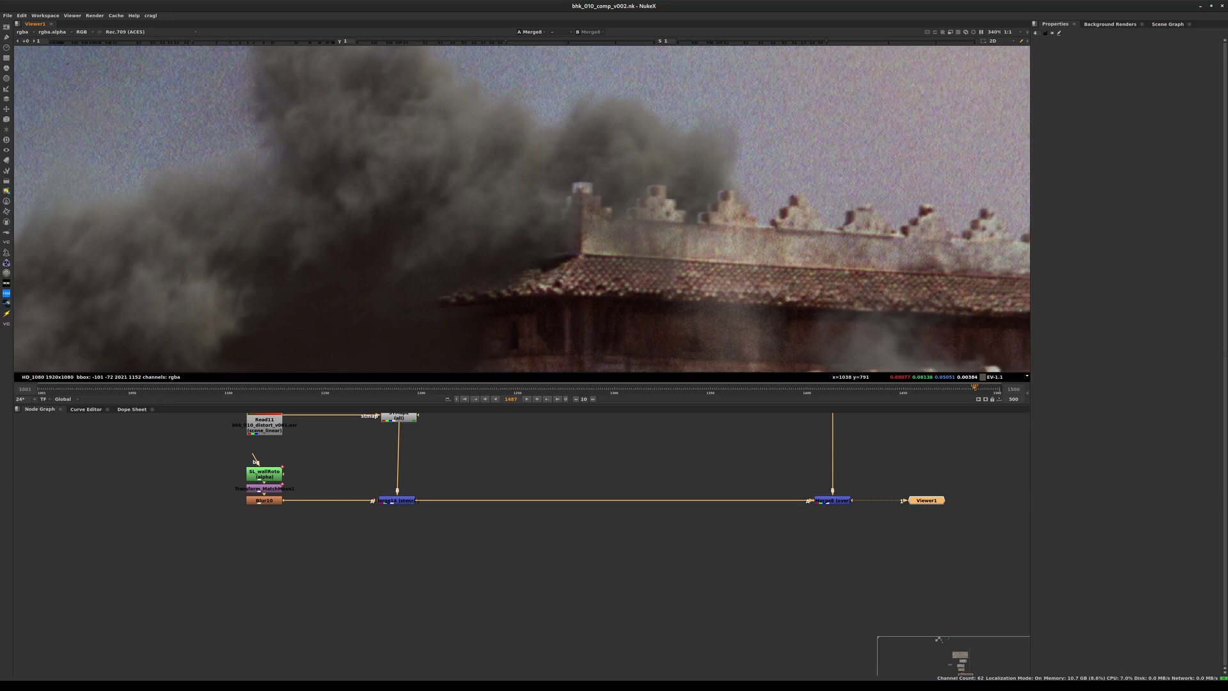
Step: Examine the smoke around the rooftop wall and follow the node graph up through the pyro and shadow passes groups
middle_drag(551, 200, 713, 172)
scroll(713, 173, down, 3)
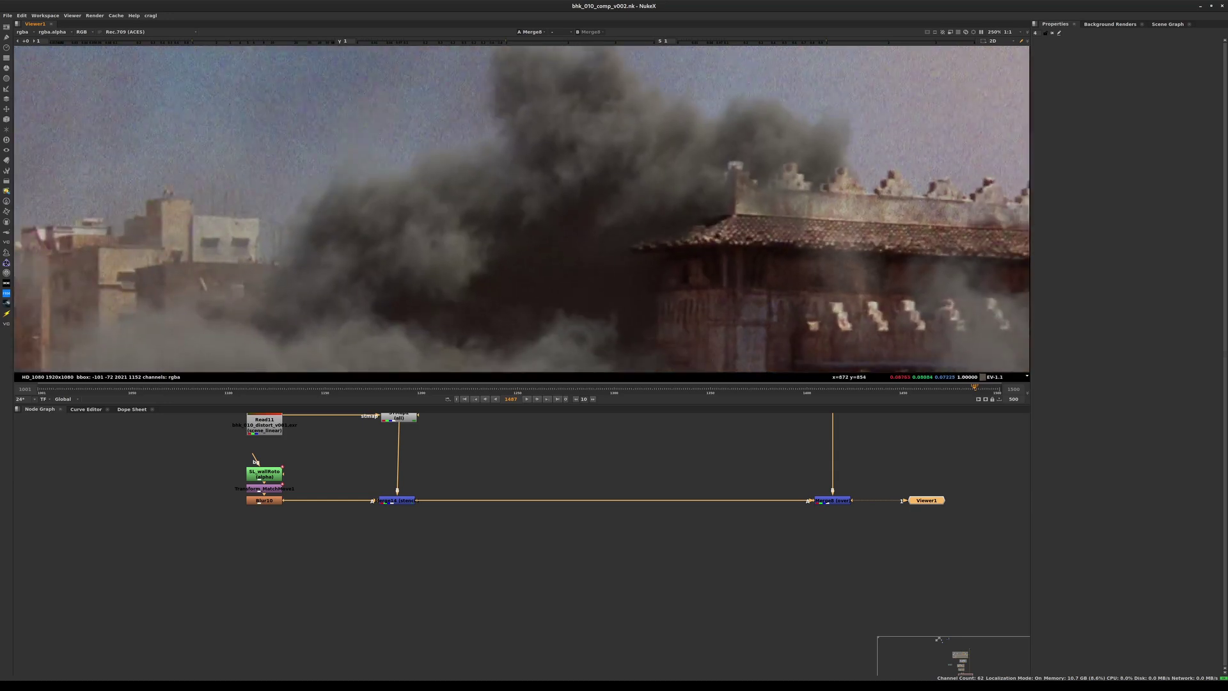
middle_drag(563, 499, 596, 602)
middle_drag(594, 441, 559, 543)
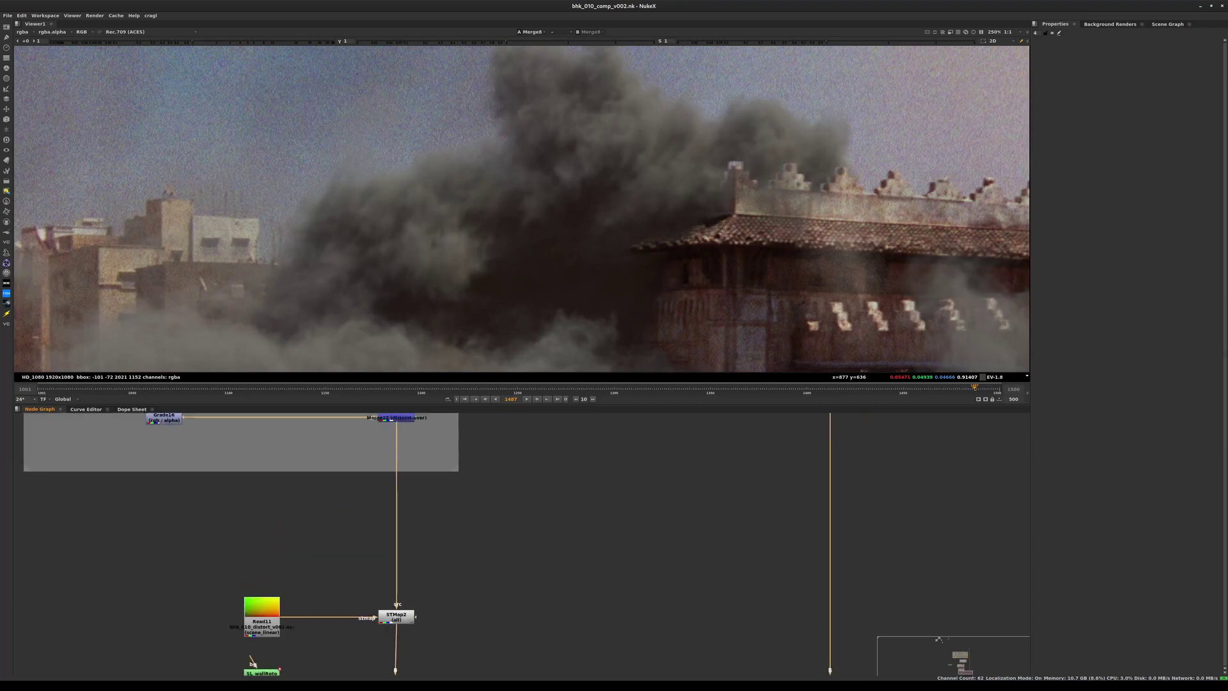
middle_drag(563, 422, 505, 671)
middle_drag(544, 486, 547, 523)
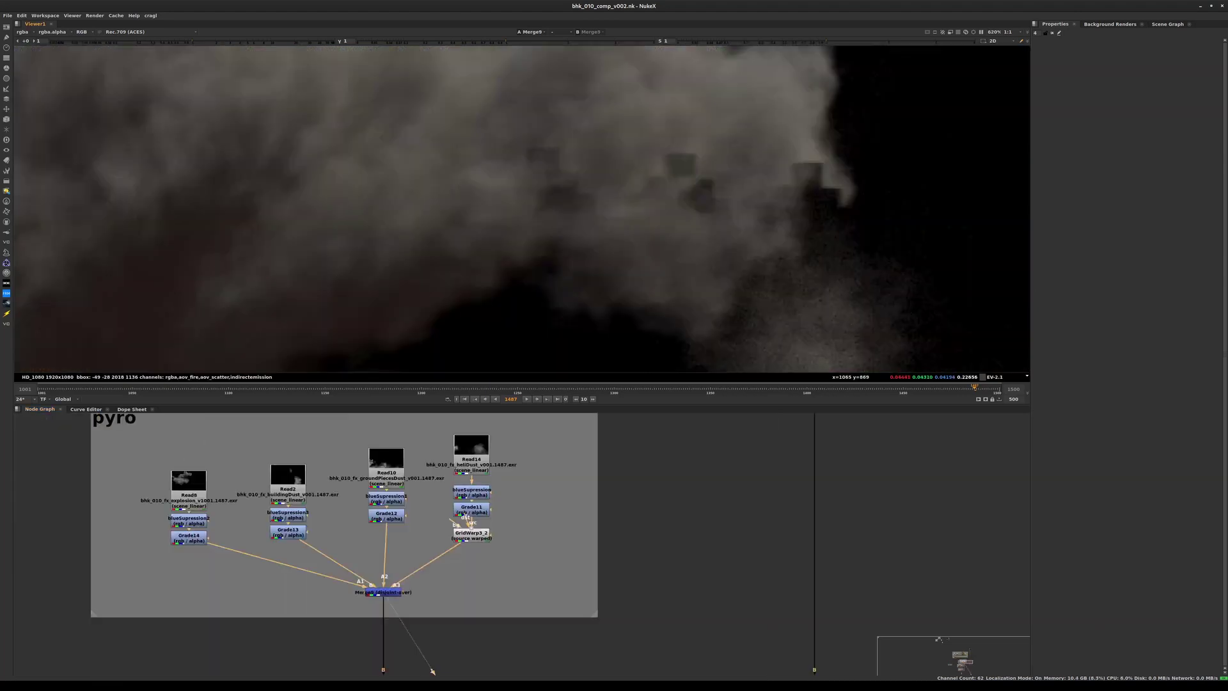
scroll(654, 509, down, 5)
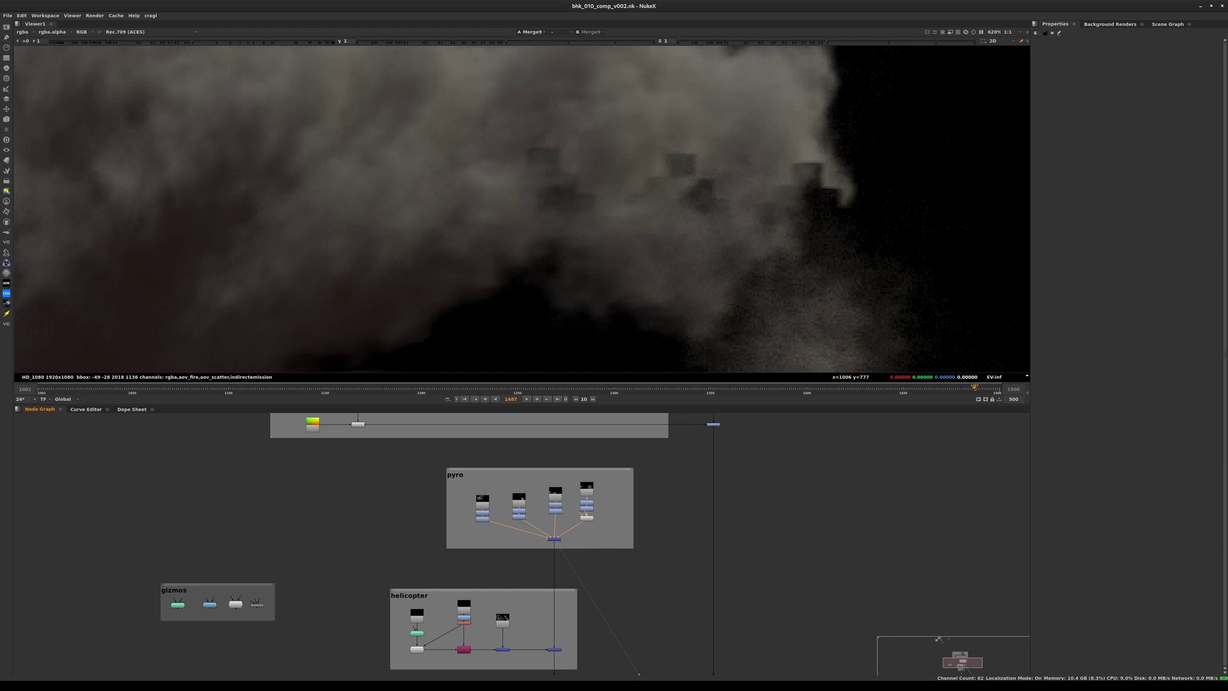
middle_drag(729, 441, 574, 663)
drag(612, 548, 516, 591)
Step: Compare the original plate with the merged pyro element in the viewer and check the pyro's alpha channel
key(1)
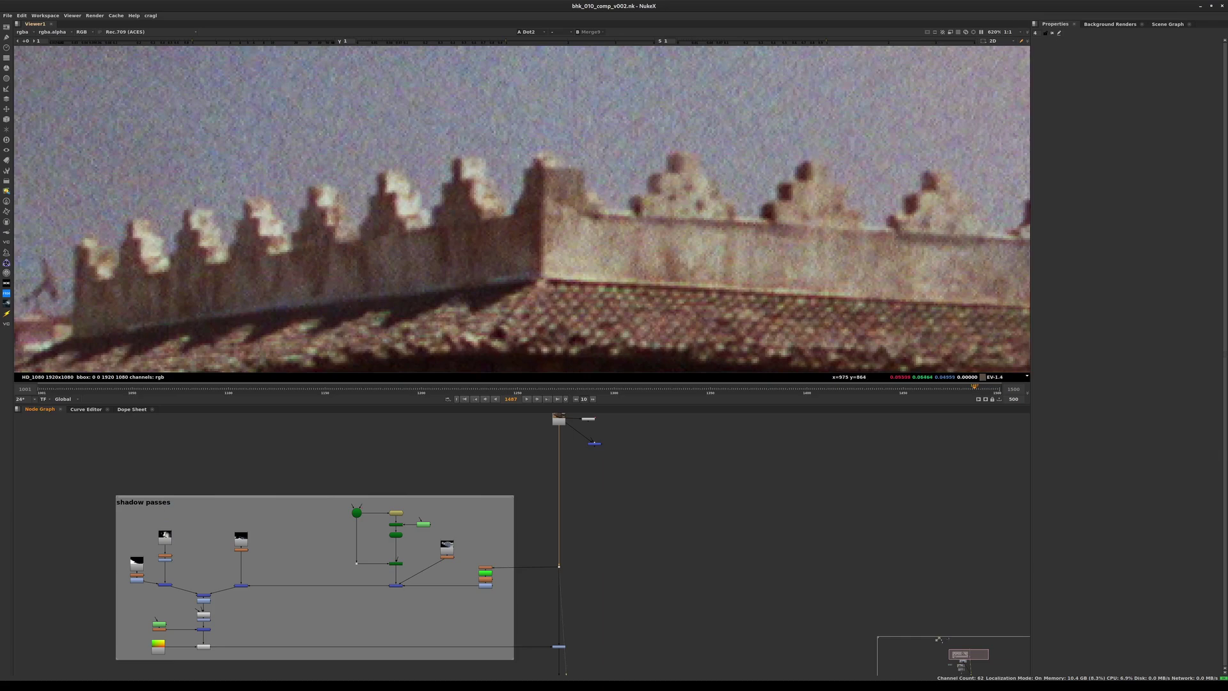
key(2)
key(1)
key(2)
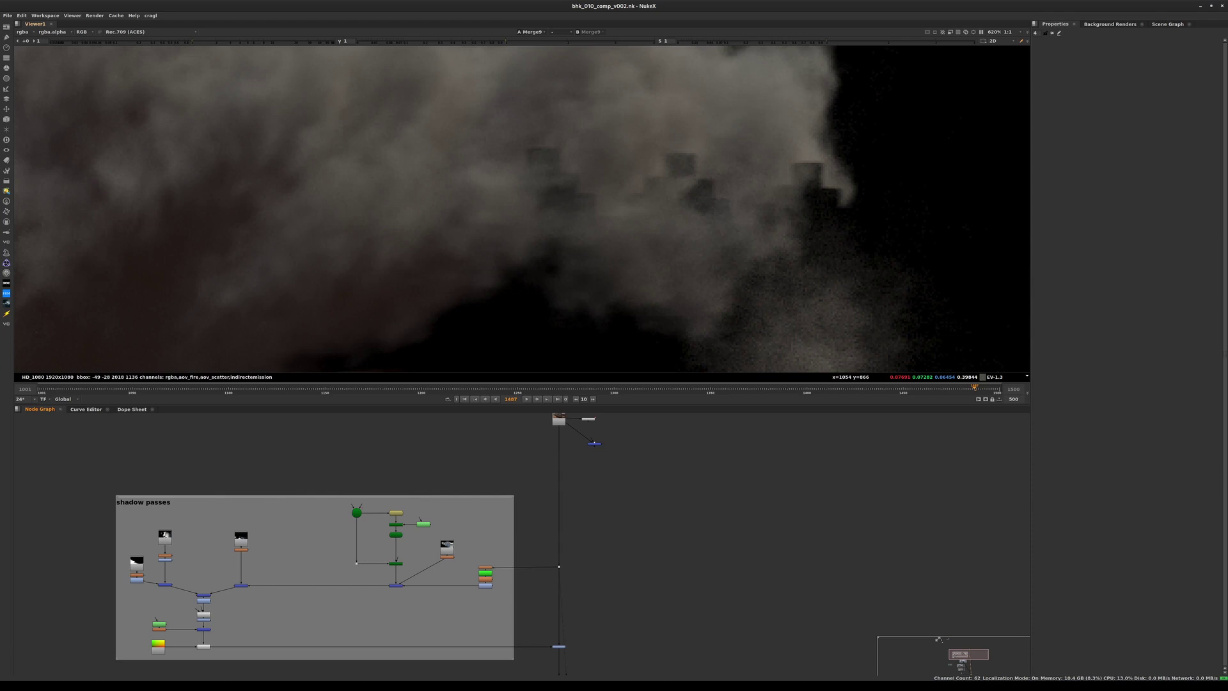
key(a)
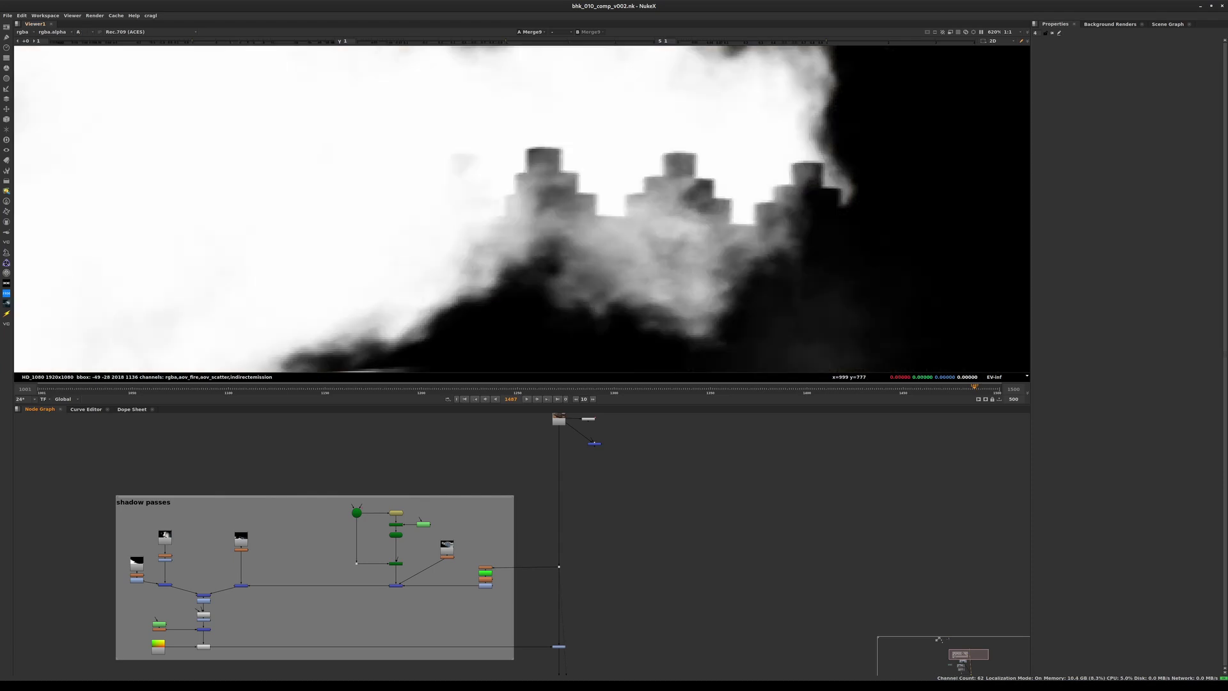
key(a)
key(2)
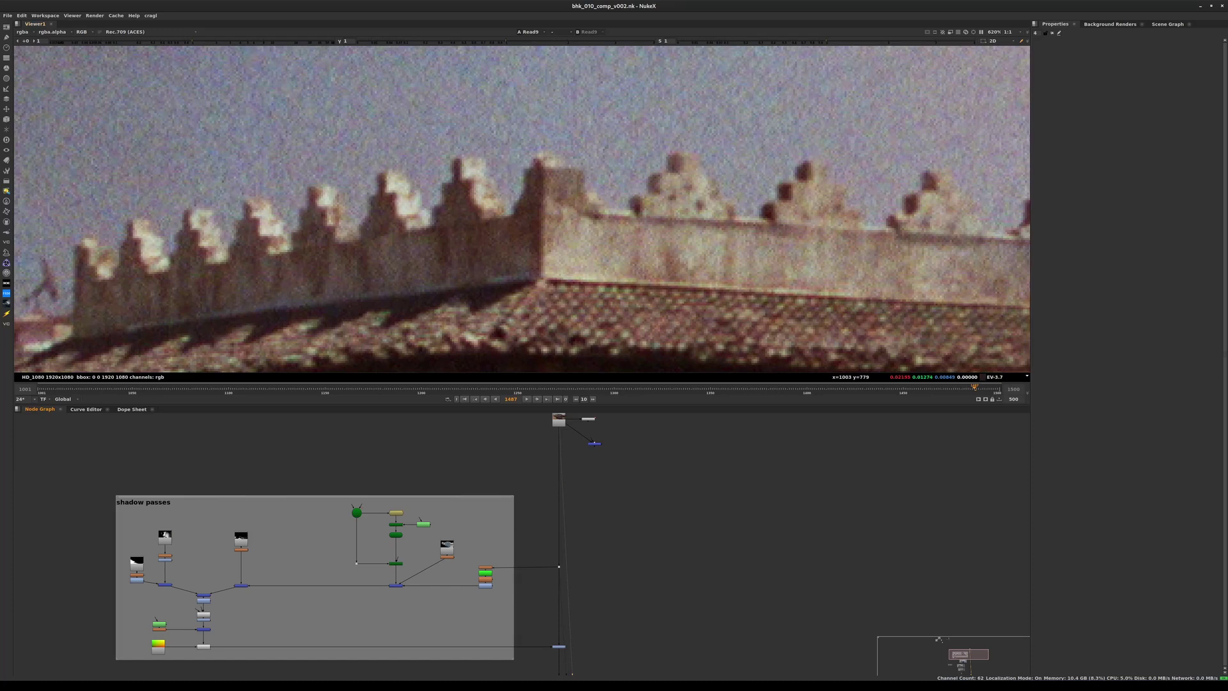
Step: Copy the Liquify gizmo from the gizmos backdrop and paste it below the stencil merge that follows STMap2
middle_drag(474, 614, 573, 505)
middle_drag(557, 627, 552, 475)
middle_drag(525, 646, 579, 431)
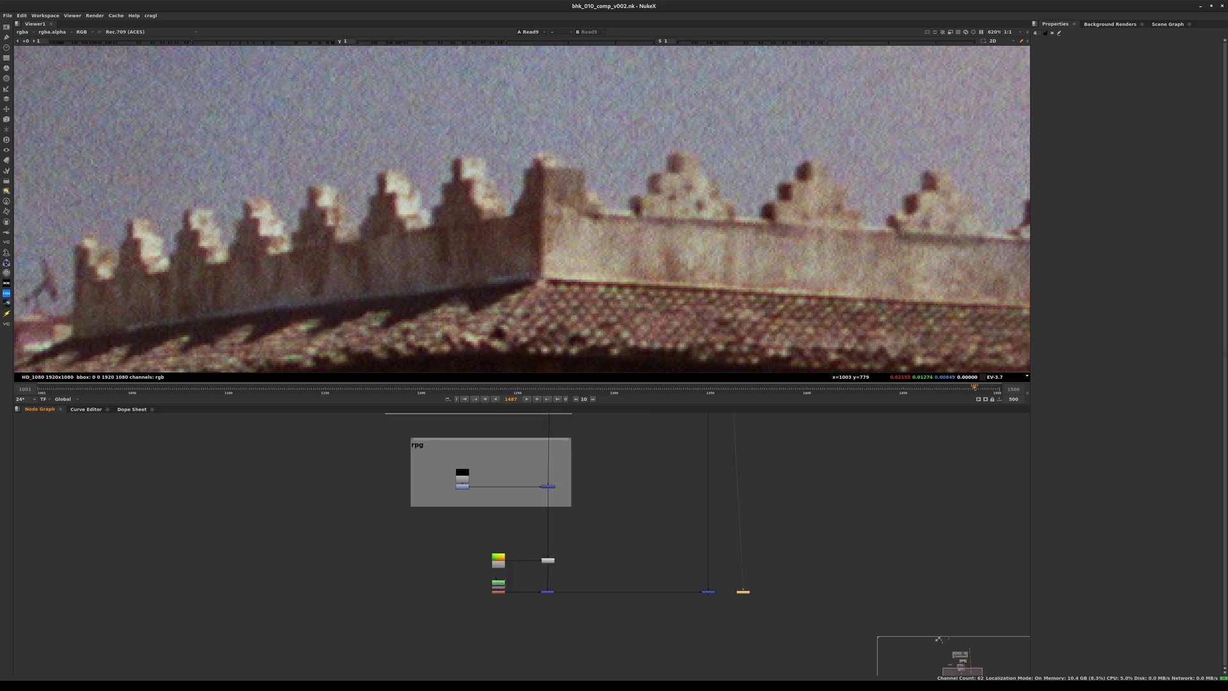
middle_drag(320, 441, 551, 635)
scroll(389, 552, up, 6)
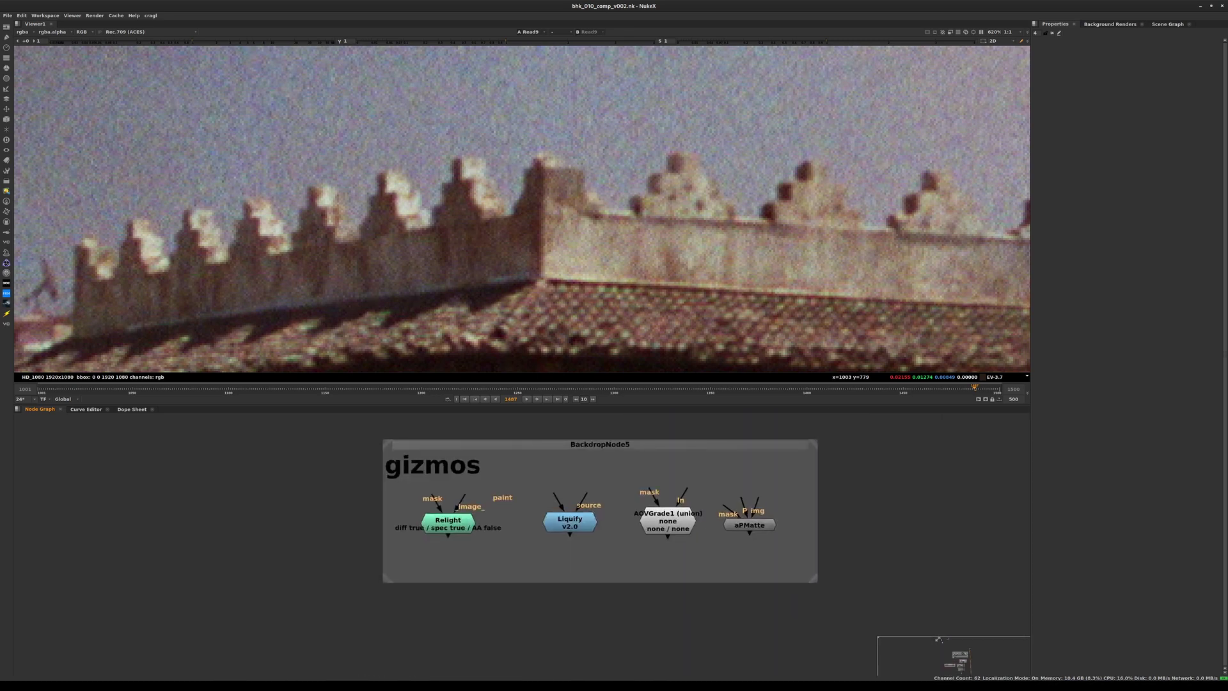
drag(500, 468, 623, 562)
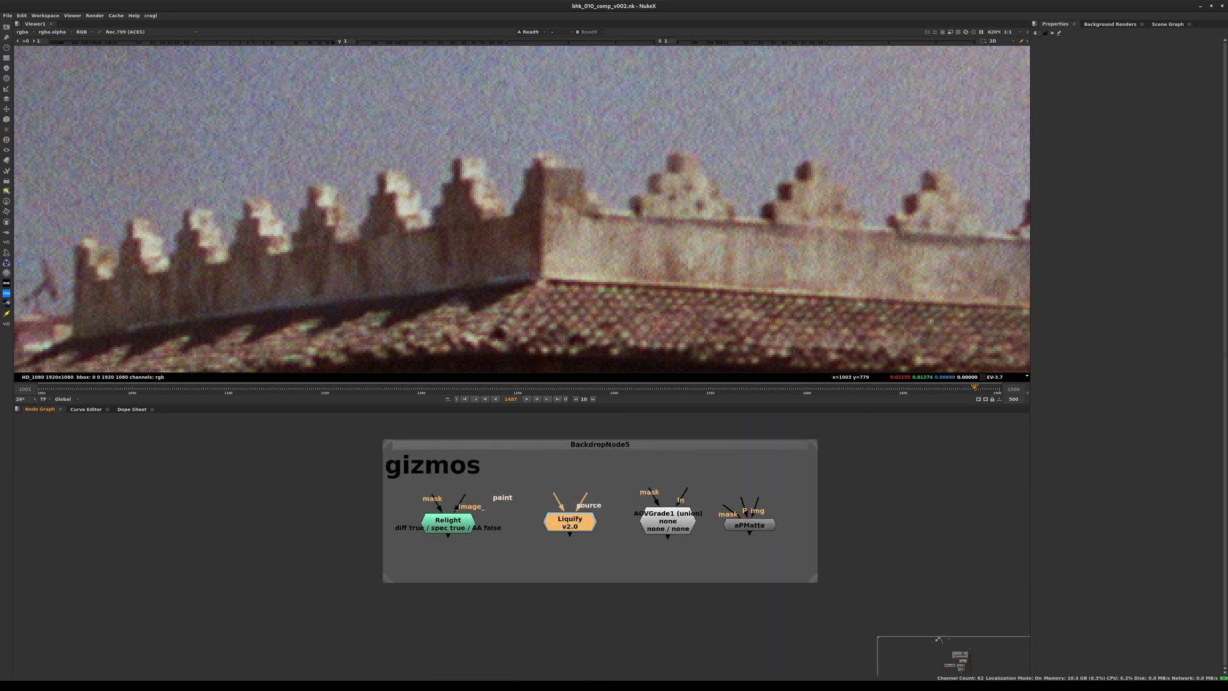
middle_drag(624, 562, 568, 563)
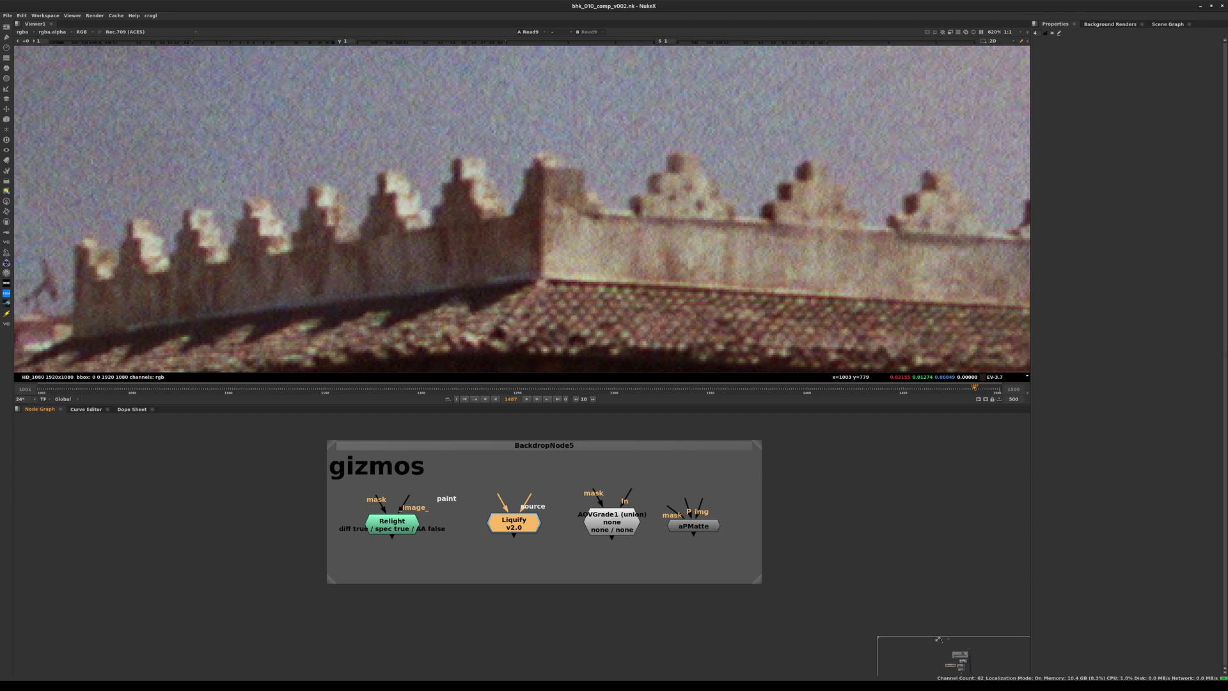
drag(572, 492, 460, 555)
scroll(743, 505, down, 6)
middle_drag(743, 505, 222, 241)
scroll(501, 455, up, 4)
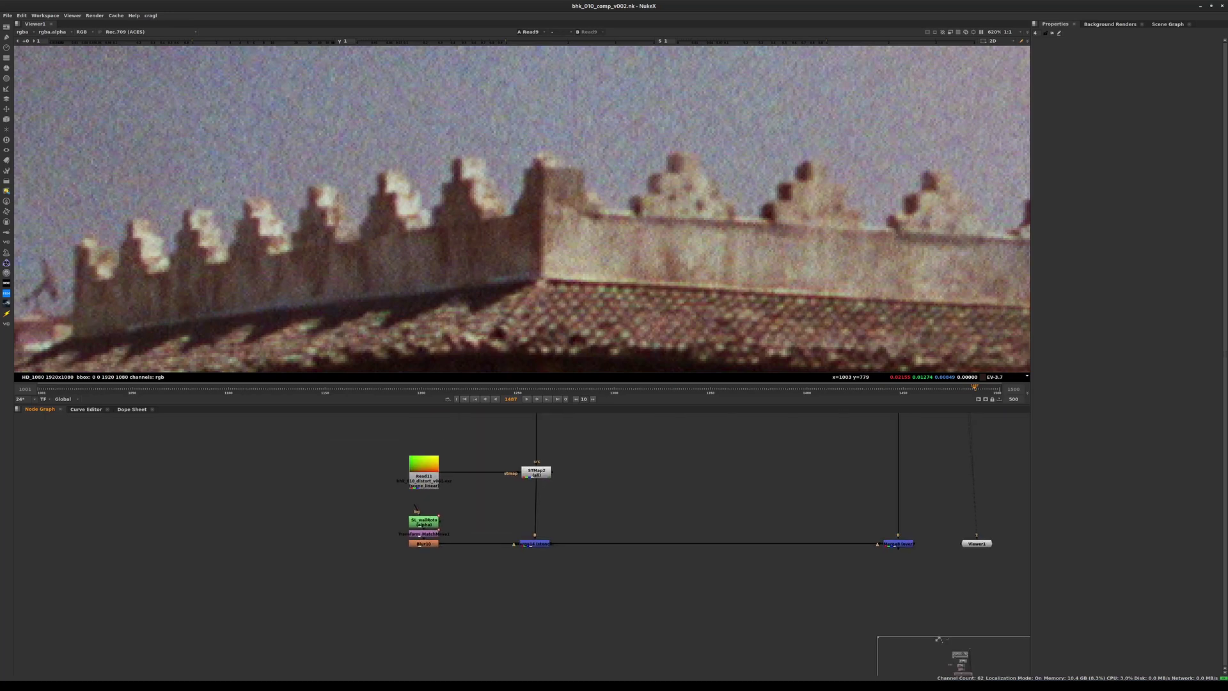
key(ctrl+v)
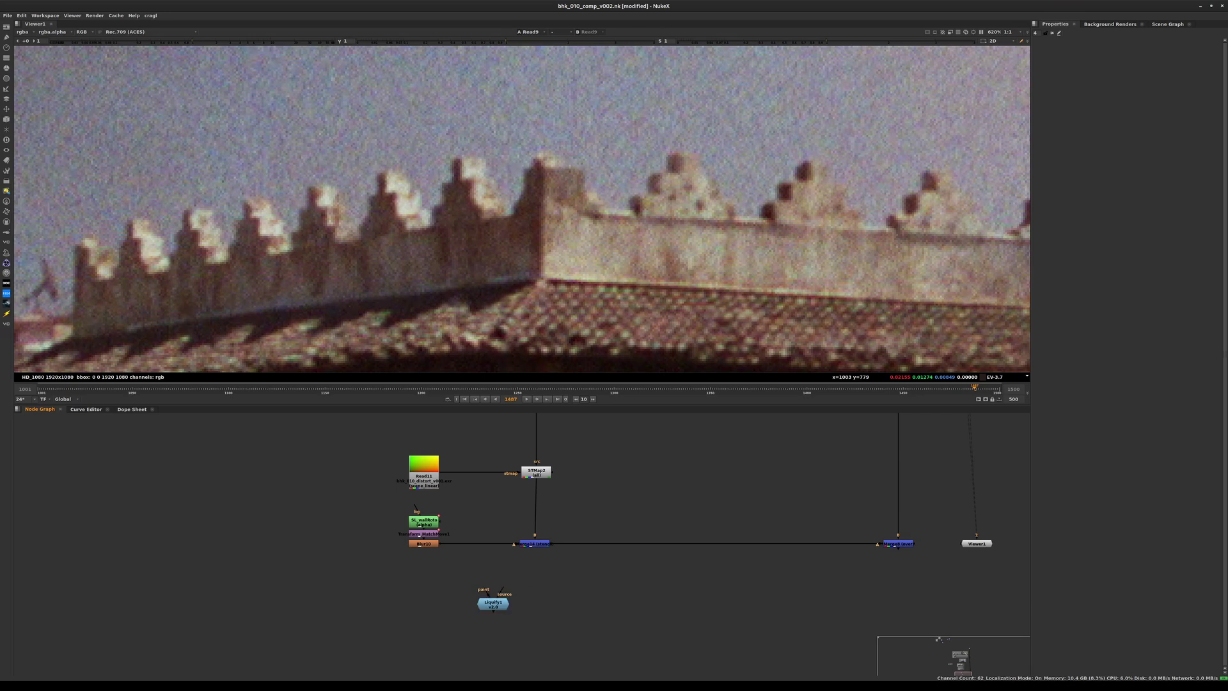
Step: Connect the Liquify1 source input to the stencil merge, show its properties and save the script
mouse_move(503, 588)
mouse_down()
mouse_move(535, 544)
mouse_move(524, 608)
mouse_up()
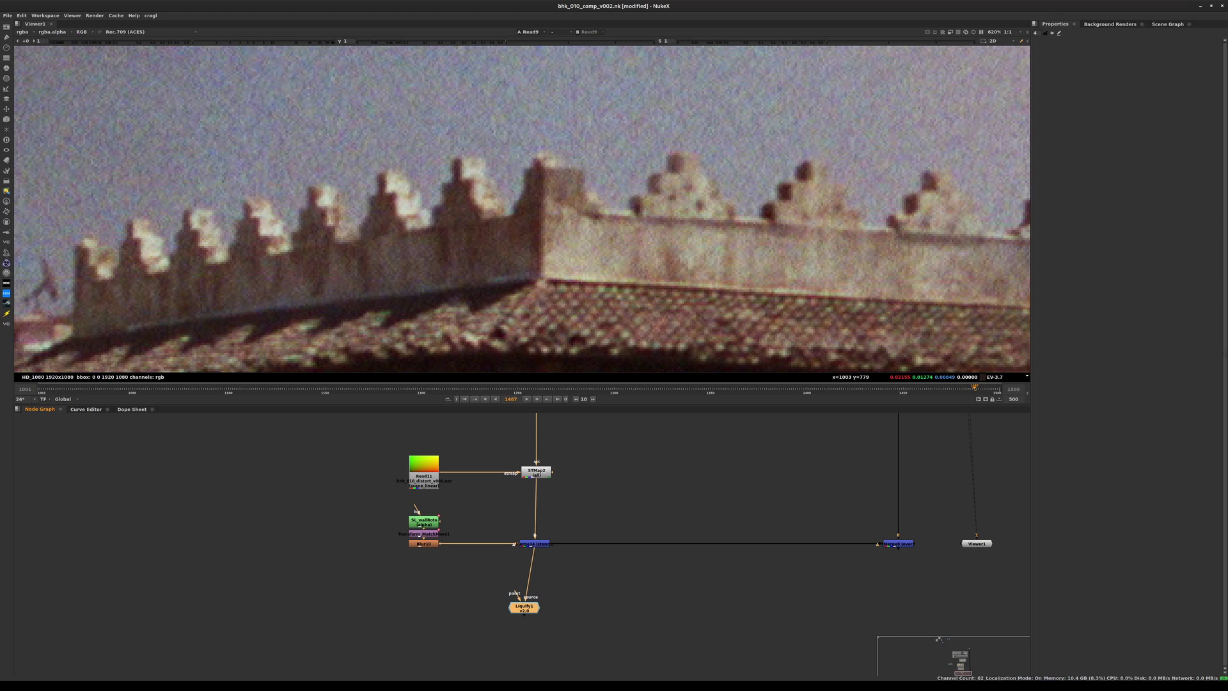
double_click(525, 609)
key(ctrl+s)
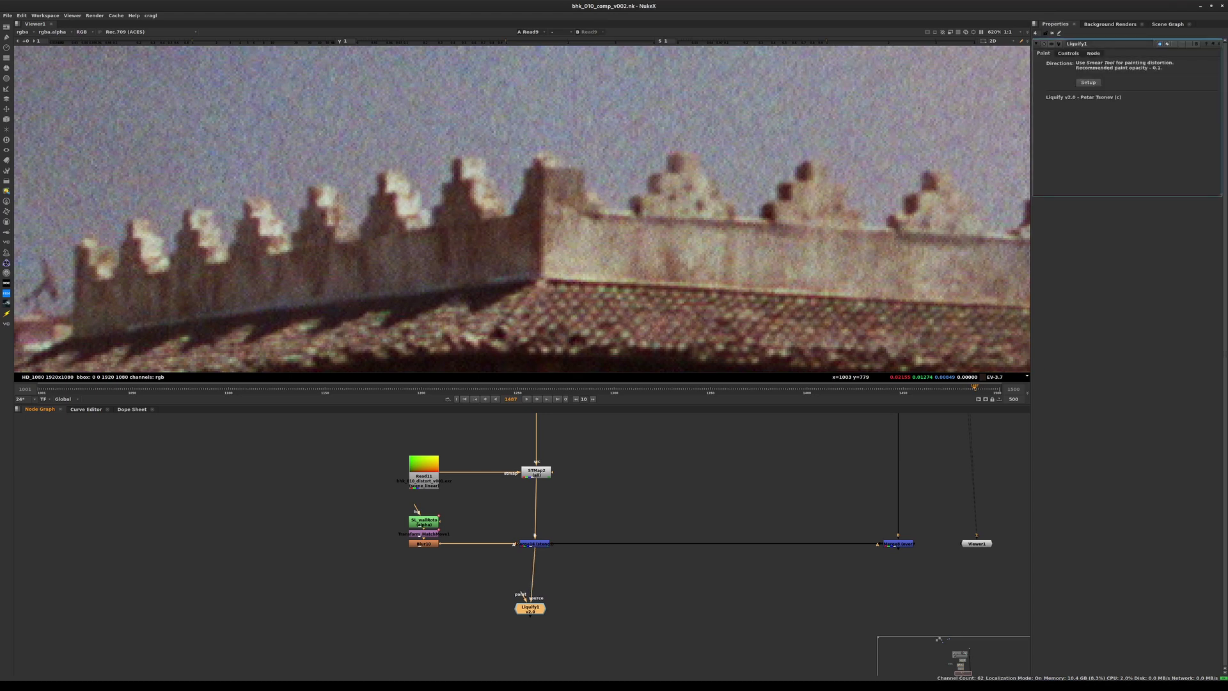
drag(530, 609, 532, 607)
click(580, 591)
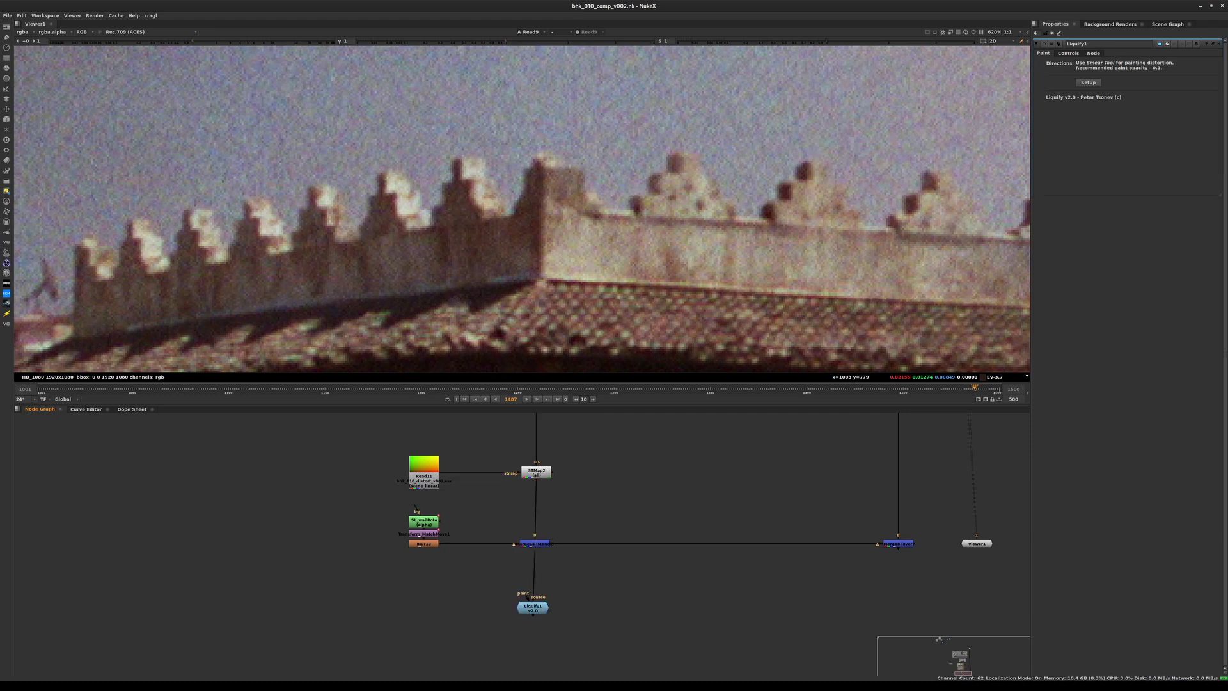
Step: View the Liquify1 output with the full frame fitted, and run its Setup to generate the paint nodes
click(533, 607)
key(1)
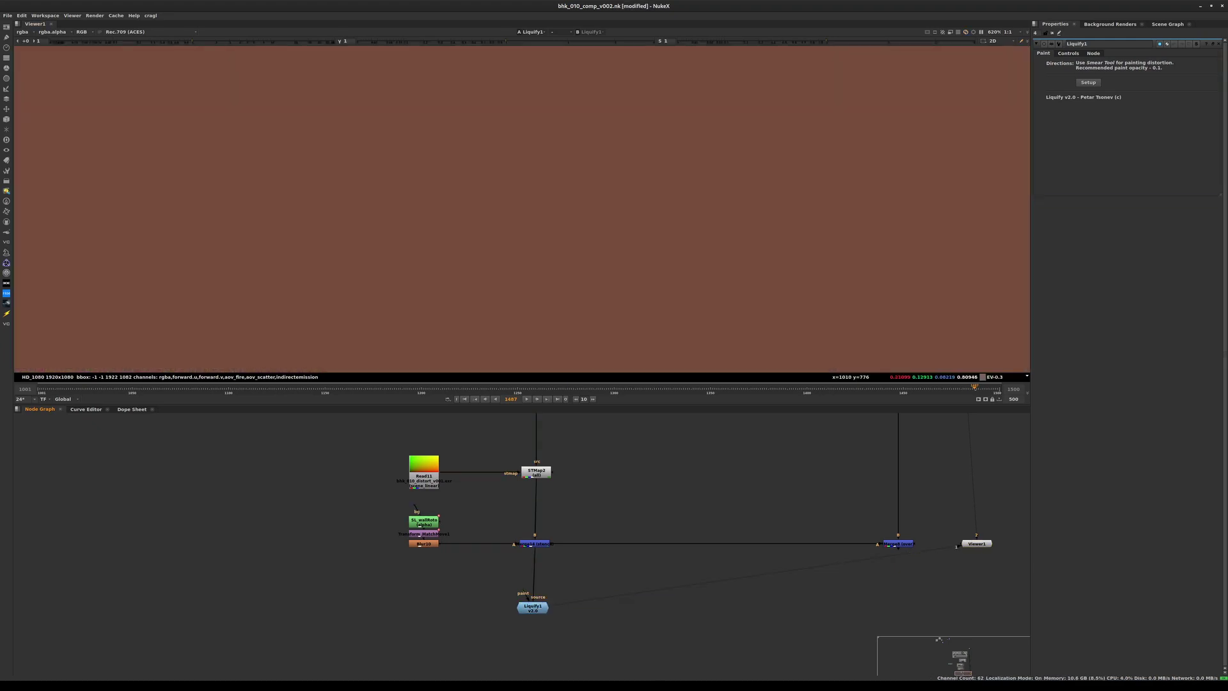
key(f)
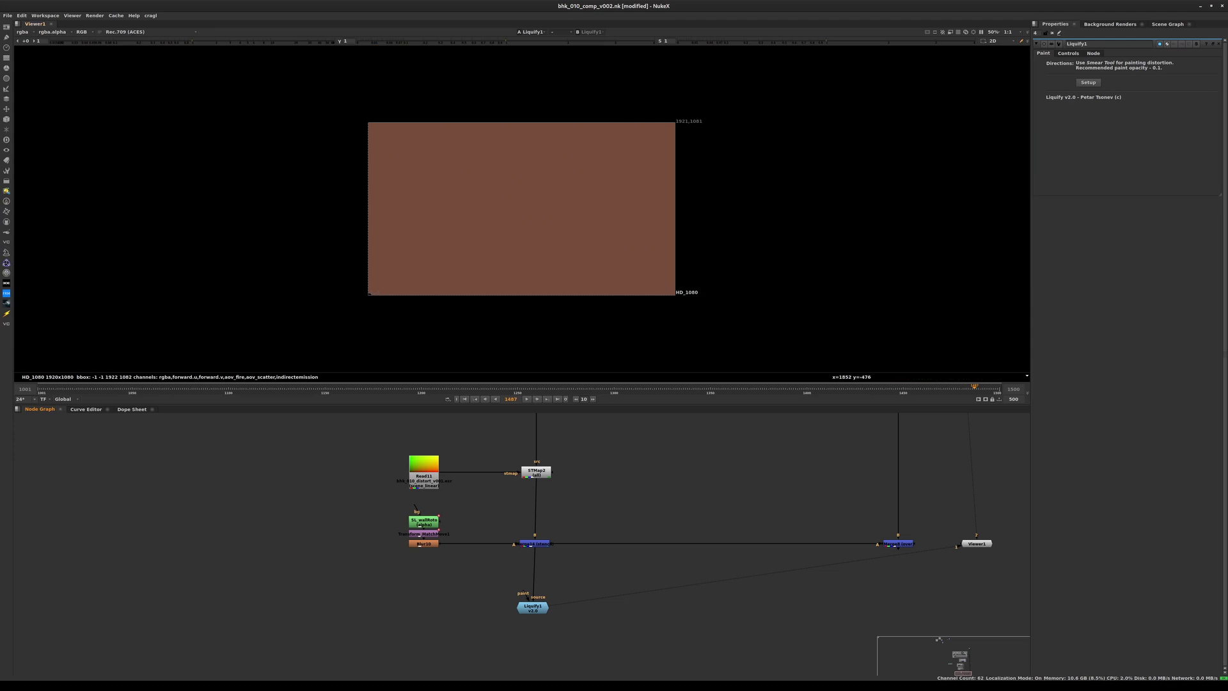
click(1088, 83)
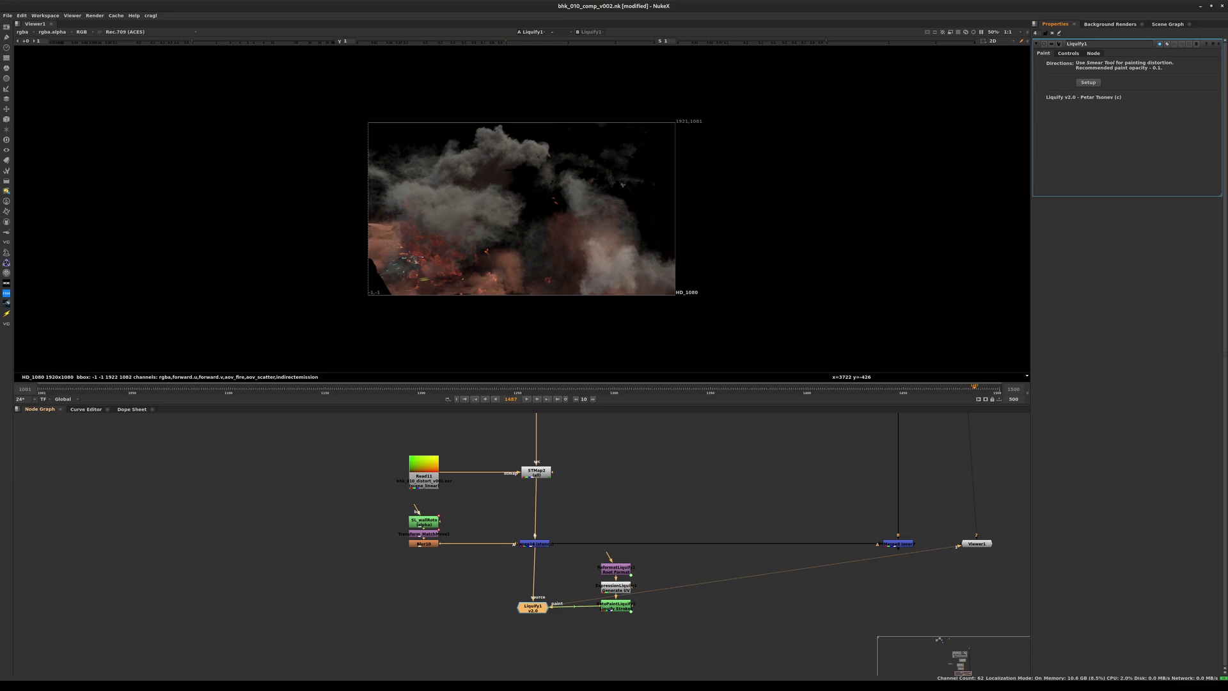
Step: Move the generated Liquify paint nodes below Blur10 and view the Generate UV expression's output
mouse_move(590, 549)
mouse_down()
mouse_move(646, 617)
mouse_move(388, 611)
mouse_move(368, 552)
mouse_up()
click(382, 564)
key(Return)
key(1)
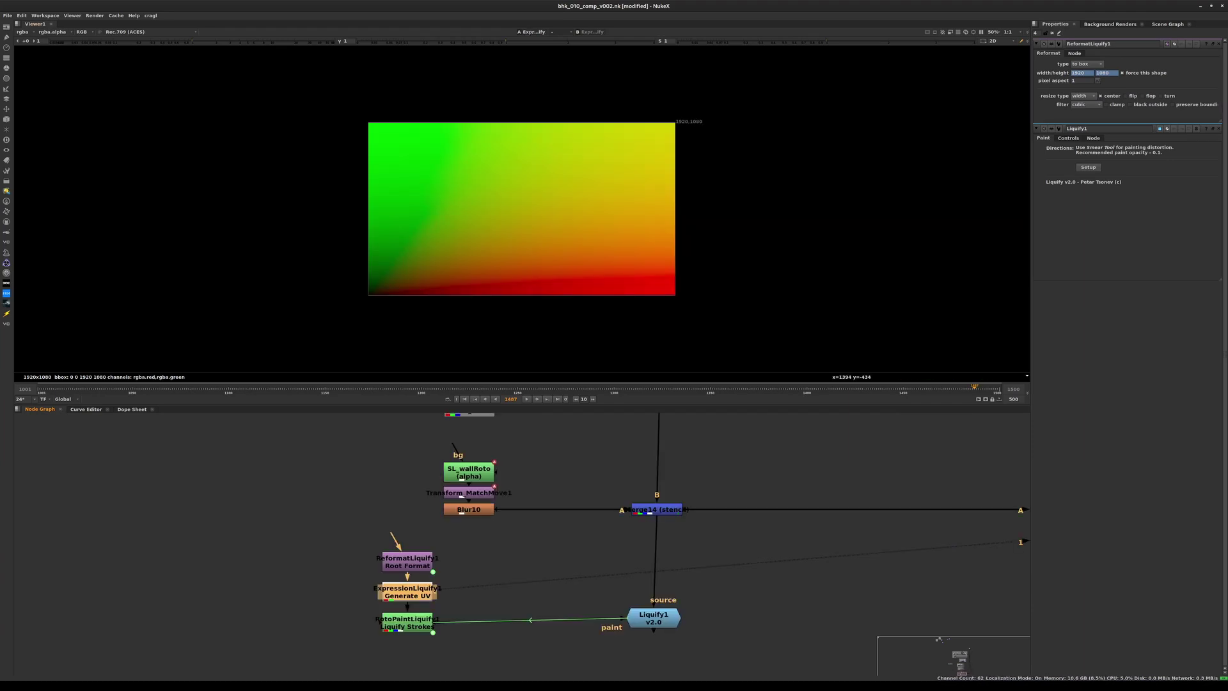
Step: Open the RotoPaintLiquify1 properties and view the Liquify1 output close up on the smoke
double_click(408, 622)
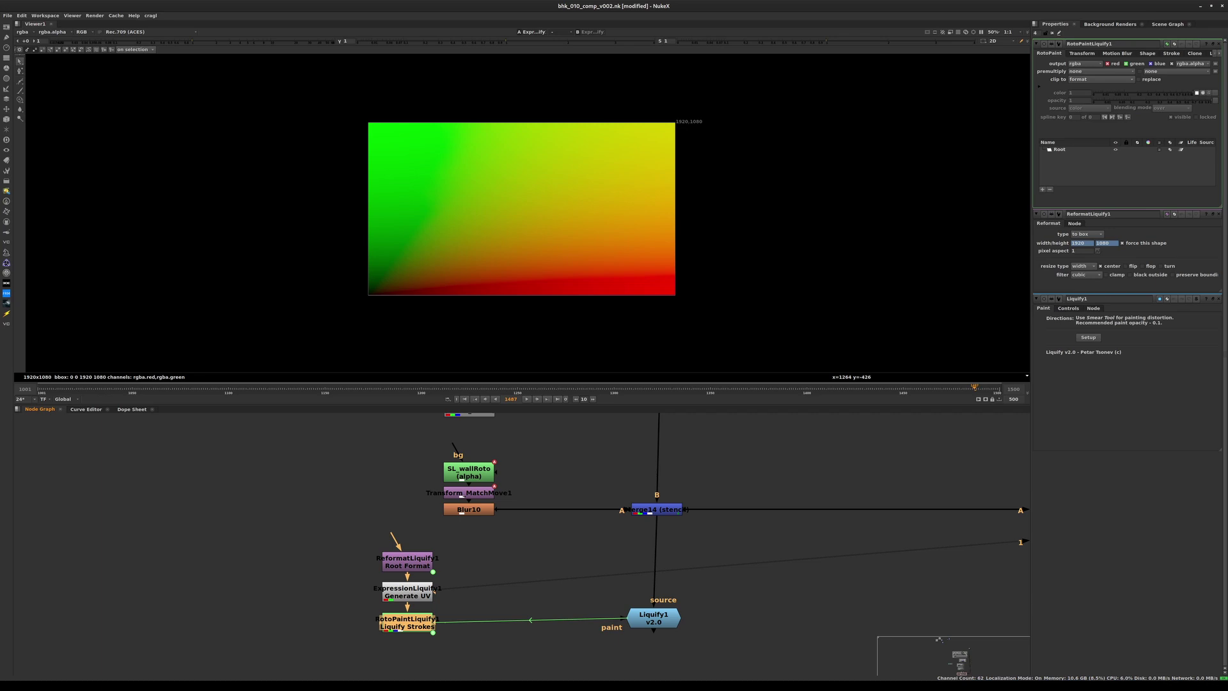
click(653, 617)
key(1)
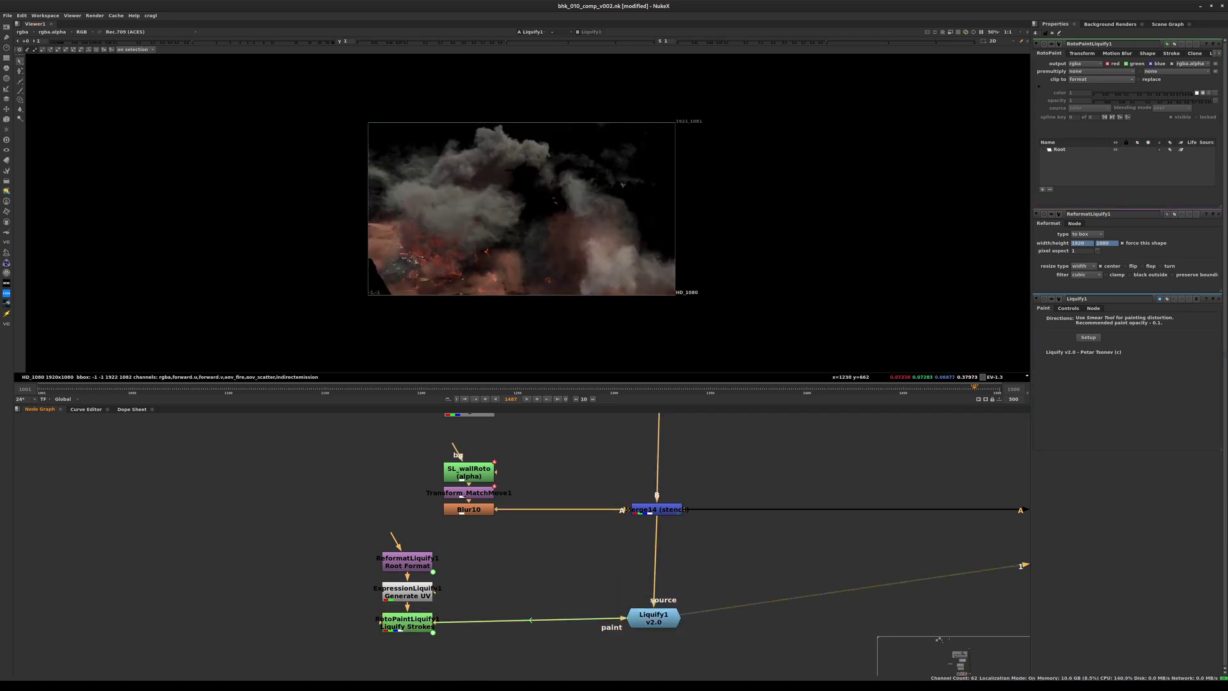
scroll(532, 160, up, 8)
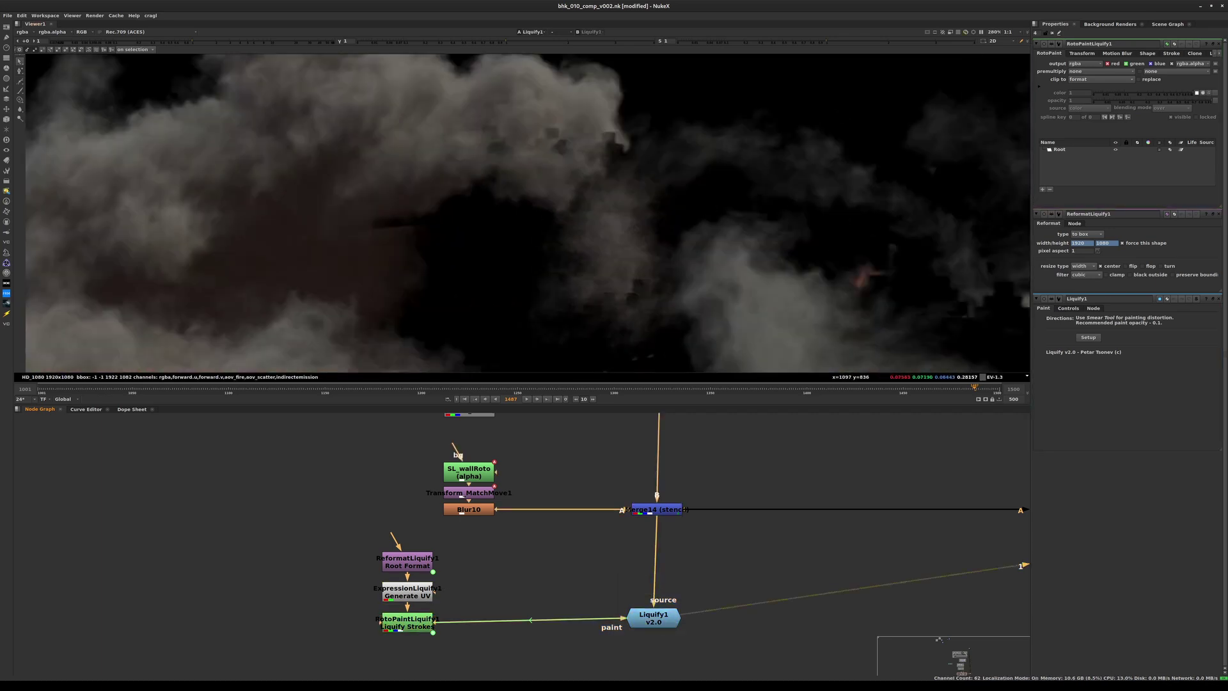
Step: Feed the Liquify1 output into the A input of the Merge8 over node and view the merged composite
middle_drag(814, 559, 495, 521)
scroll(496, 521, down, 1)
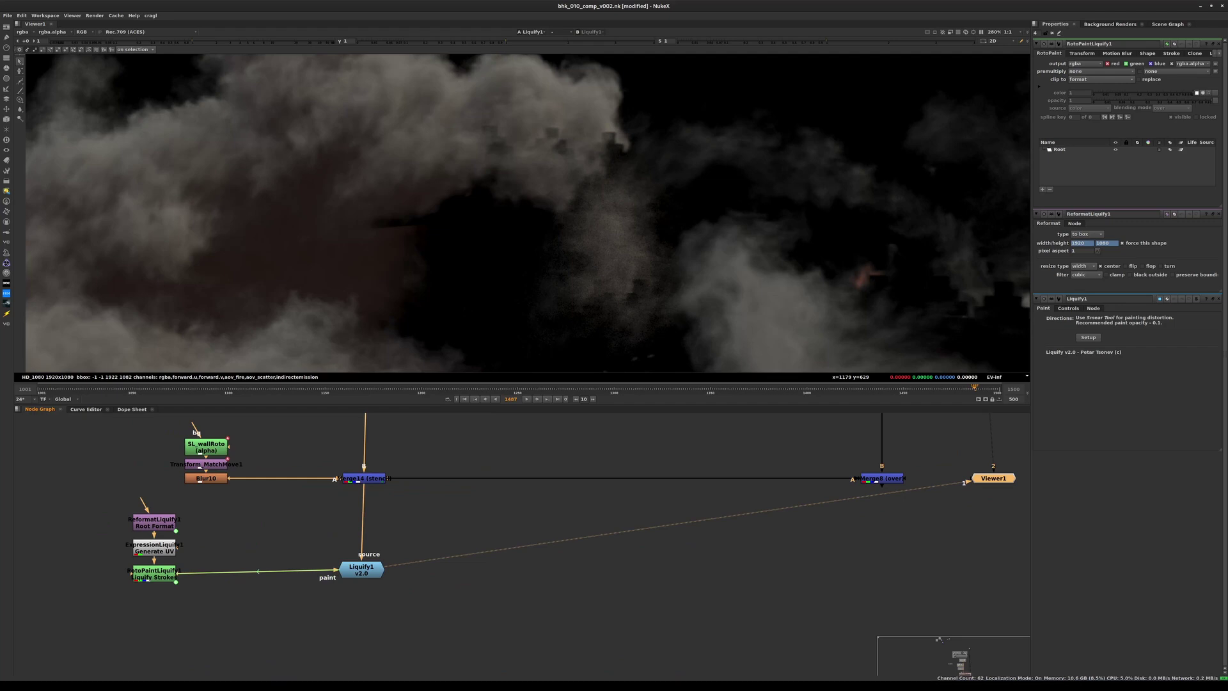
drag(361, 569, 355, 585)
drag(393, 488, 363, 589)
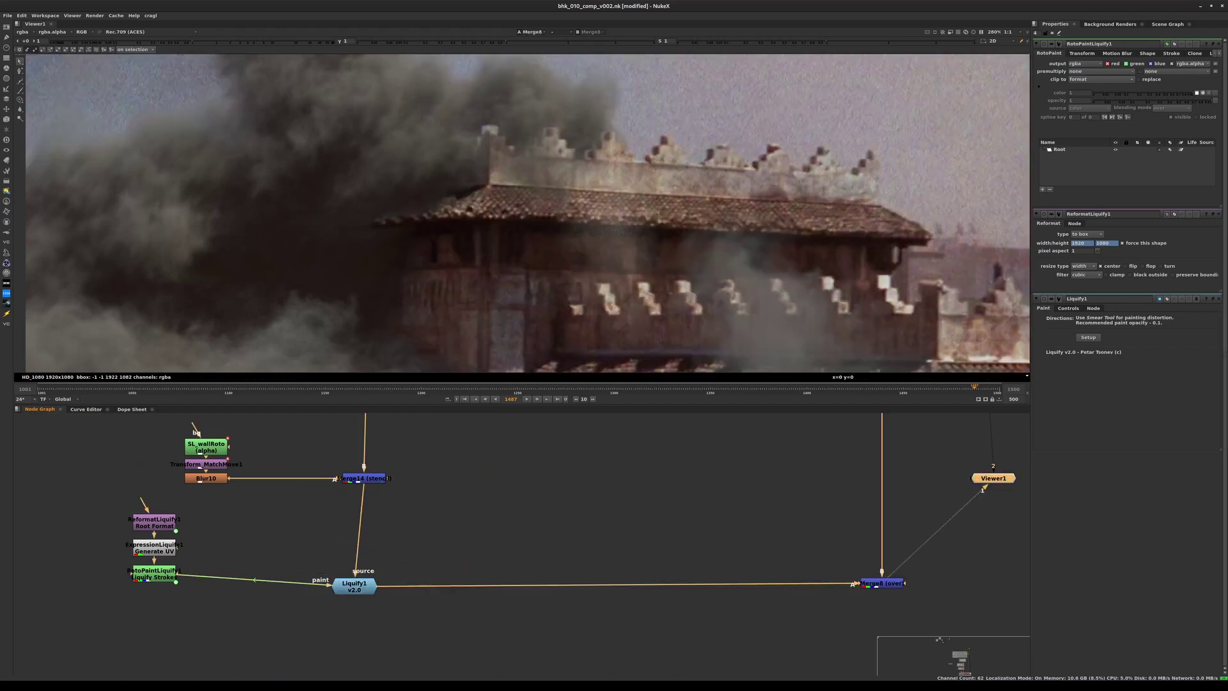
middle_drag(402, 332, 511, 379)
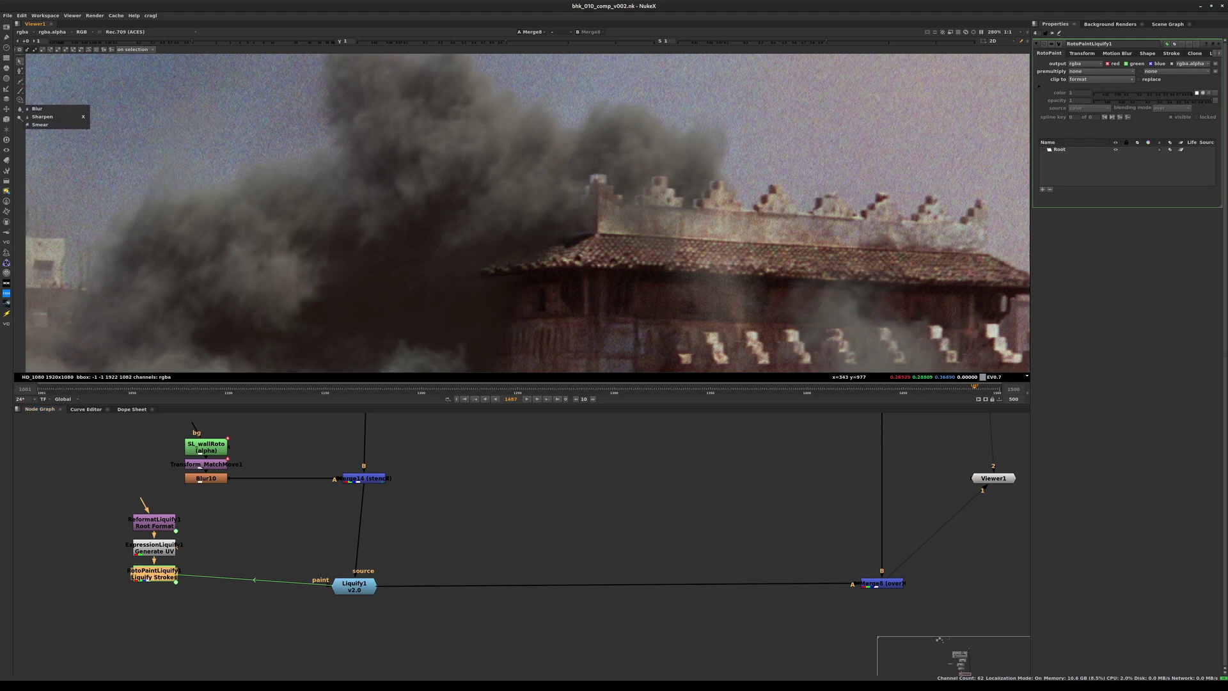
Step: Activate the Smear brush of RotoPaintLiquify1 and set its stroke lifetime to all frames
click(19, 109)
click(40, 125)
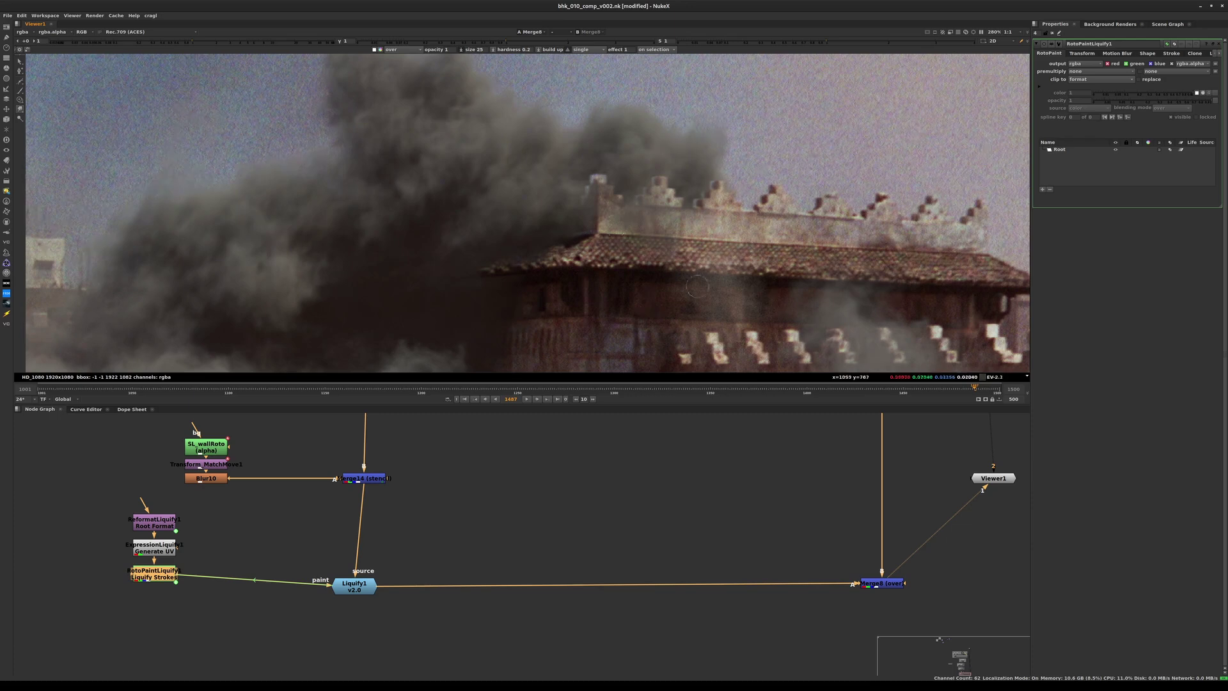
key(l)
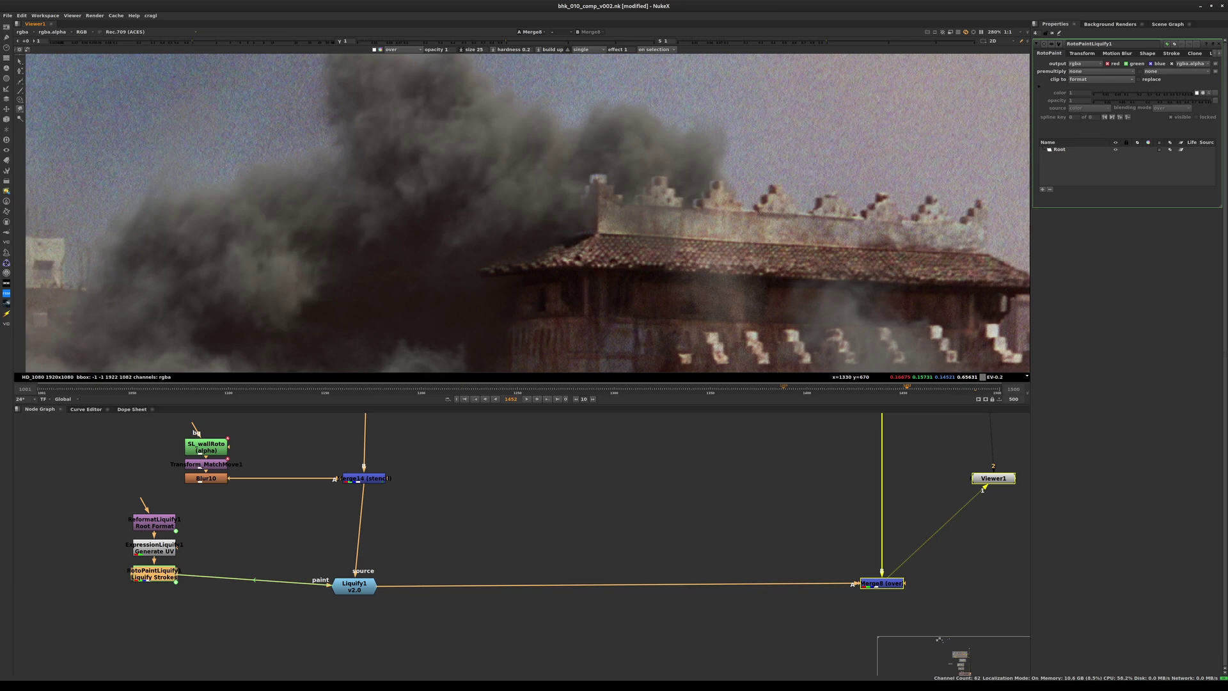
click(975, 389)
click(831, 505)
click(586, 50)
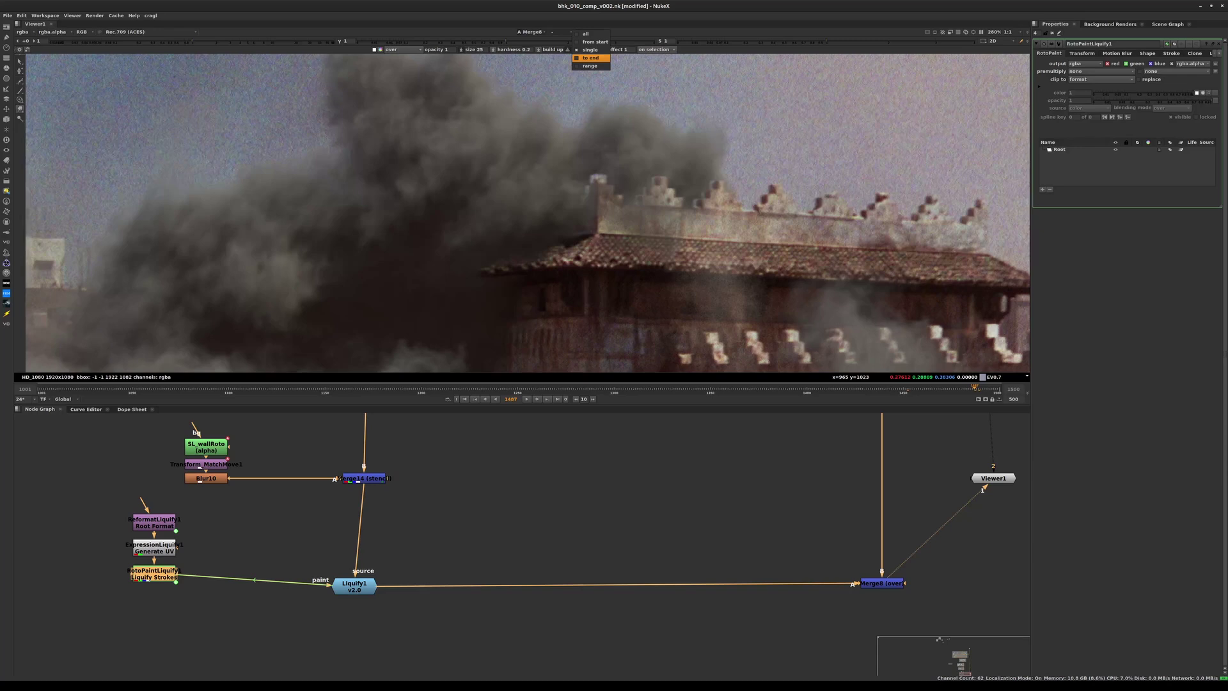
click(586, 33)
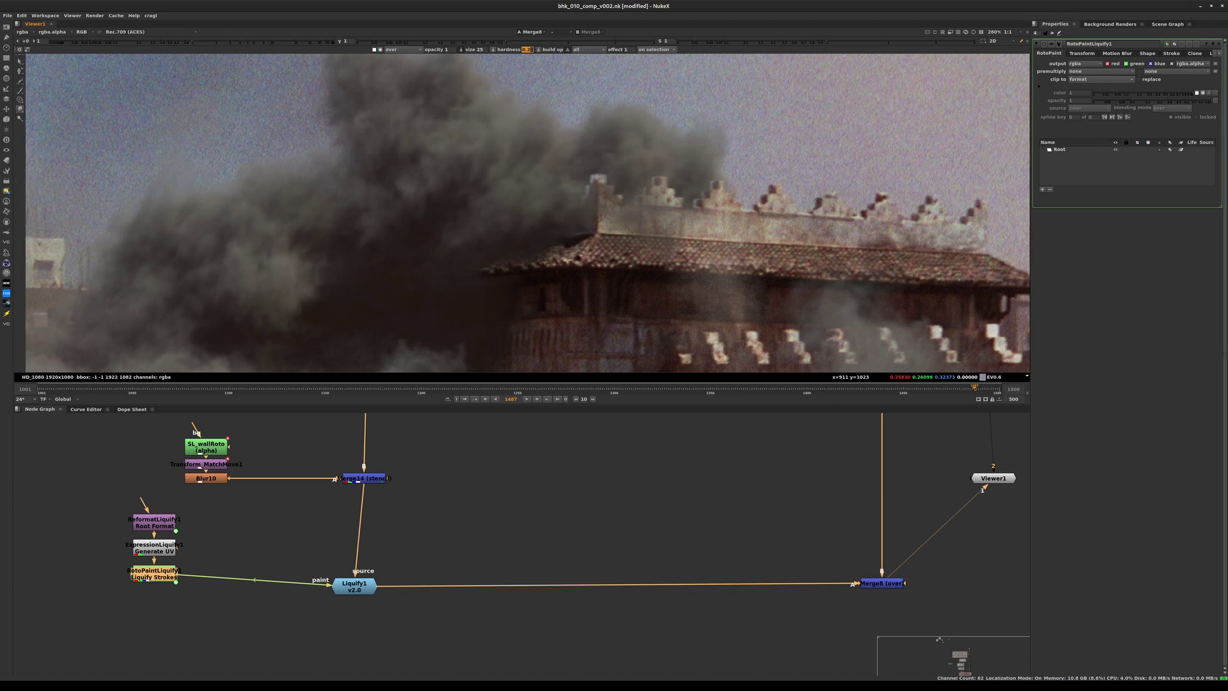
Step: Smear the smoke around the roof wall's corner using brush size 40, opacity 0.2 and hardness 0
shift+drag(541, 191, 546, 191)
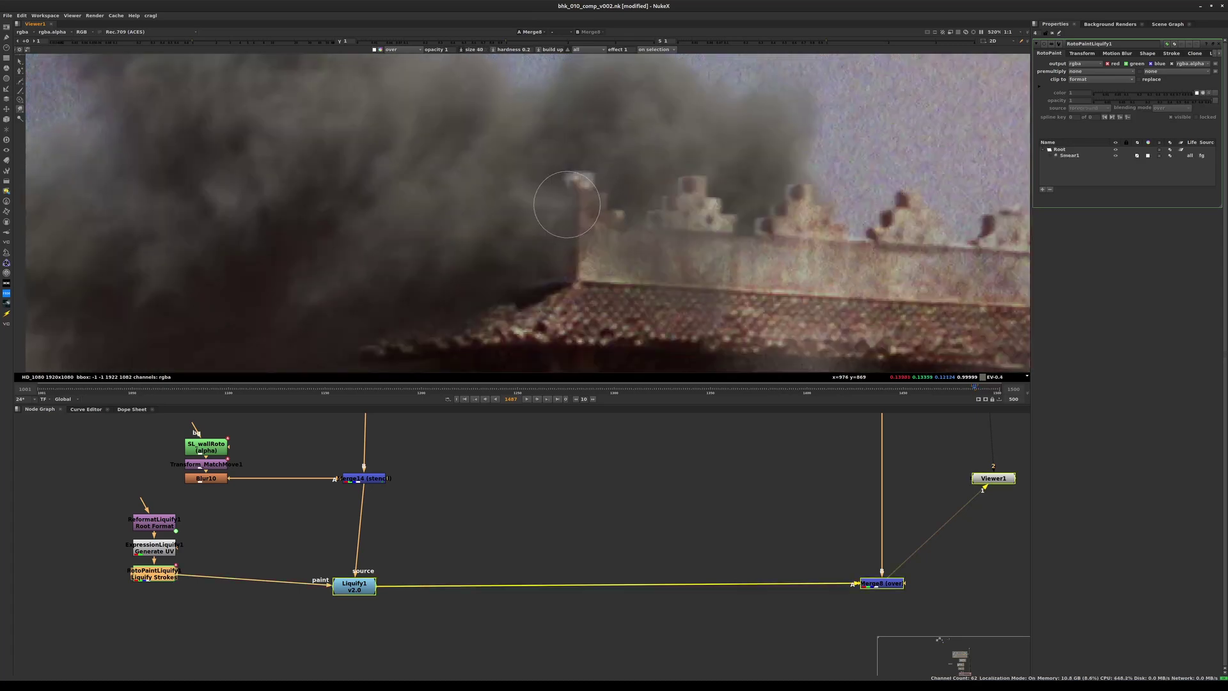
drag(562, 211, 485, 308)
key(ctrl+z)
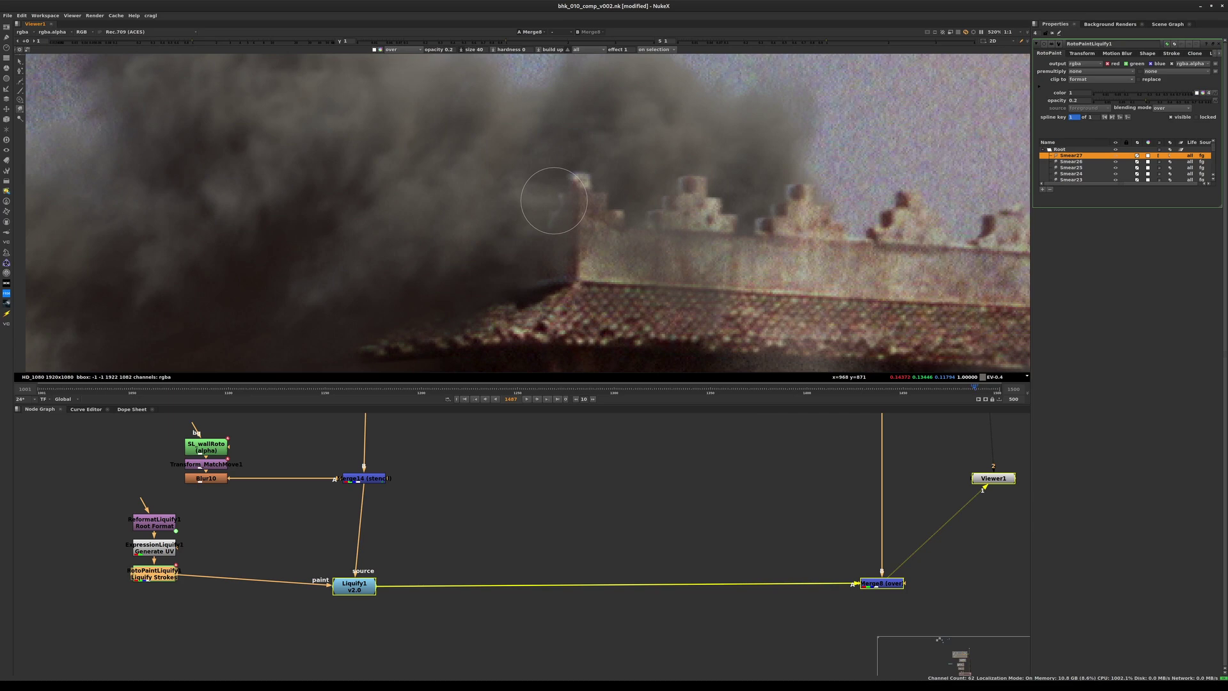
drag(567, 175, 549, 213)
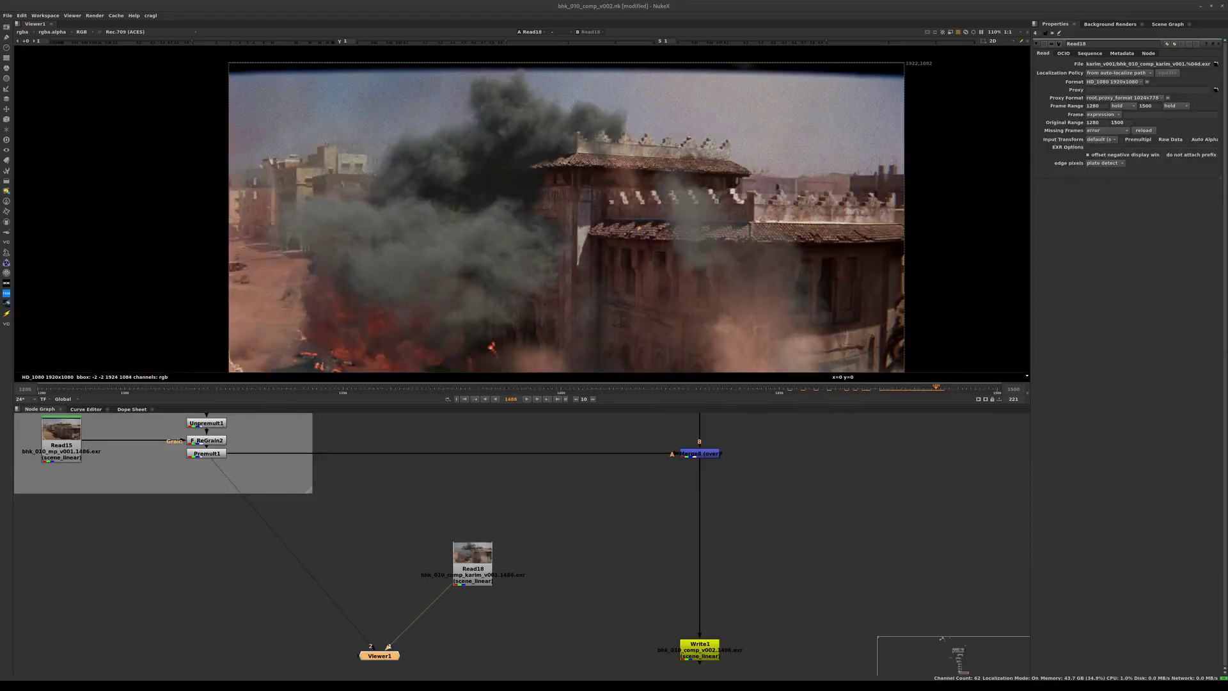
Step: Inspect the smoke edge around the building's roof in the Read18 render
scroll(626, 115, up, 5)
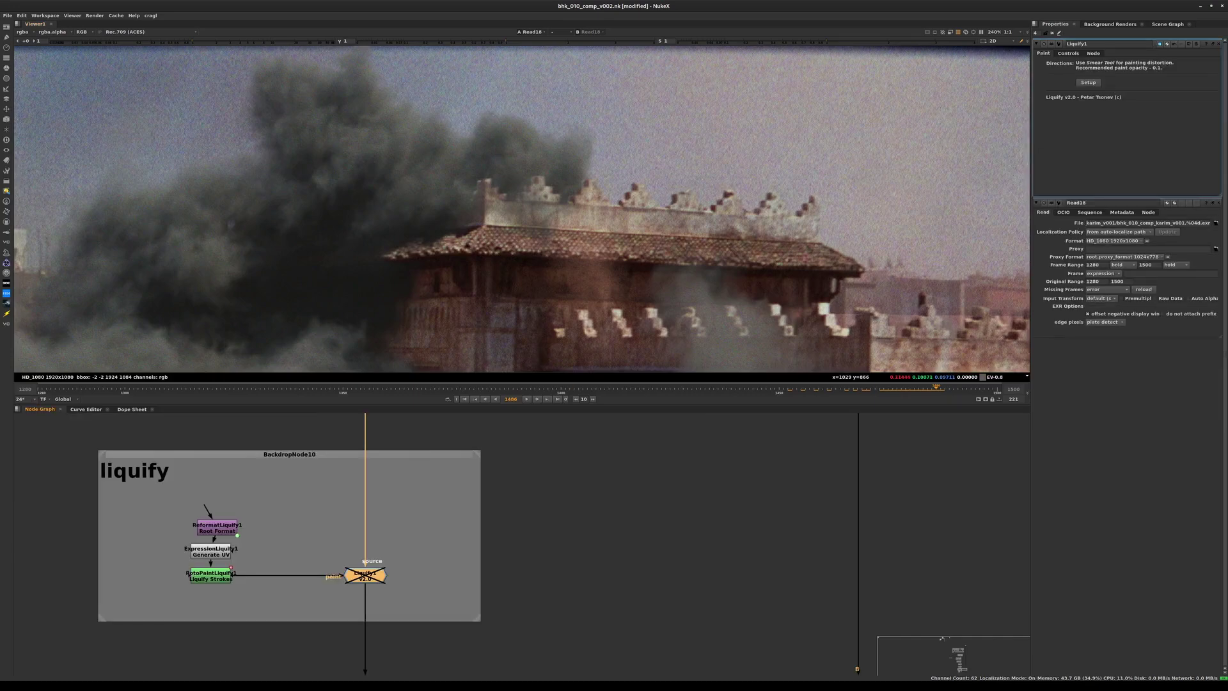
Step: Move the Read18 render to frame 1485 and close all open node properties
double_click(211, 575)
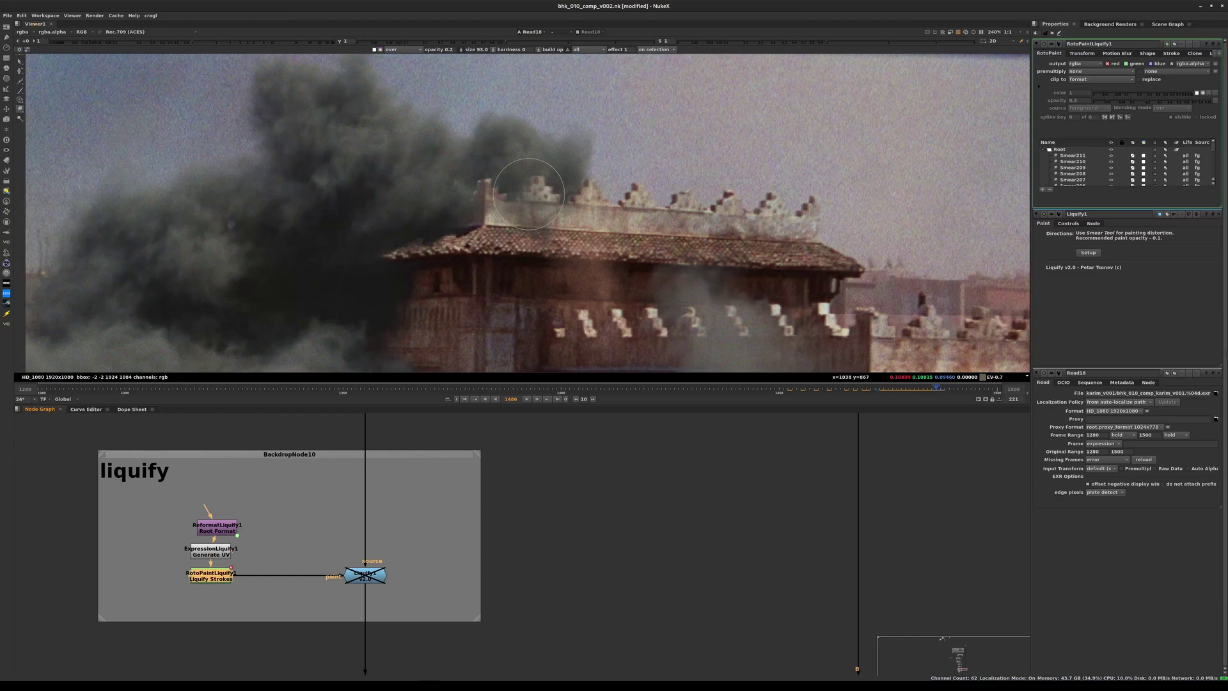
mouse_move(936, 388)
mouse_down()
mouse_move(828, 388)
mouse_move(932, 388)
mouse_up()
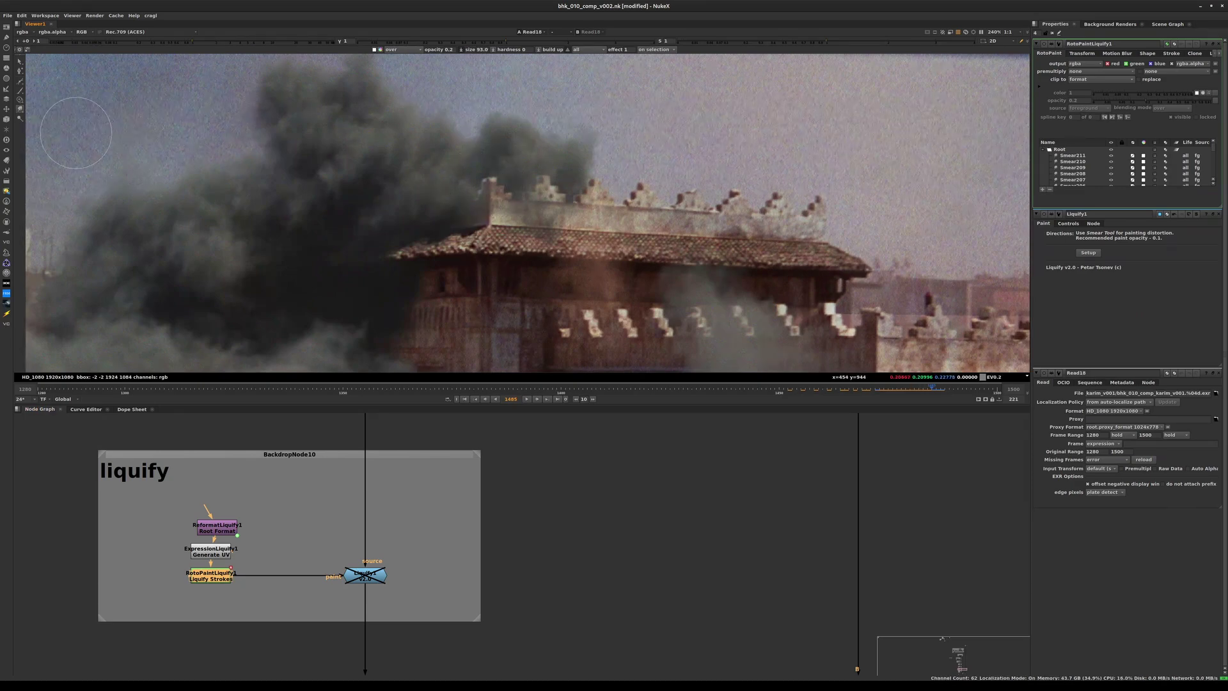
key(q)
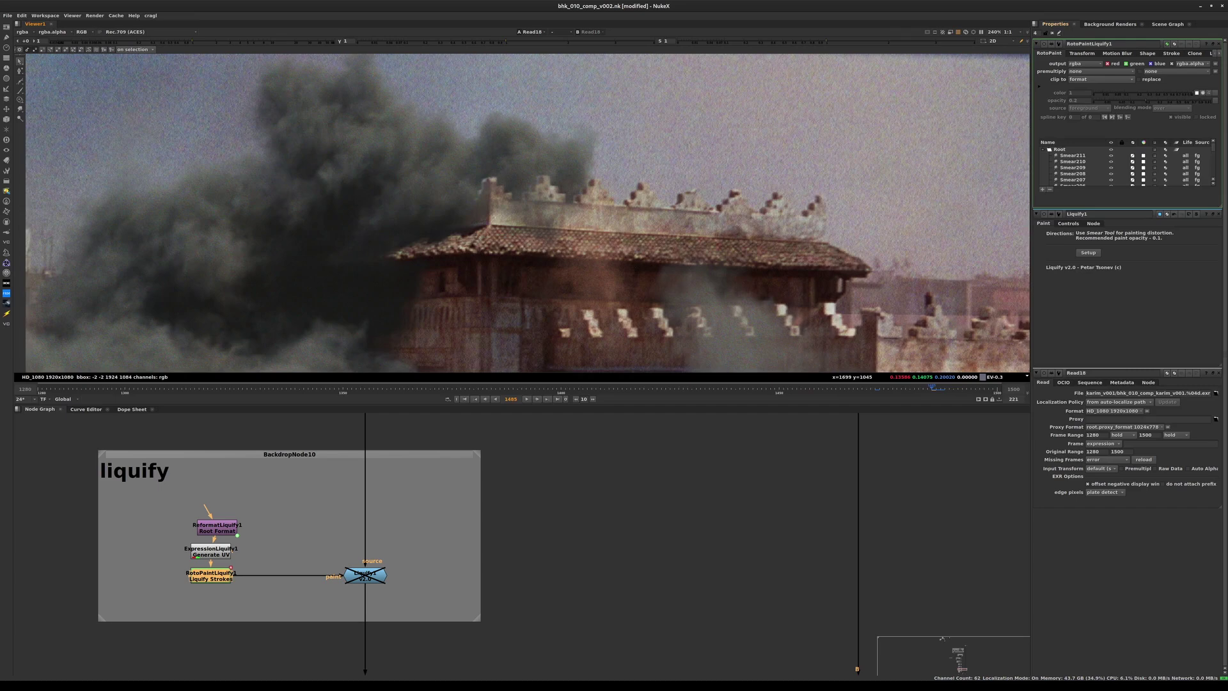
click(1052, 32)
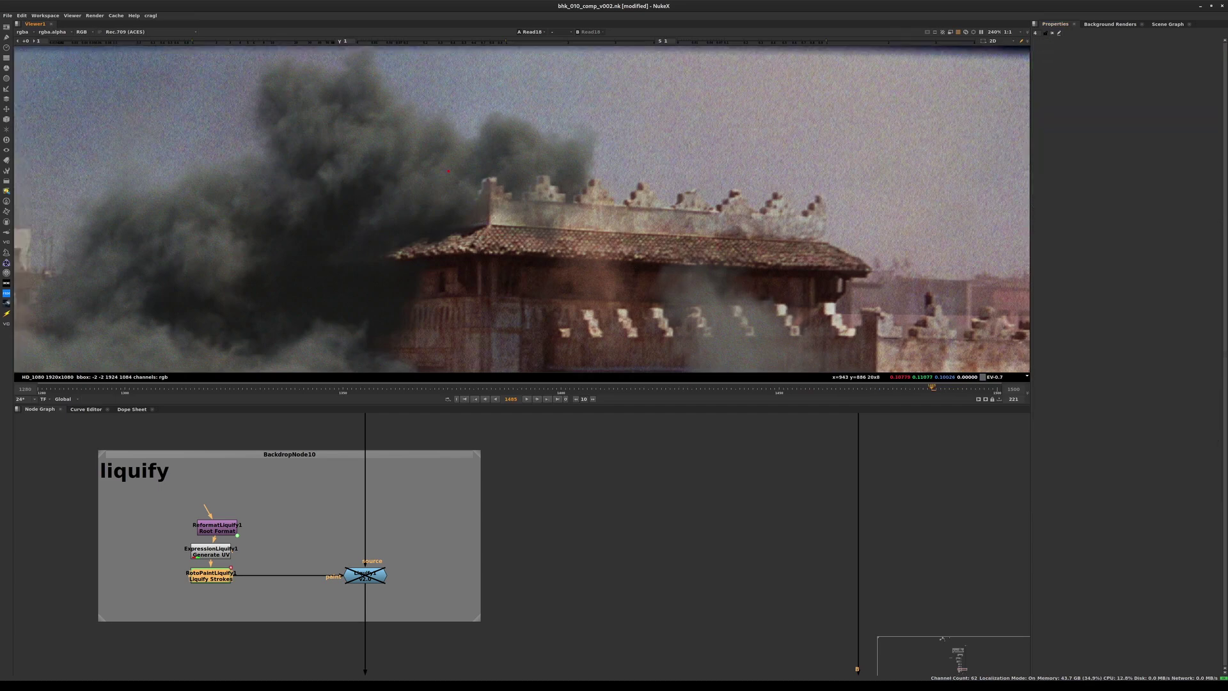
Step: Mark a sample region at the roof wall's corner and step back through the frames to examine the smoke edge
ctrl+shift+drag(449, 171, 577, 228)
key(Left)
key(Left)
key(Left)
key(Left)
key(Left)
key(Left)
key(Left)
key(Left)
key(Left)
key(Left)
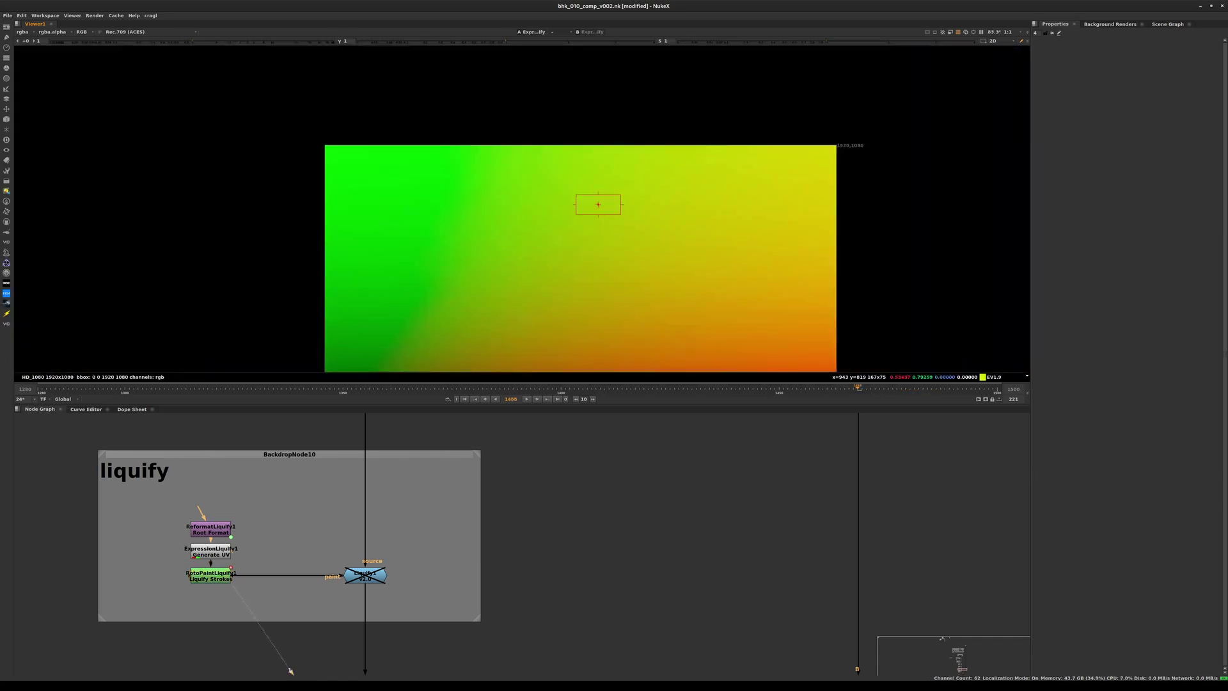
Step: View the clean plate and the Read18 render at frame 1468, framed on the smoke beside the roof wall
click(305, 542)
click(366, 572)
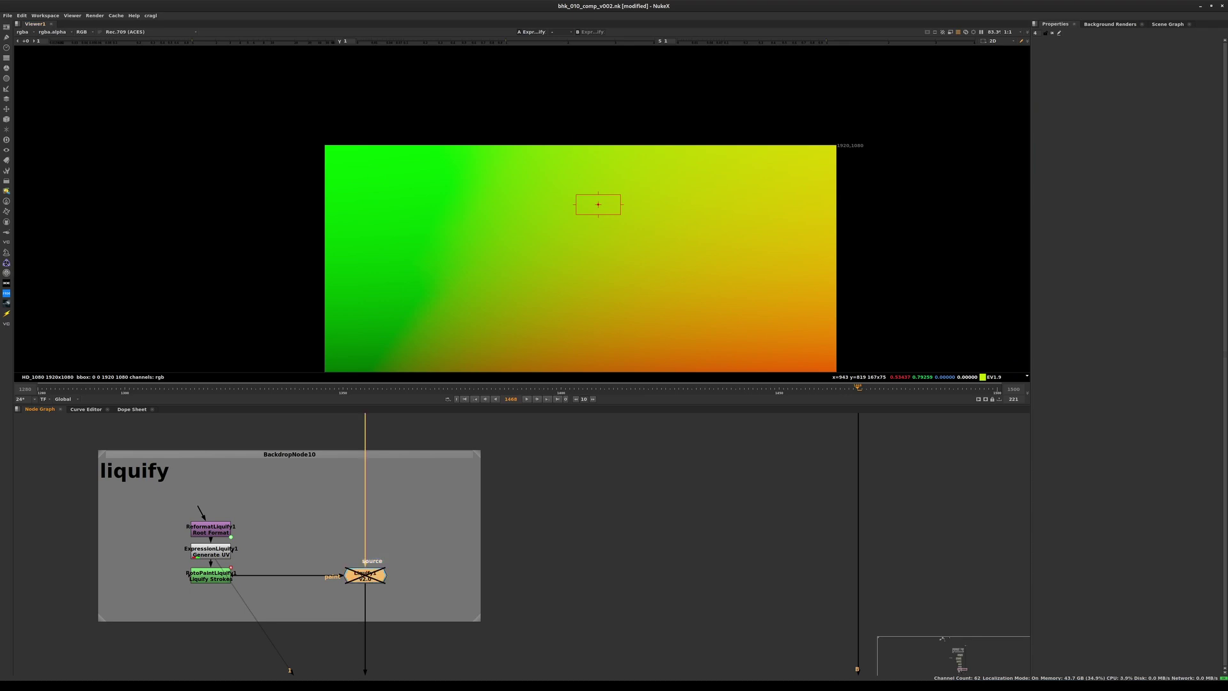
middle_drag(767, 448, 537, 576)
click(627, 511)
key(1)
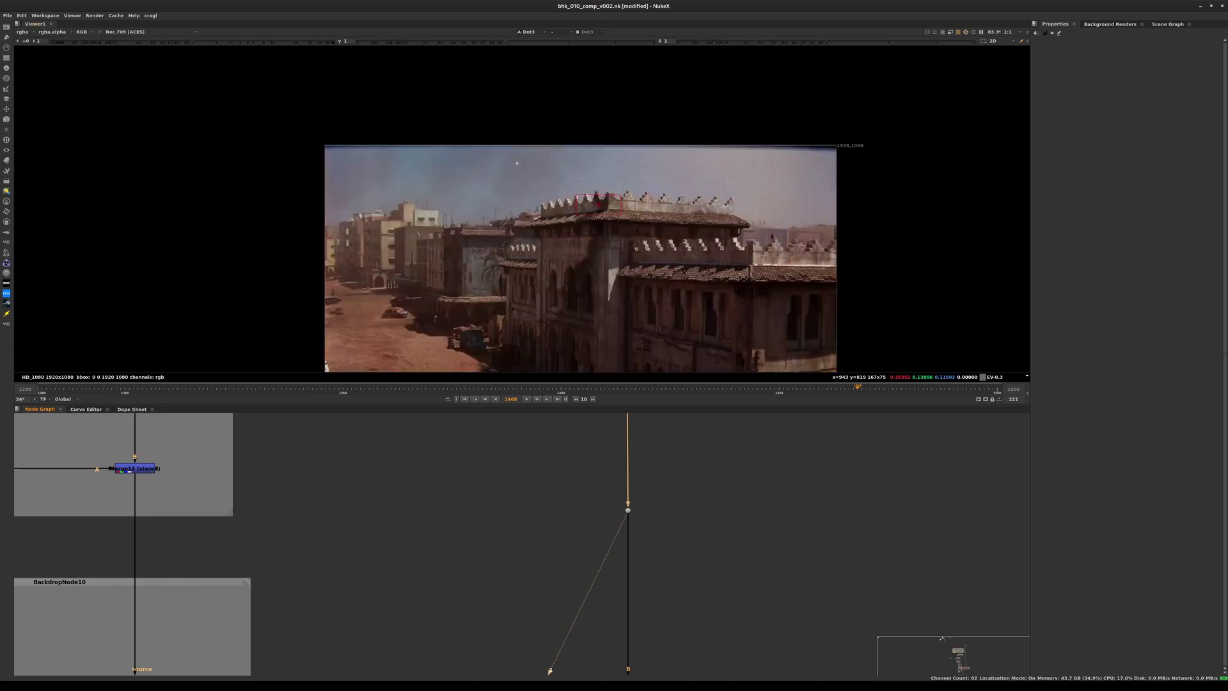
scroll(694, 526, down, 5)
middle_drag(694, 525, 633, 339)
scroll(502, 535, up, 8)
click(664, 543)
key(1)
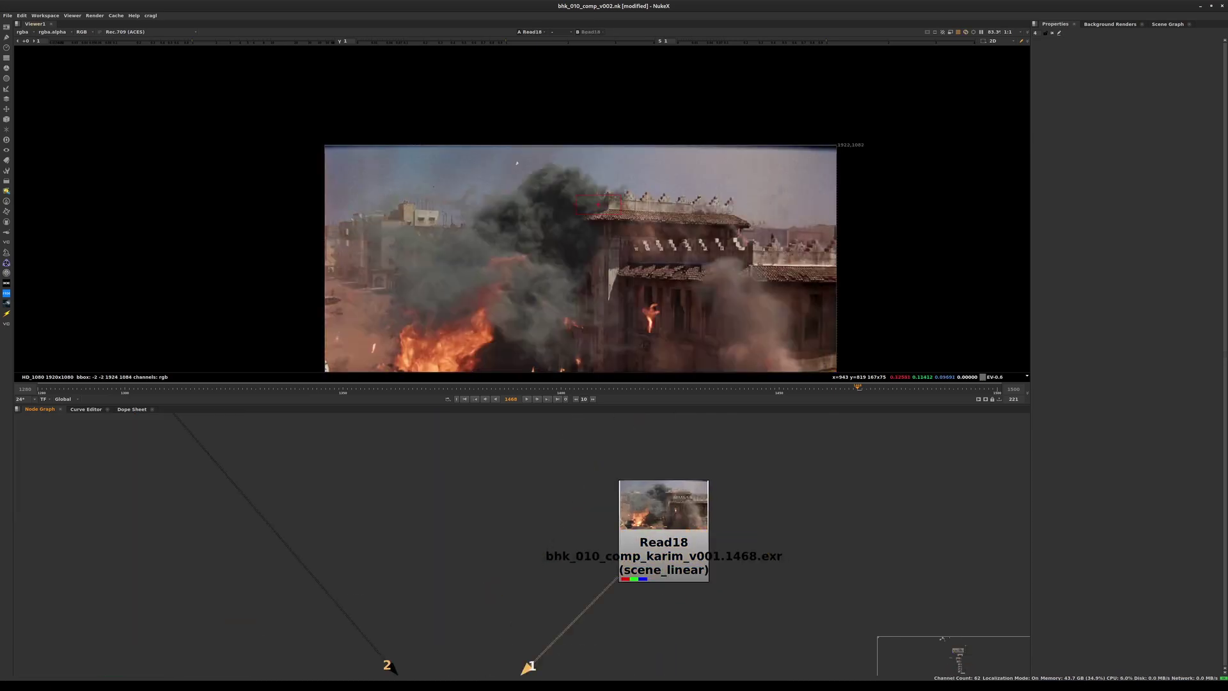
scroll(643, 230, up, 5)
drag(457, 131, 581, 186)
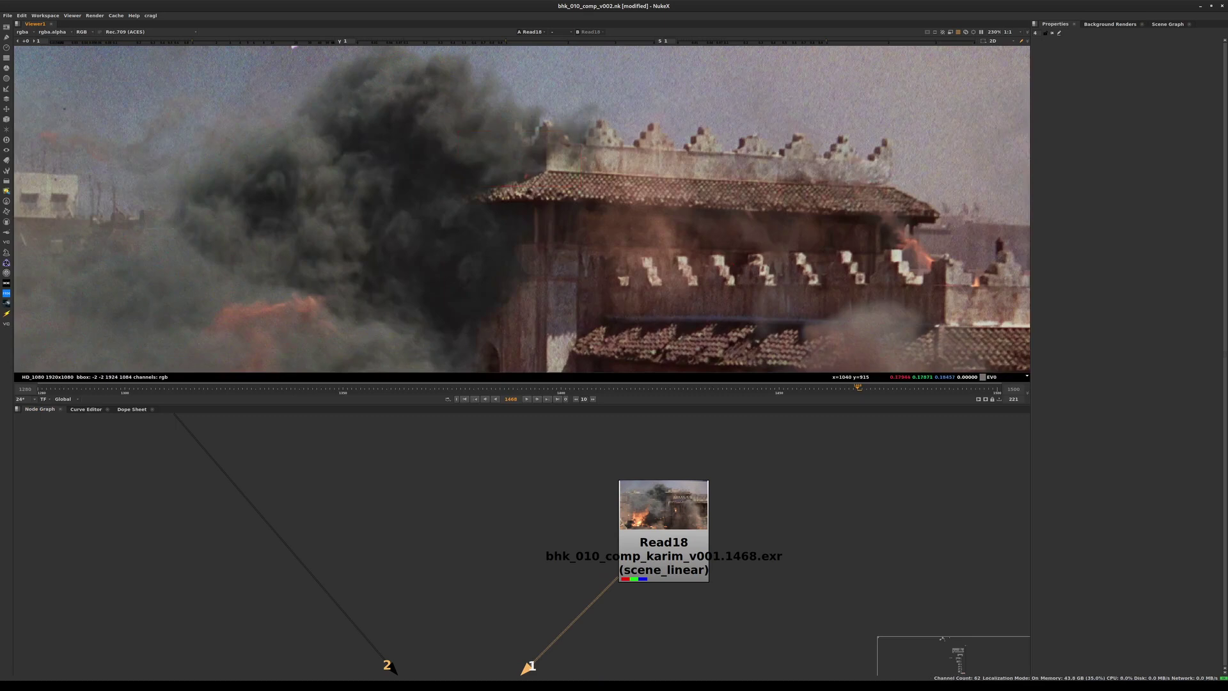
Step: Examine how the smoke passes the roof wall's corner in Read18 between frames 1452 and 1469, stopping at frame 1461
ctrl+shift+drag(482, 85, 701, 174)
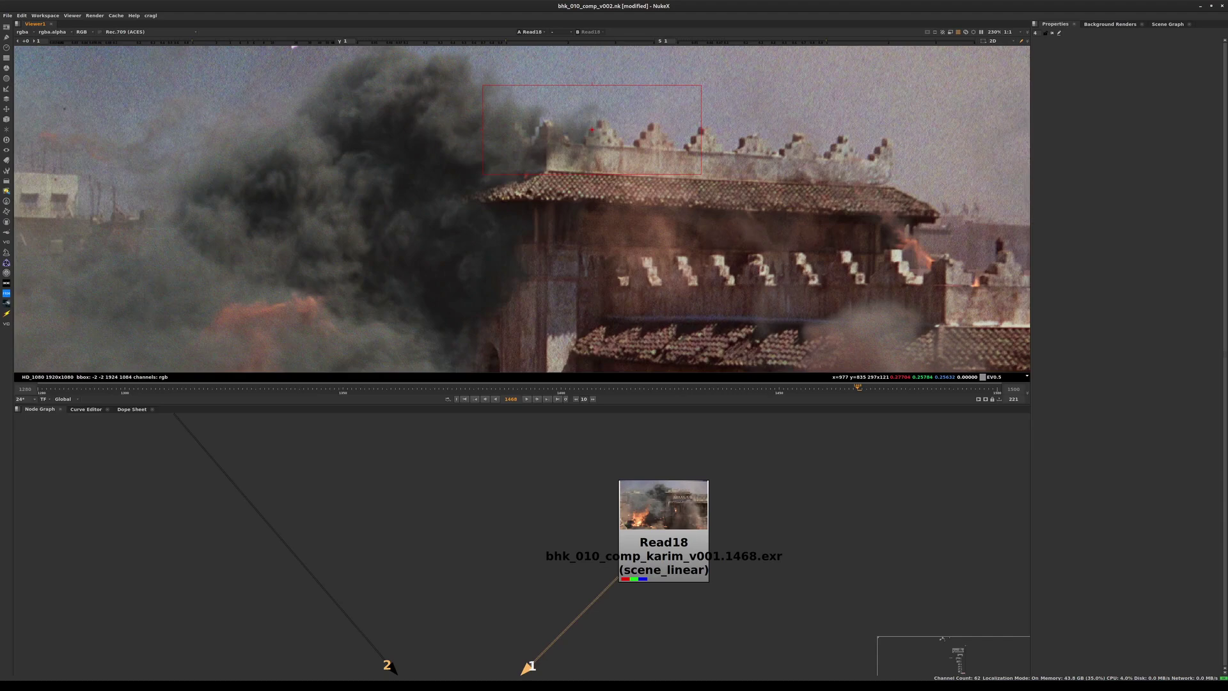
key(Left)
key(Left)
key(Left)
key(Left)
key(Left)
key(Left)
key(Left)
key(Left)
key(Left)
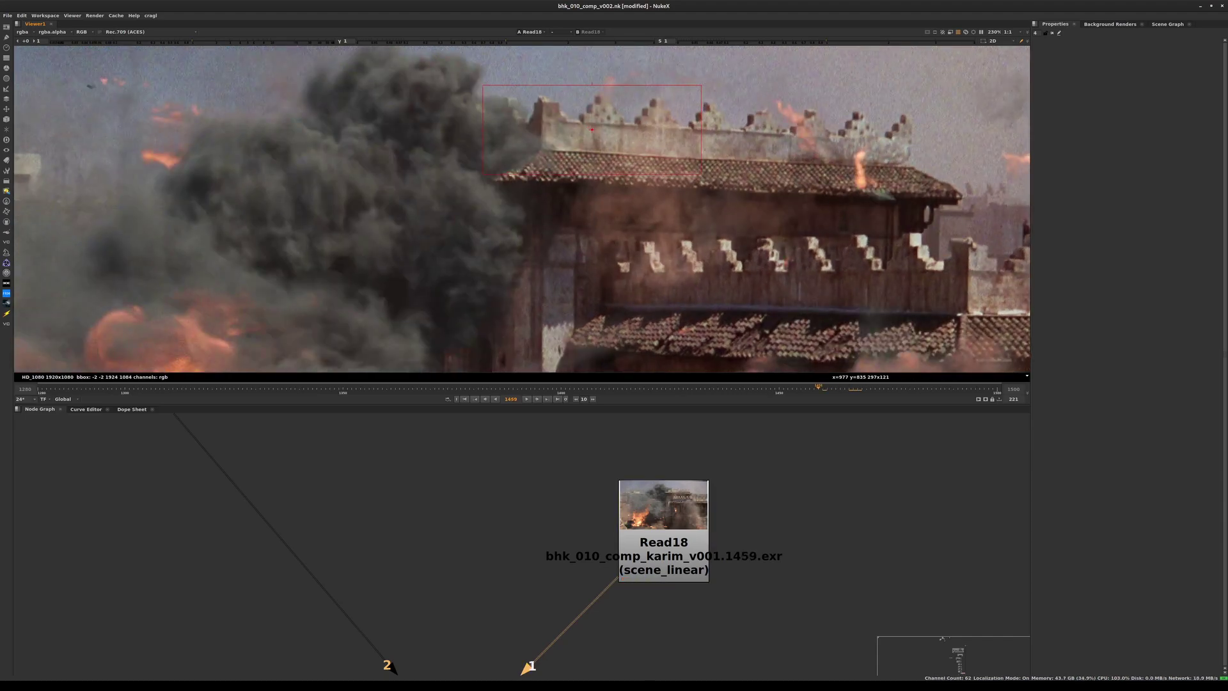
key(Left)
key(Left)
key(Left)
key(Left)
key(Left)
key(Left)
key(Left)
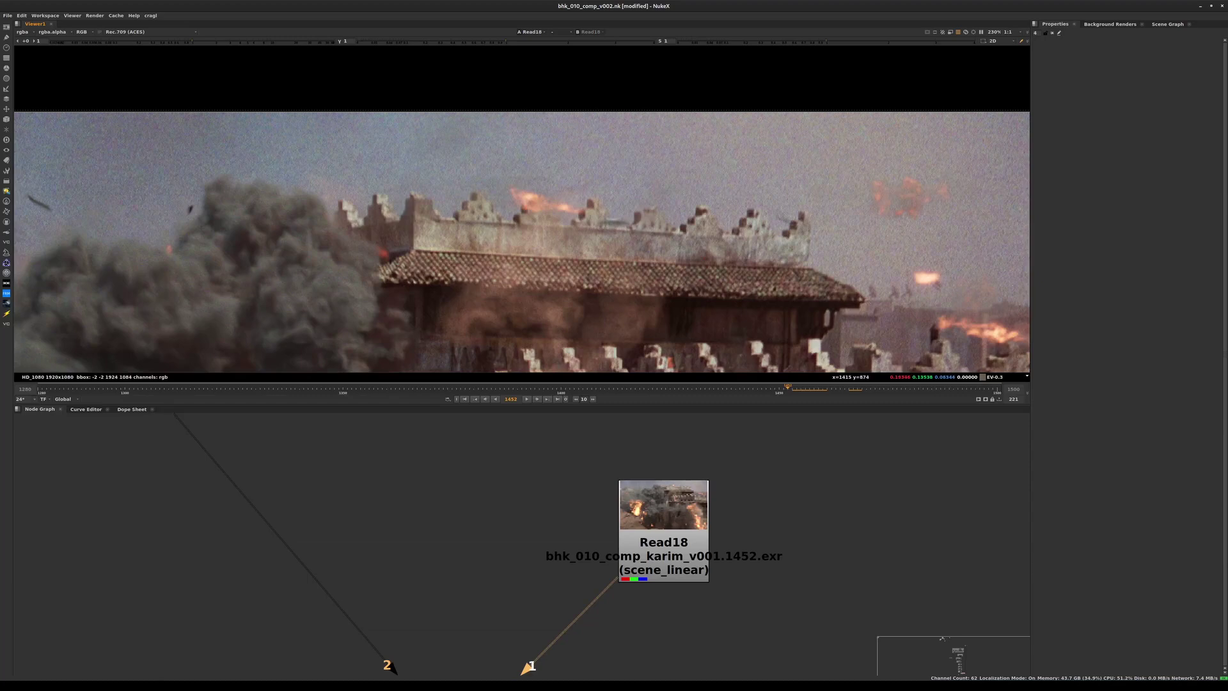
key(Right)
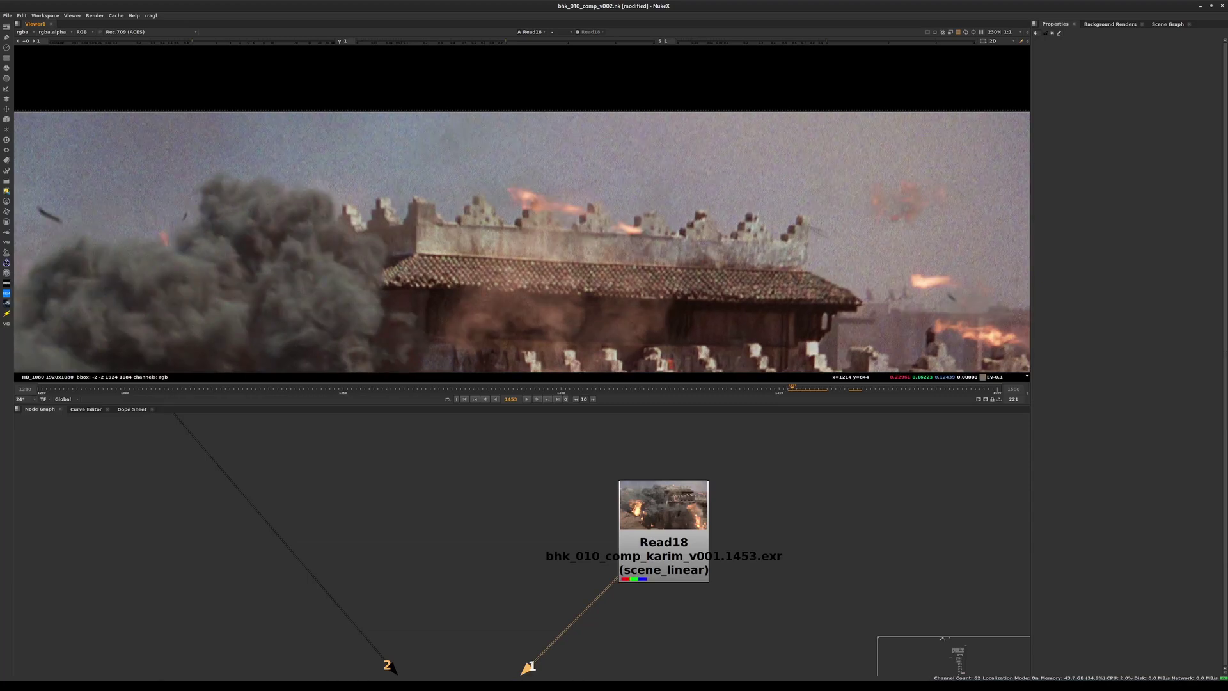
key(l)
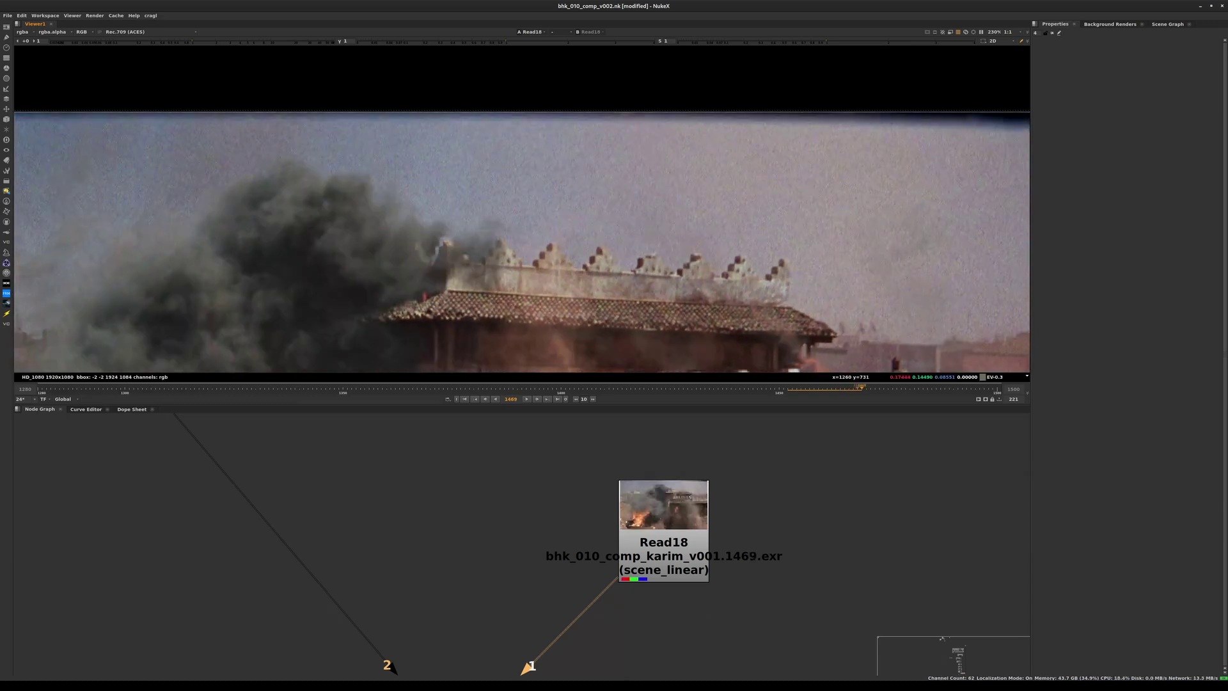
click(853, 389)
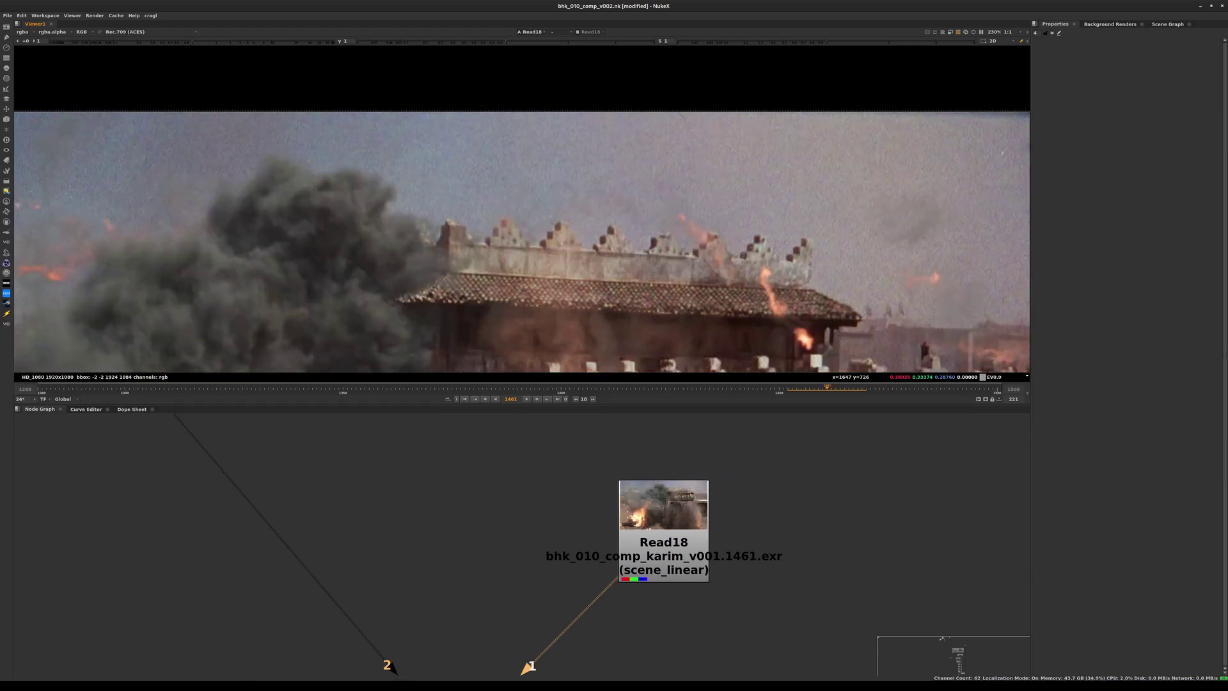
Step: Add a PlanarTracker node to the node graph
middle_drag(741, 472, 499, 529)
scroll(526, 499, down, 2)
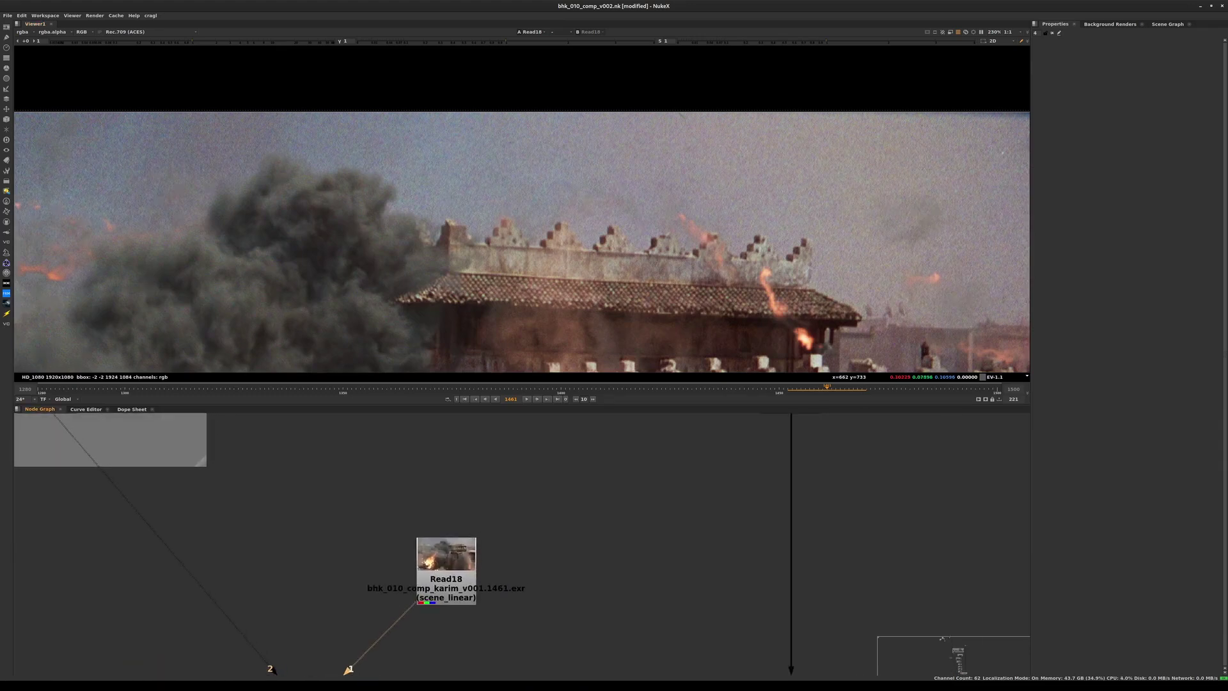
key(Tab)
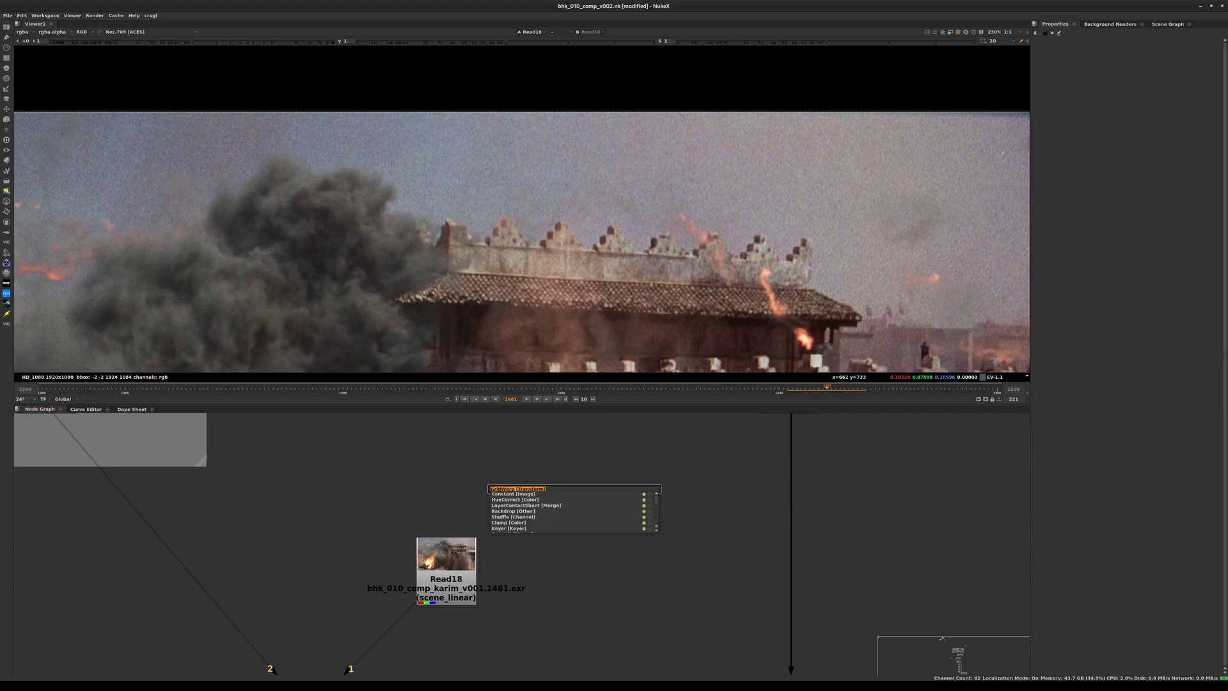
text(roto)
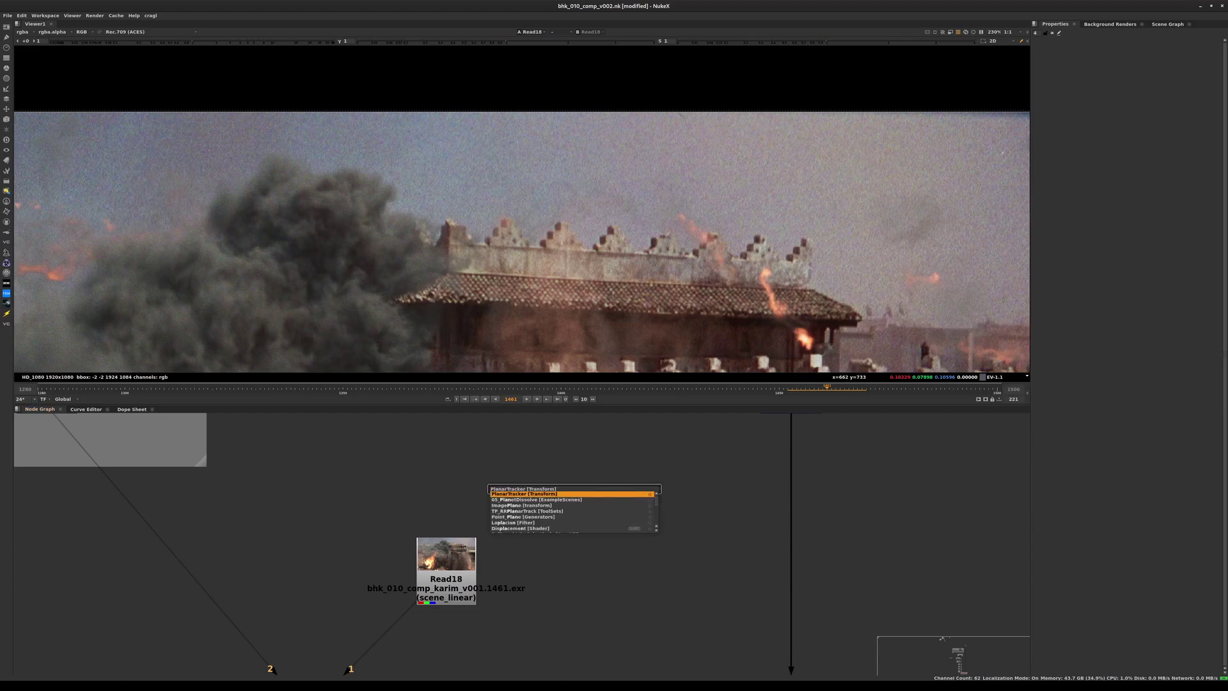
key(Return)
Step: Connect the planar tracker's input to the dot below the source plate and place the node beside the main pipe
key(space)
scroll(580, 466, down, 3)
drag(579, 479, 780, 43)
middle_drag(780, 42, 706, 292)
click(613, 342)
scroll(613, 342, down, 4)
middle_drag(612, 342, 581, 515)
middle_drag(607, 192, 535, 629)
middle_drag(537, 287, 536, 485)
middle_drag(535, 595, 531, 127)
click(555, 650)
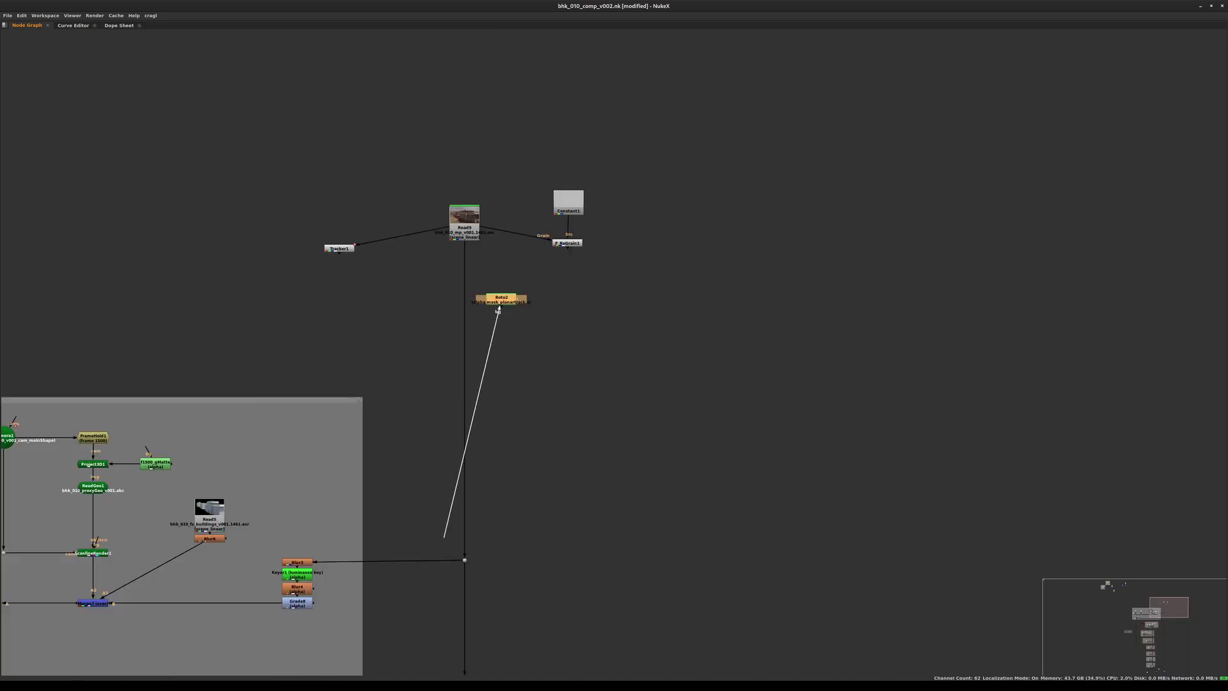
drag(443, 532, 464, 560)
drag(502, 298, 553, 612)
key(space)
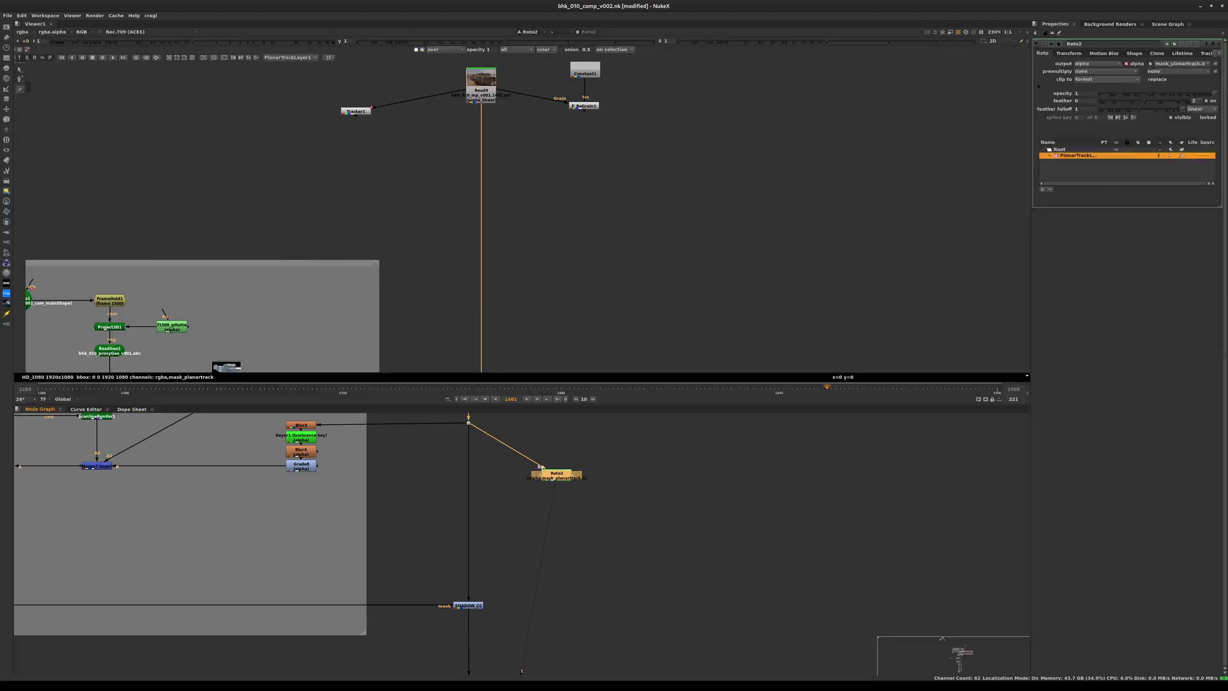
Step: Draw a Rectangle track shape over the front face of the building's upper roof wall and adjust its corners to the wall
scroll(524, 218, down, 3)
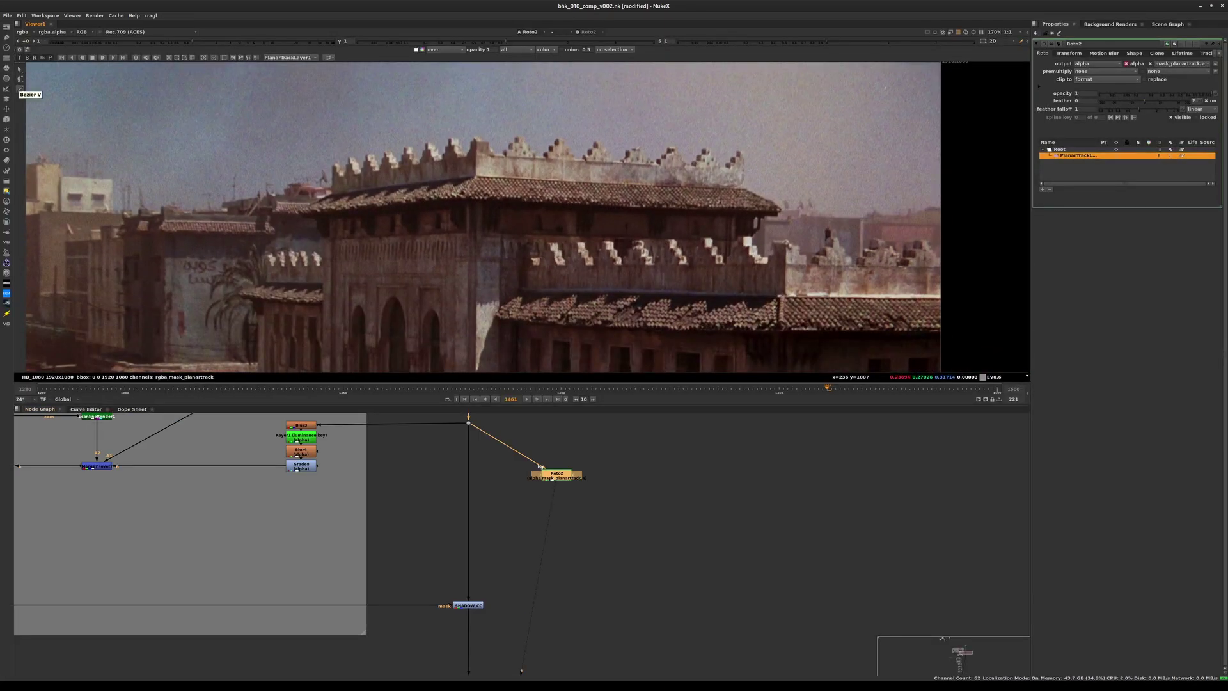
right_click(20, 89)
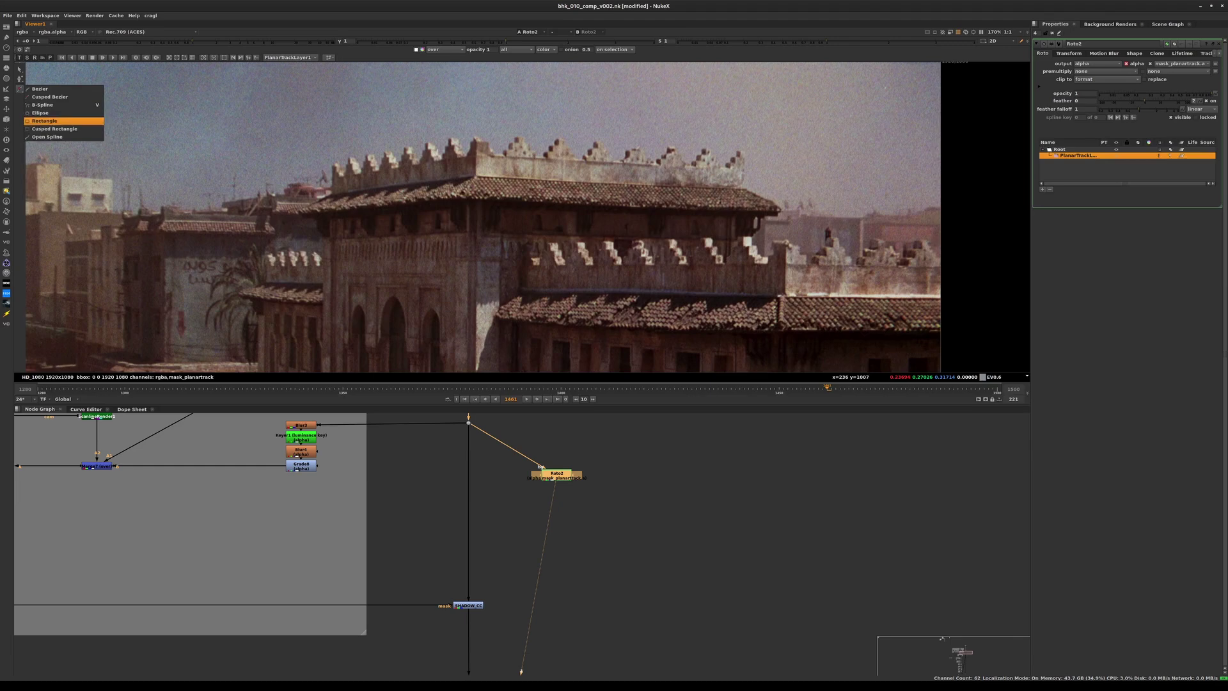
click(44, 121)
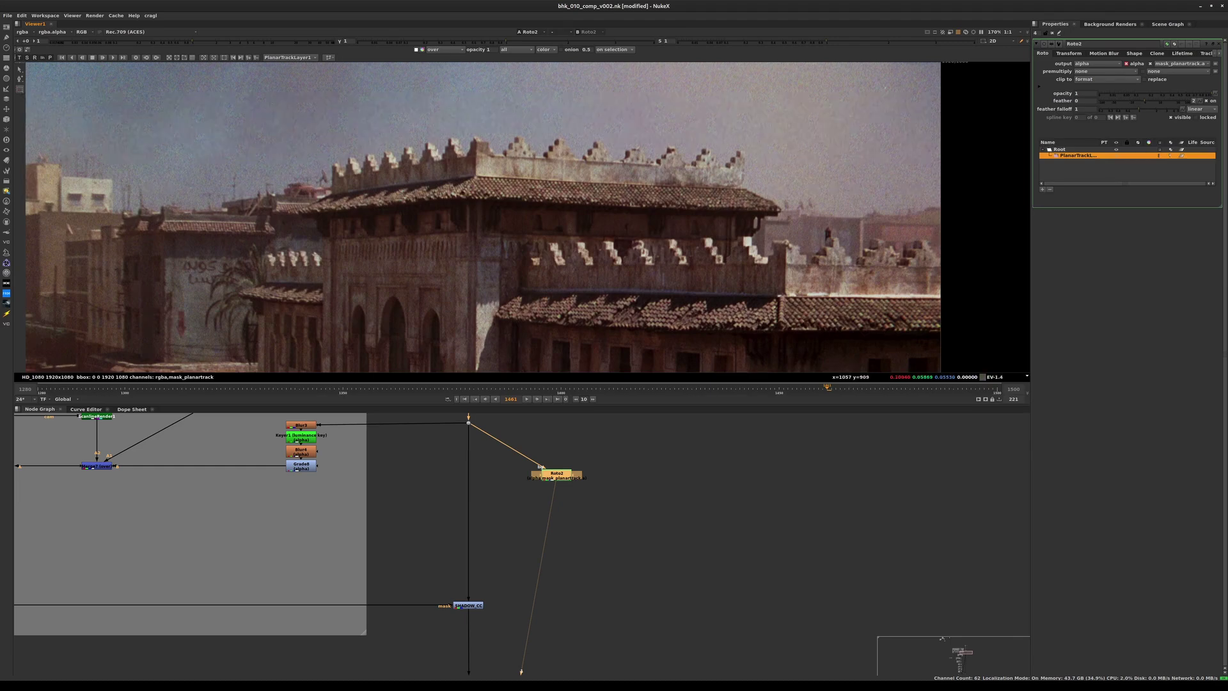
mouse_move(498, 201)
mouse_down()
mouse_move(685, 260)
mouse_move(739, 237)
mouse_up()
drag(739, 237, 729, 237)
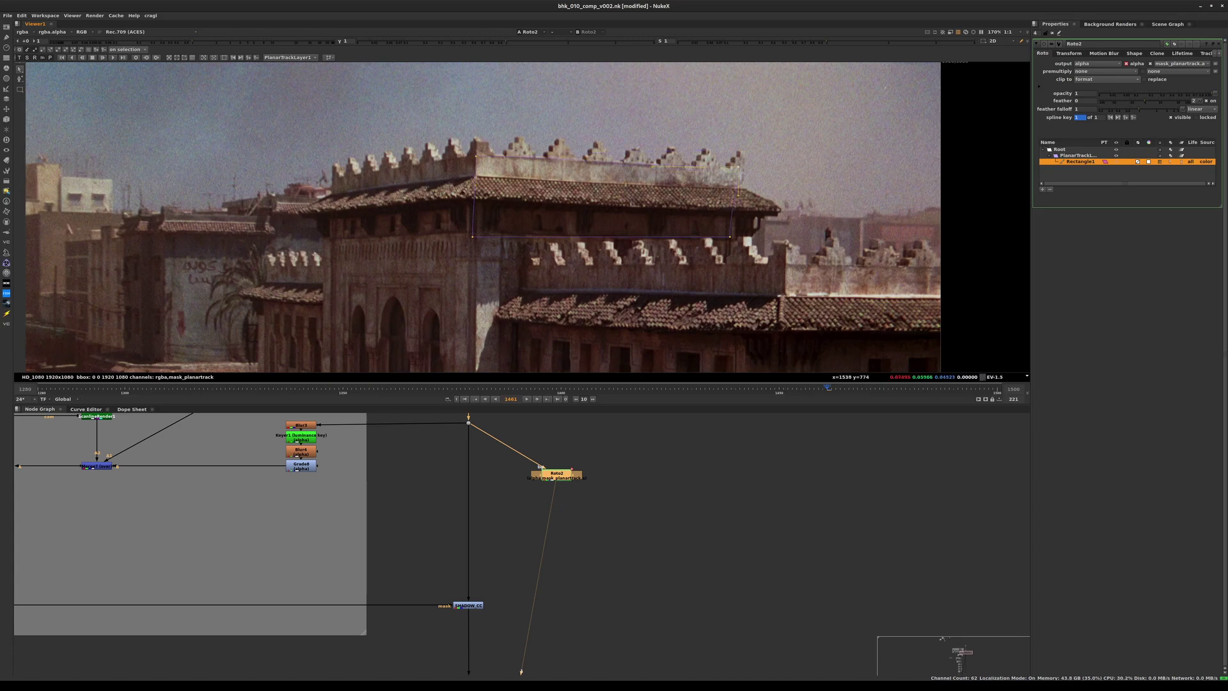
drag(730, 237, 737, 237)
drag(473, 237, 475, 230)
click(738, 169)
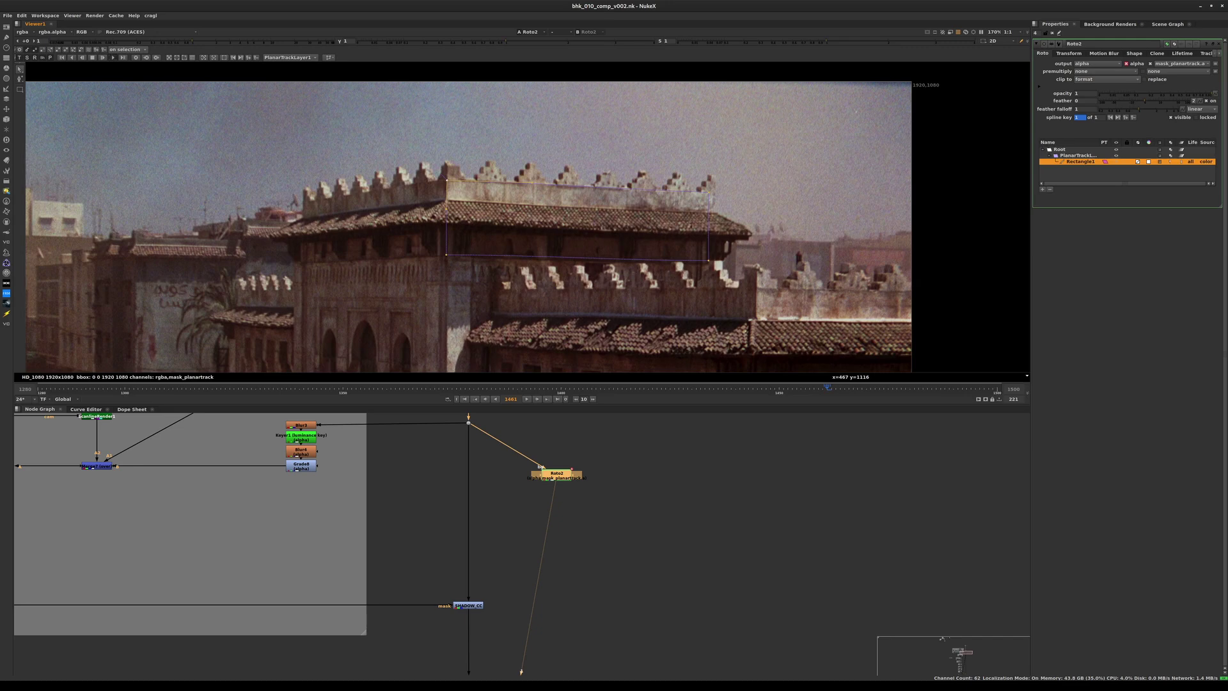
Step: Track the roof wall rectangle forward to frame 1500 and return to frame 1461
click(112, 57)
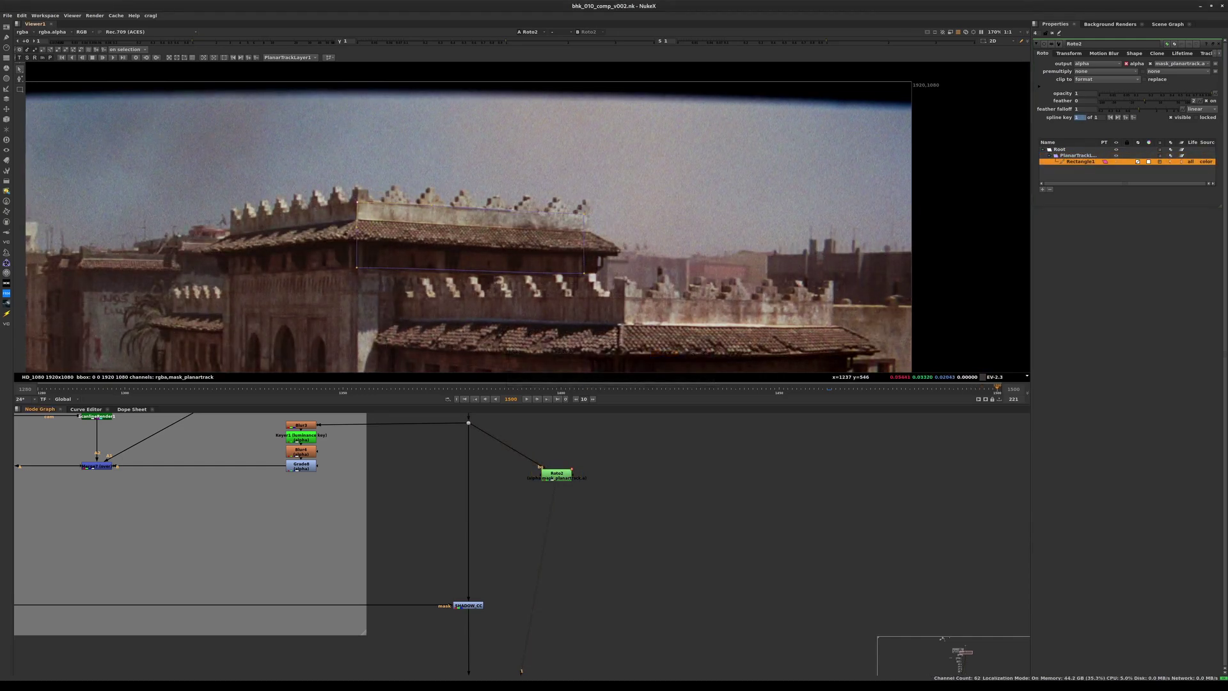
mouse_move(831, 389)
mouse_down()
mouse_move(975, 387)
mouse_move(840, 388)
mouse_up()
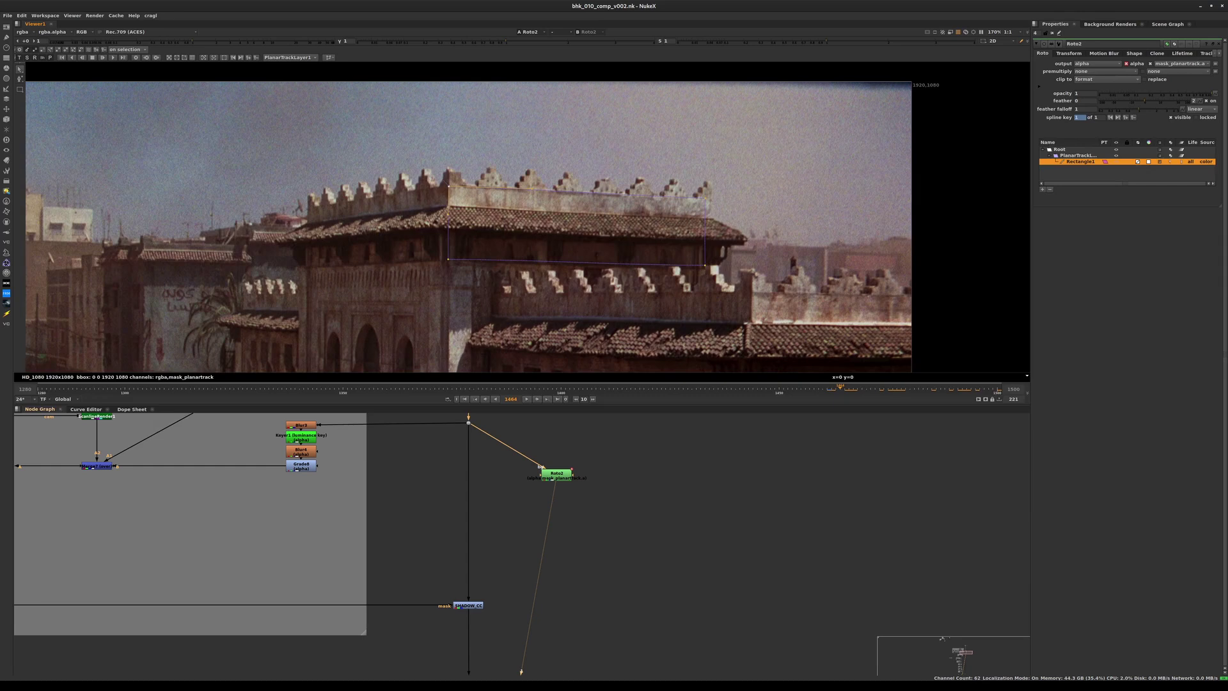
key(Left)
key(Left)
key(Left)
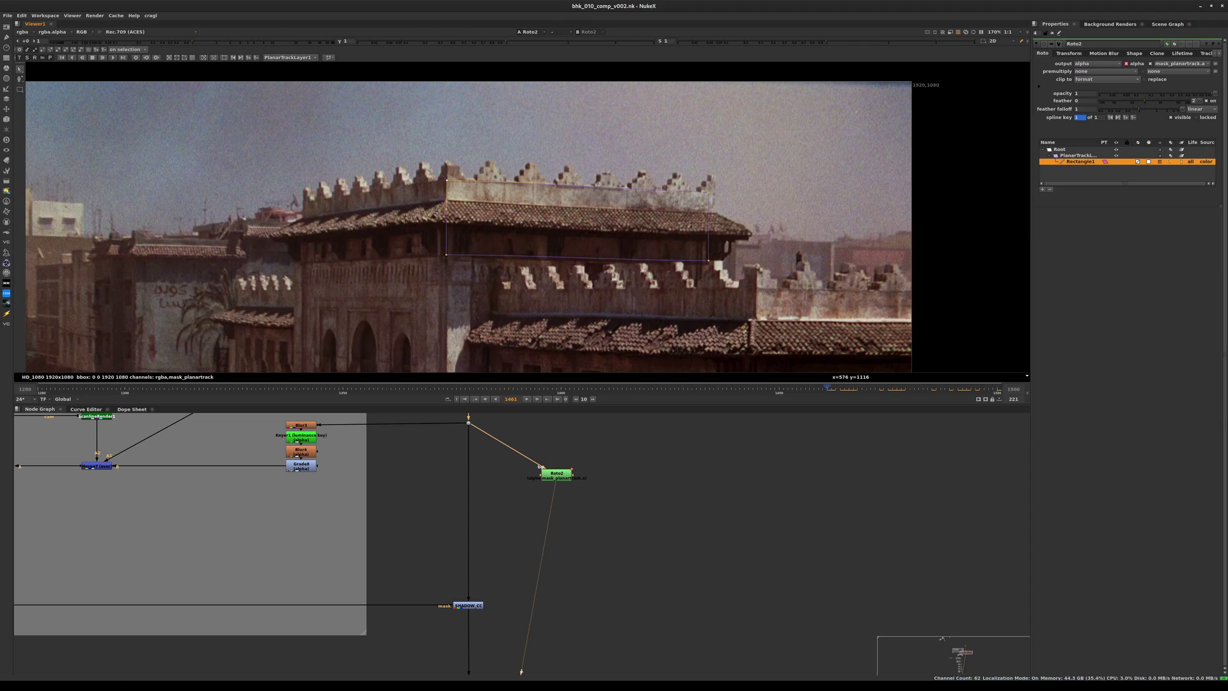
Step: Display the planar surface and check the track with grid lines up to frame 1487, hiding the grid again
click(184, 57)
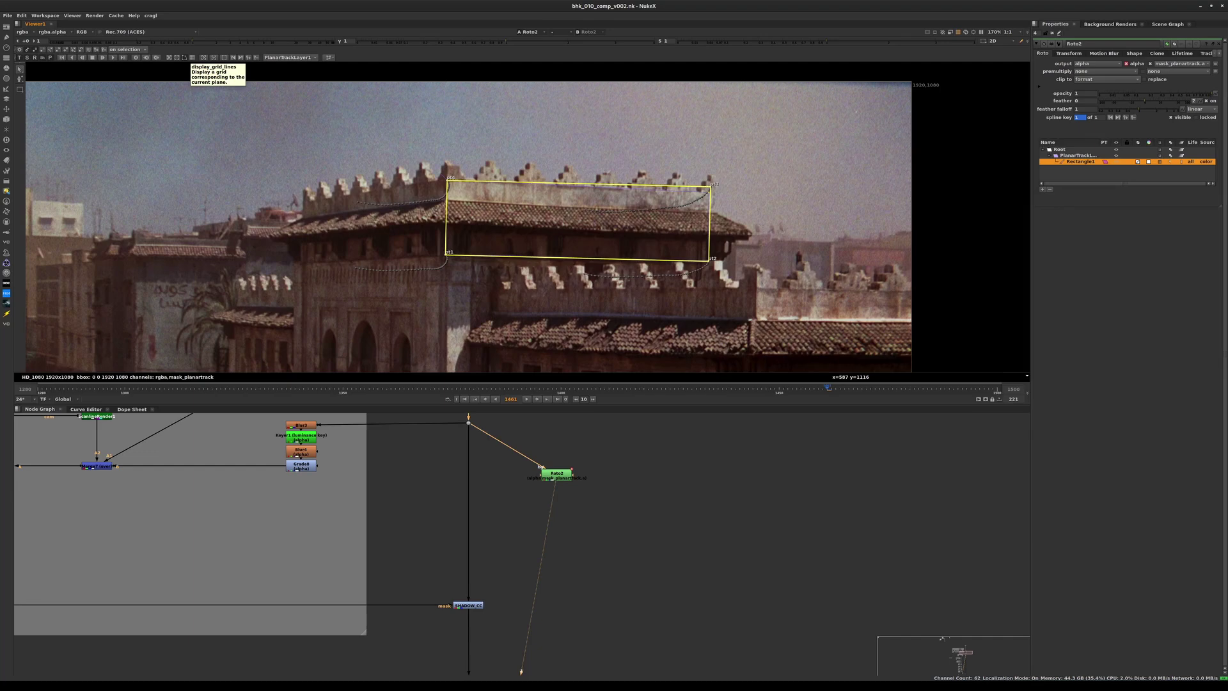
click(192, 57)
drag(834, 389, 941, 388)
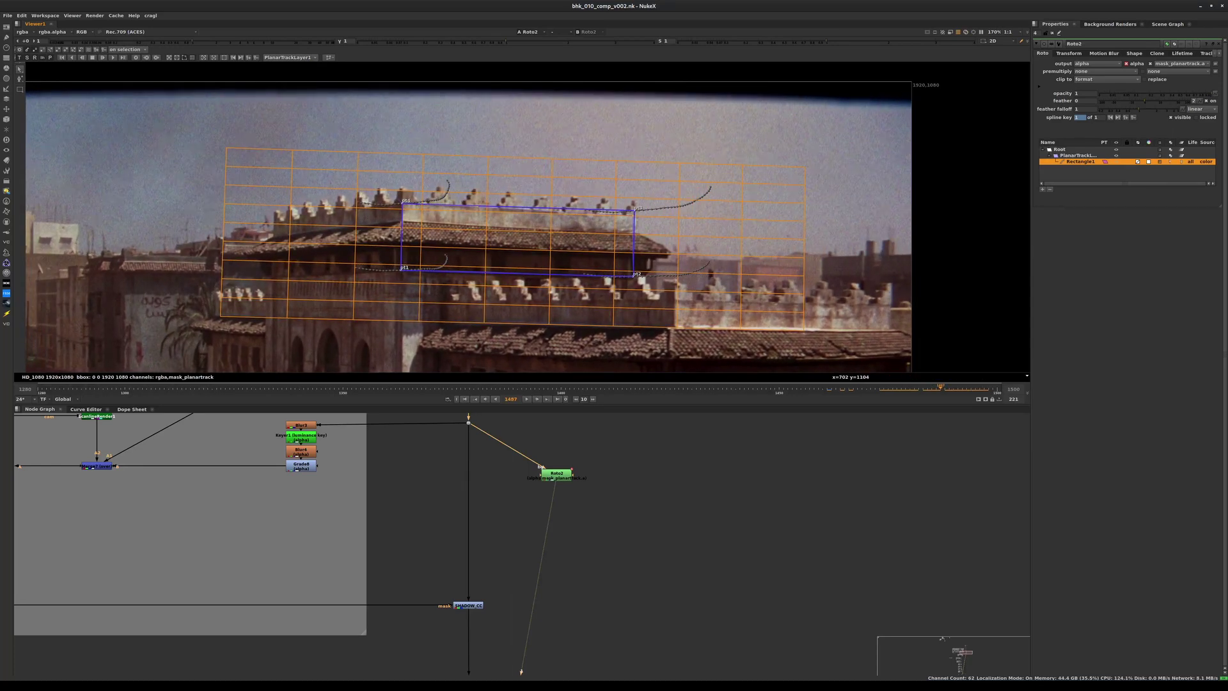
click(224, 57)
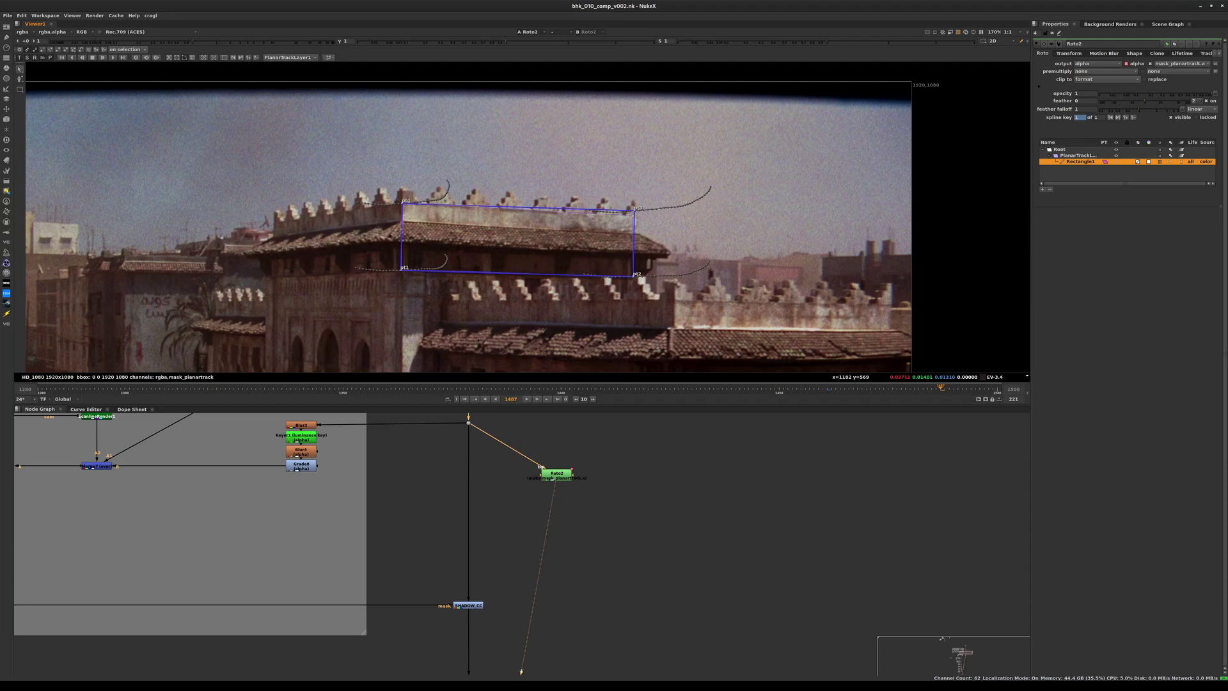
Step: Return to frame 1461 and keep the planar surface centred in the viewer
click(828, 388)
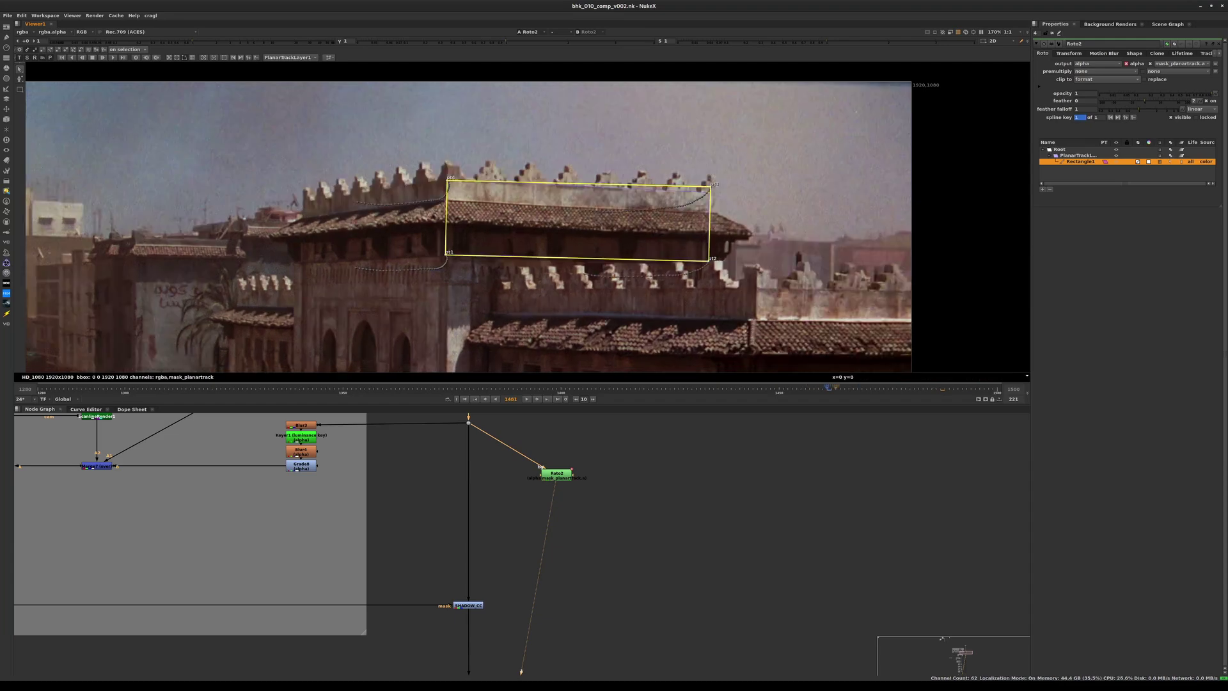
scroll(702, 237, down, 4)
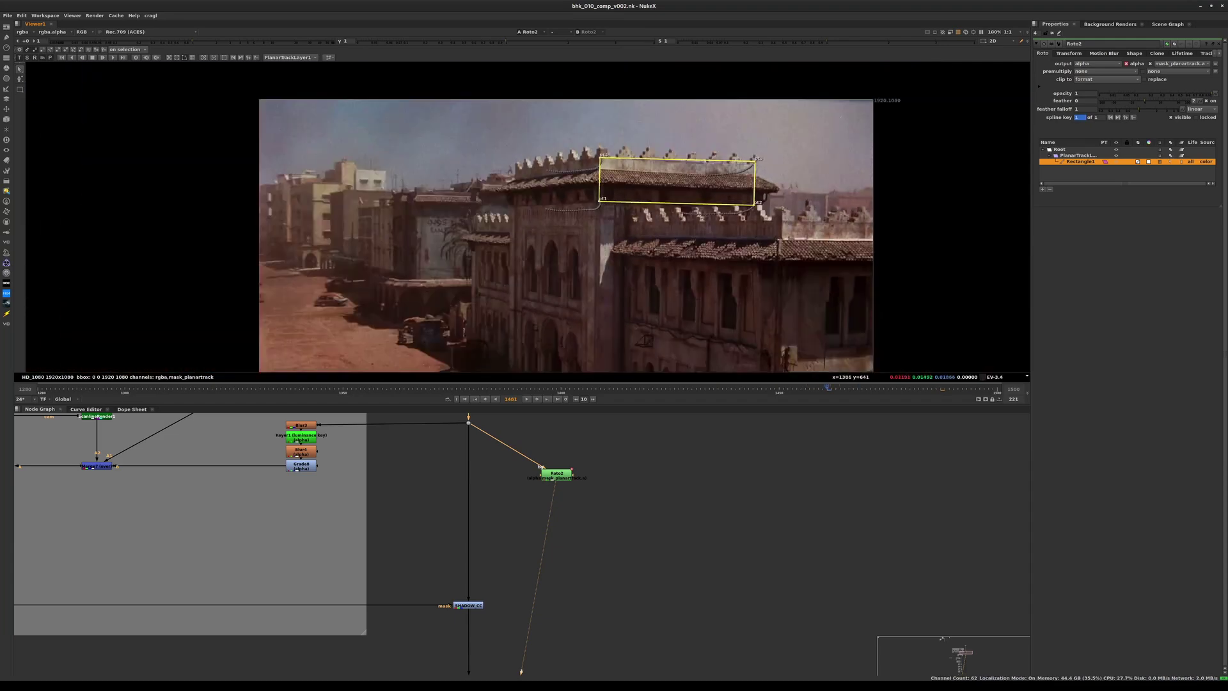
scroll(704, 330, down, 4)
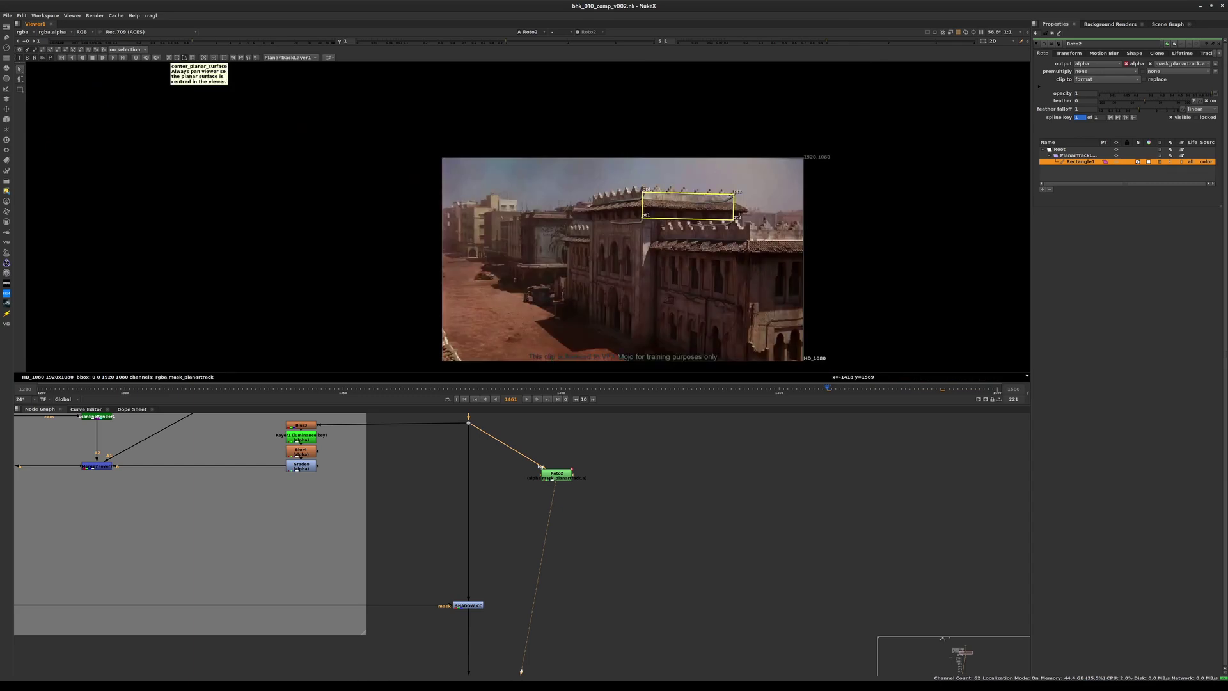
click(168, 57)
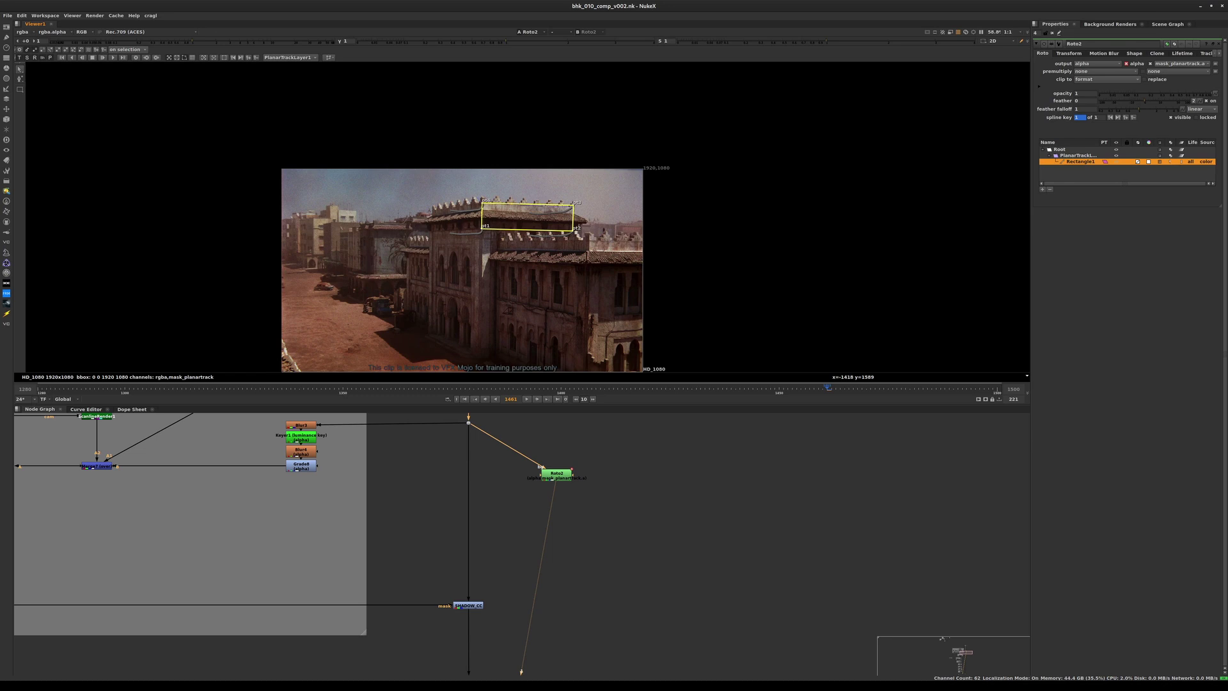
Step: Stretch the planar surface corners to the image corners and set the surface exactly to the image bounds
drag(493, 197, 286, 347)
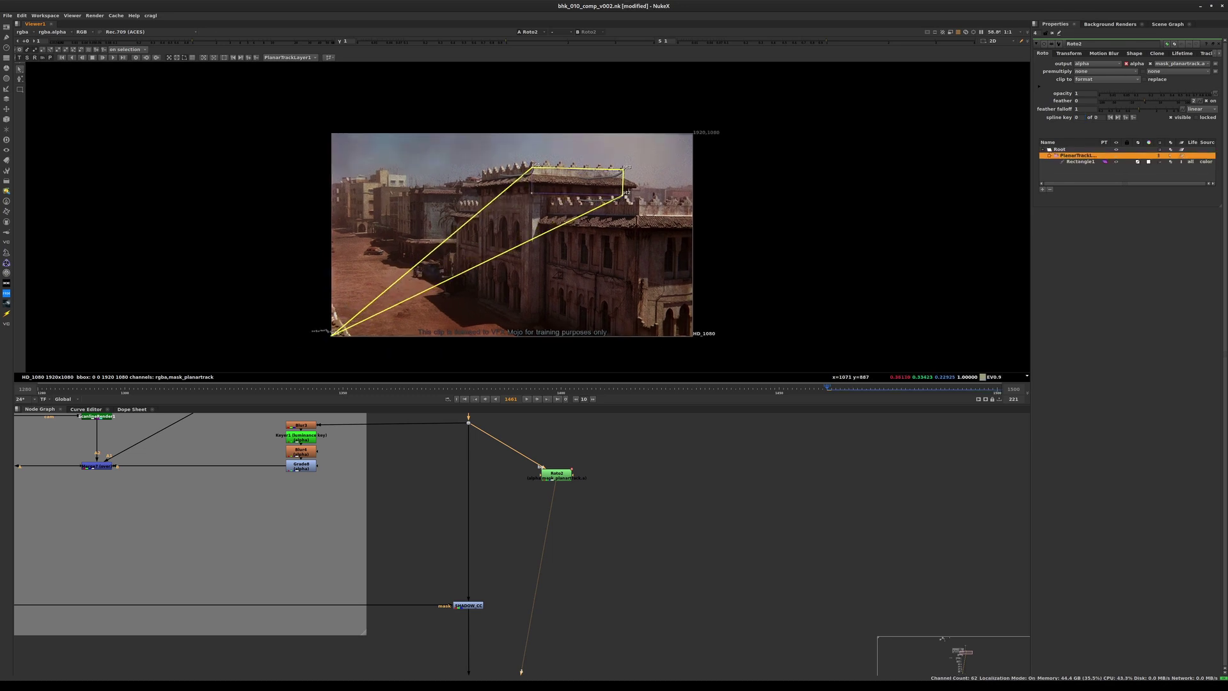
drag(532, 168, 330, 130)
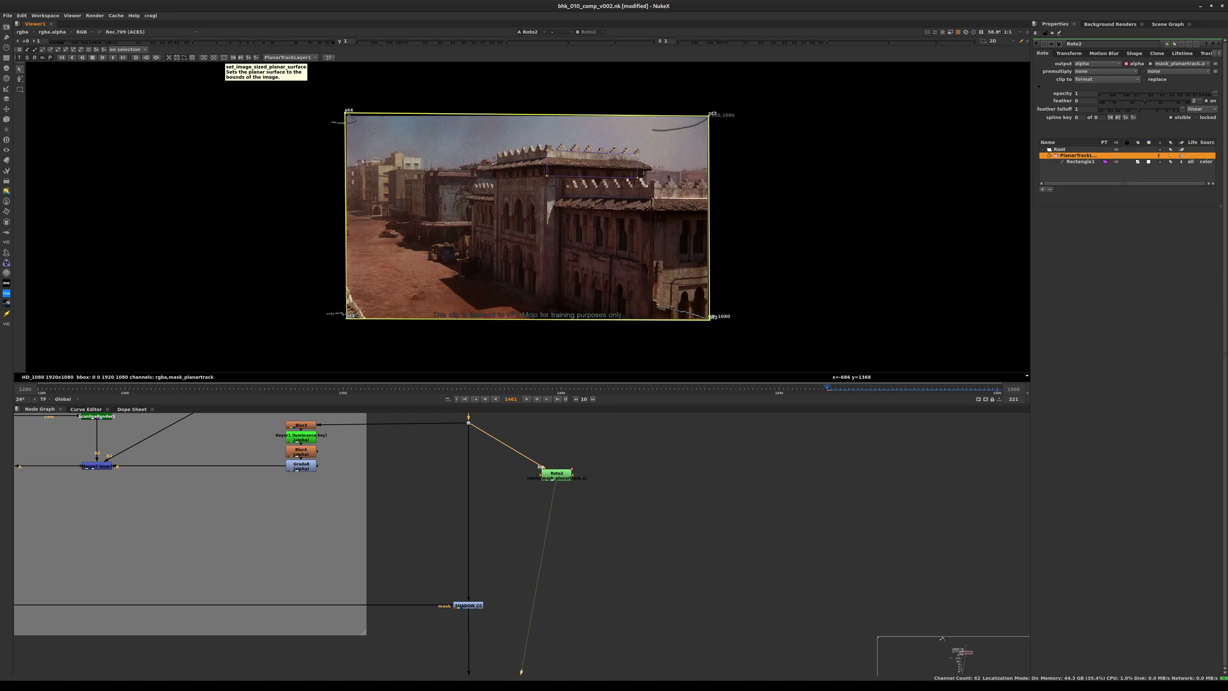
click(223, 57)
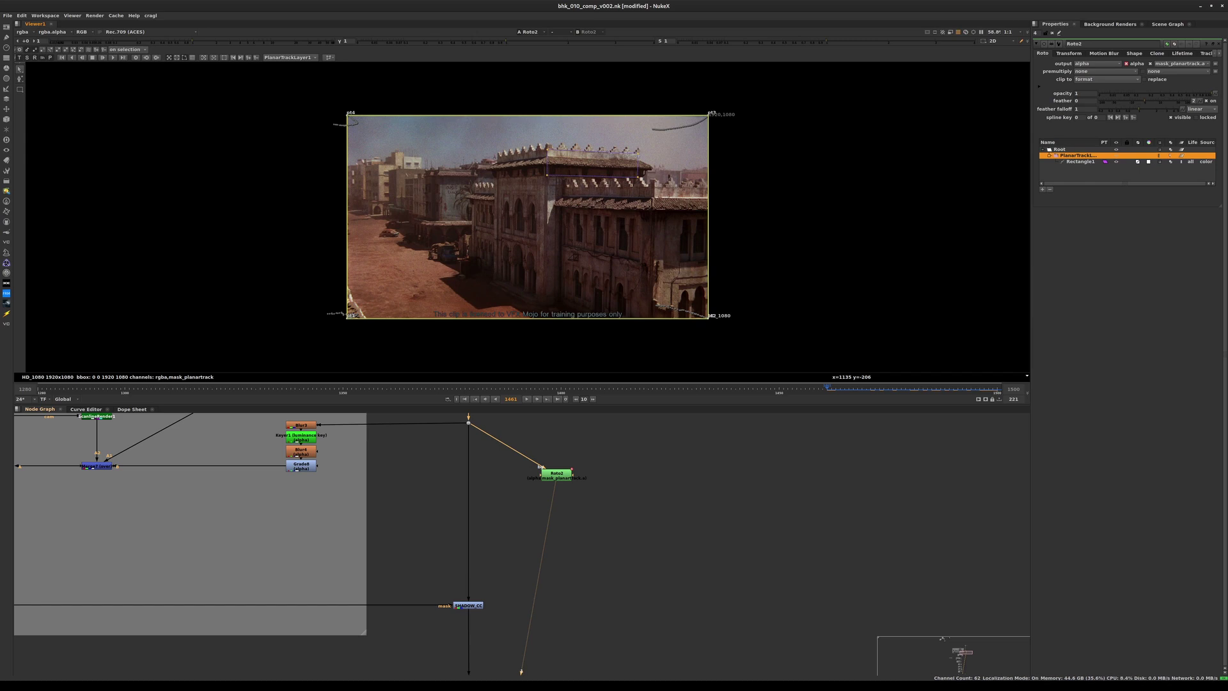
Step: Create an unconnected Roto node beside Roto2, name it topWall_gMatte and save the script
click(662, 460)
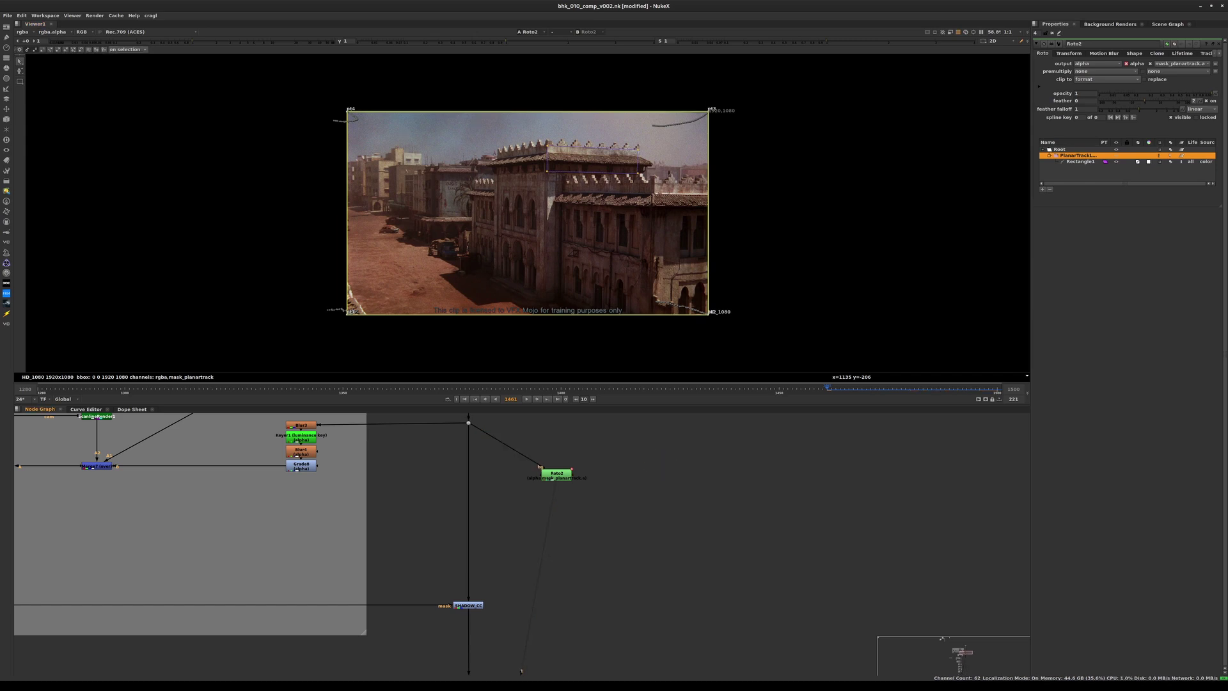
text(o)
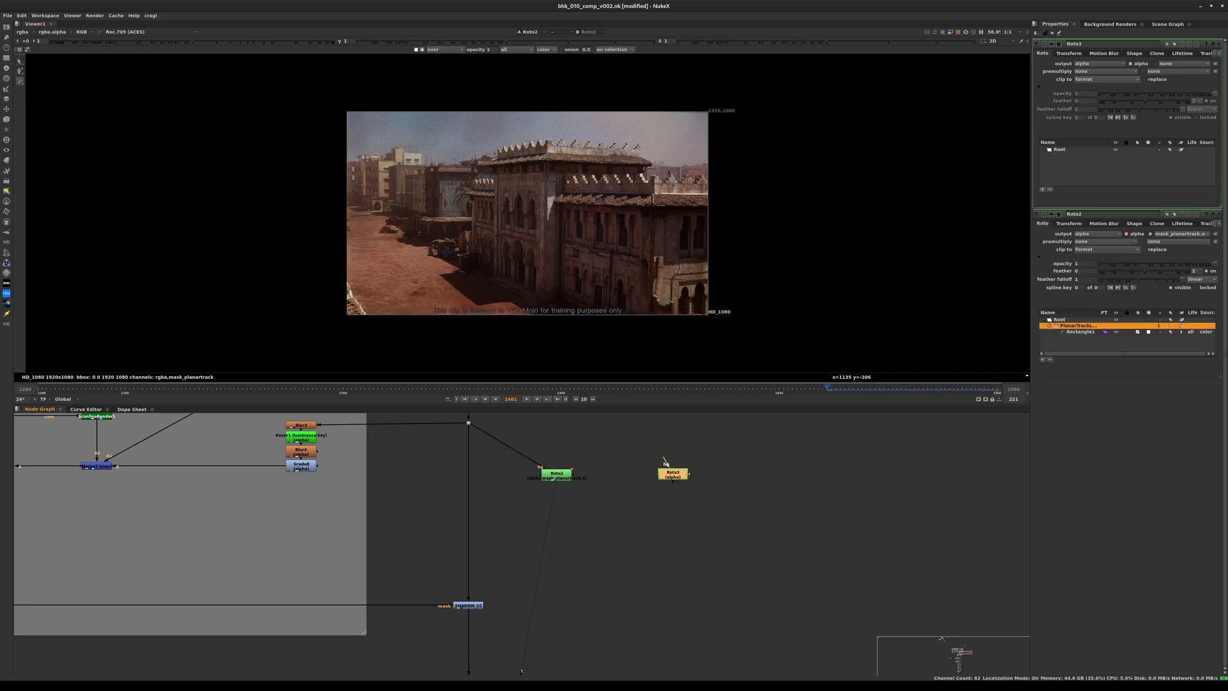
text(topWAll_gMatte)
key(Return)
key(ctrl+s)
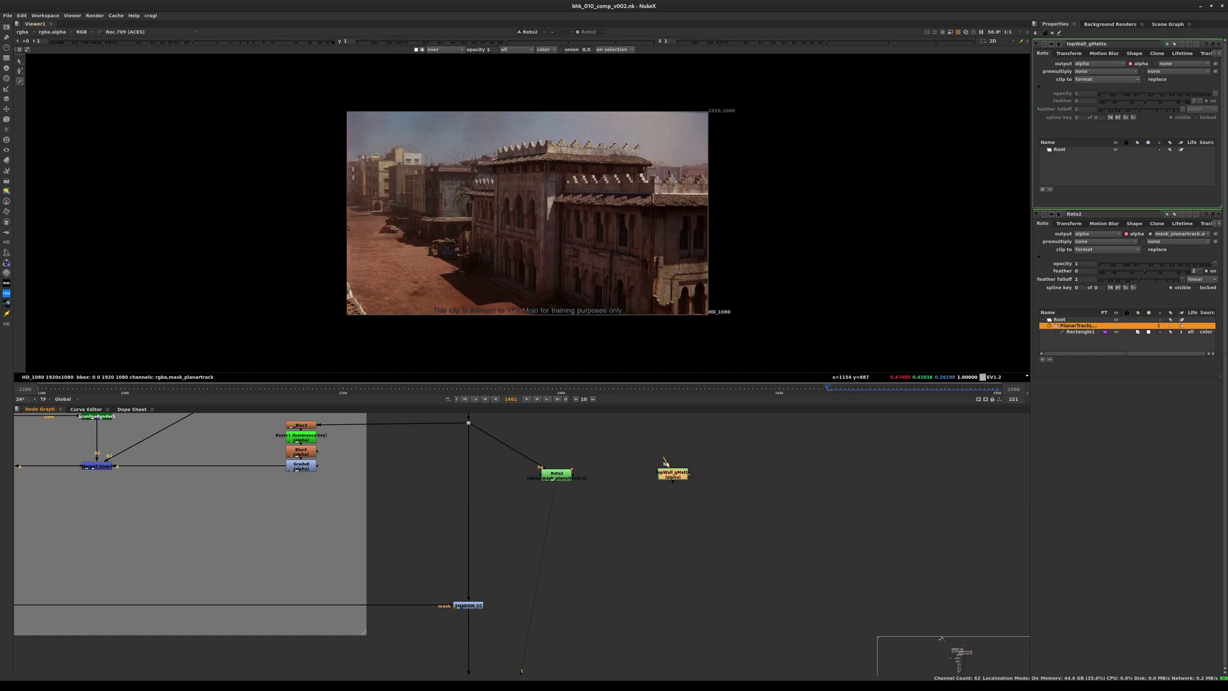
Step: Draw an Ellipse shape in topWall_gMatte around a merlon near the near corner of the upper roof wall
scroll(550, 157, up, 6)
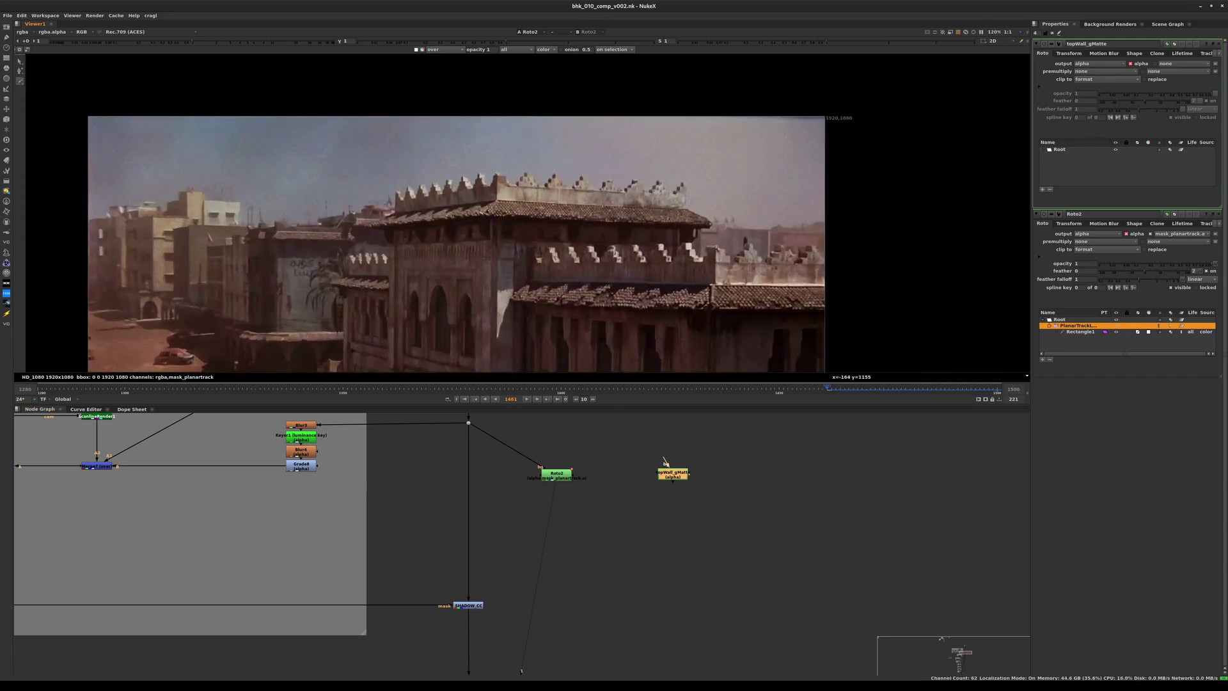
click(19, 81)
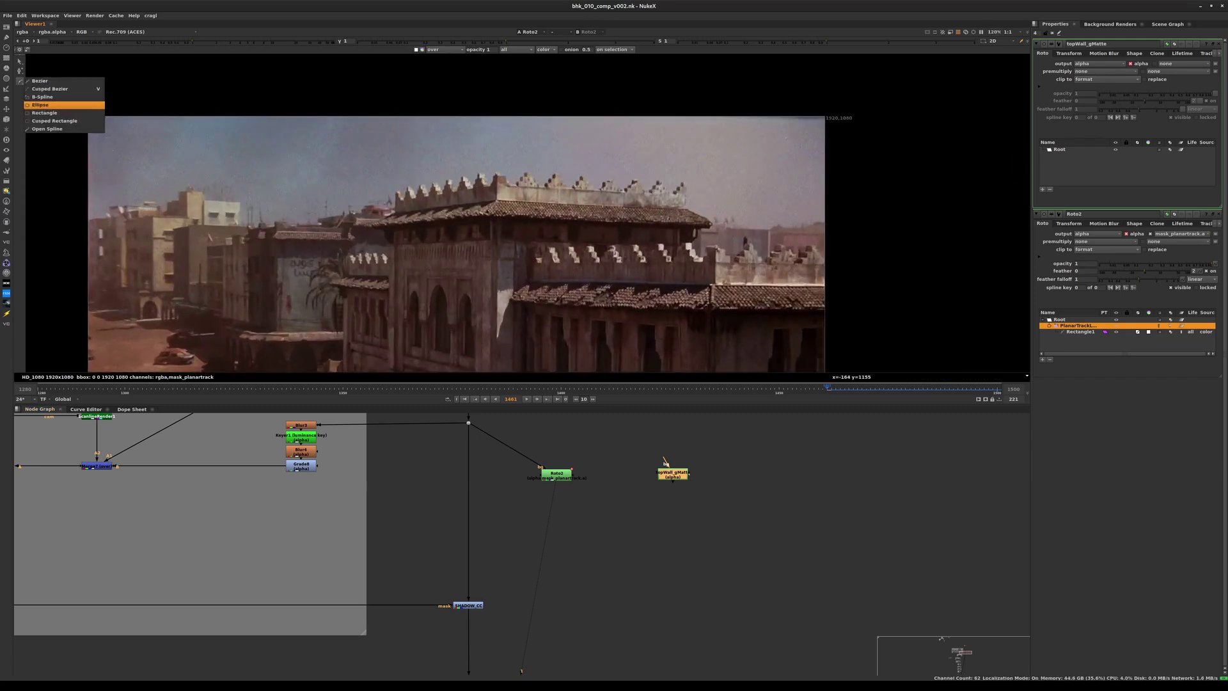
click(40, 105)
mouse_move(491, 142)
mouse_down()
mouse_move(554, 199)
mouse_move(530, 177)
mouse_up()
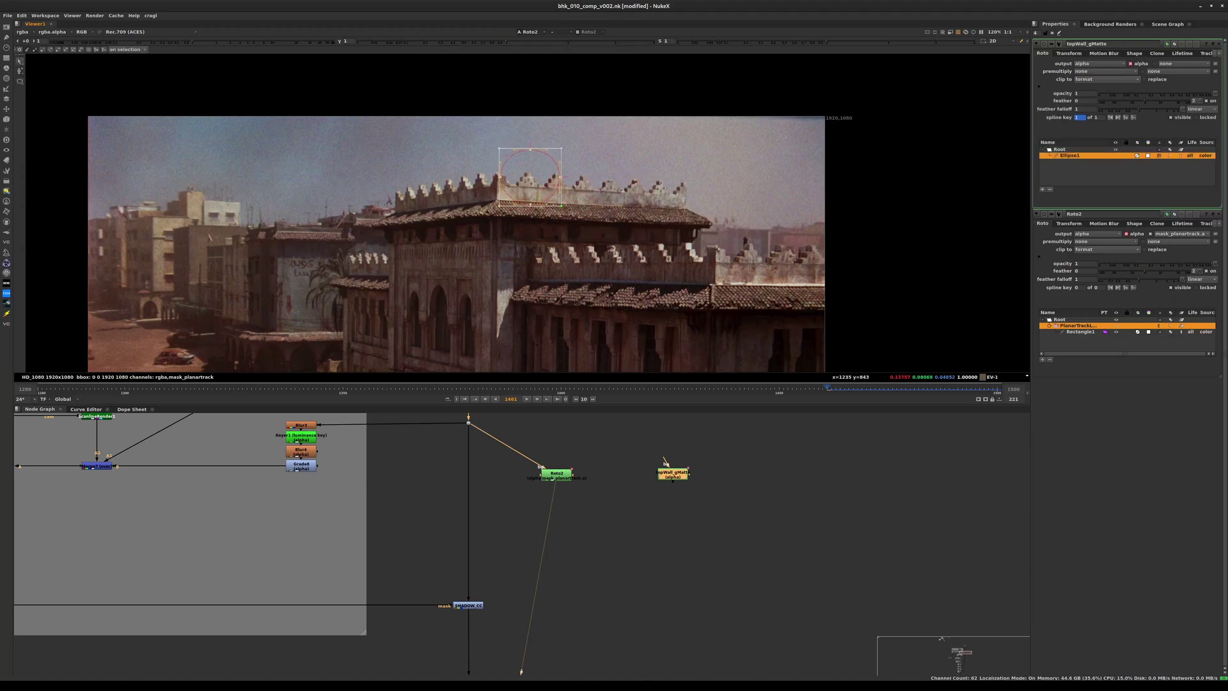
scroll(561, 178, up, 4)
drag(534, 187, 531, 186)
Step: View Read18 and shrink and reposition the ellipse around the second merlon of the upper roof wall
middle_drag(588, 661, 578, 428)
middle_drag(630, 661, 562, 422)
scroll(563, 461, up, 6)
click(419, 485)
key(1)
middle_drag(420, 489, 509, 637)
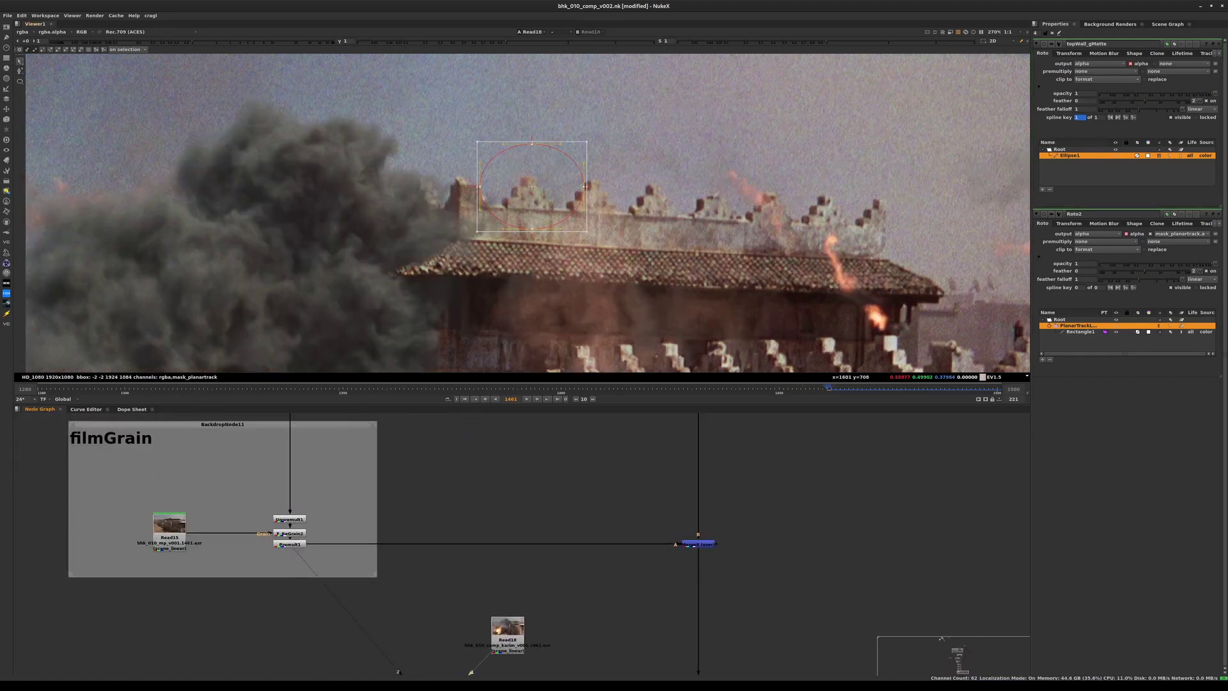
drag(586, 231, 571, 227)
drag(525, 186, 528, 184)
right_click(20, 82)
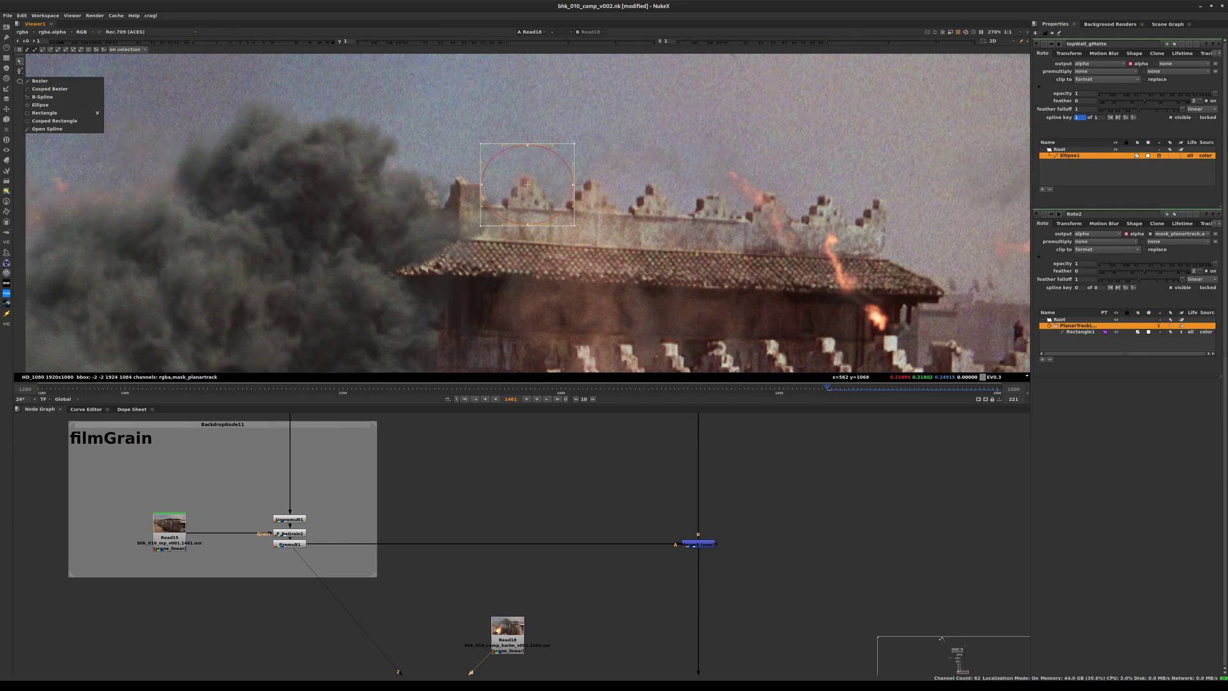
click(624, 369)
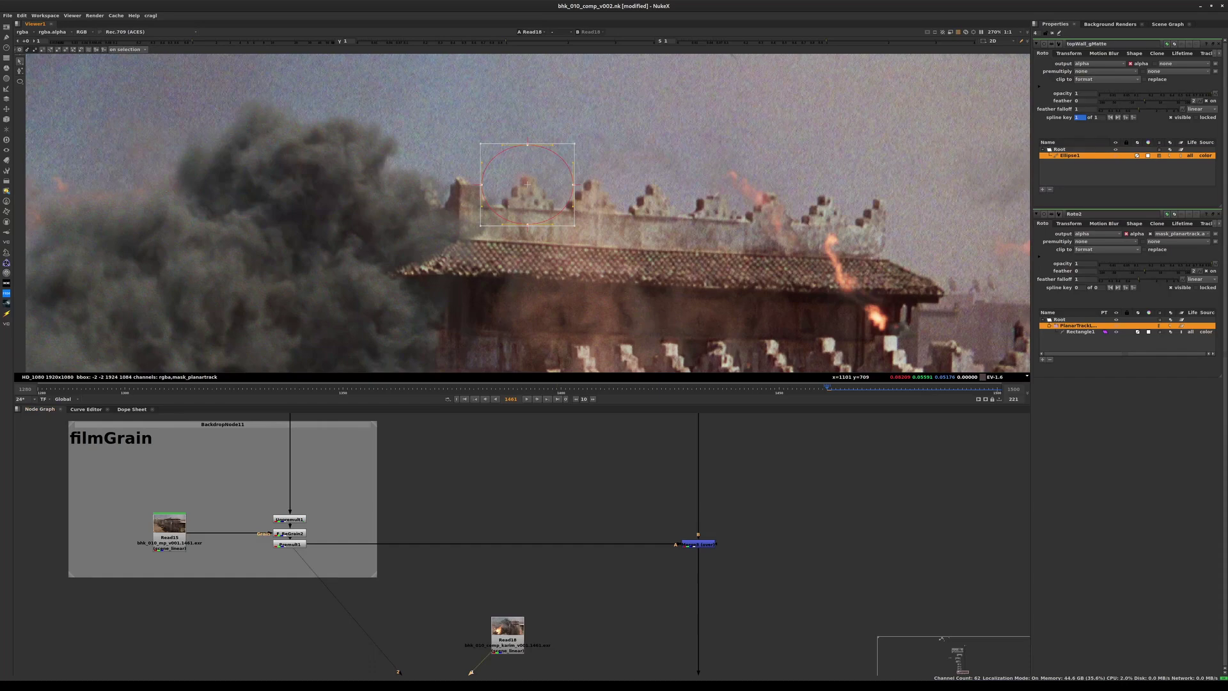
middle_drag(522, 543, 503, 556)
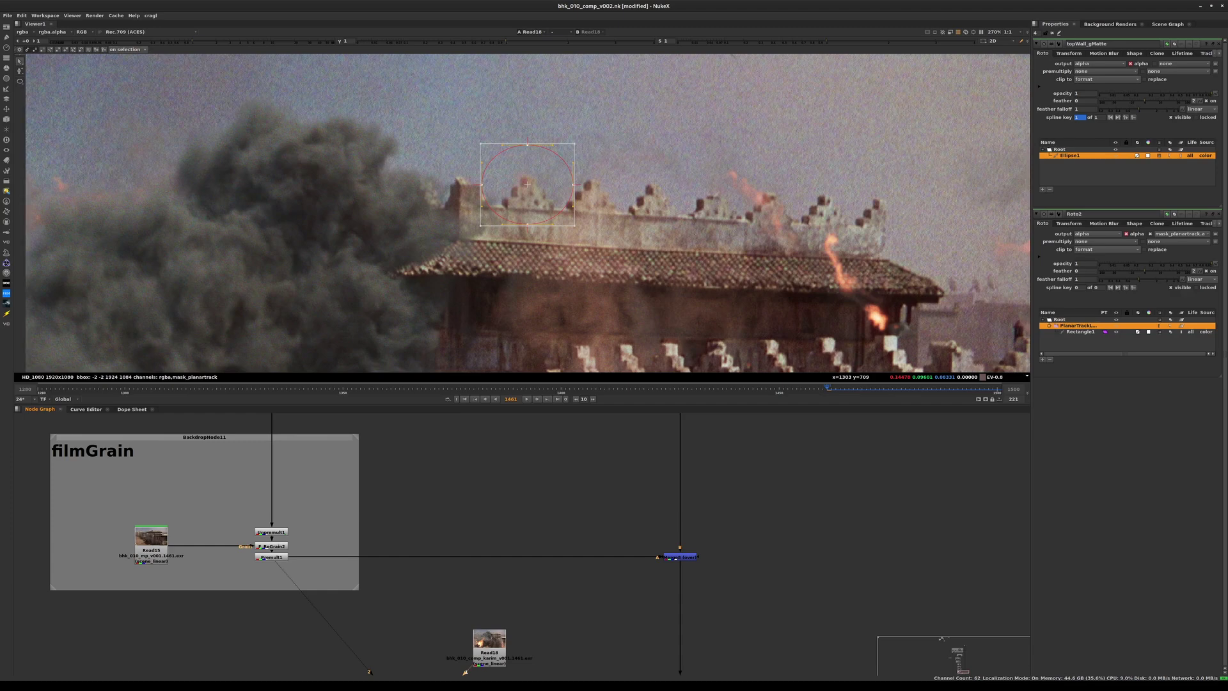
Step: Export Roto2's PlanarTrackLayer1 as a CornerPin2D (absolute, baked) node below topWall_gMatte
scroll(441, 448, down, 8)
middle_drag(435, 441, 620, 462)
scroll(456, 574, up, 10)
drag(603, 497, 493, 552)
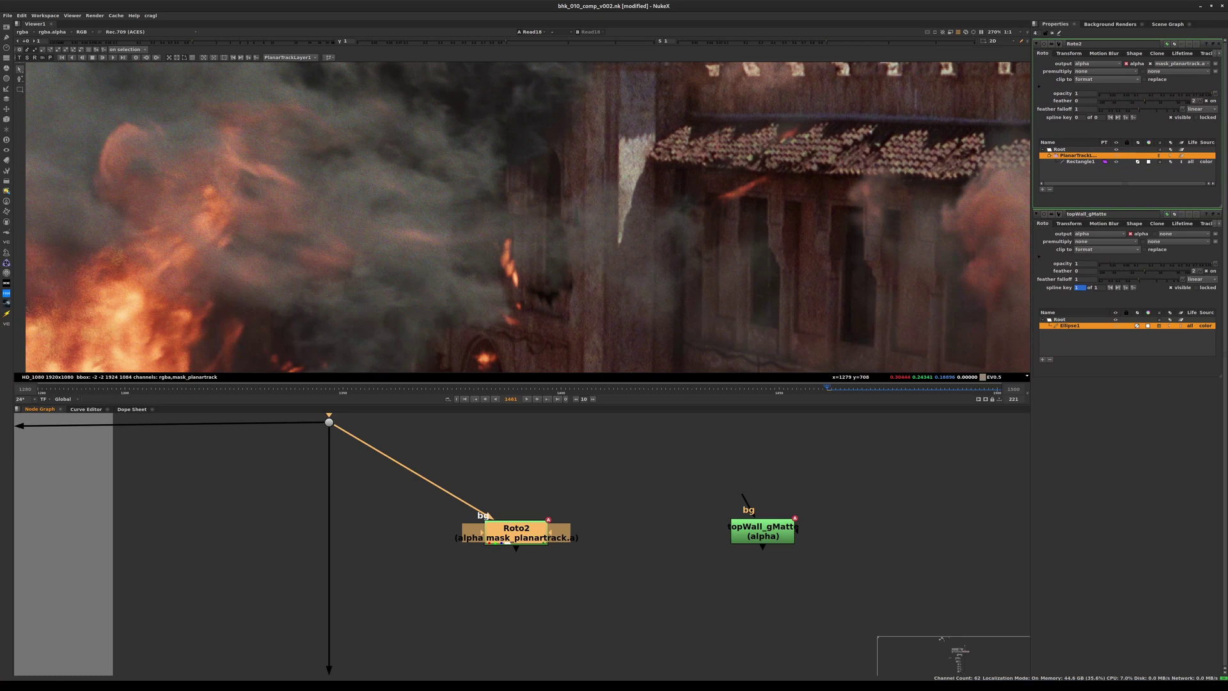
click(290, 58)
click(292, 57)
click(329, 58)
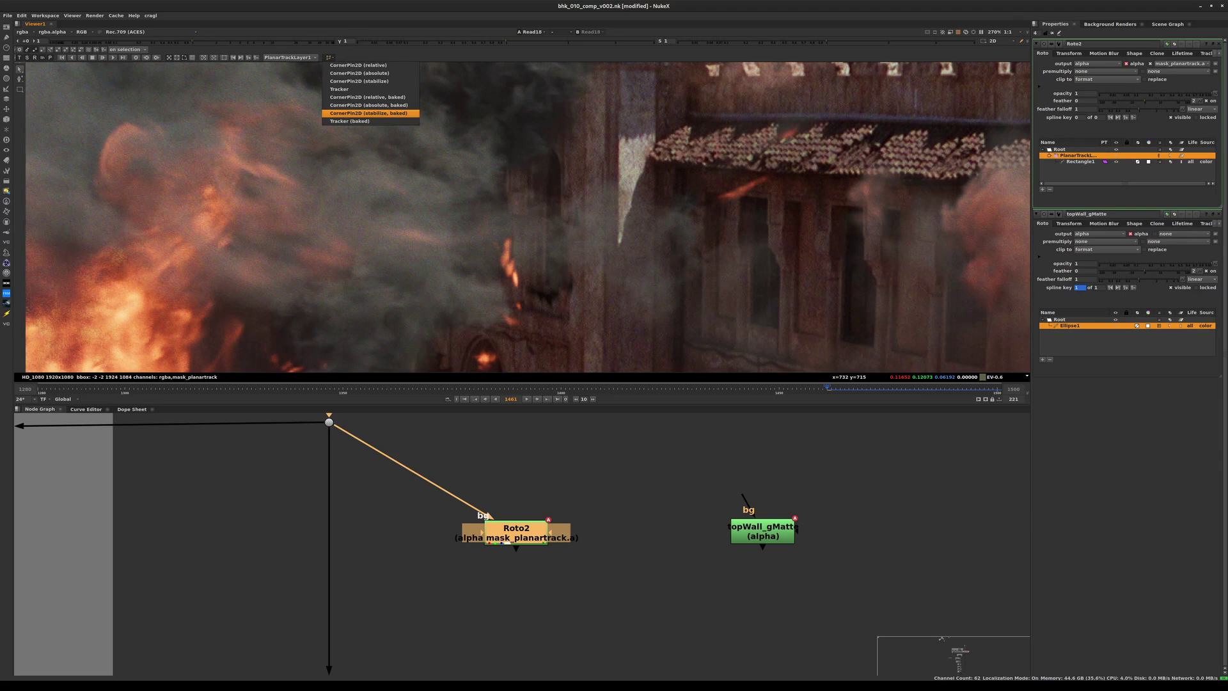
click(368, 105)
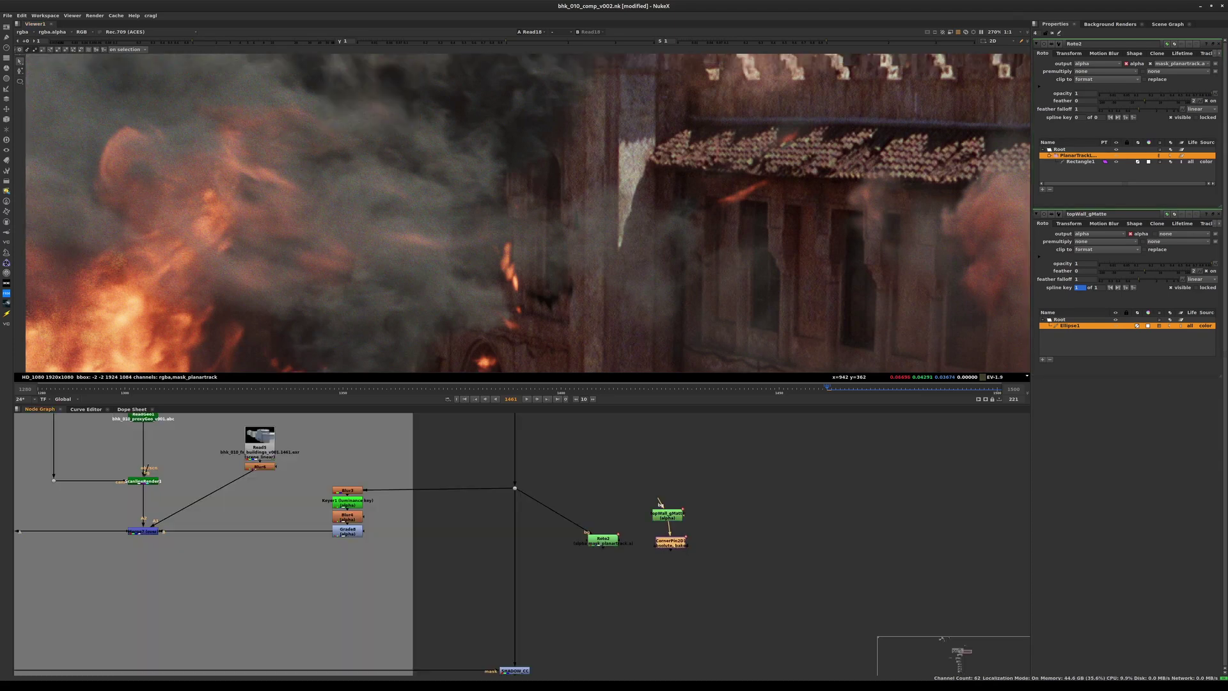
Step: Align topWall_gMatte directly above the exported corner pin and view the alpha of the pinned matte
drag(658, 500, 663, 502)
click(670, 542)
key(1)
key(a)
key(a)
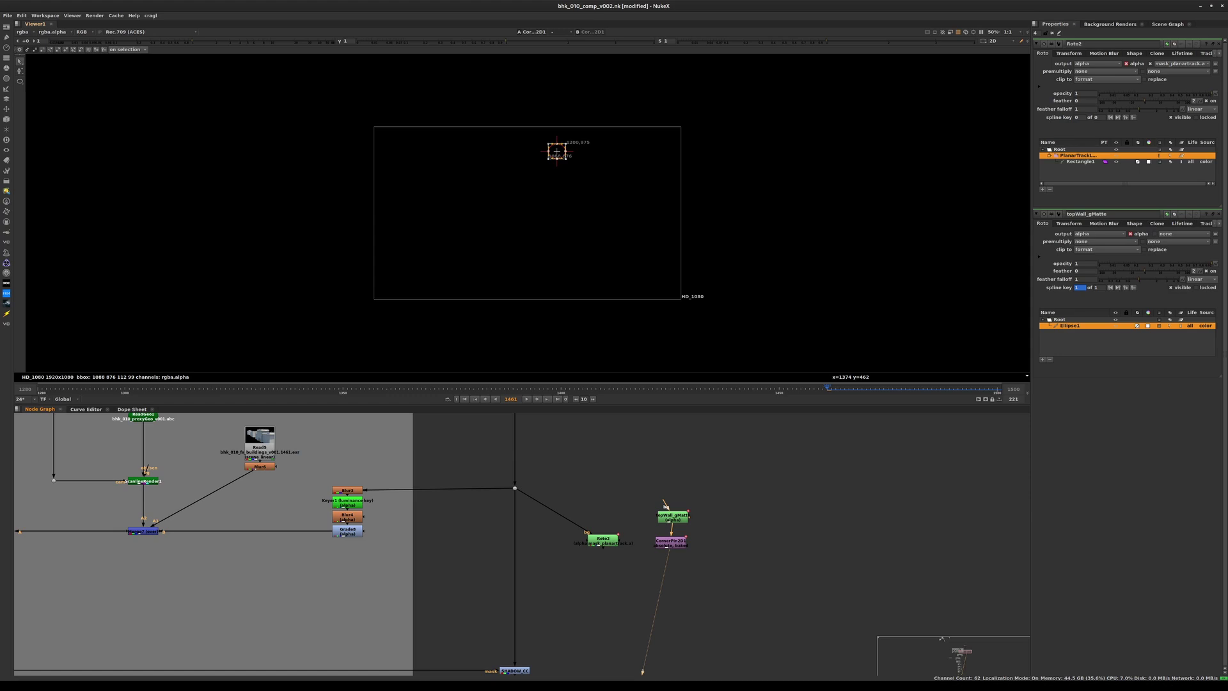
key(space)
drag(695, 409, 698, 408)
drag(778, 363, 648, 466)
click(647, 465)
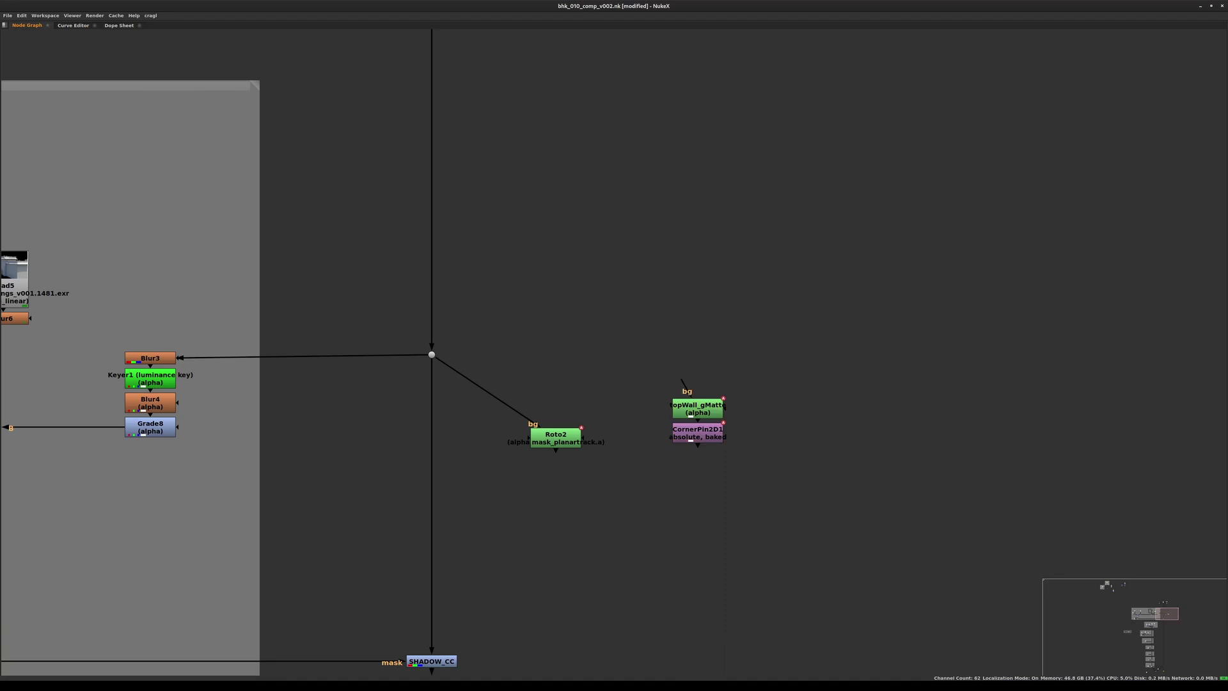
Step: Check the corner-pinned wall matte in the viewer over the tracked frames
click(697, 433)
key(1)
scroll(448, 236, down, 3)
drag(914, 388, 604, 481)
click(796, 492)
key(space)
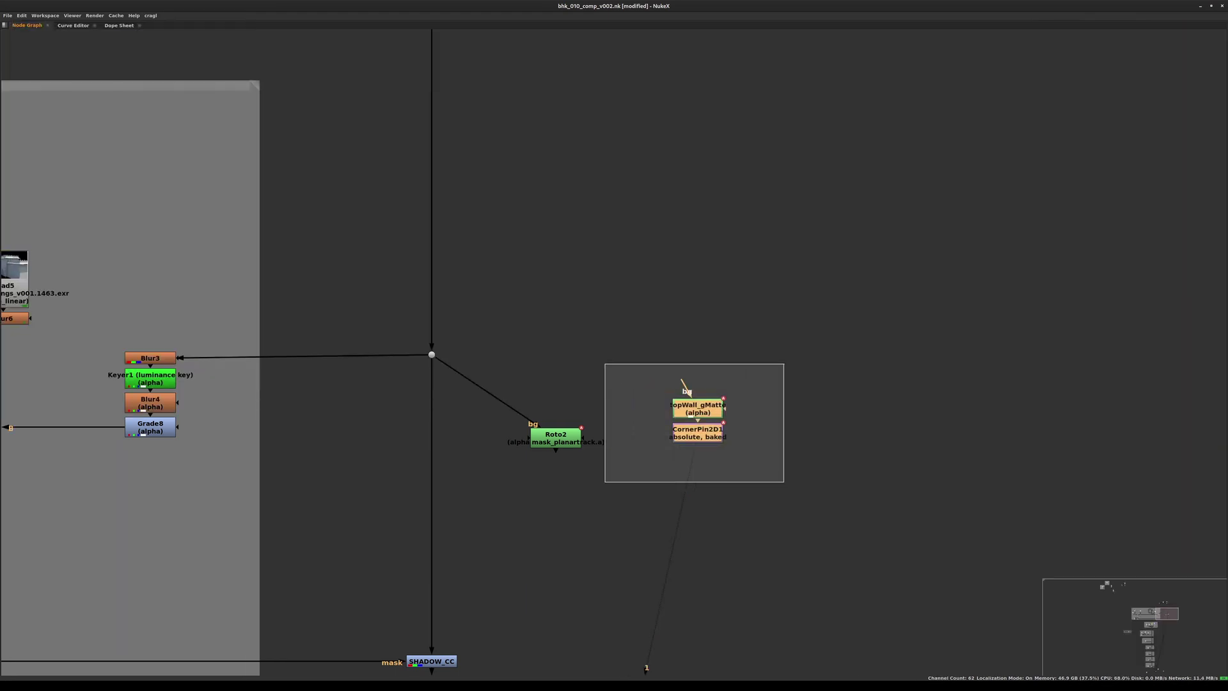
Step: Save the script and paste a copy of topWall_gMatte and its corner pin beside the liquify nodes in the liquify backdrop
drag(800, 325, 594, 460)
key(ctrl+s)
scroll(744, 461, down, 3)
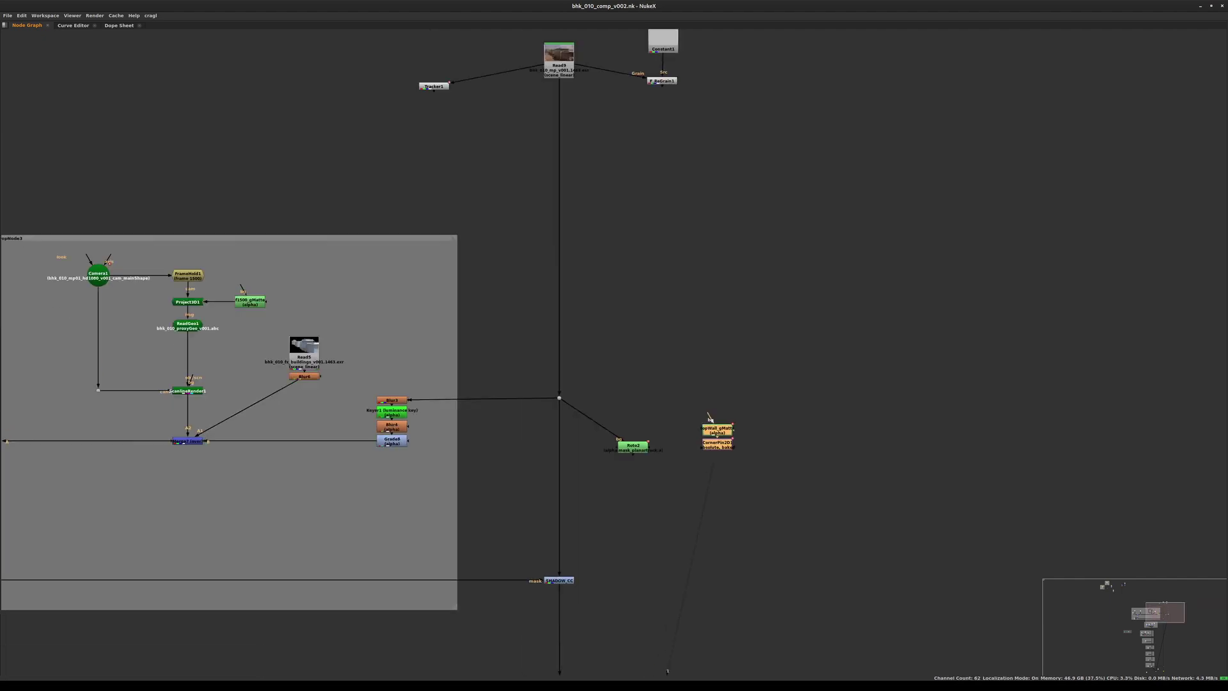
scroll(650, 536, down, 3)
middle_drag(650, 536, 844, 120)
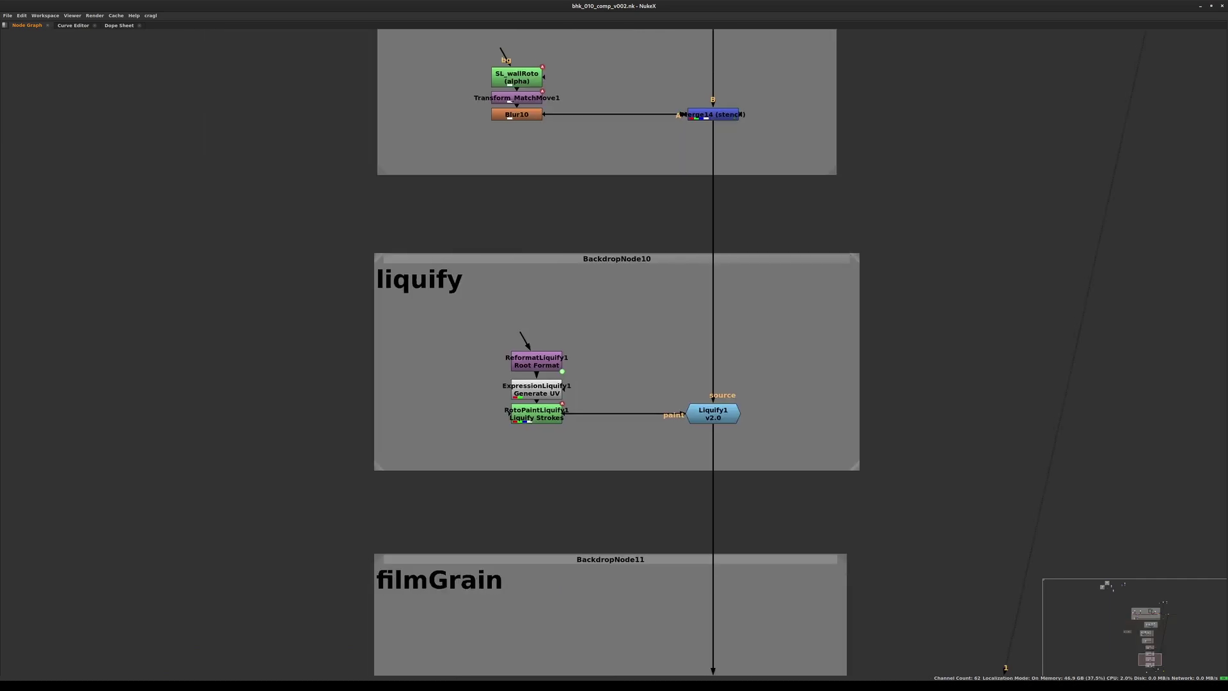
middle_drag(614, 358, 621, 364)
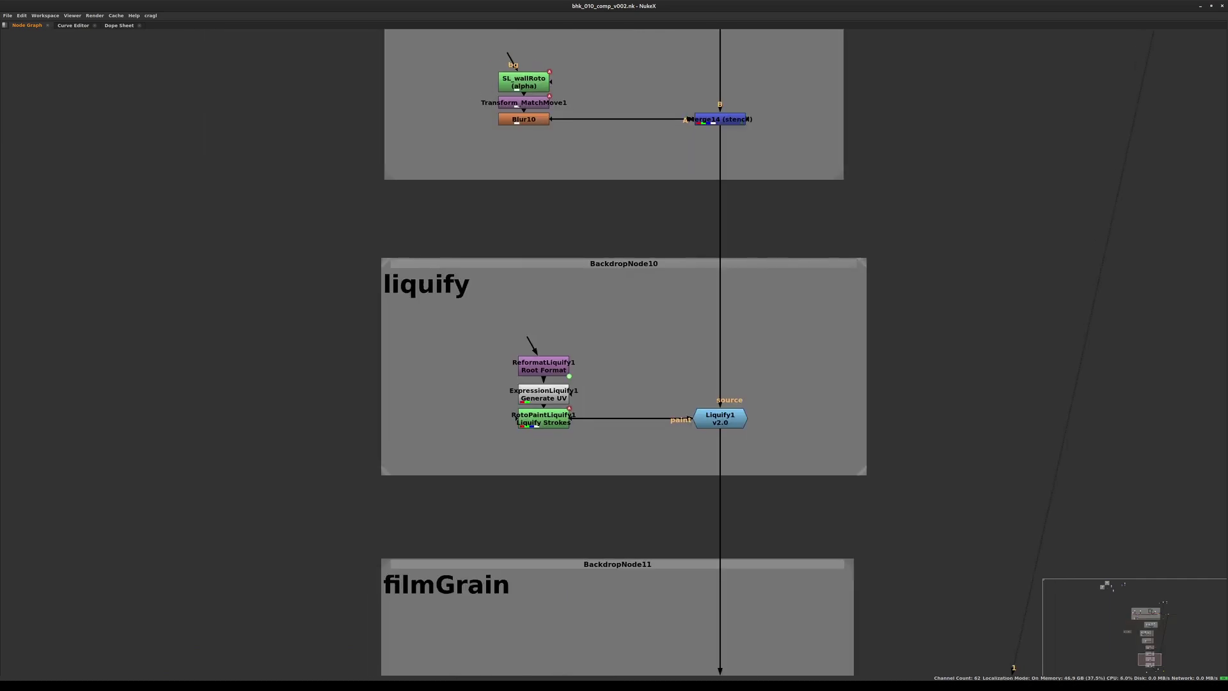
key(ctrl+v)
drag(438, 397, 438, 384)
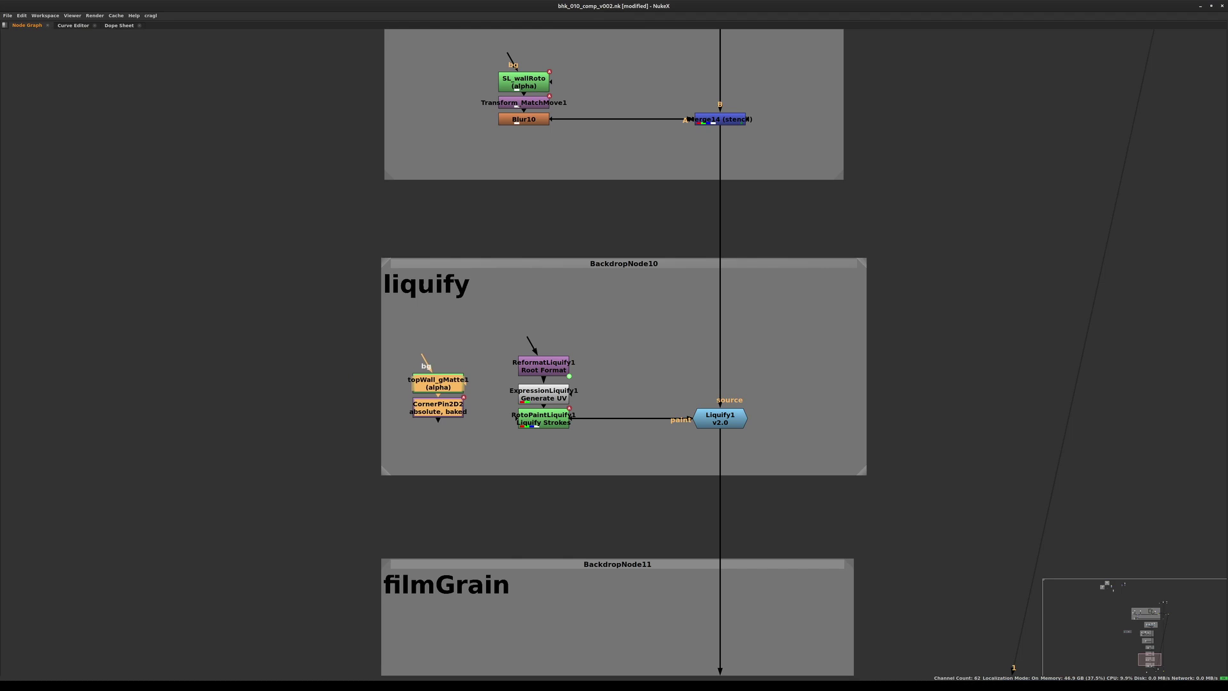
Step: View the copied corner pin, add a Blur of size 40 below it and save the script
click(476, 435)
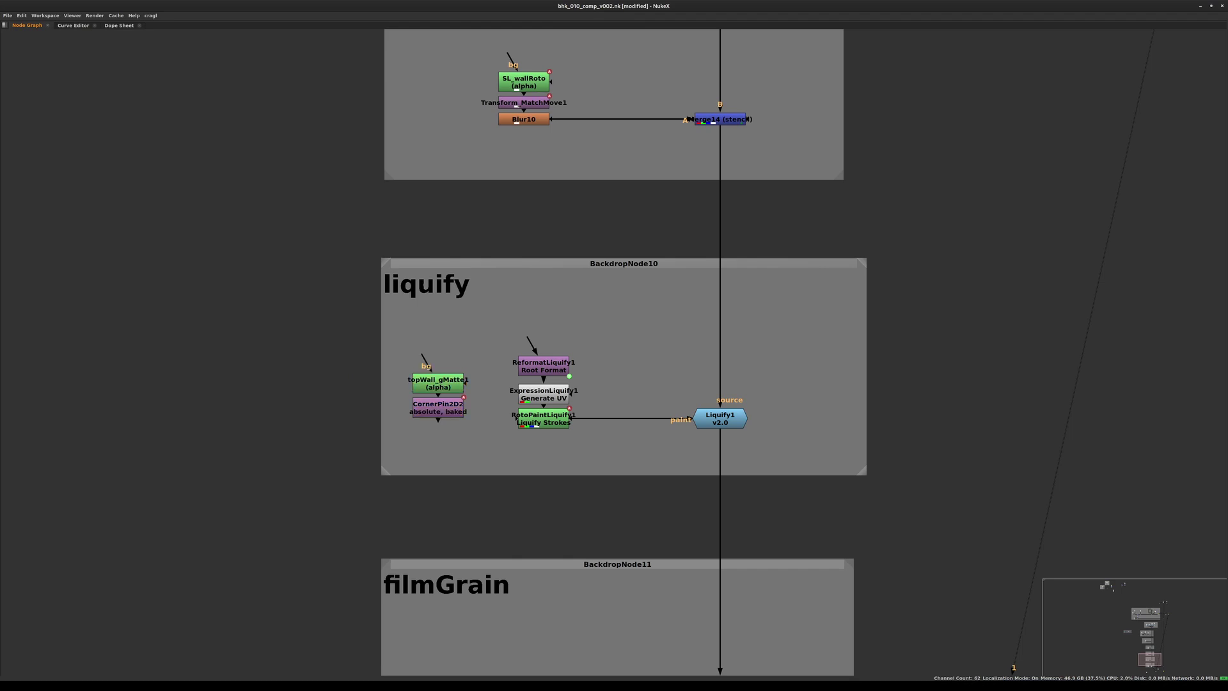
key(1)
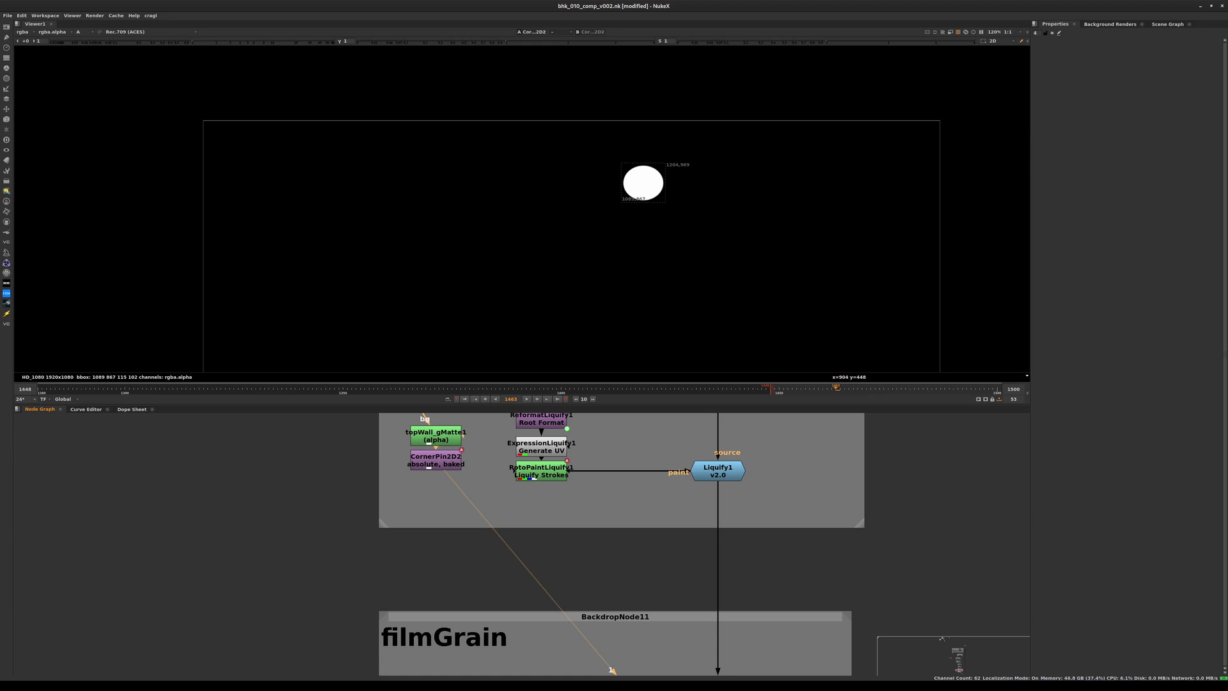
click(436, 460)
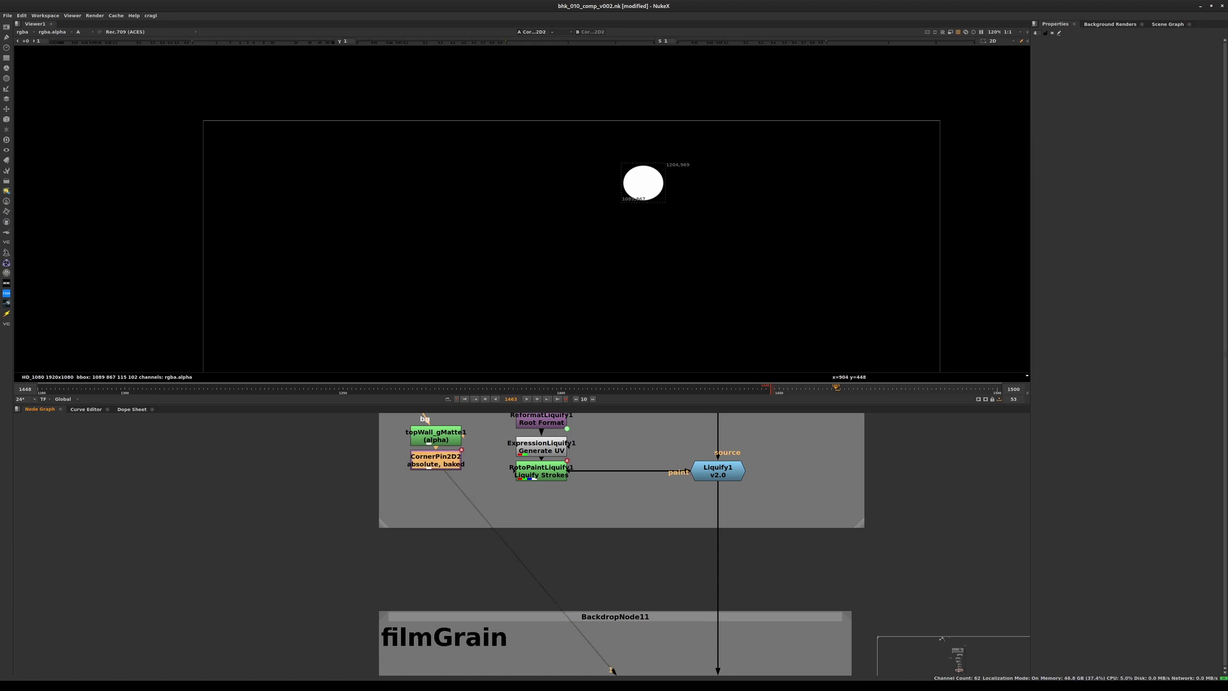
key(b)
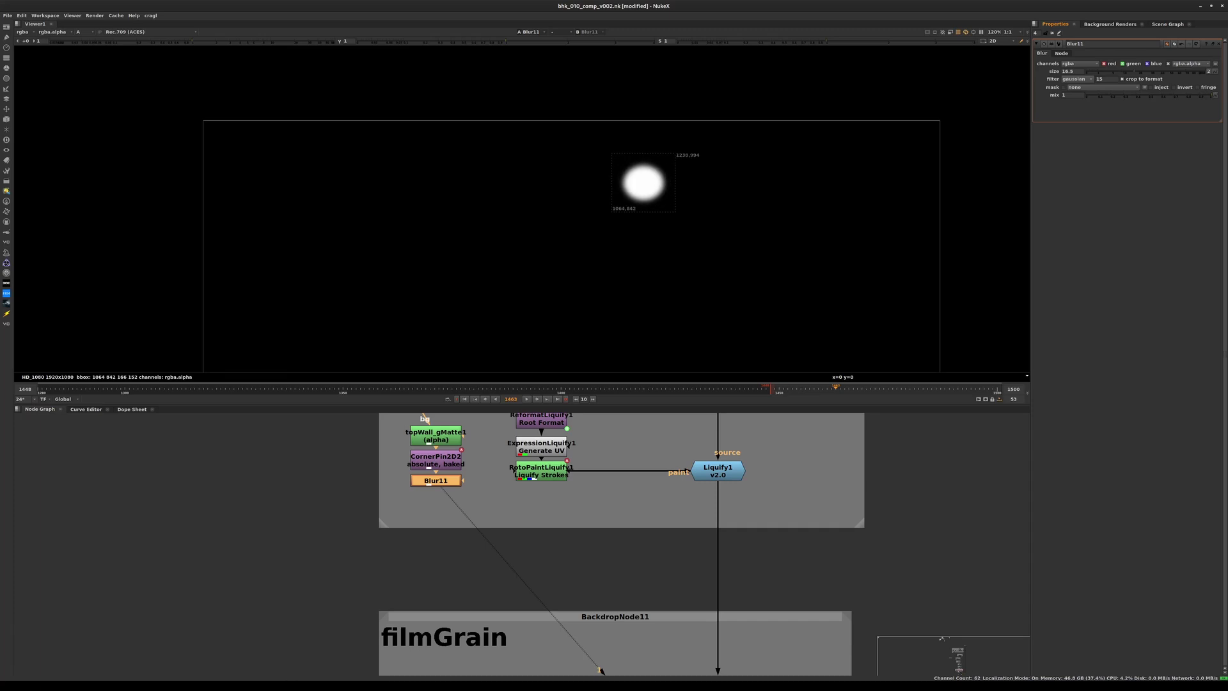
drag(1134, 72, 1160, 72)
key(ctrl+s)
click(490, 501)
Step: Disable RotoPaintLiquify1 and view the merged comp closely around the upper roof wall
click(541, 471)
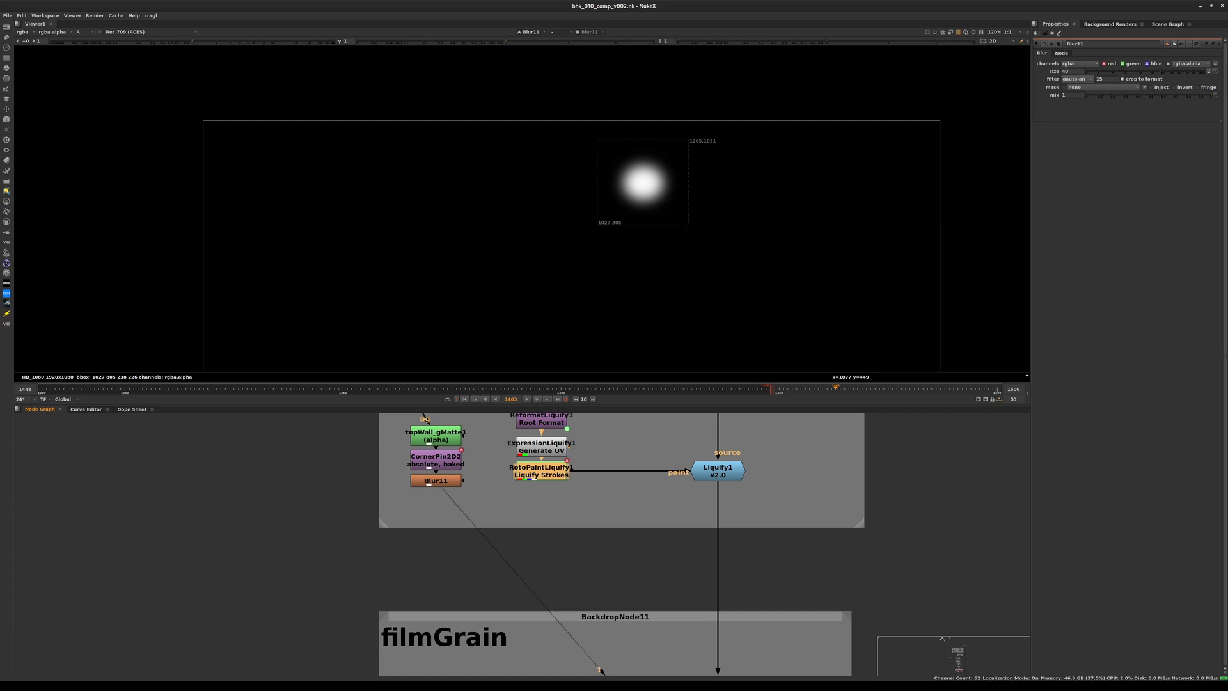
key(d)
click(543, 502)
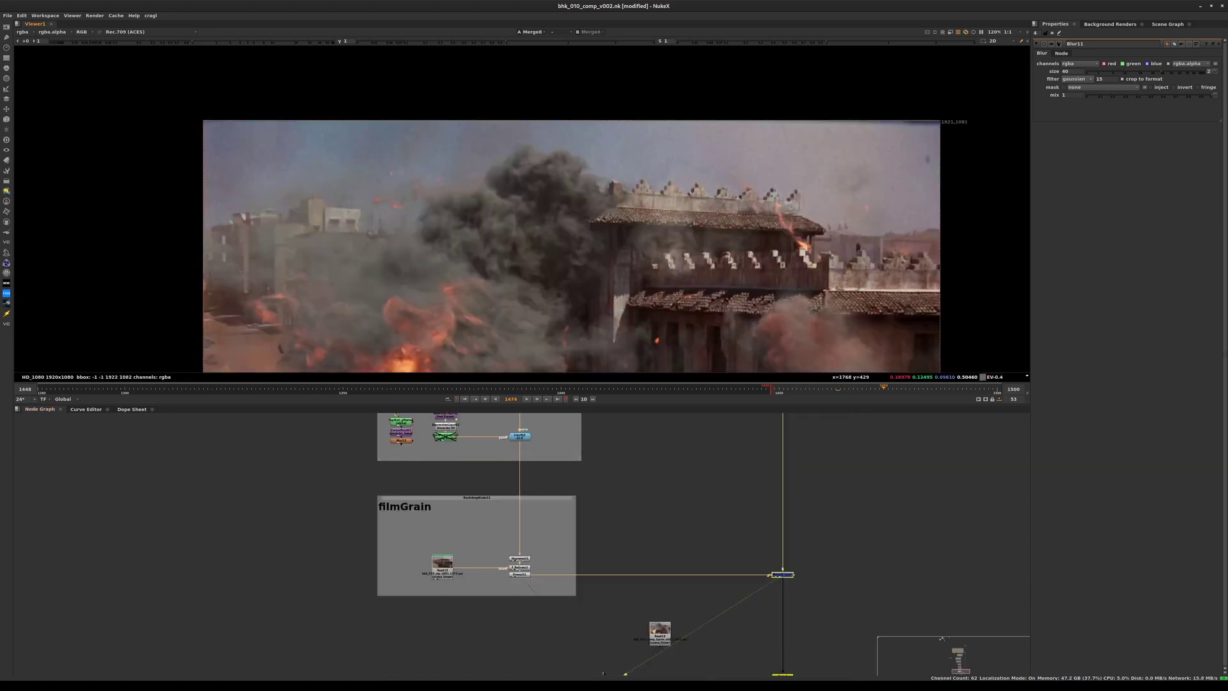
scroll(617, 189, up, 6)
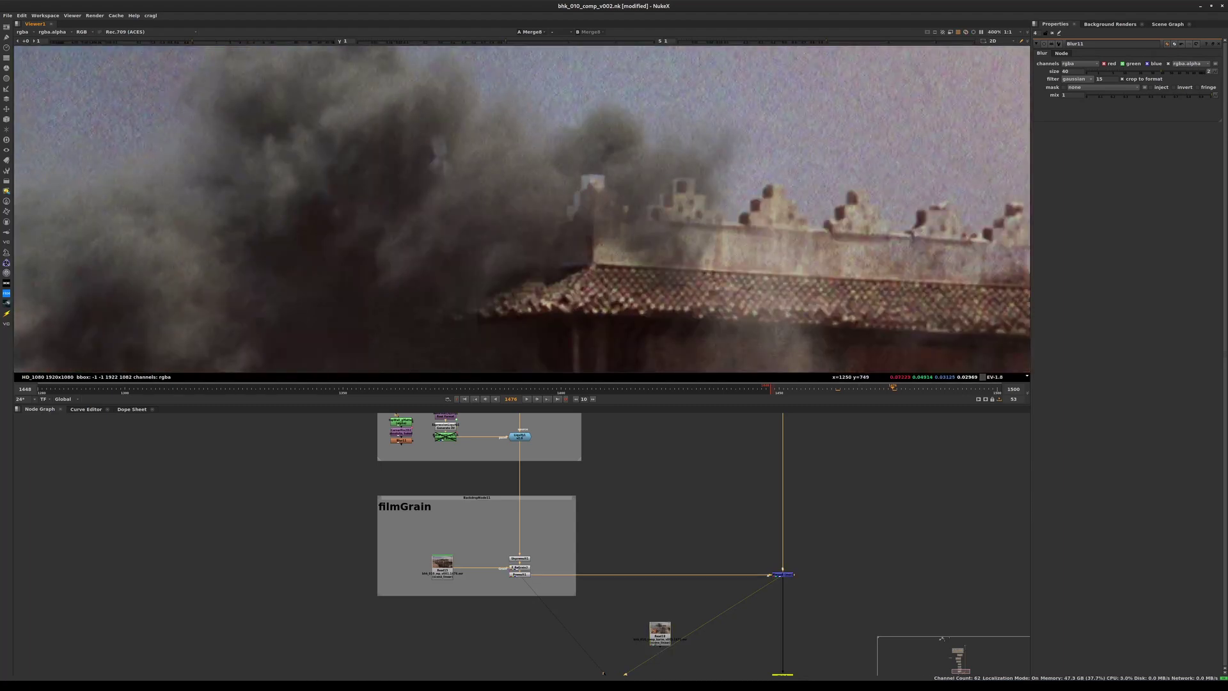
Step: Compare the topWall_gMatte1 ellipse with the smoke over the wall at frames 1461 and 1476, sampling the smoky merlon area
double_click(401, 421)
click(826, 388)
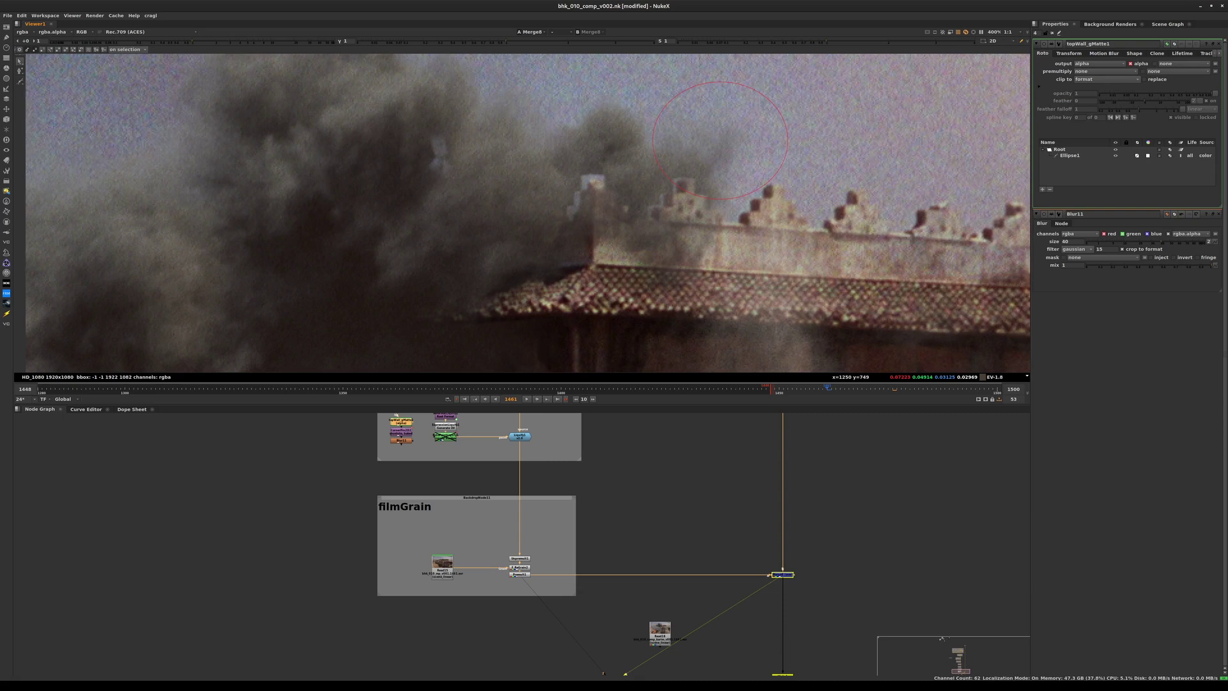
click(893, 388)
ctrl+shift+drag(542, 161, 629, 229)
ctrl+shift+drag(642, 162, 721, 233)
ctrl+shift+drag(628, 147, 734, 247)
ctrl+right_click(734, 247)
Step: Move the Reformat, Expression and RotoPaint liquify nodes up in their backdrop and view Liquify1's output and the RotoPaint UV map
middle_drag(639, 499, 696, 550)
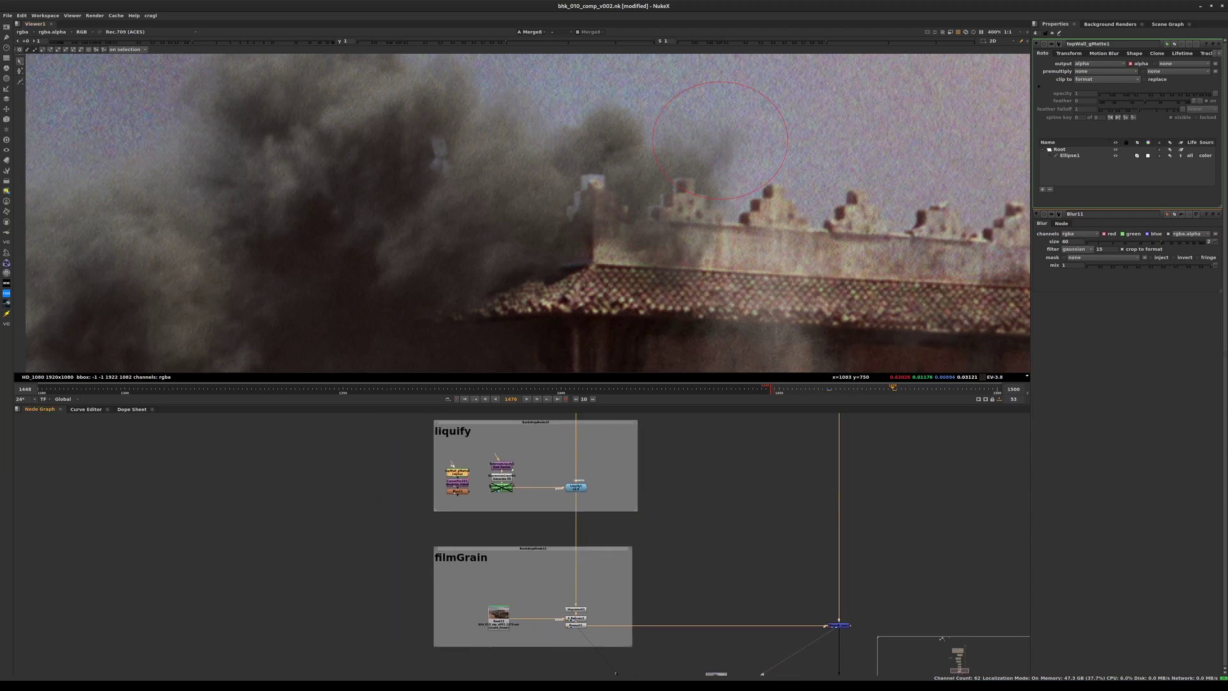
scroll(471, 486, up, 2)
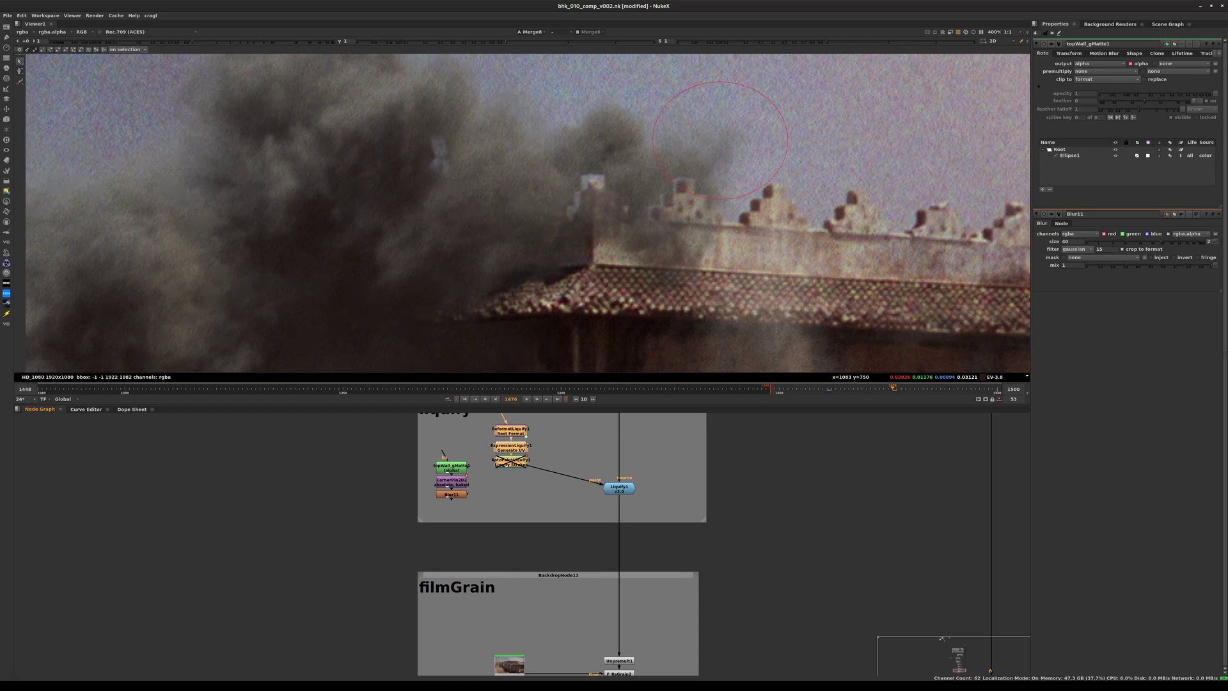
key(1)
key(f)
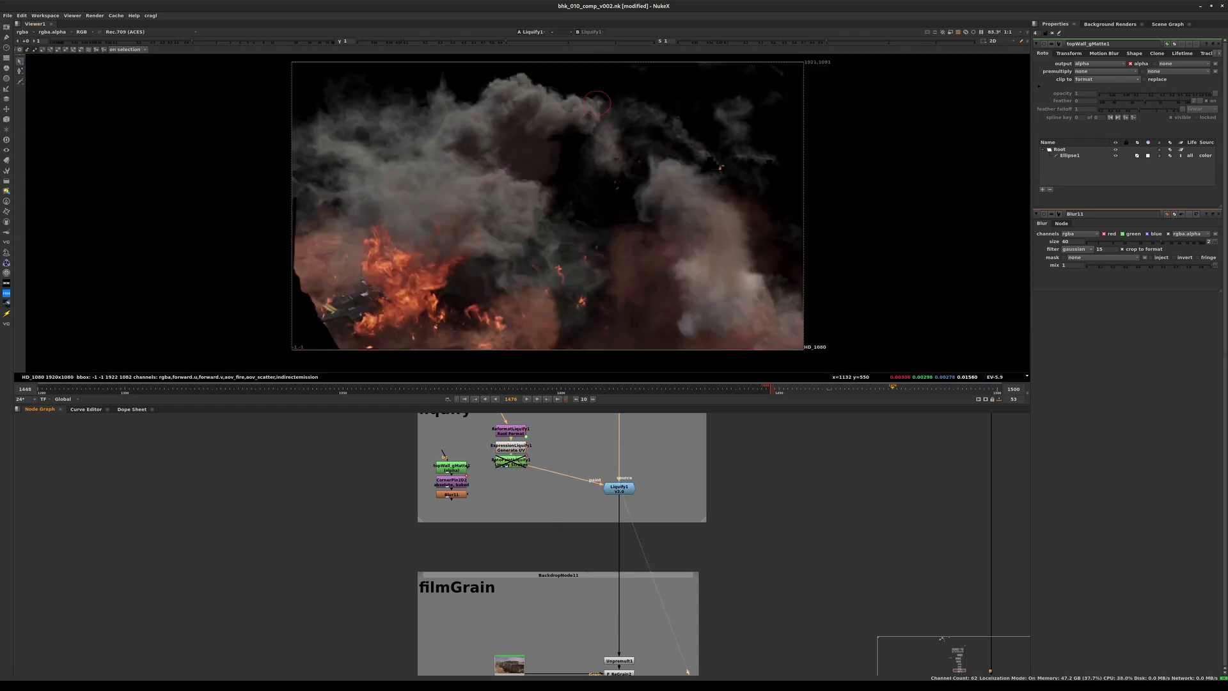
key(2)
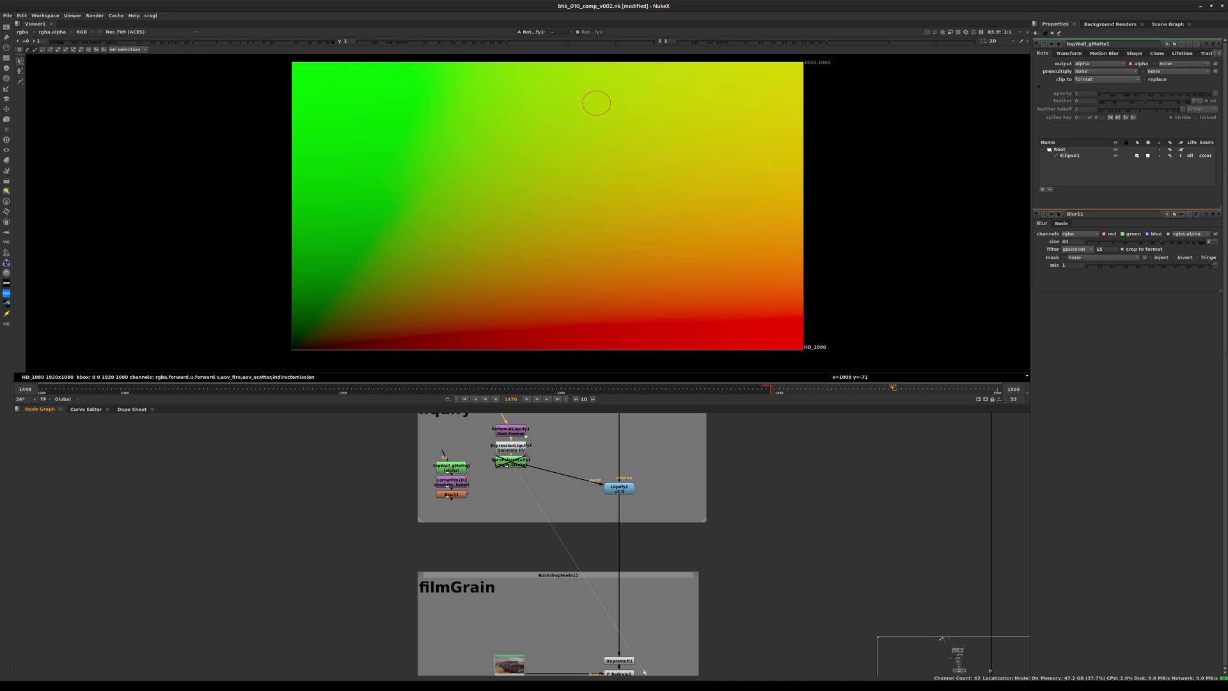
Step: View the merged comp and examine the smoke around the building's upper roof wall up close
middle_drag(895, 601, 653, 506)
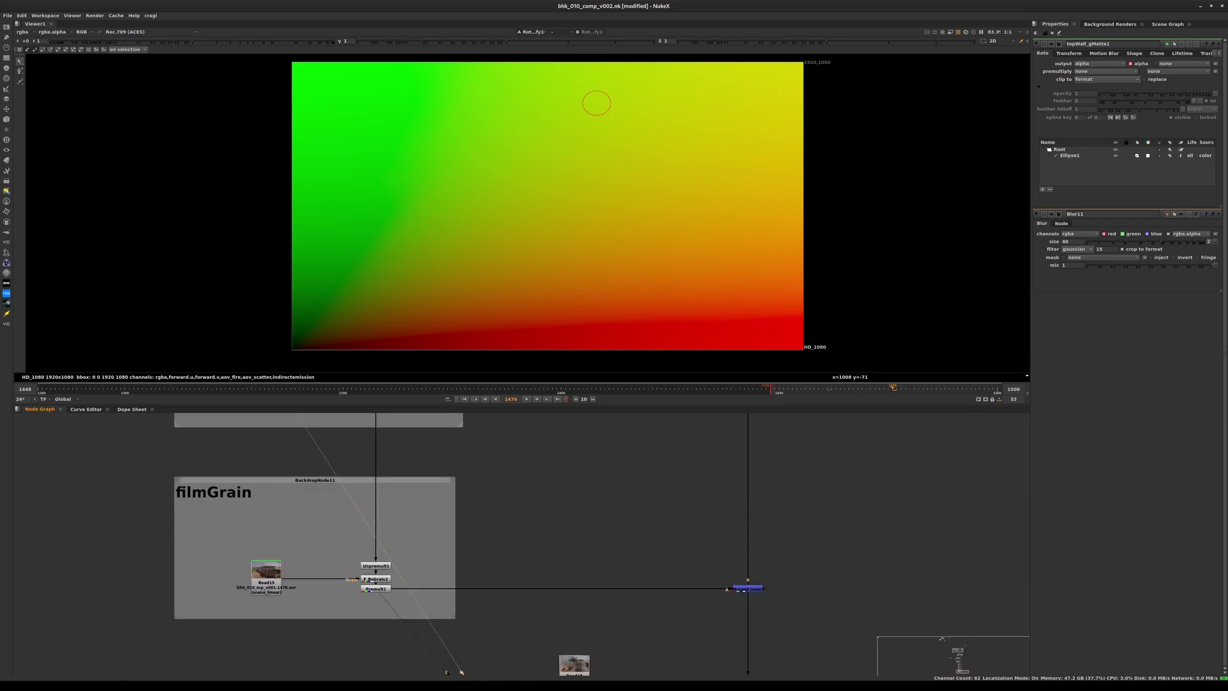
drag(685, 560, 831, 626)
key(1)
middle_drag(438, 450, 643, 658)
scroll(643, 659, up, 3)
middle_drag(448, 576, 559, 579)
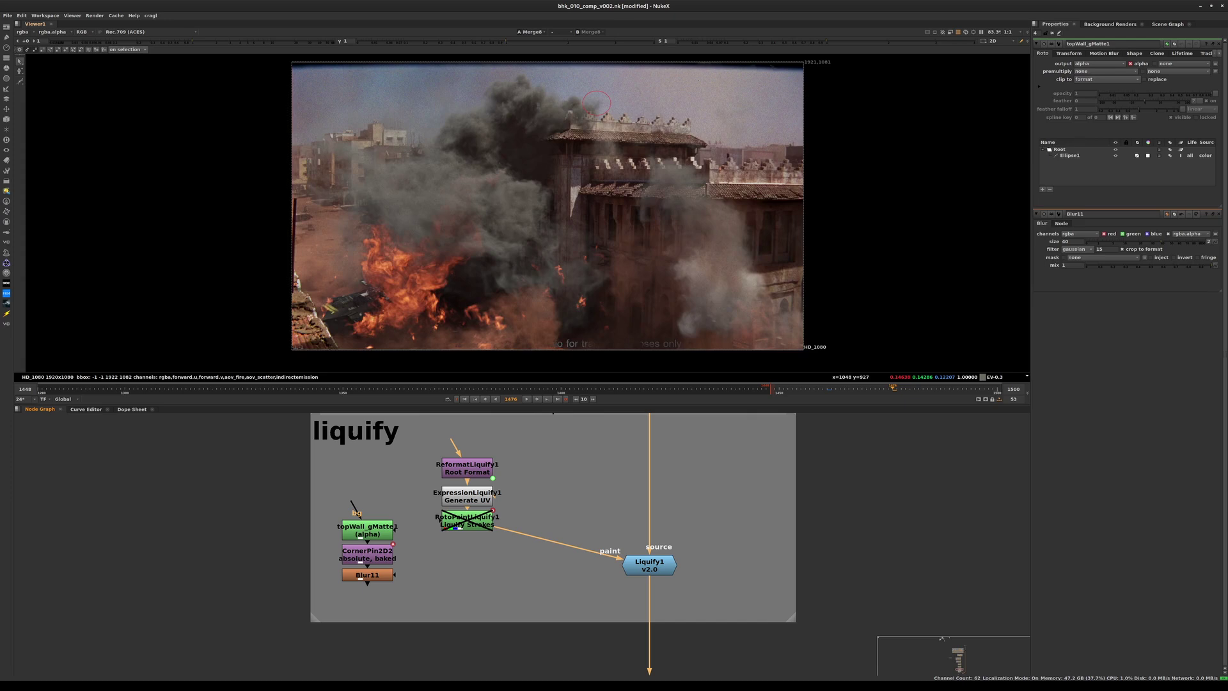
scroll(571, 102, up, 3)
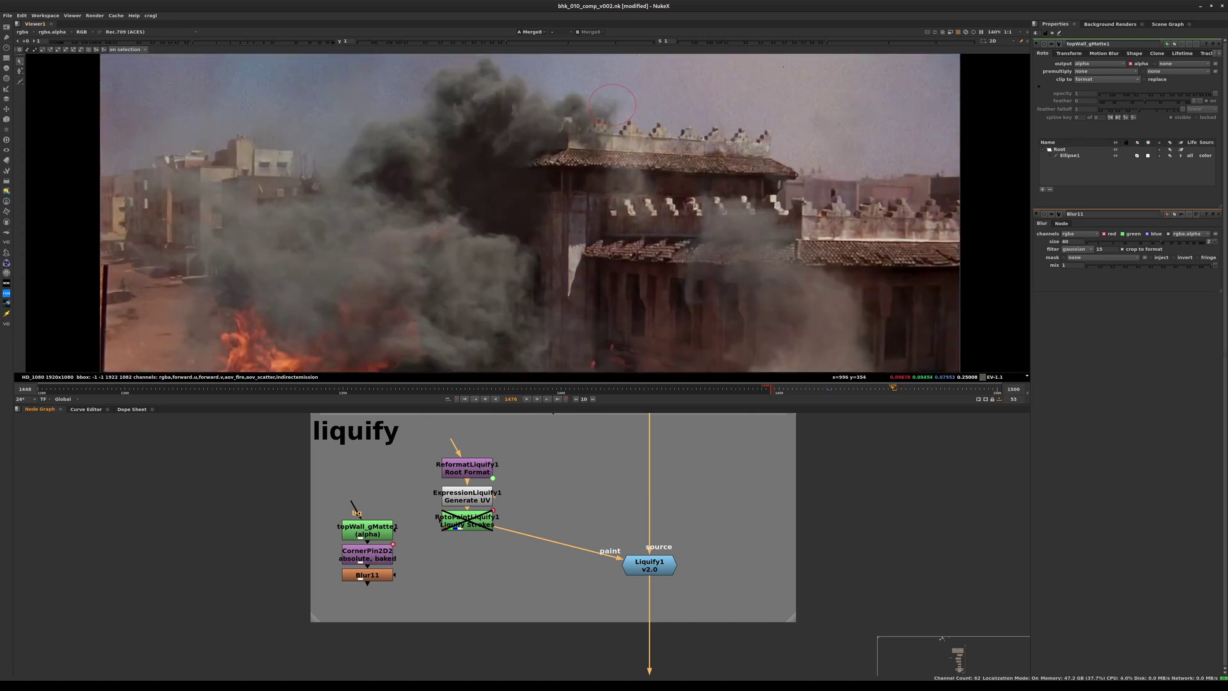
Step: Shift RotoPaintLiquify1 slightly down in the liquify backdrop and view its UV map output
click(367, 574)
click(467, 521)
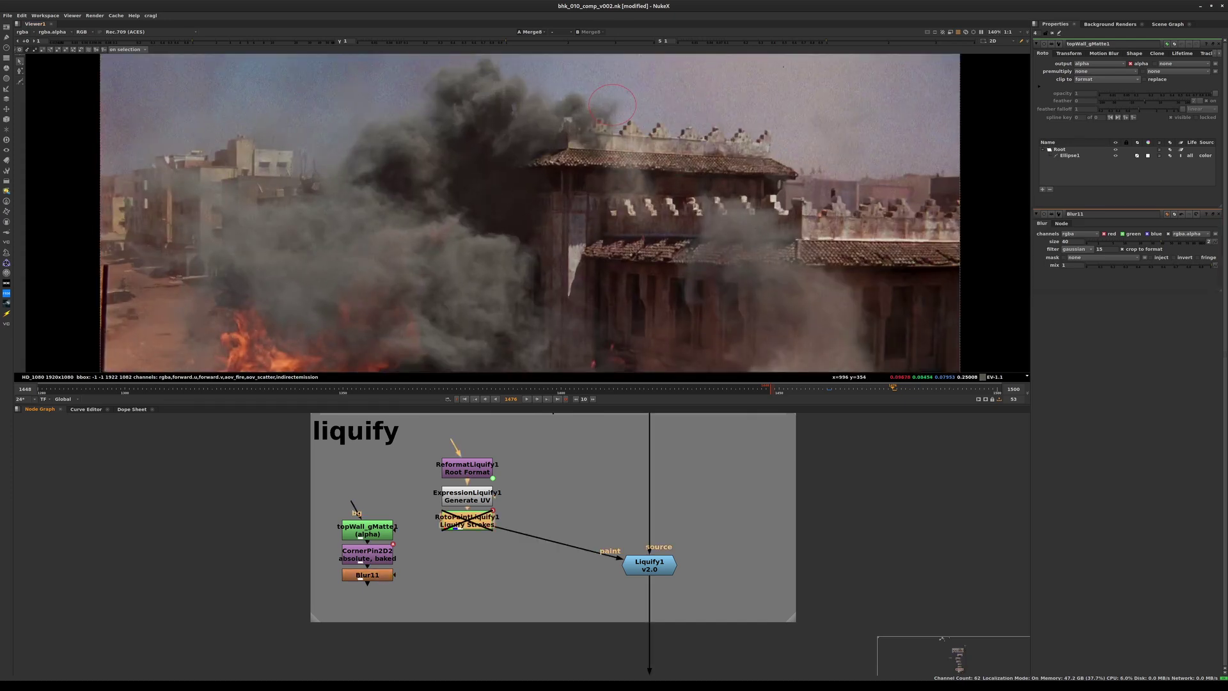
drag(467, 520, 466, 525)
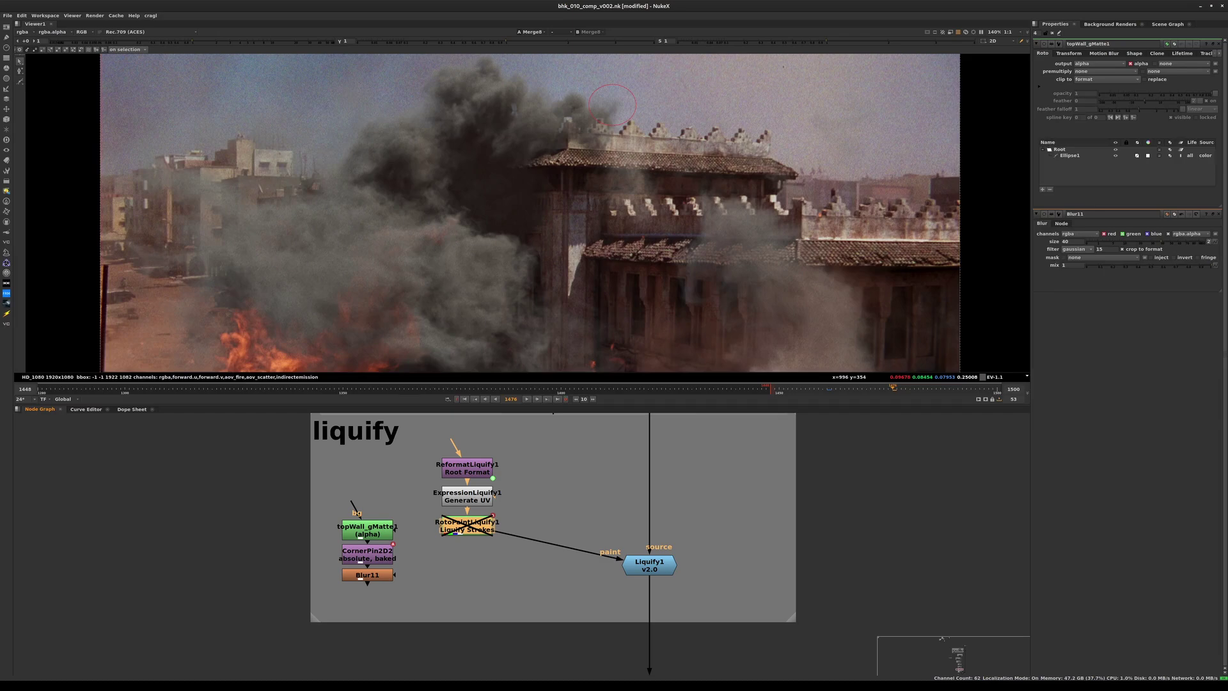
scroll(601, 109, up, 3)
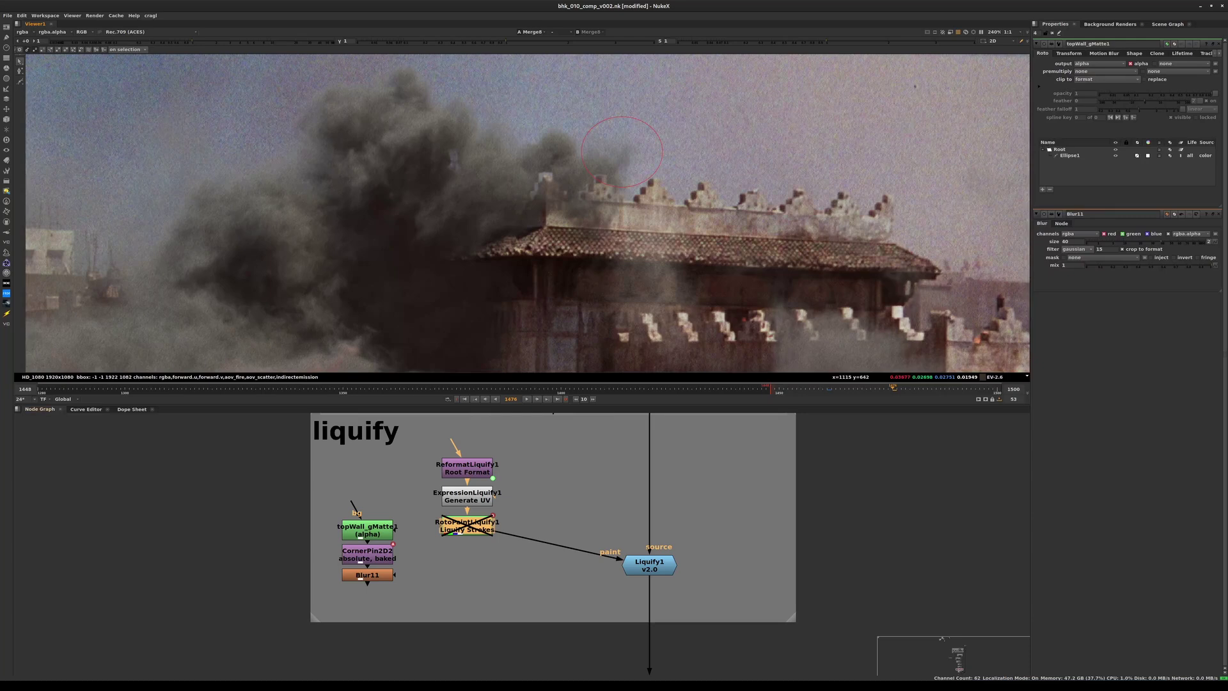
key(1)
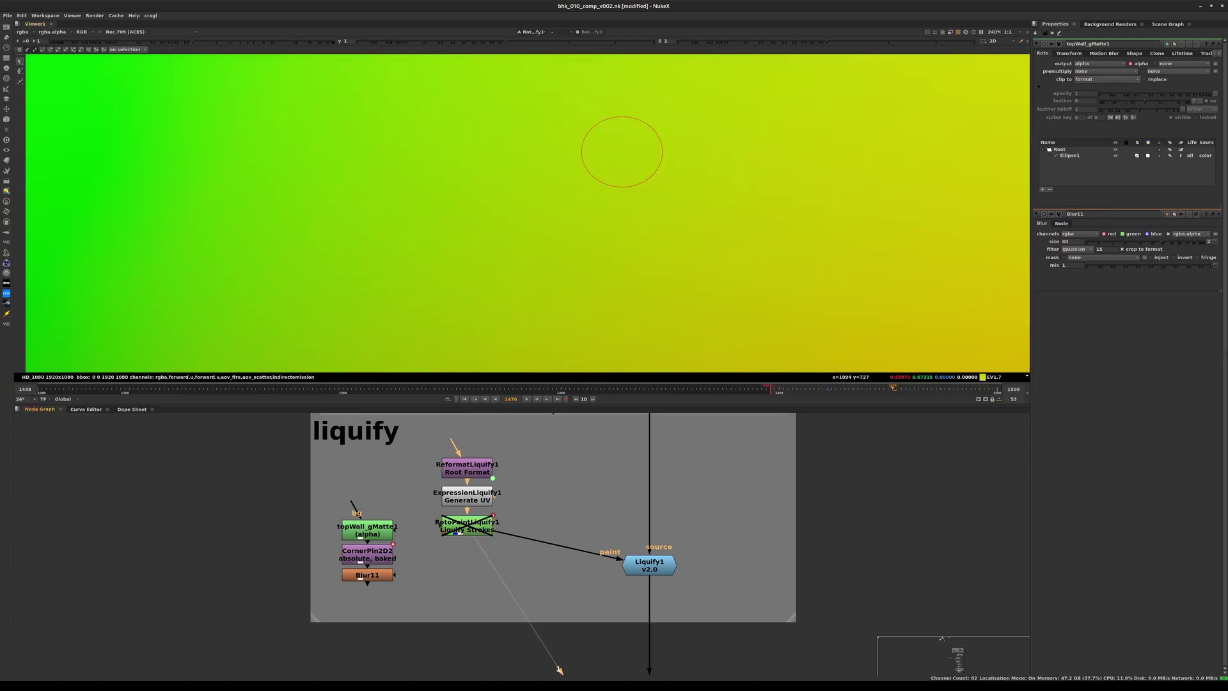
Step: Add an Erode (filter) node directly below RotoPaintLiquify1
click(467, 525)
key(Tab)
text(erode)
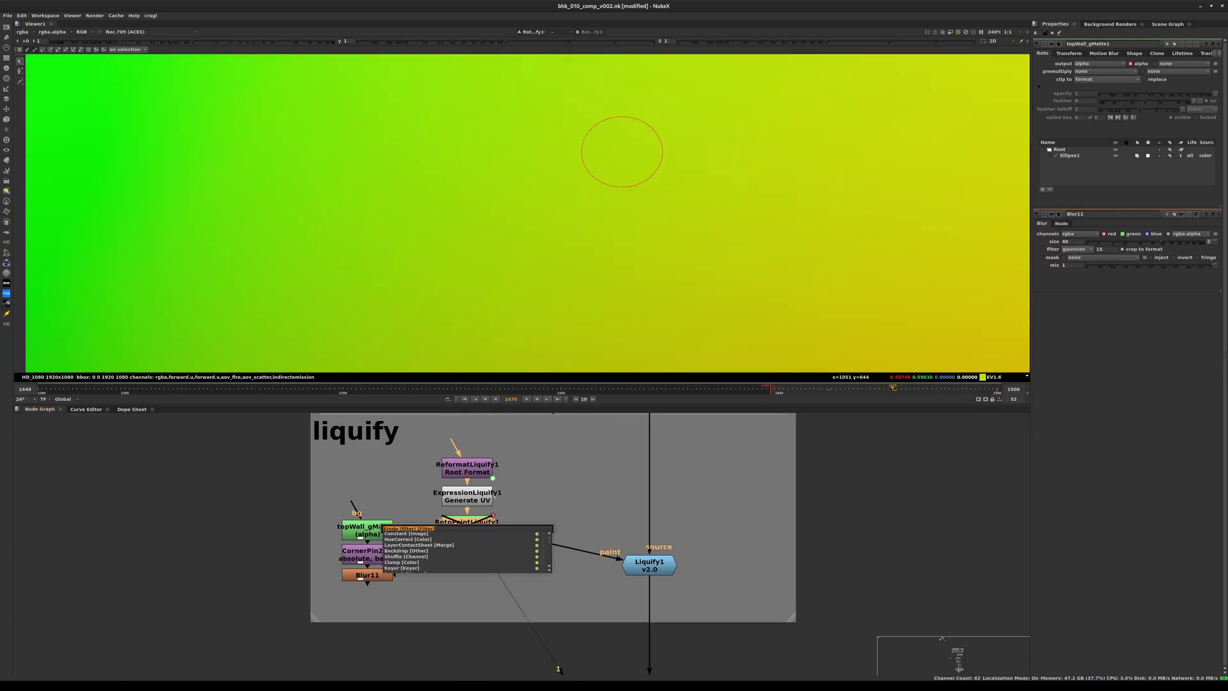
key(Up)
key(Up)
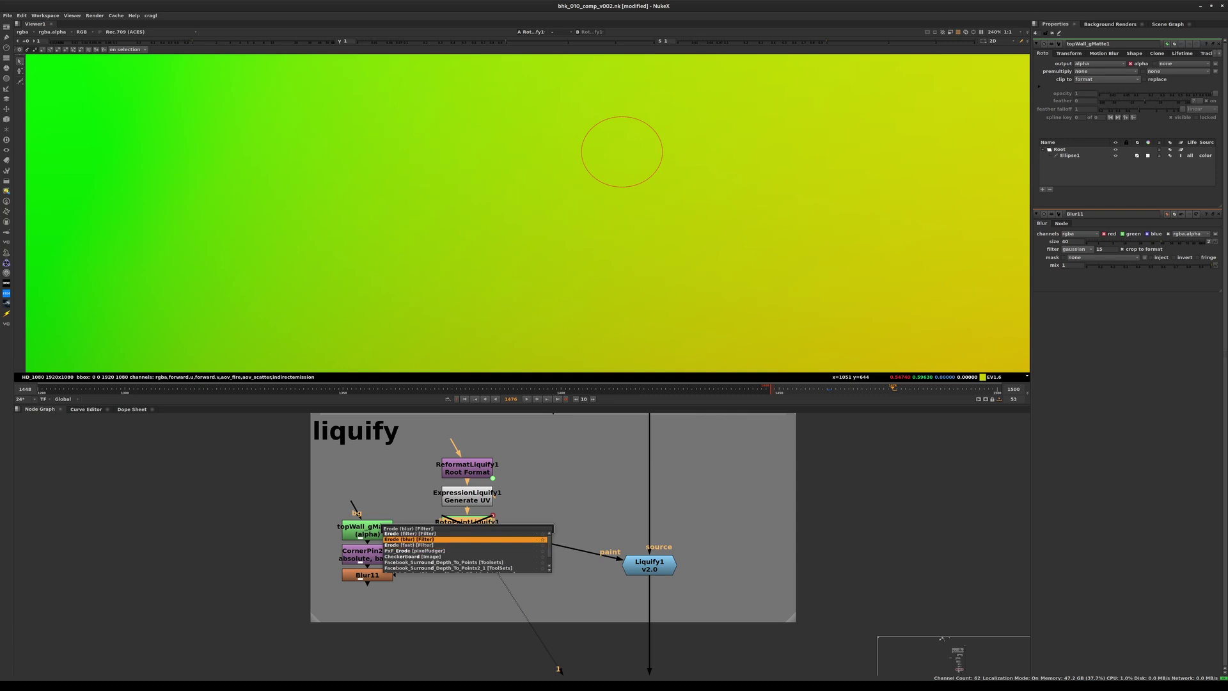
key(Down)
key(Down)
key(Up)
key(Up)
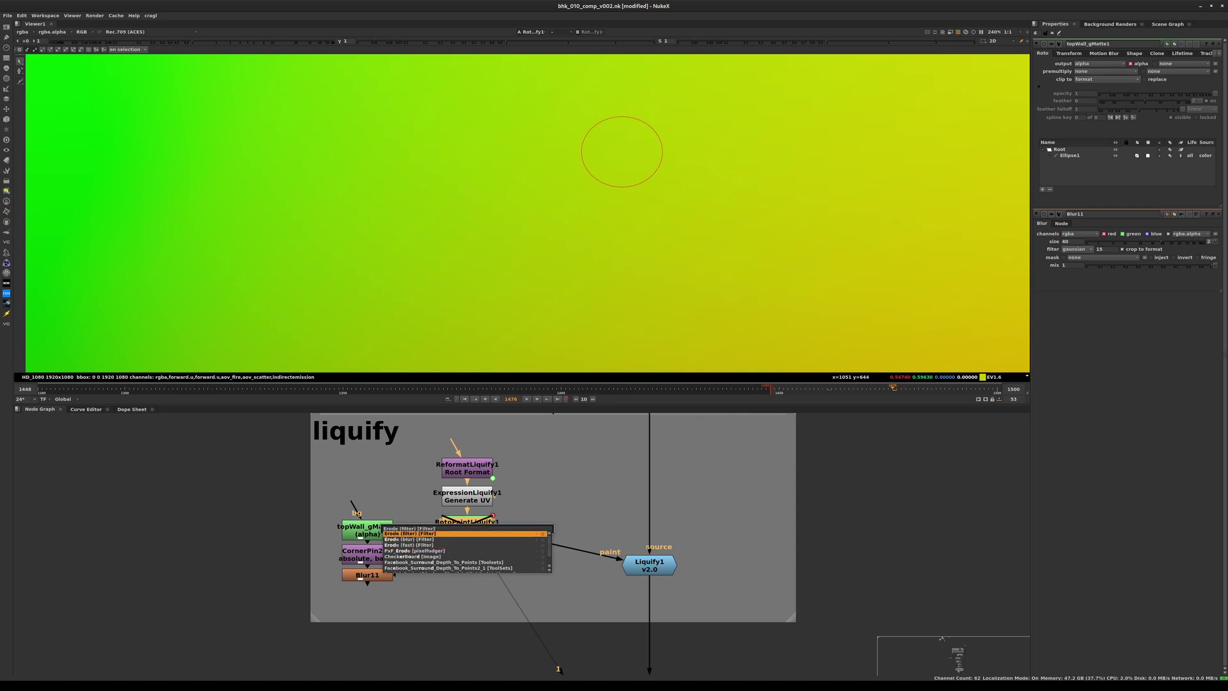
key(Return)
Step: Choose the gaussian filter for FilterErode1, connect its mask to Blur11 and align the node level with Liquify1
click(1077, 79)
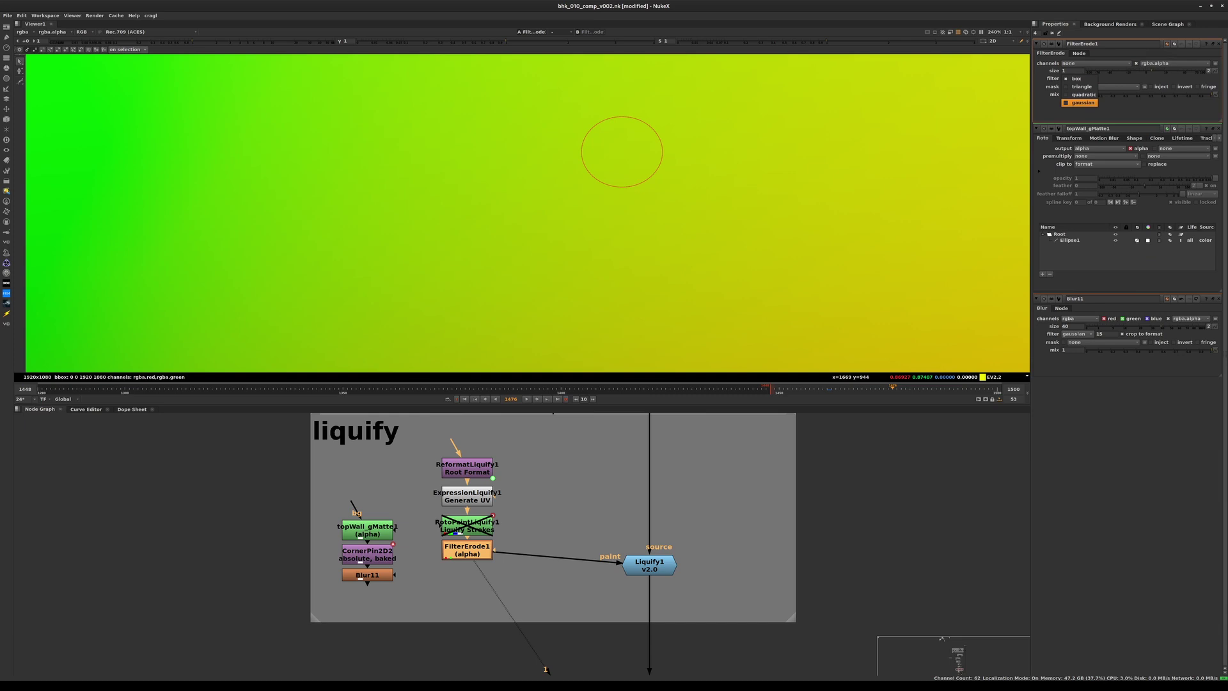
click(1083, 102)
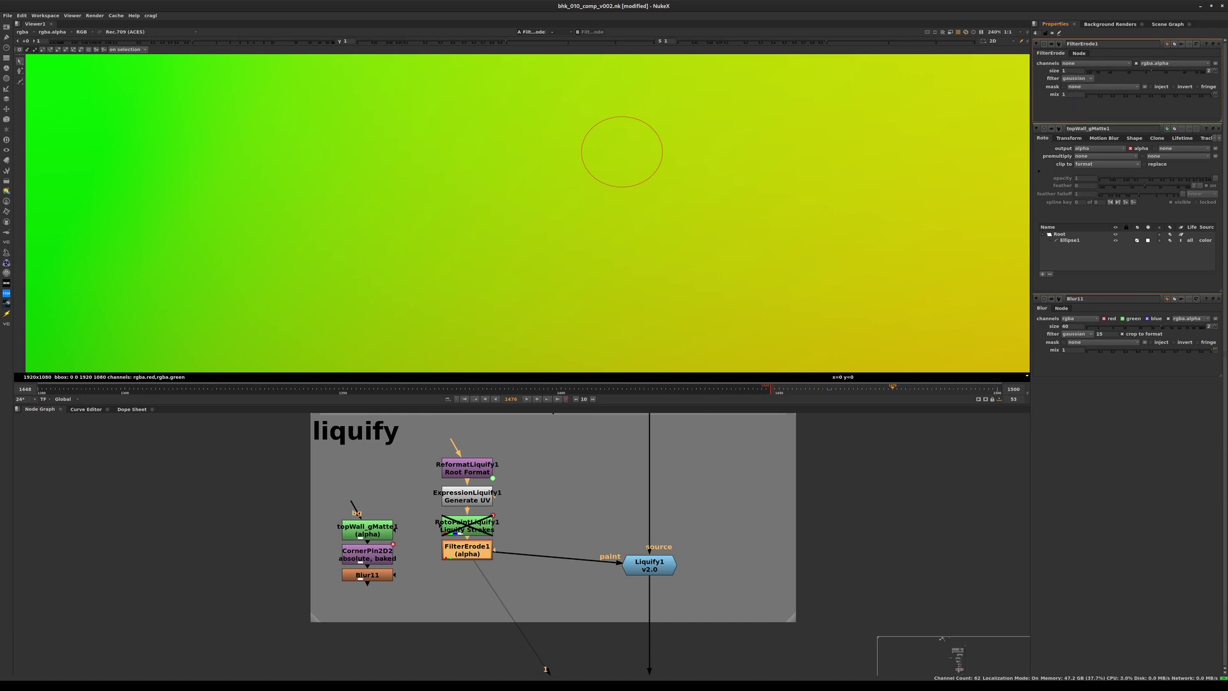
drag(467, 550, 369, 575)
drag(467, 584, 467, 564)
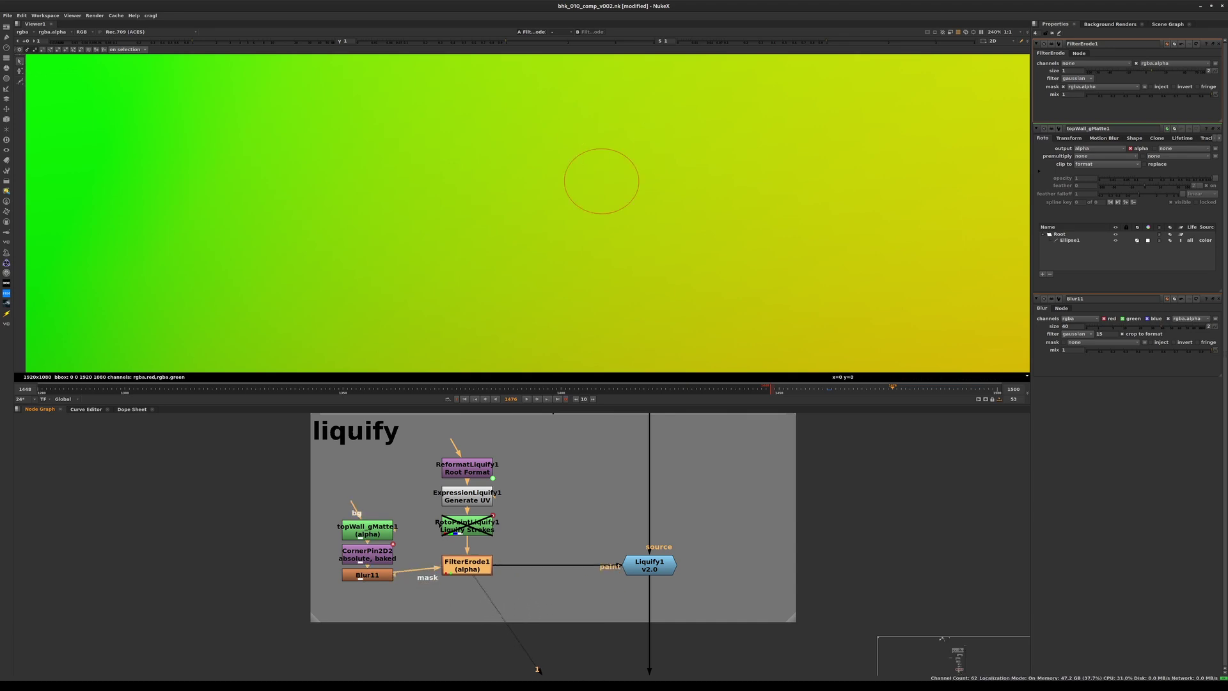
Step: View the final merged comp, save the script and close the topWall_gMatte1 and Blur11 properties
scroll(734, 533, down, 1)
scroll(774, 530, down, 1)
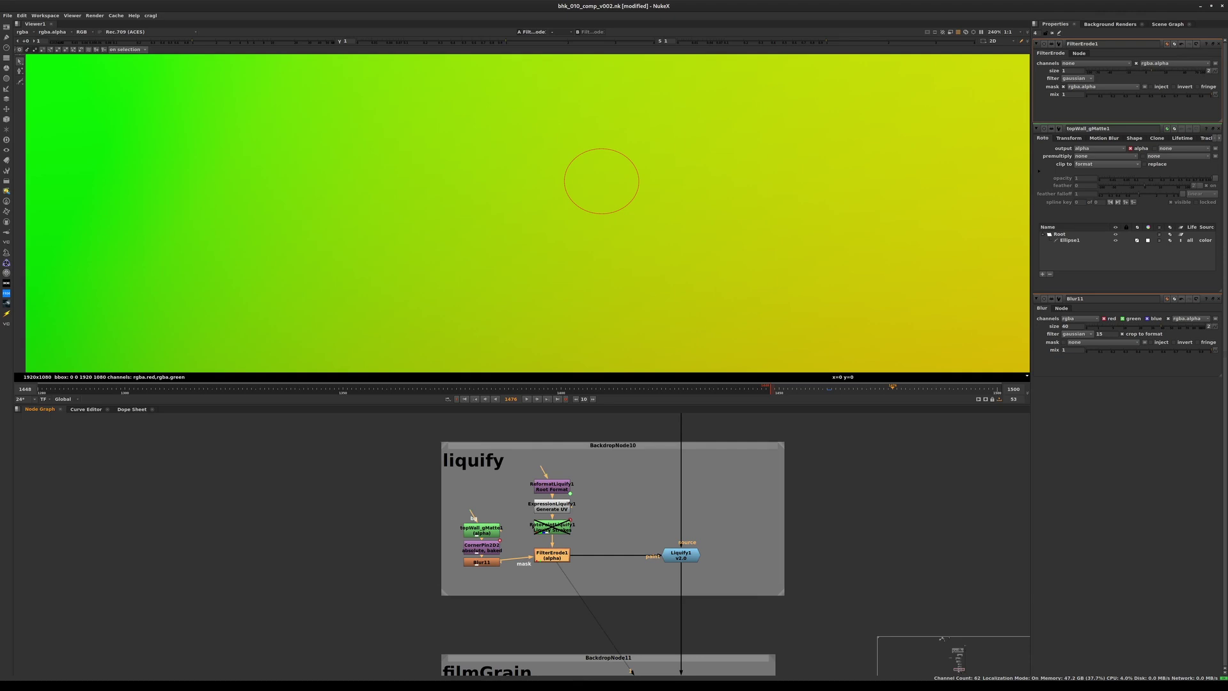
scroll(739, 562, down, 3)
middle_drag(740, 562, 392, 444)
drag(518, 546, 709, 610)
key(1)
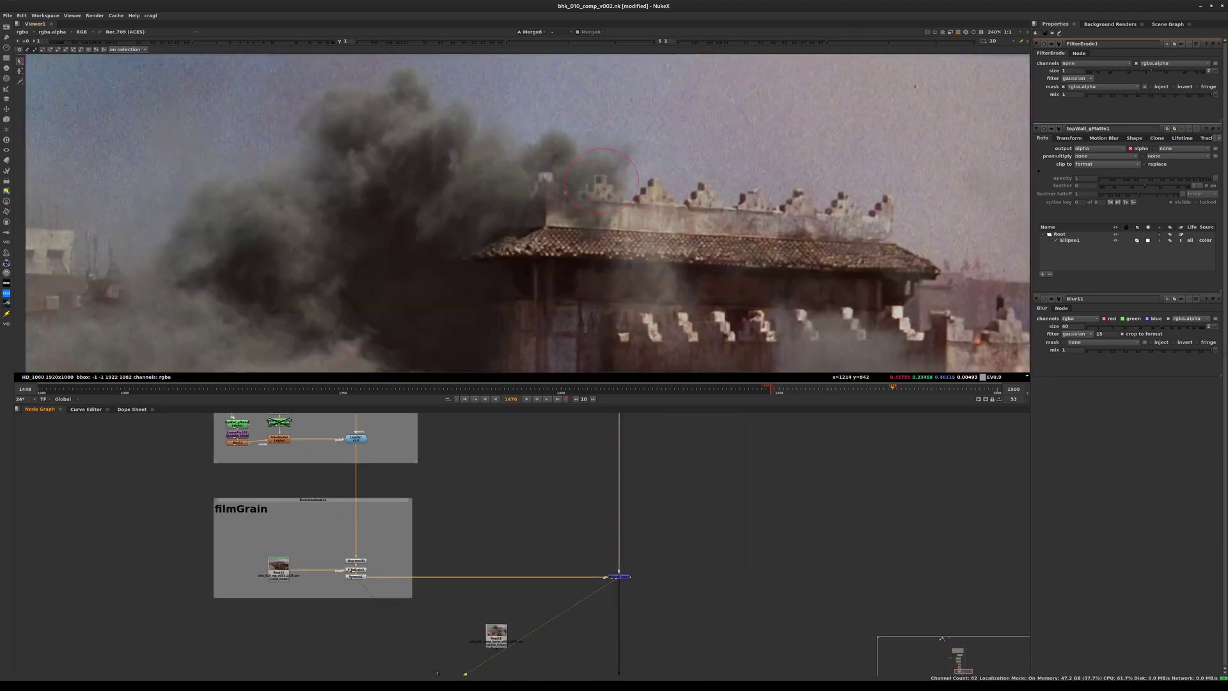
key(ctrl+s)
click(1218, 129)
click(1218, 128)
Step: Set FilterErode1's size to 30 with the viewer framed closely on the smoky merlons
scroll(626, 178, up, 5)
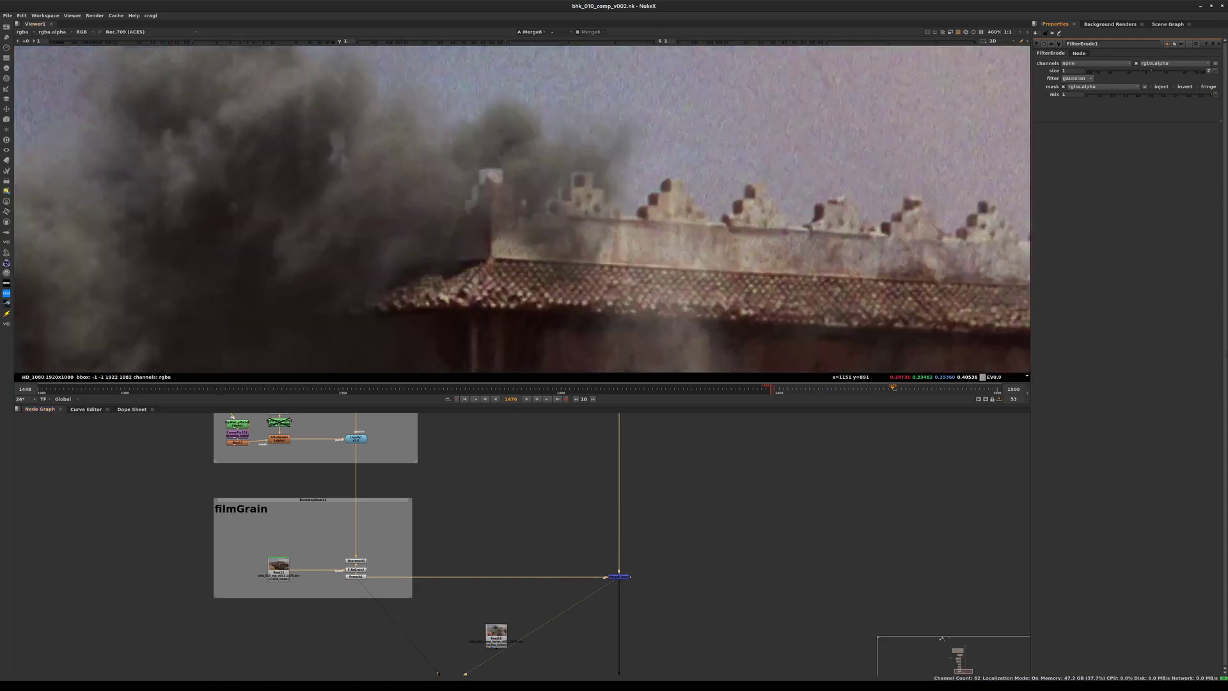
scroll(626, 180, up, 1)
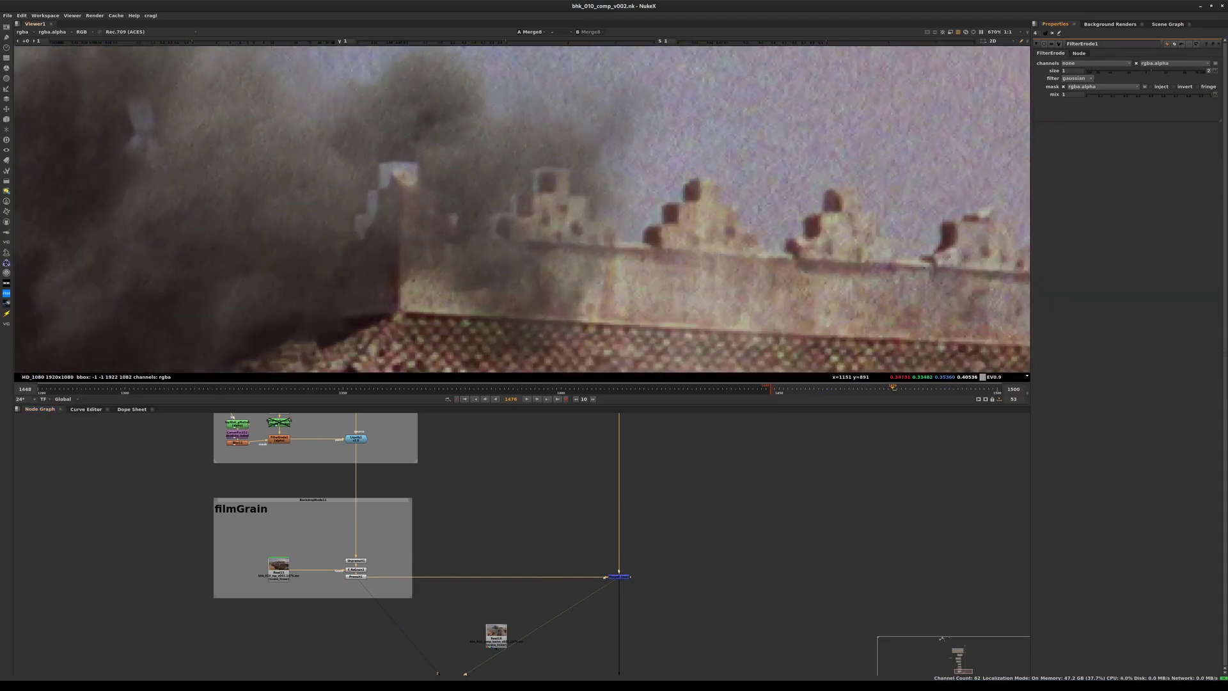
middle_drag(255, 448, 307, 510)
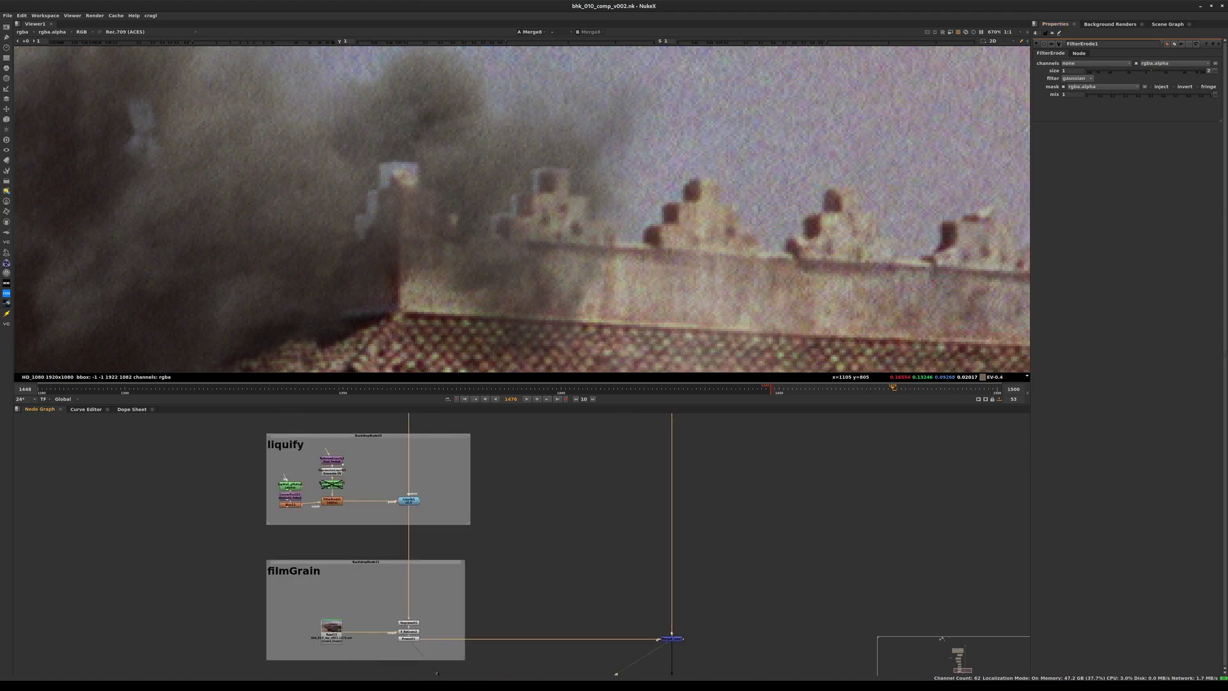
scroll(307, 511, up, 3)
drag(250, 453, 274, 482)
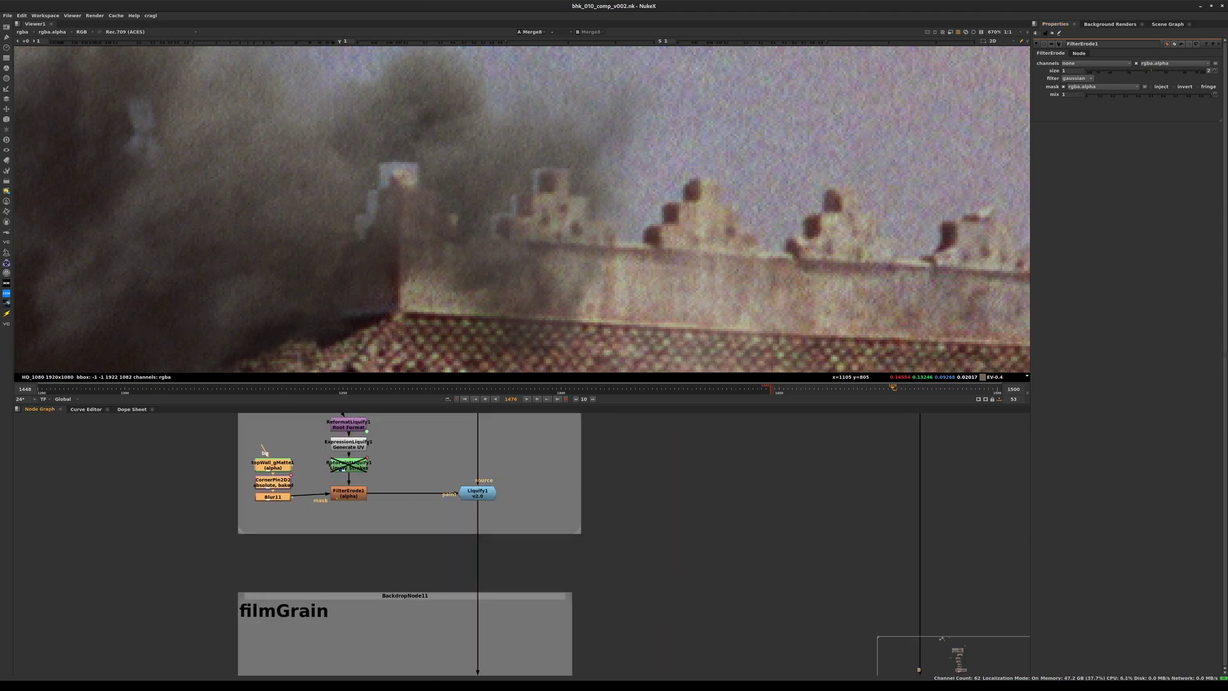
click(296, 517)
click(349, 494)
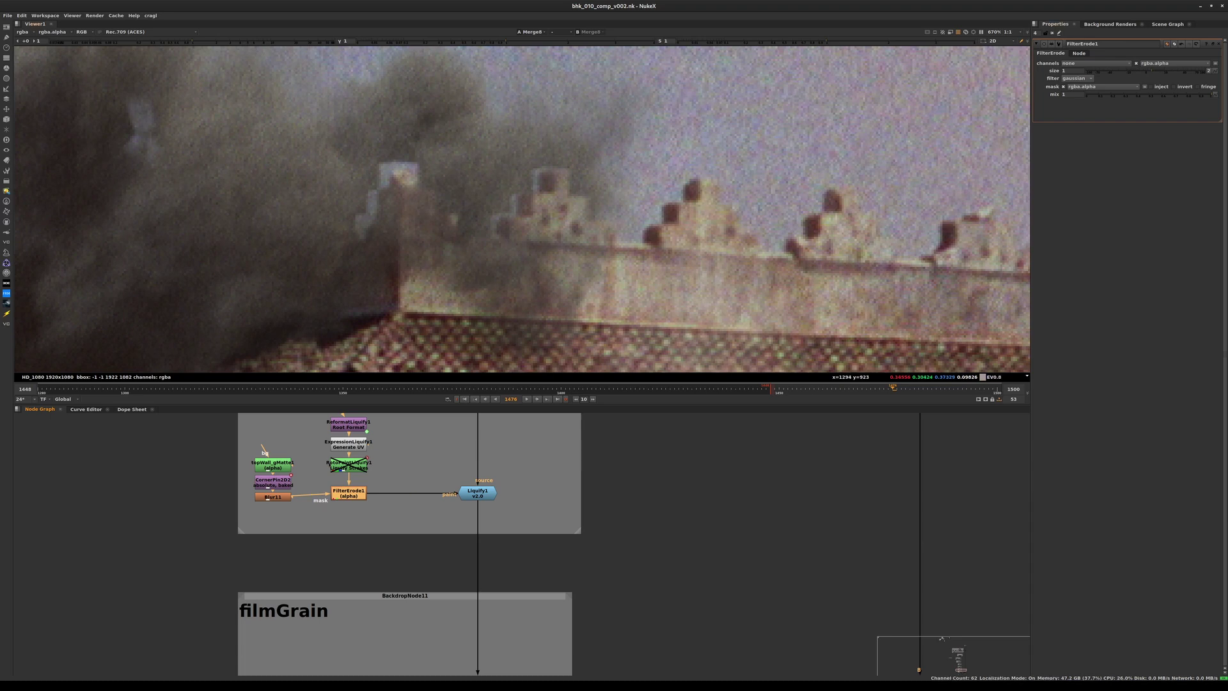
click(1070, 71)
text(30)
key(Return)
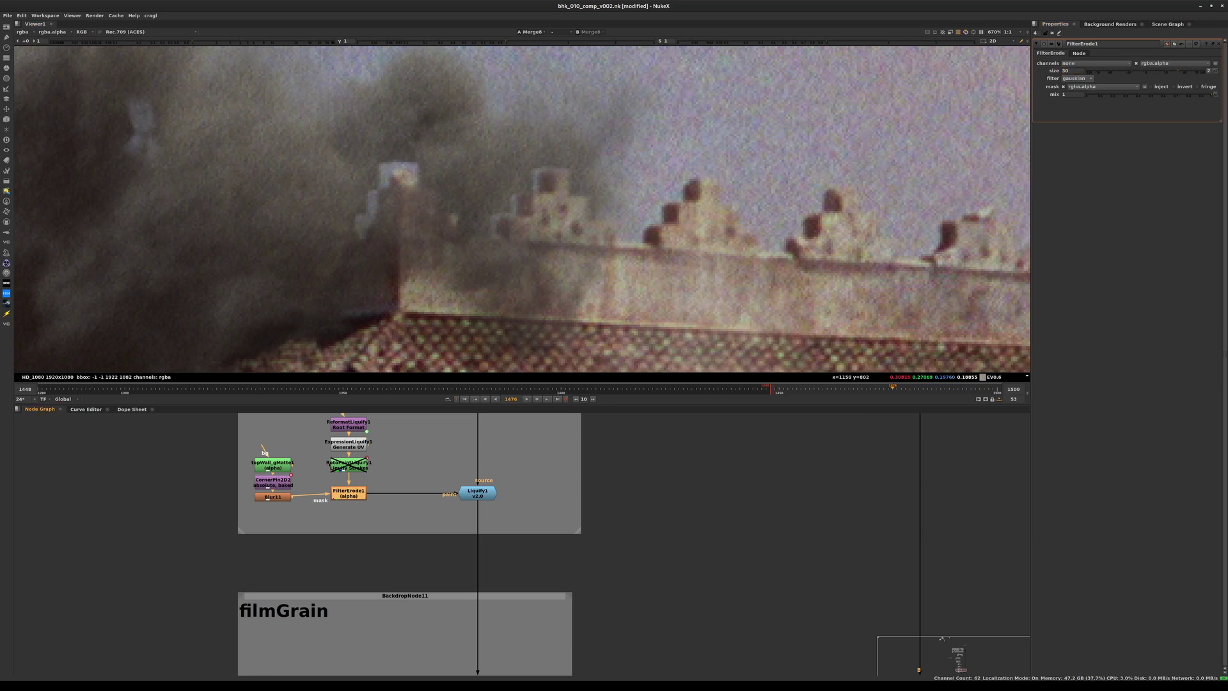
Step: View the blurred wall matte from Blur11 and the FilterErode1 output, and return to the merged comp
click(268, 498)
key(1)
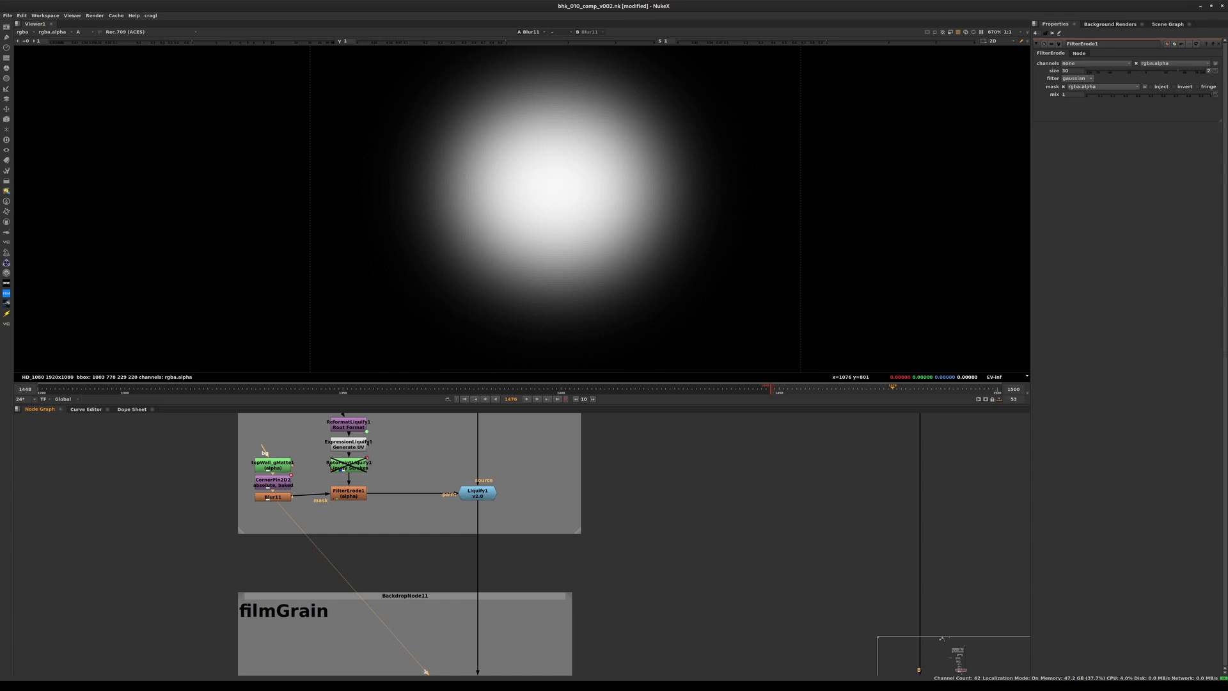
click(348, 493)
key(1)
key(a)
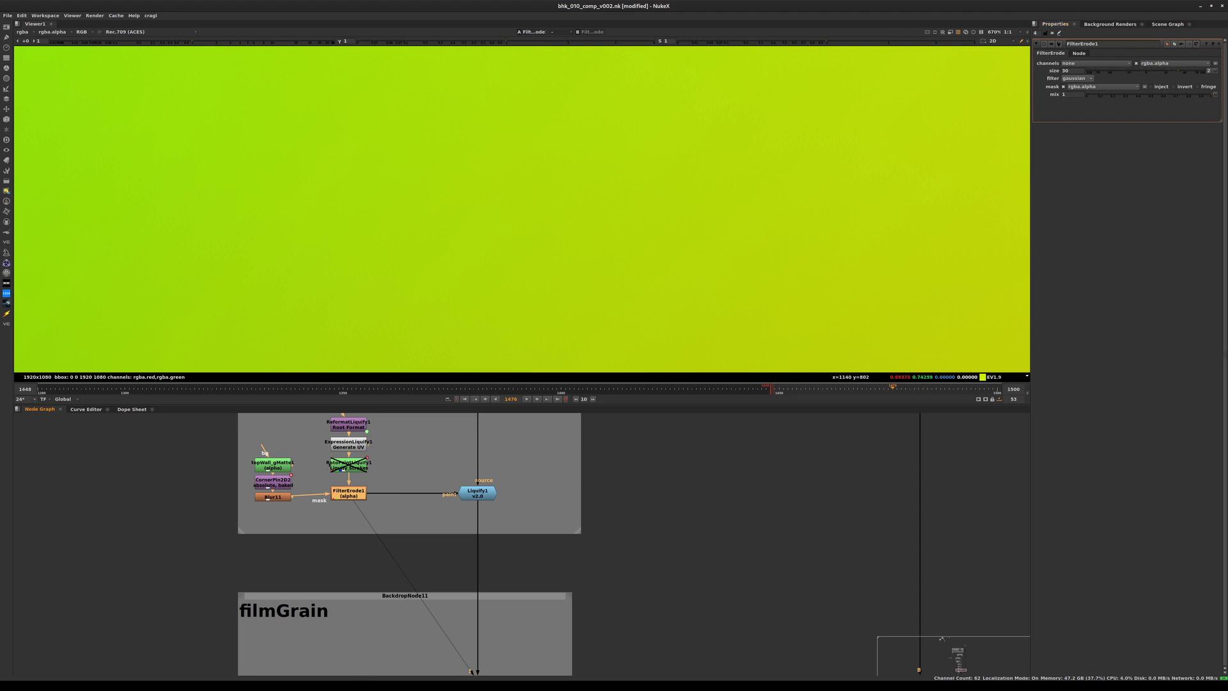
middle_drag(780, 665, 636, 492)
scroll(653, 561, down, 4)
click(715, 557)
key(1)
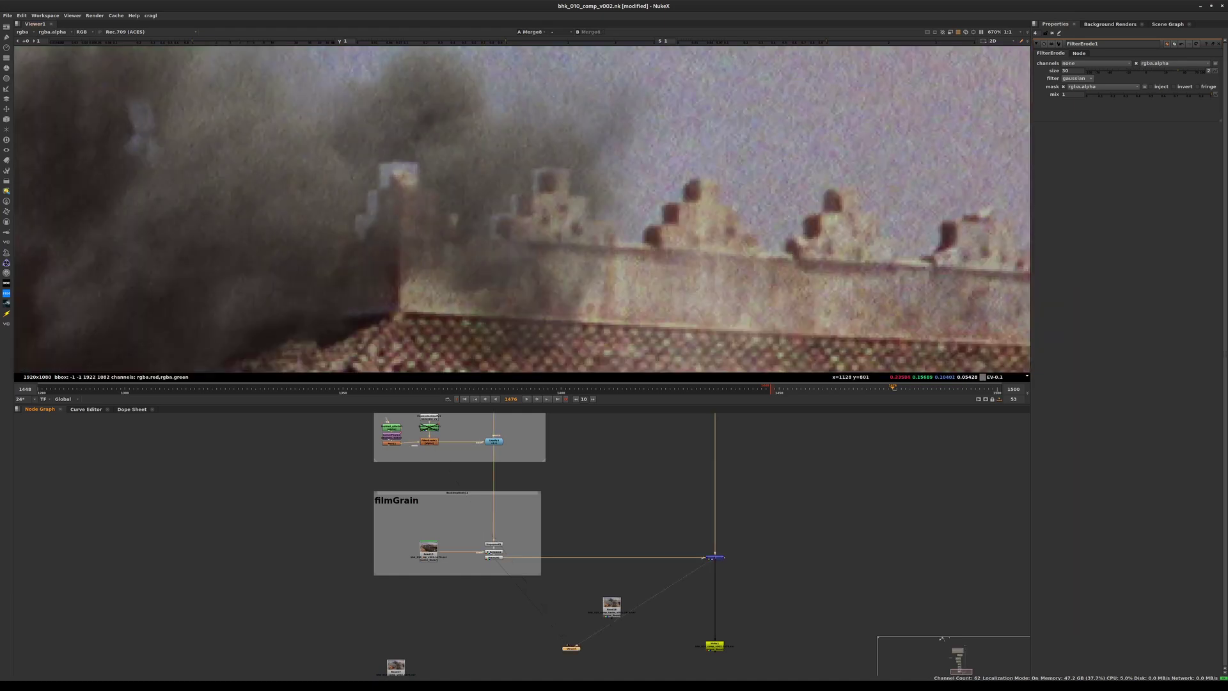
Step: Open Blur11's properties and toggle the node off and on repeatedly to compare its effect on the wall
middle_drag(367, 445, 399, 555)
scroll(399, 555, up, 4)
scroll(449, 544, up, 1)
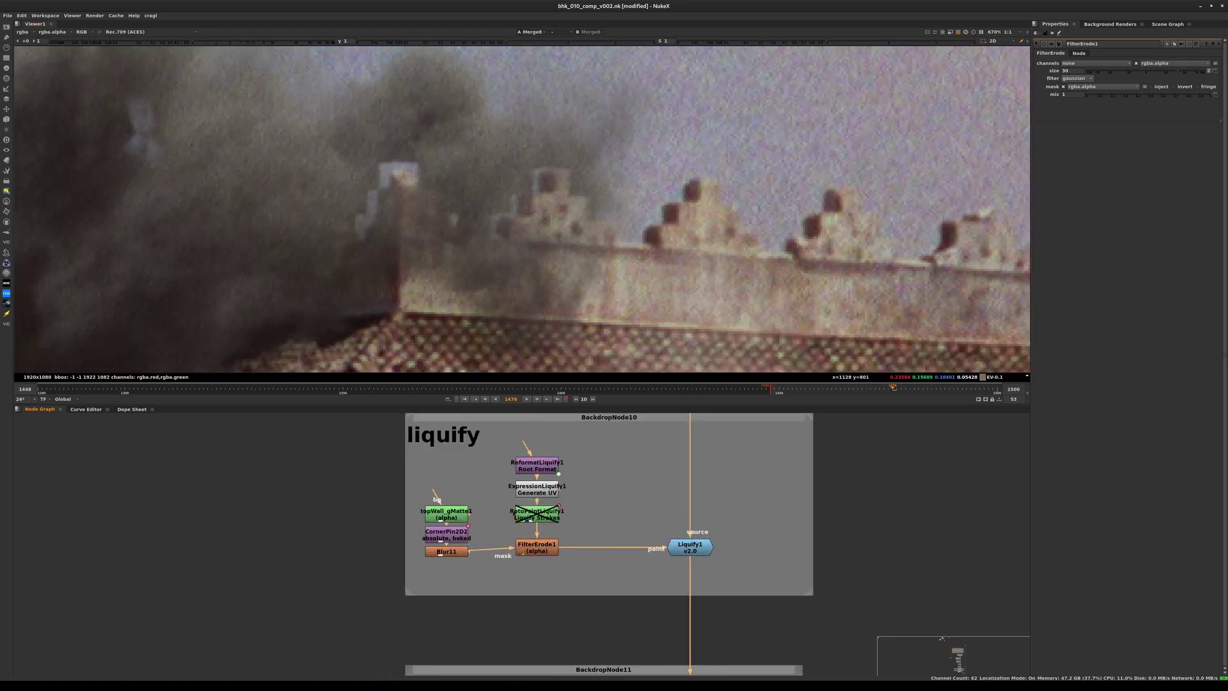
double_click(440, 551)
key(d)
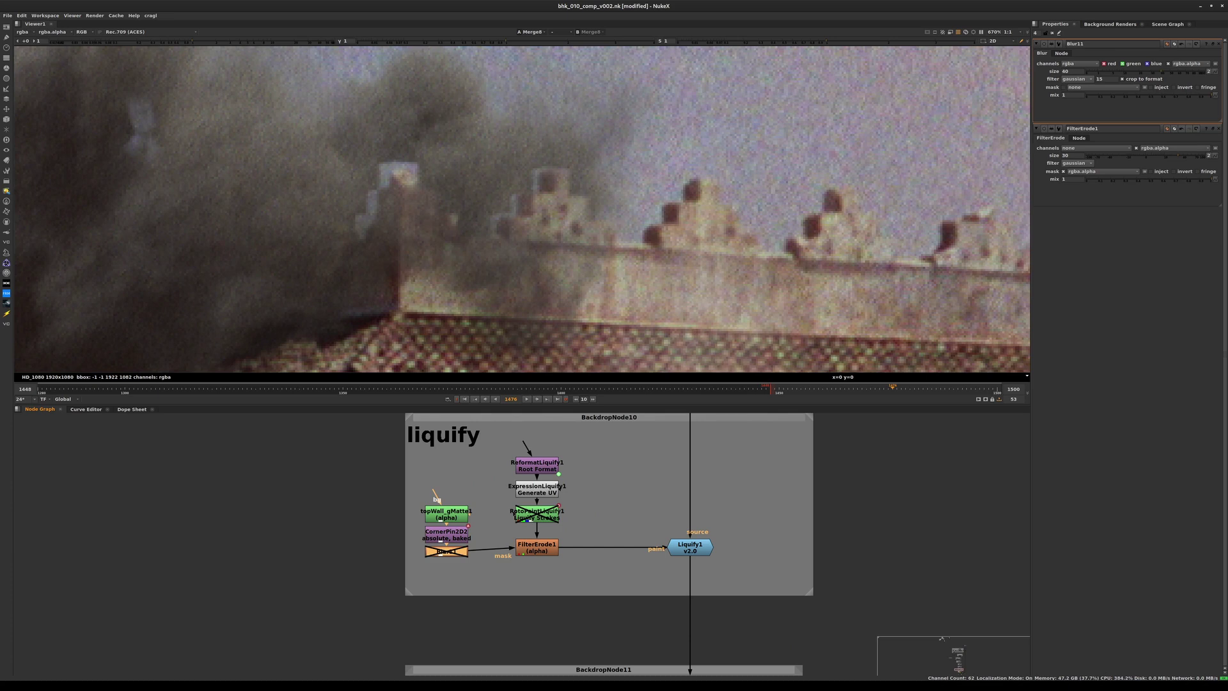
key(d)
key(d)
key(d)
key(d)
key(d)
key(d)
key(d)
Step: Toggle FilterErode1 off and on to compare the smoke over the merlons, and save the script
click(536, 548)
double_click(536, 548)
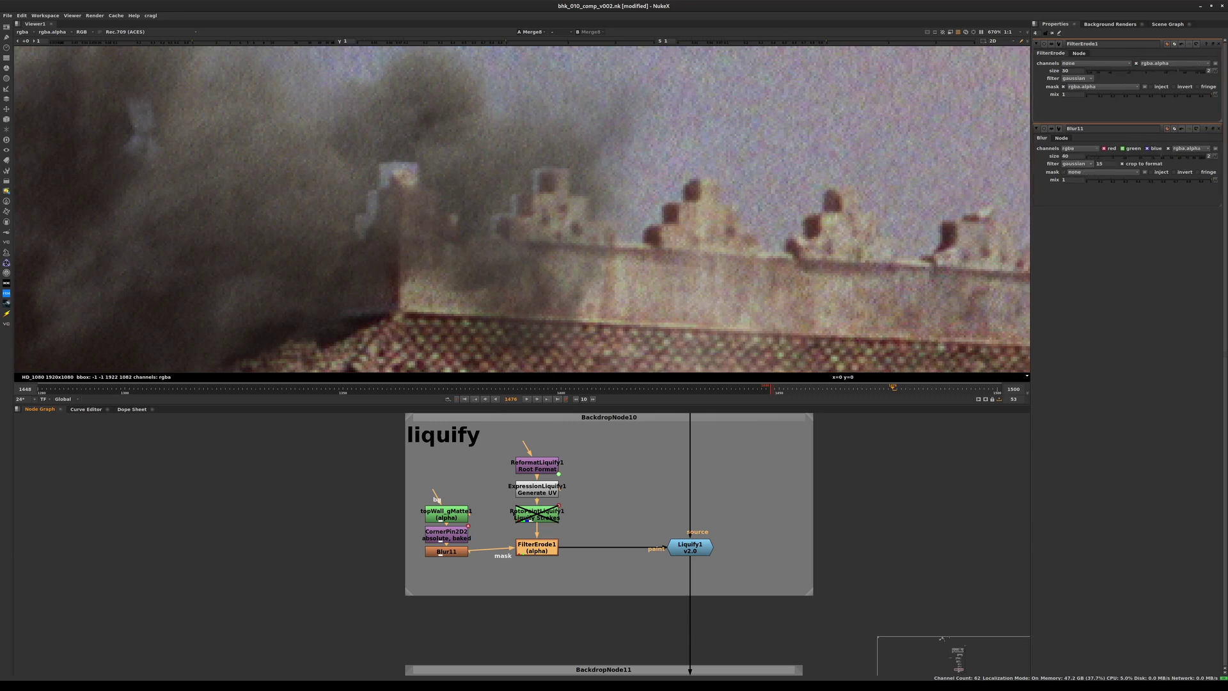
key(d)
key(d)
key(d)
key(d)
key(ctrl+s)
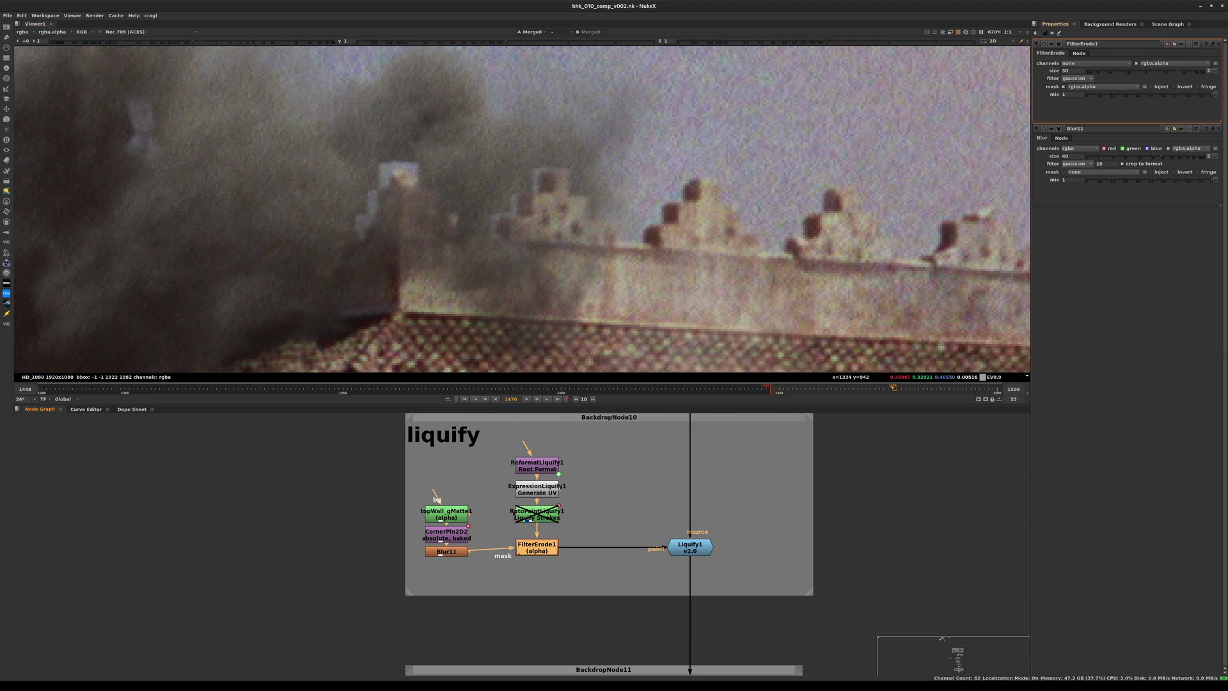
Step: Set FilterErode1's channels to rgb and toggle the node to compare the distortion around the merlons
click(1095, 63)
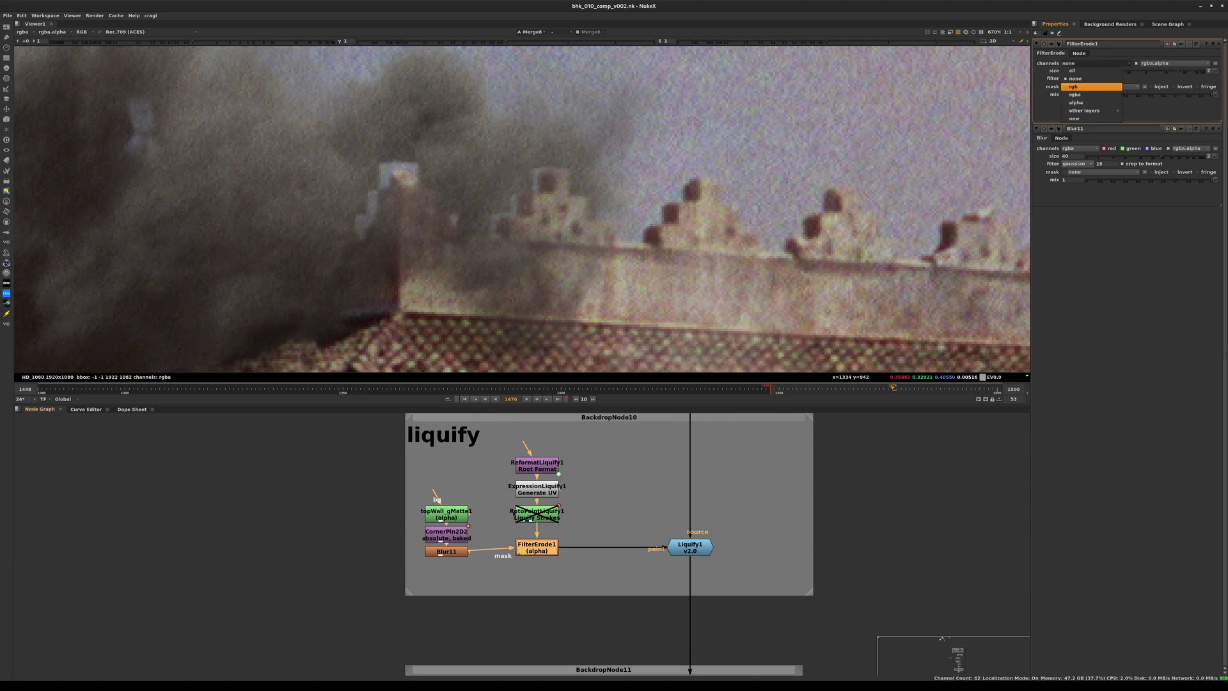
click(1088, 86)
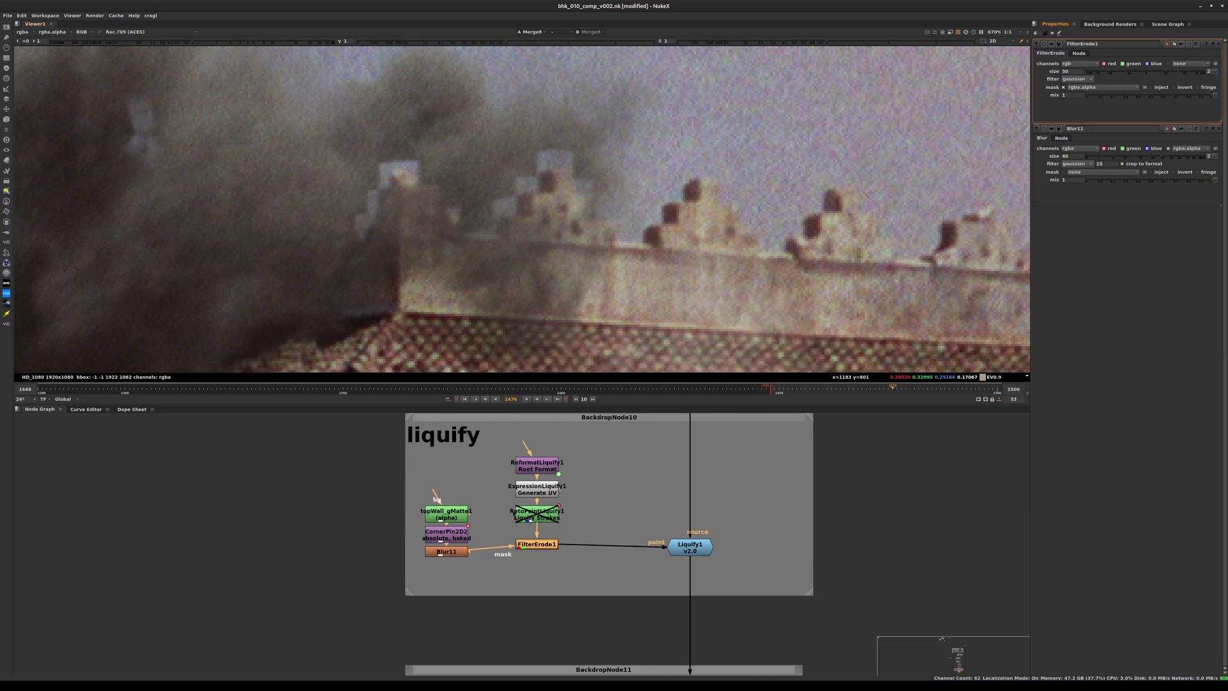
key(d)
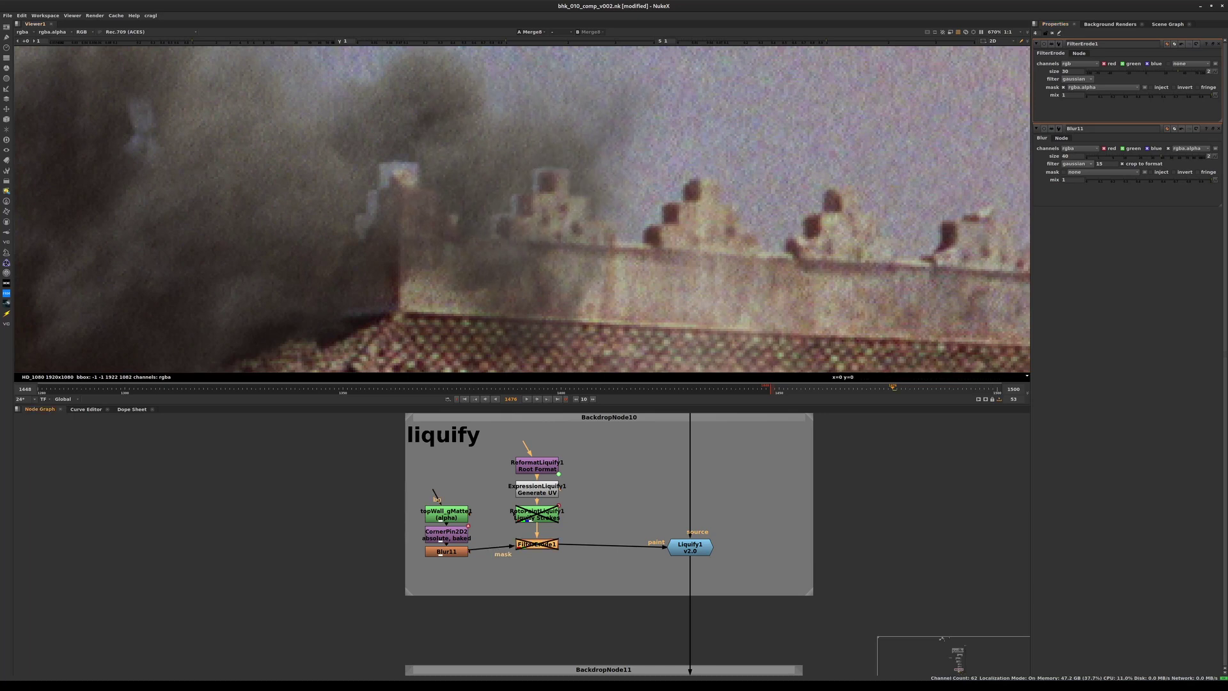
key(d)
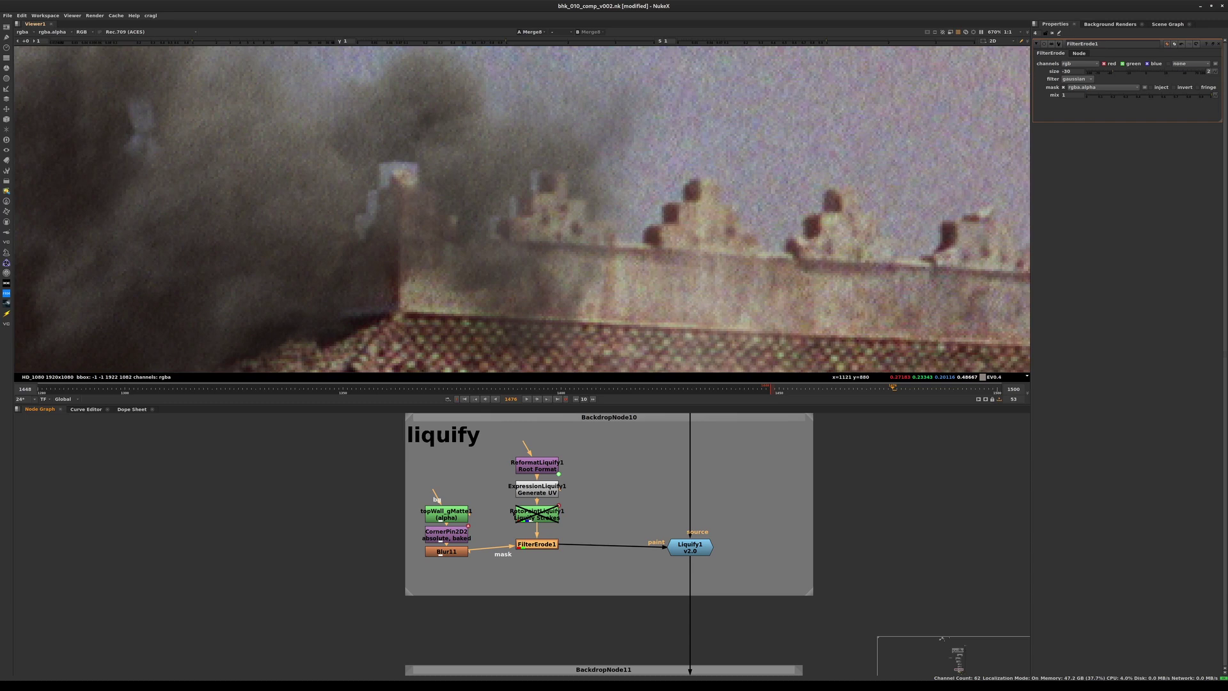
Step: Split FilterErode1's size into separate width and height, set the width to 45, straighten the node beside Blur11, and save the script
key(ctrl+s)
click(1207, 71)
double_click(1071, 72)
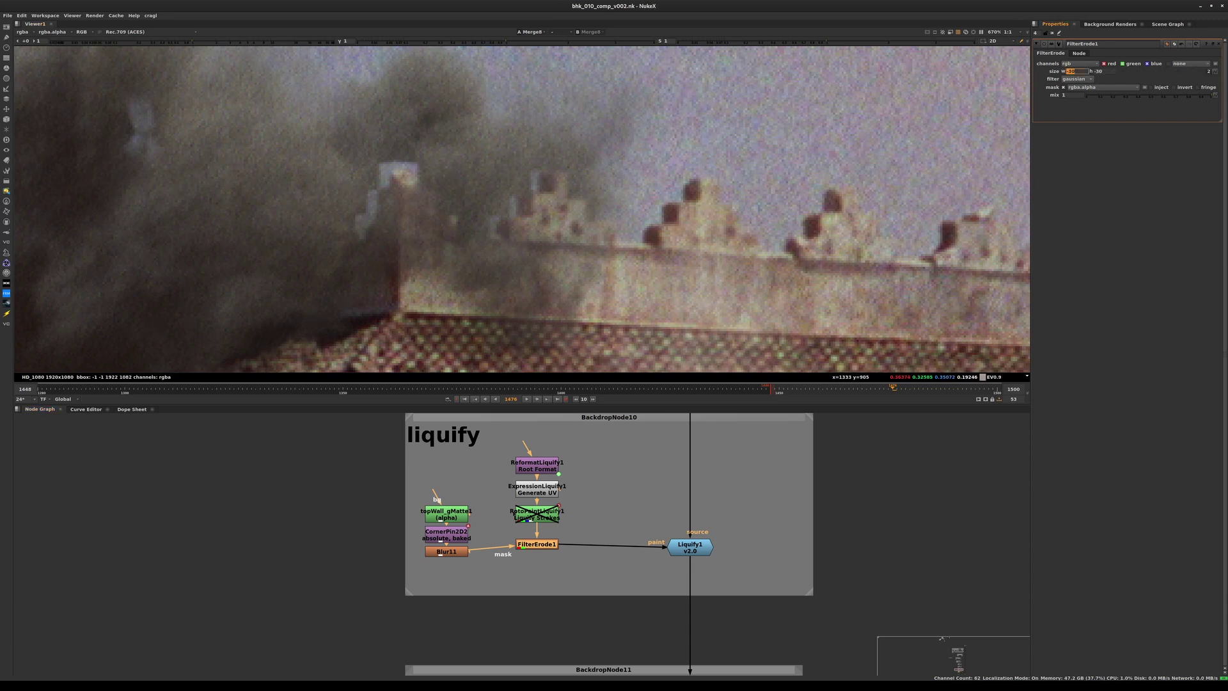
text(30)
key(Return)
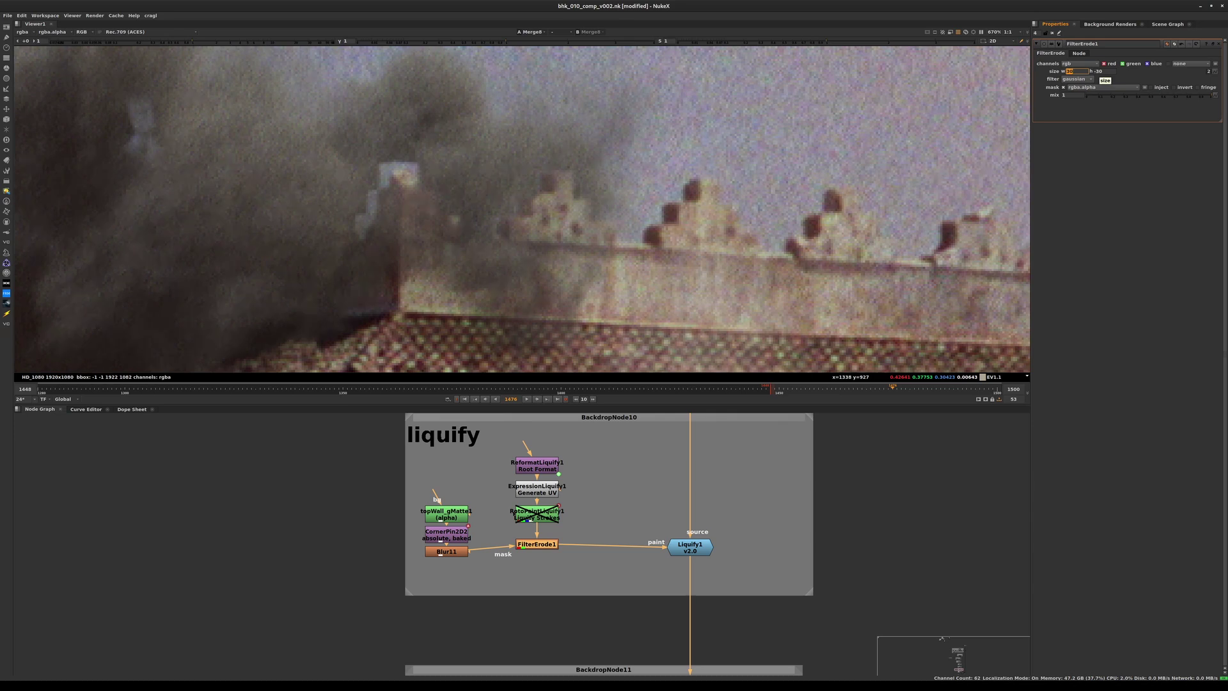
text(4)
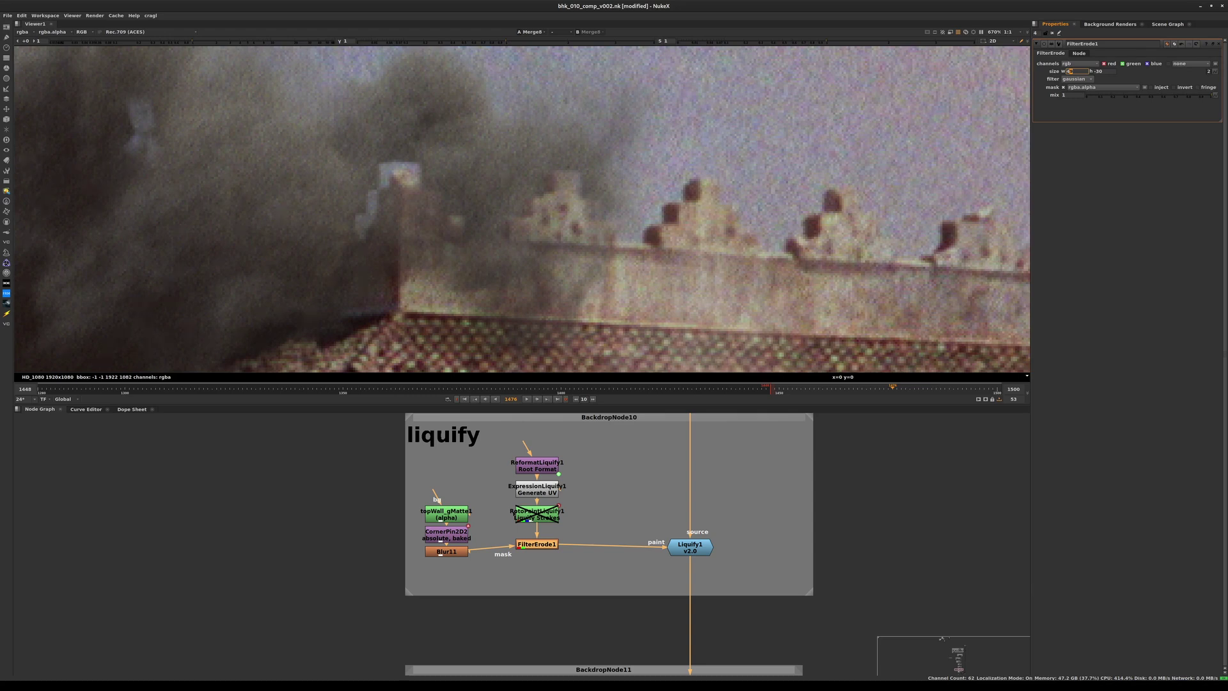
text(5)
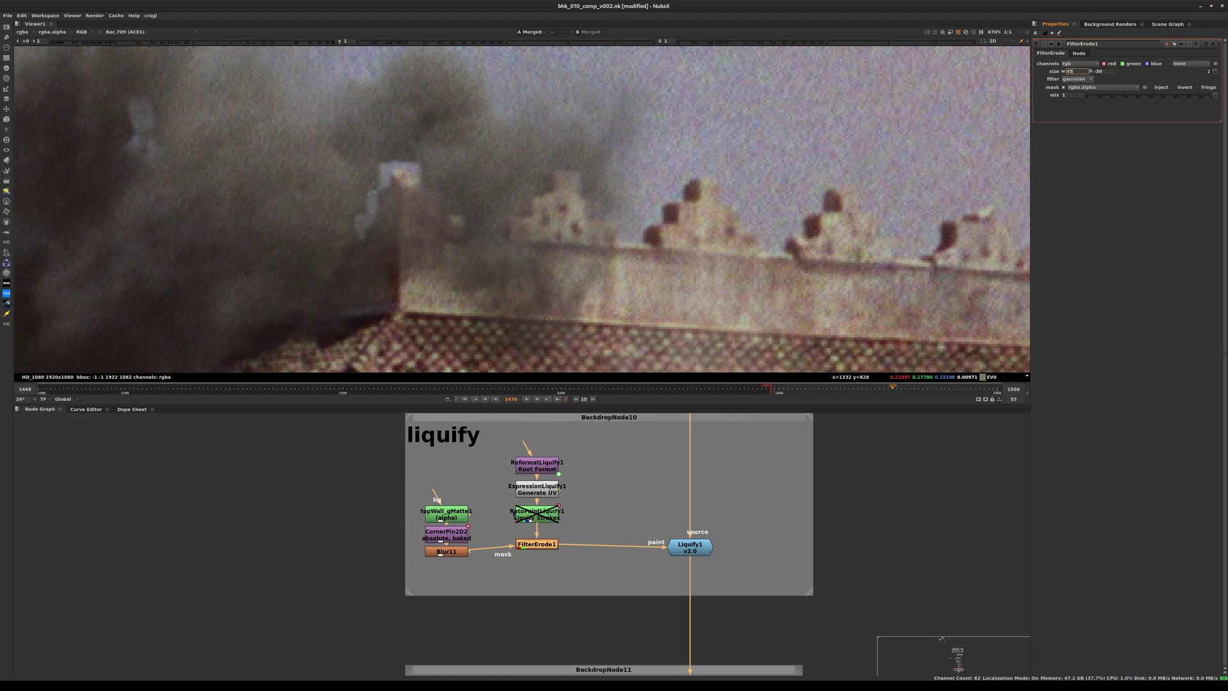
drag(536, 544, 536, 551)
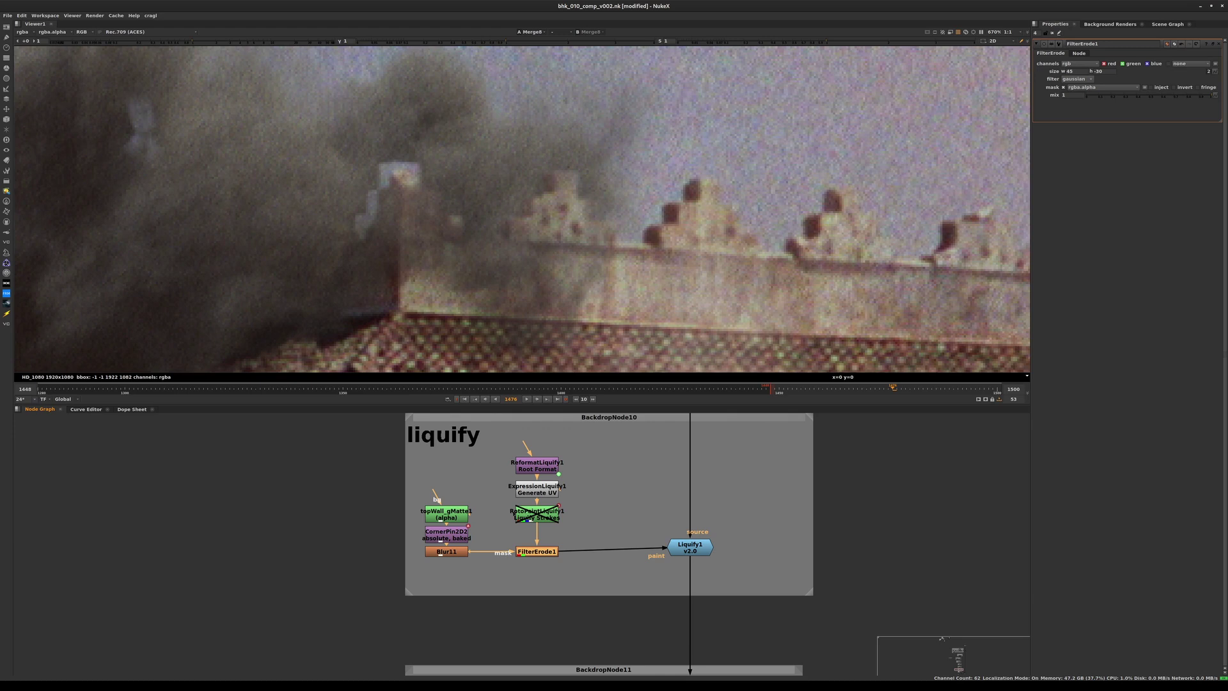
key(ctrl+s)
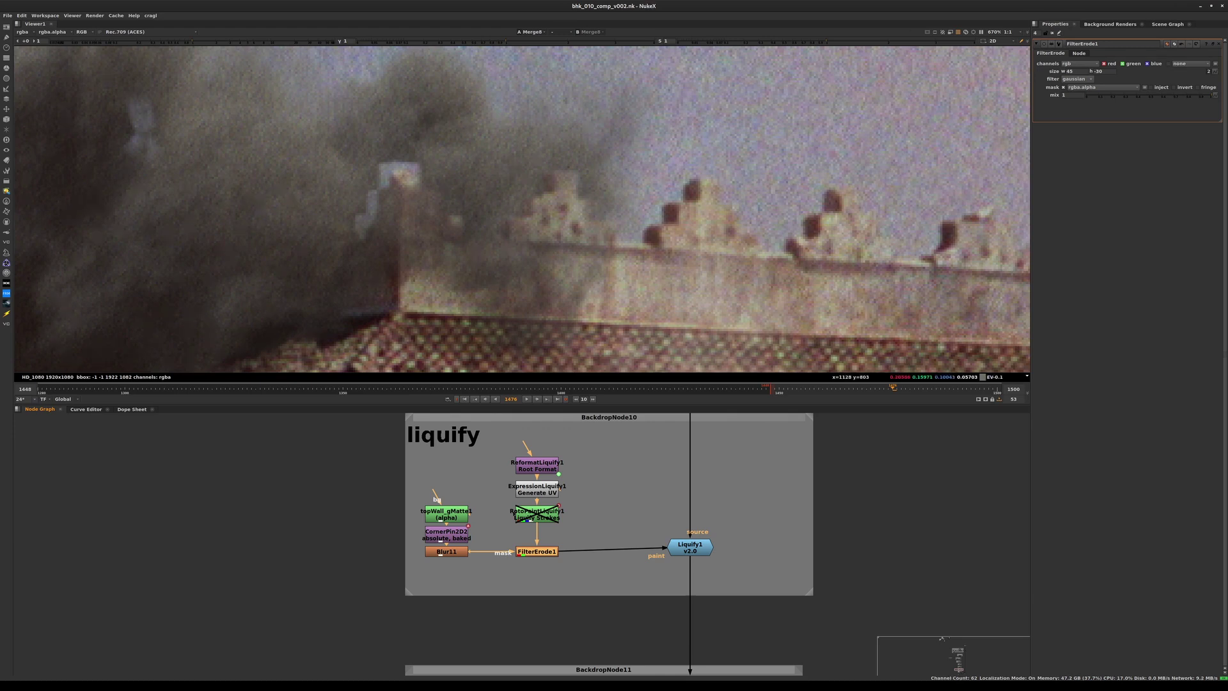
Step: Open the topWall_gMatte1 properties and shift the UV, erode, Liquify1 and wall matte nodes up into a tidy layout inside the liquify backdrop
double_click(446, 513)
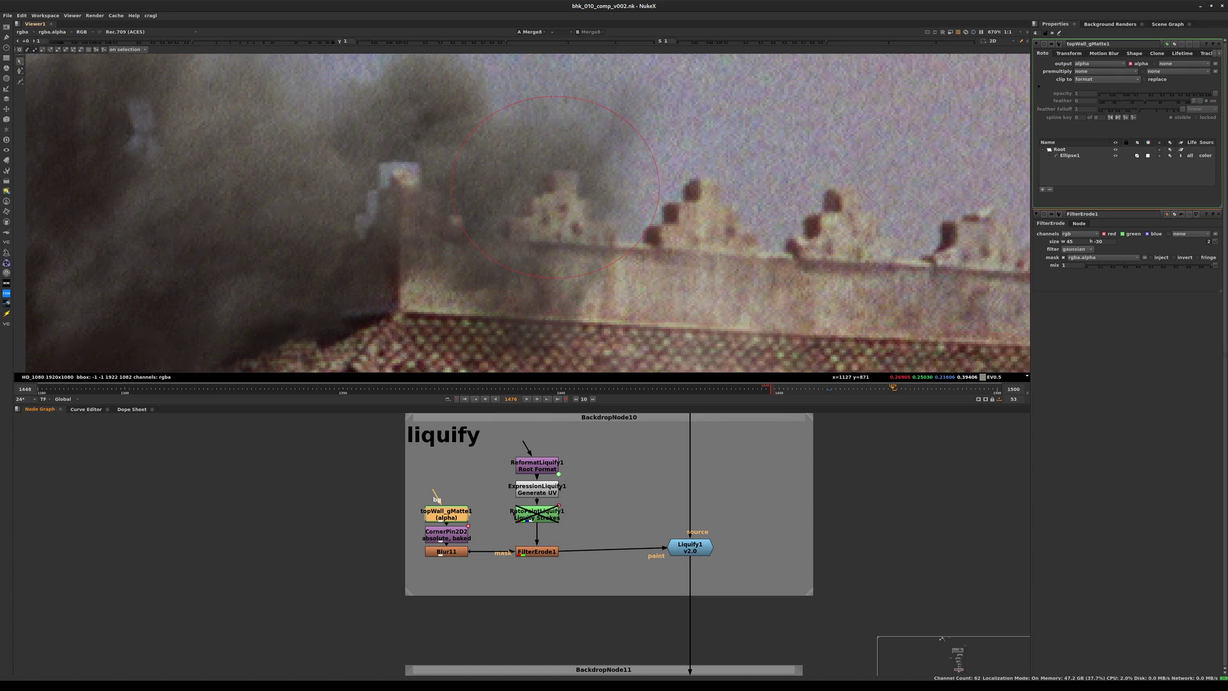
ctrl+drag(537, 514, 557, 485)
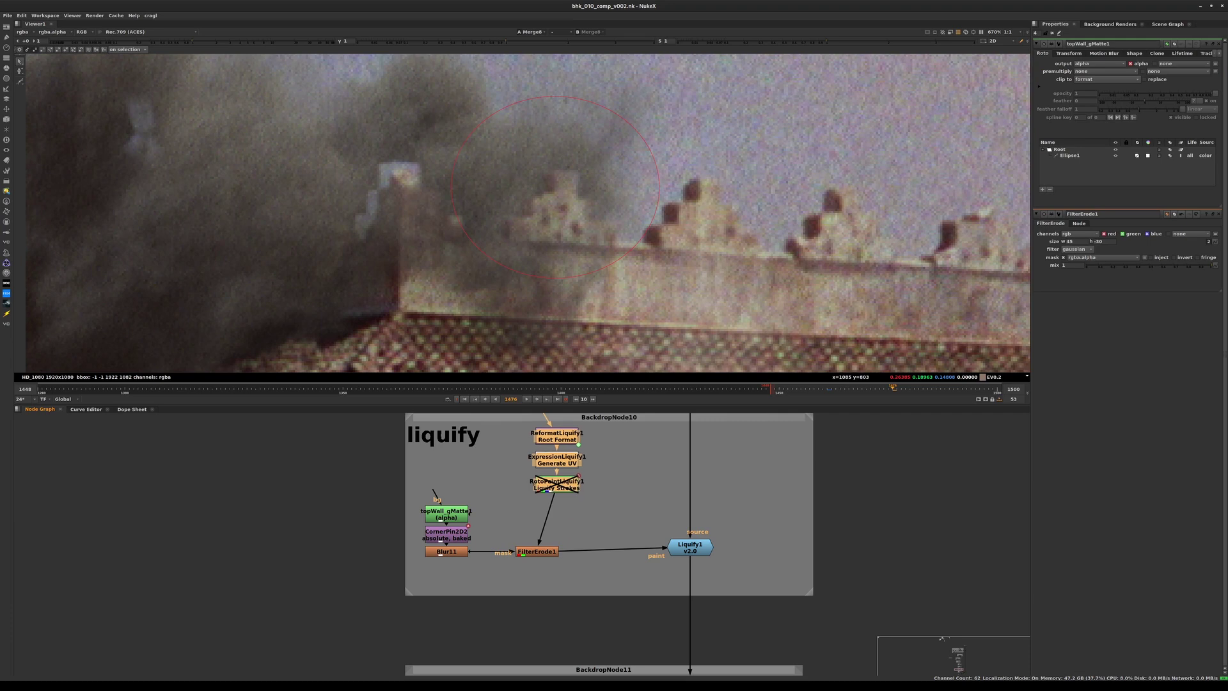
drag(538, 551, 557, 519)
drag(690, 547, 690, 518)
drag(557, 519, 557, 508)
ctrl+drag(447, 551, 467, 505)
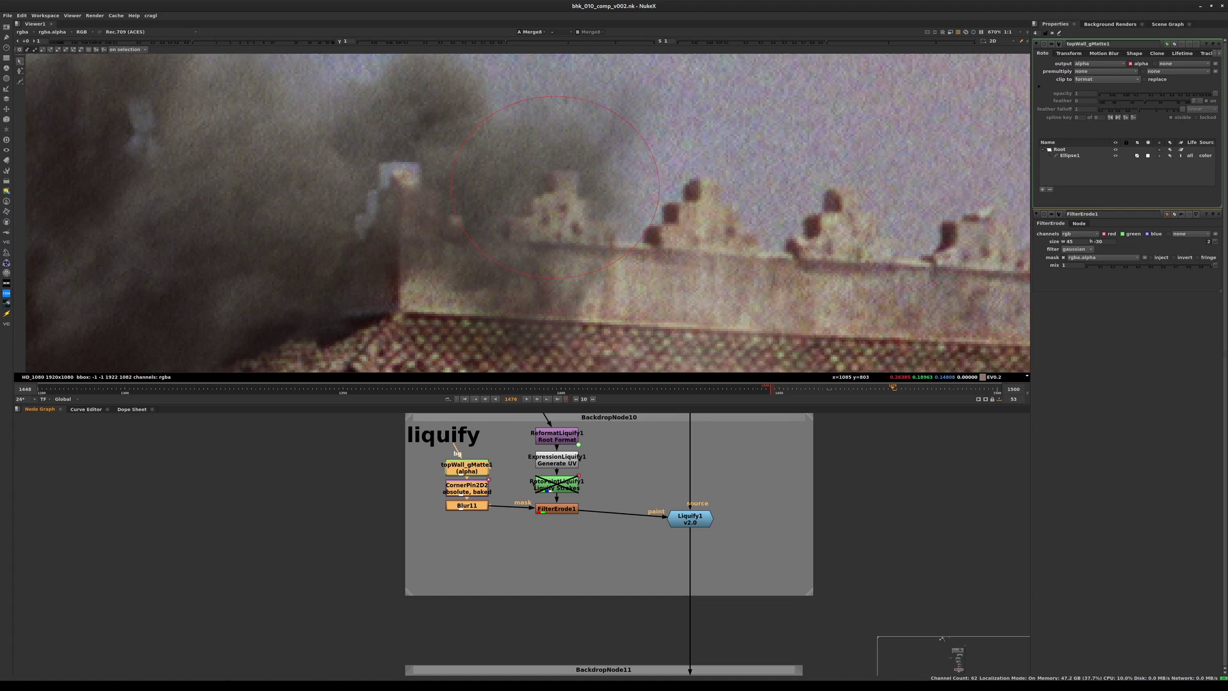
ctrl+drag(467, 505, 471, 509)
Step: Duplicate the wall matte, CornerPin2D and Blur chain outside the liquify backdrop and keep only the copied matte's properties open
key(ctrl+c)
click(321, 539)
key(ctrl+v)
drag(322, 540, 329, 497)
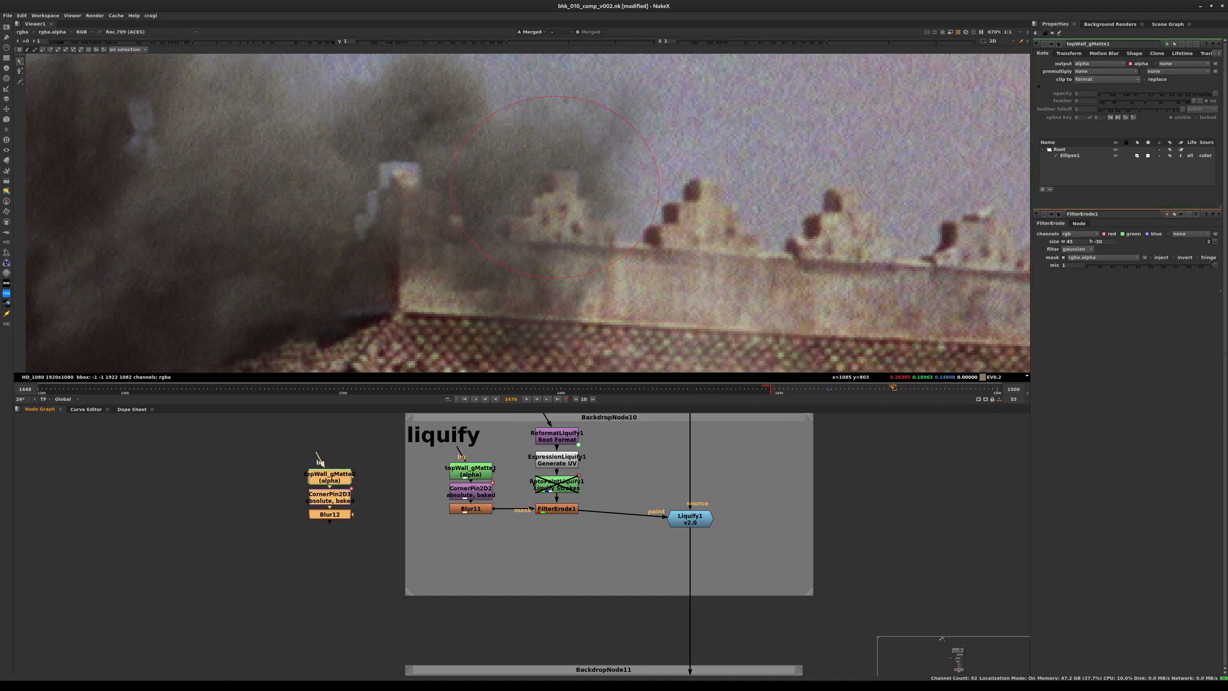
click(371, 537)
double_click(330, 476)
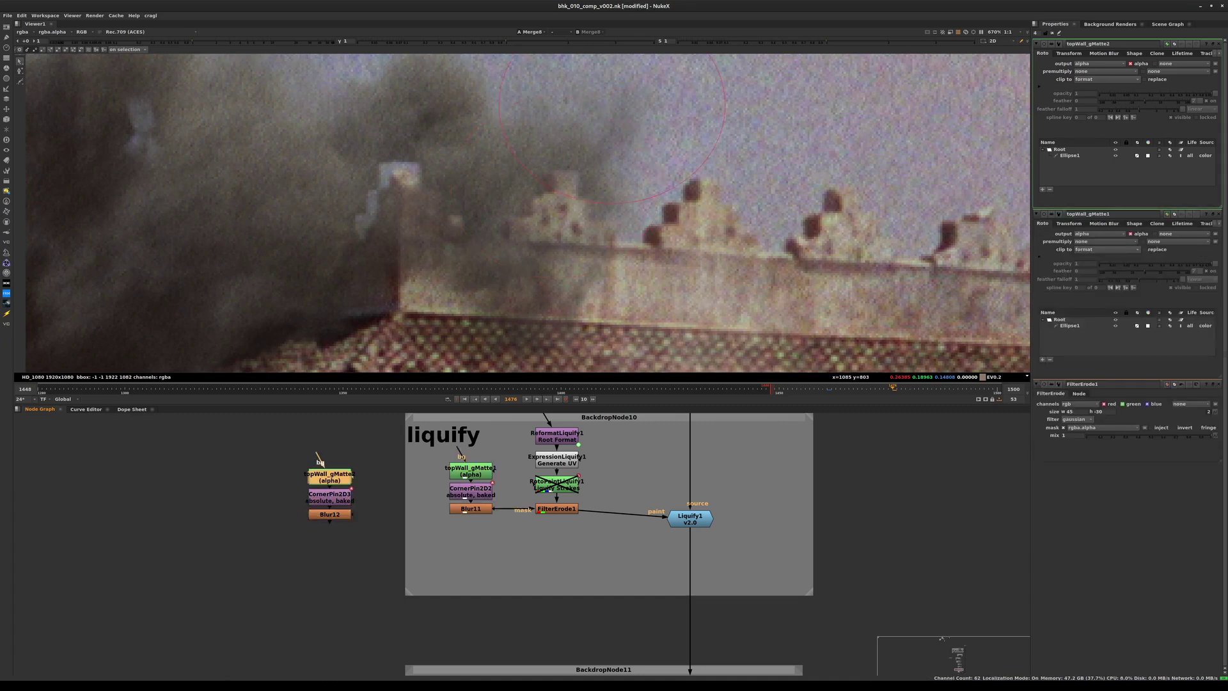
click(1219, 214)
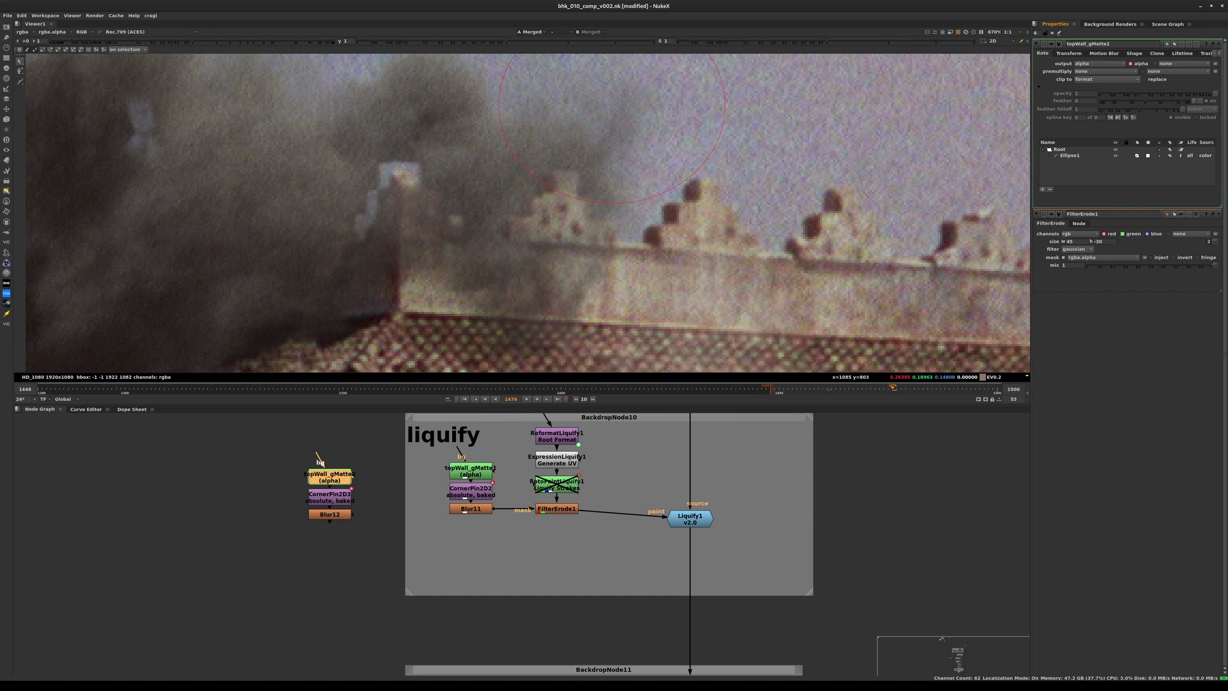
click(1219, 214)
click(372, 455)
click(329, 477)
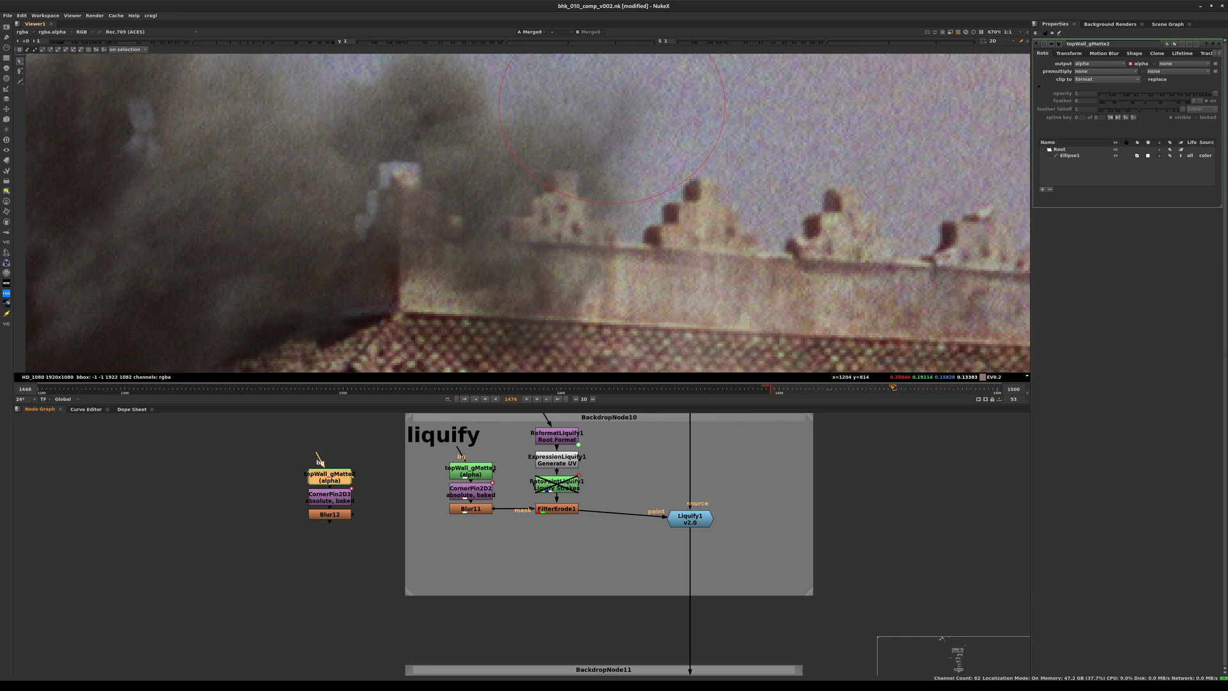
Step: At frame 1461, shrink the copied matte's ellipse and move it over the corner tower of the wall
key(ctrl+Left)
middle_drag(563, 154, 563, 237)
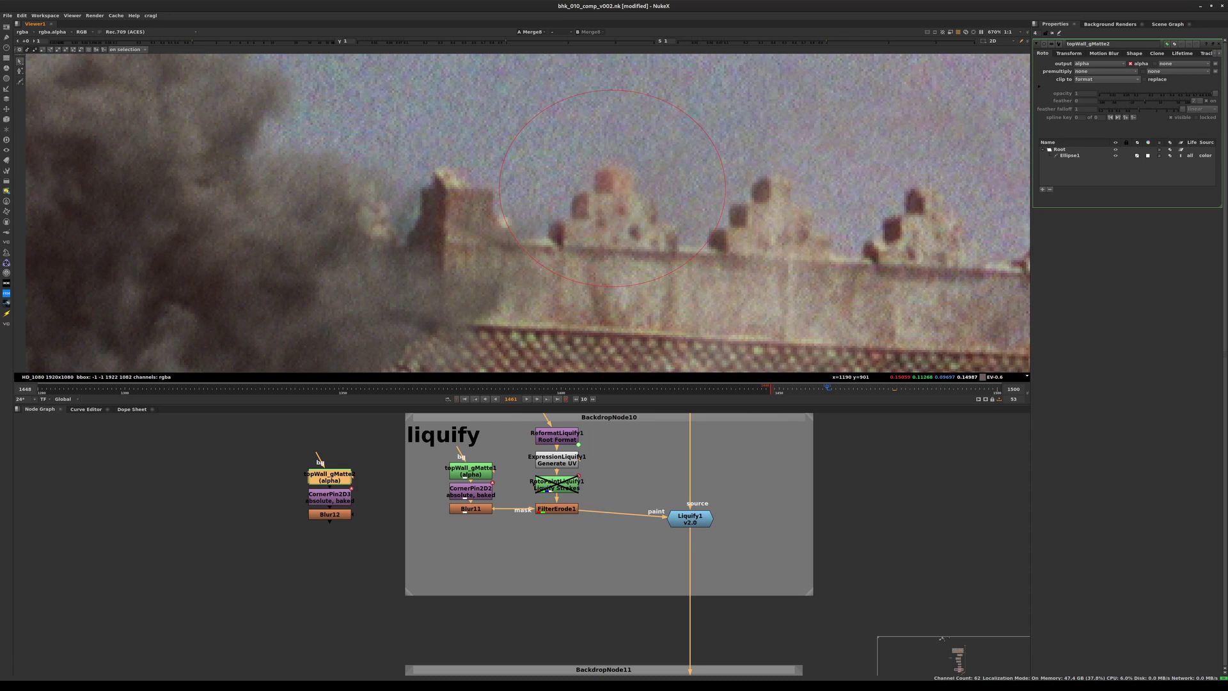
click(613, 286)
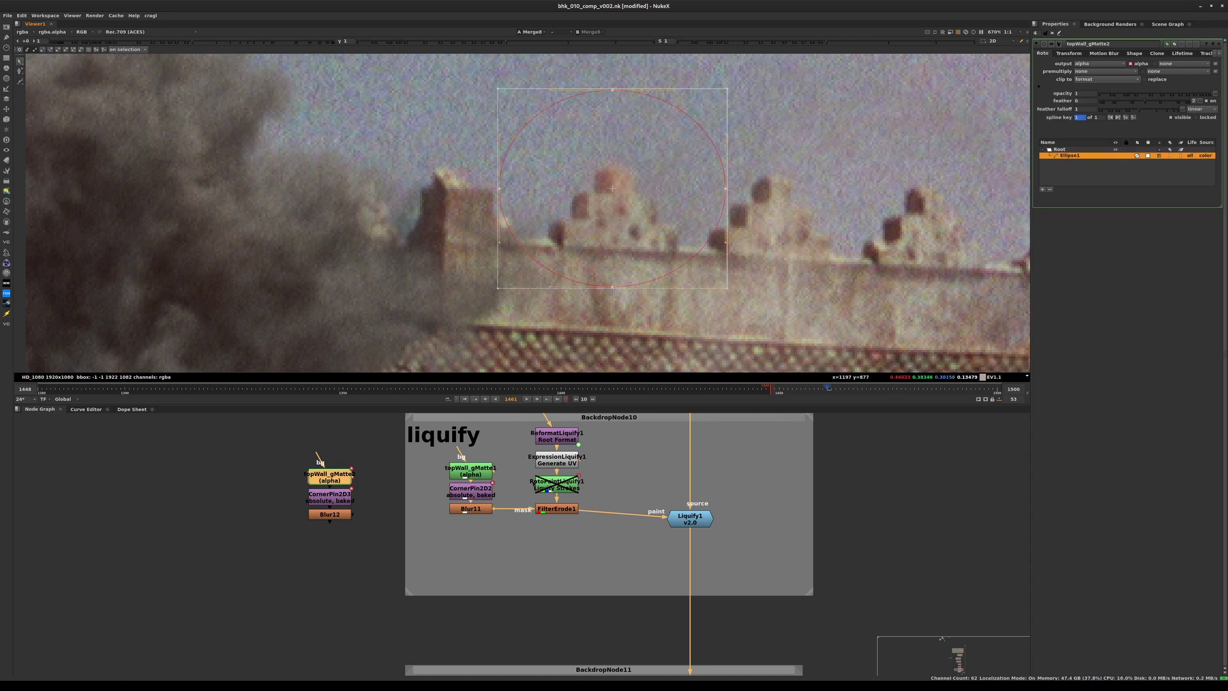
drag(727, 288, 716, 279)
drag(612, 188, 449, 196)
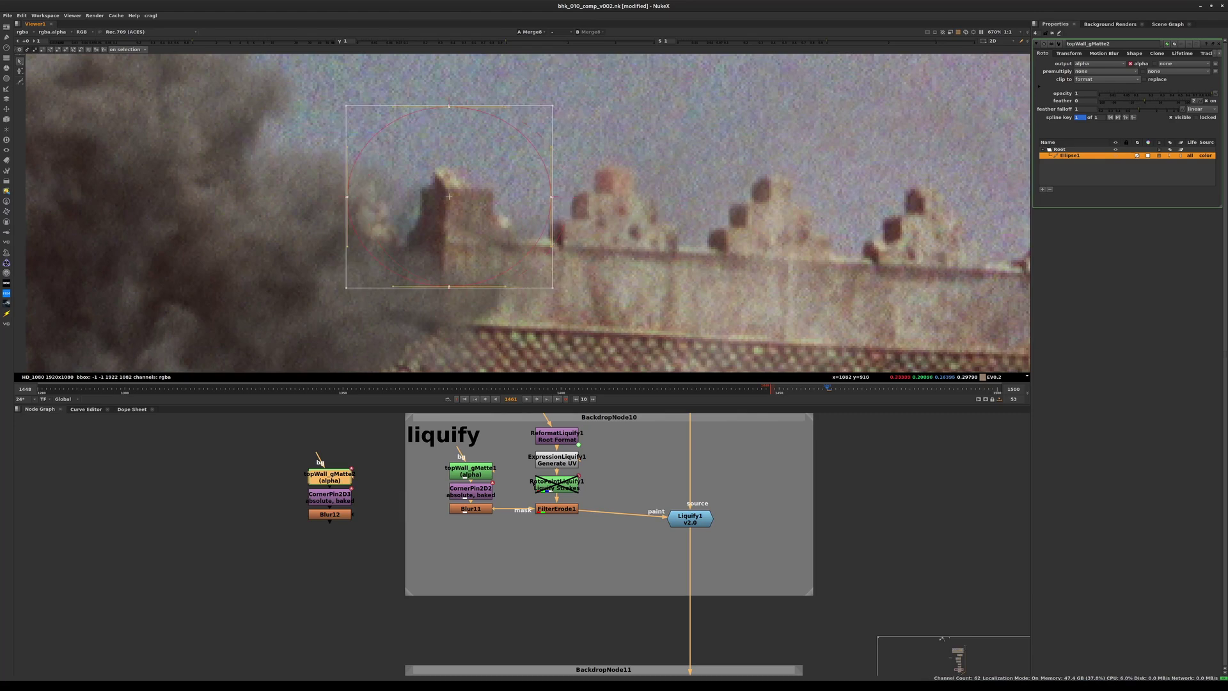
drag(553, 287, 540, 279)
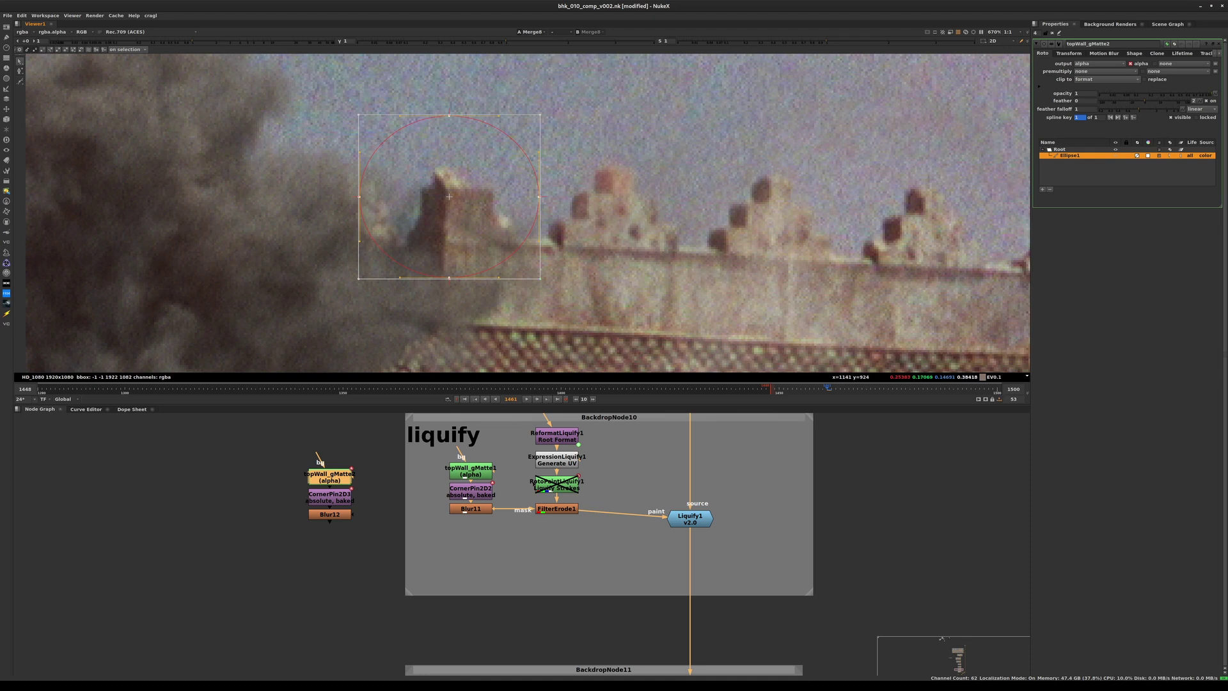
Step: Set the Blur12 size to 30 and close the copied matte's properties
double_click(329, 514)
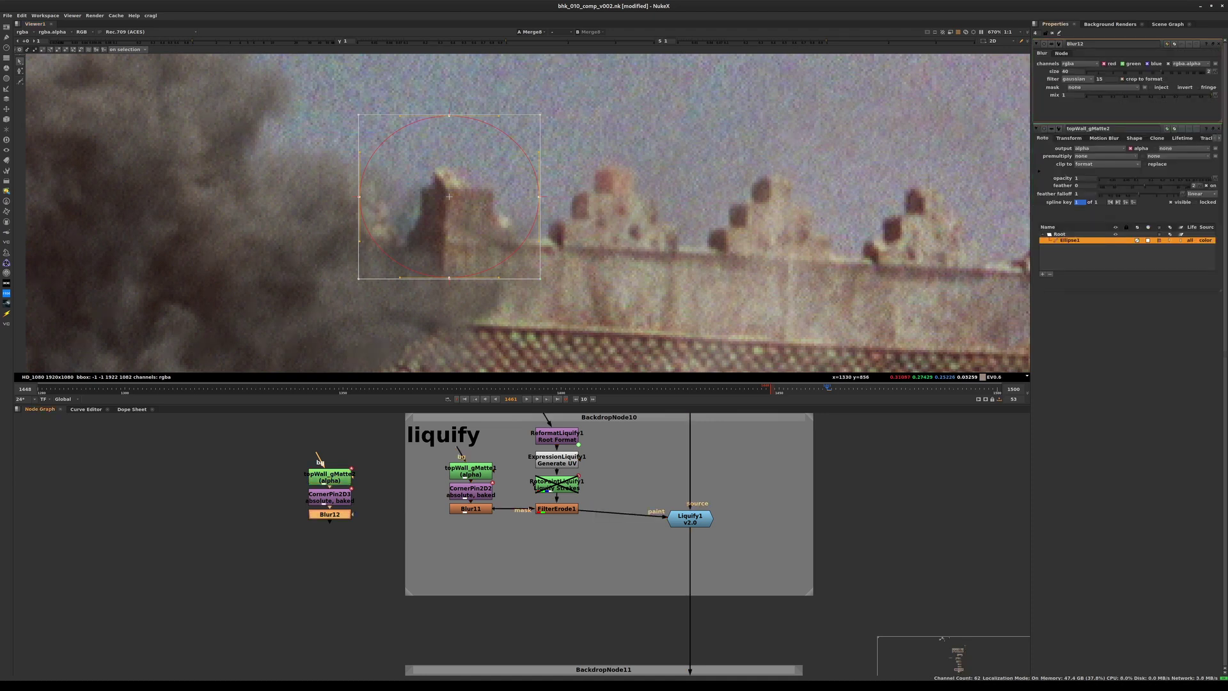
double_click(1065, 71)
text(30)
click(1218, 128)
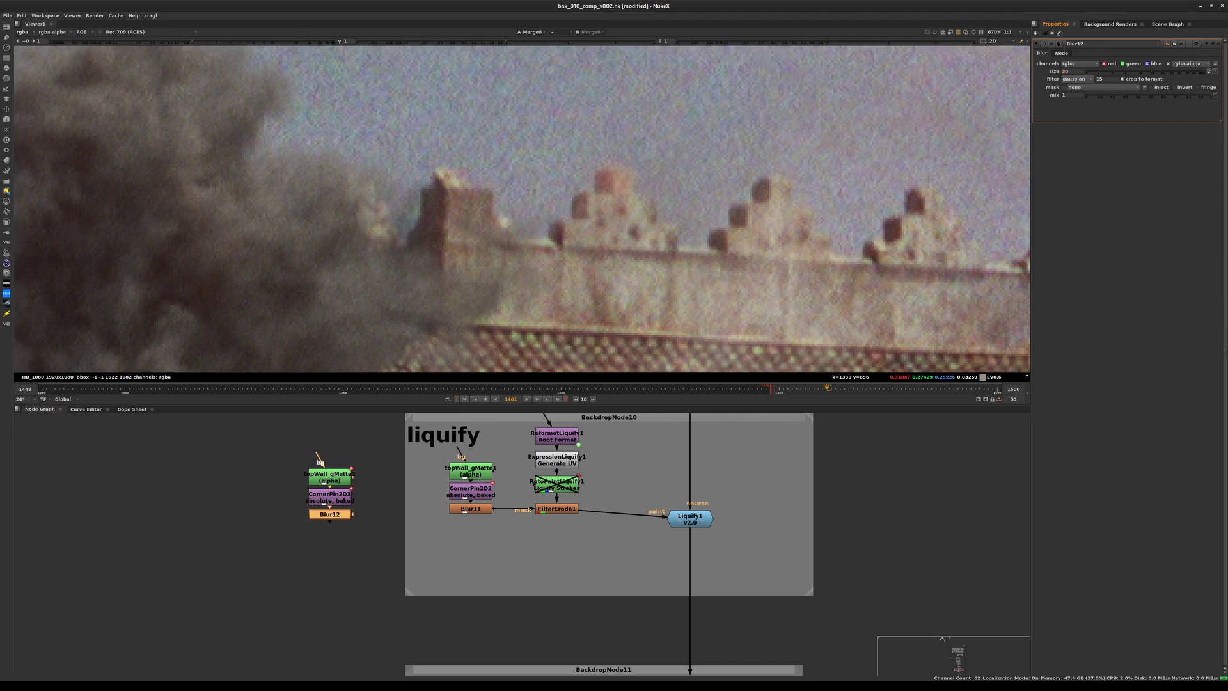
Step: Insert a copy of FilterErode1 before Liquify1, mask it with Blur12, open its properties, and realign Liquify1 with it
drag(690, 519, 693, 508)
click(556, 509)
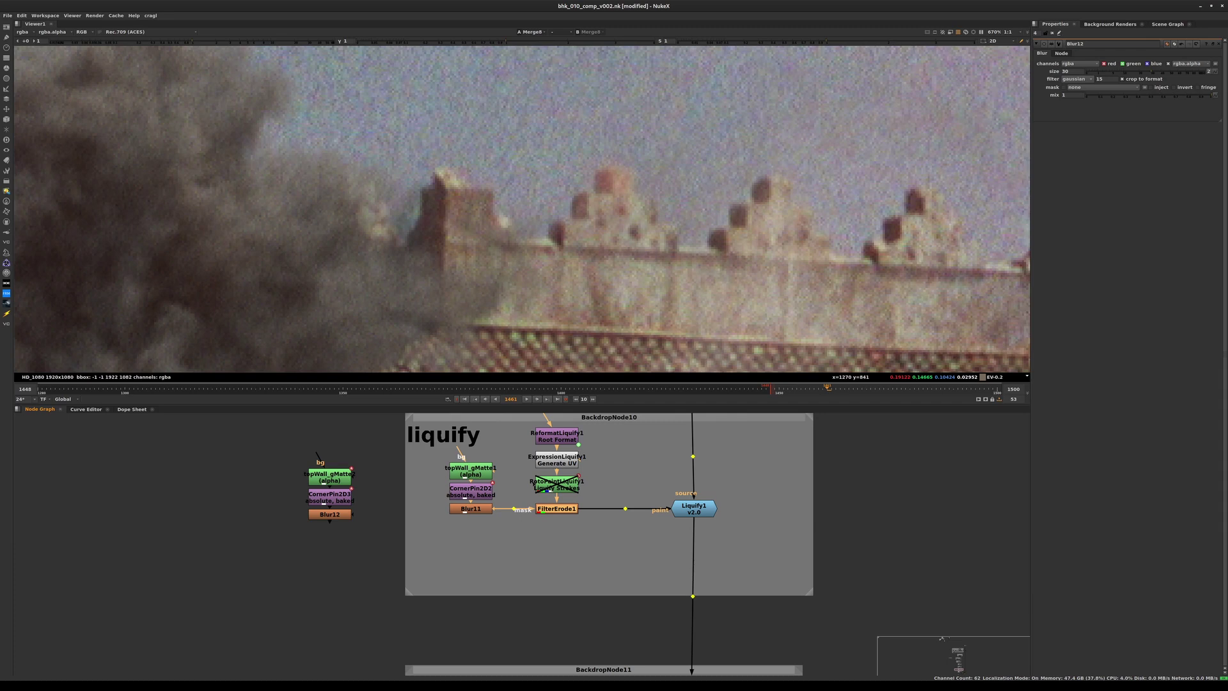
drag(329, 514, 336, 525)
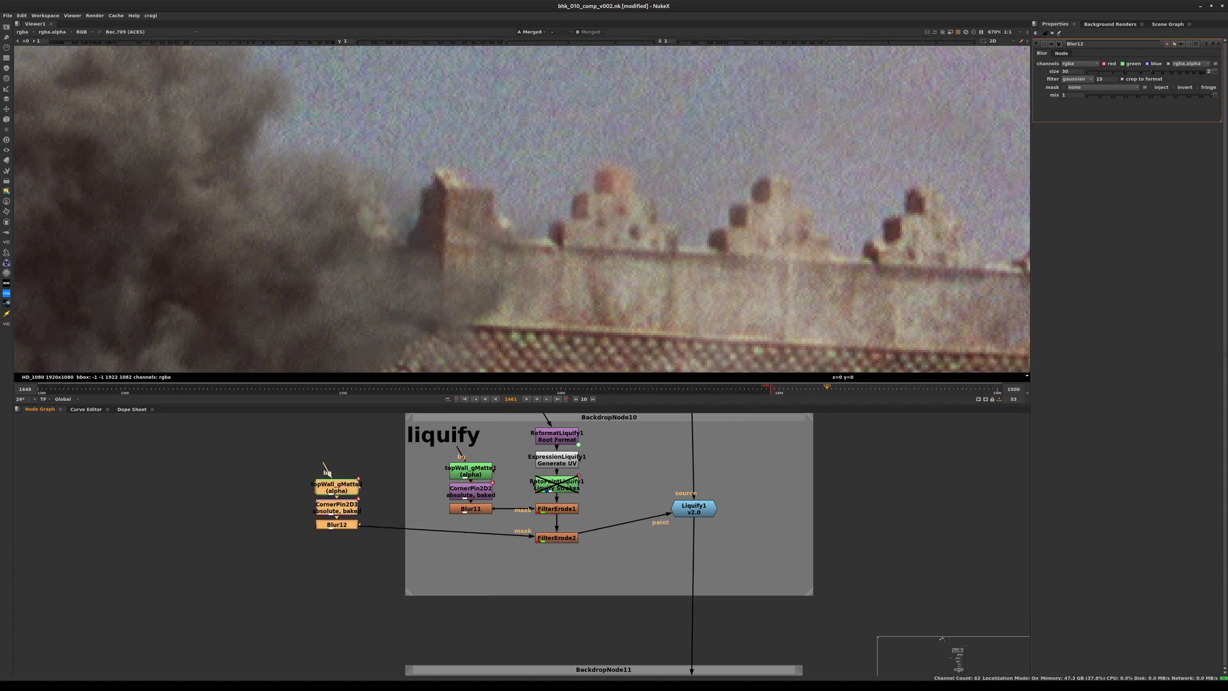
double_click(556, 538)
drag(694, 508, 690, 533)
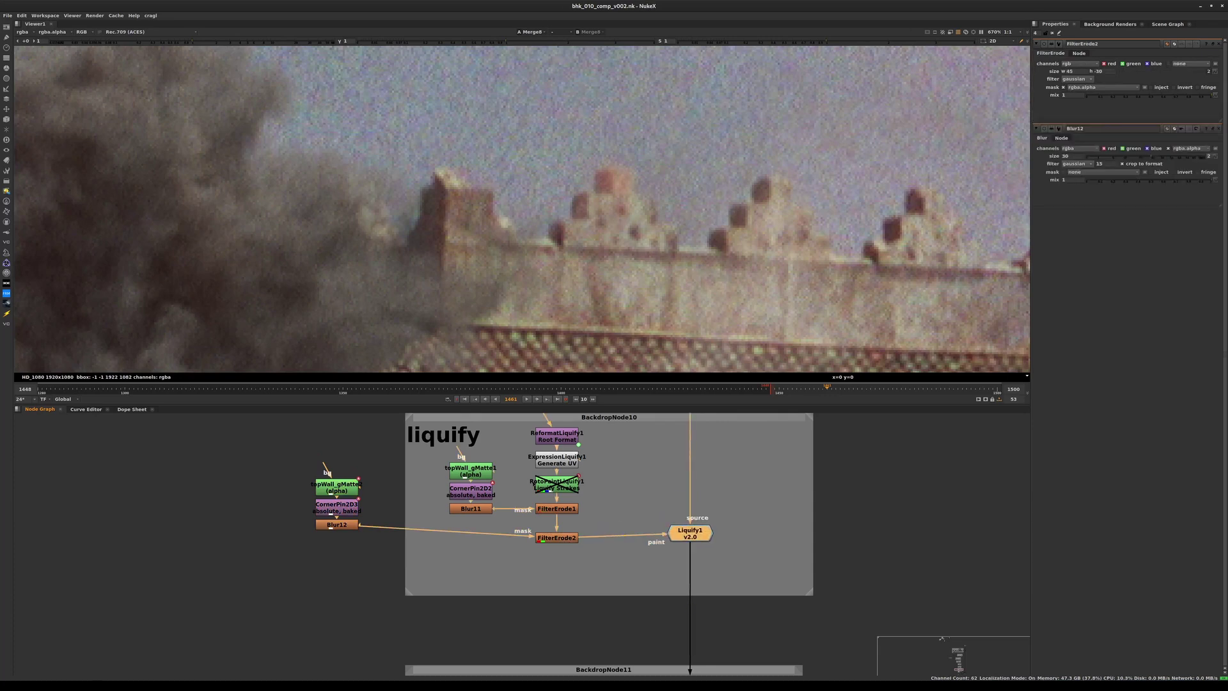
Step: Go to frame 1472 and toggle FilterErode2 off and on to compare the smoke around the corner tower
scroll(753, 506, down, 3)
middle_drag(753, 506, 456, 433)
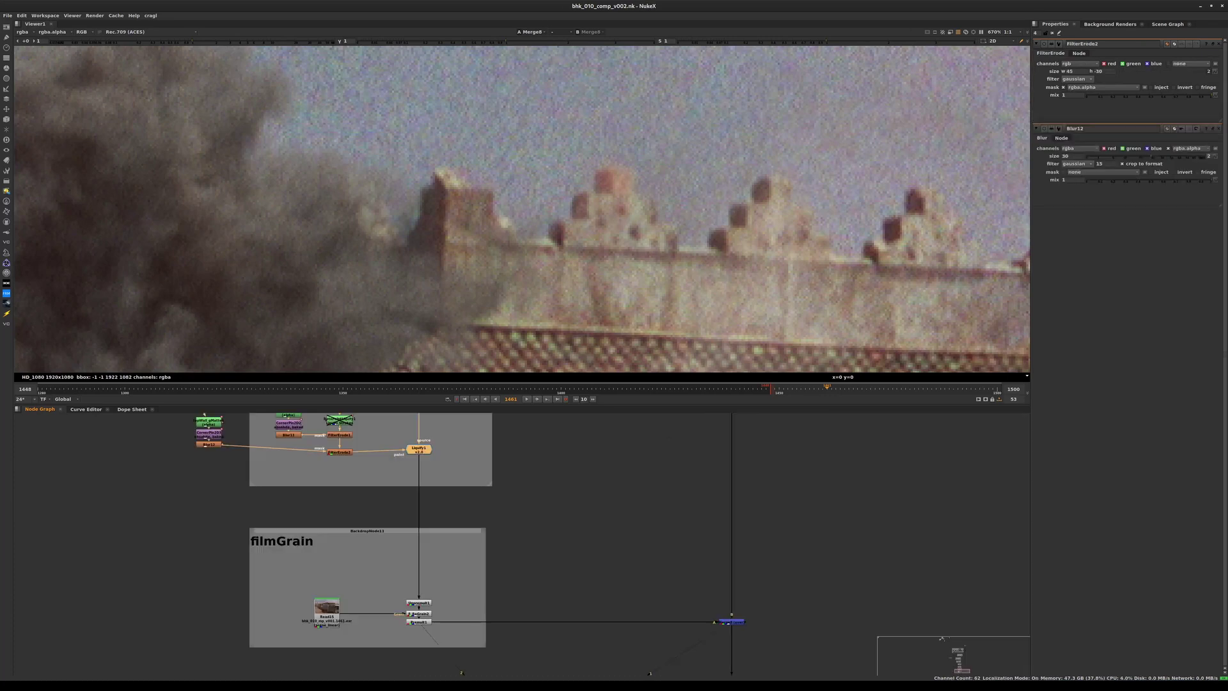
scroll(737, 625, down, 3)
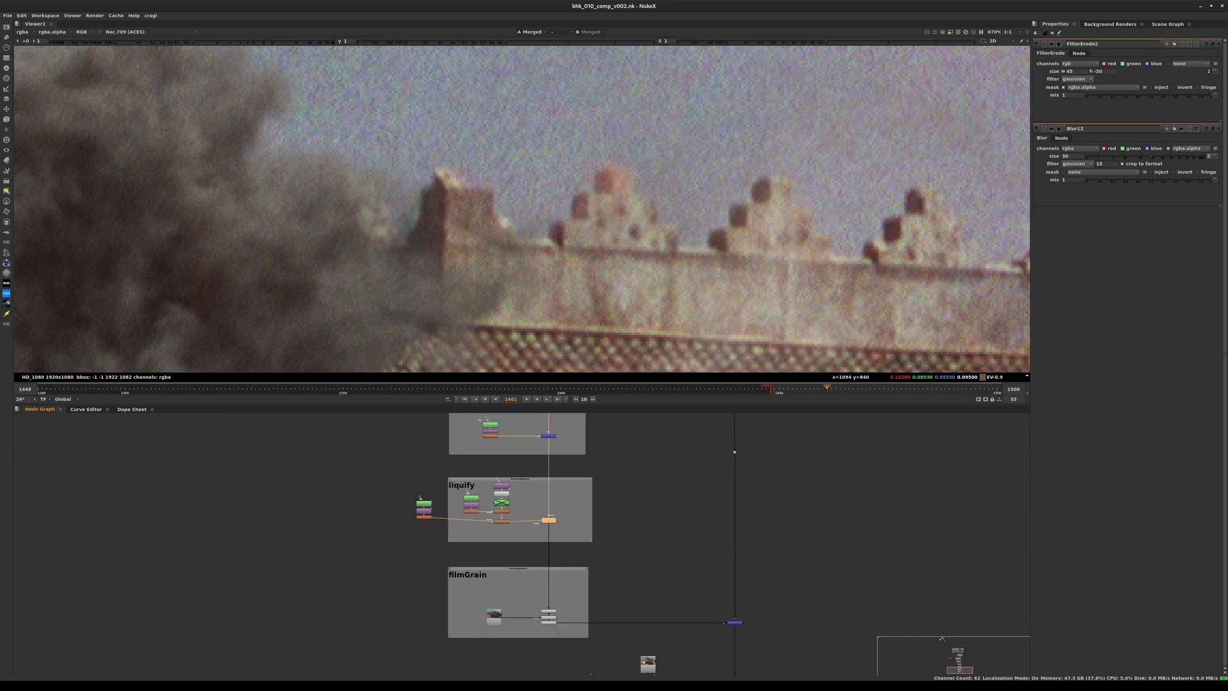
middle_drag(737, 626, 596, 500)
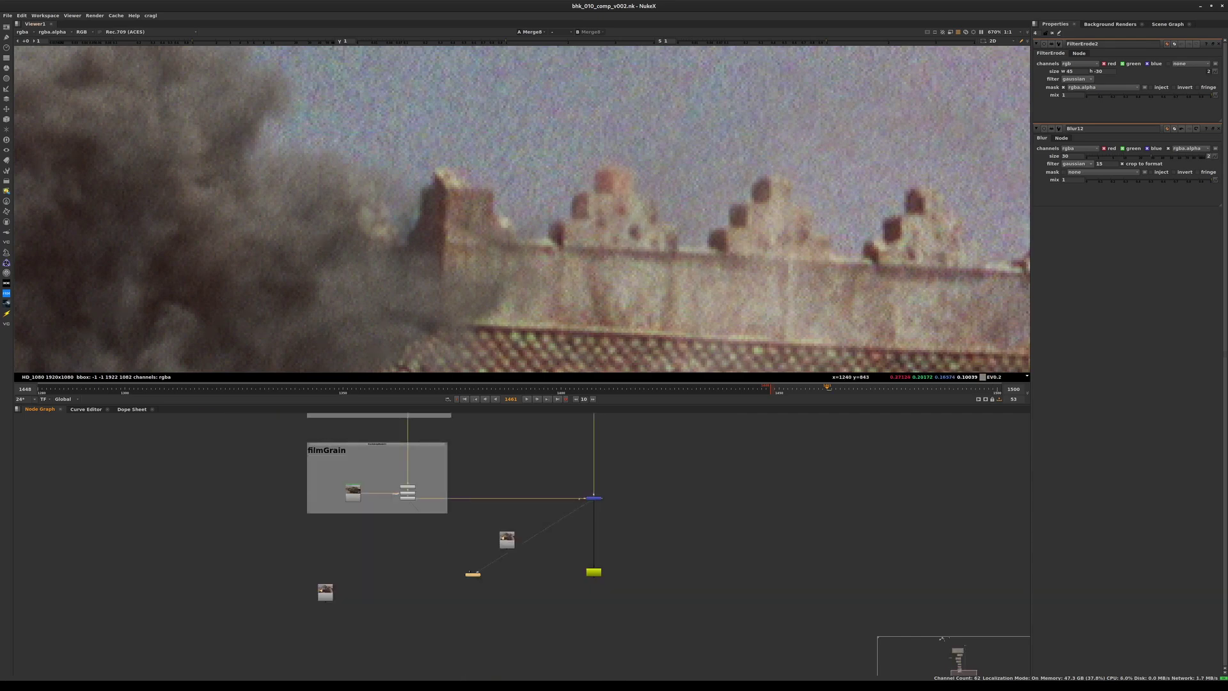
click(880, 387)
middle_drag(566, 277, 802, 203)
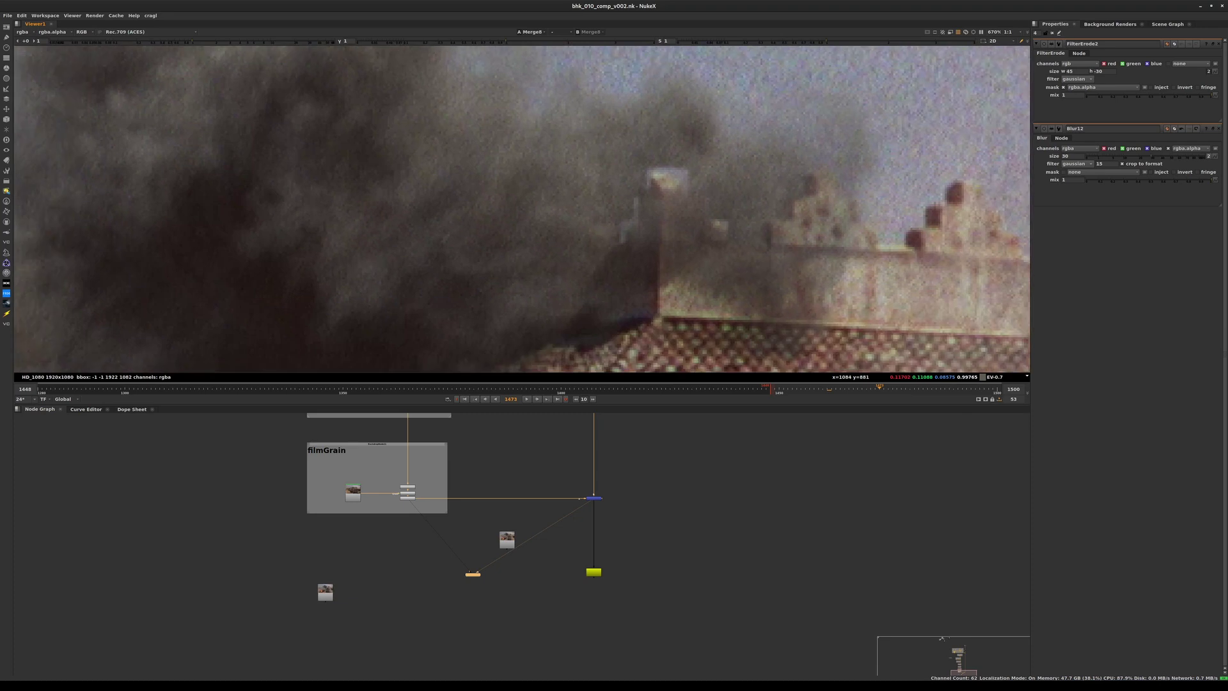
middle_drag(646, 224, 646, 254)
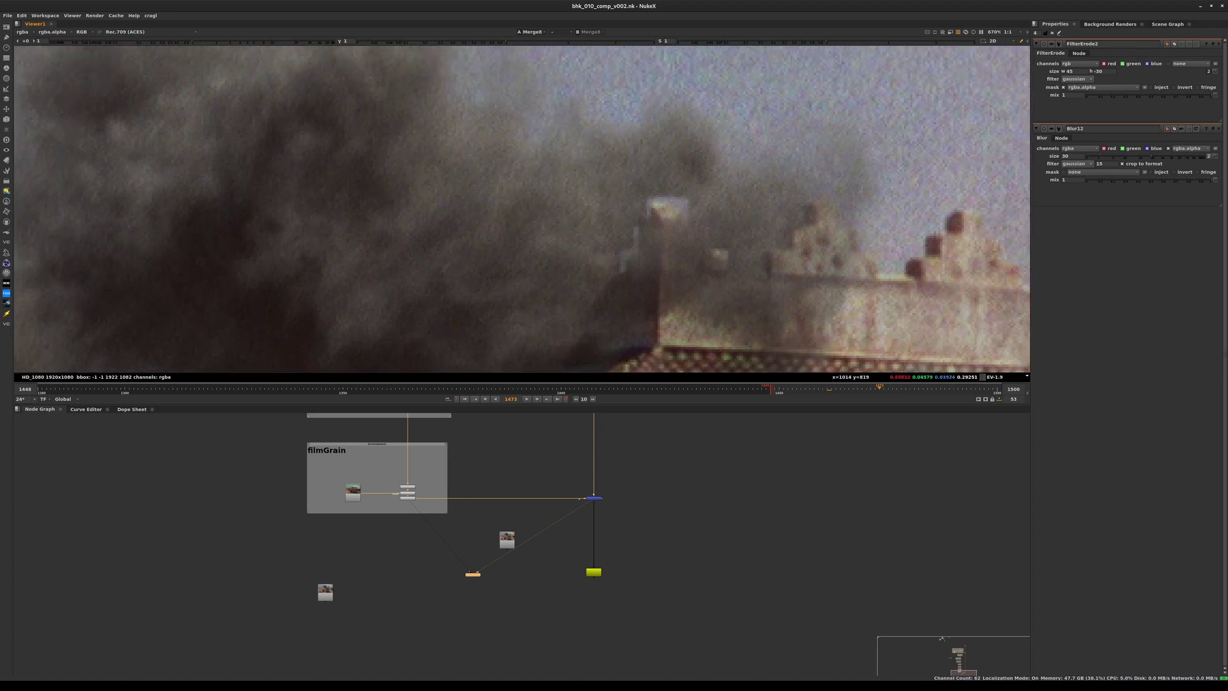
middle_drag(397, 435, 477, 640)
scroll(477, 640, up, 3)
key(d)
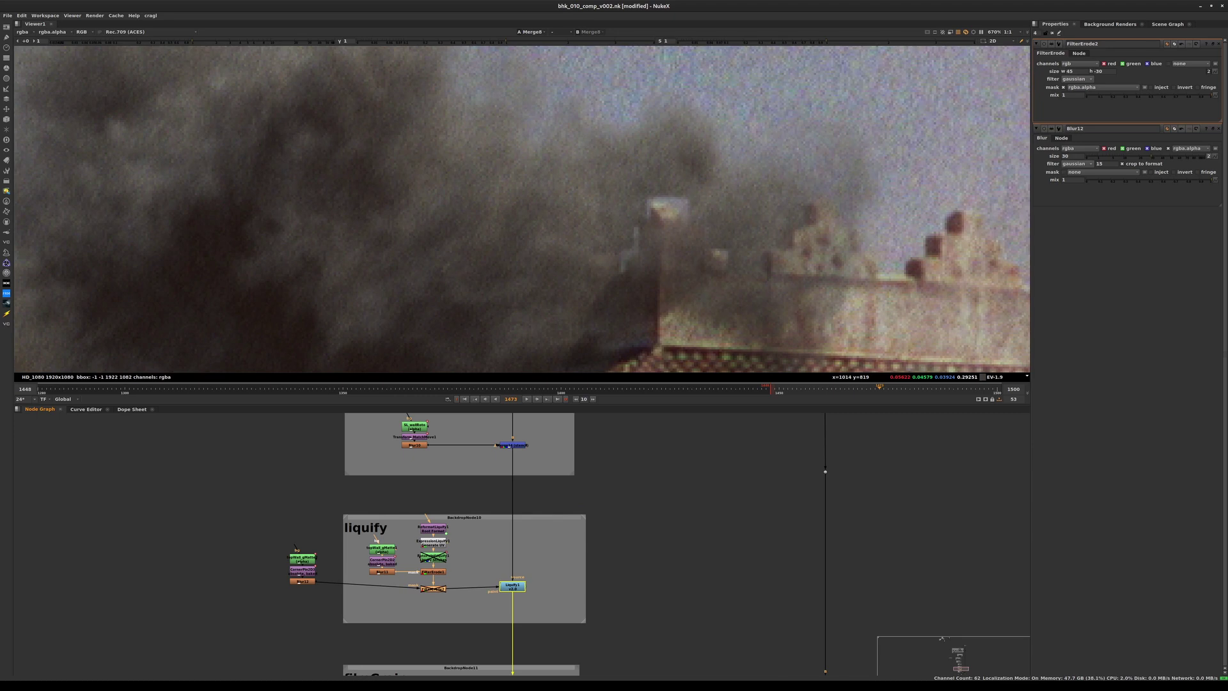
key(d)
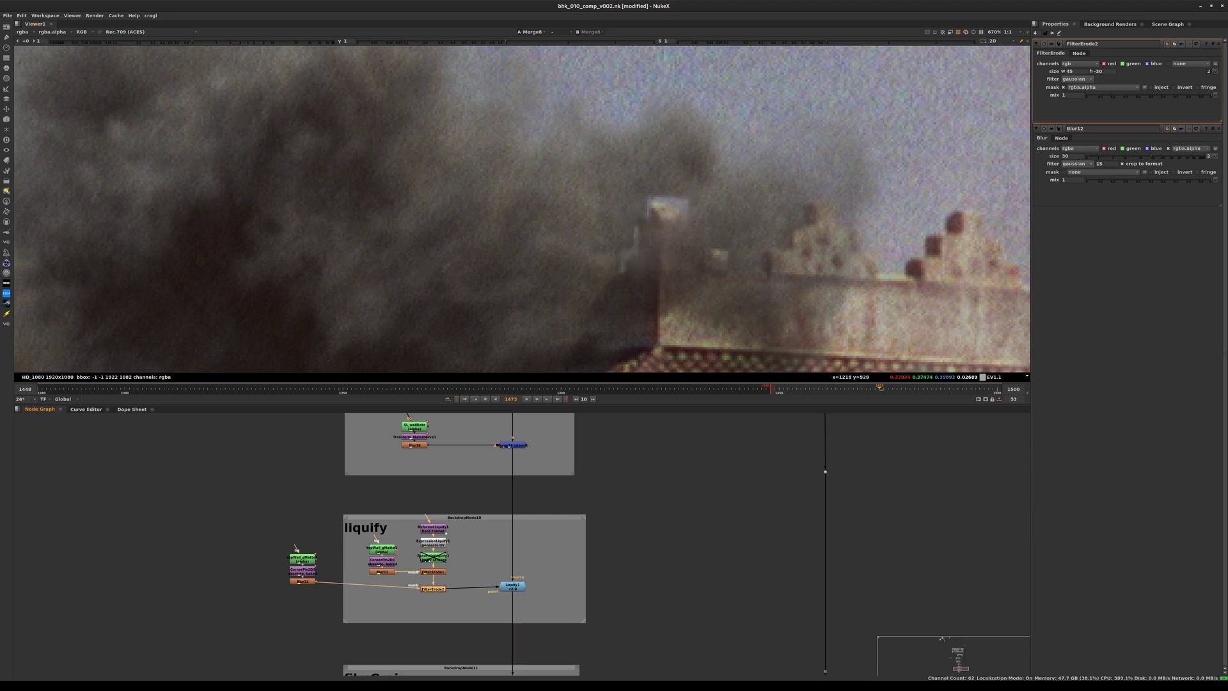
Step: Set FilterErode2's height to -40, increase its width by one tens step, and save the script
click(1095, 71)
key(Down)
key(Down)
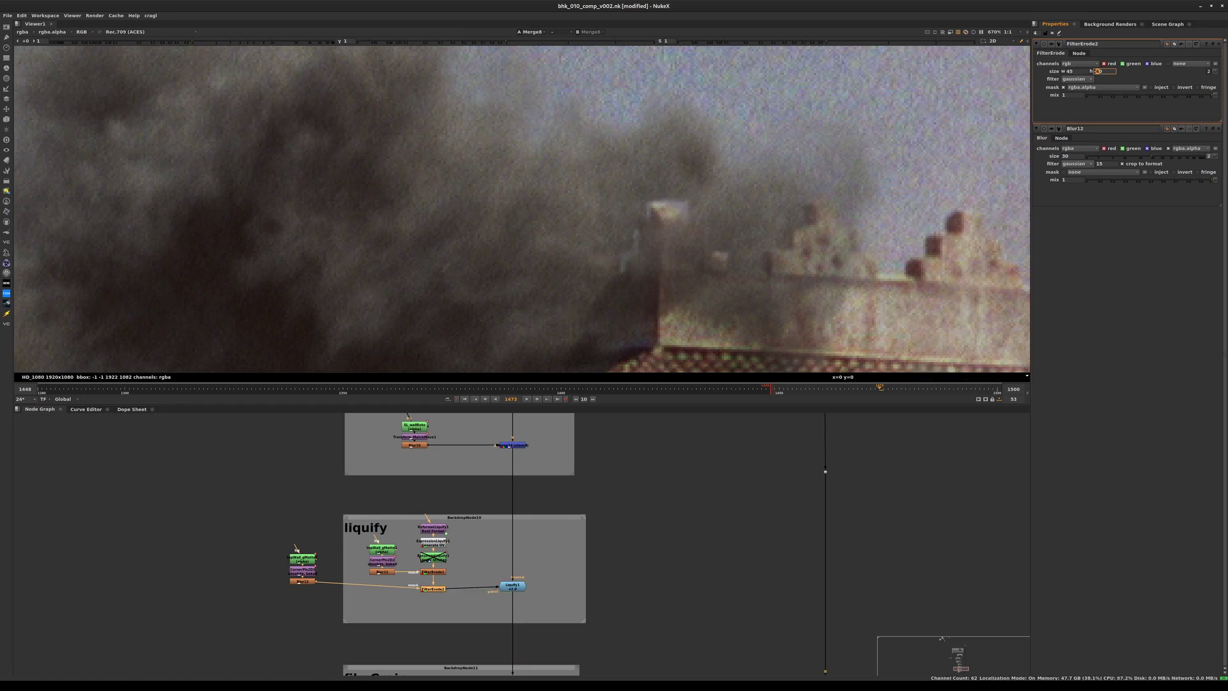
click(1071, 71)
key(Up)
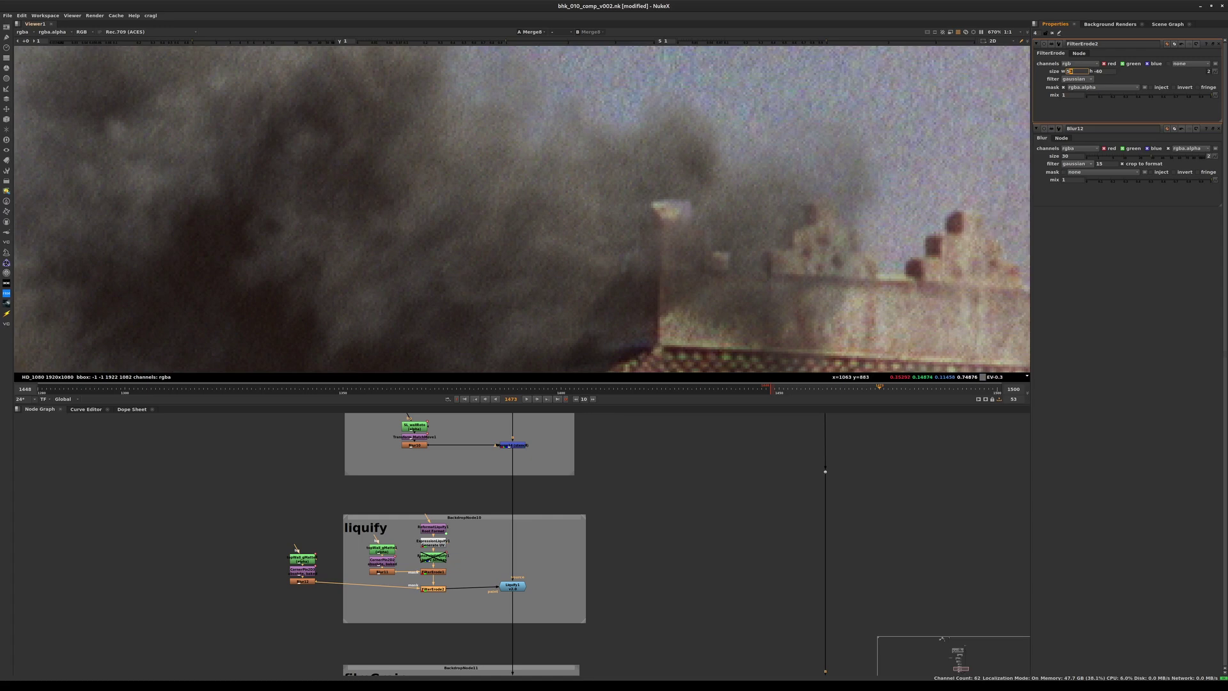
scroll(702, 238, down, 2)
key(ctrl+s)
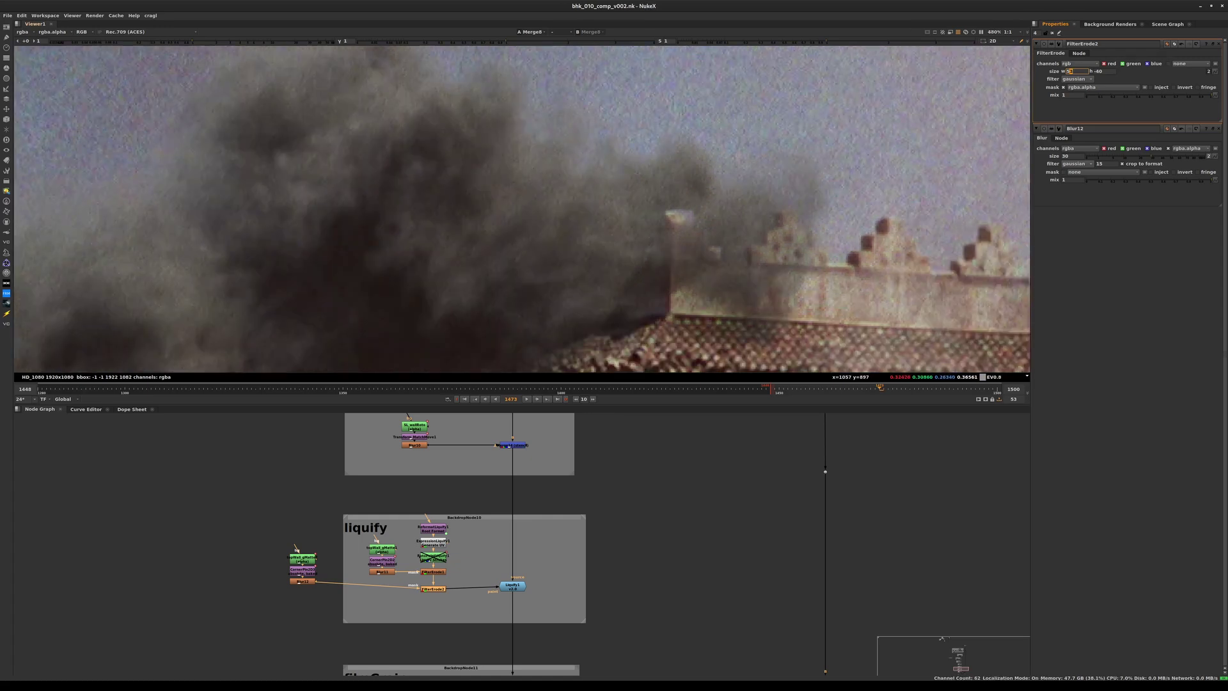
Step: Refine FilterErode2's size to a width of 50 and a height of -47 while checking the corner tower
scroll(736, 271, up, 2)
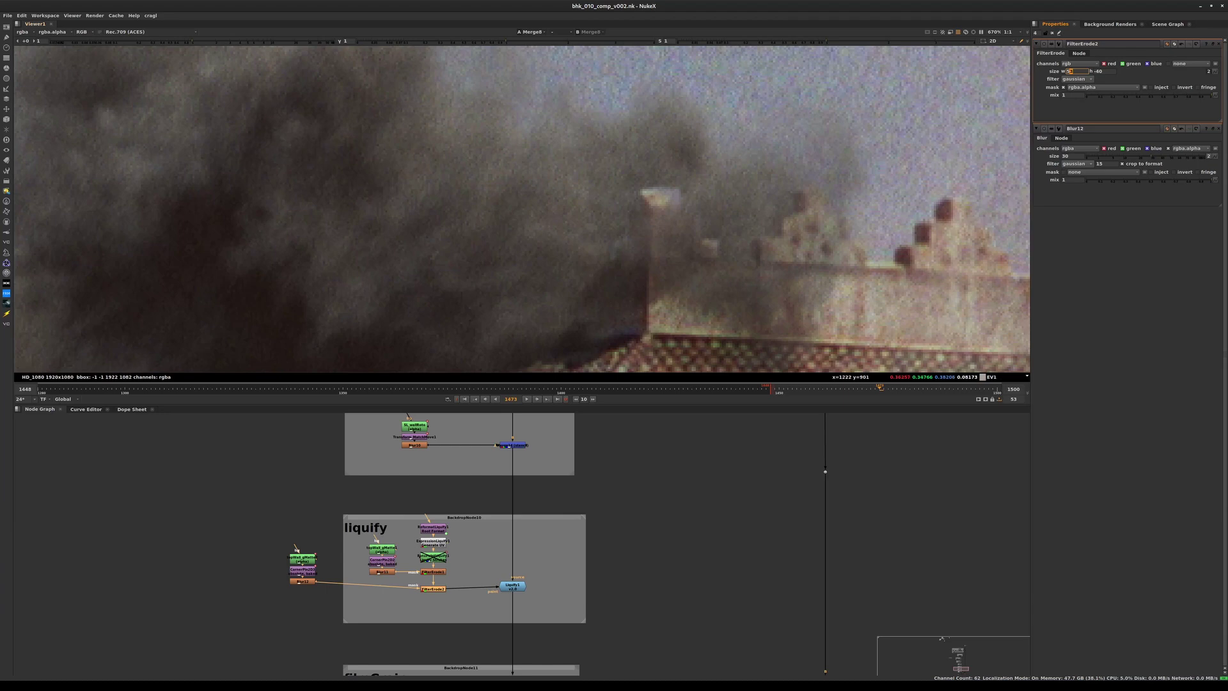
text(3)
key(Tab)
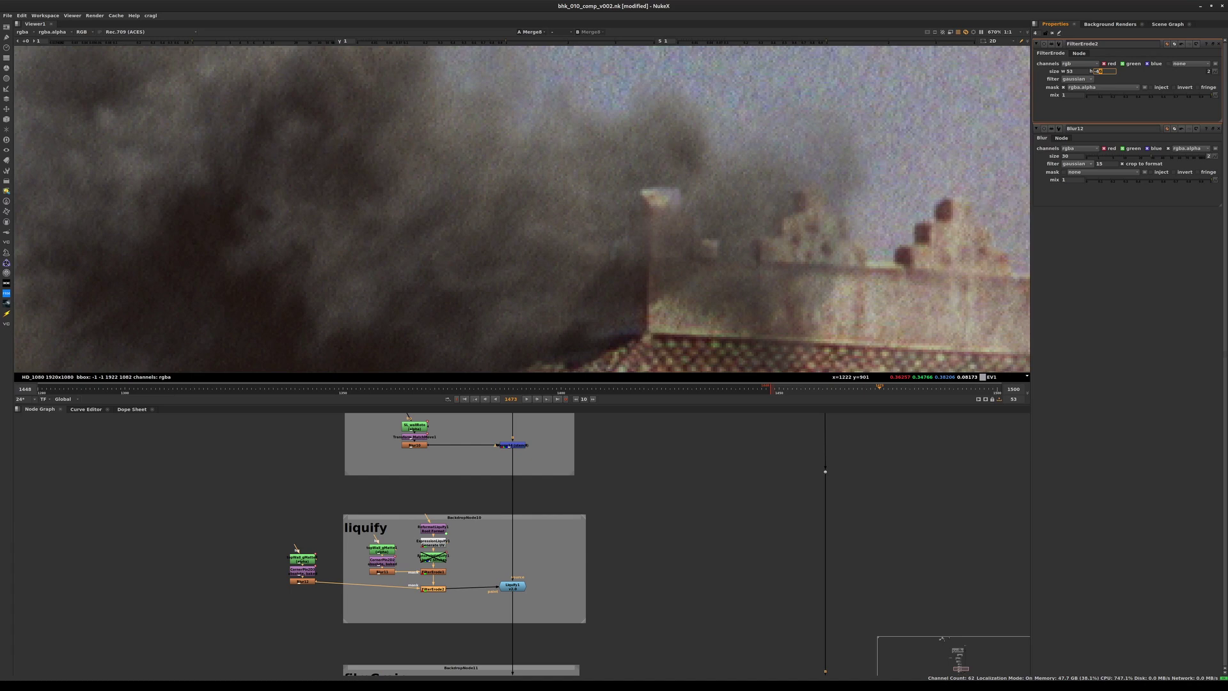
text(-47)
key(Tab)
text(50)
key(Tab)
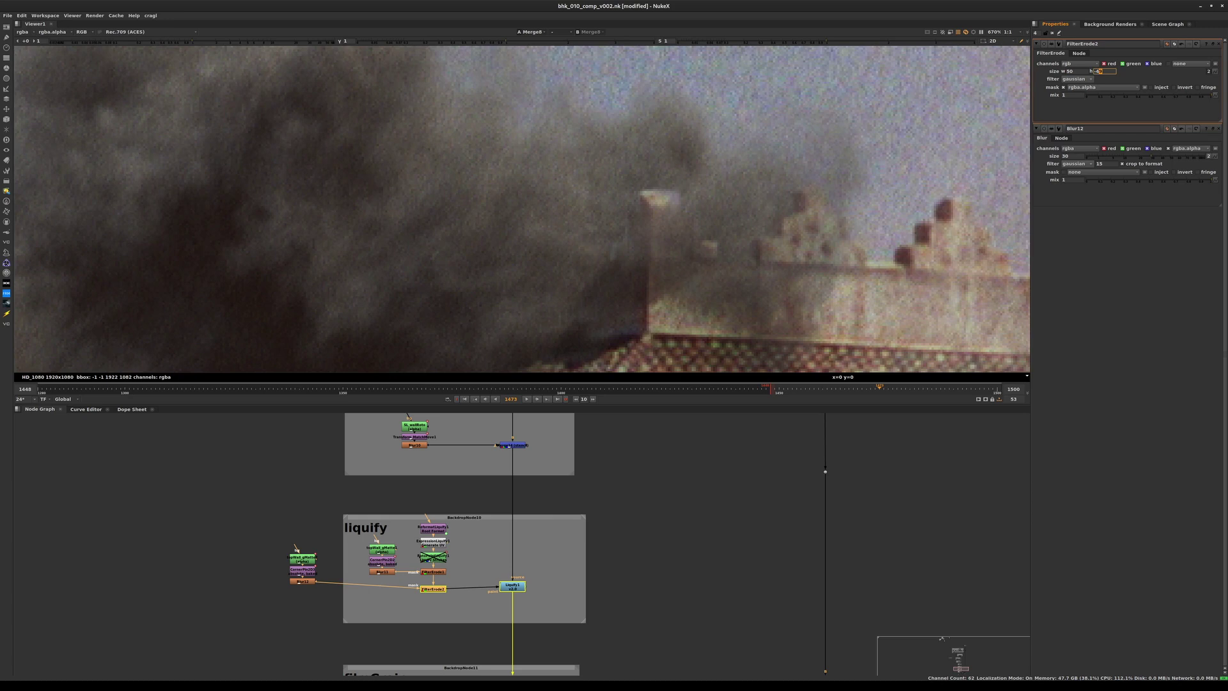
Step: Move the Blur12 matte branch aside and shift the liquify and filmGrain groups with all nodes below them further down the graph
drag(237, 532, 342, 618)
drag(302, 570, 282, 581)
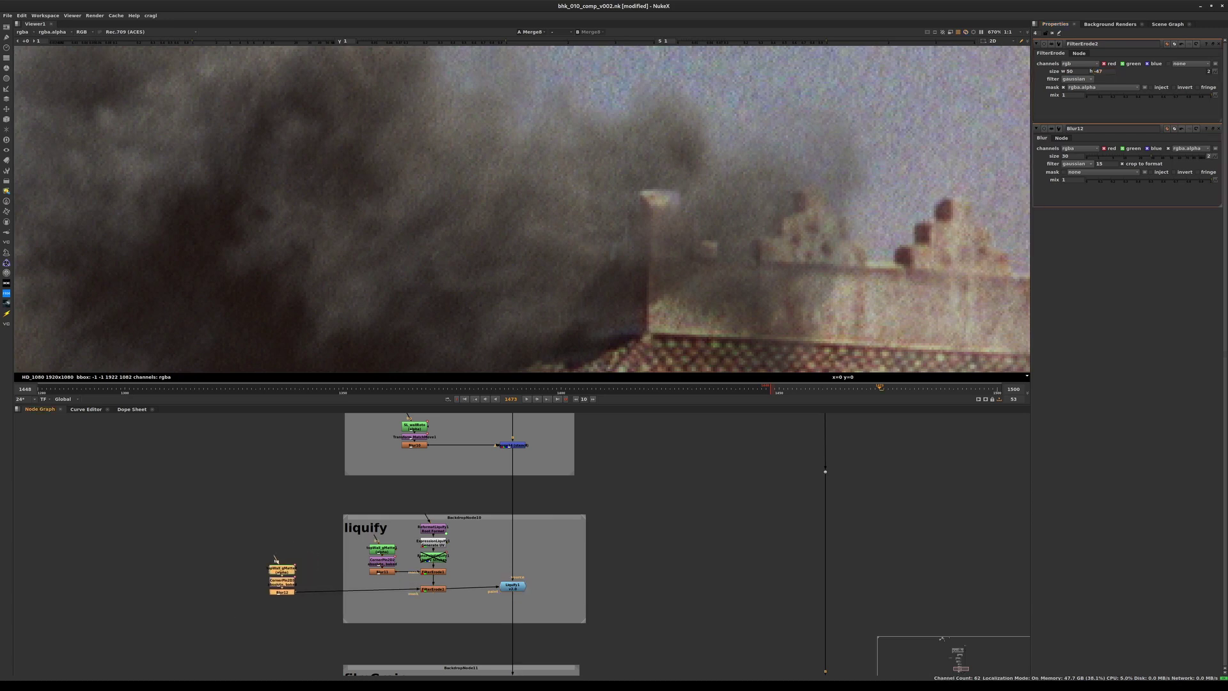
scroll(558, 517, down, 3)
drag(319, 493, 894, 675)
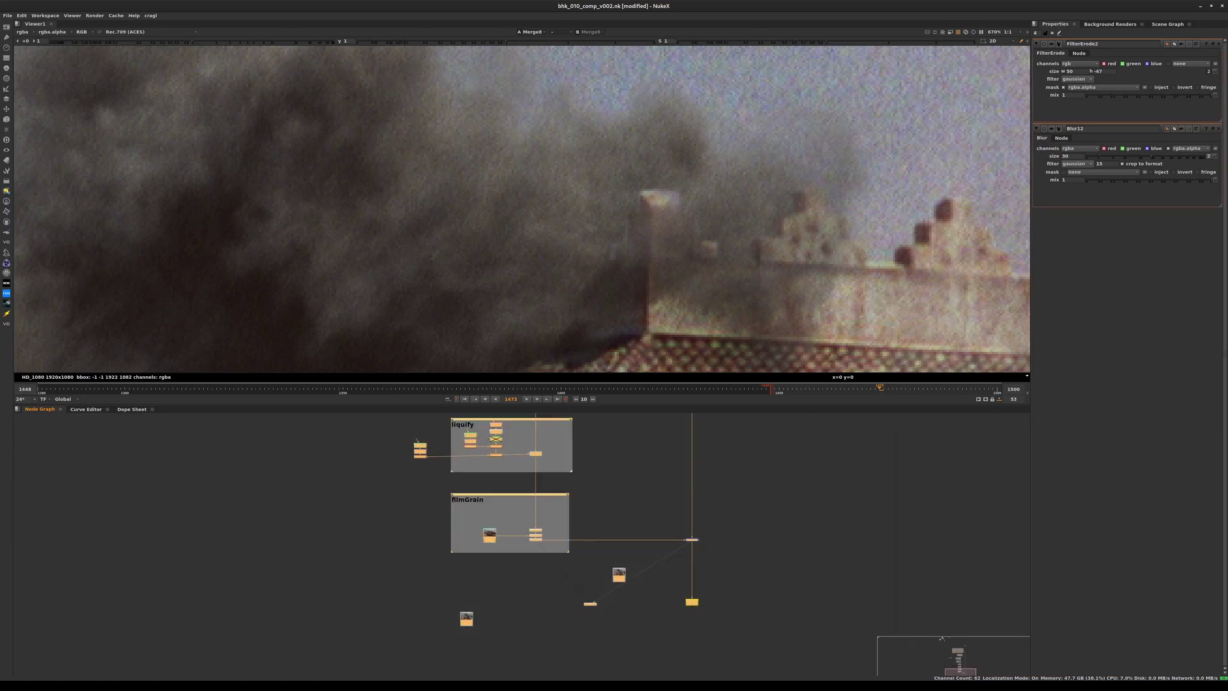
drag(518, 494, 519, 573)
scroll(439, 522, up, 5)
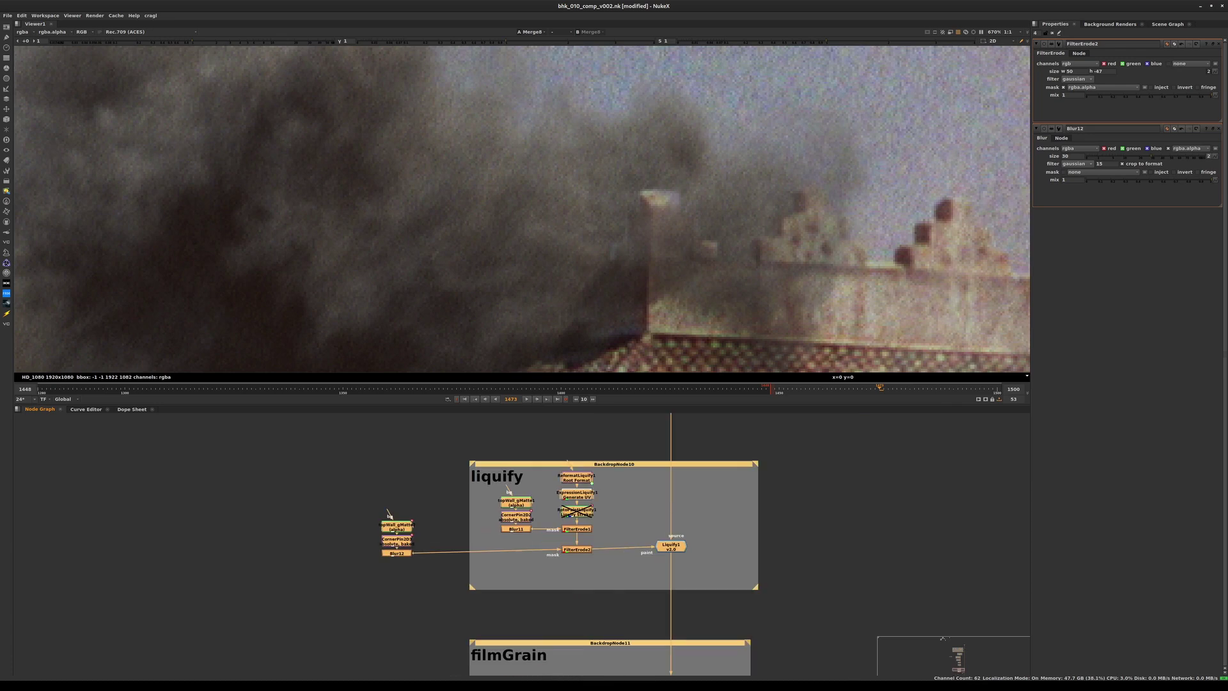
Step: Reposition the Blur12 matte branch so that Blur12 lines up horizontally with FilterErode2
drag(279, 491, 432, 599)
scroll(427, 569, up, 3)
drag(377, 542, 403, 535)
click(416, 585)
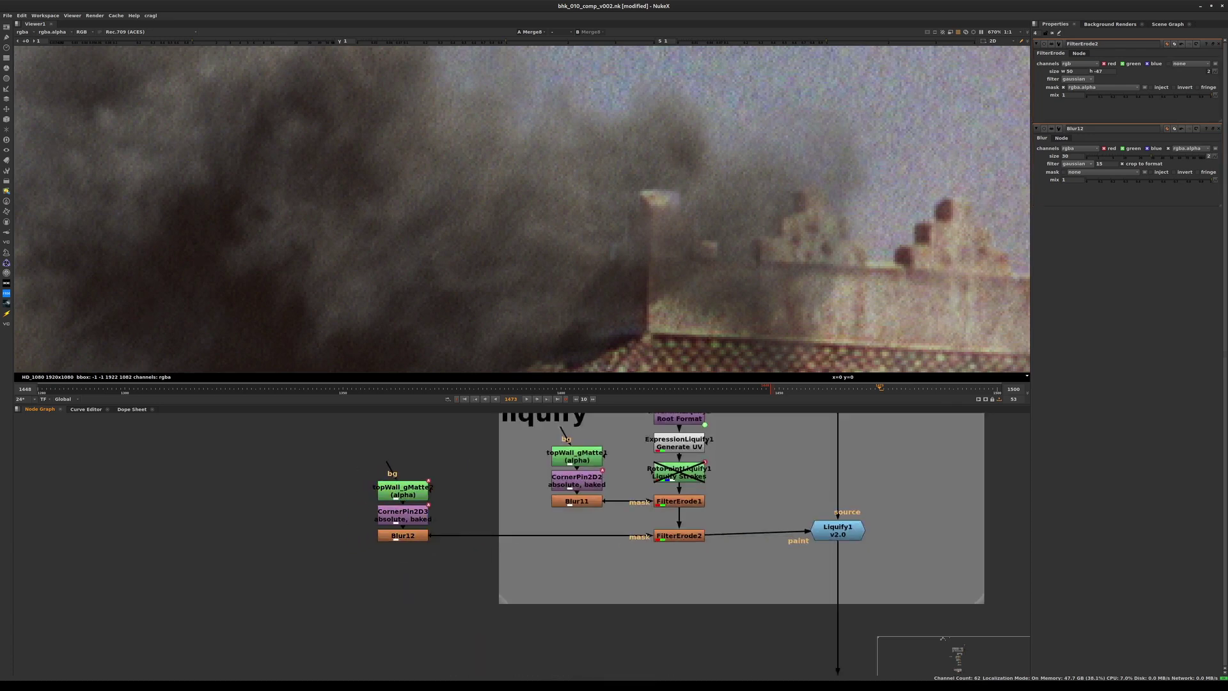
Step: View the Blur12 matte and the output of the wallRoto merge to inspect the smoke at the corner tower
click(403, 535)
key(1)
click(473, 575)
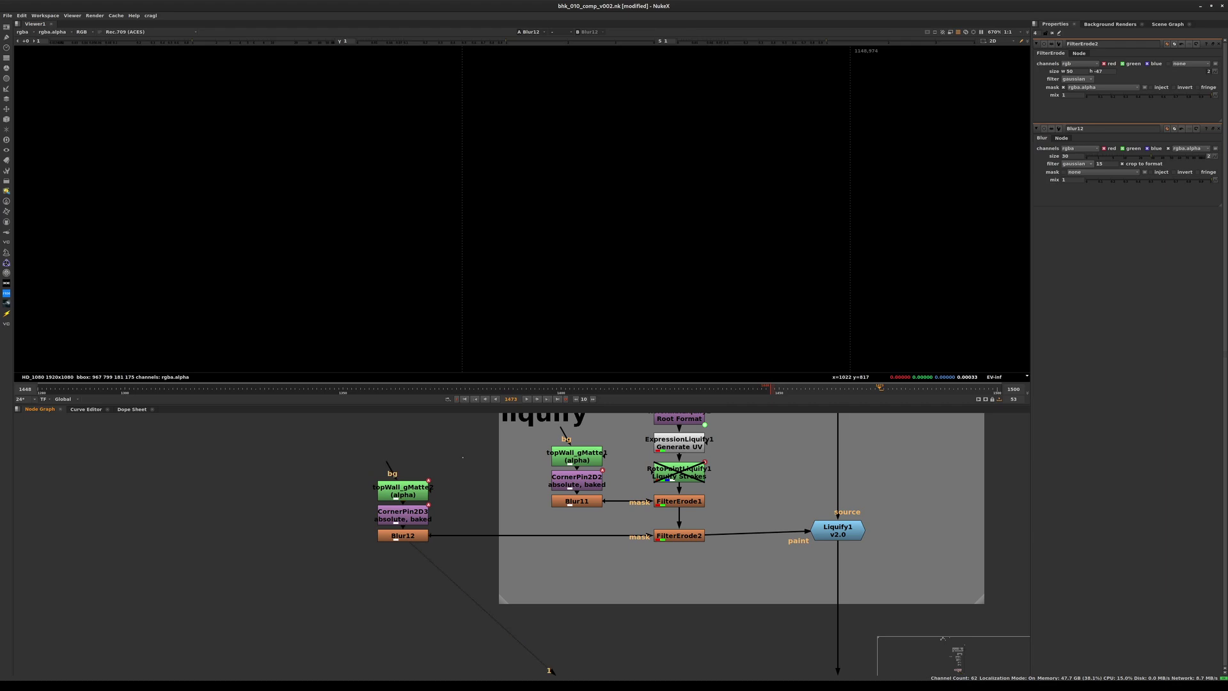
key(space)
scroll(574, 460, down, 3)
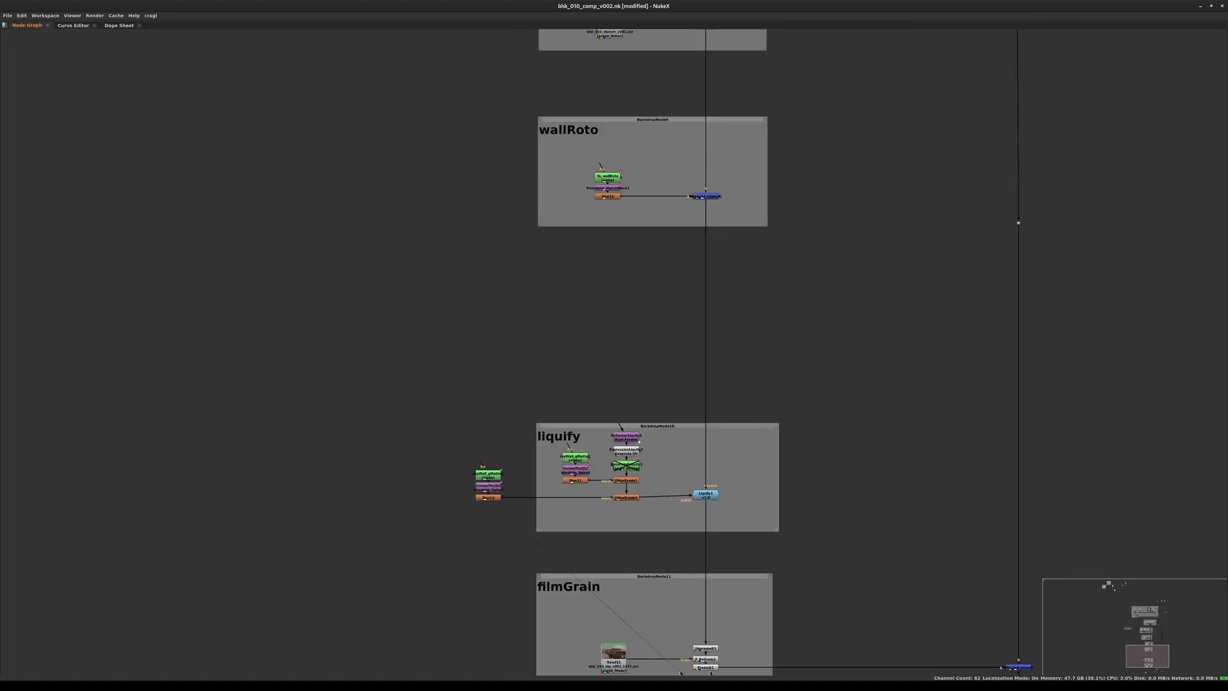
drag(765, 224, 784, 269)
click(745, 214)
click(705, 197)
drag(749, 164, 696, 206)
key(1)
key(space)
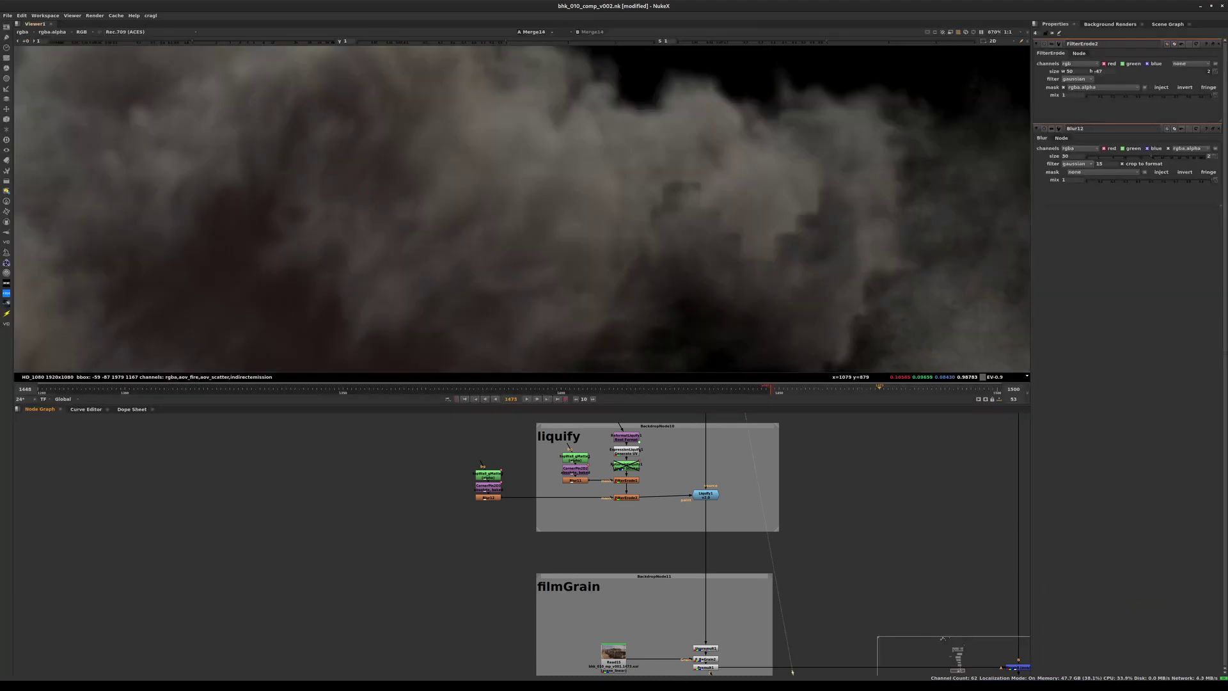
Step: Sample a colour region over the smoke, clear it, and align Liquify1 horizontally with FilterErode2
ctrl+shift+drag(597, 154, 774, 285)
ctrl+right_click(801, 303)
drag(461, 446, 519, 503)
click(519, 511)
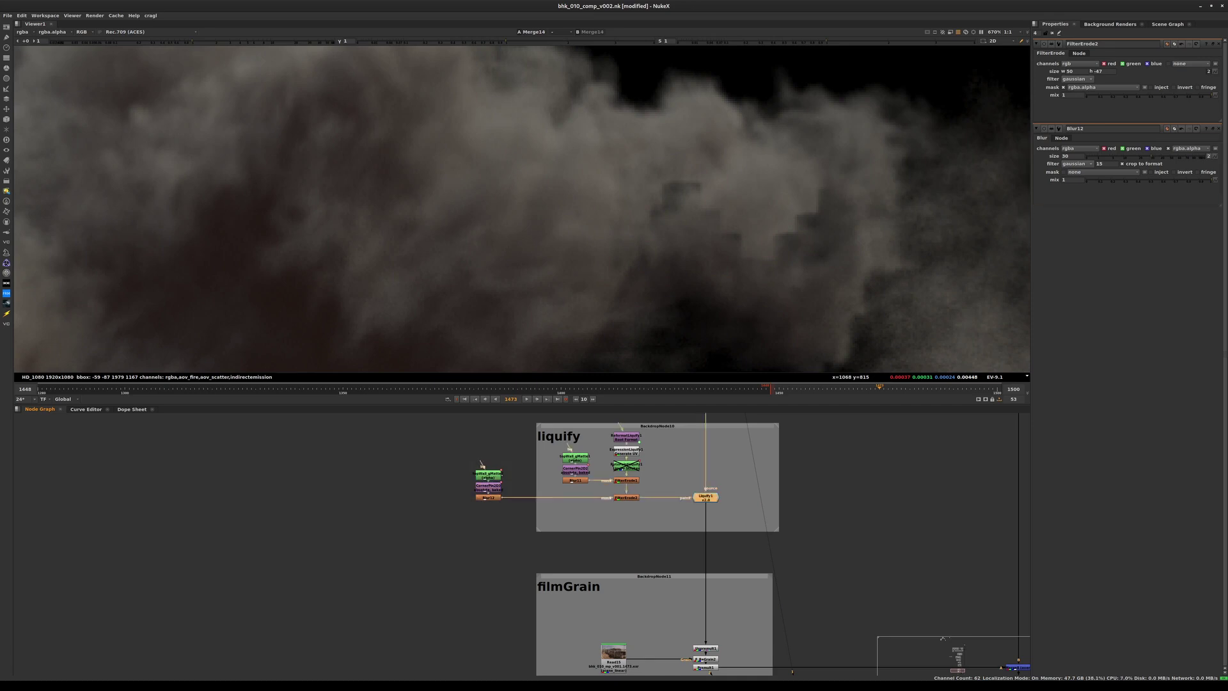
Step: View the final merge after the filmGrain group again and save the script
middle_drag(519, 512, 355, 381)
drag(769, 480, 925, 574)
key(1)
middle_drag(735, 419, 764, 687)
middle_drag(761, 512, 749, 596)
key(ctrl+s)
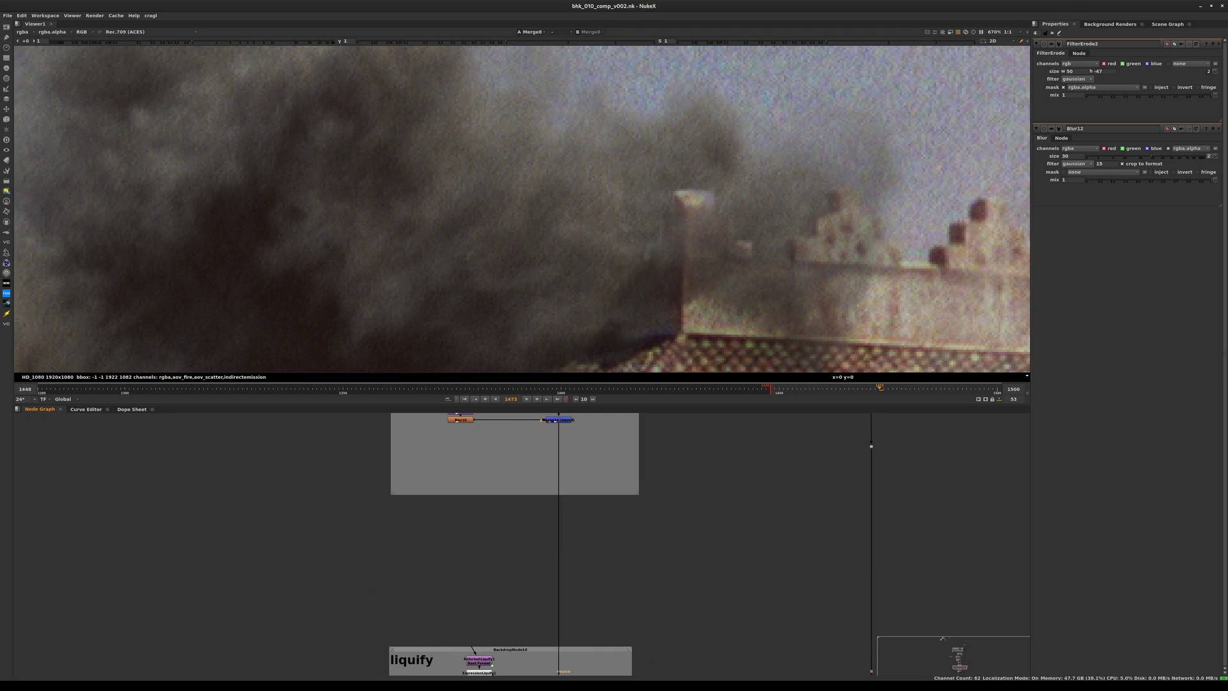
Step: Add a Blur followed by a Grade in the main pipe between the wallRoto and liquify groups and straighten them
middle_drag(703, 550, 739, 529)
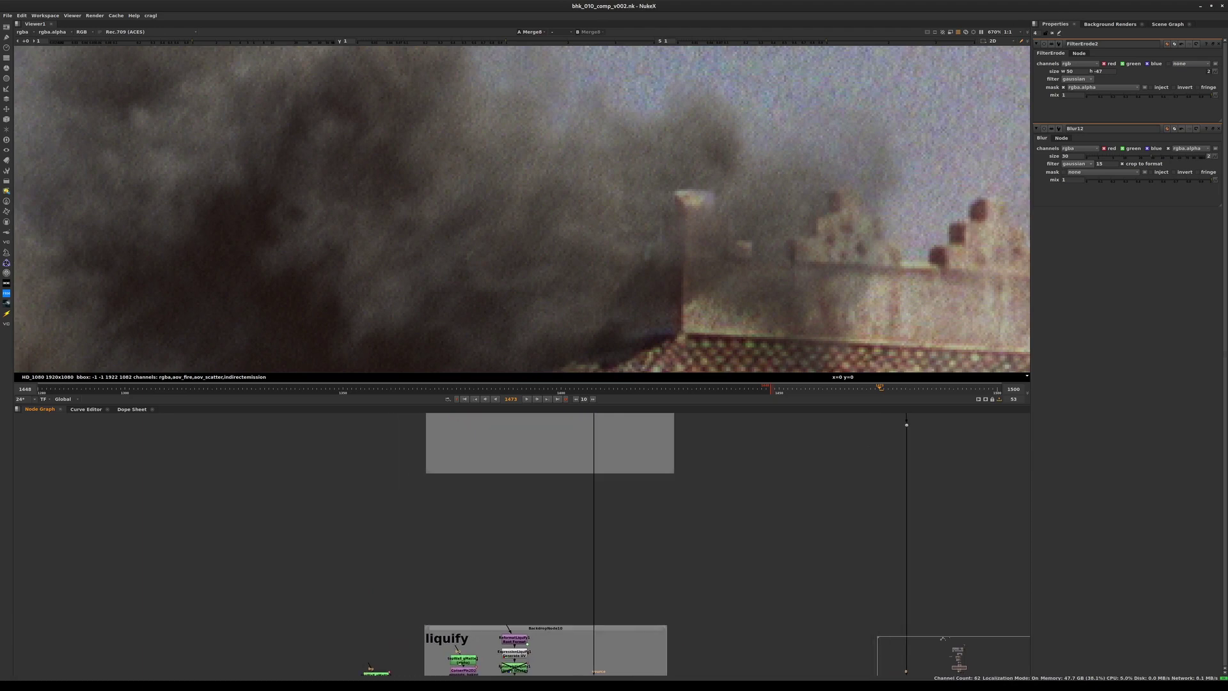
key(b)
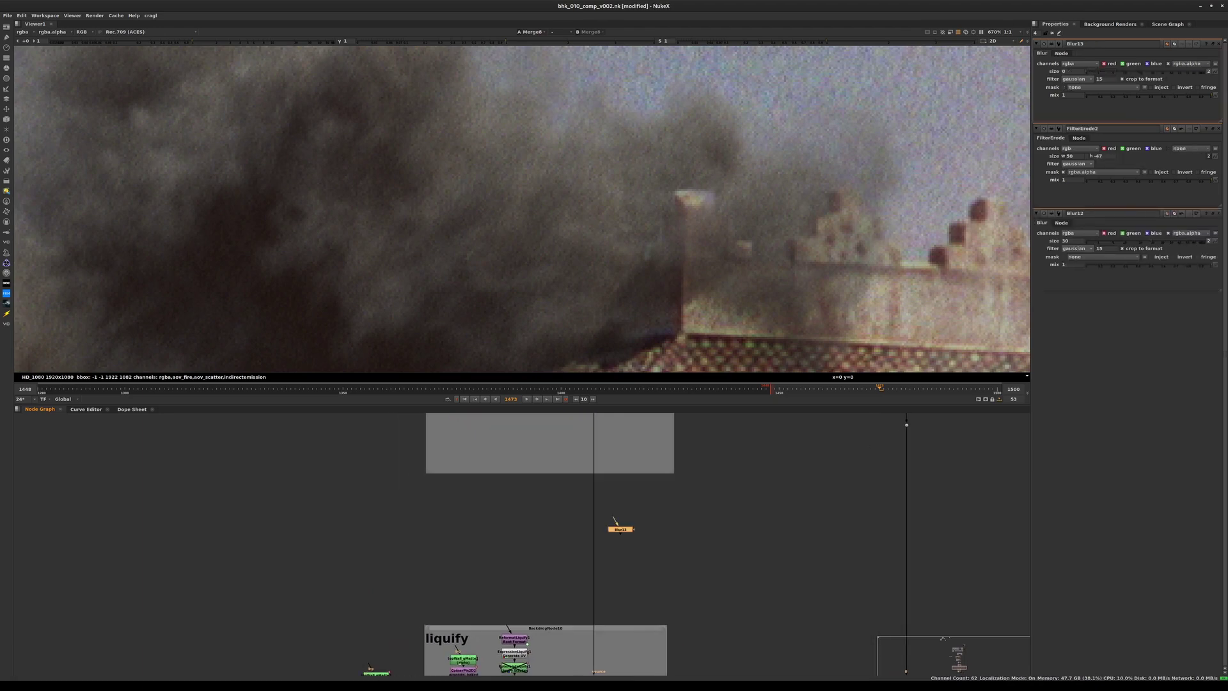
key(g)
drag(614, 519, 614, 455)
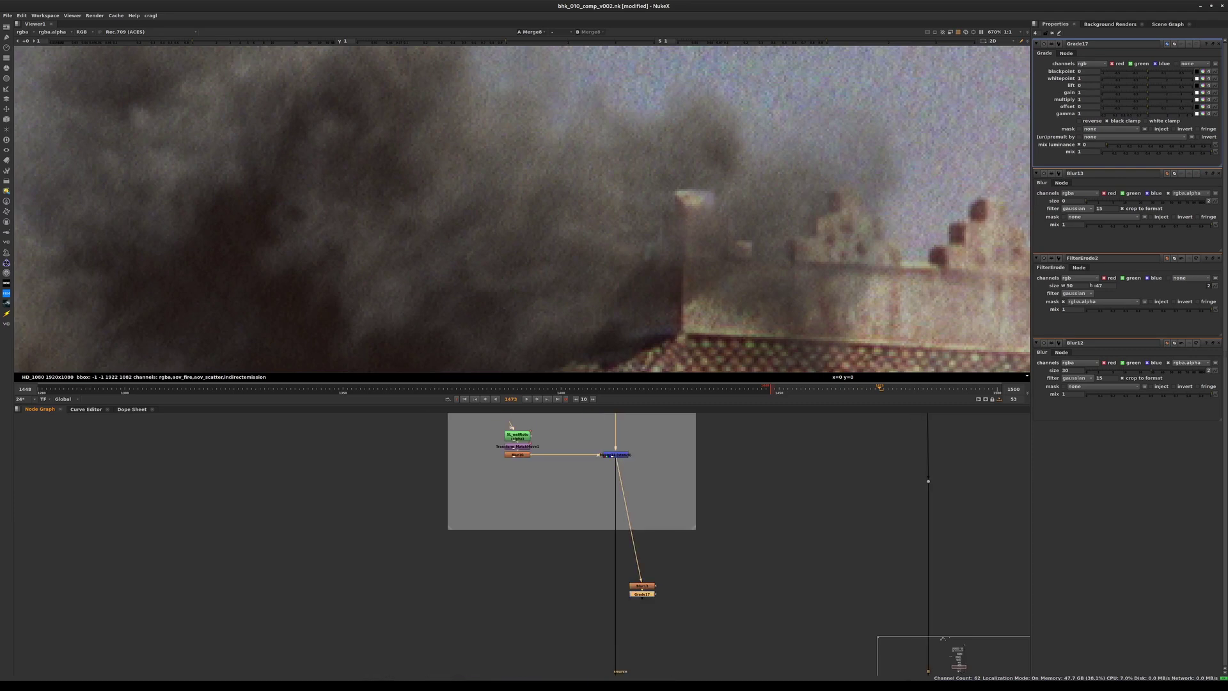
scroll(621, 458, down, 3)
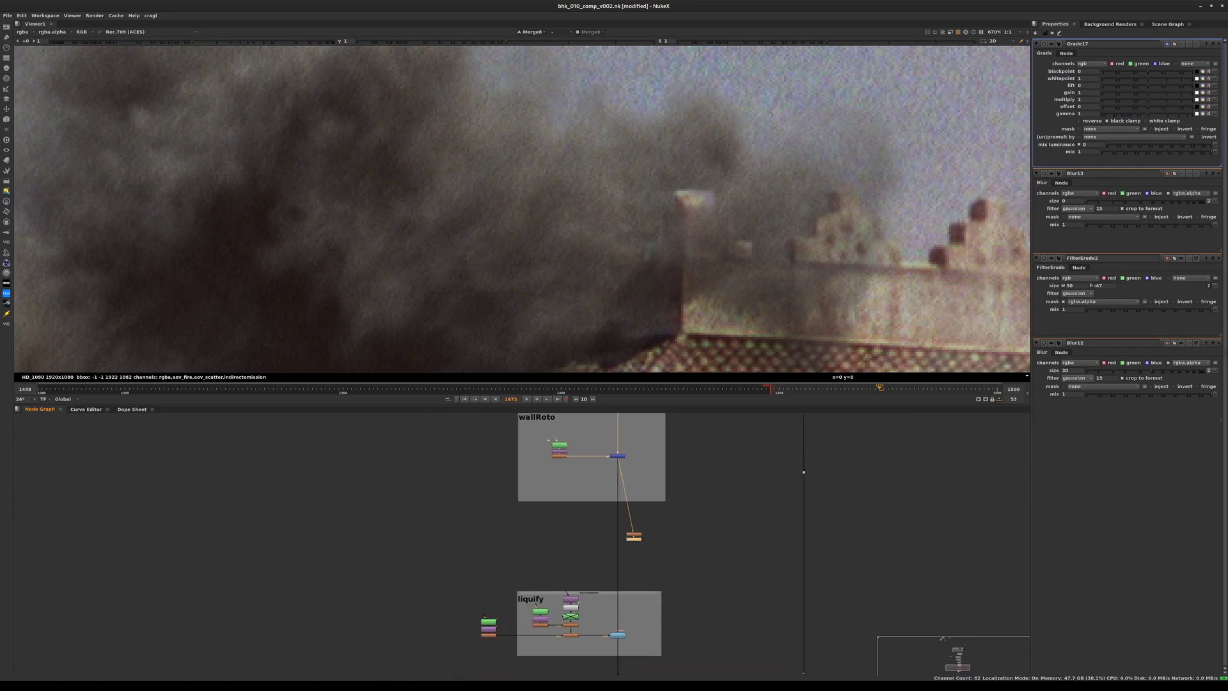
mouse_move(617, 525)
mouse_down()
mouse_move(630, 543)
mouse_move(637, 534)
mouse_up()
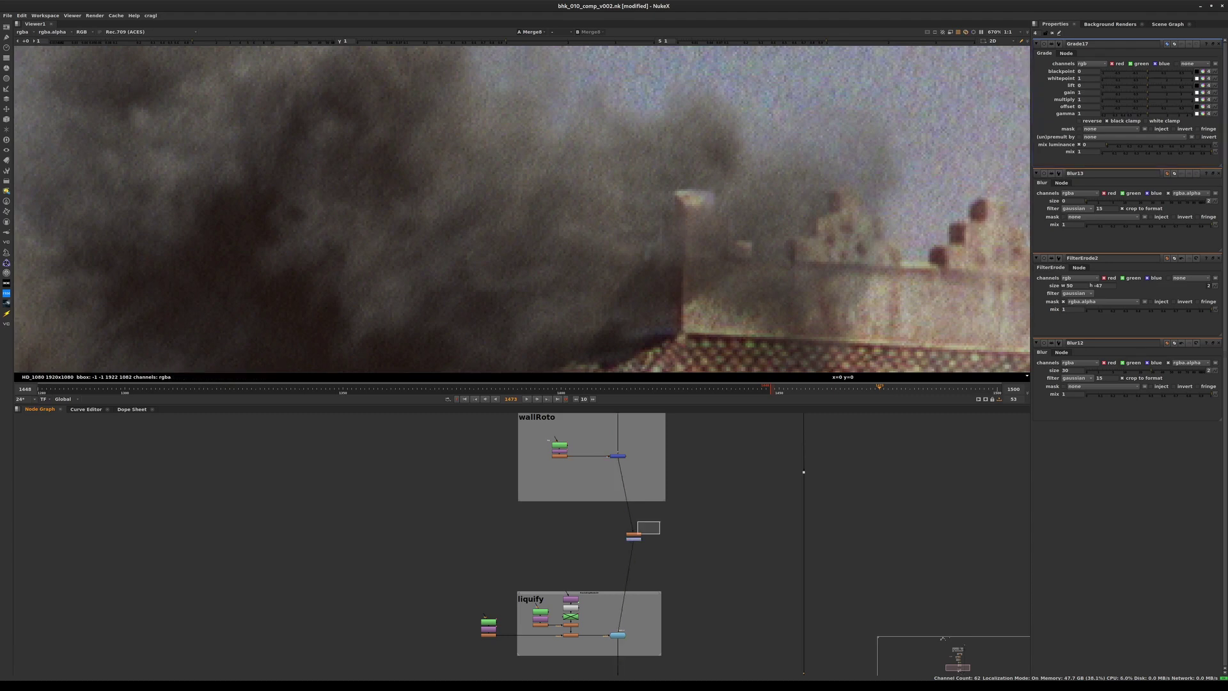
scroll(534, 617, up, 5)
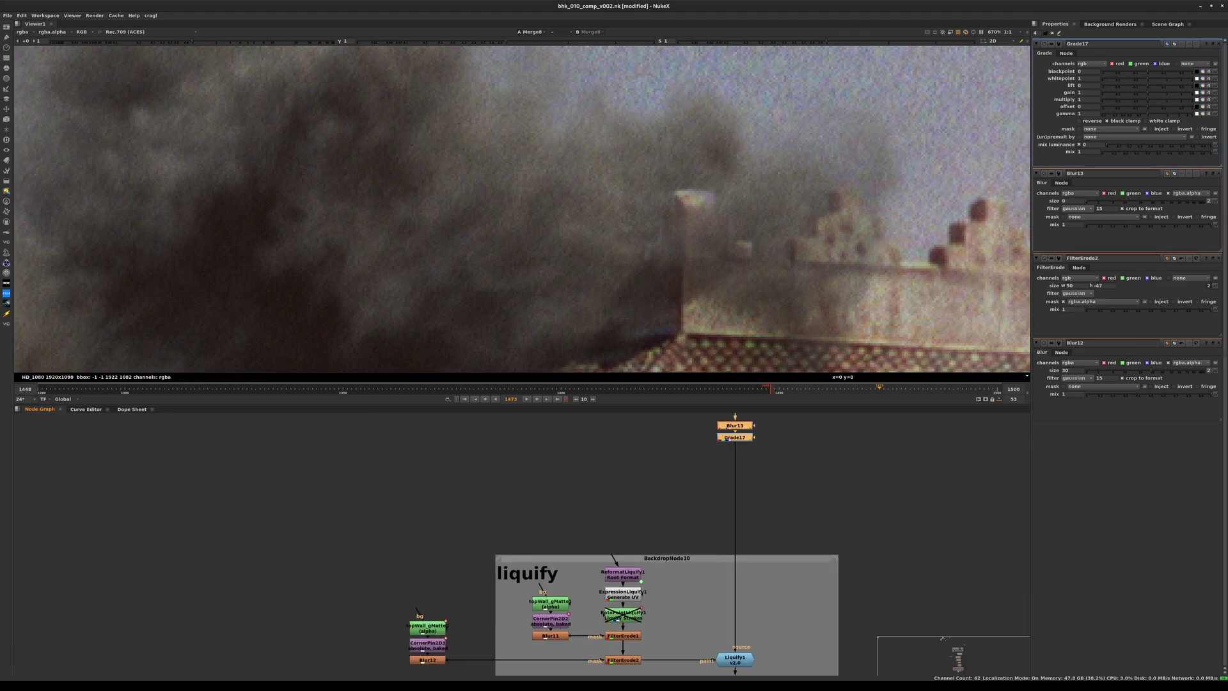
Step: Add a Dot feeding the mask inputs of Blur13 and Grade17, and connect it to a second Dot on Blur12's output
click(678, 486)
middle_drag(678, 486, 690, 550)
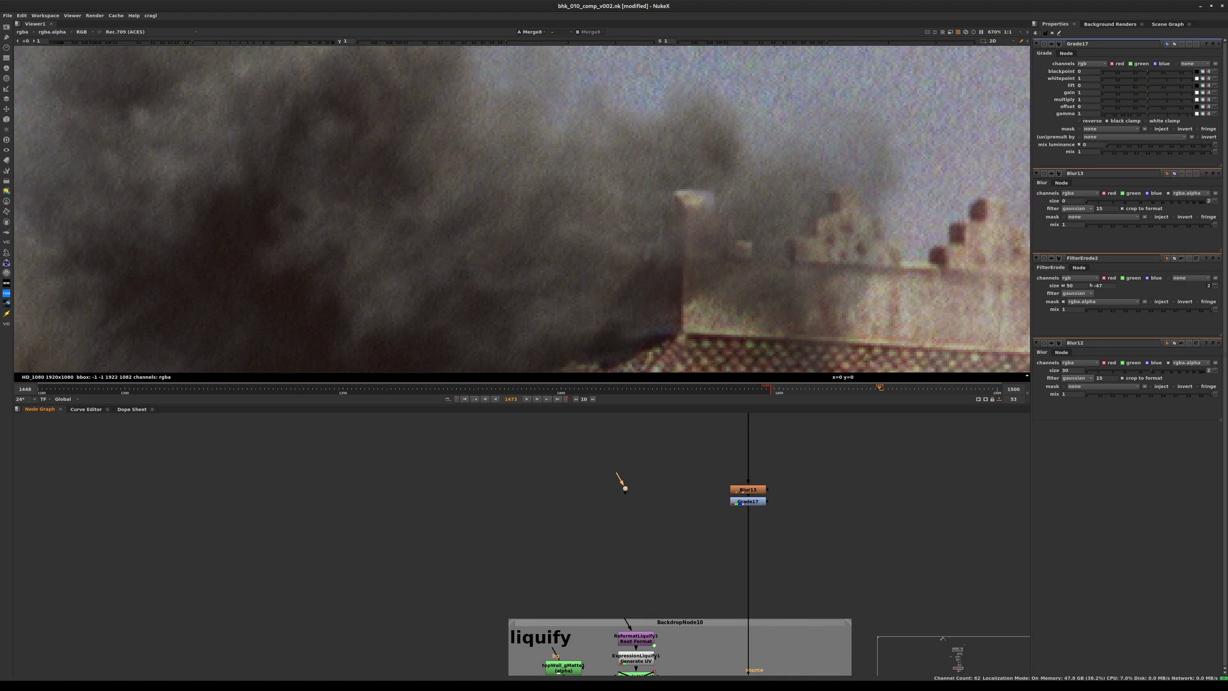
drag(767, 501, 626, 489)
drag(491, 632, 519, 630)
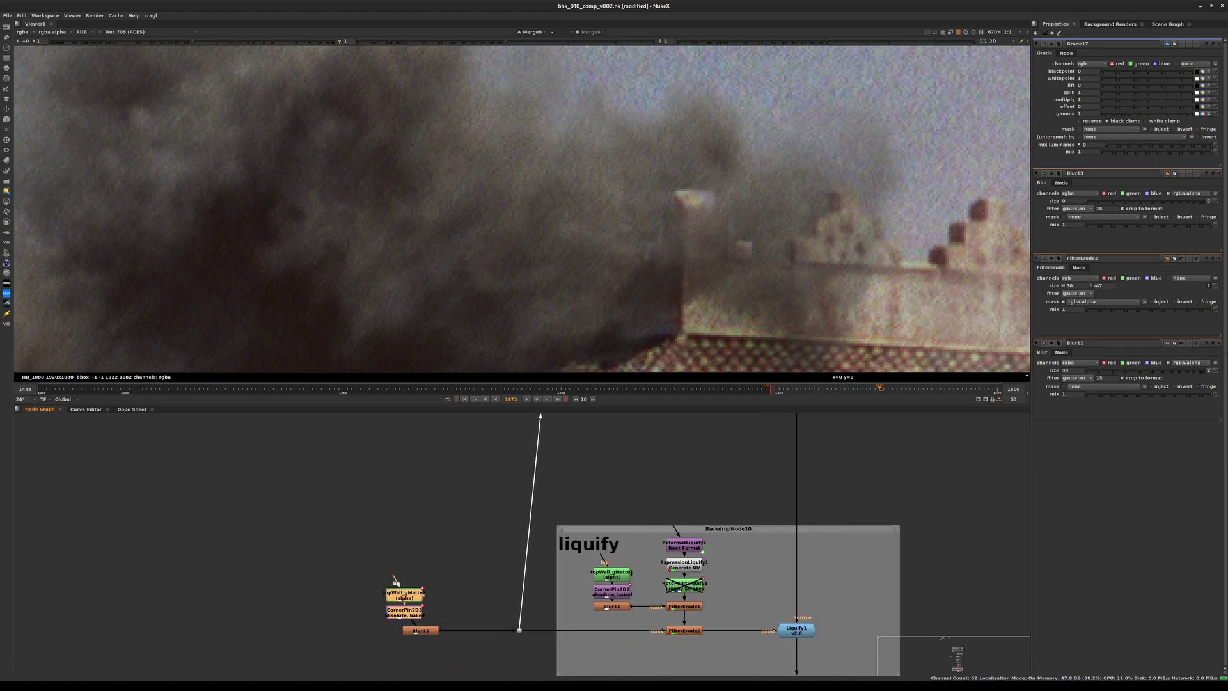
Step: Shift the Blur12 matte branch next to its output Dot and realign it with FilterErode2
drag(476, 568, 322, 625)
drag(405, 596, 473, 630)
shift+click(417, 631)
middle_drag(473, 630, 466, 680)
drag(535, 444, 529, 444)
middle_drag(531, 512, 523, 417)
scroll(536, 529, down, 2)
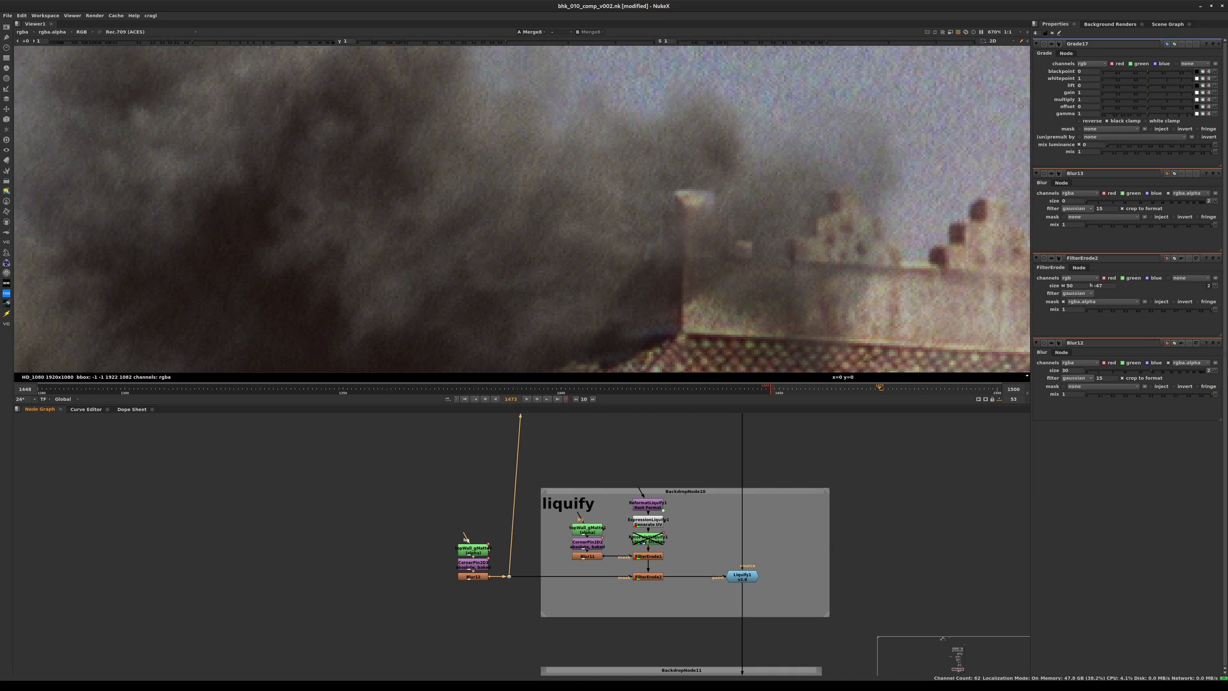
Step: Enlarge the liquify backdrop to enclose the Blur12 branch, and move the Blur11 and Blur12 matte branches closer to the erodes
click(464, 533)
ctrl+drag(682, 491, 582, 479)
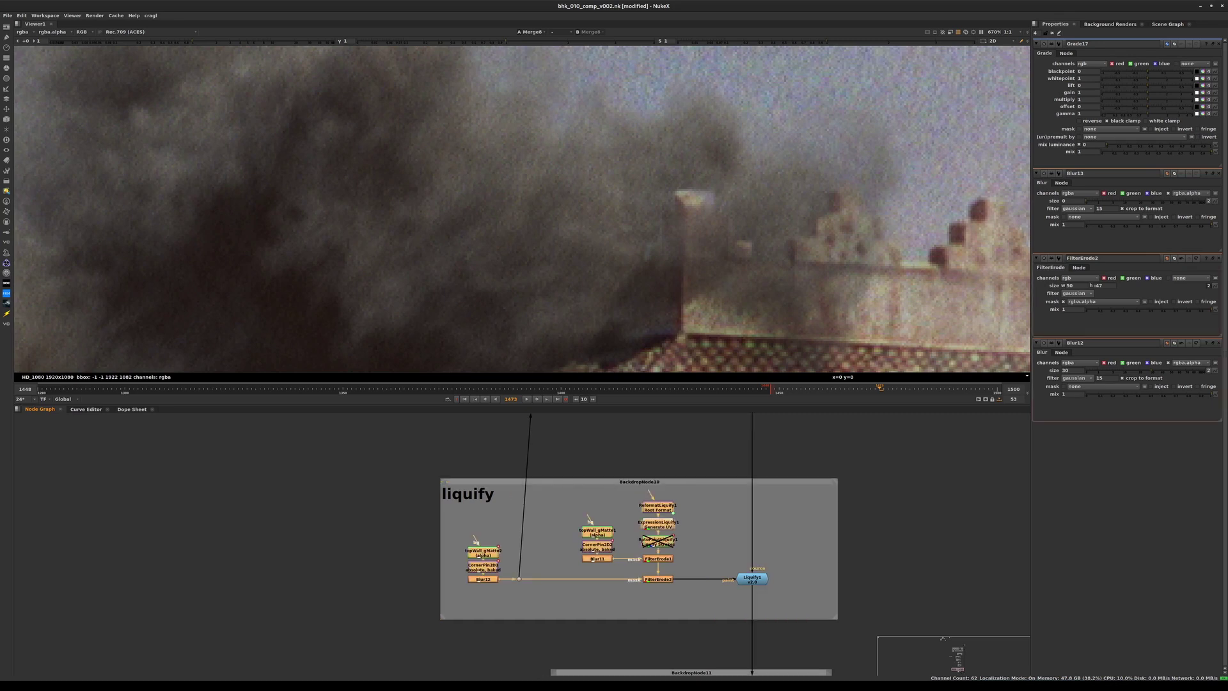
ctrl+drag(597, 559, 433, 615)
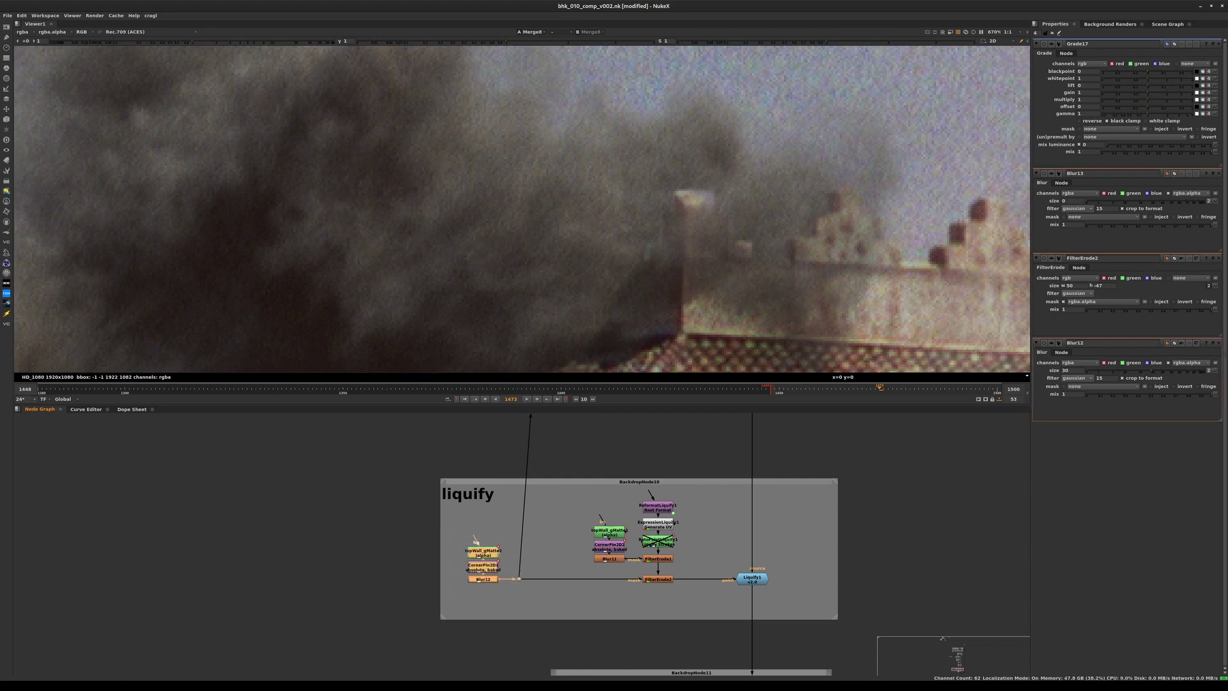
drag(482, 579, 495, 579)
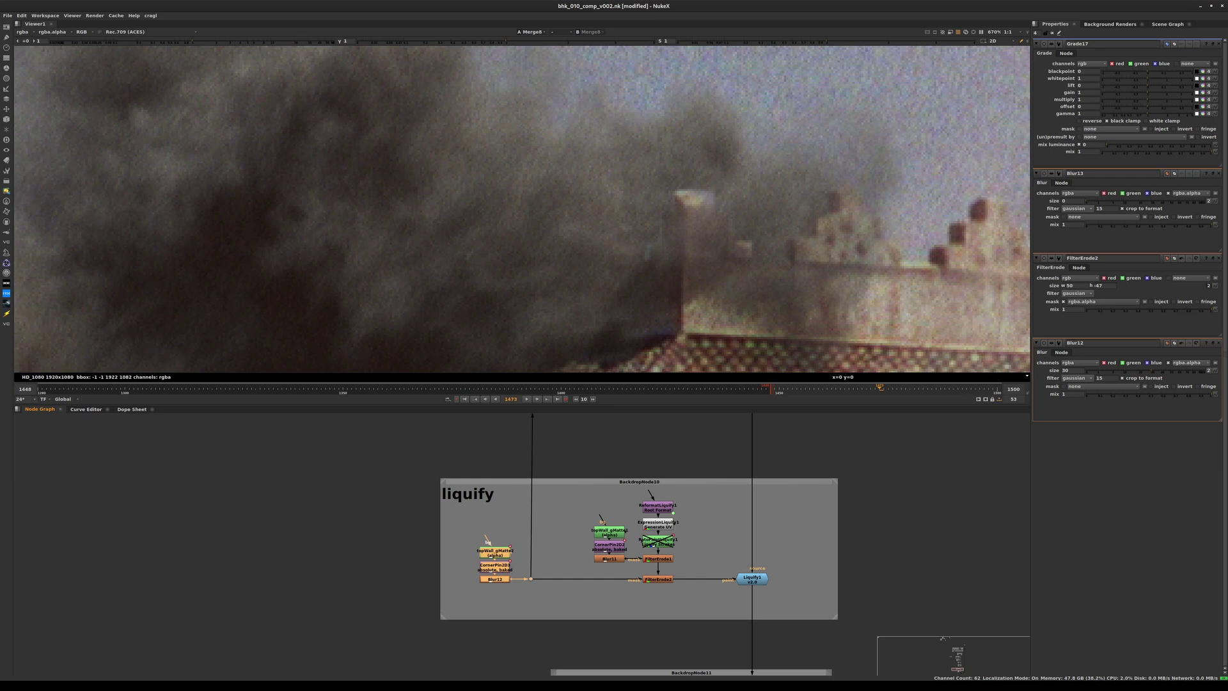
middle_drag(489, 511, 490, 571)
drag(408, 424, 573, 673)
middle_drag(573, 672, 573, 664)
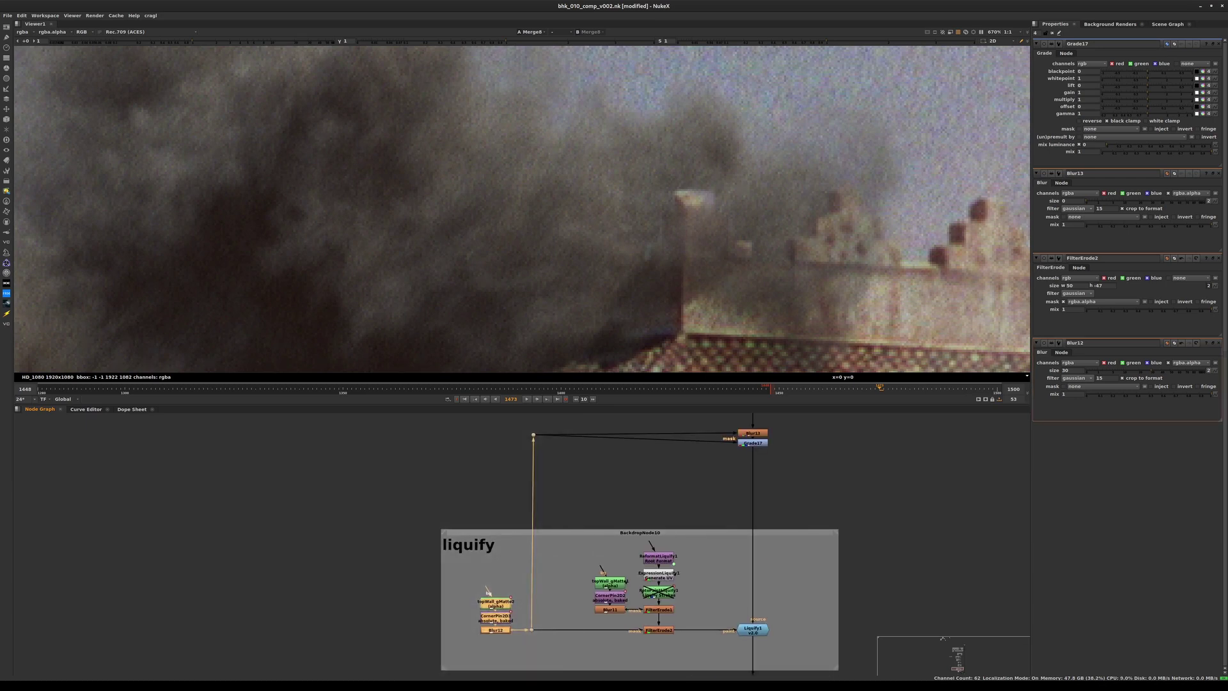
drag(486, 590, 530, 590)
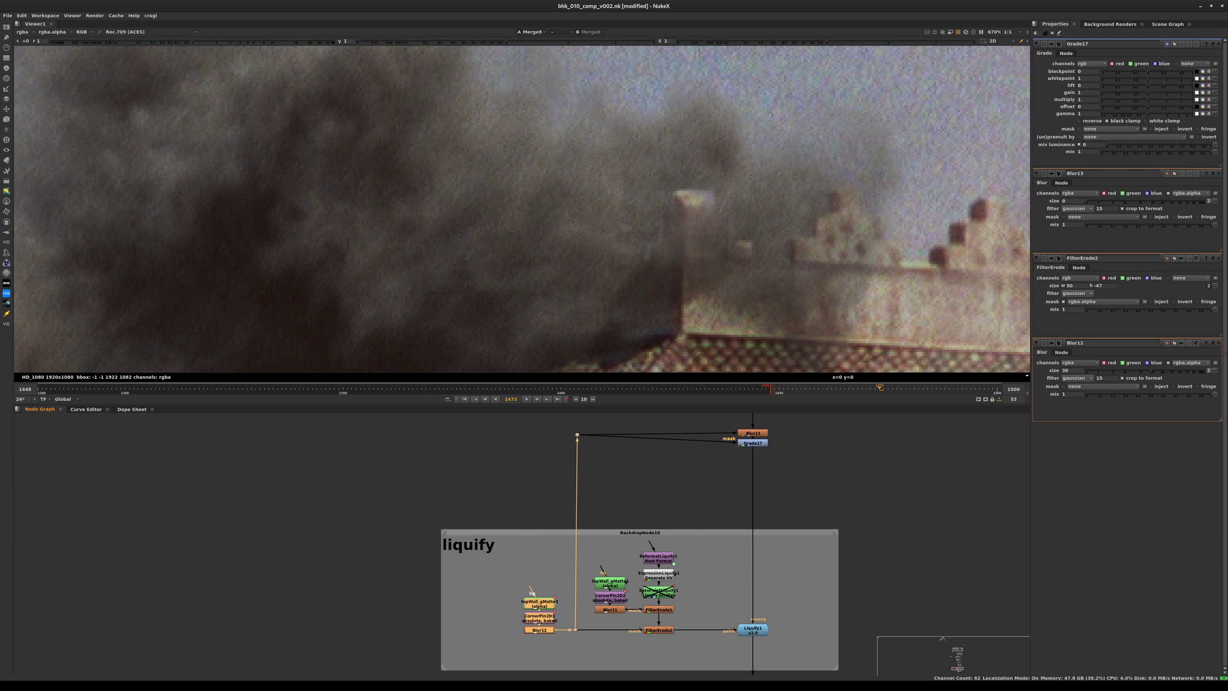
Step: View the Blur12 matte and Blur13's output in the viewer
key(1)
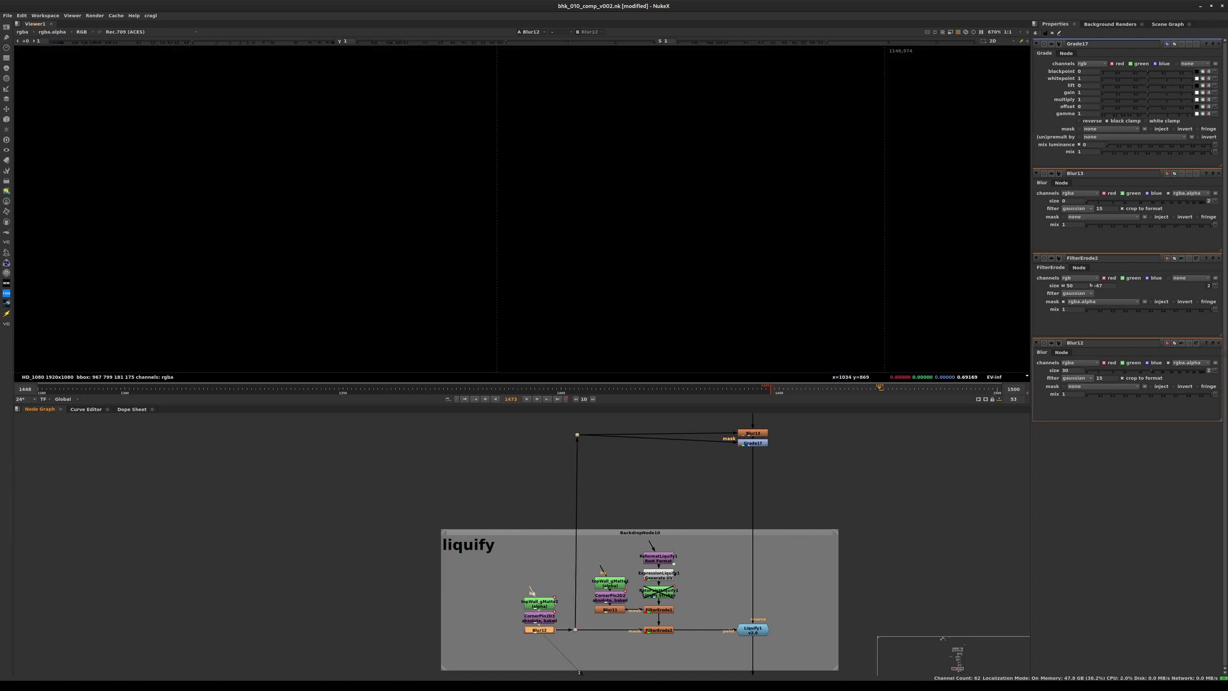
click(753, 433)
key(1)
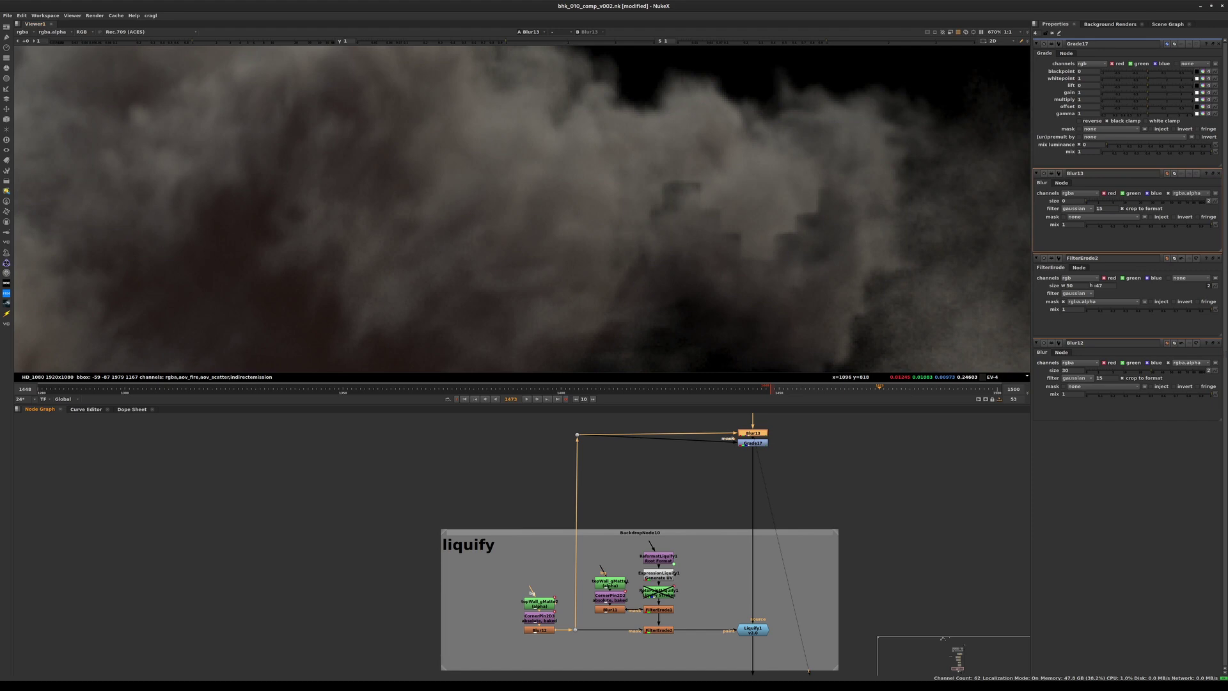
Step: Space Grade17 further below Blur13 and set its channels to alpha
drag(752, 442, 753, 455)
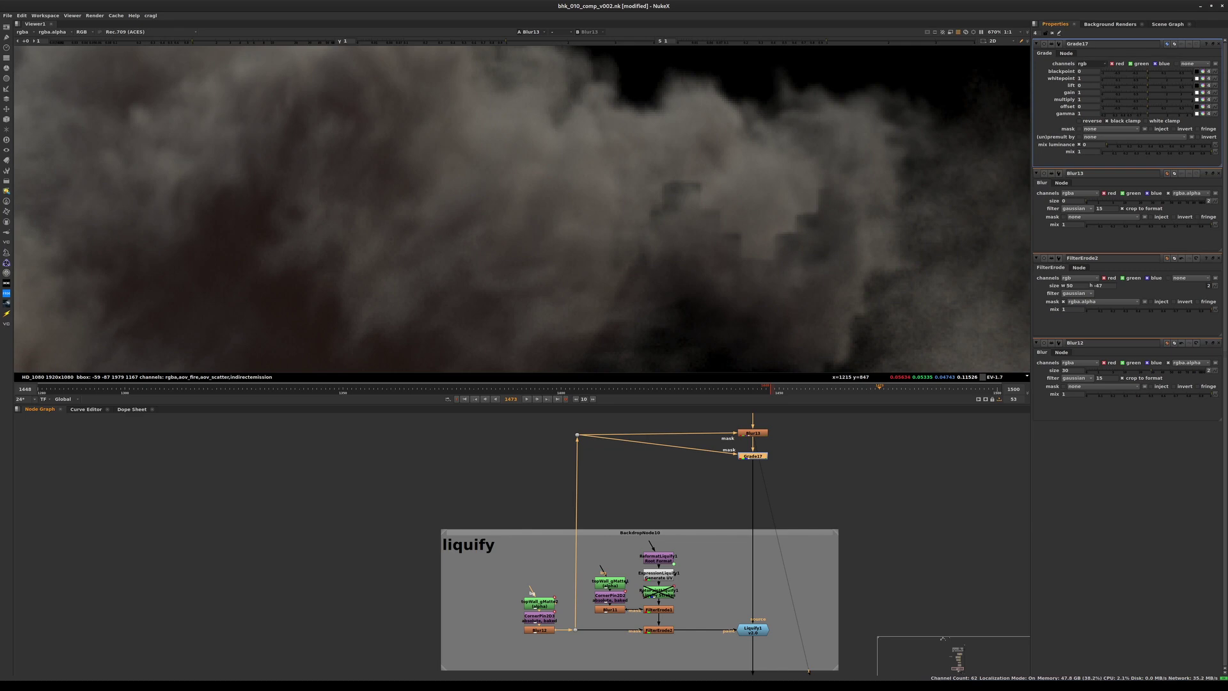
click(1090, 64)
click(1092, 103)
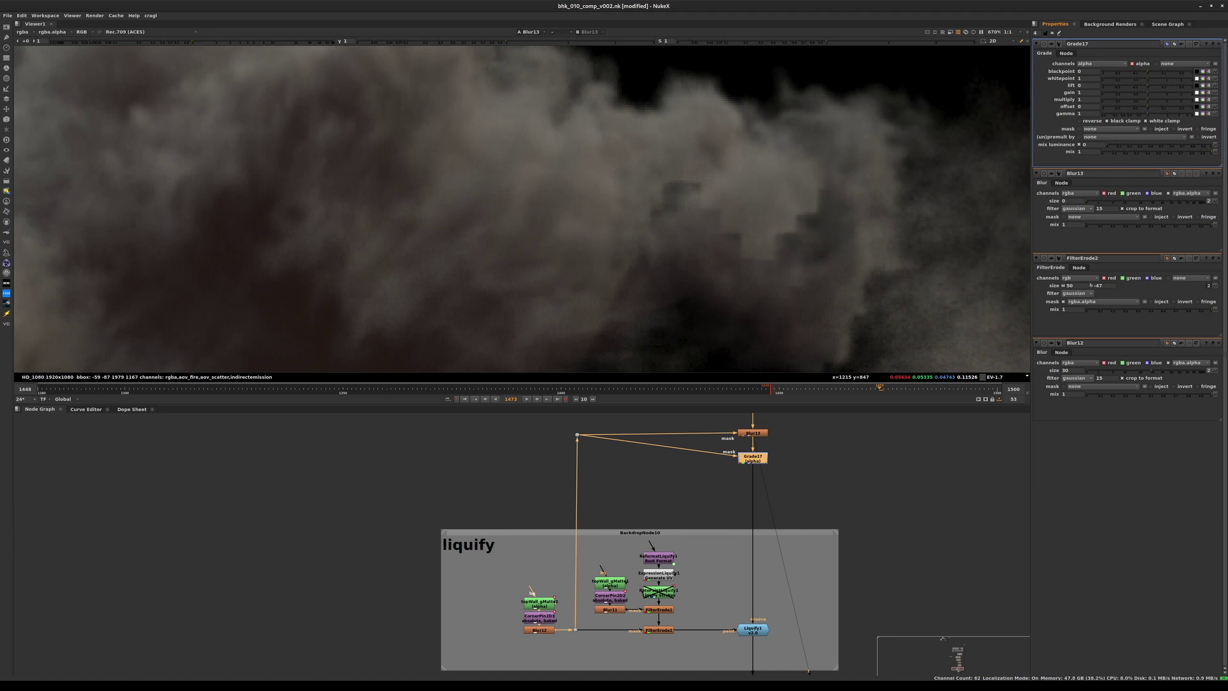
Step: View the final merge and set Blur13's size to about 24.5 to soften the smoke at the corner tower
double_click(752, 433)
scroll(802, 435, down, 5)
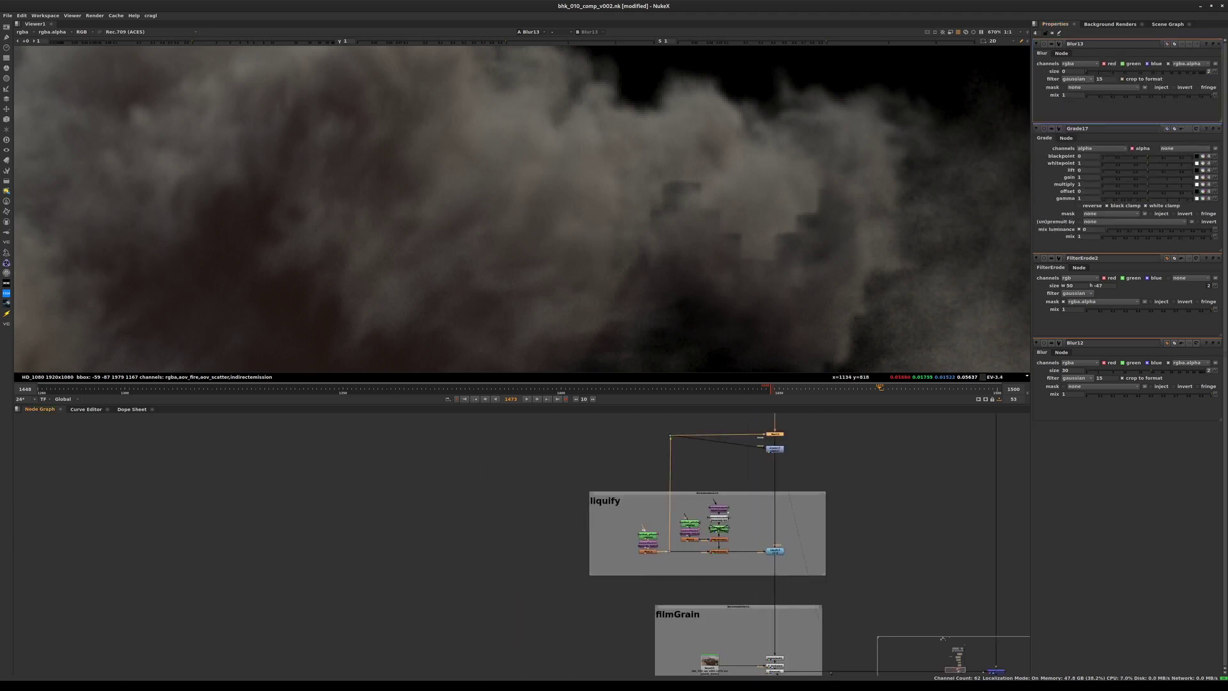
middle_drag(803, 441, 485, 337)
drag(626, 527, 776, 640)
key(1)
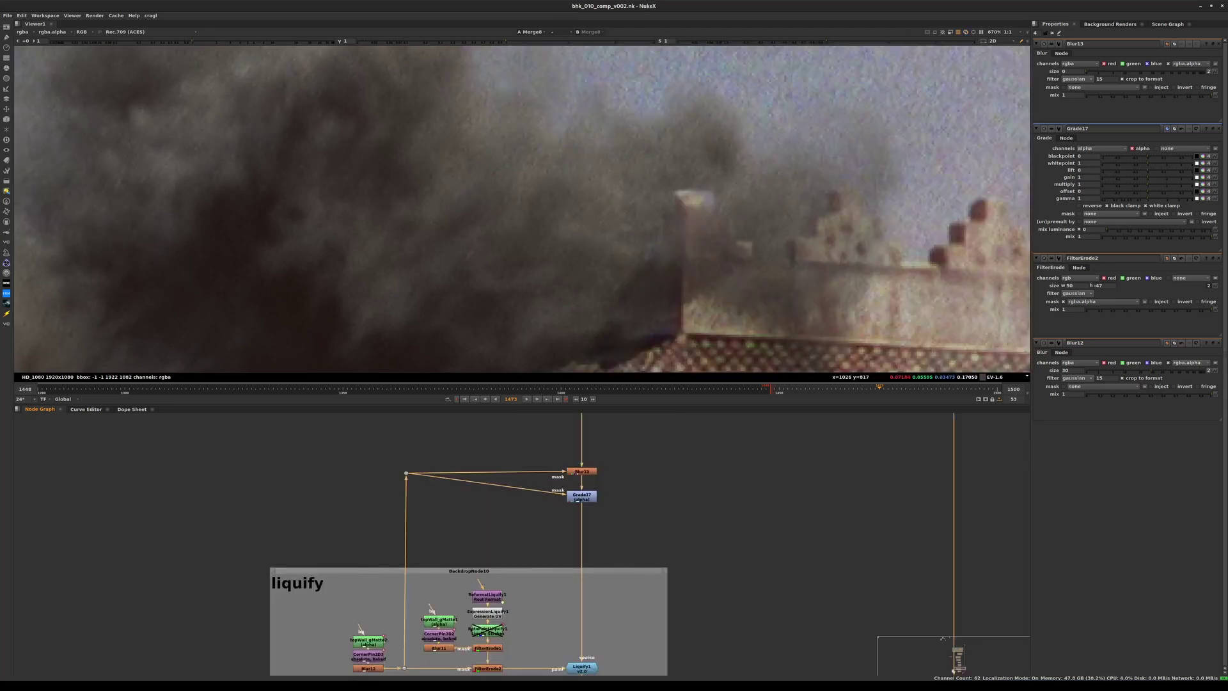
click(581, 471)
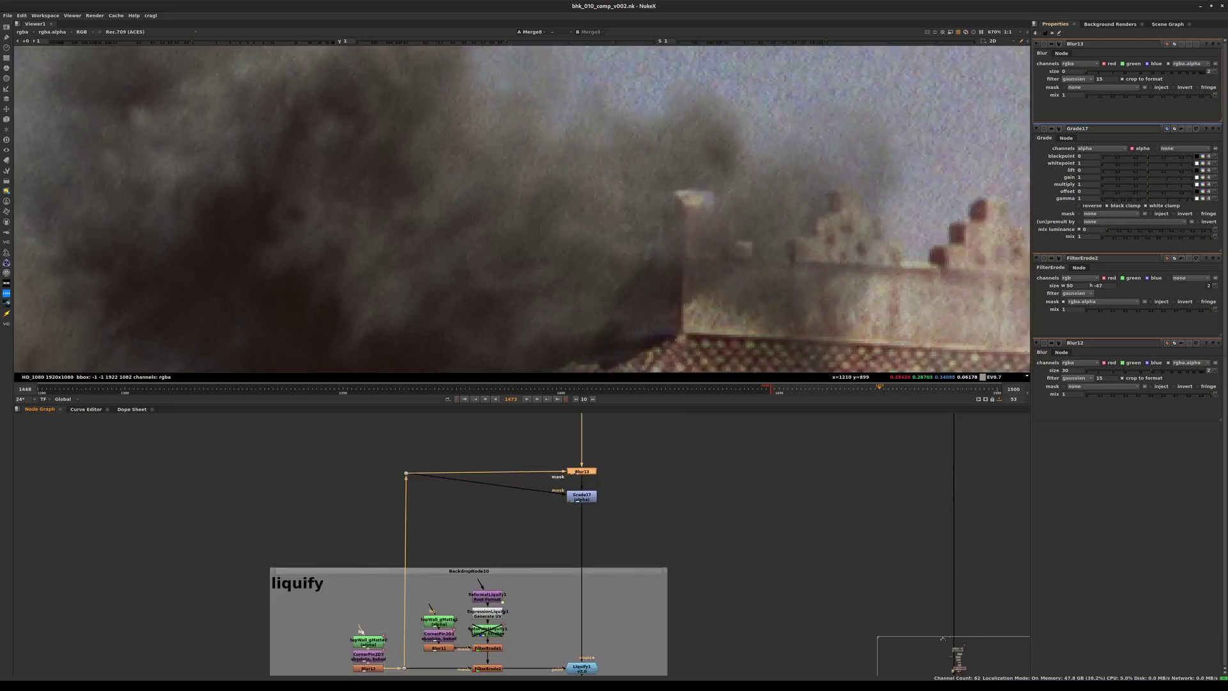
drag(1087, 72, 1106, 72)
drag(1106, 72, 1145, 71)
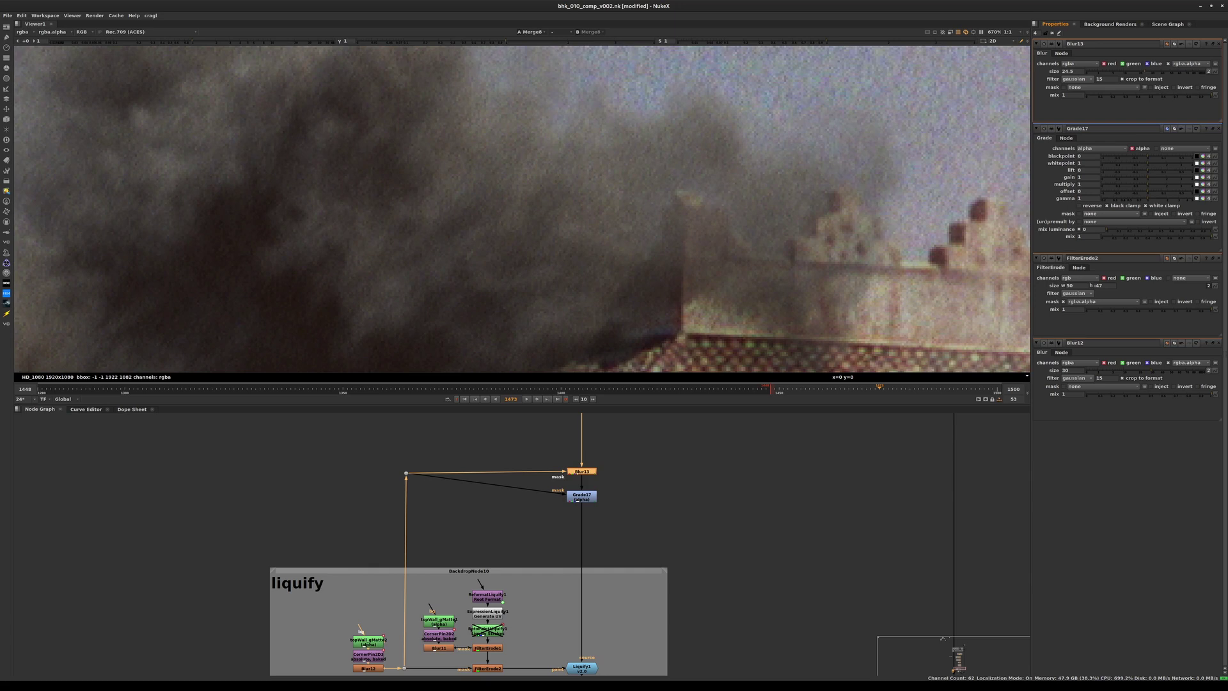
Step: Set Grade17's gamma to 1.6 to thicken the smoke's alpha around the corner tower
double_click(581, 496)
drag(1147, 114, 1167, 114)
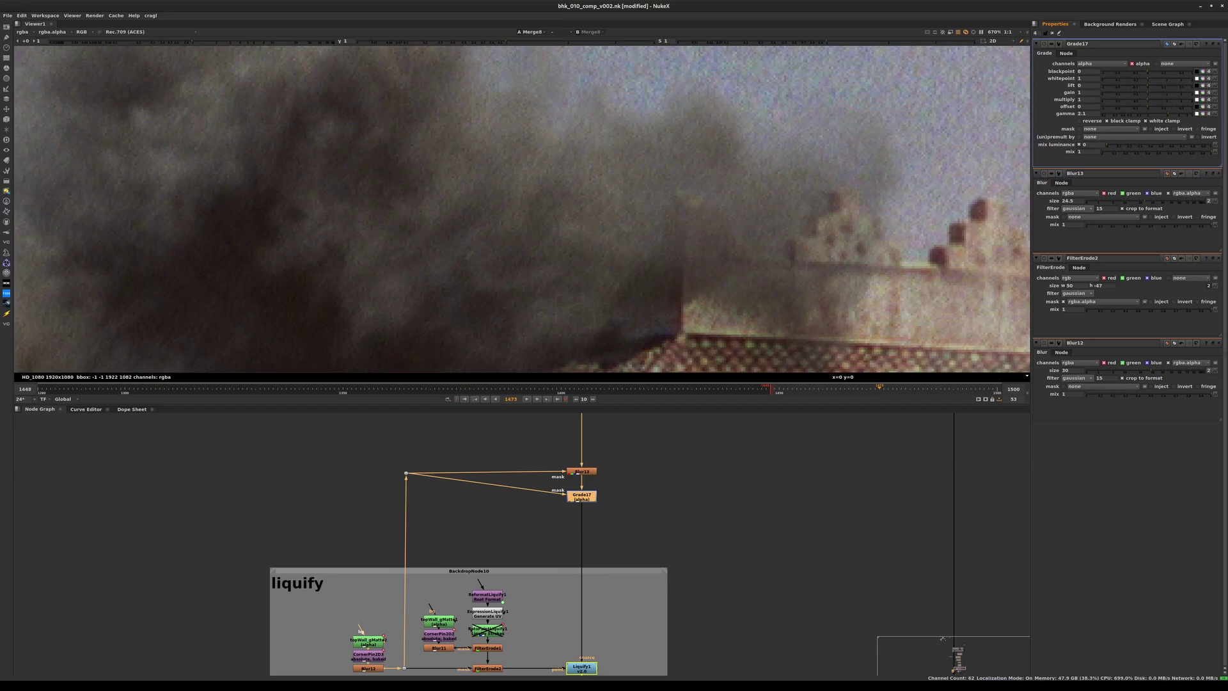
drag(1167, 114, 1161, 113)
scroll(780, 202, down, 2)
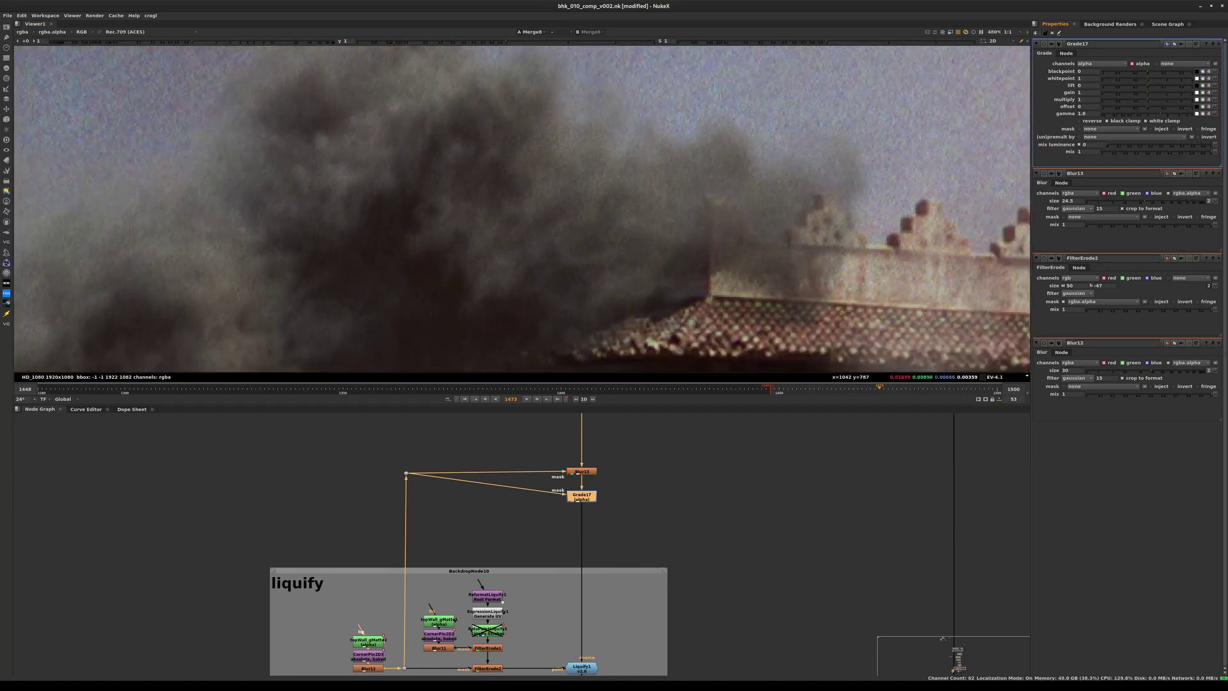
Step: Select FilterErode2 in the liquify group and save the script
middle_drag(684, 630, 714, 430)
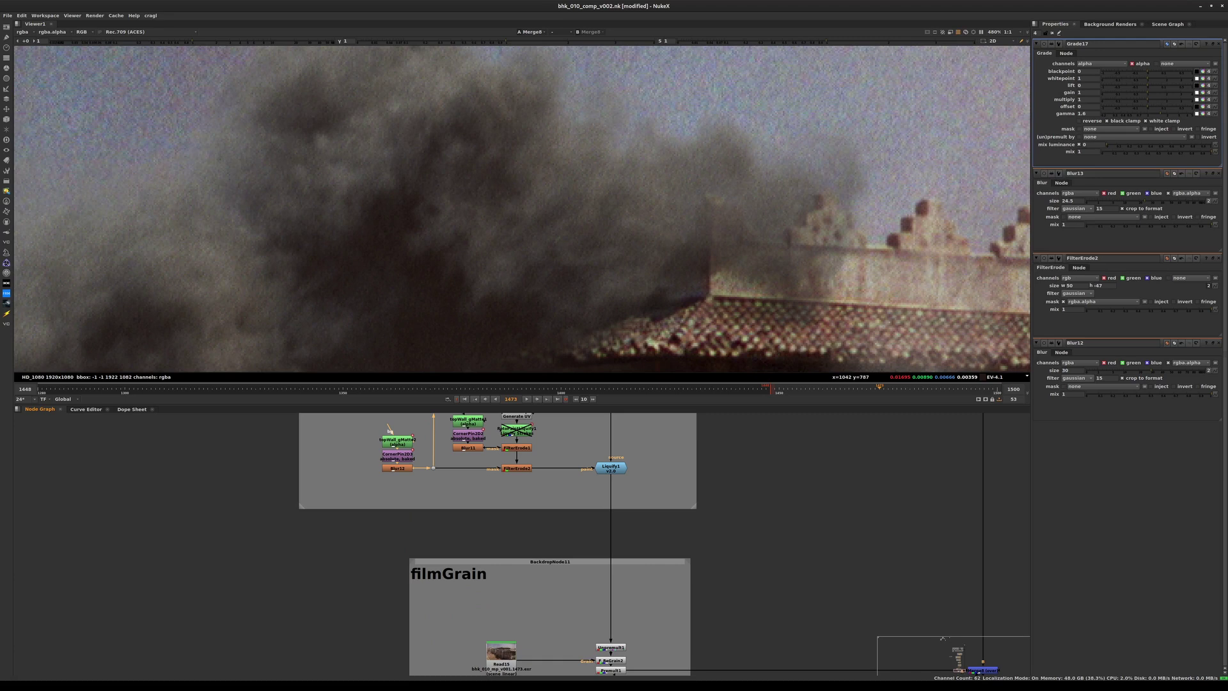
click(516, 468)
middle_drag(520, 487, 502, 556)
key(ctrl+s)
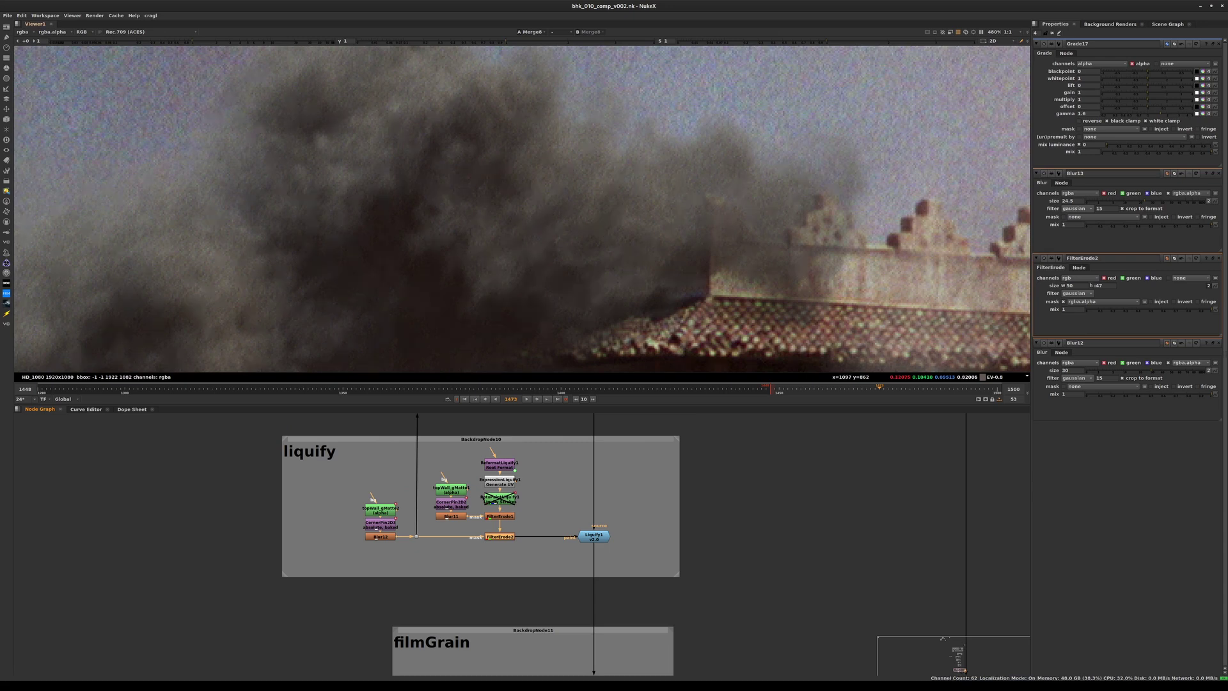
Step: Play the smoke forward to frame 1491 and sample the color over the first stepped battlement on the wall
key(l)
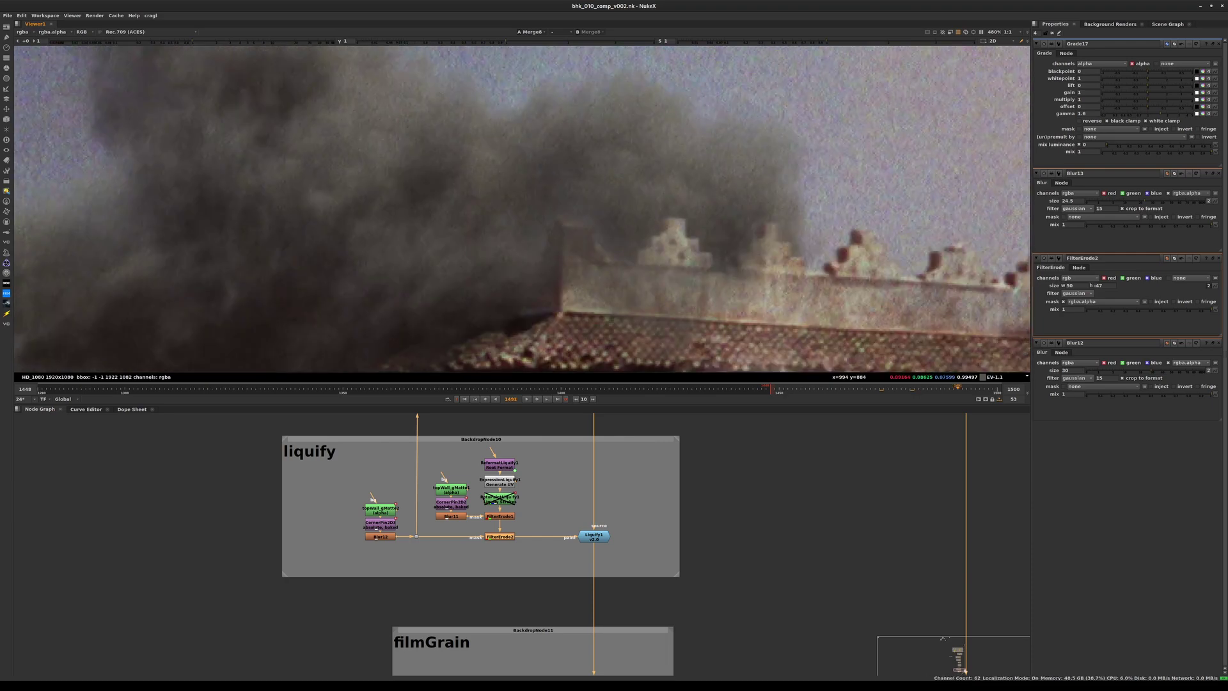
scroll(674, 221, up, 1)
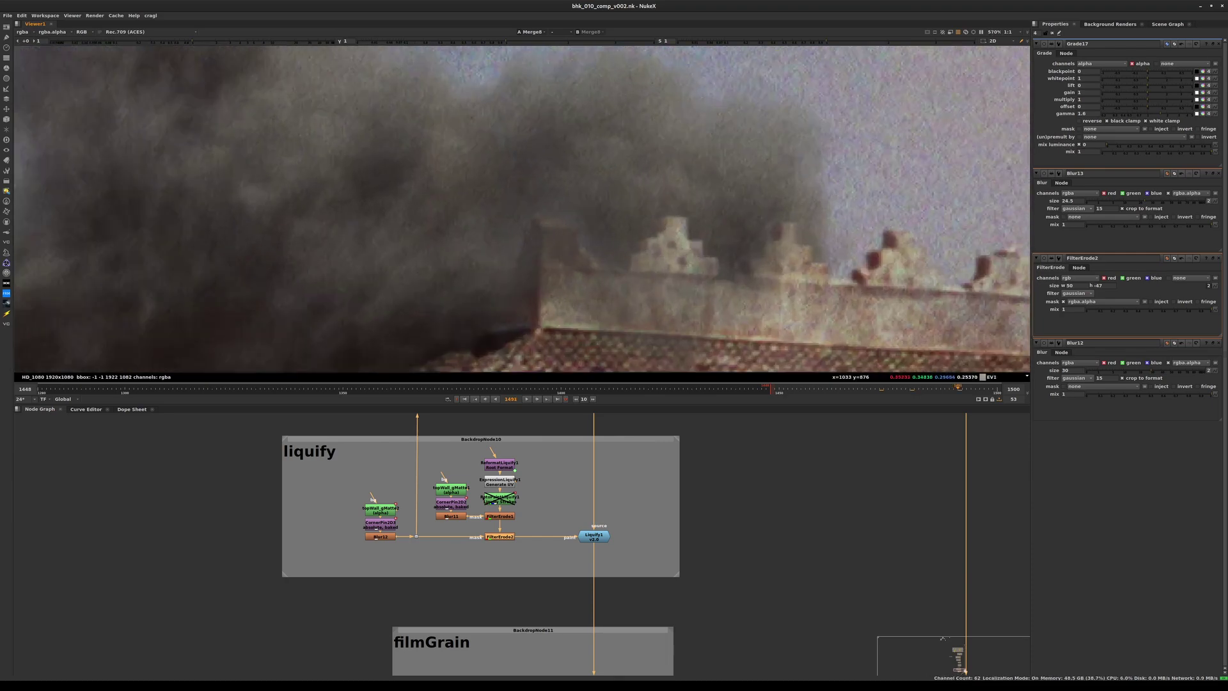
ctrl+shift+drag(668, 211, 728, 280)
ctrl+right_click(707, 261)
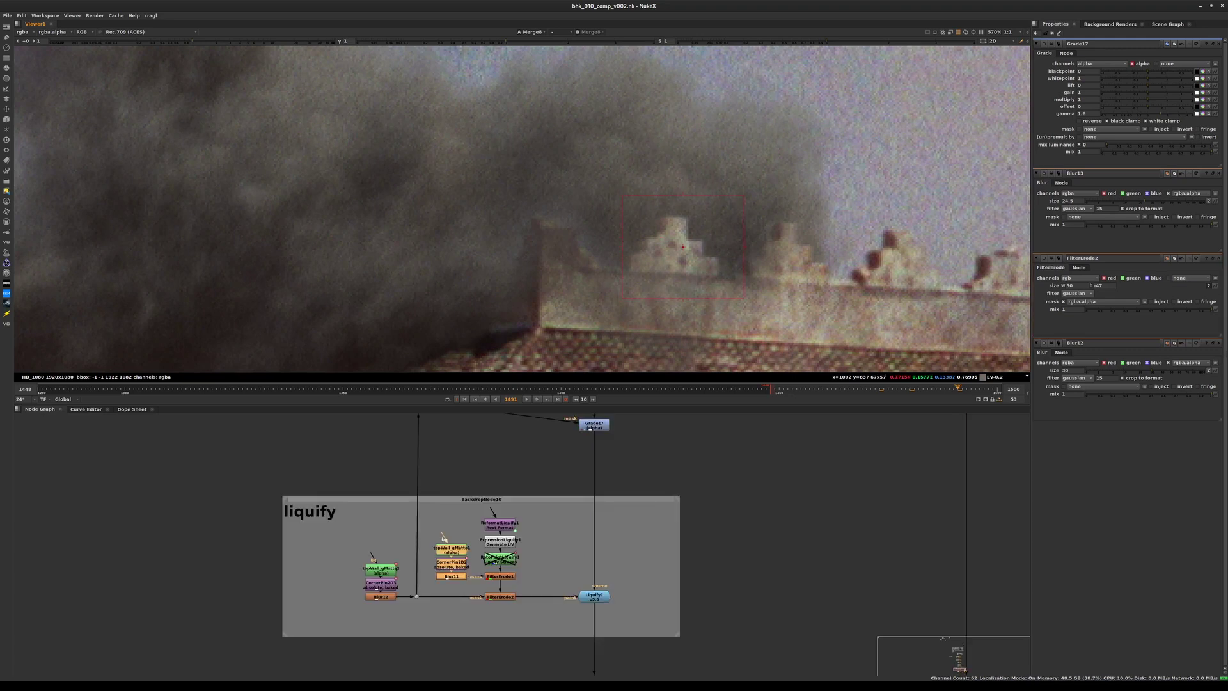
Step: Nudge Grade17 slightly closer to Blur13 and shift the matte, CornerPin and Blur12 branch further left in the liquify group
middle_drag(521, 499, 519, 557)
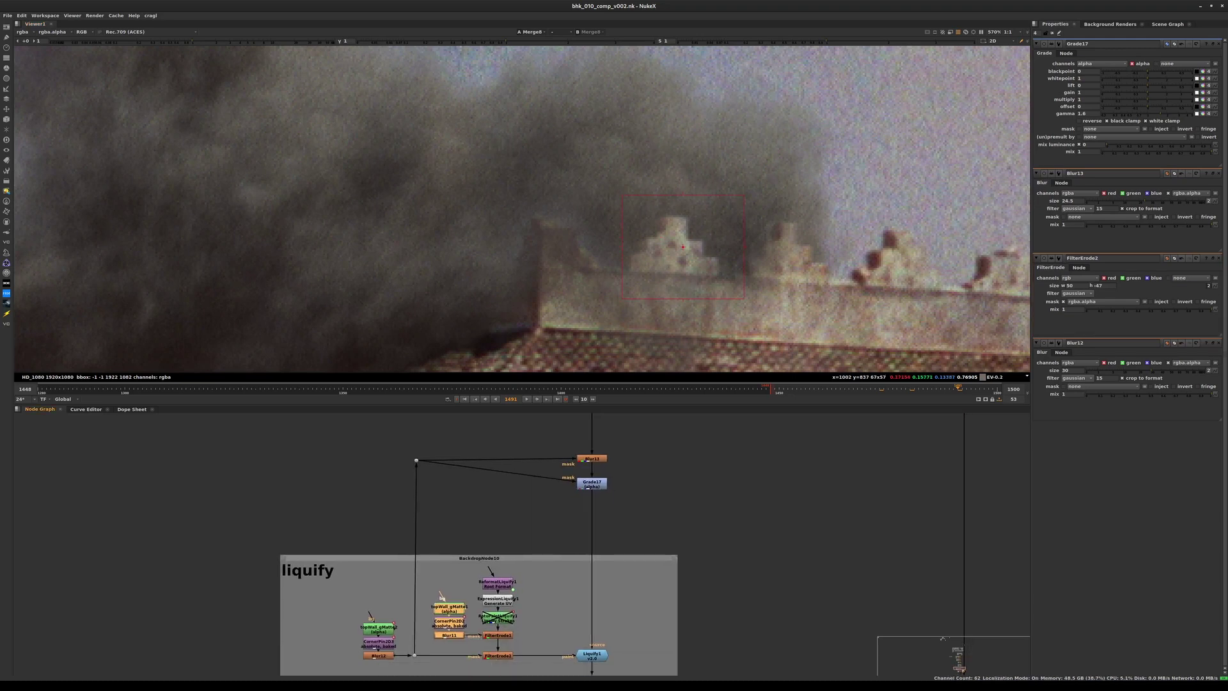
click(590, 483)
click(534, 519)
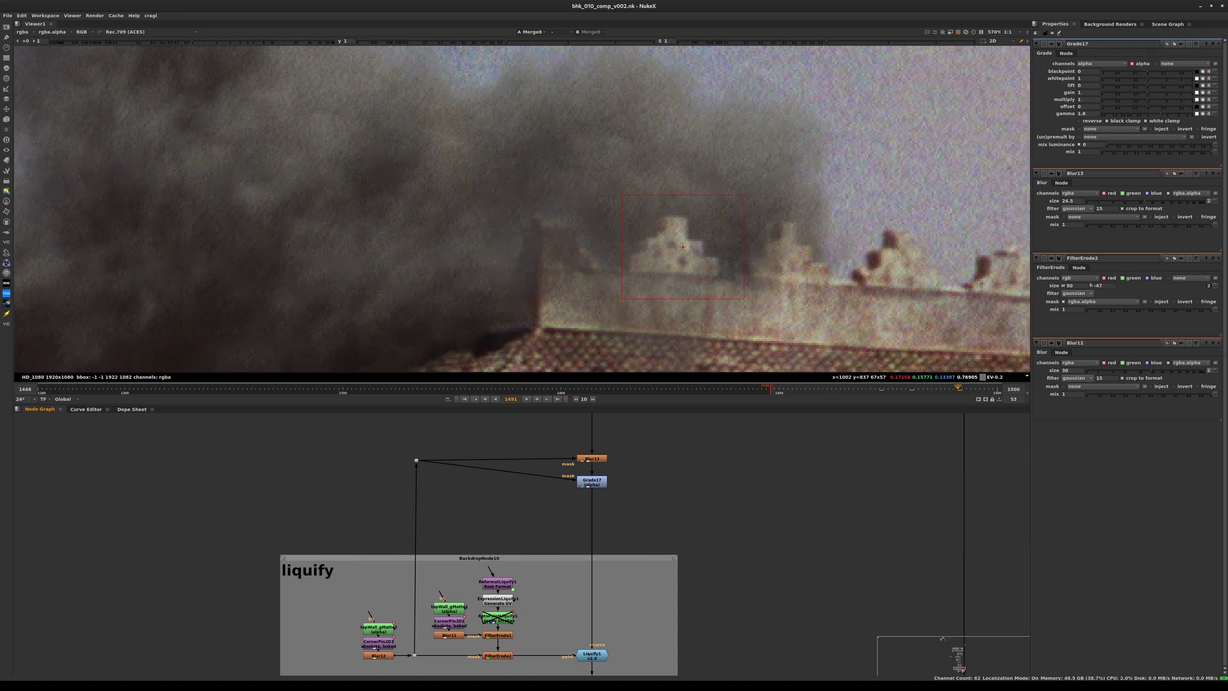
drag(343, 600, 351, 639)
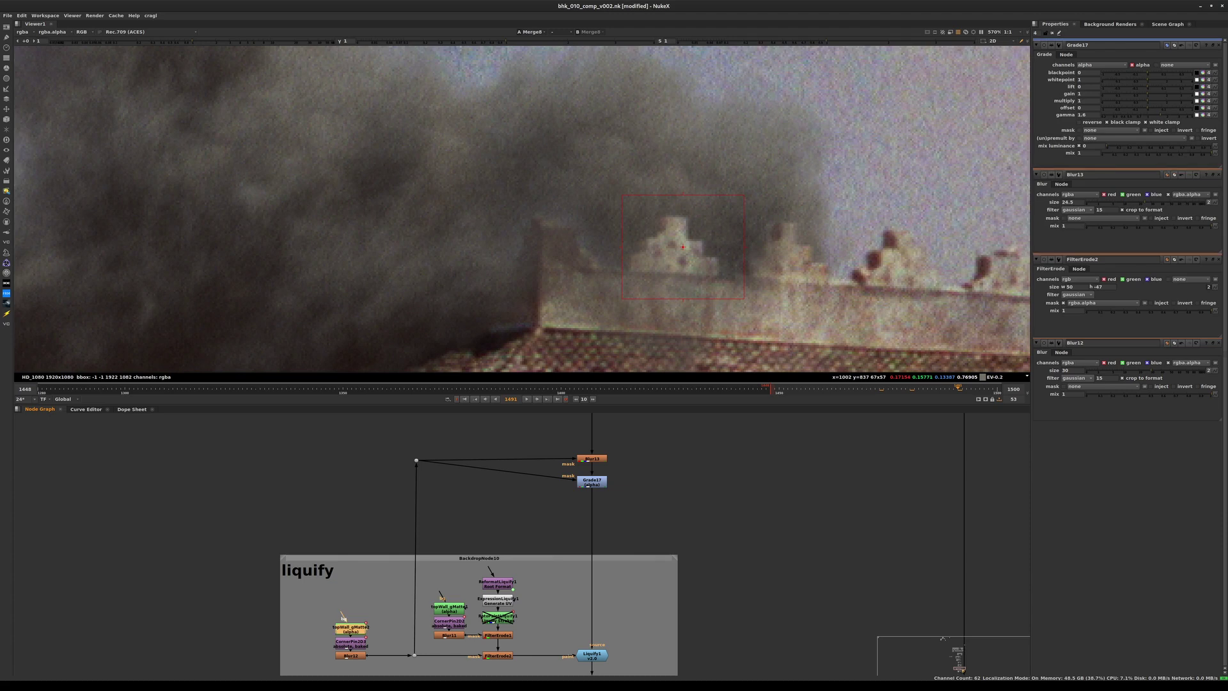
Step: Open the properties of both topWall_gMatte nodes to check their ellipses over the wall
double_click(351, 628)
ctrl+right_click(727, 365)
double_click(449, 608)
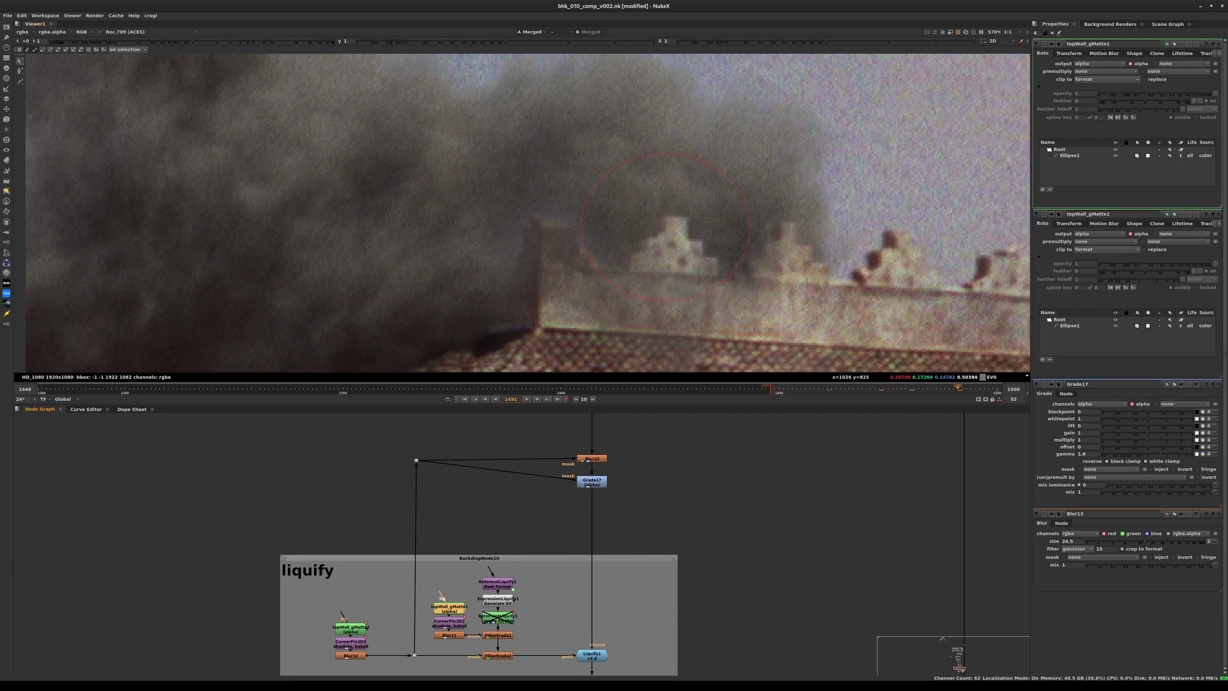
middle_drag(499, 511, 527, 470)
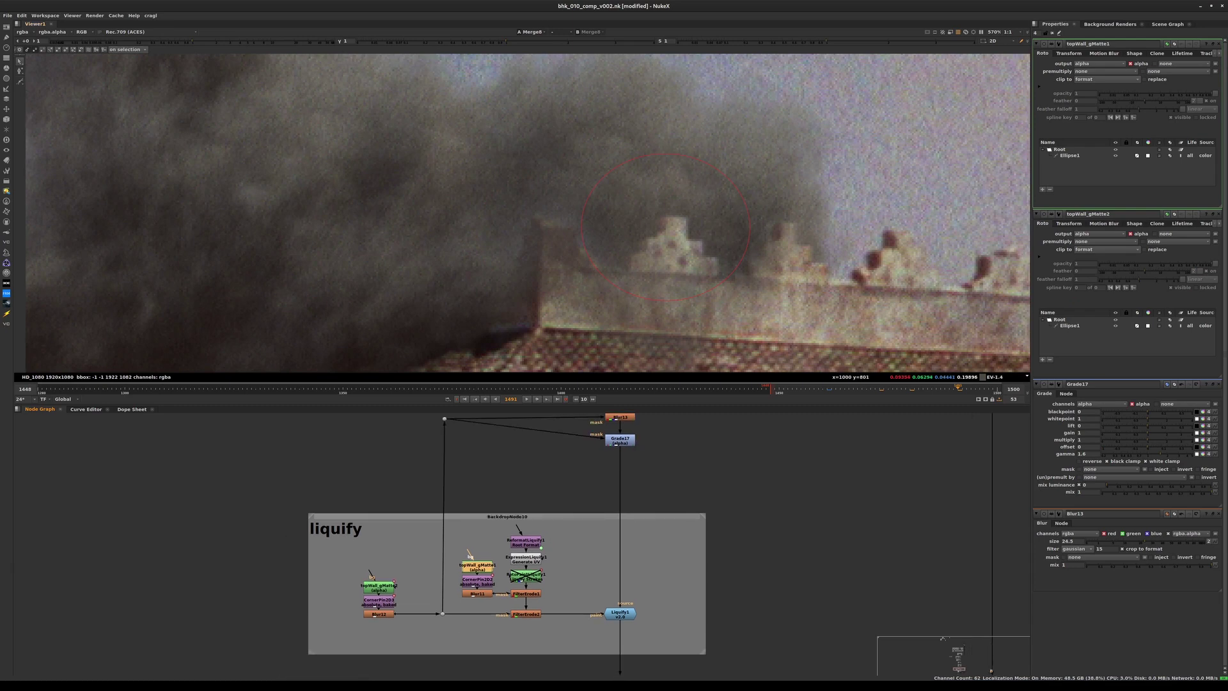
Step: View Blur13 and Grade17 in turn, and examine Grade17's alpha channel around the battlements
middle_drag(527, 470, 507, 500)
click(599, 447)
key(1)
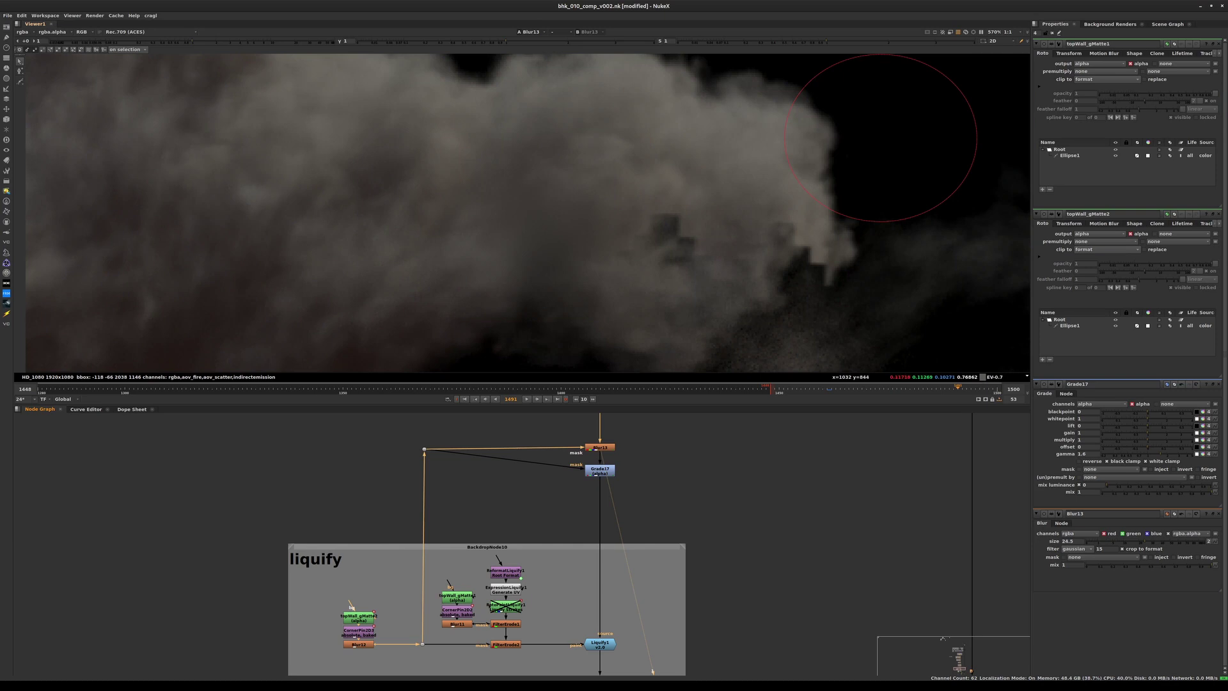
click(600, 471)
key(1)
key(a)
key(a)
key(a)
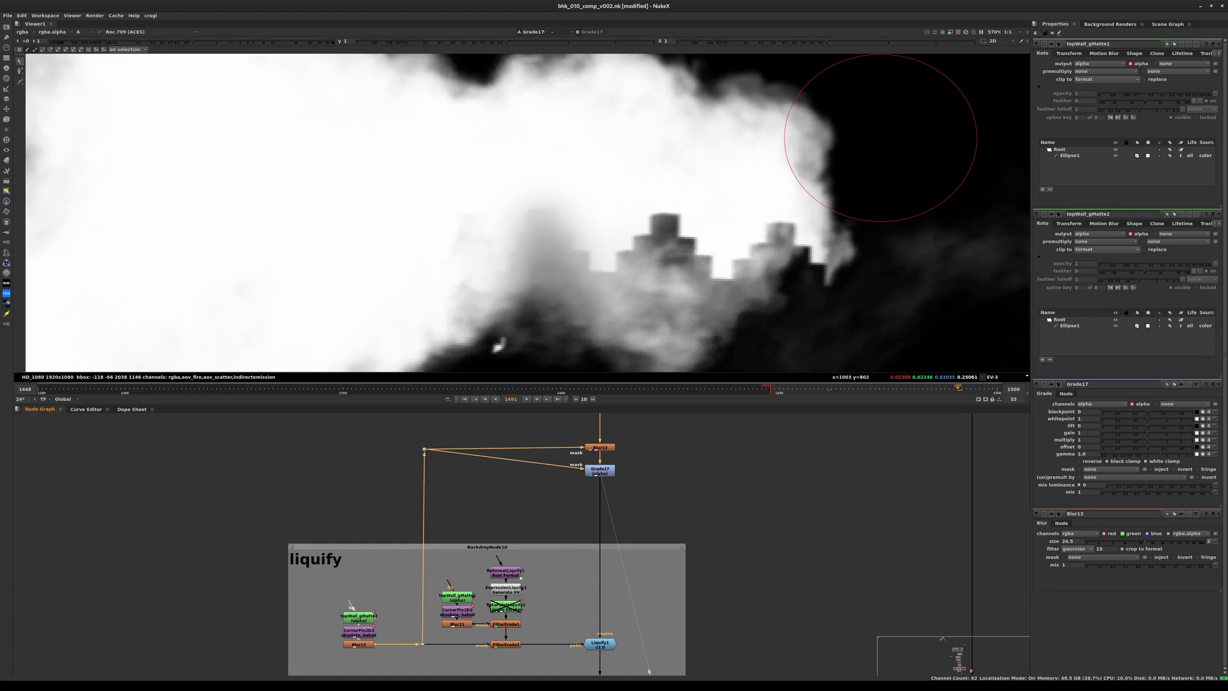
Step: Select Blur11 in the liquify group and close all open node properties
middle_drag(524, 569, 560, 538)
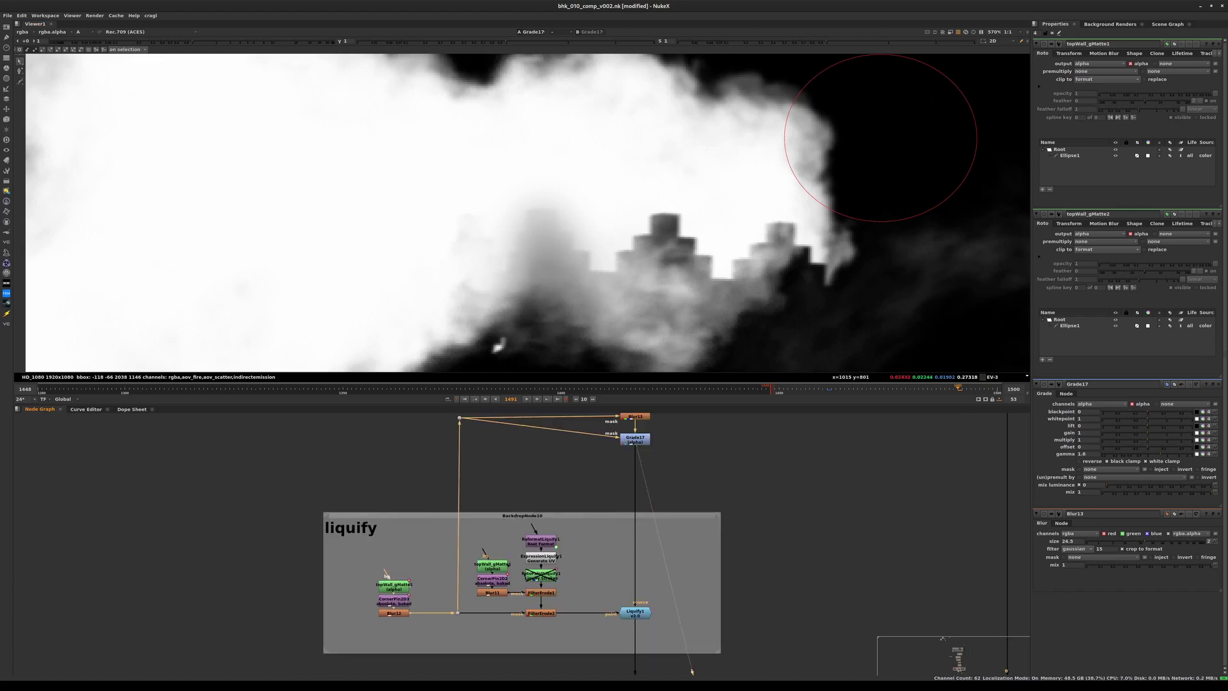
click(492, 592)
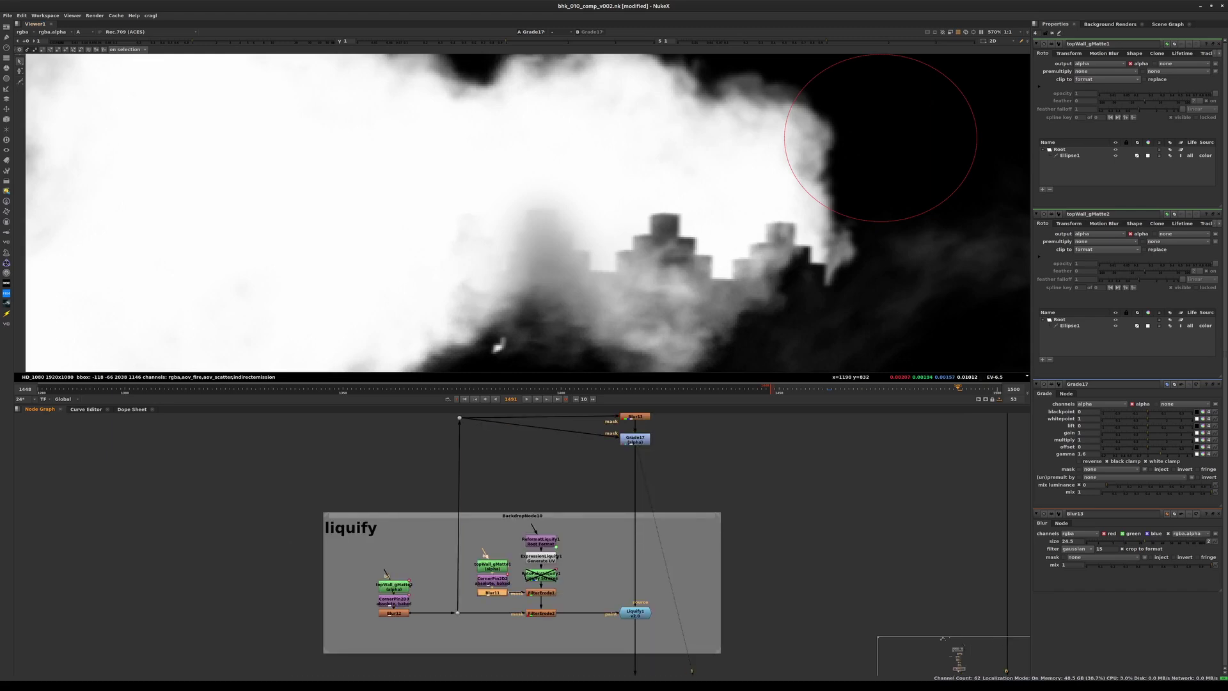
click(1052, 33)
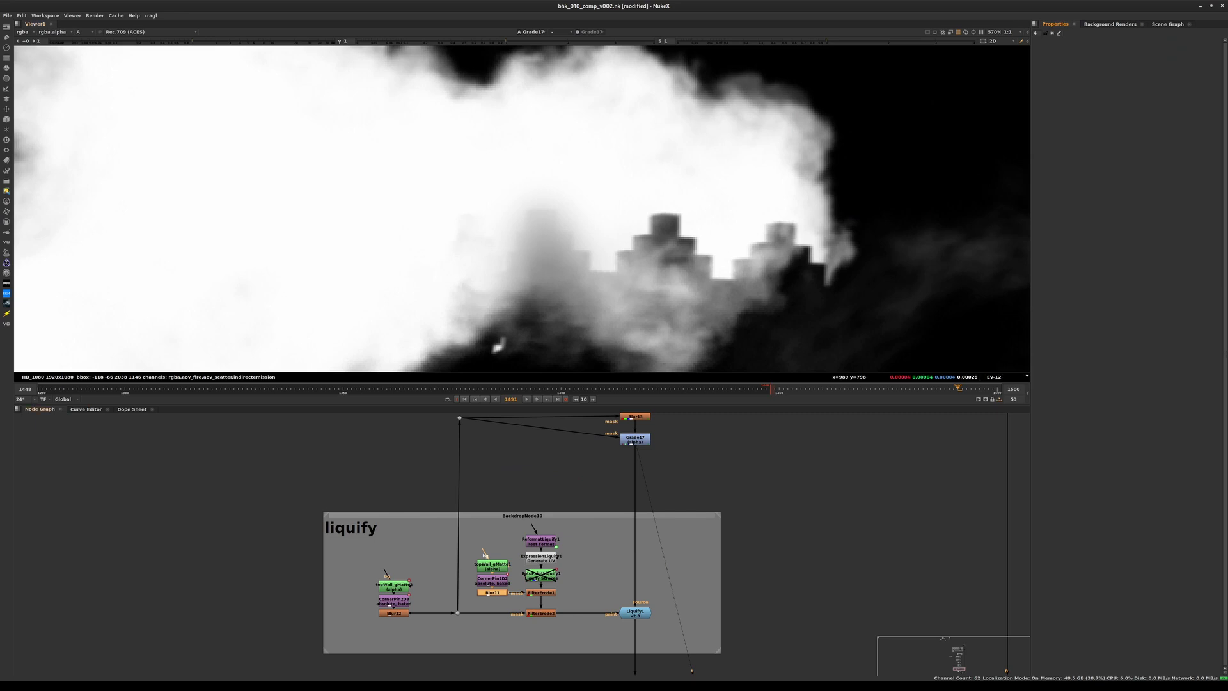
Step: View the final merge in full color and sample the smoke over the corner tower
scroll(642, 547, down, 3)
middle_drag(741, 627, 529, 458)
click(658, 522)
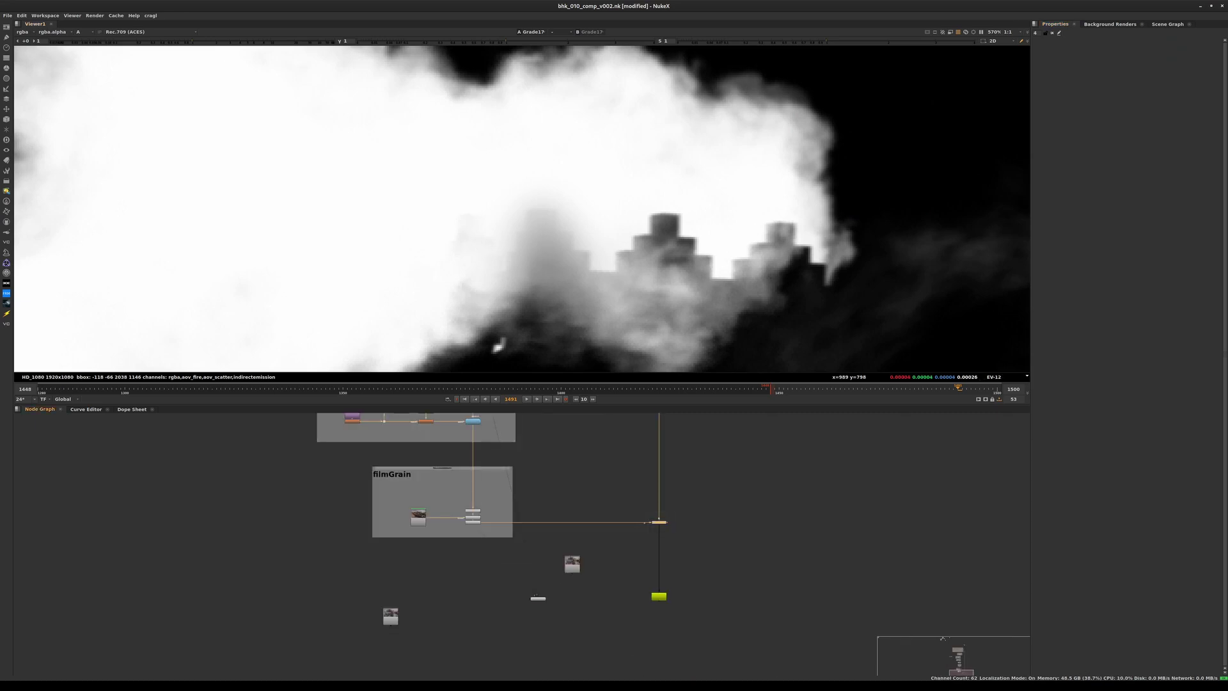
key(1)
key(a)
ctrl+shift+drag(499, 190, 606, 295)
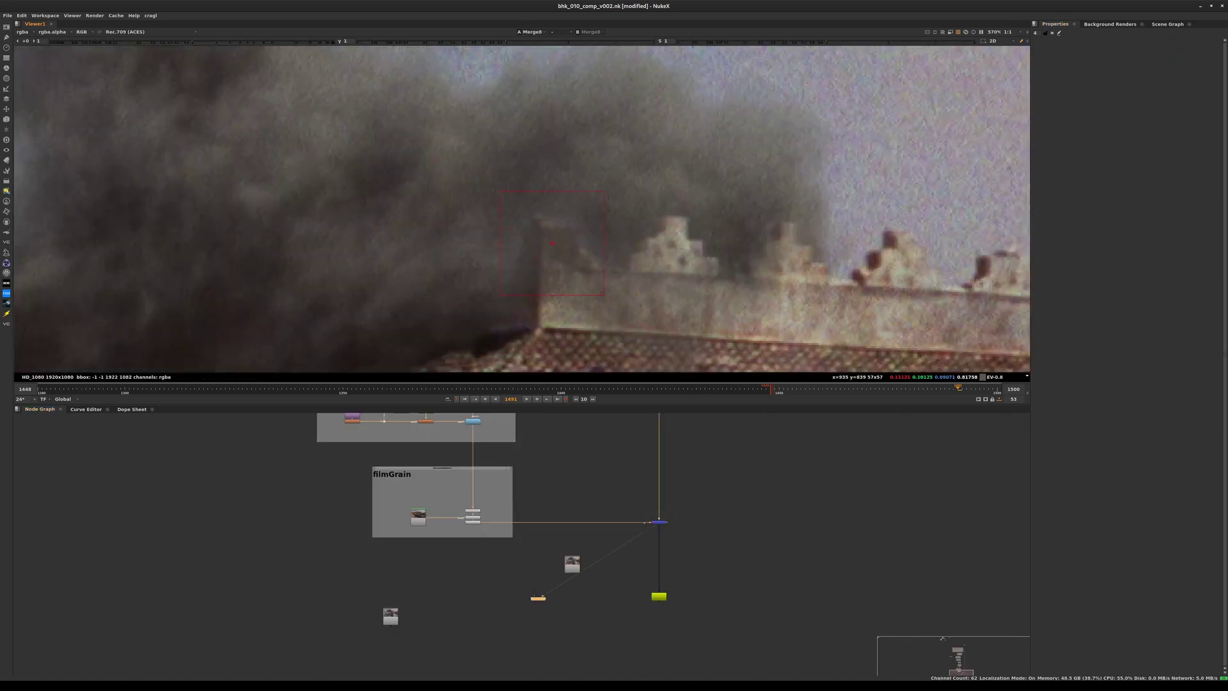
ctrl+right_click(636, 203)
Step: Move Blur13 and Grade17 up together to make room above the liquify backdrop
middle_drag(540, 441, 572, 614)
scroll(525, 520, up, 3)
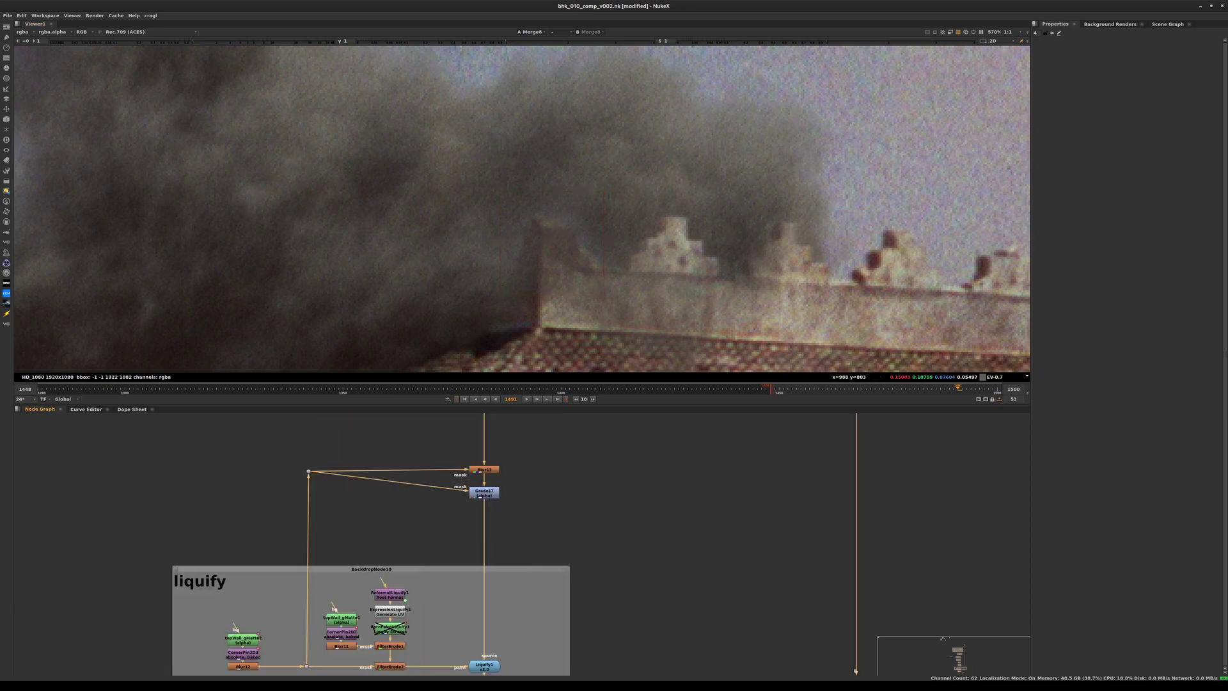
click(484, 493)
drag(520, 512, 484, 431)
click(540, 470)
middle_drag(540, 470, 532, 518)
Step: Add a Blur and a Grade node after Grade17 and move both further down the smoke pipe
click(470, 504)
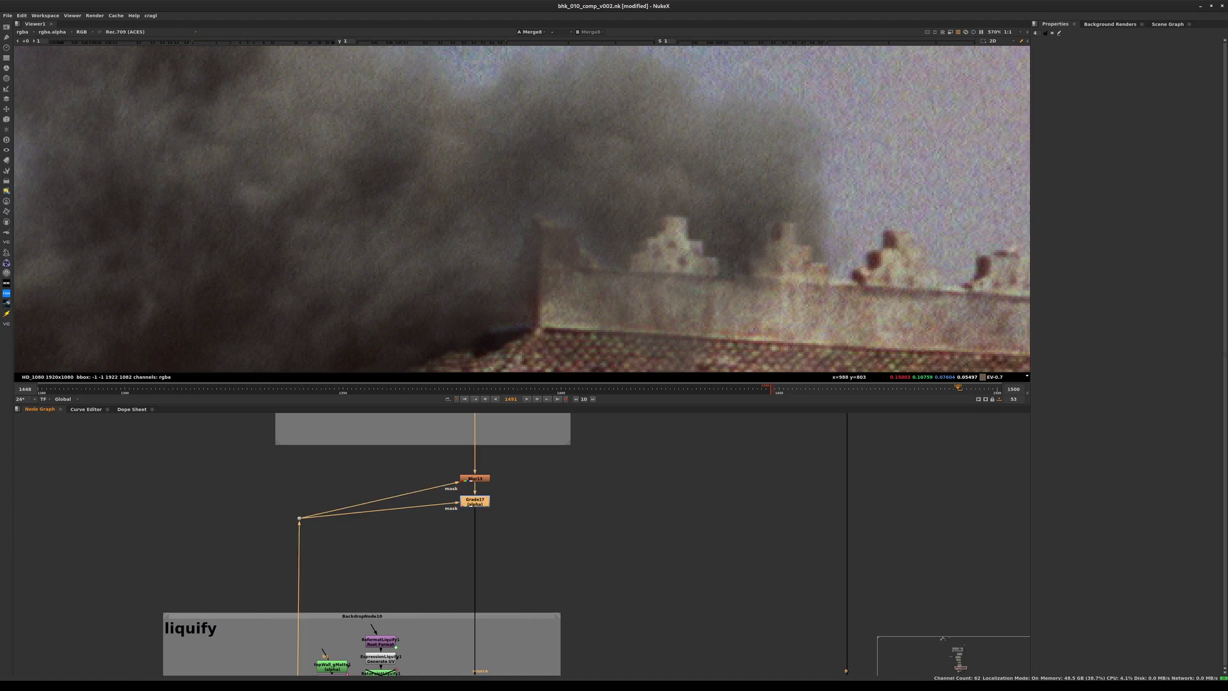
key(b)
key(g)
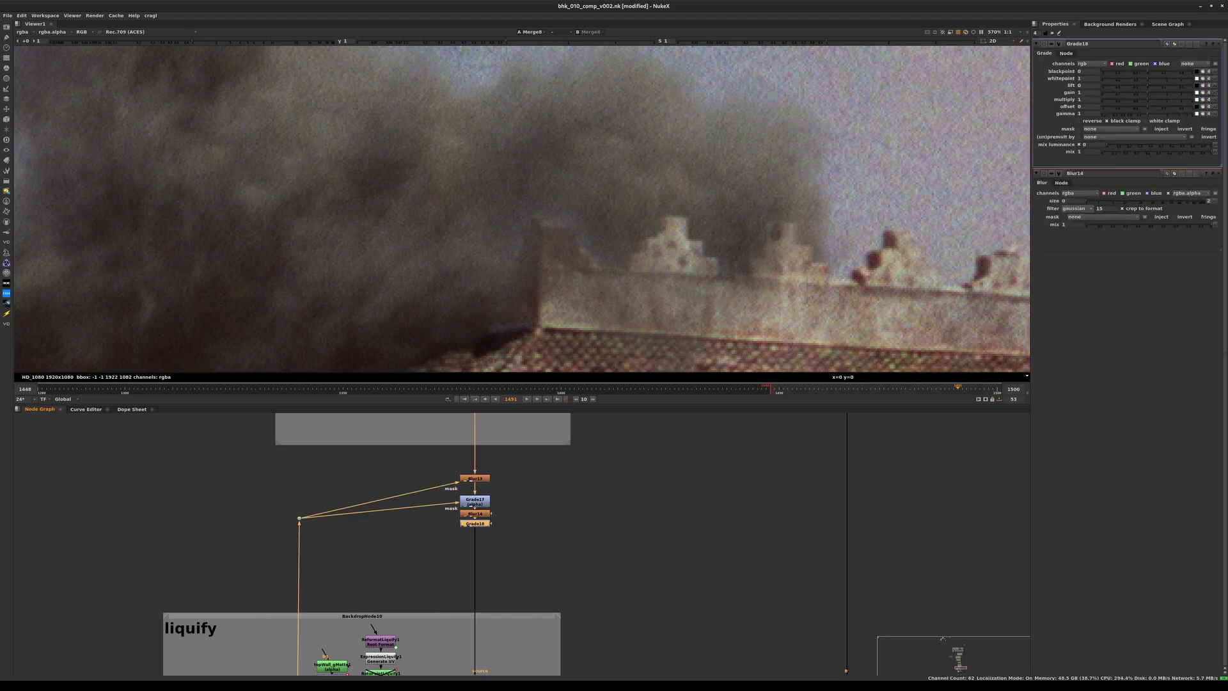
drag(450, 500, 522, 568)
drag(475, 513, 476, 548)
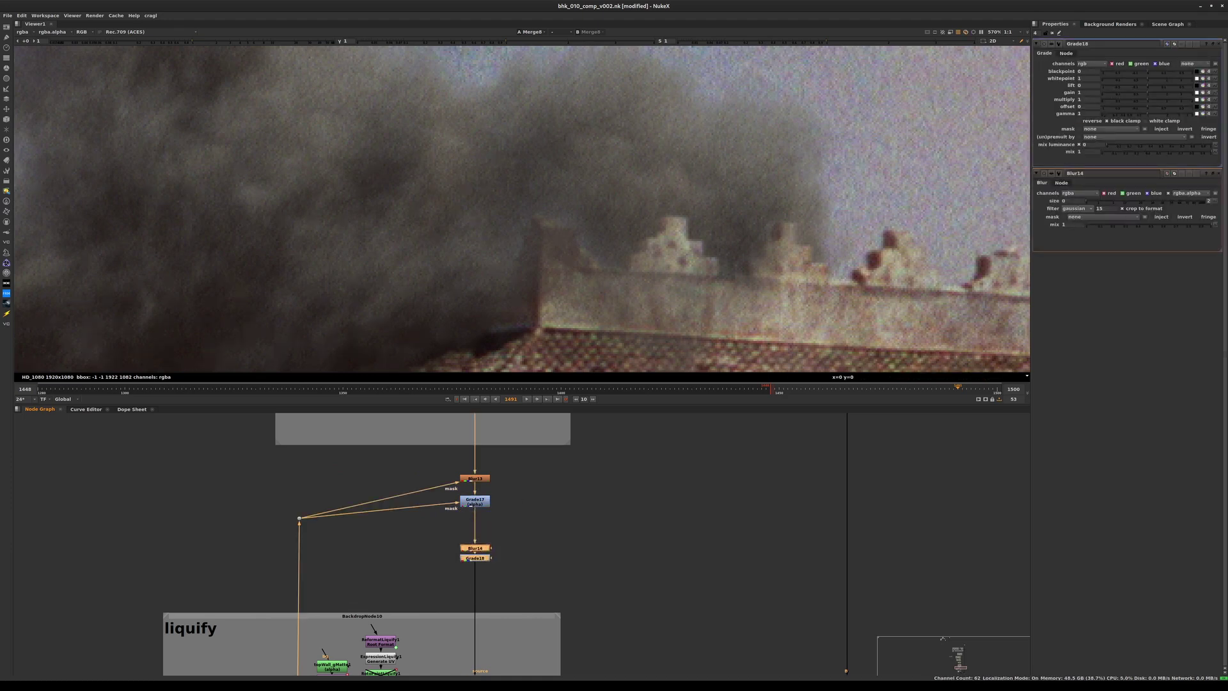
click(530, 537)
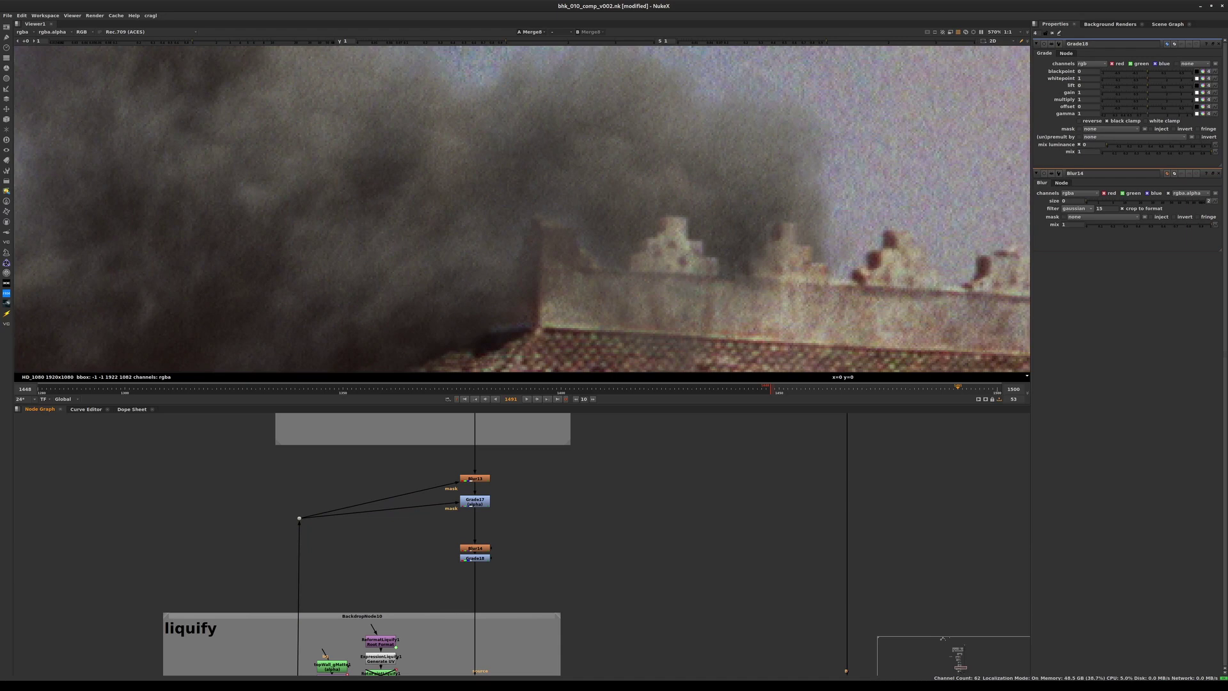
Step: Add a Dot feeding the masks of Blur14 and Grade18, place it beside them, and save the script
key(period)
drag(499, 553, 393, 555)
middle_drag(393, 556, 566, 481)
key(ctrl+s)
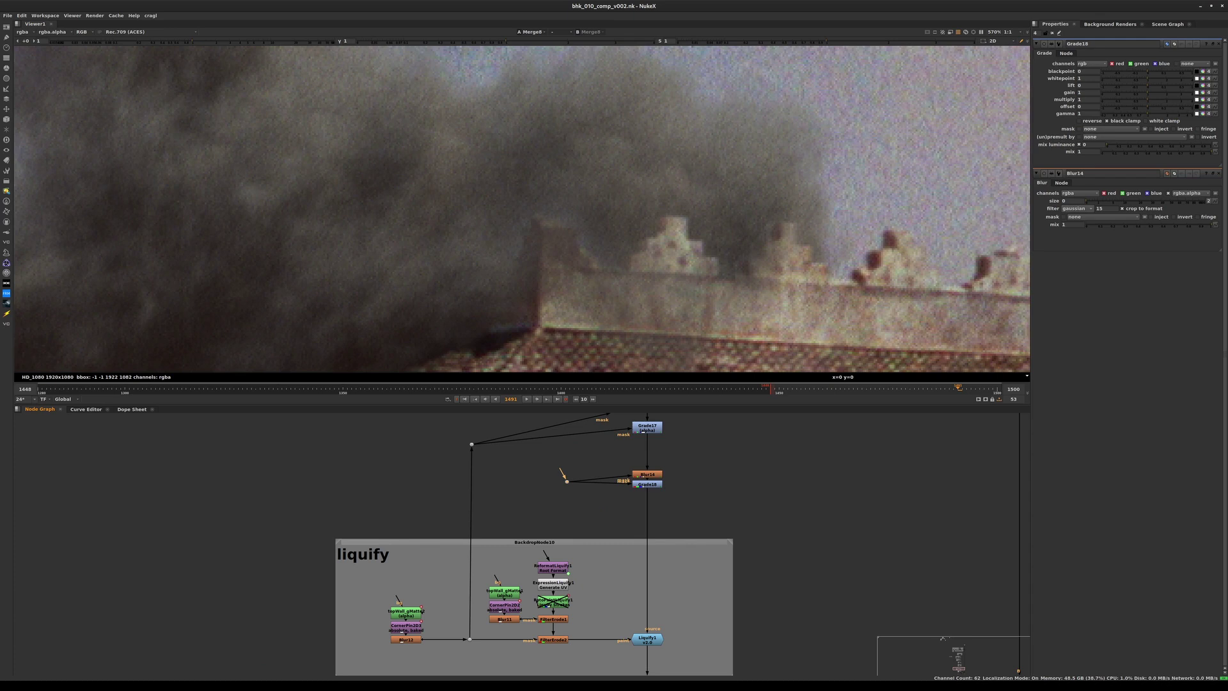
Step: Reposition the Dot feeding the Blur13 and Grade17 masks so it sits level between the two nodes
middle_drag(567, 481, 603, 471)
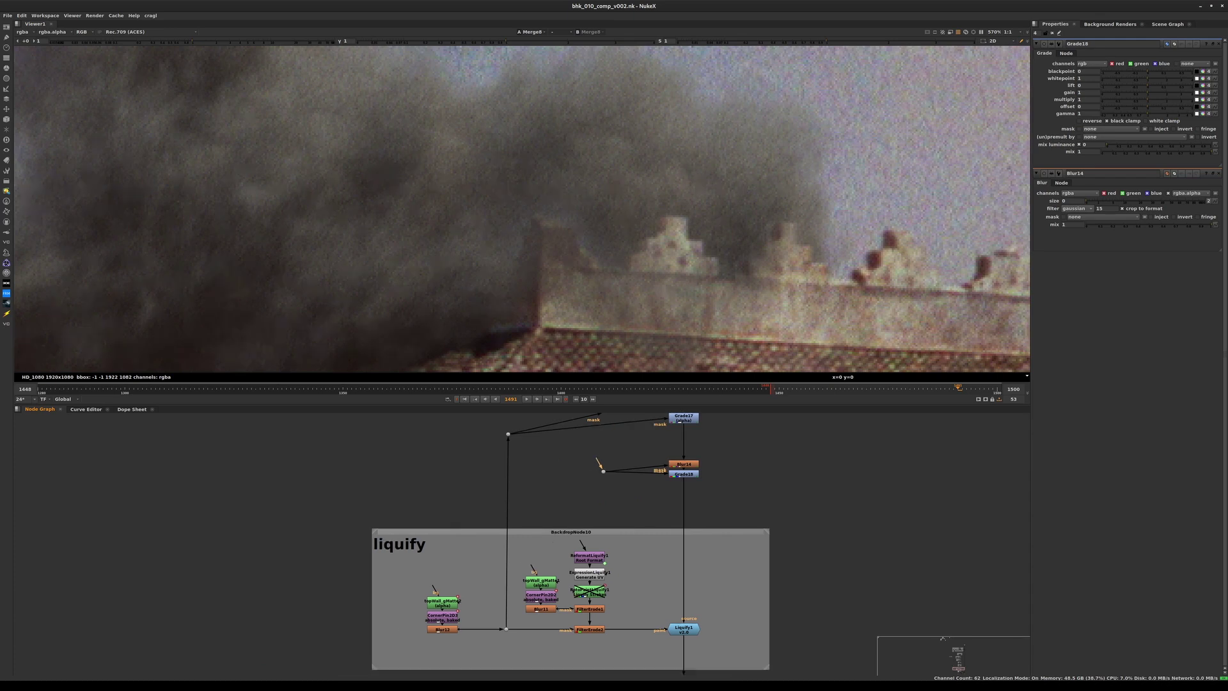
drag(508, 434, 508, 484)
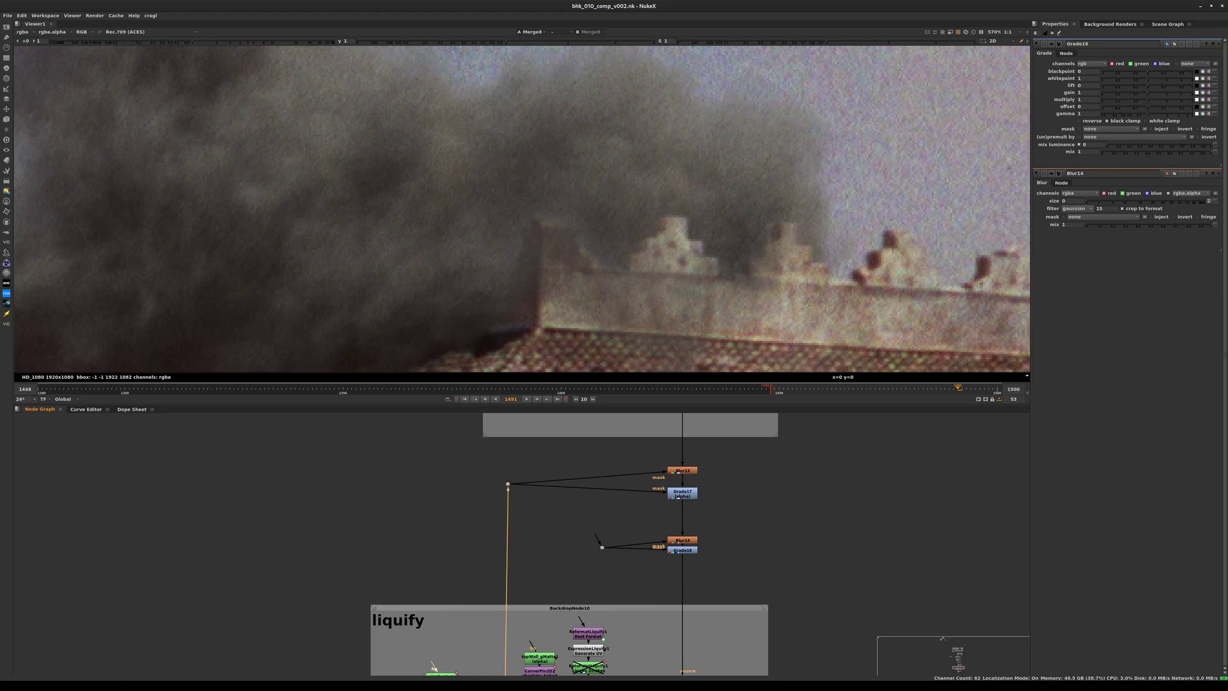
middle_drag(537, 550, 516, 470)
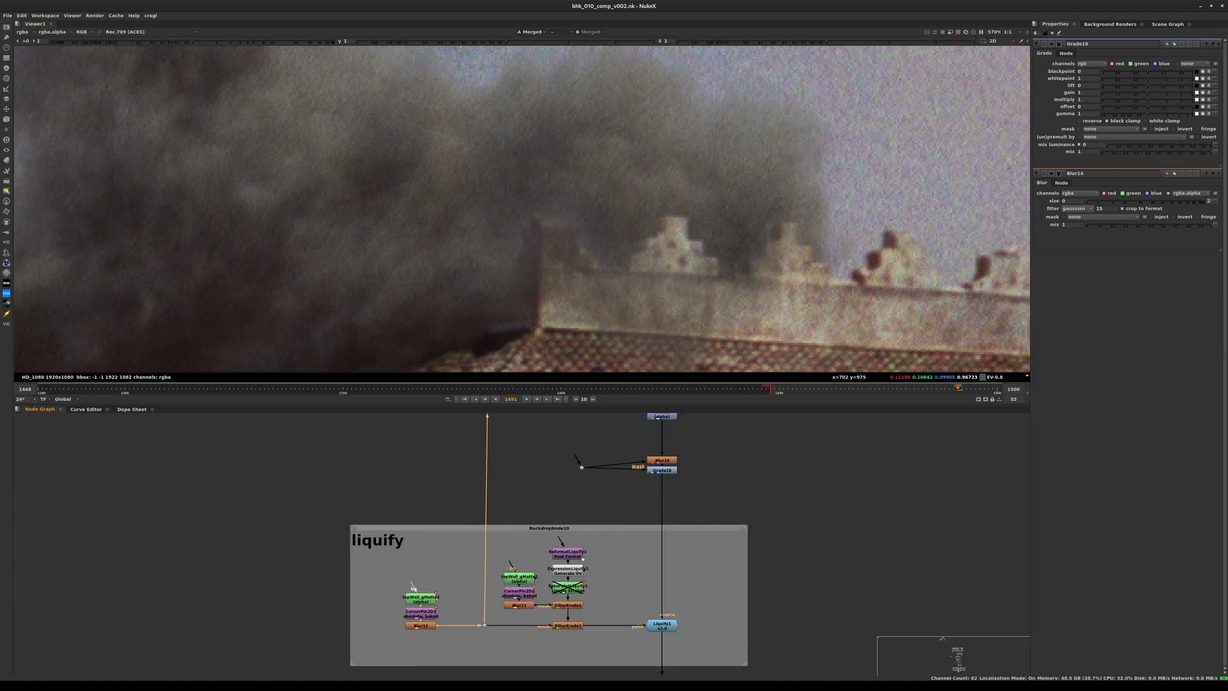
Step: Save the comp as a new version, bhk_010_comp_v003.nk
key(alt+shift+s)
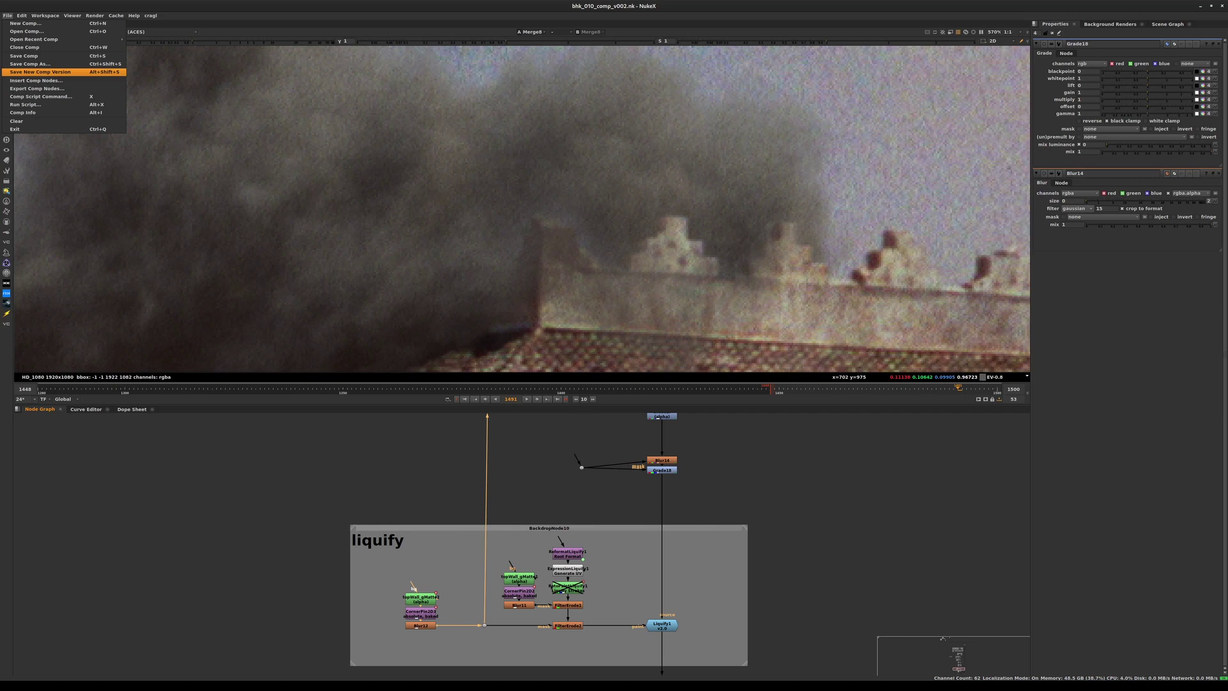
click(420, 465)
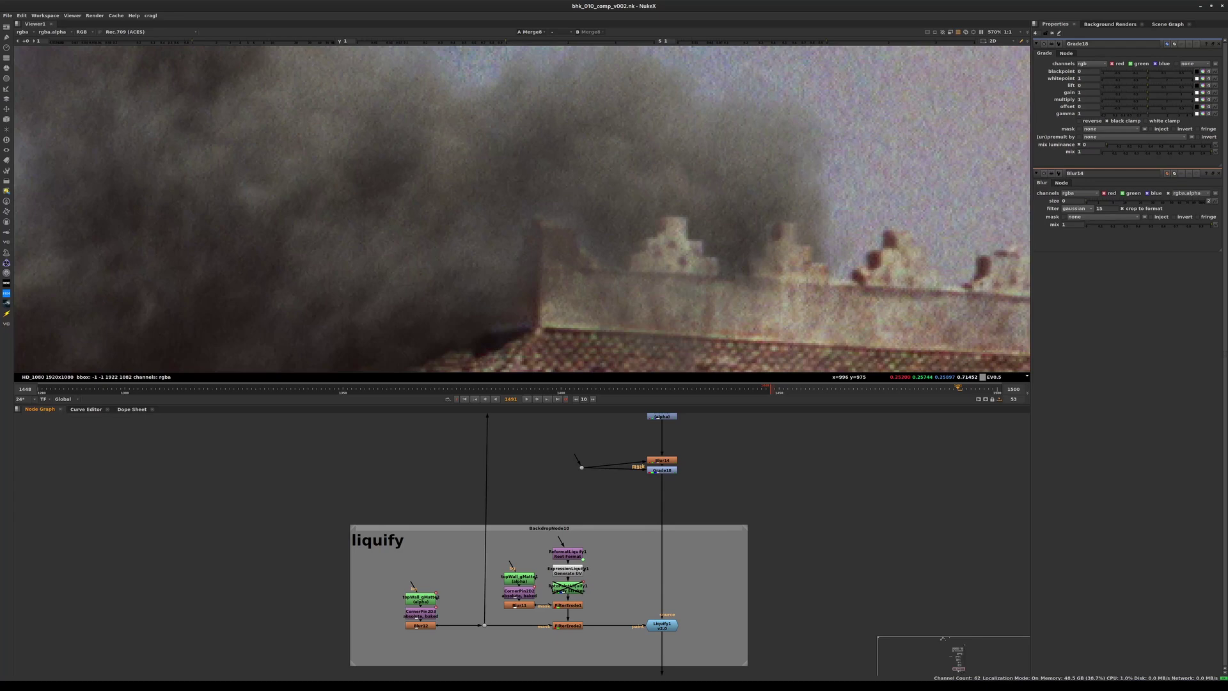
key(alt+shift+s)
click(663, 351)
Step: Connect the Dot feeding the Blur14 and Grade18 masks to Blur11's output in the liquify group
middle_drag(639, 486, 672, 485)
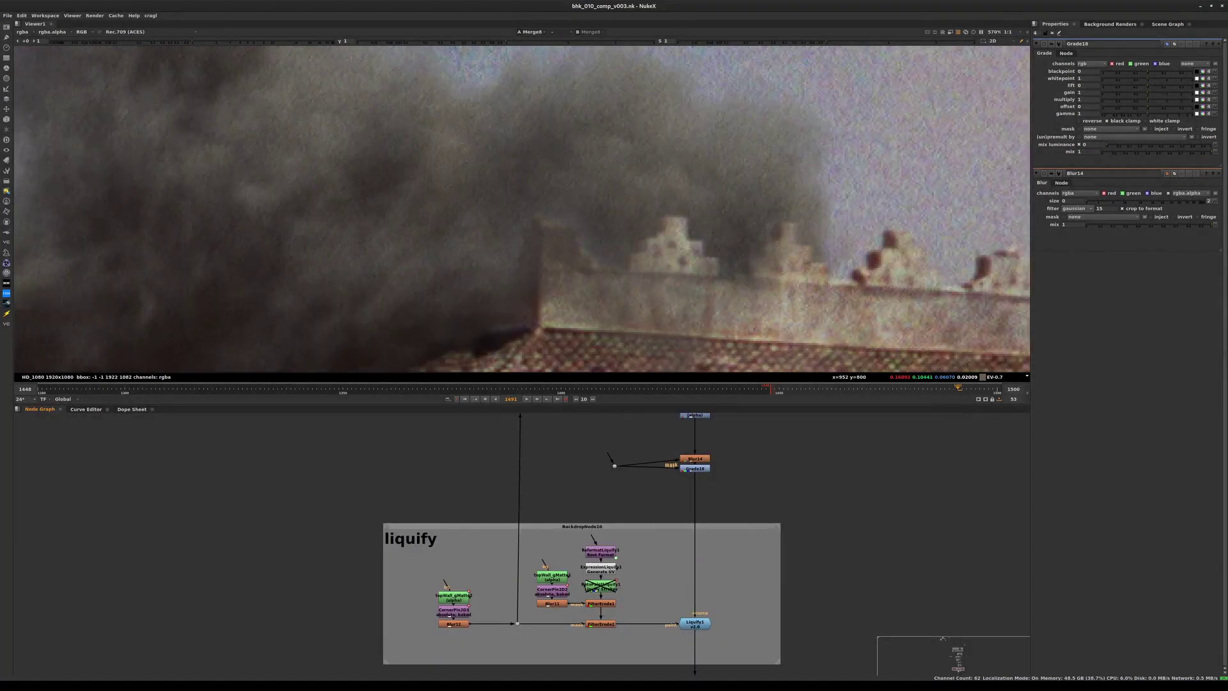
drag(653, 441, 698, 467)
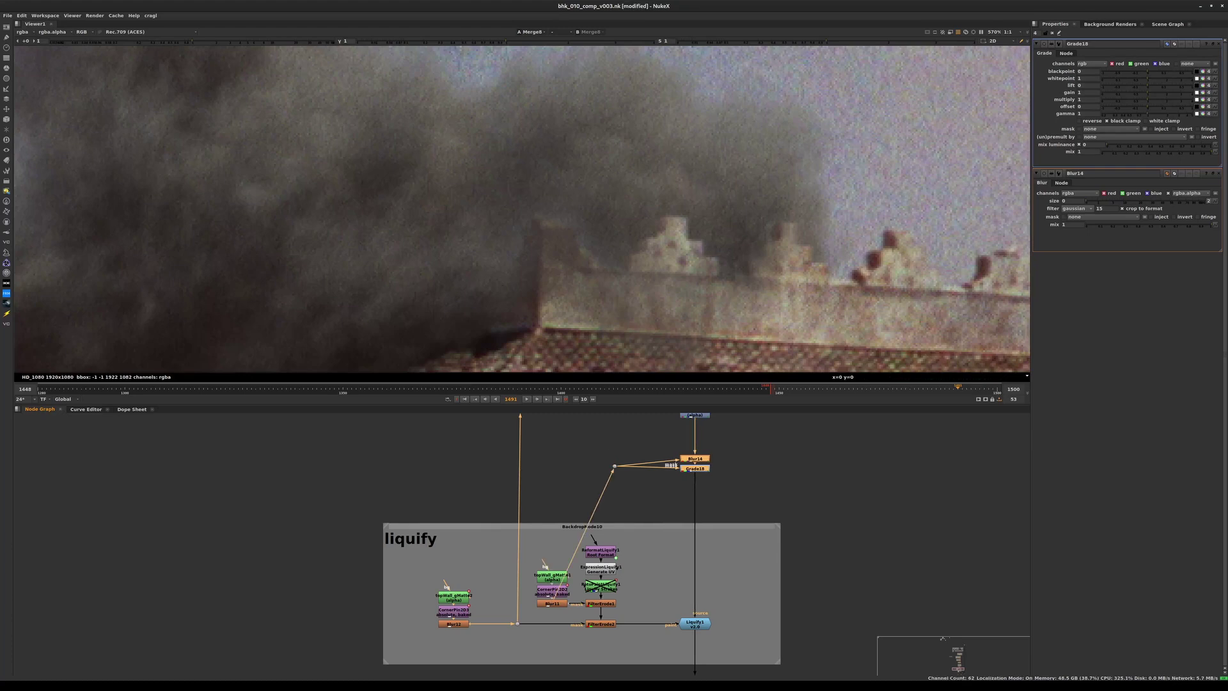
drag(524, 550, 570, 607)
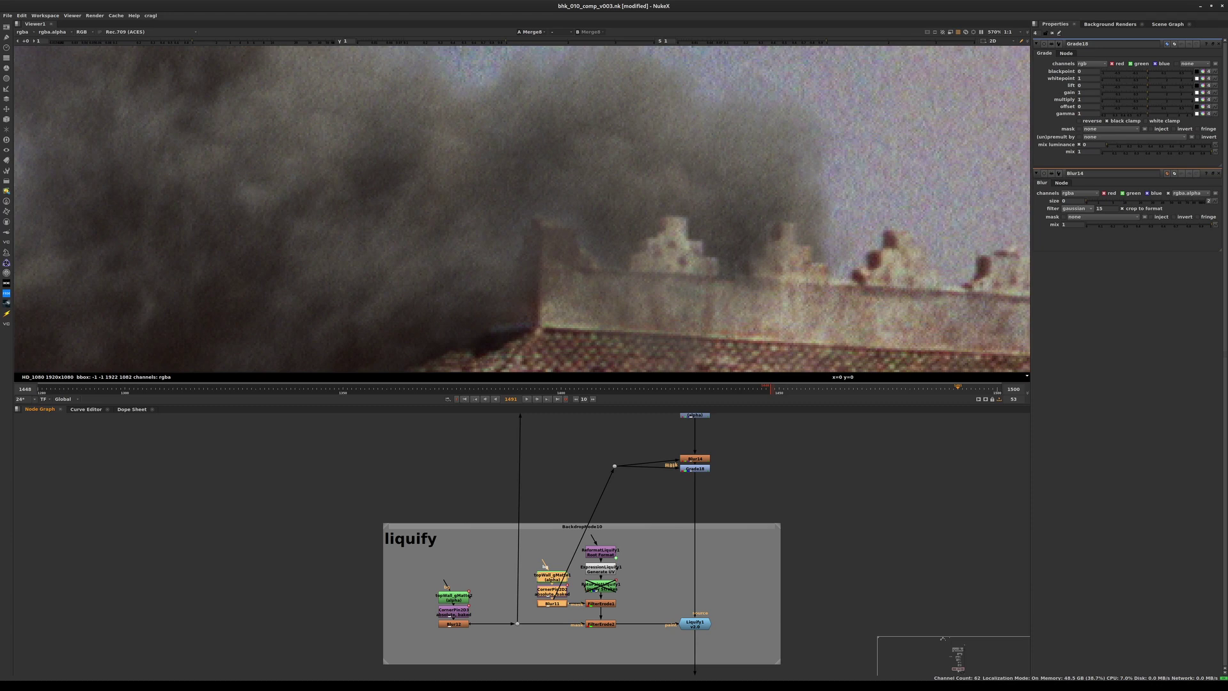
middle_drag(582, 527, 591, 541)
drag(592, 541, 573, 563)
key(ctrl+z)
middle_drag(573, 564, 578, 533)
click(579, 533)
Step: Move the reformat, expression and FilterErode column right, close to Liquify1
drag(617, 525, 608, 610)
drag(614, 608, 668, 611)
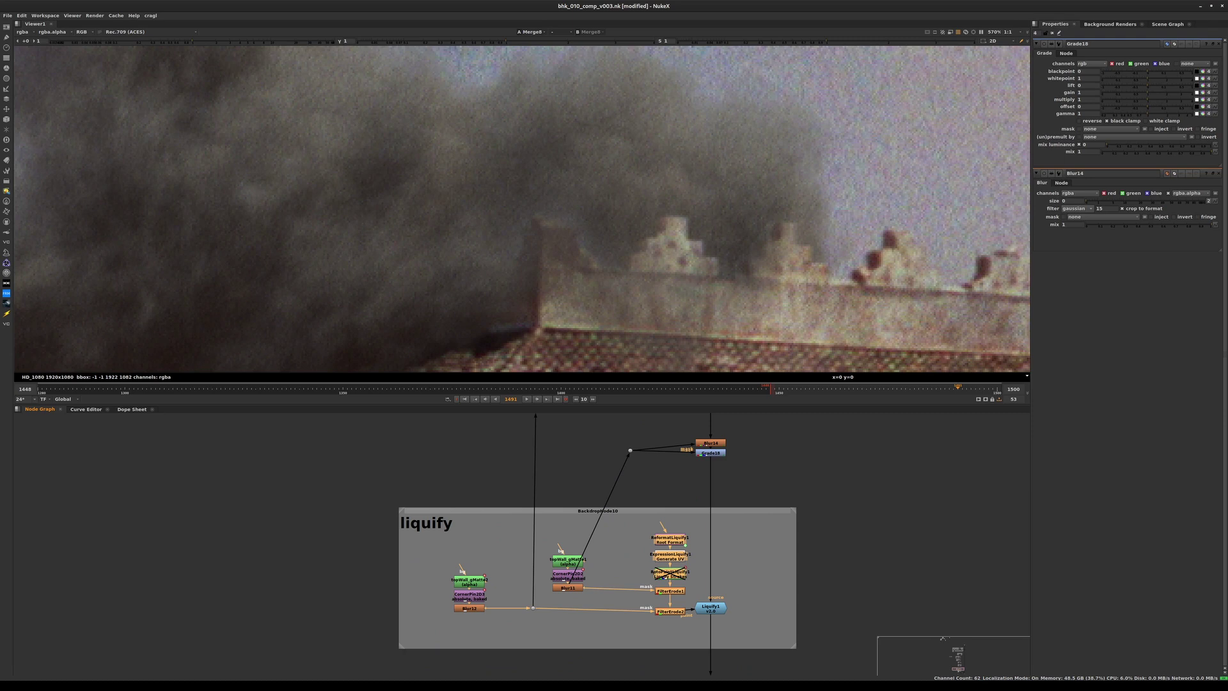
click(665, 624)
middle_drag(665, 624, 676, 614)
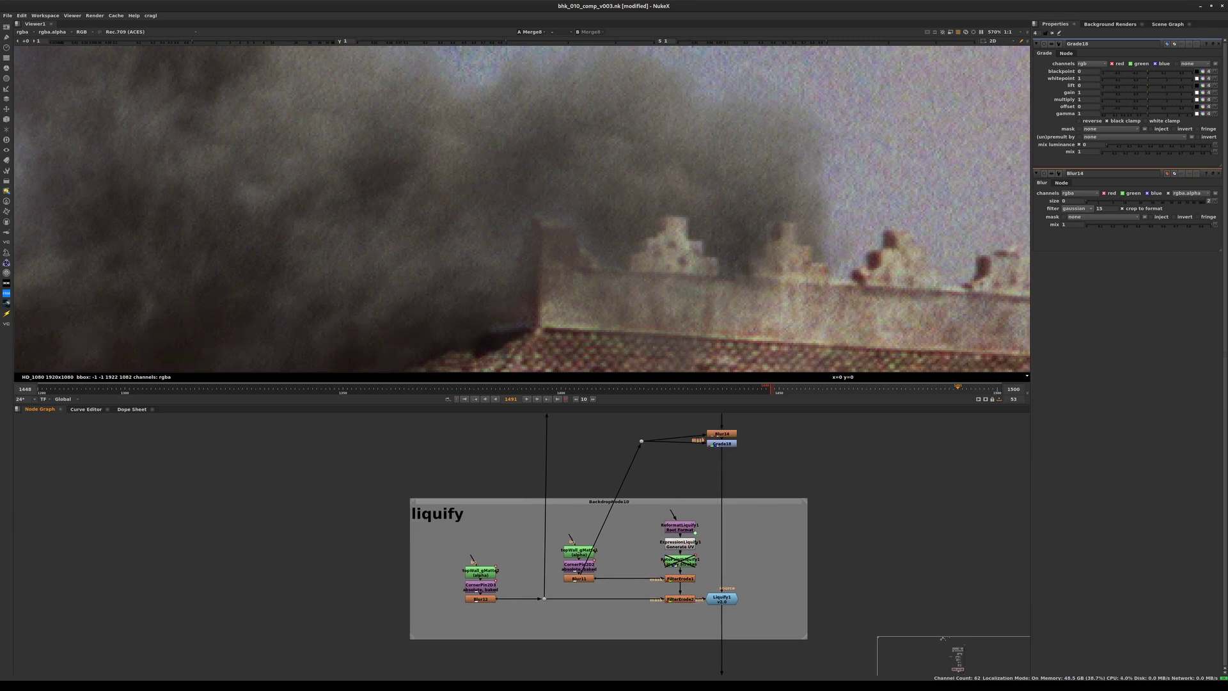
Step: Insert a Dot on Blur11's output, straighten its mask line to Blur14 and Grade18, shift the Blur11 branch right, and save
key(period)
drag(641, 541, 630, 577)
drag(641, 441, 630, 443)
ctrl+drag(579, 578, 601, 578)
middle_drag(602, 578, 514, 652)
key(ctrl+s)
Step: Close Blur14's properties and set Grade18's channels to alpha
click(639, 557)
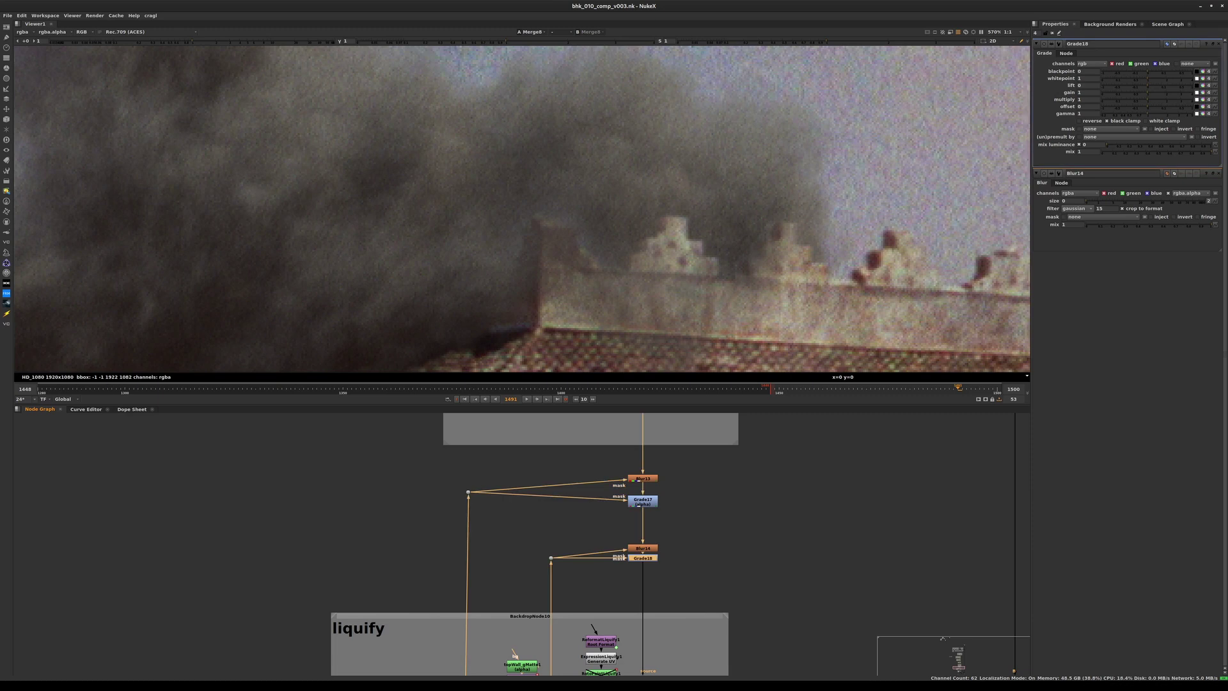
scroll(659, 545, up, 3)
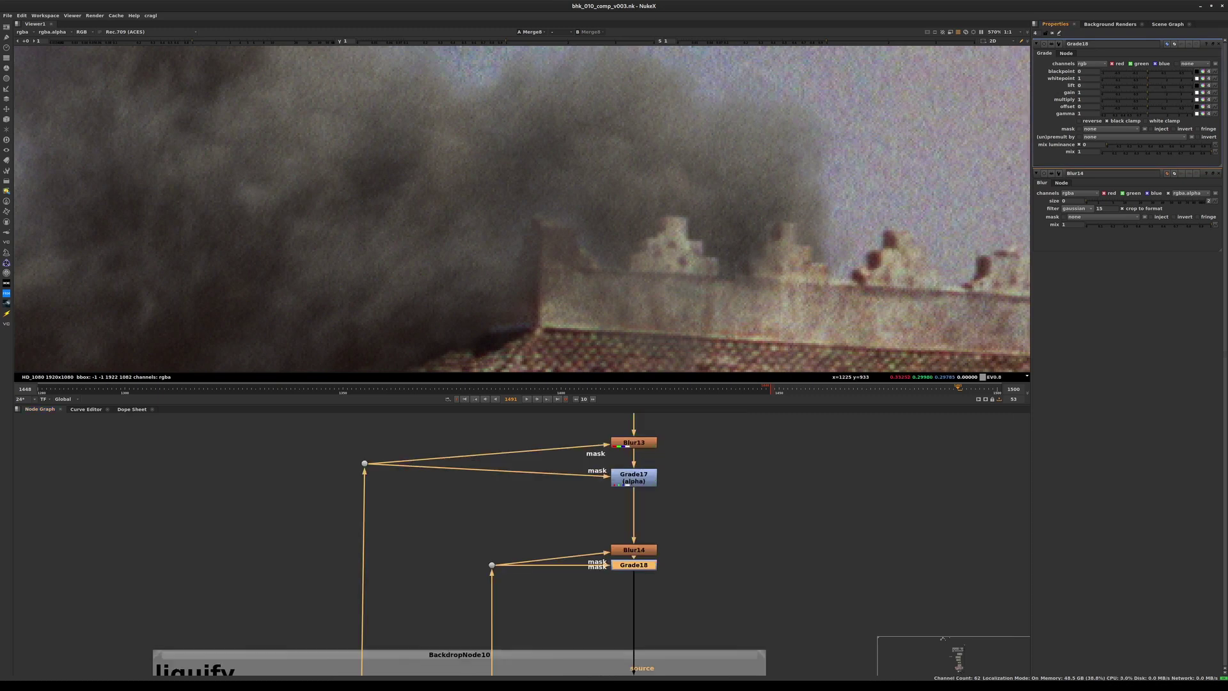
click(1218, 173)
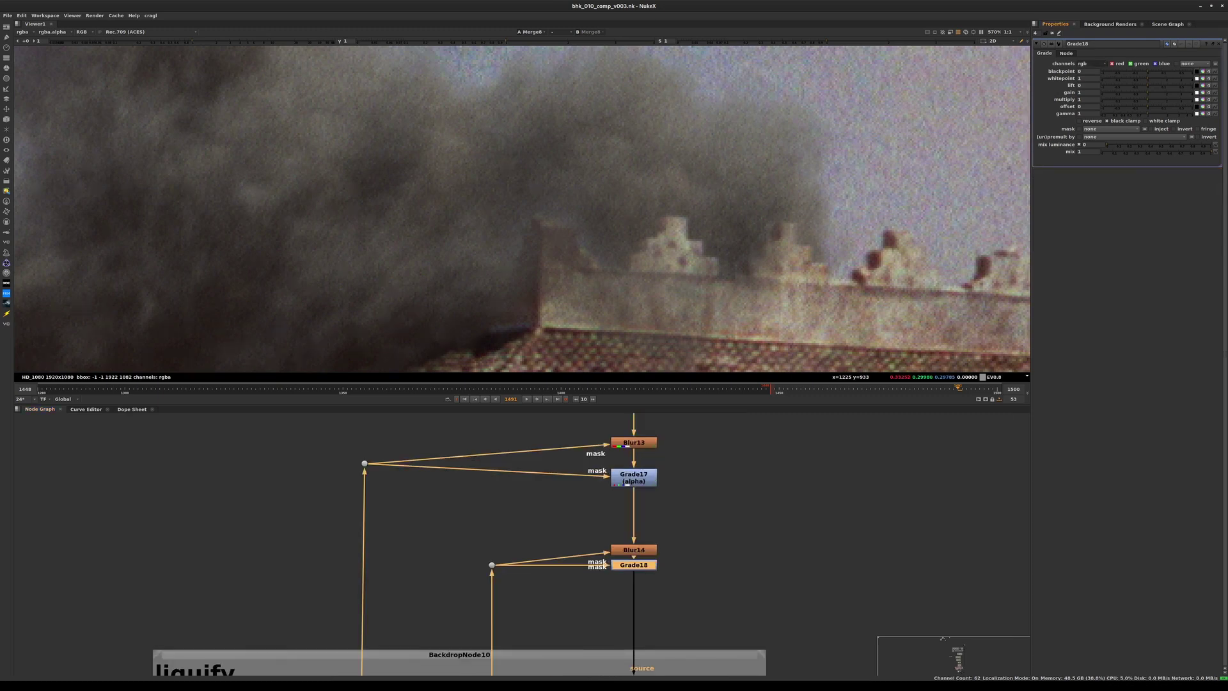
click(1087, 78)
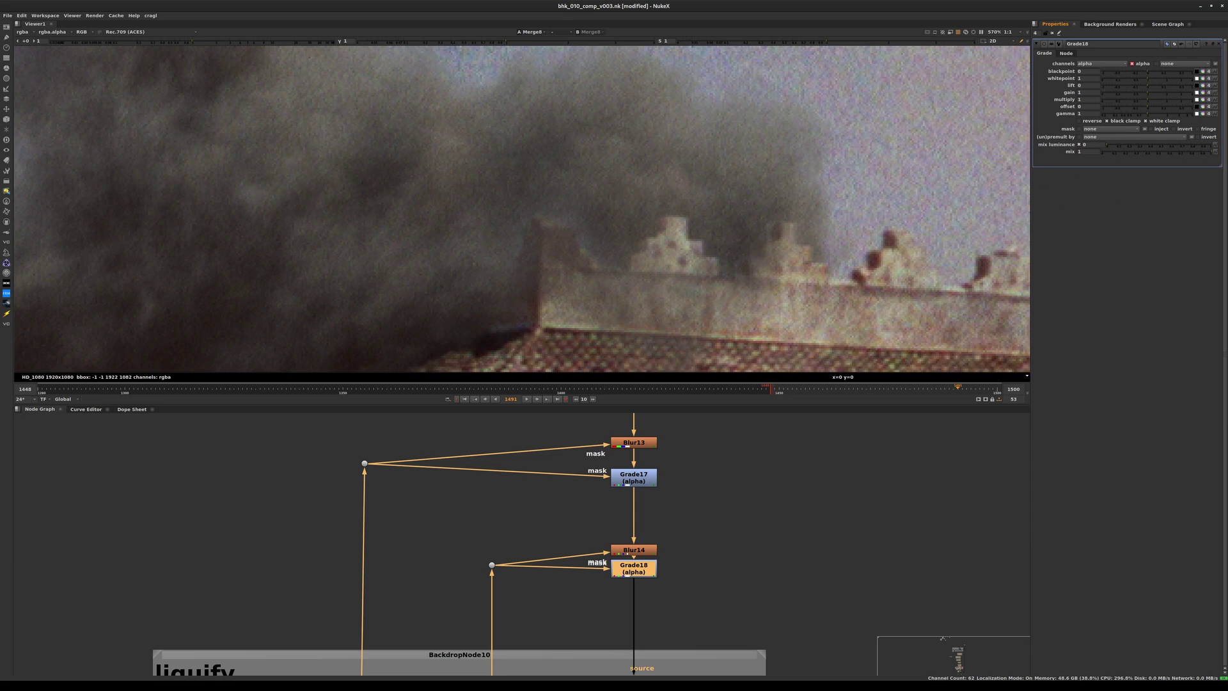
Step: Set Blur14's size to 10, deselect the node, and open Grade18's properties
middle_drag(659, 544, 656, 475)
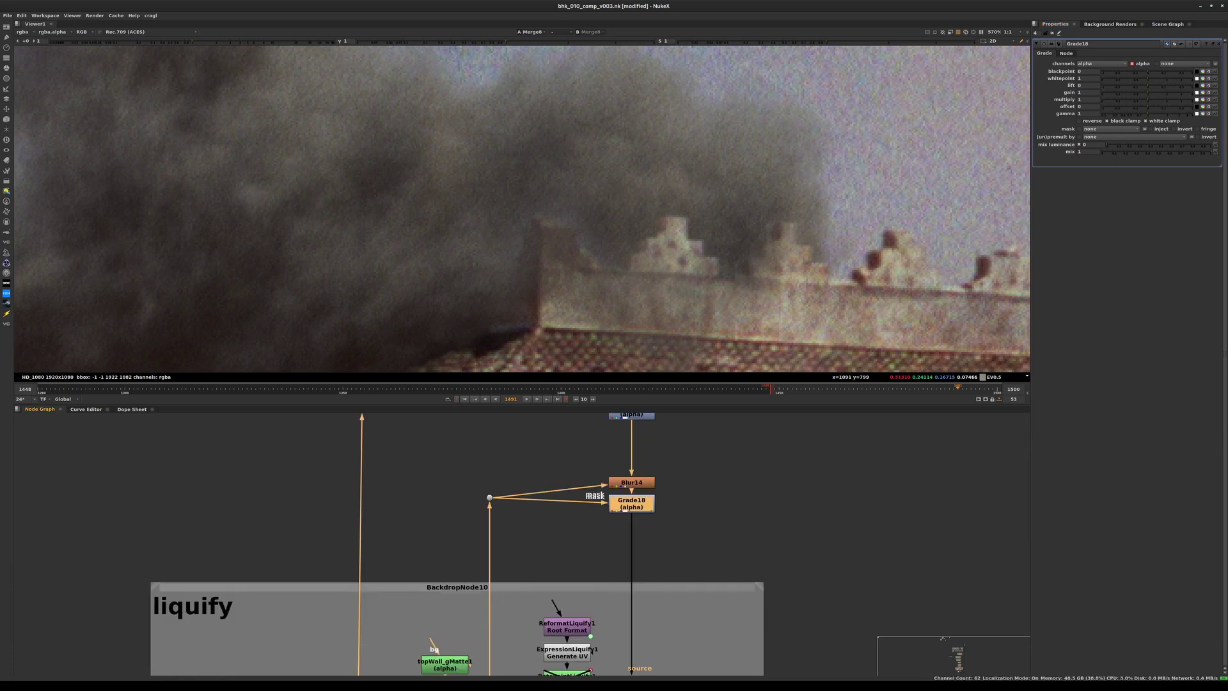
ctrl+shift+drag(784, 281, 789, 281)
double_click(631, 483)
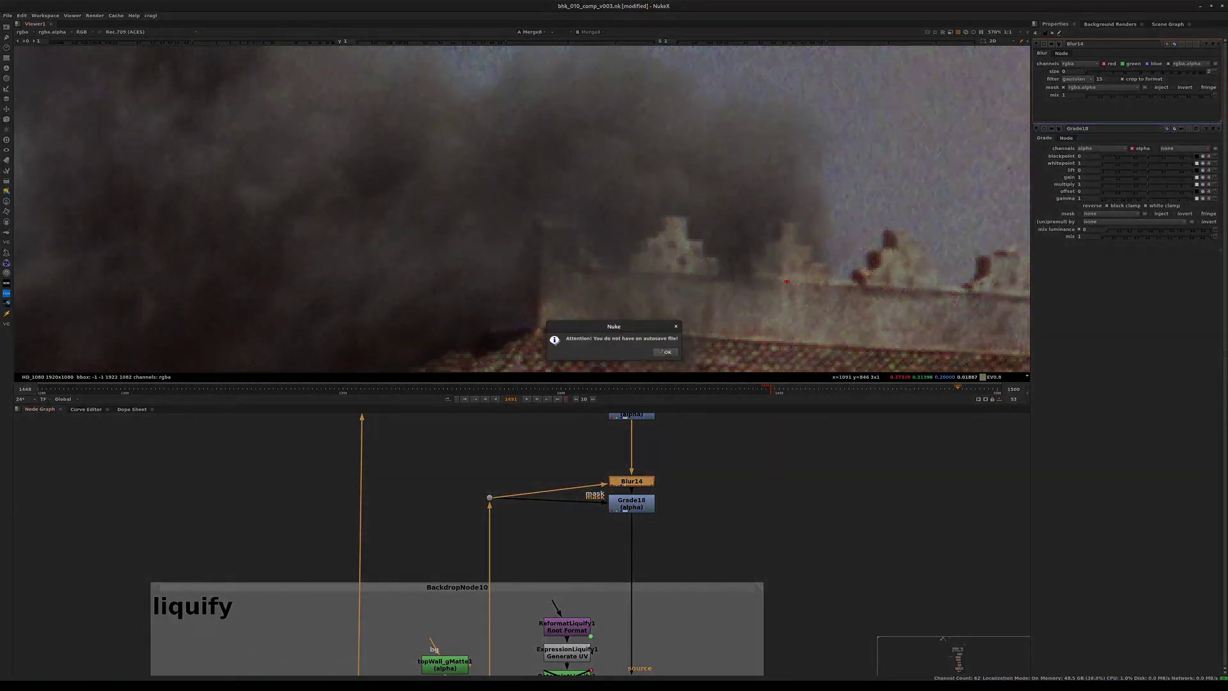
key(Return)
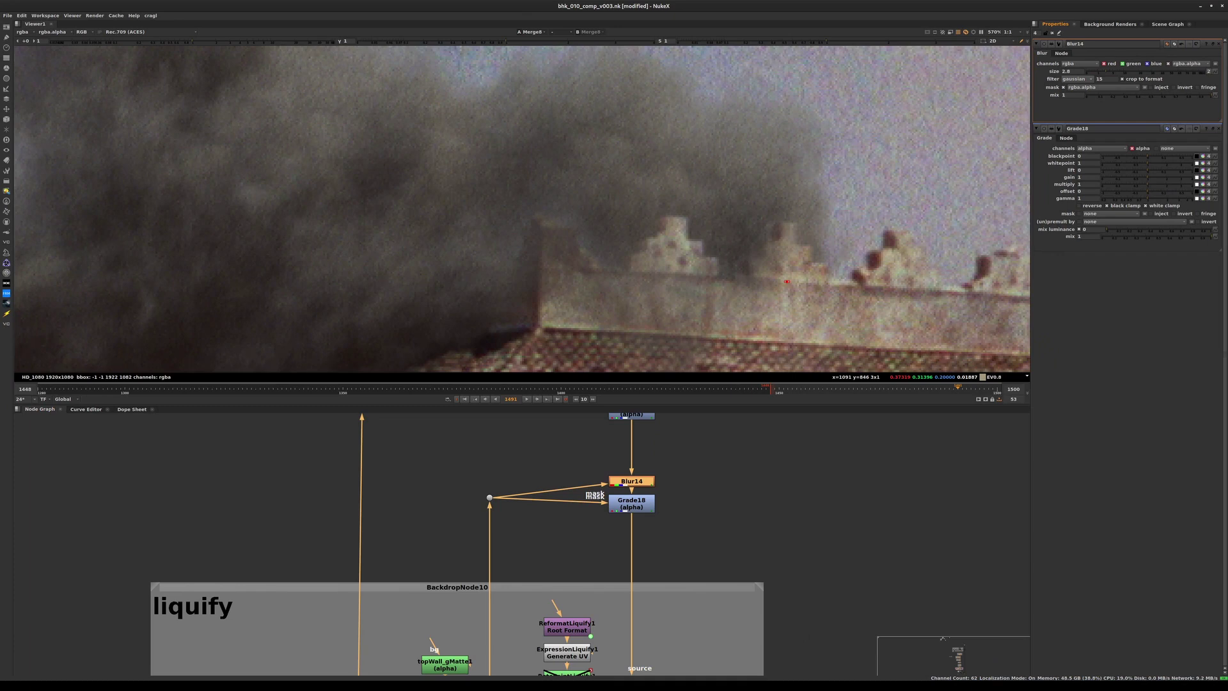
drag(1105, 72, 1121, 71)
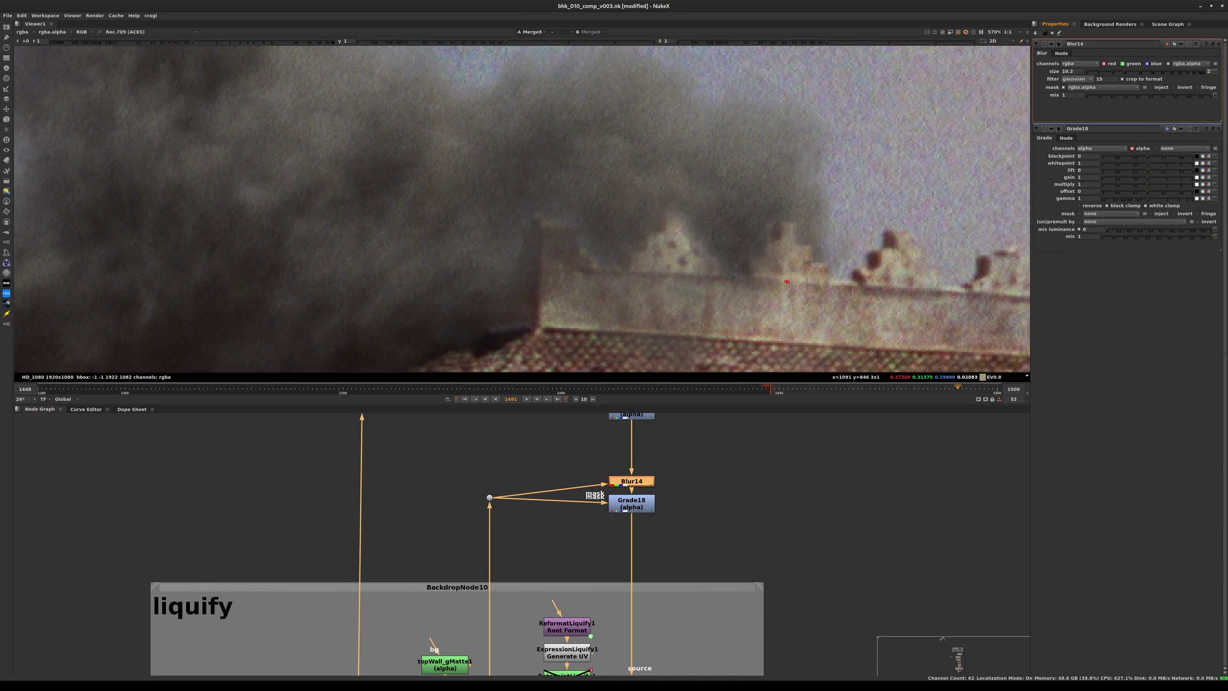
click(742, 496)
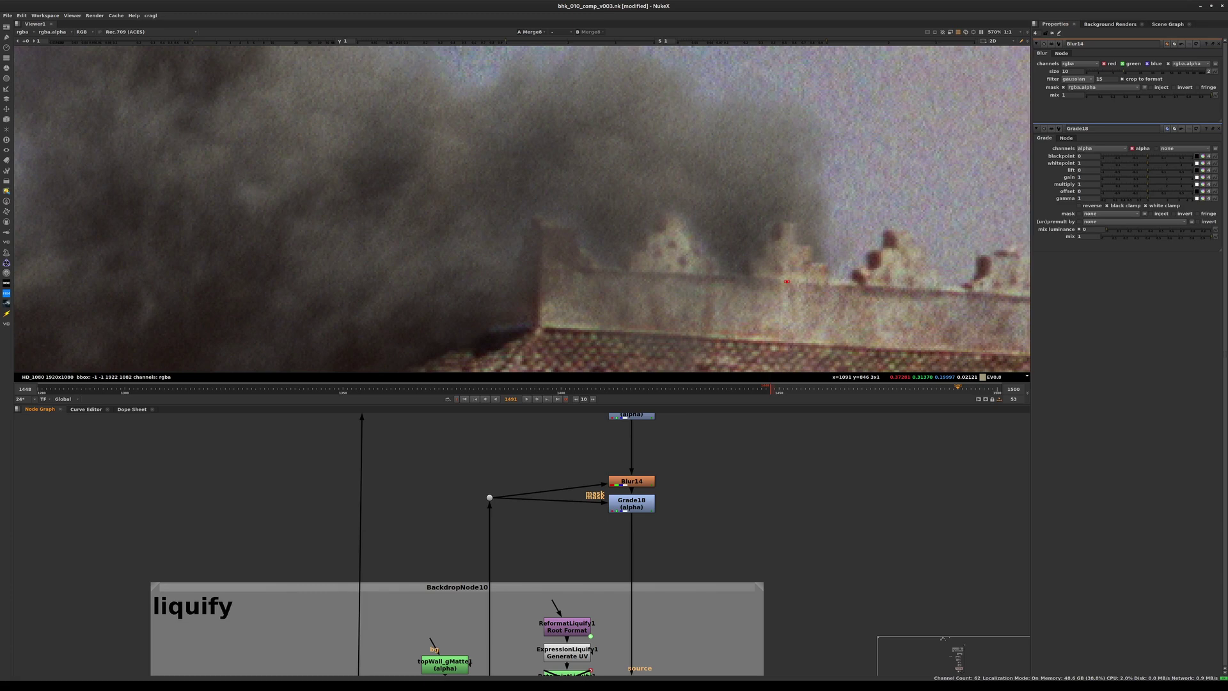
double_click(631, 503)
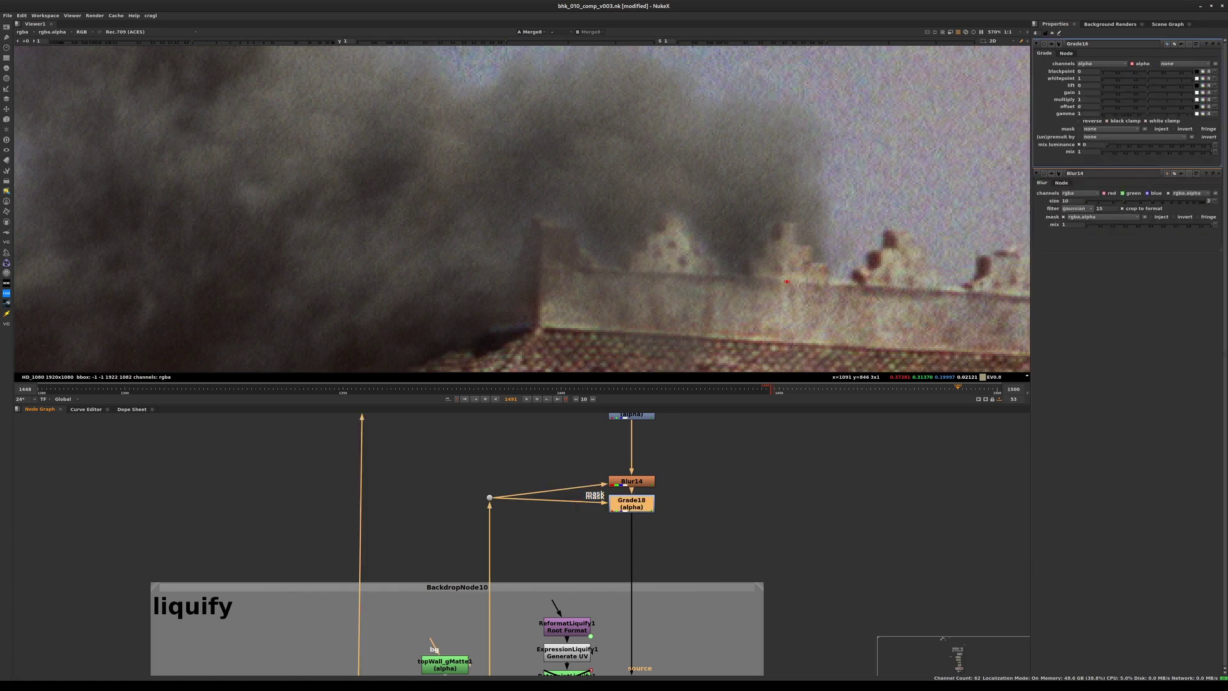
Step: Set the gamma of Grade18, the masked alpha grade below Blur14, to 2 and save the script
drag(1147, 115, 1175, 115)
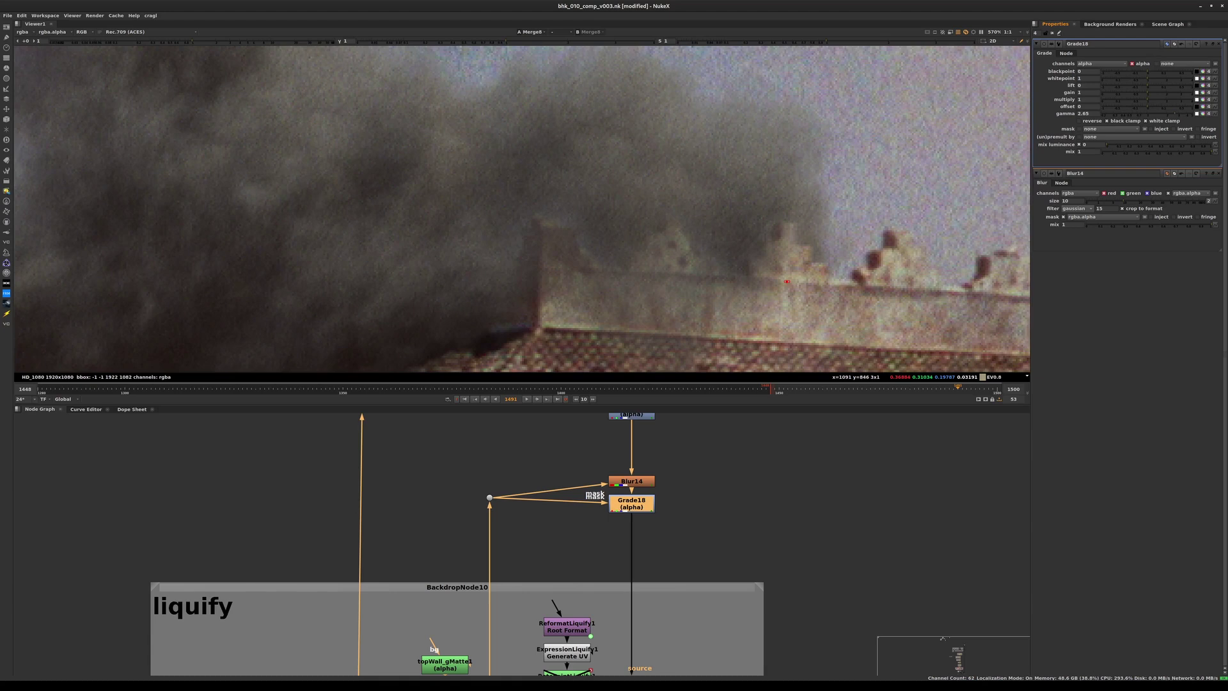
drag(1175, 114, 1170, 114)
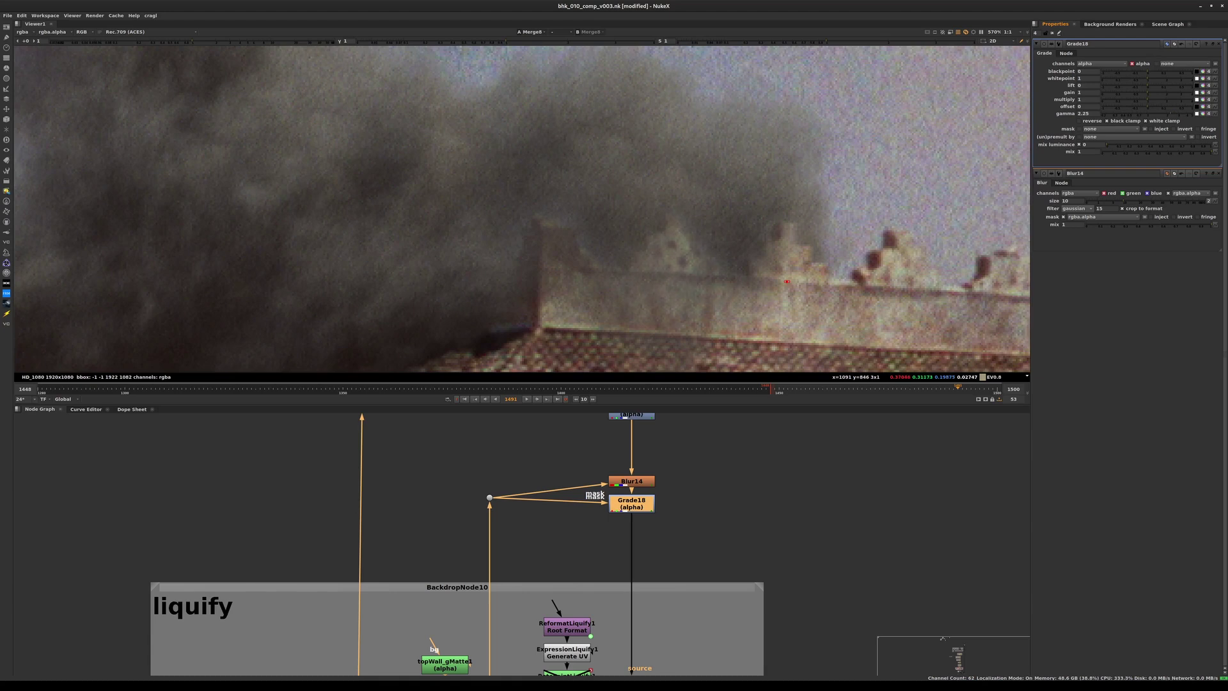
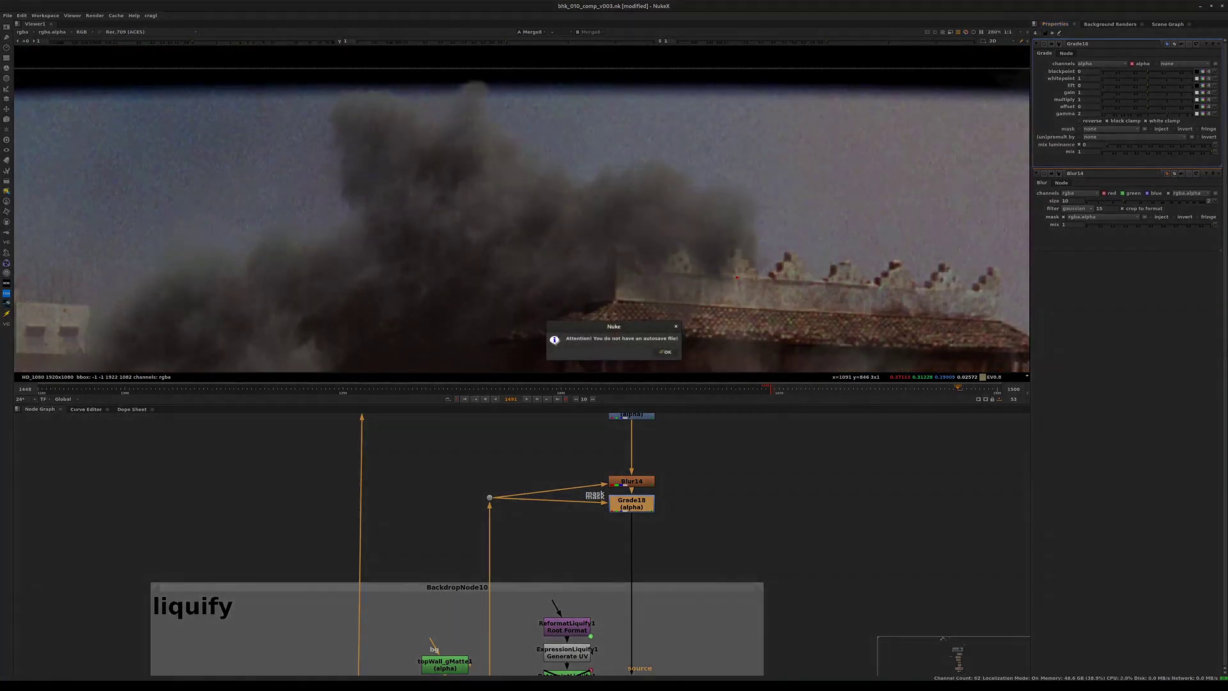
key(Return)
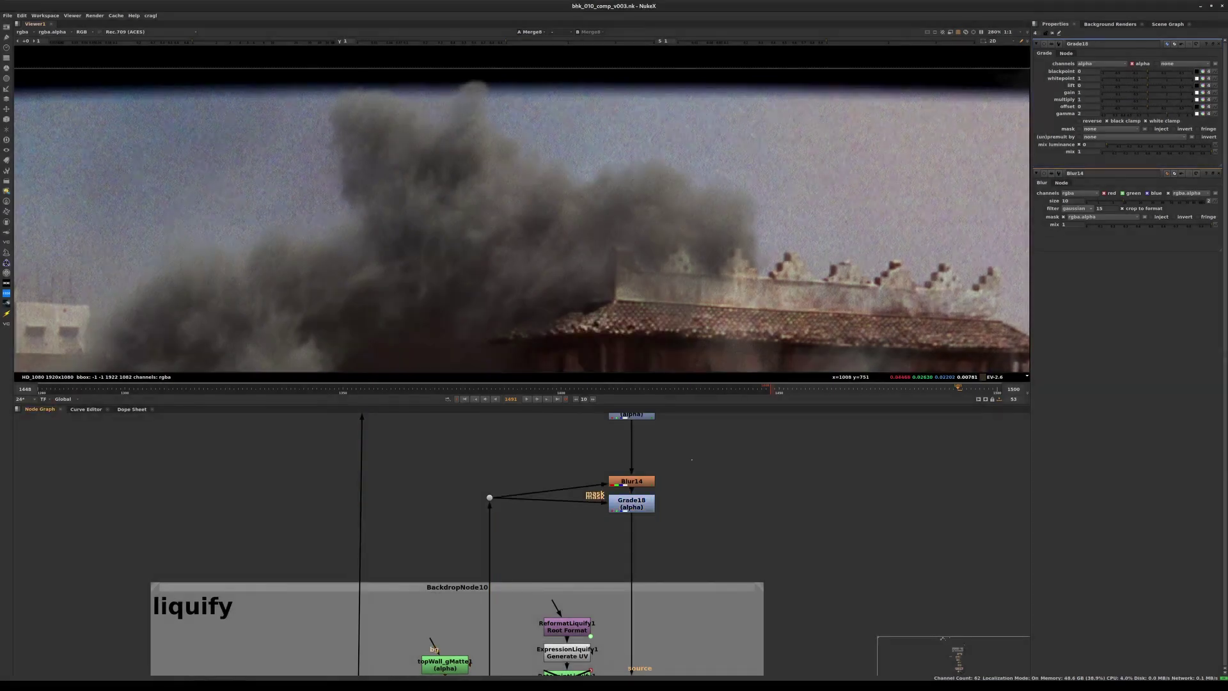
Step: Inspect the output and alpha channel of Grade18 and of the final merge, ending with the merge in full colour
key(1)
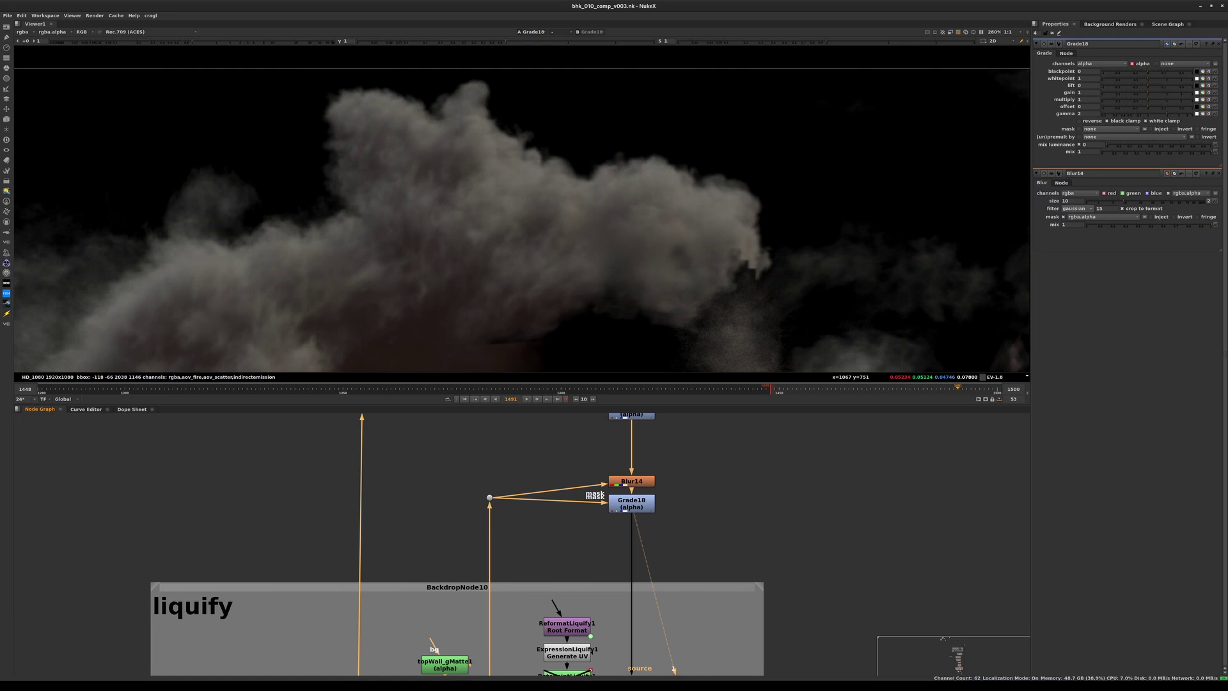
key(a)
scroll(671, 563, down, 2)
middle_drag(671, 563, 606, 422)
scroll(722, 563, down, 2)
middle_drag(723, 562, 518, 367)
click(678, 481)
key(1)
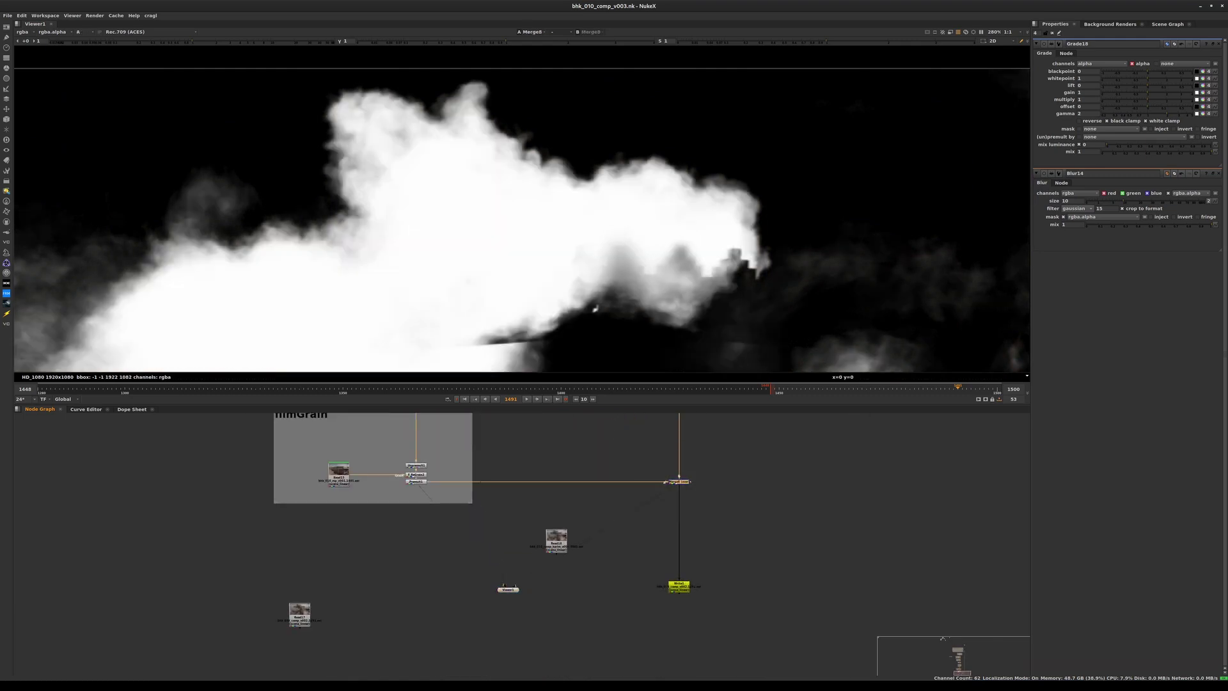
key(a)
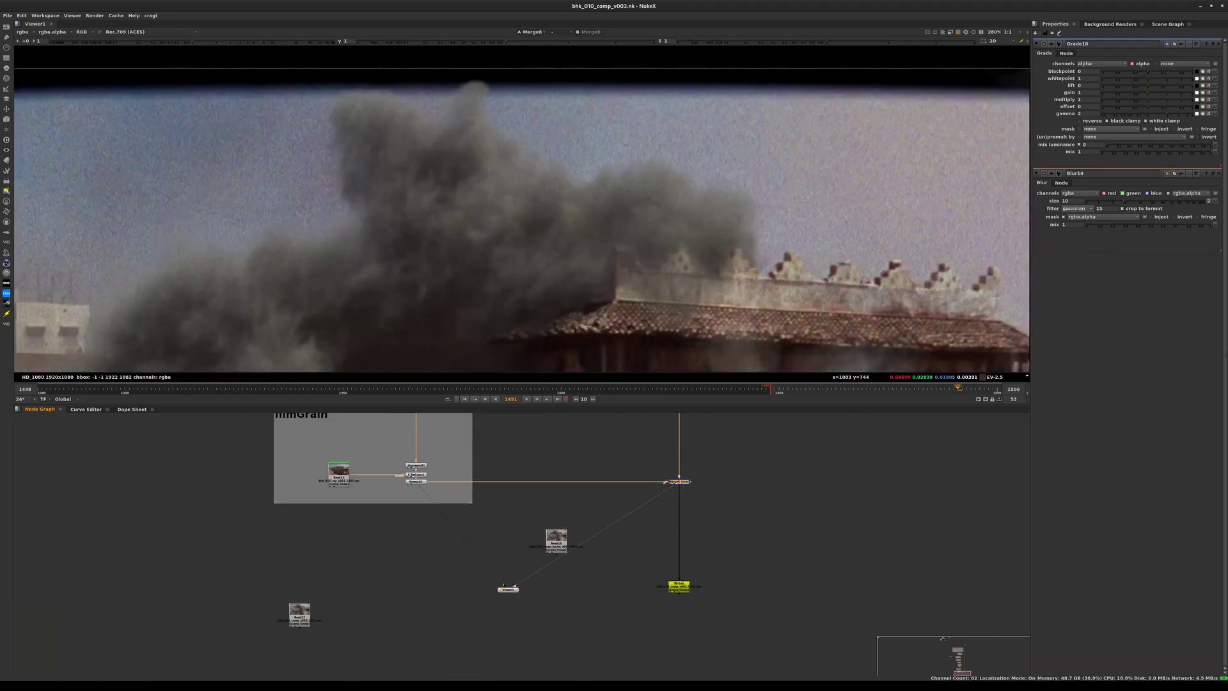
Step: Compare the final merge with the rendered Read node placed just below the merge line
click(556, 540)
key(2)
click(507, 590)
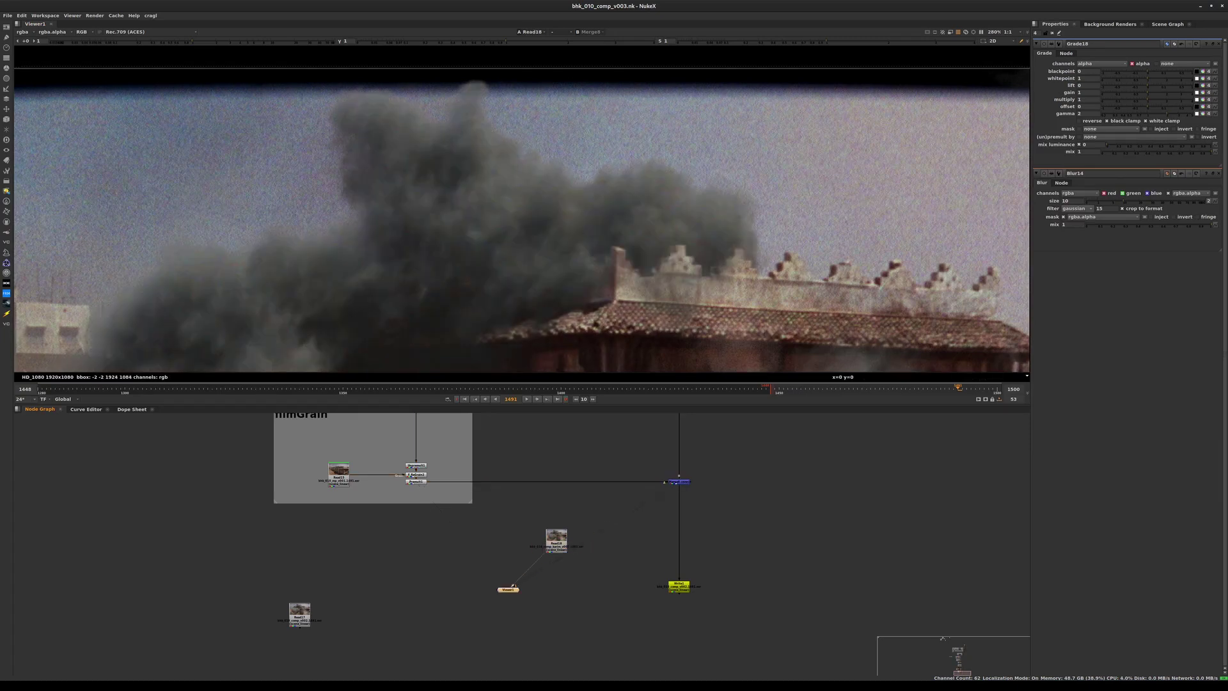
key(1)
key(2)
key(1)
key(2)
Step: Compare the final merge with the other rendered Read node below the filmGrain backdrop, checking the smoke edge along the parapet
middle_drag(555, 496, 655, 466)
drag(400, 583, 516, 539)
key(2)
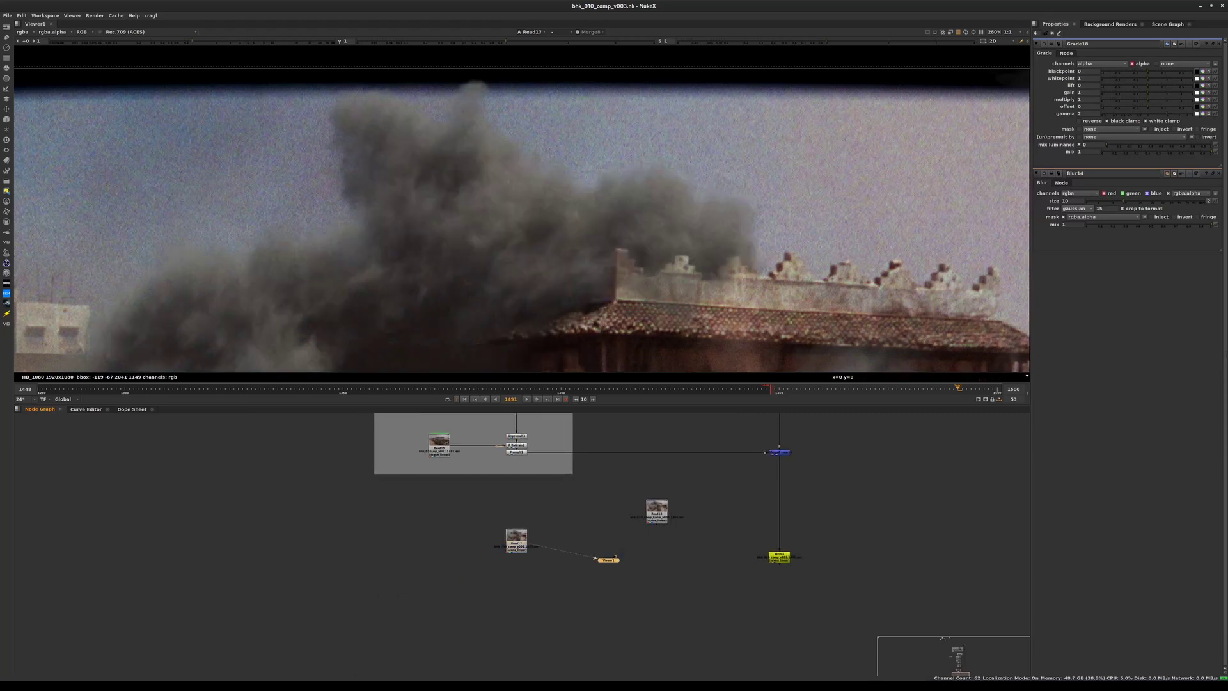
key(1)
key(2)
key(1)
key(2)
key(1)
key(2)
key(1)
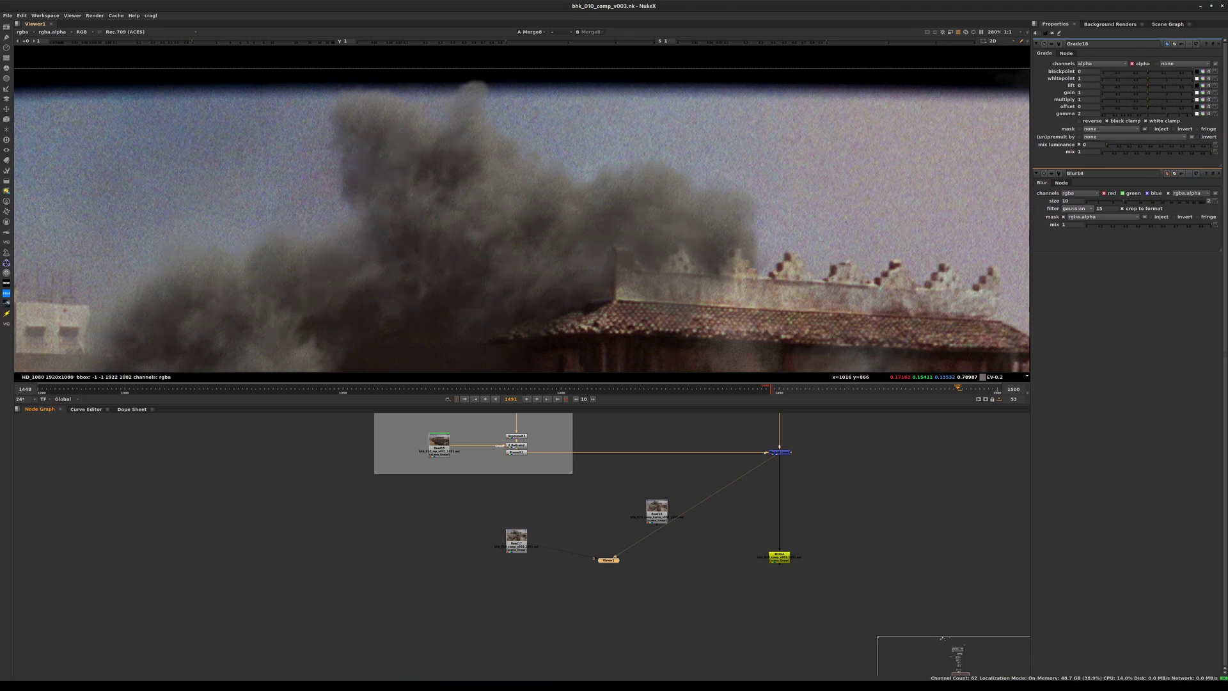
key(2)
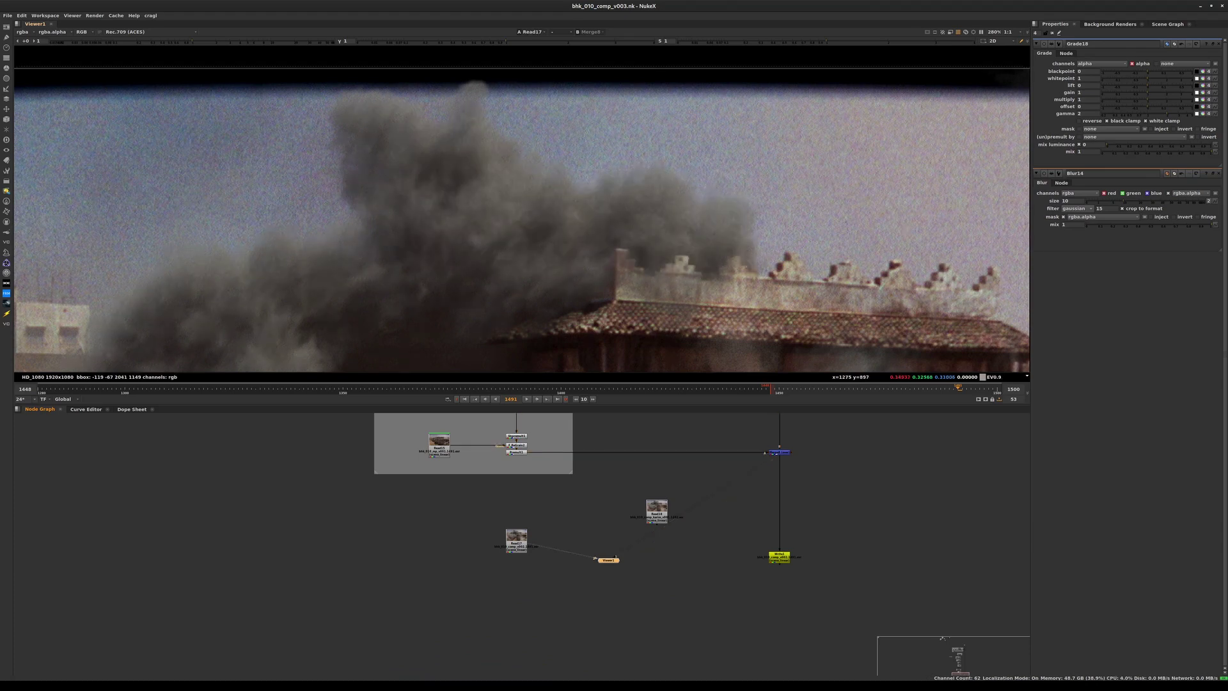
middle_drag(742, 425, 638, 511)
drag(638, 511, 706, 557)
key(1)
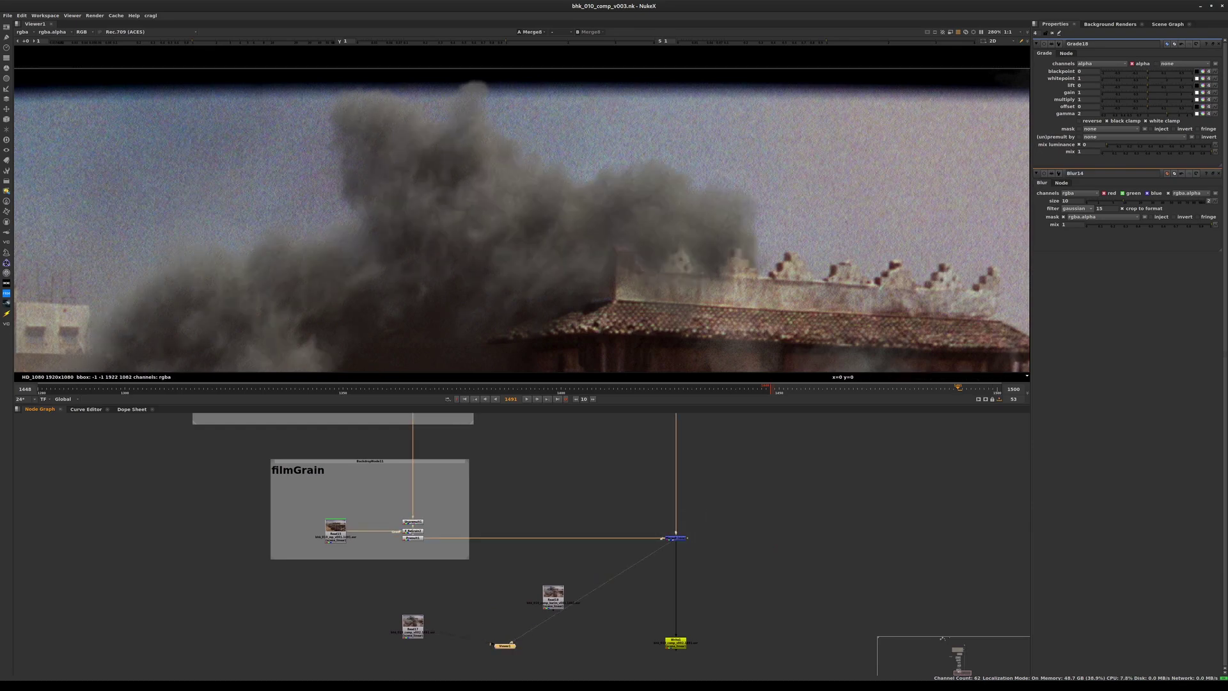
Step: Open the properties of Blur13, the upper blur above the liquify backdrop
middle_drag(530, 447, 634, 599)
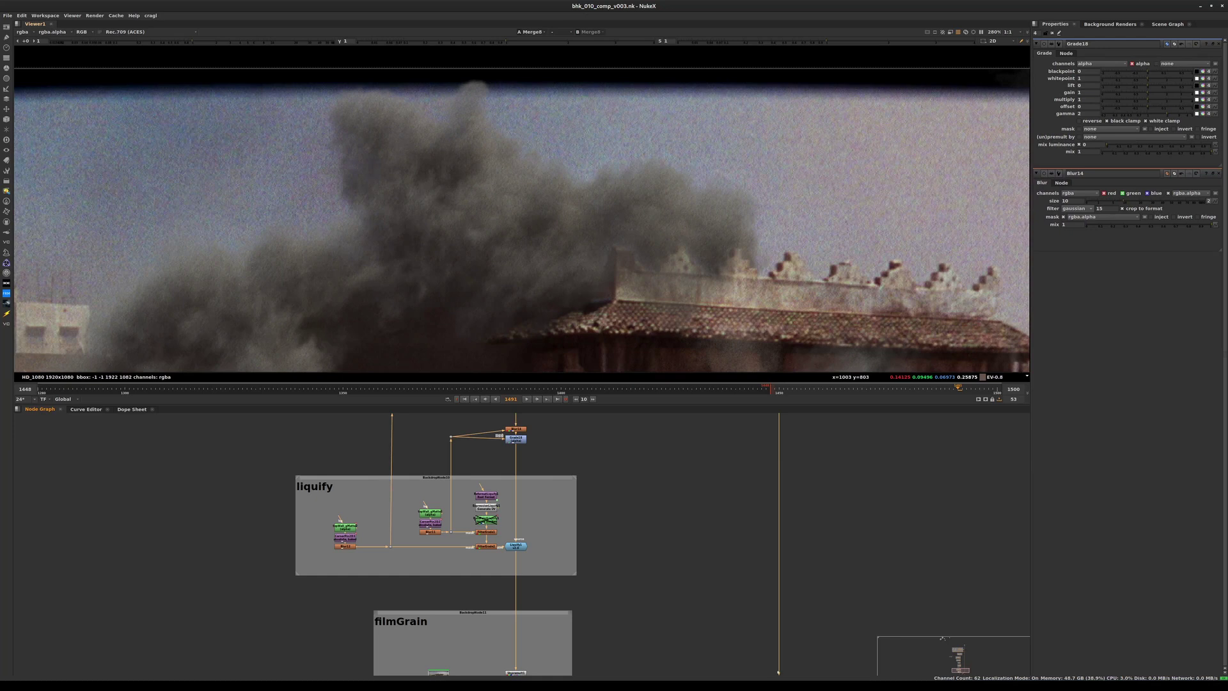
scroll(650, 262, up, 1)
ctrl+shift+drag(566, 221, 653, 297)
middle_drag(654, 297, 669, 326)
middle_drag(639, 479, 633, 566)
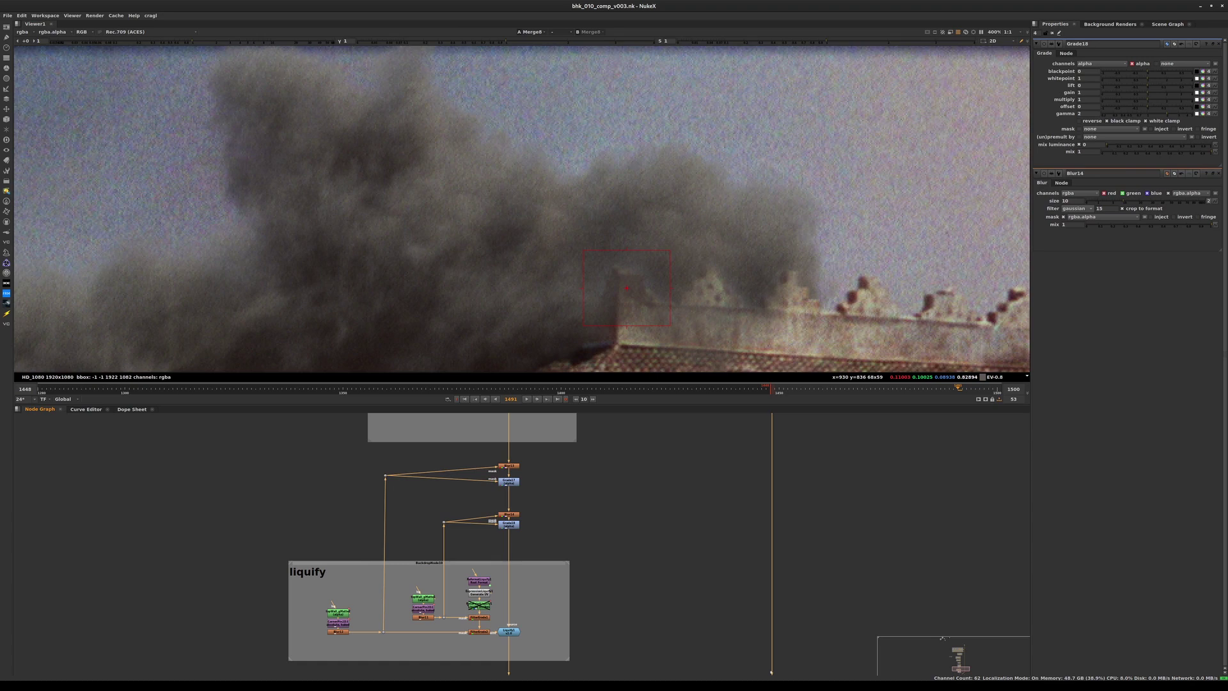
double_click(508, 466)
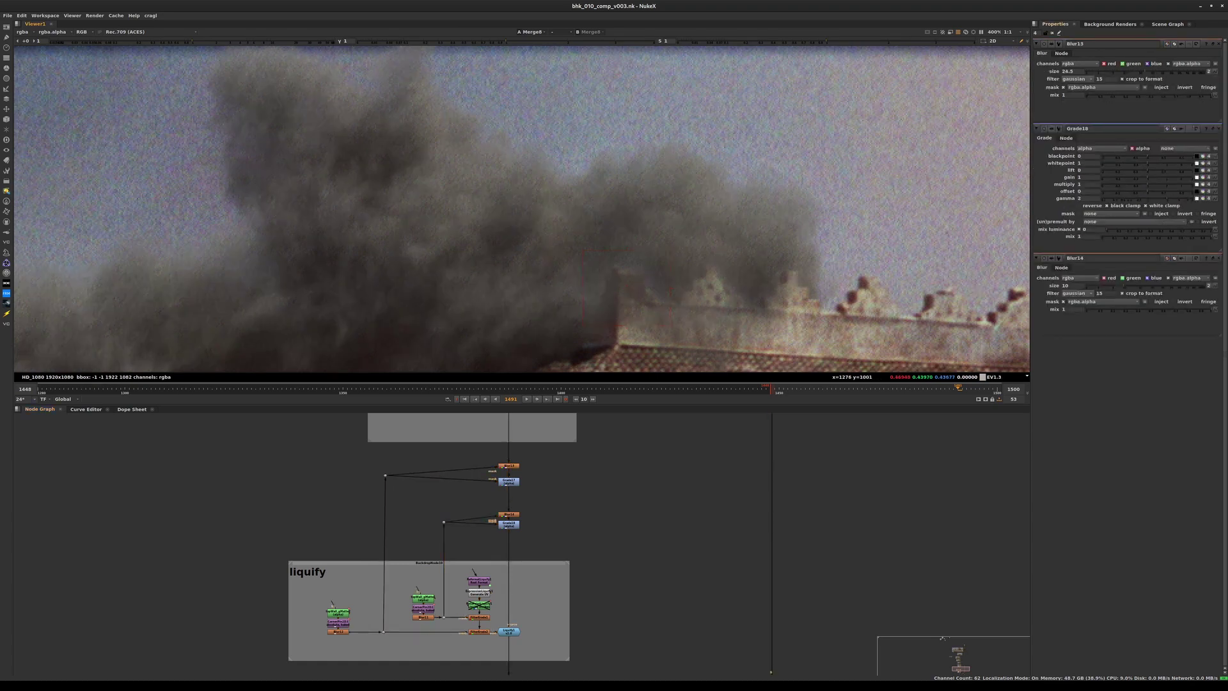
Step: Undo the recent size changes on Blur13
key(ctrl+z)
key(ctrl+z)
key(ctrl+z)
key(ctrl+z)
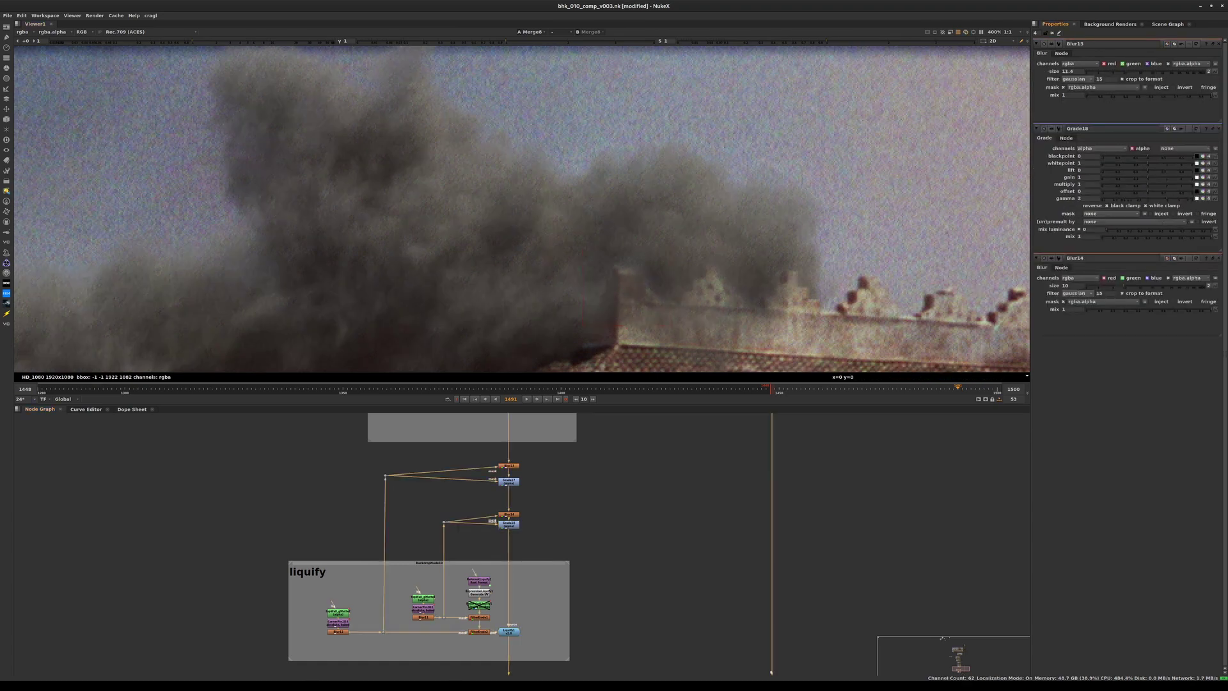
key(ctrl+z)
key(ctrl+z)
key(ctrl+z)
key(ctrl+z)
key(ctrl+z)
key(ctrl+z)
key(ctrl+z)
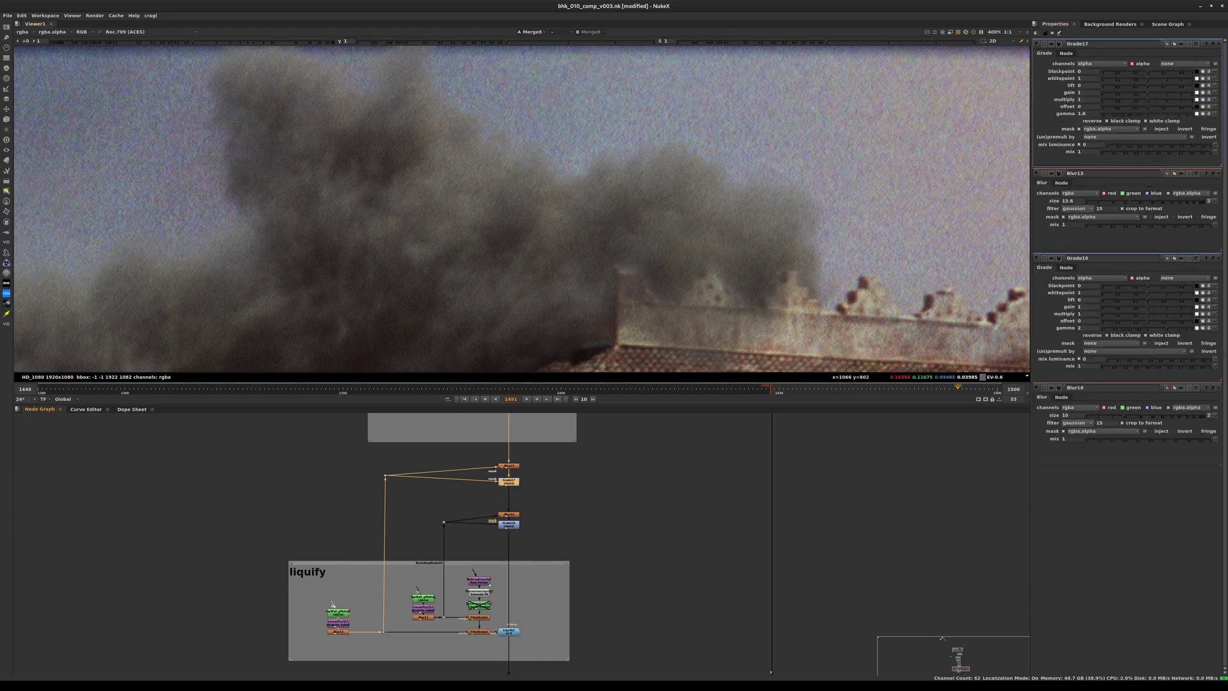
Step: Undo the recent gamma changes on Grade17 and save the script
key(ctrl+z)
key(ctrl+z)
key(ctrl+z)
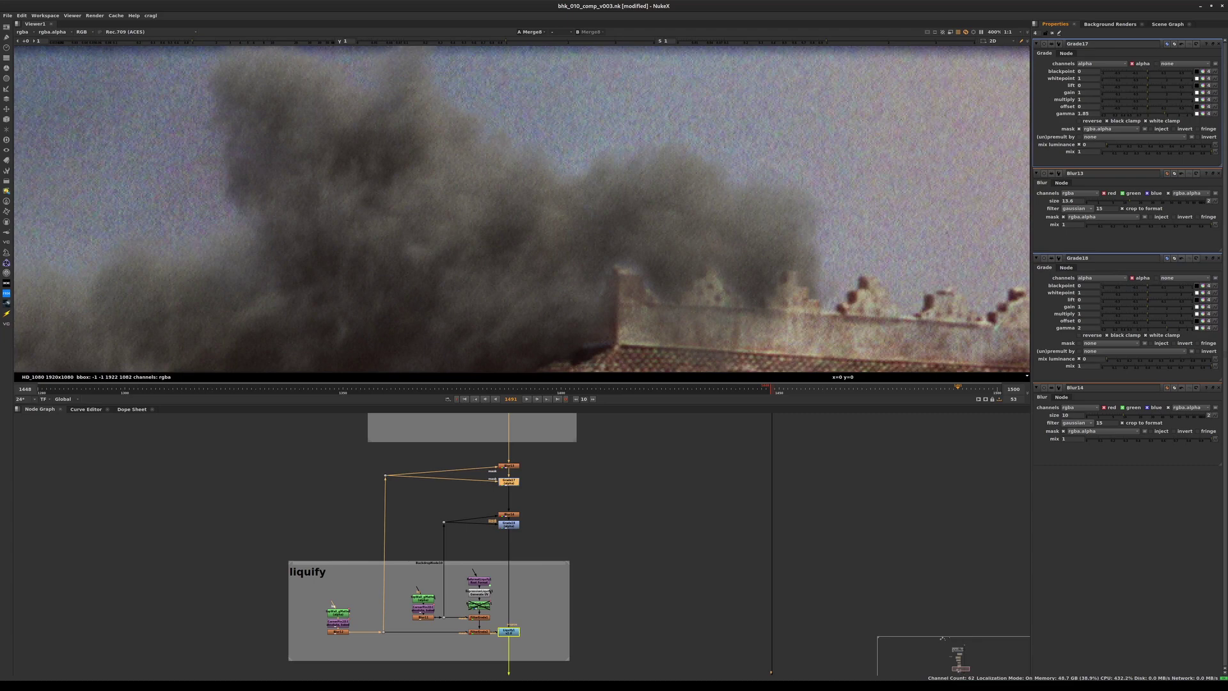
key(ctrl+z)
key(ctrl+z)
scroll(700, 312, down, 2)
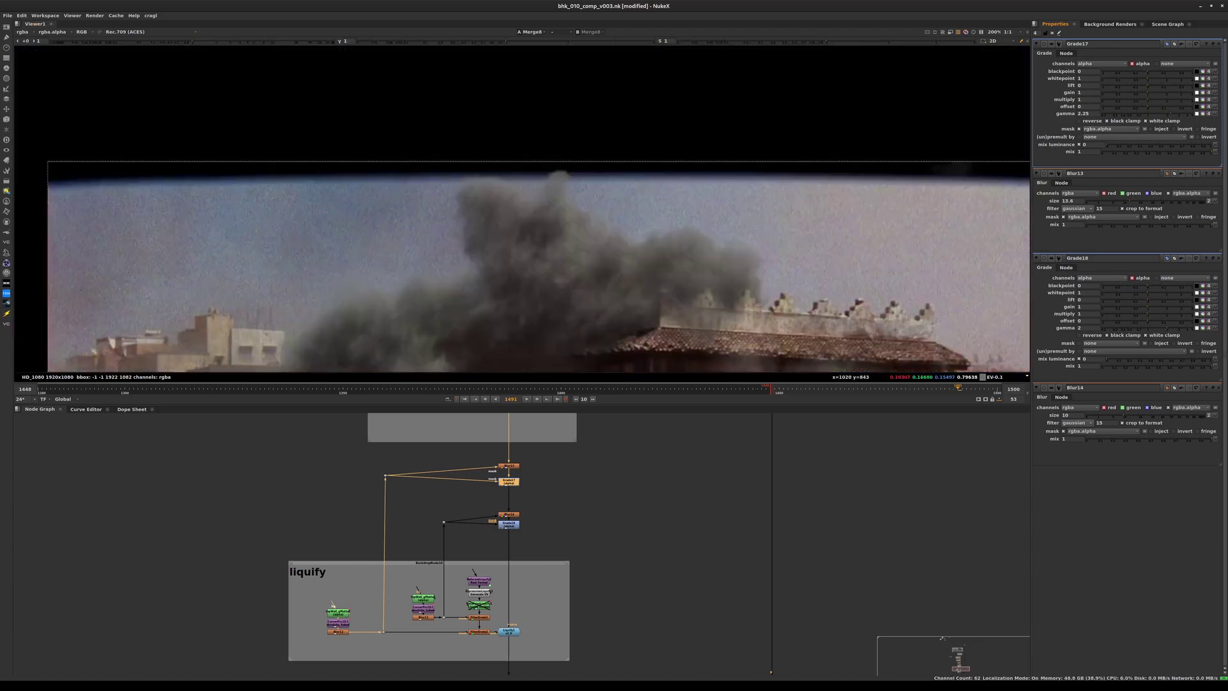
key(ctrl+s)
key(Return)
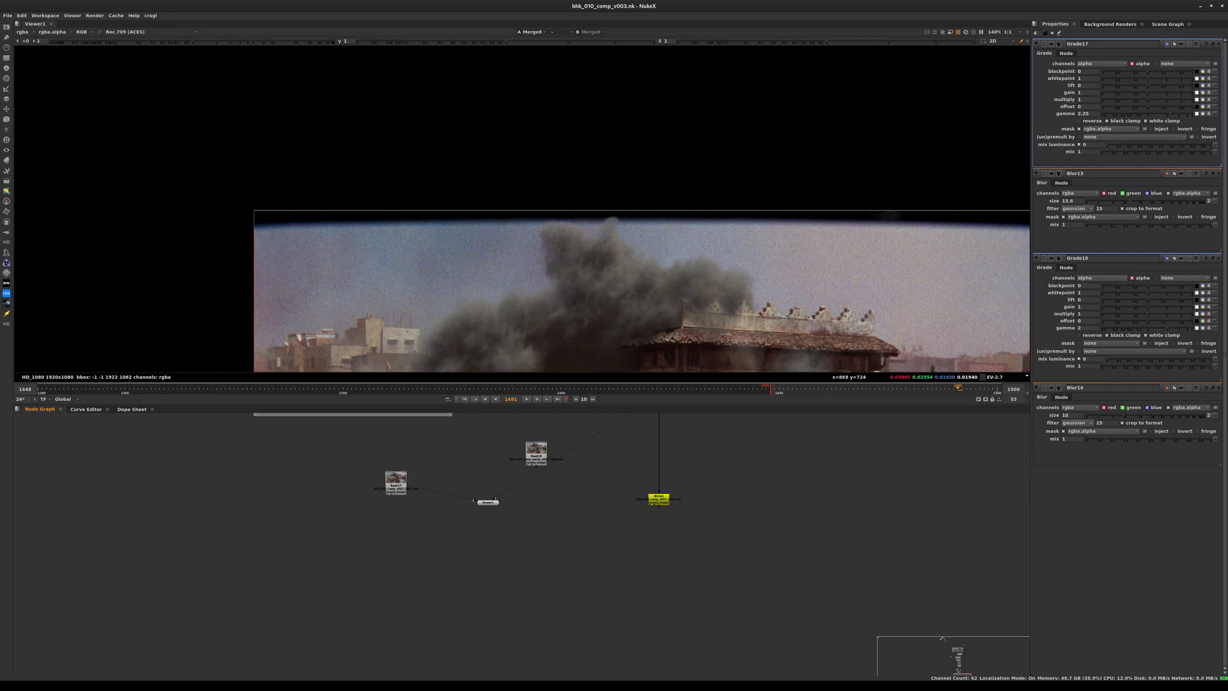
Step: Select Write1 and version up its output file to bhk_010_comp_v003
scroll(670, 487, up, 8)
drag(556, 536, 743, 589)
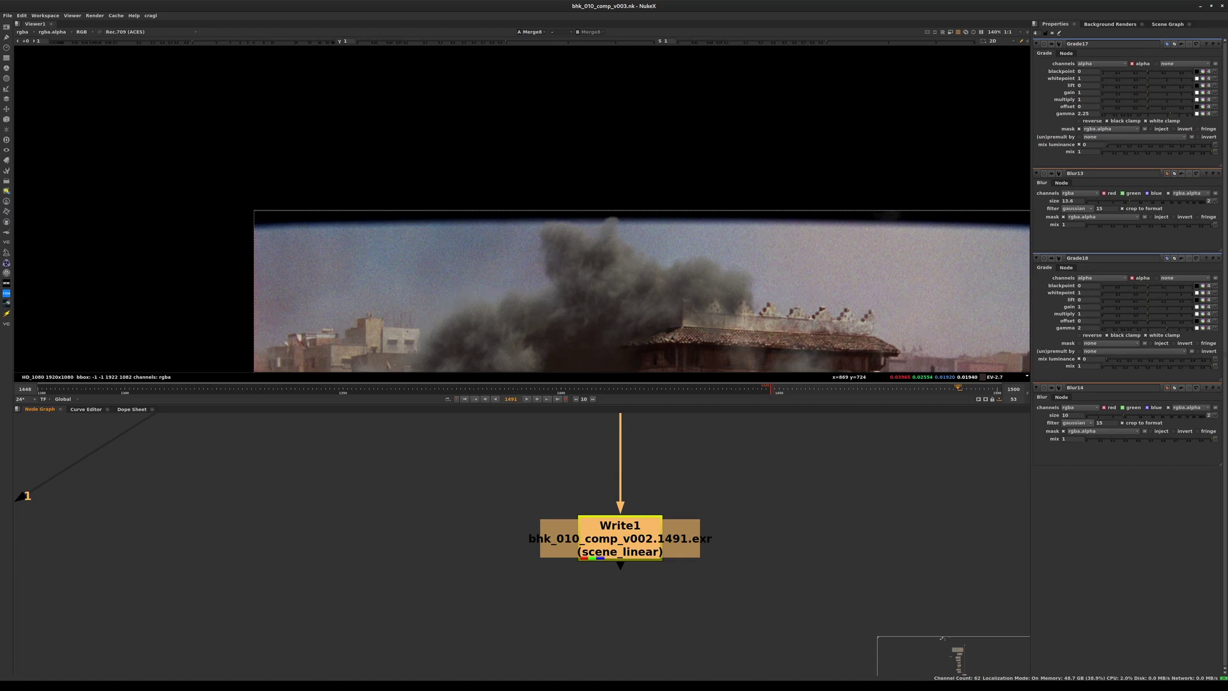
click(735, 476)
drag(735, 476, 493, 600)
key(alt+Up)
key(ctrl)
Step: Save the script and render Write1 over the global frame range 1280-1500
key(ctrl+s)
key(Return)
key(Return)
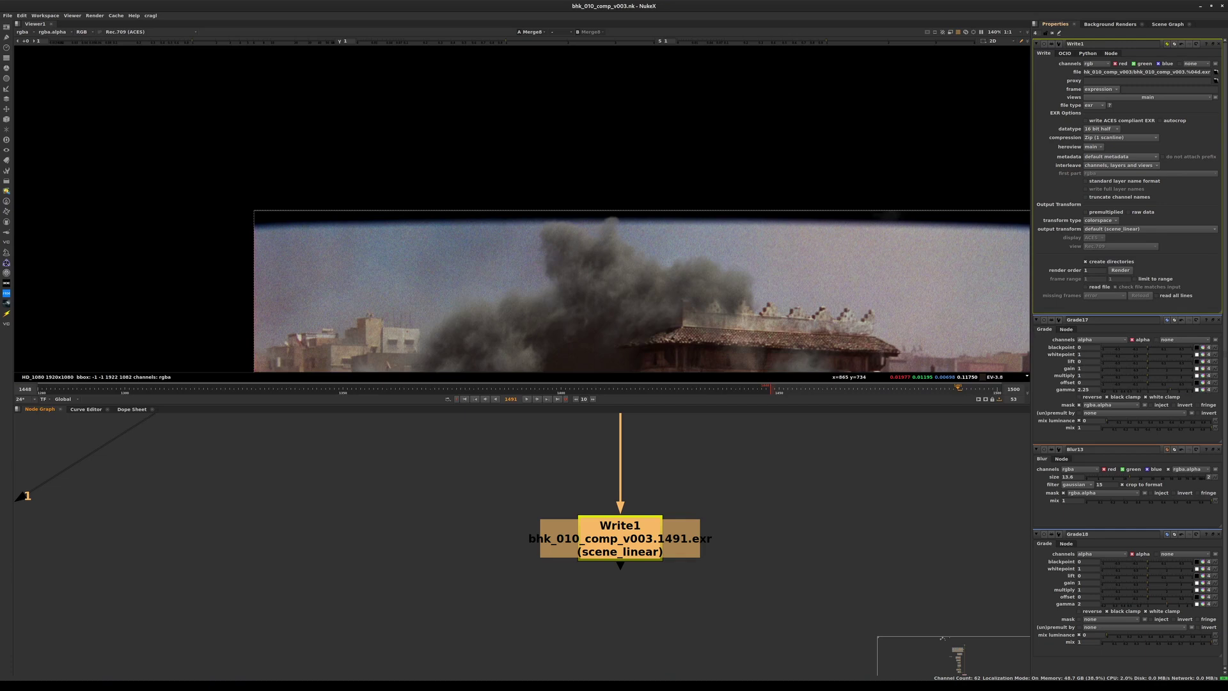
key(F7)
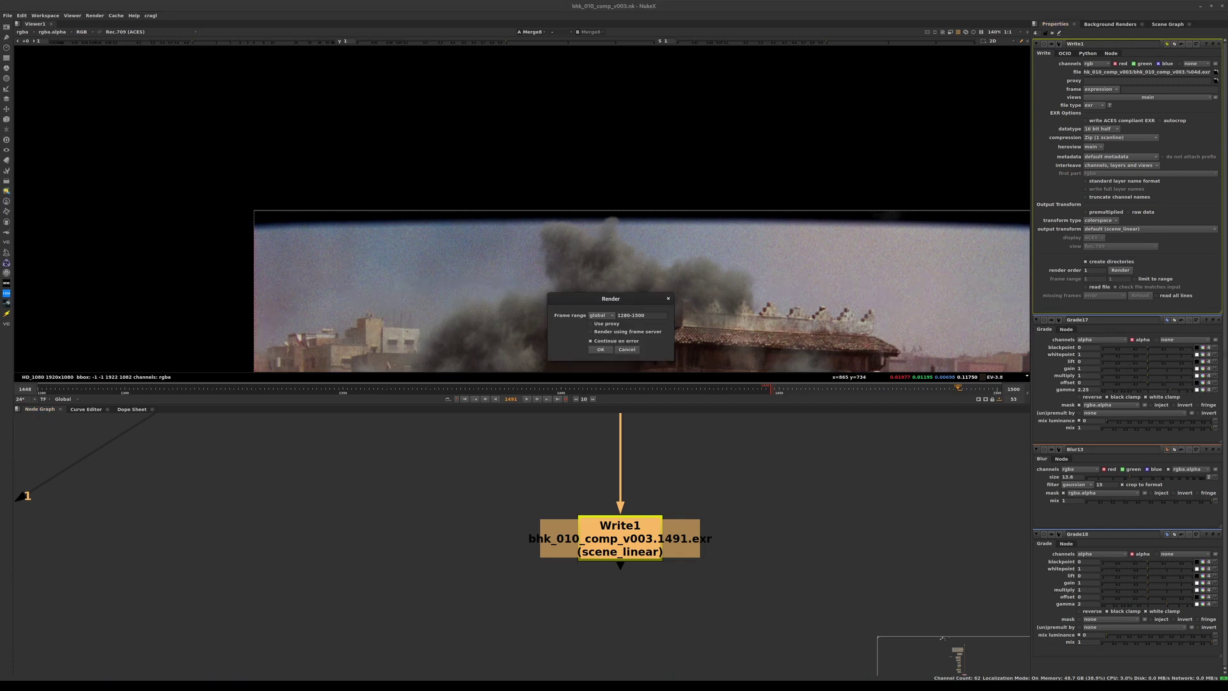
key(Return)
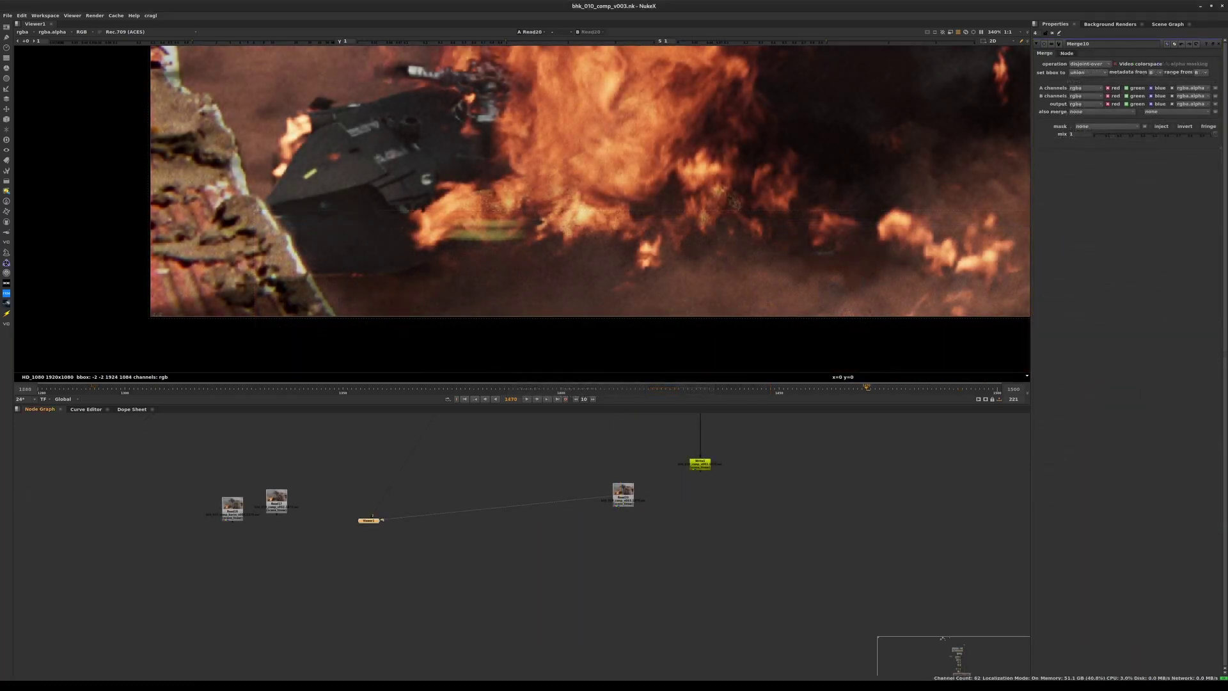
Step: Nudge the new render's Read node near Write1 and show the render full-screen in the viewer
mouse_move(623, 500)
mouse_down()
mouse_move(644, 500)
mouse_move(626, 502)
mouse_up()
click(601, 537)
click(644, 500)
click(368, 520)
middle_drag(814, 267, 500, 273)
key(space)
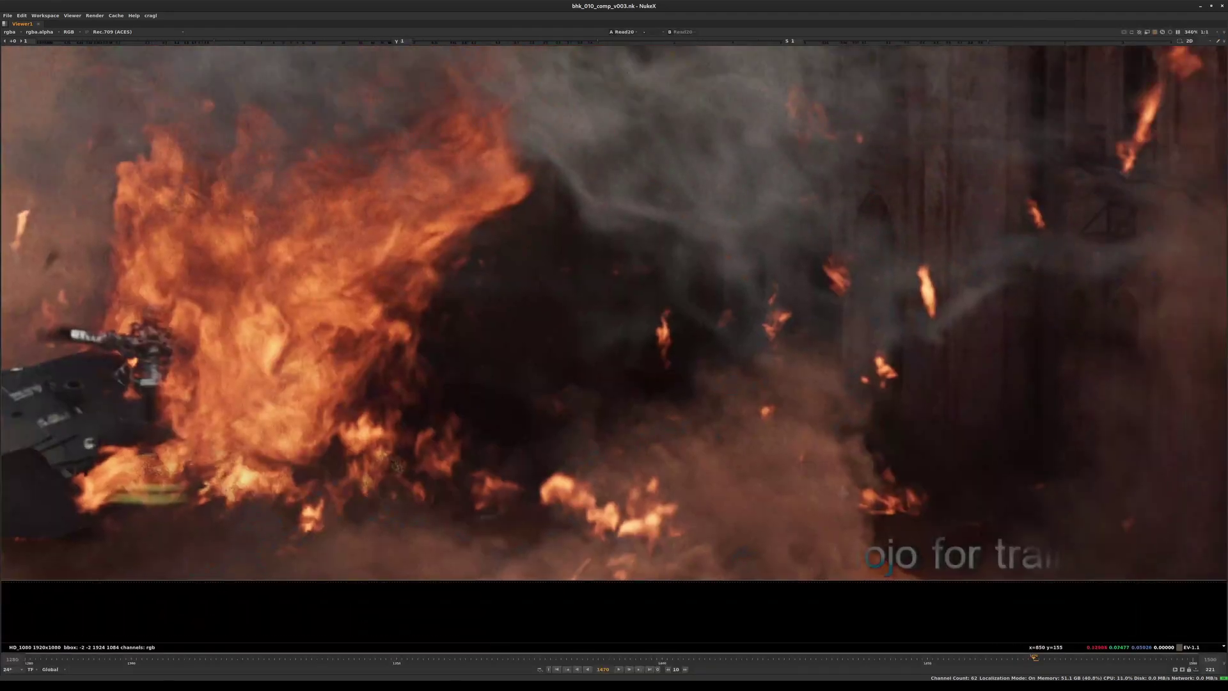
Step: Scrub and play the render through the explosion frames to check the smoke around the building
middle_drag(722, 411, 688, 425)
middle_drag(918, 133, 698, 412)
scroll(586, 512, down, 1)
scroll(699, 435, down, 1)
drag(640, 658, 928, 657)
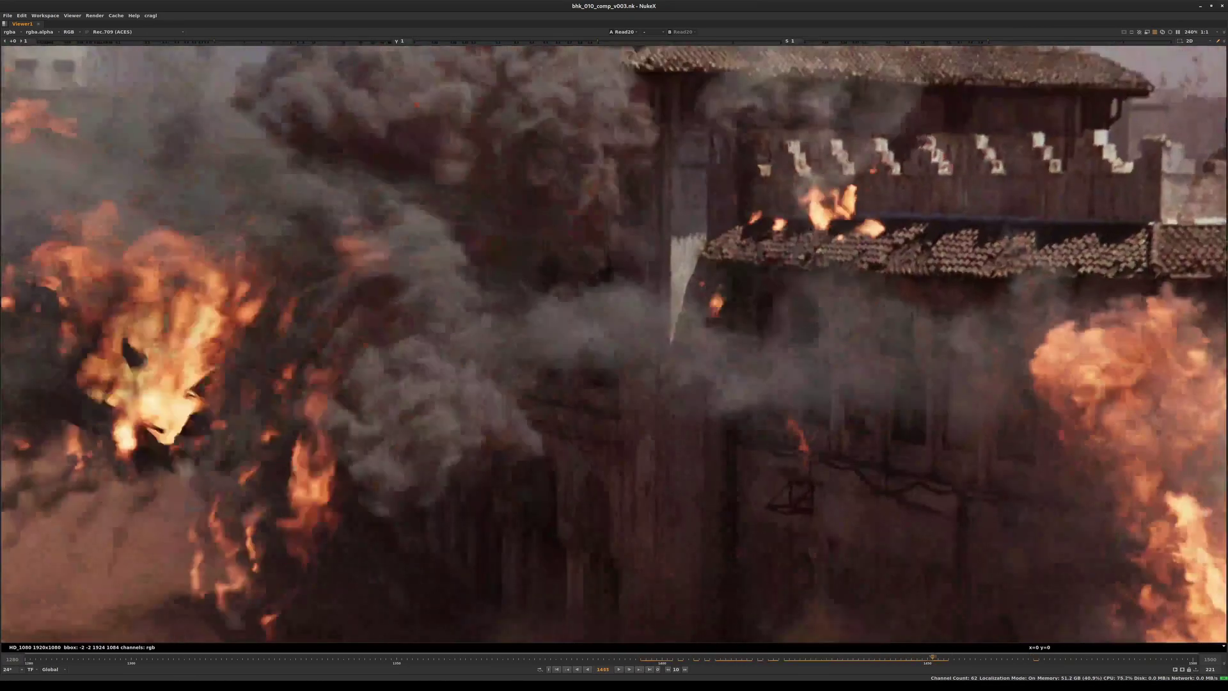
key(l)
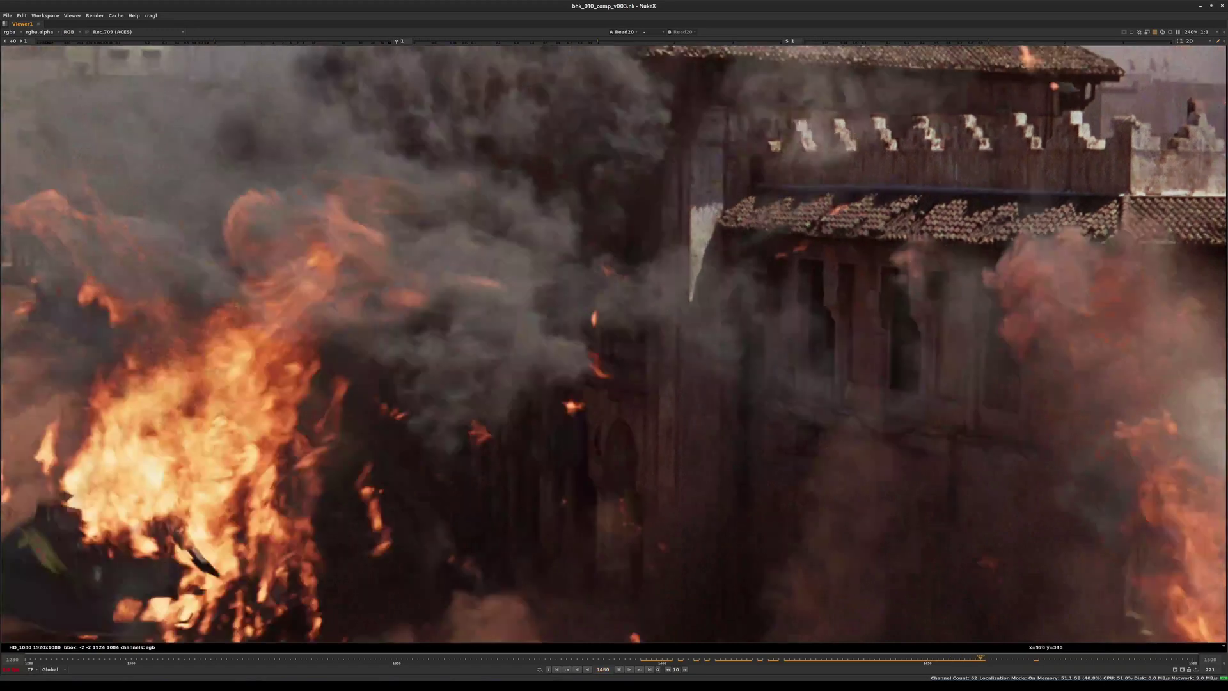
Step: Play the render with the whole frame visible and sample the area around the crashed helicopter up close
scroll(887, 298, down, 2)
key(f)
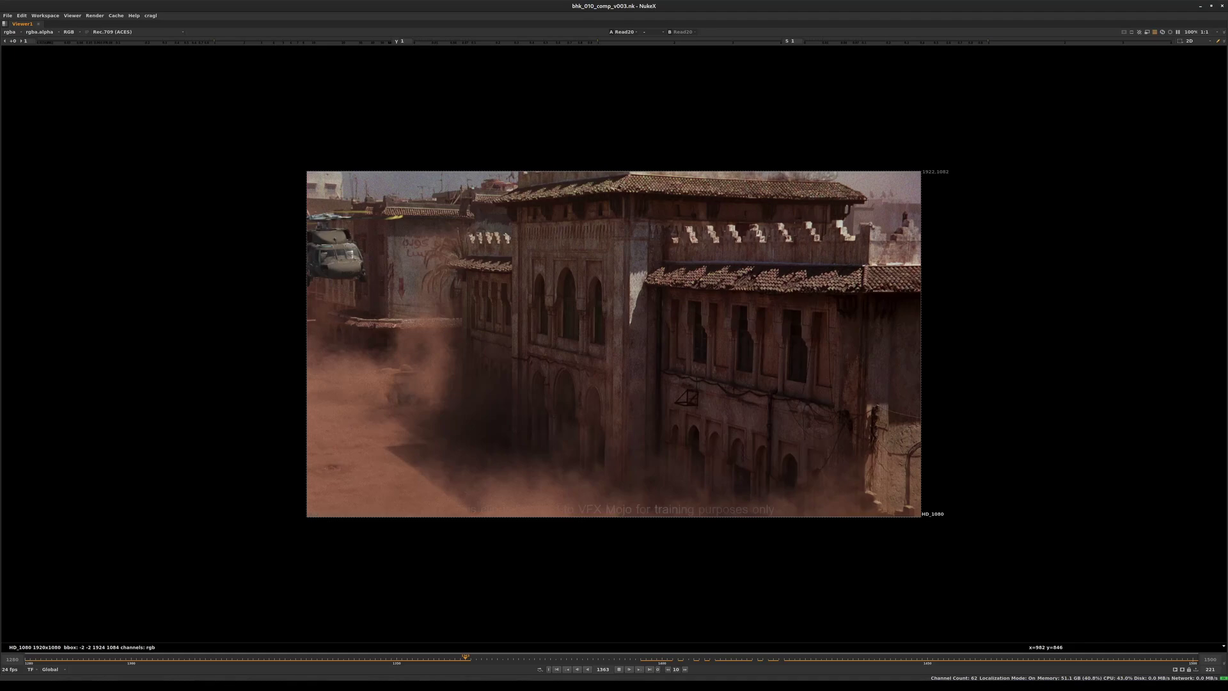
key(l)
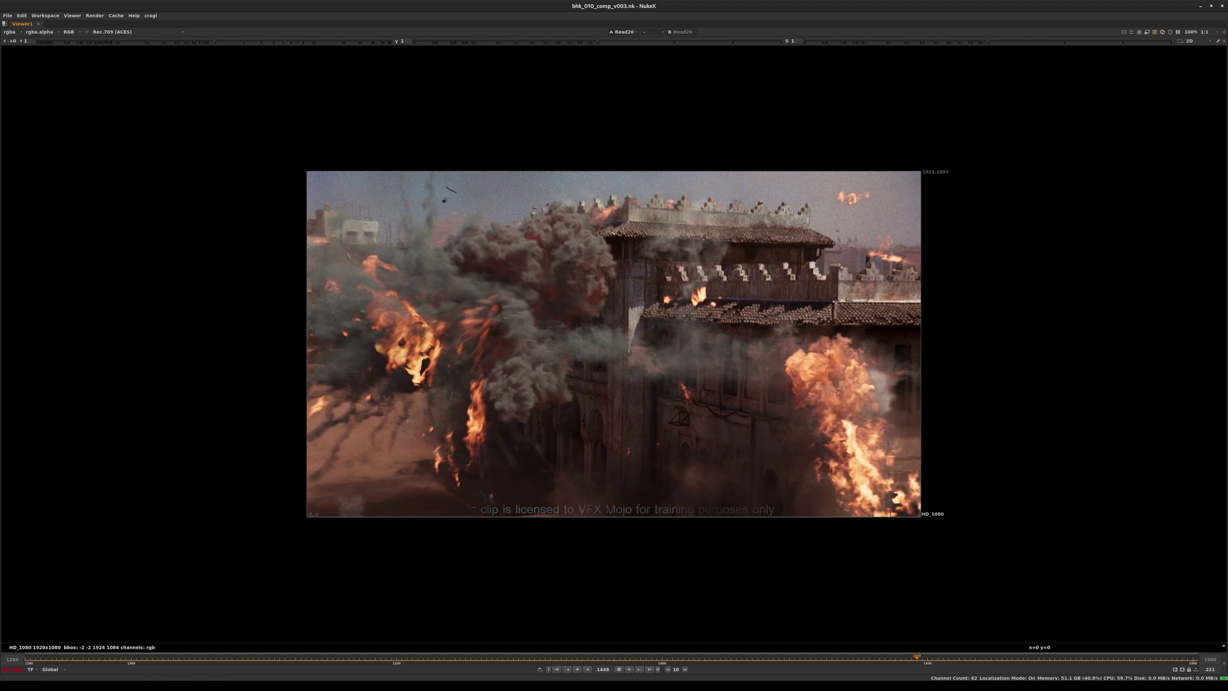
scroll(257, 286, up, 5)
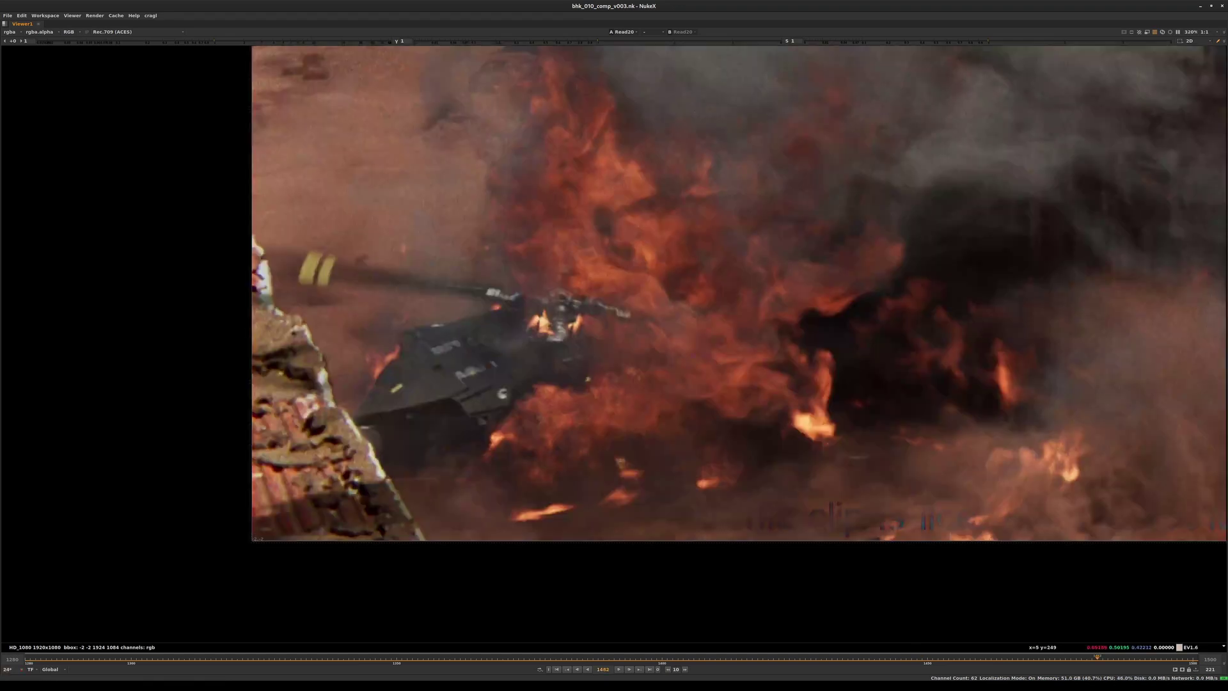
ctrl+shift+drag(223, 236, 423, 568)
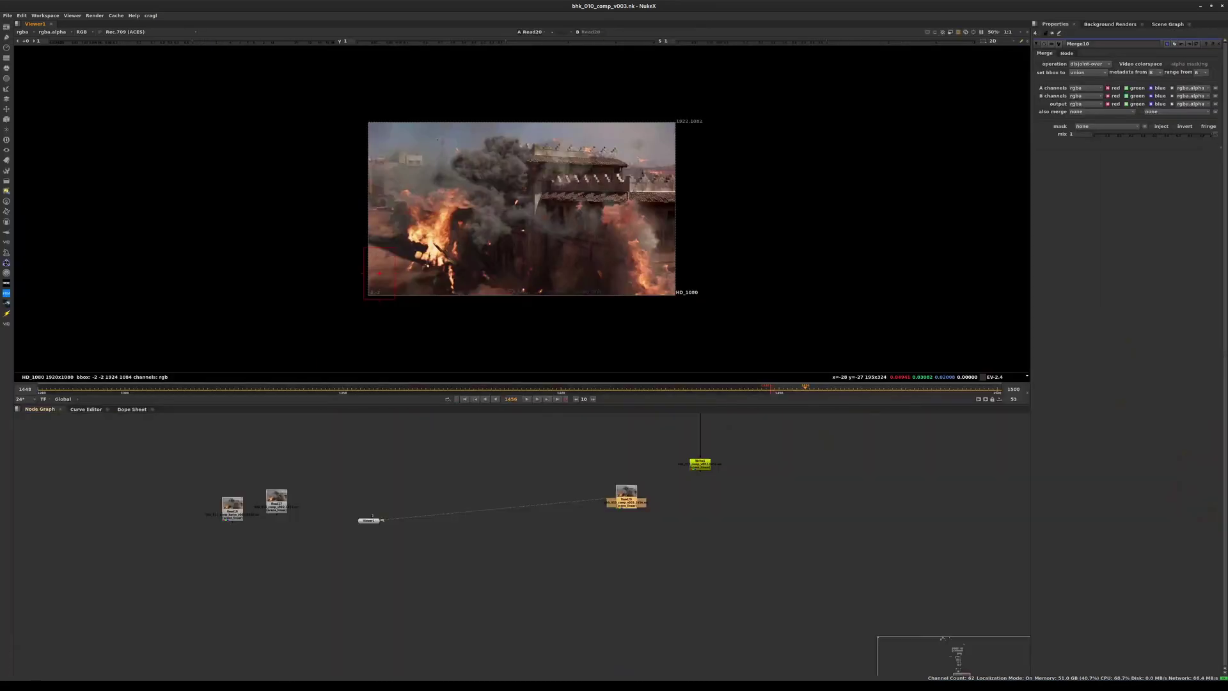
Step: Locate STMap1 at the end of the shadow passes backdrop and show its output in the viewer
key(space)
scroll(665, 296, down, 3)
middle_drag(665, 296, 665, 534)
middle_drag(662, 173, 663, 630)
middle_drag(662, 256, 665, 479)
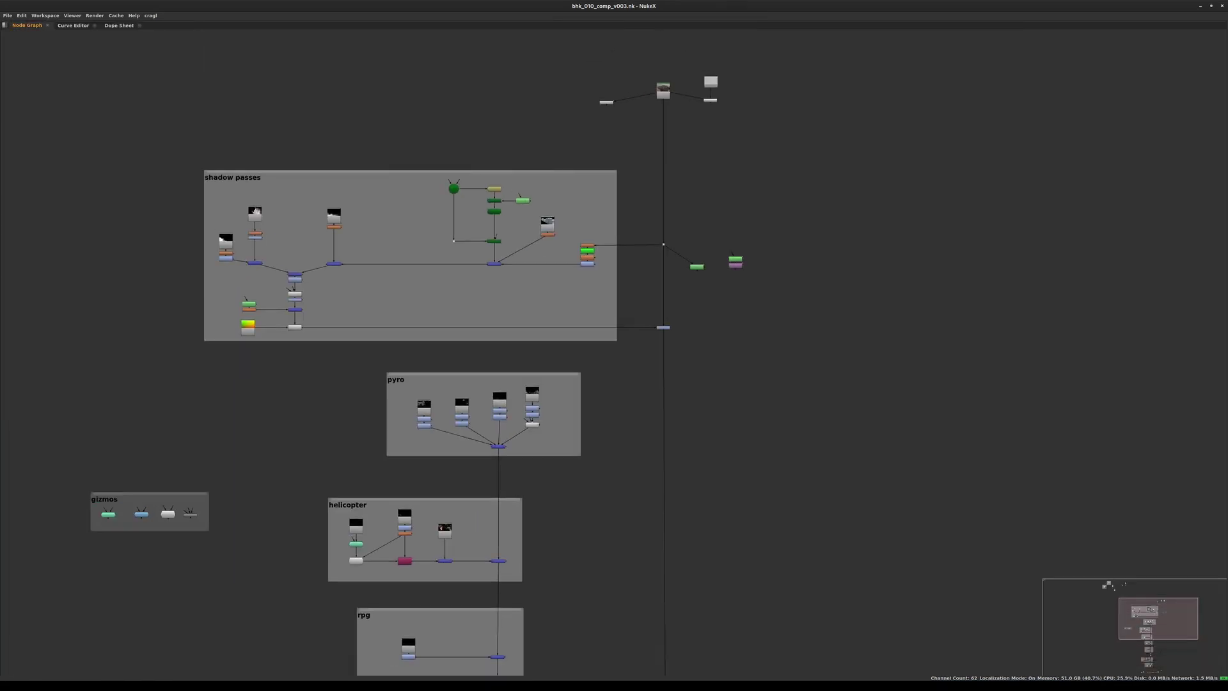
scroll(320, 263, up, 6)
scroll(462, 228, down, 6)
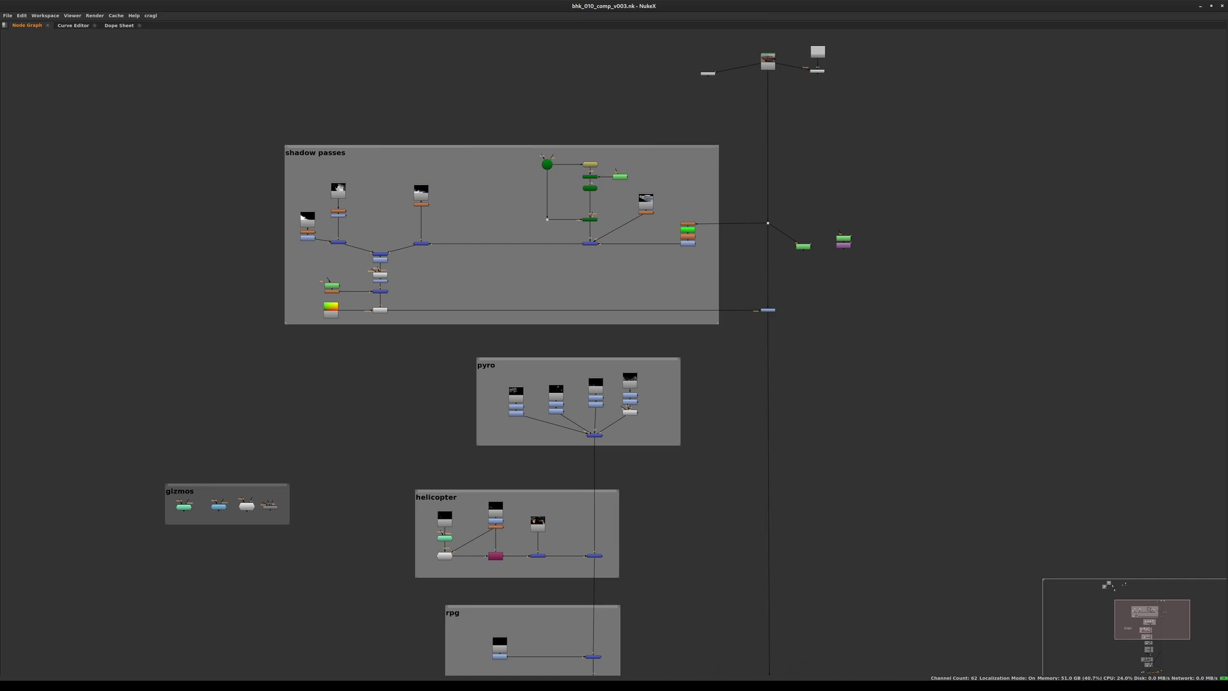
scroll(378, 312, up, 7)
click(380, 310)
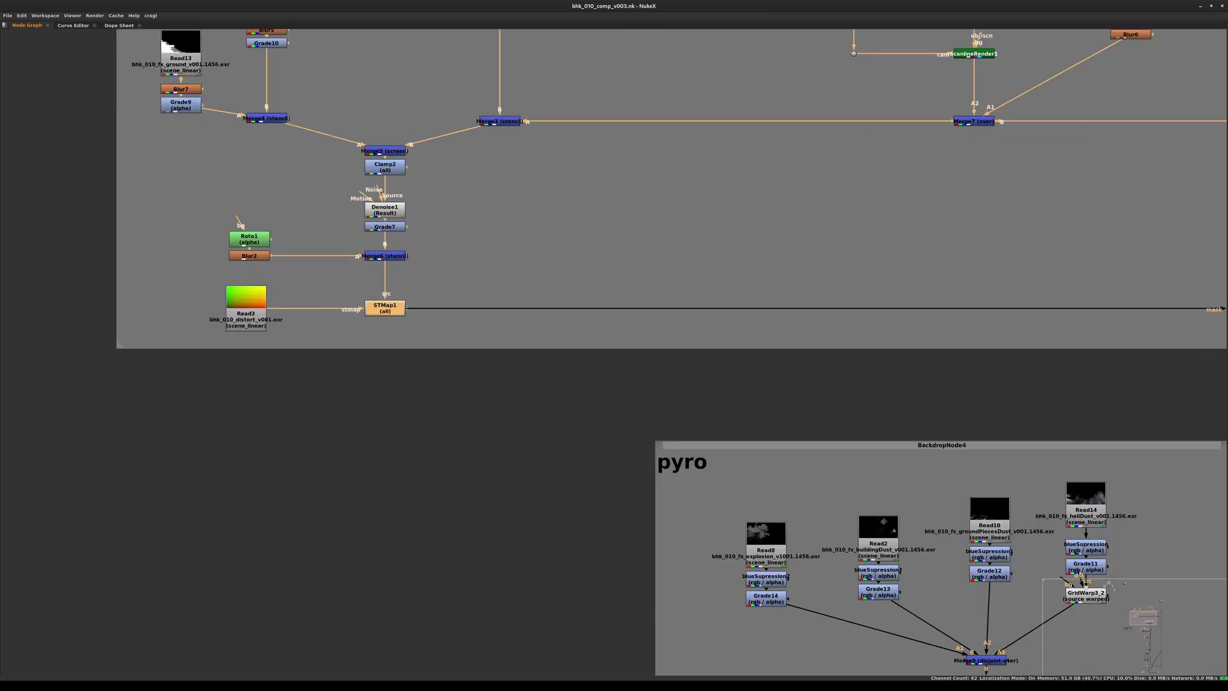
key(space)
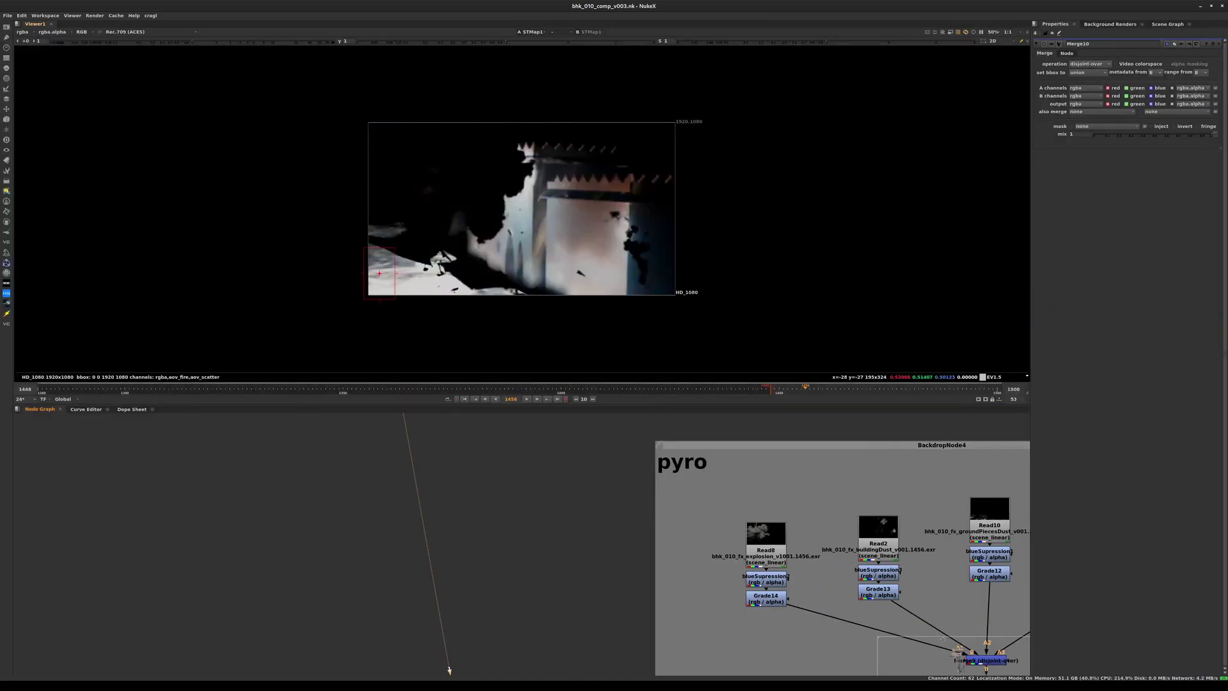
Step: Add a Merge node after STMap1 in the shadow passes backdrop and place it directly below STMap1
key(space)
scroll(958, 651, down, 5)
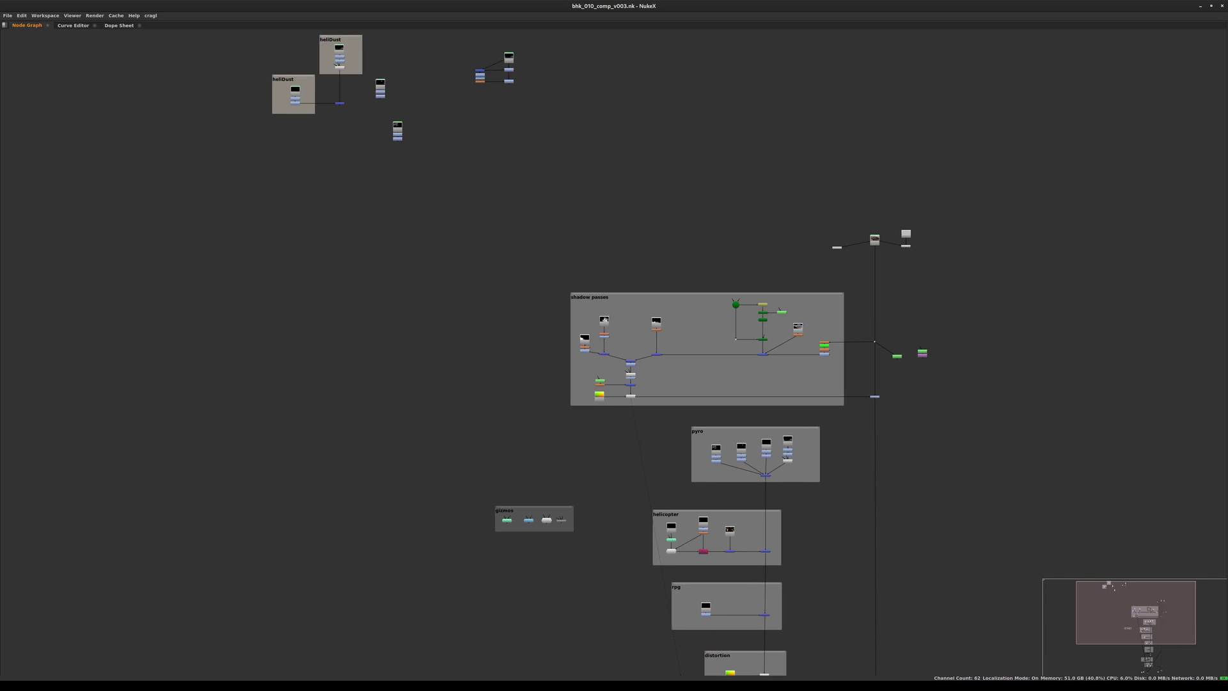
scroll(697, 417, up, 9)
drag(483, 327, 631, 381)
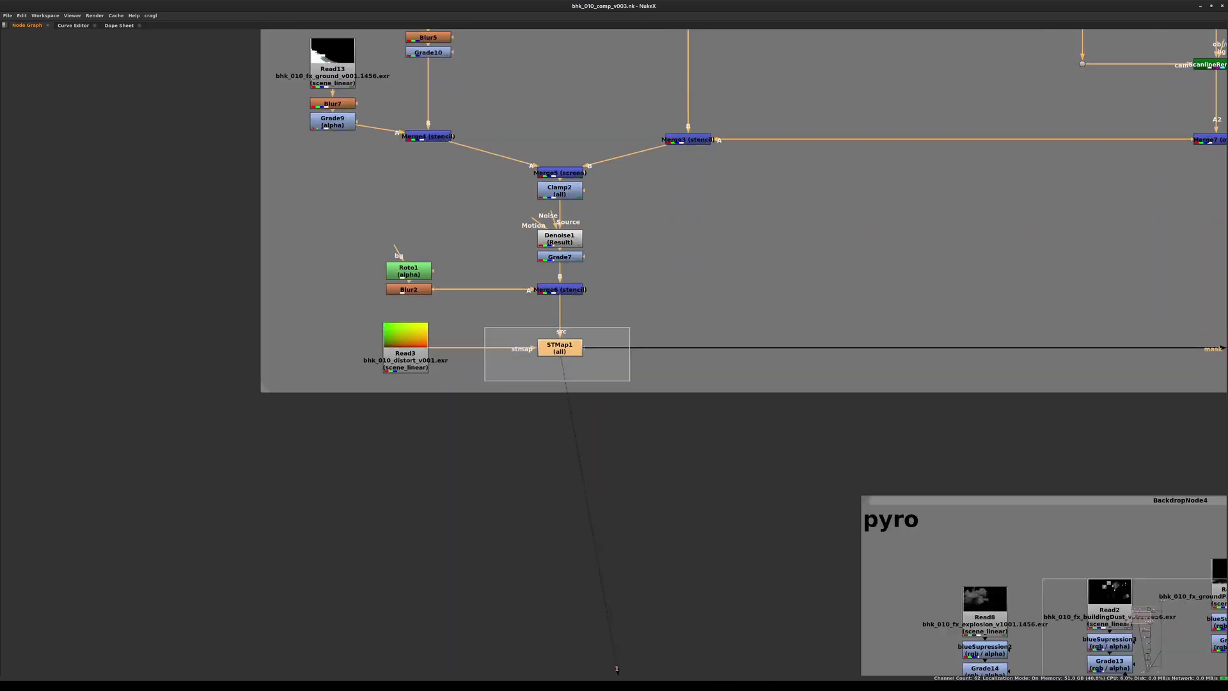
key(m)
key(shift+x)
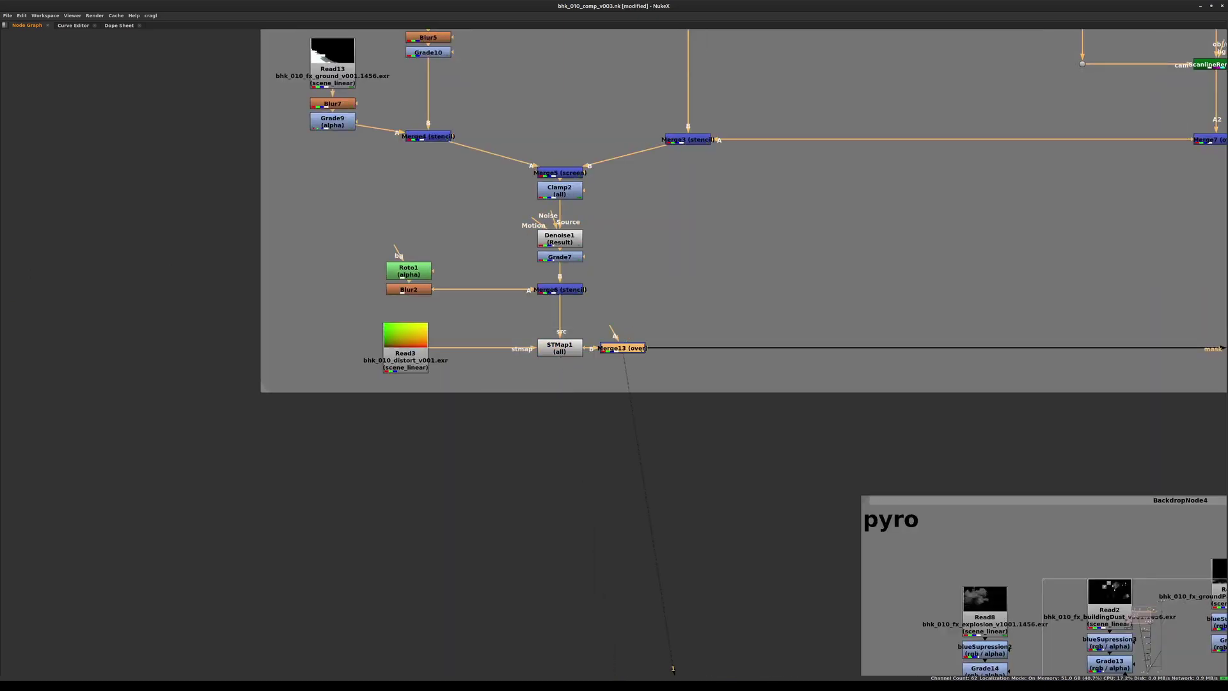
drag(622, 348, 559, 381)
drag(359, 313, 561, 328)
drag(559, 381, 561, 373)
Step: Set the new Merge's operation to stencil and its bounding box to B
key(space)
click(1087, 72)
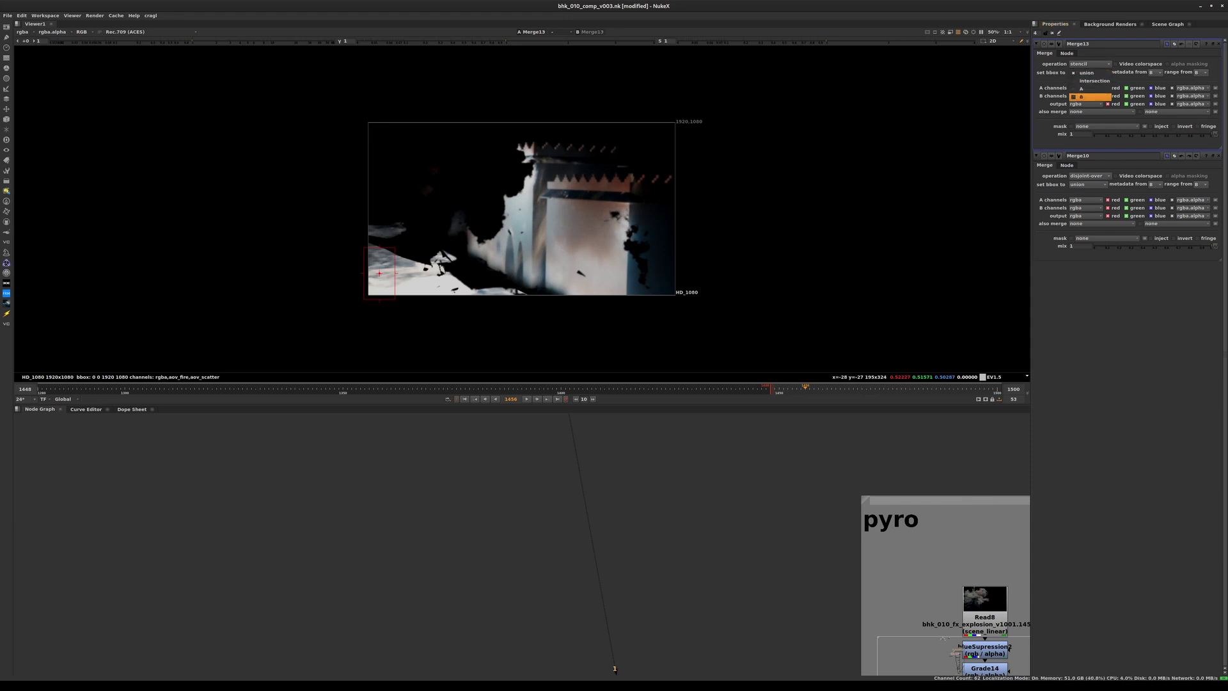
click(1087, 96)
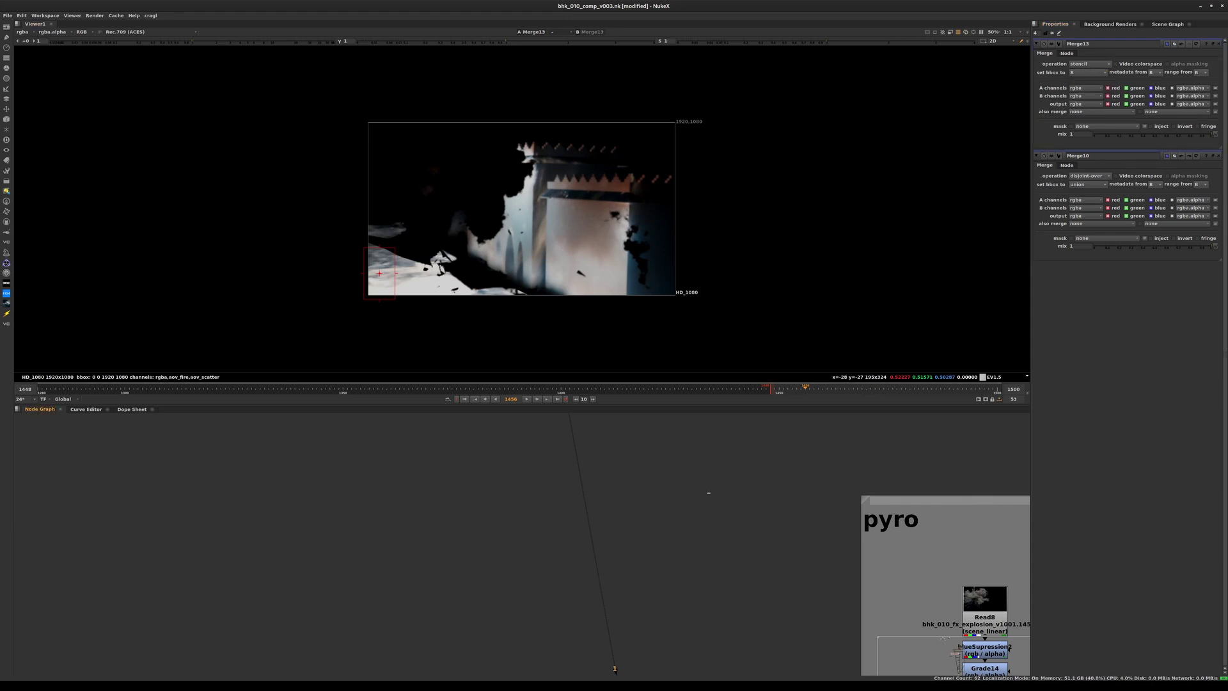
Step: Show the distortion map Read3 in the viewer
key(space)
click(408, 334)
key(1)
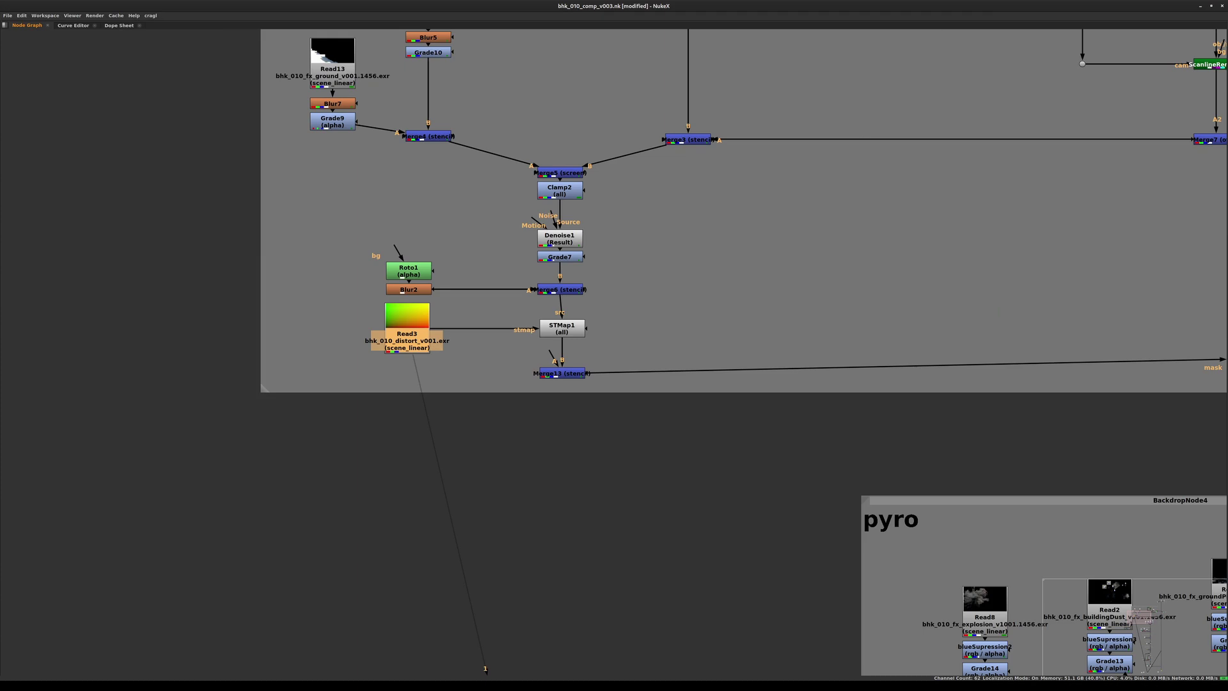
Step: Branch a Dot off the blur in the wallRoto backdrop and place it well outside the backdrop, level with the blur
scroll(622, 369, down, 5)
middle_drag(622, 369, 561, 85)
middle_drag(622, 512, 556, 136)
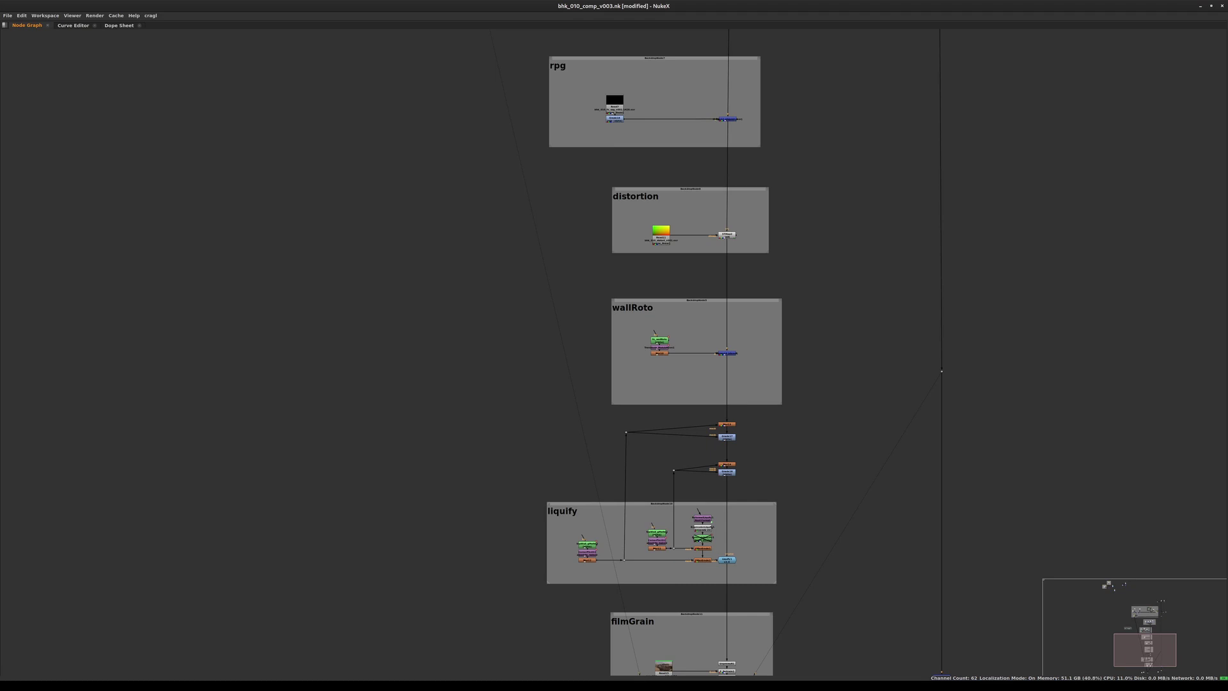
scroll(336, 352, up, 2)
drag(334, 349, 615, 339)
drag(337, 355, 371, 345)
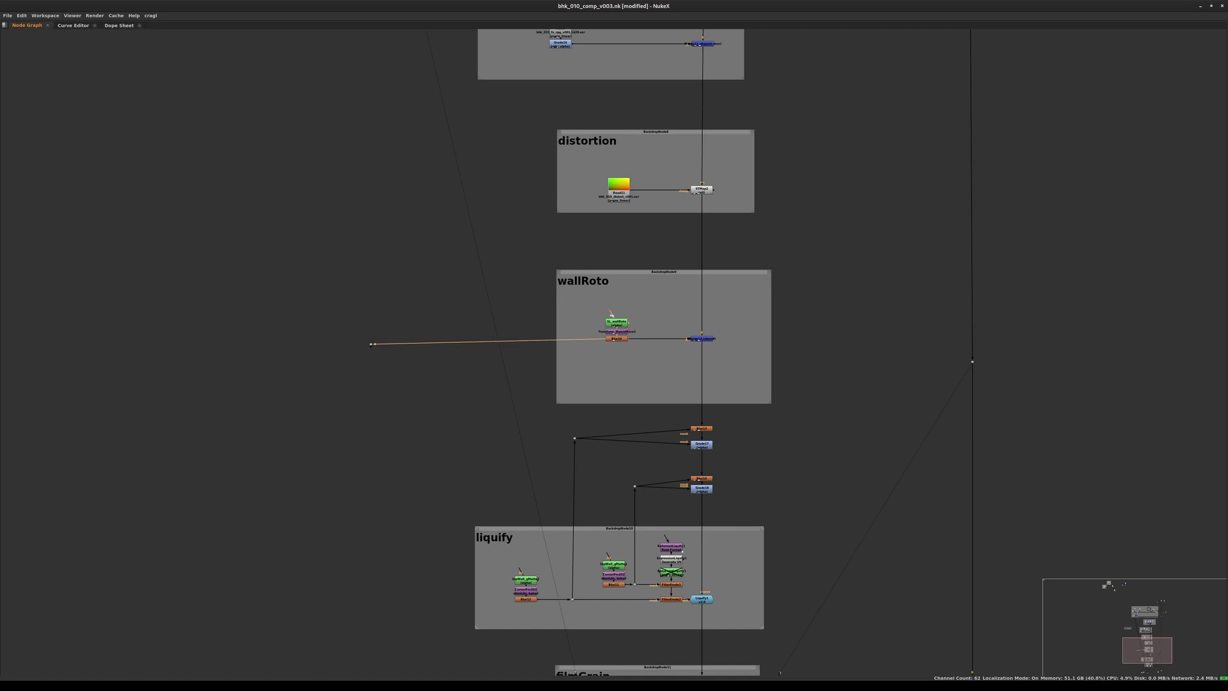
scroll(425, 206, down, 3)
middle_drag(424, 206, 361, 610)
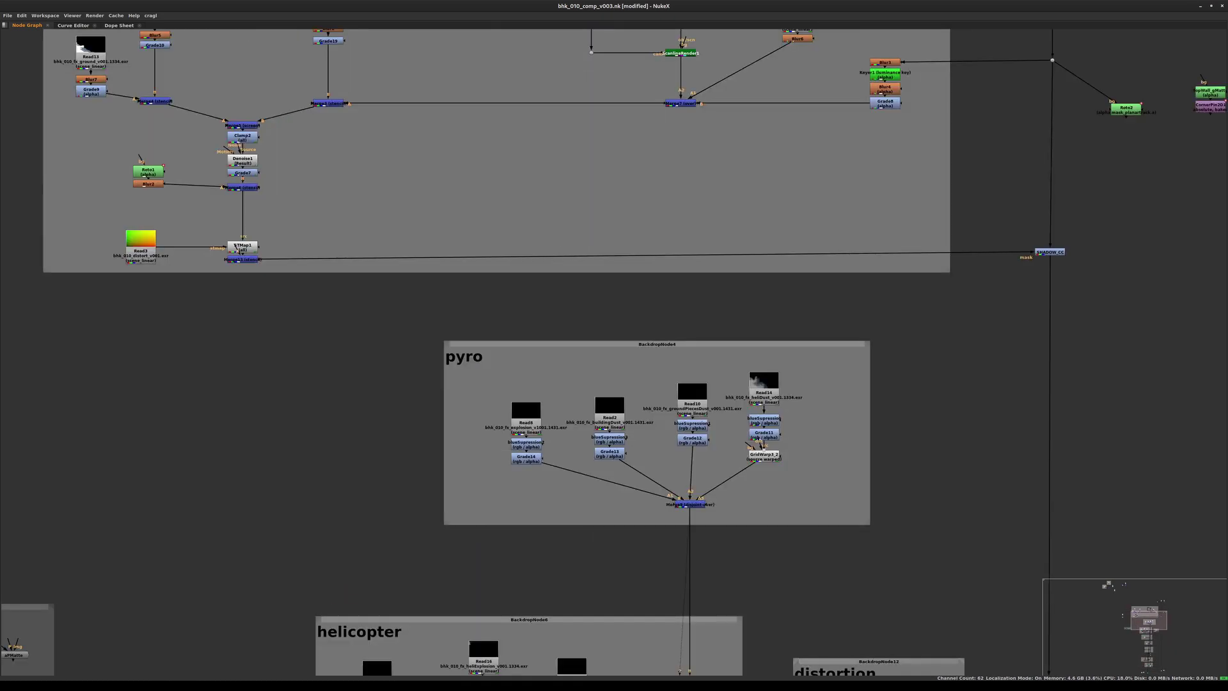
Step: Connect the wallRoto Dot to input A of the stencil Merge and tidy STMap1 and Read3 above it
drag(240, 247, 240, 235)
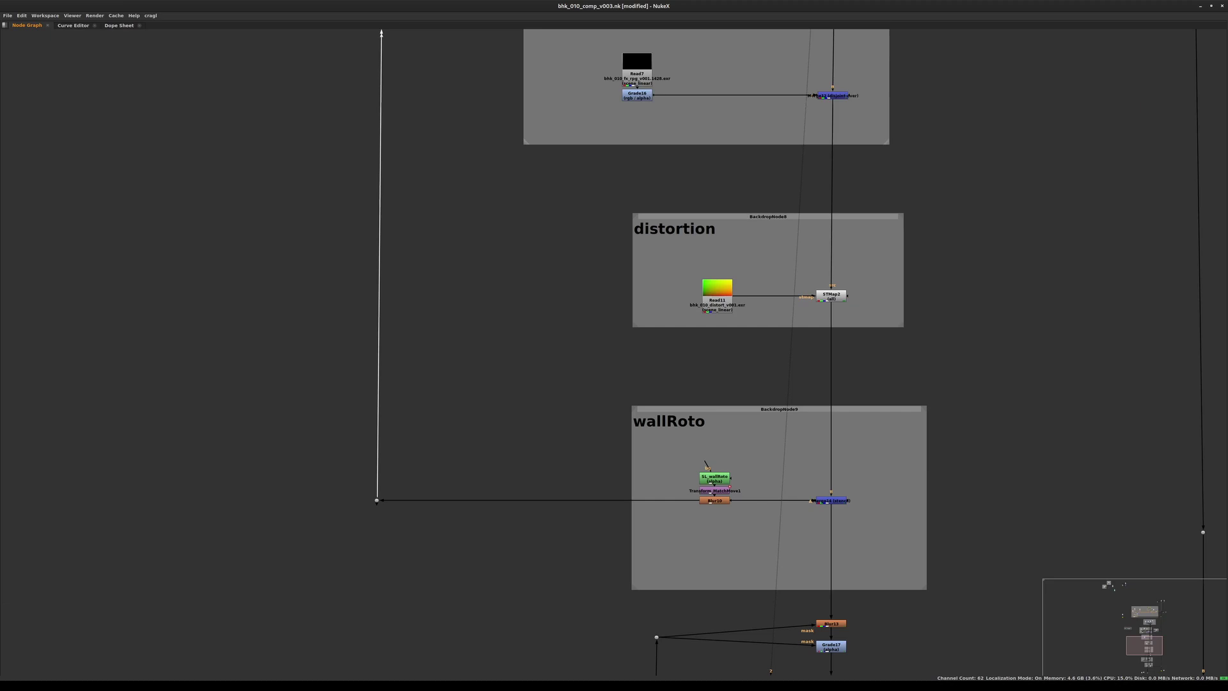
middle_drag(416, 38, 373, 416)
scroll(373, 415, up, 2)
scroll(372, 414, up, 1)
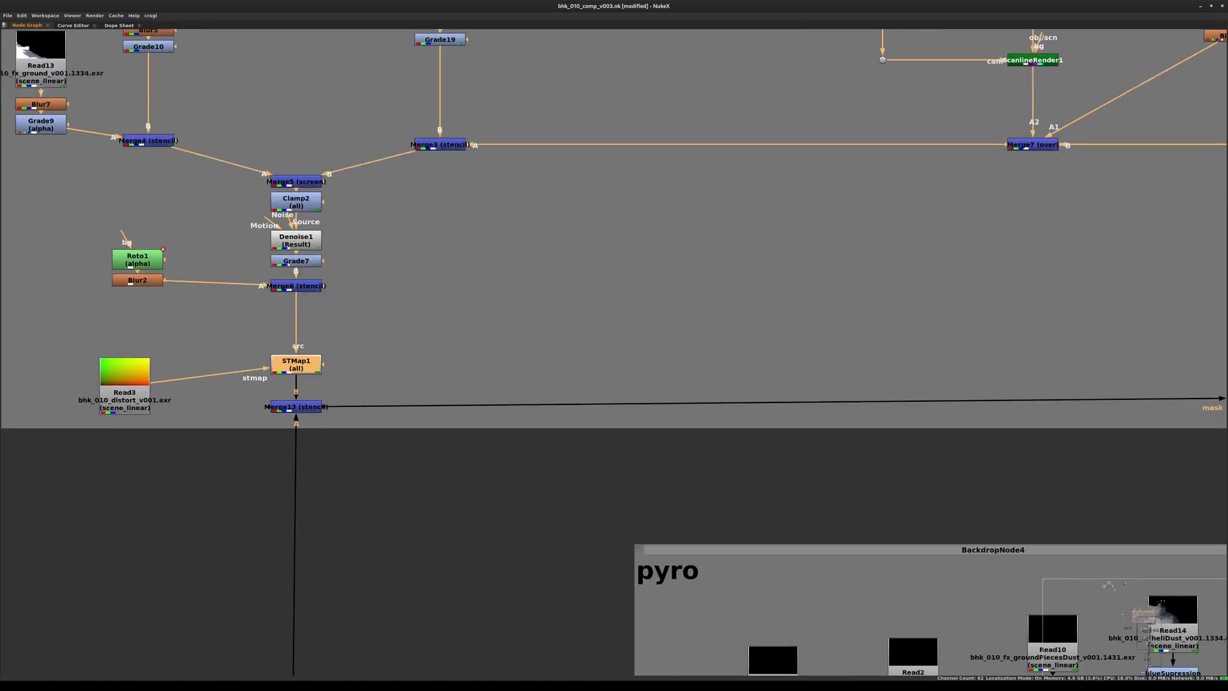
drag(125, 380, 148, 359)
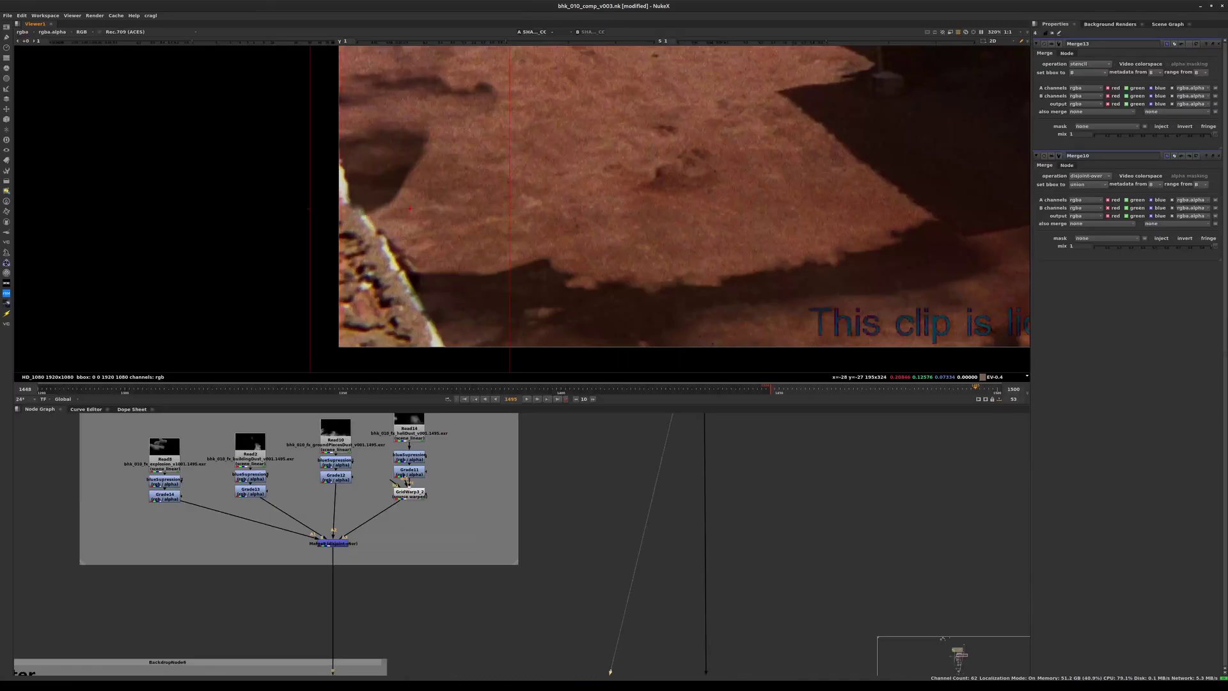
Step: Compare the shadow grade at the foreground wall corner with the wall stencil switched off and on, then select the stencil Merge
scroll(589, 468, down, 8)
middle_drag(585, 460, 487, 591)
scroll(473, 521, up, 6)
key(d)
key(d)
middle_drag(59, 557, 604, 547)
scroll(604, 547, up, 4)
scroll(602, 544, up, 1)
click(476, 559)
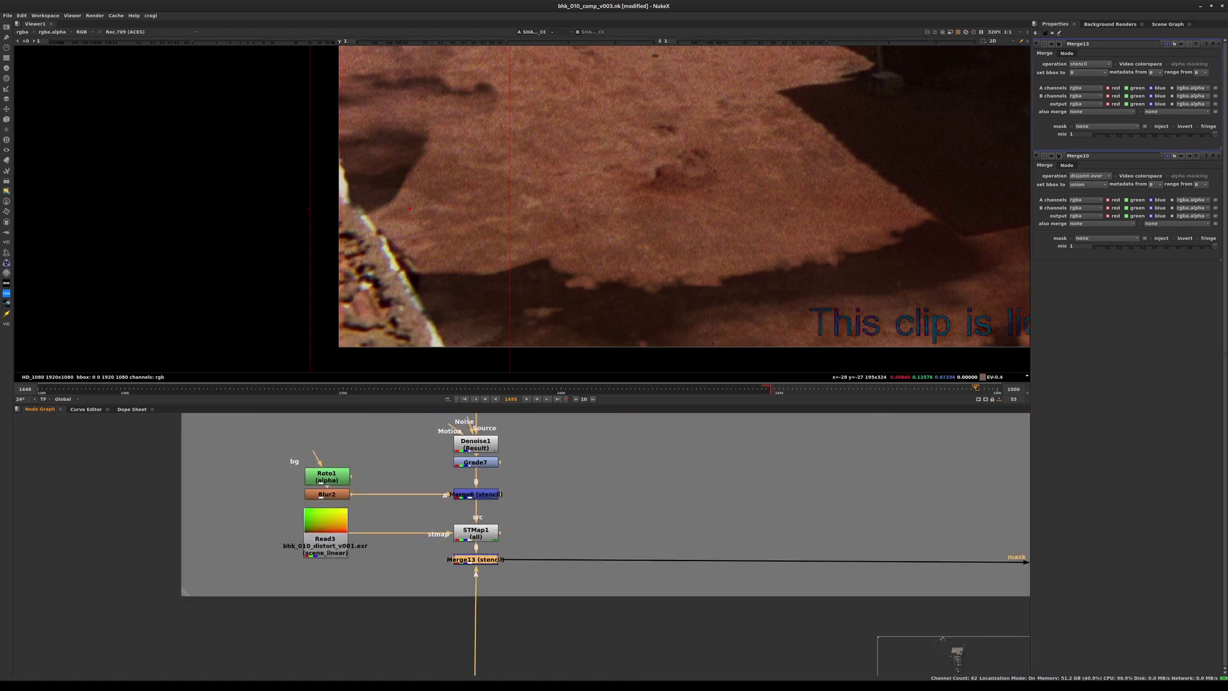
Step: Check the shadow grade over a wider area, then go to the Write1 node and save the script
scroll(675, 258, down, 5)
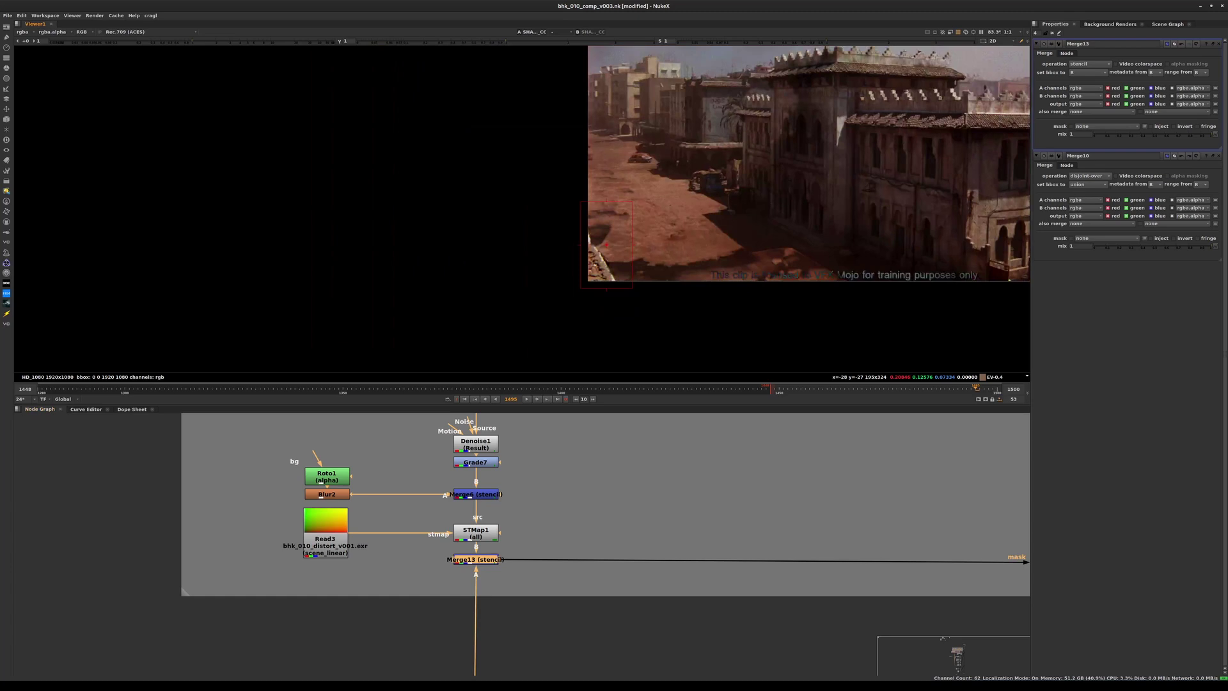
scroll(859, 485, down, 3)
middle_drag(858, 485, 507, 477)
scroll(780, 476, down, 9)
middle_drag(780, 476, 613, 473)
middle_drag(629, 646, 627, 420)
scroll(642, 522, up, 9)
key(ctrl+s)
key(alt+r)
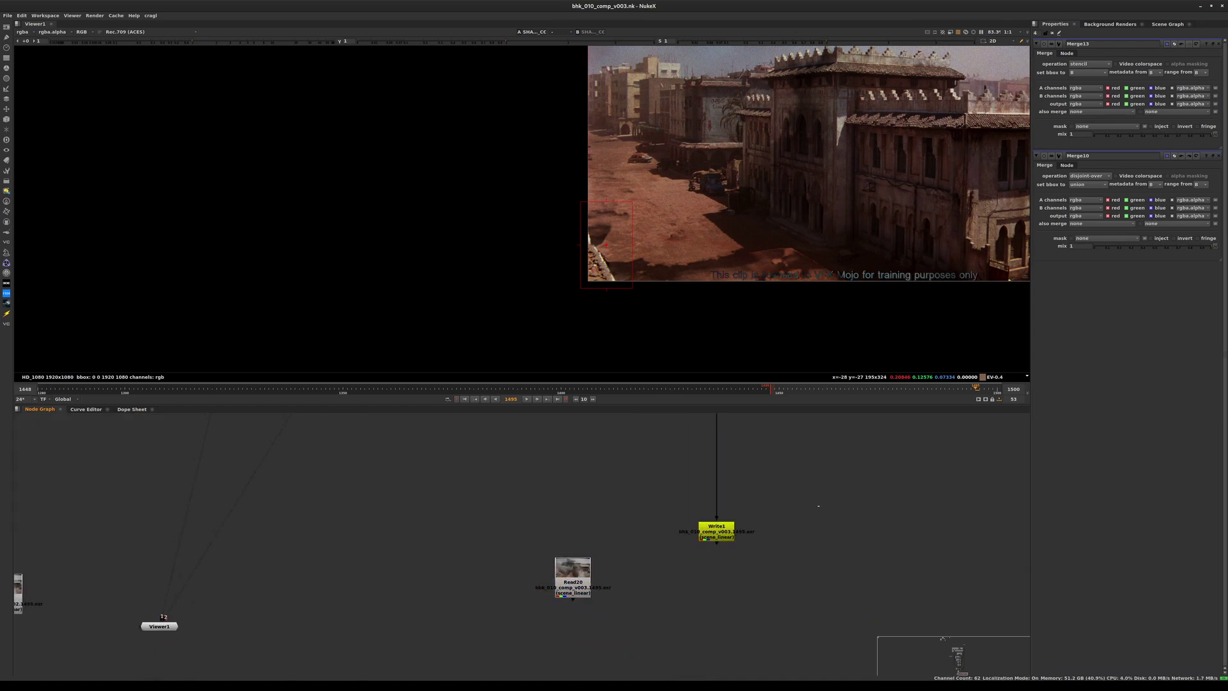
Step: Nudge the version 003 render's Read20 near Write1 and show its foreground wall corner up close in the viewer
click(716, 531)
drag(573, 579, 576, 565)
key(1)
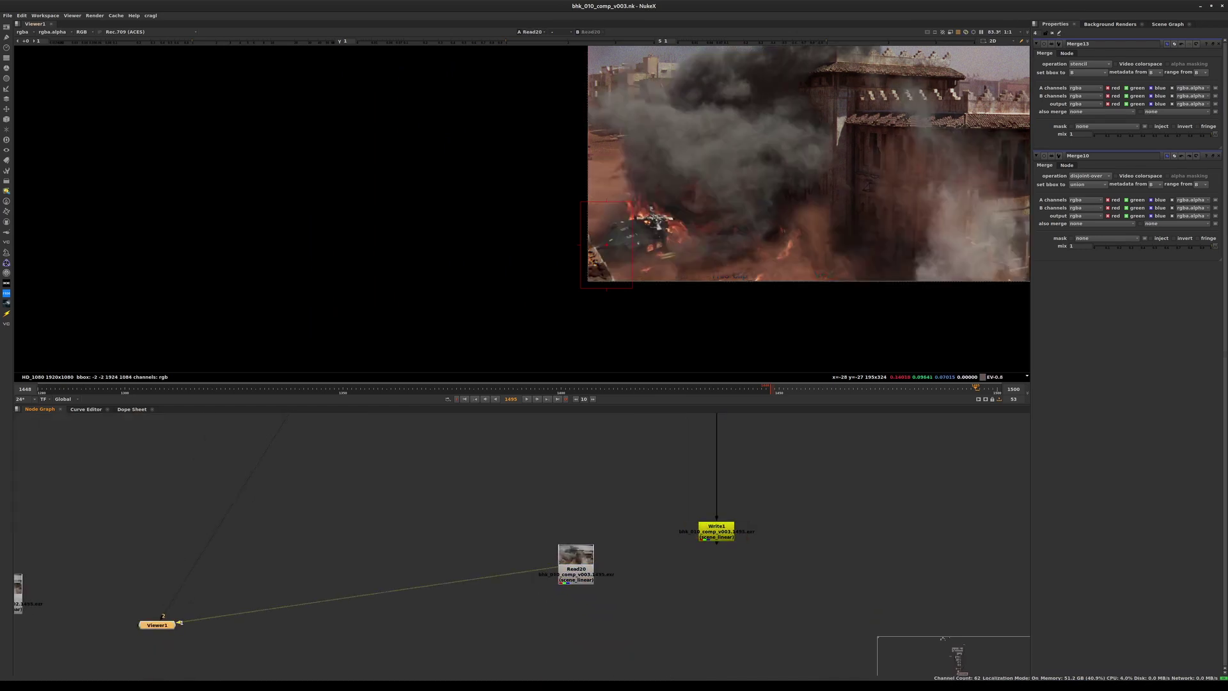
scroll(601, 267, up, 3)
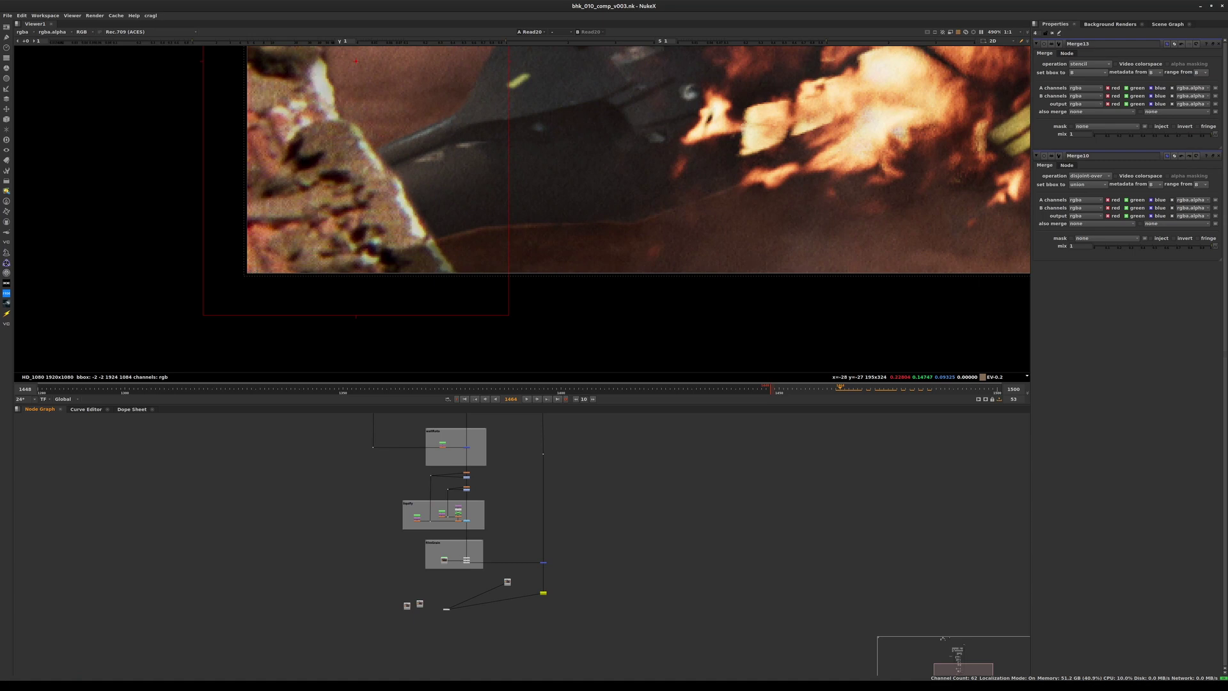
Step: Follow the comp down past filmGrain, inspect the final Merge's output in the viewer, and return to the shadow passes
mouse_move(541, 639)
middle_down()
mouse_move(511, 576)
mouse_move(535, 442)
middle_up()
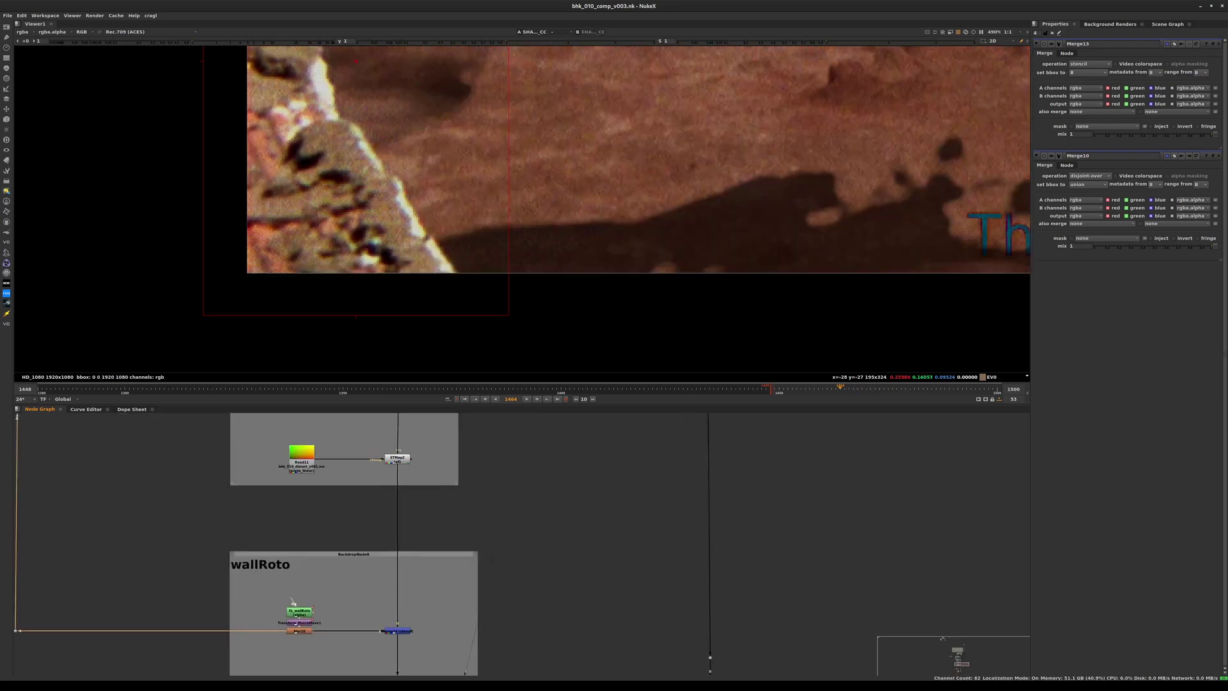
middle_drag(525, 665, 522, 569)
mouse_move(522, 614)
middle_down()
mouse_move(514, 419)
mouse_move(533, 460)
middle_up()
middle_drag(556, 588, 560, 475)
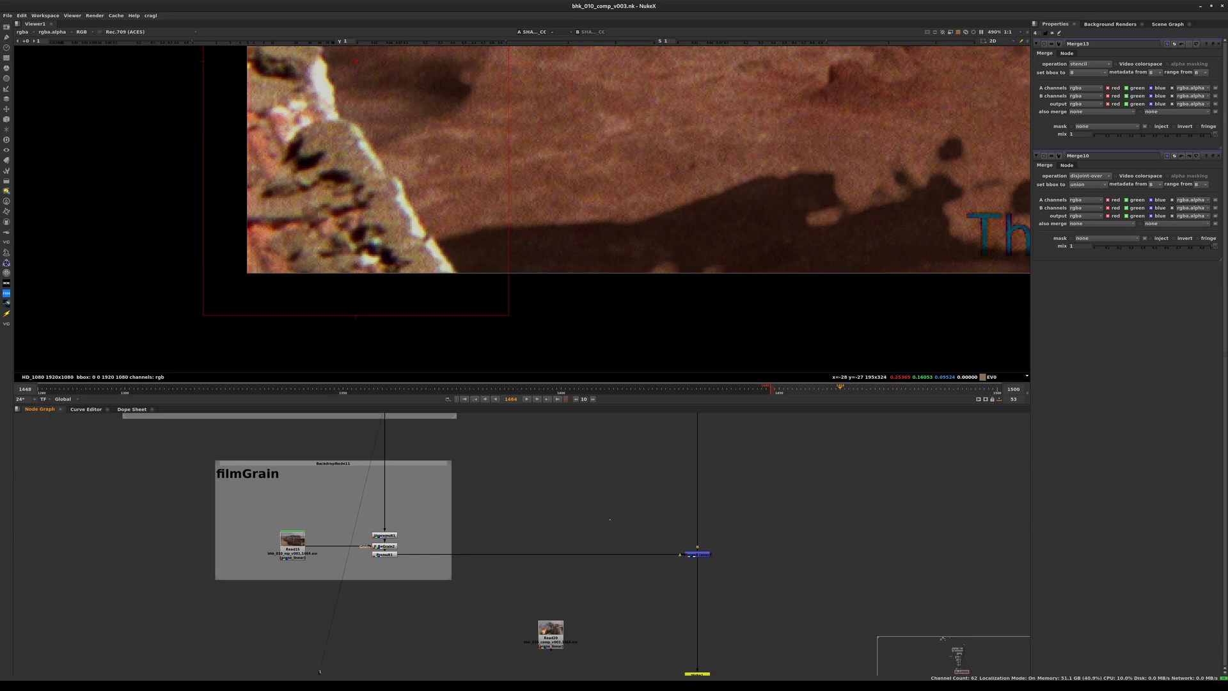
drag(610, 520, 743, 555)
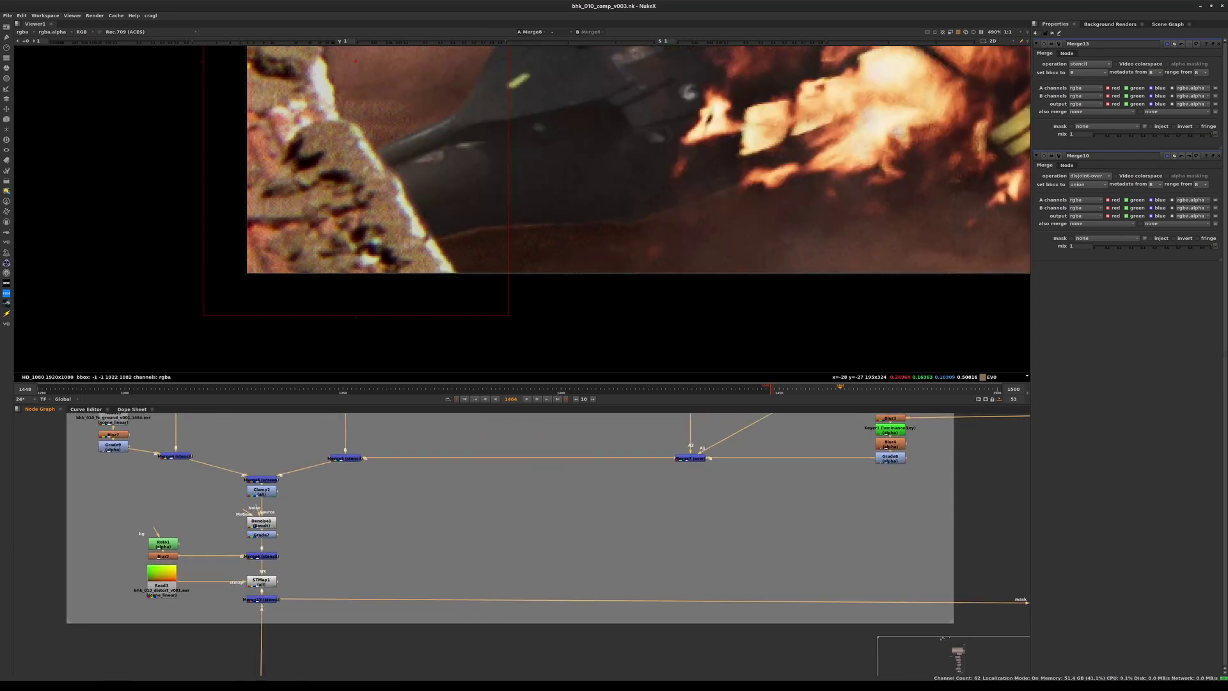
middle_drag(448, 511, 558, 589)
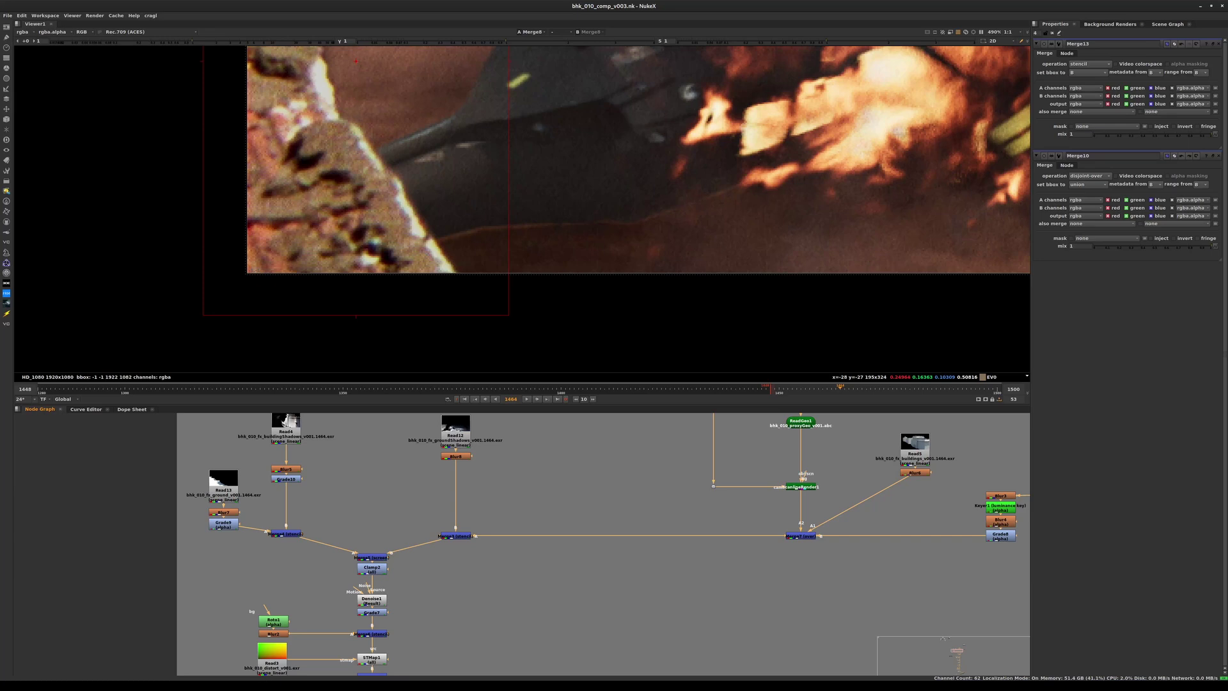
Step: Compare the comp with the blur below the ground shadows pass Read12 switched off and on
click(223, 524)
shift+click(224, 512)
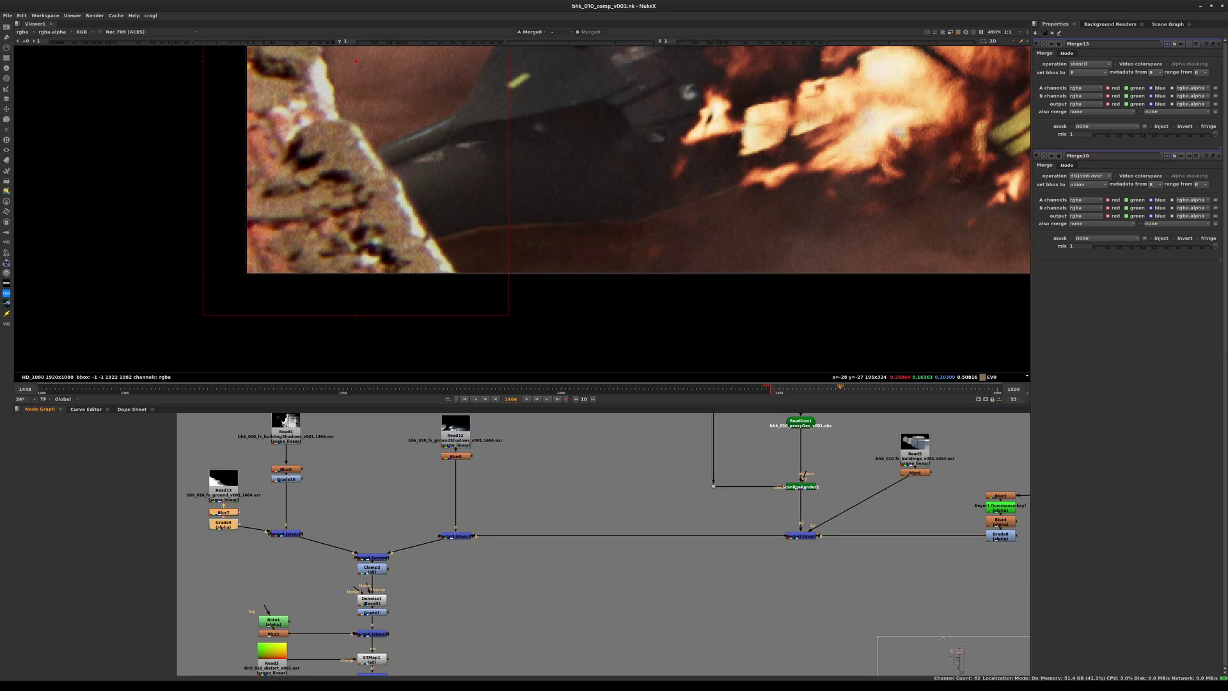
click(250, 556)
click(286, 479)
drag(455, 457, 455, 455)
key(d)
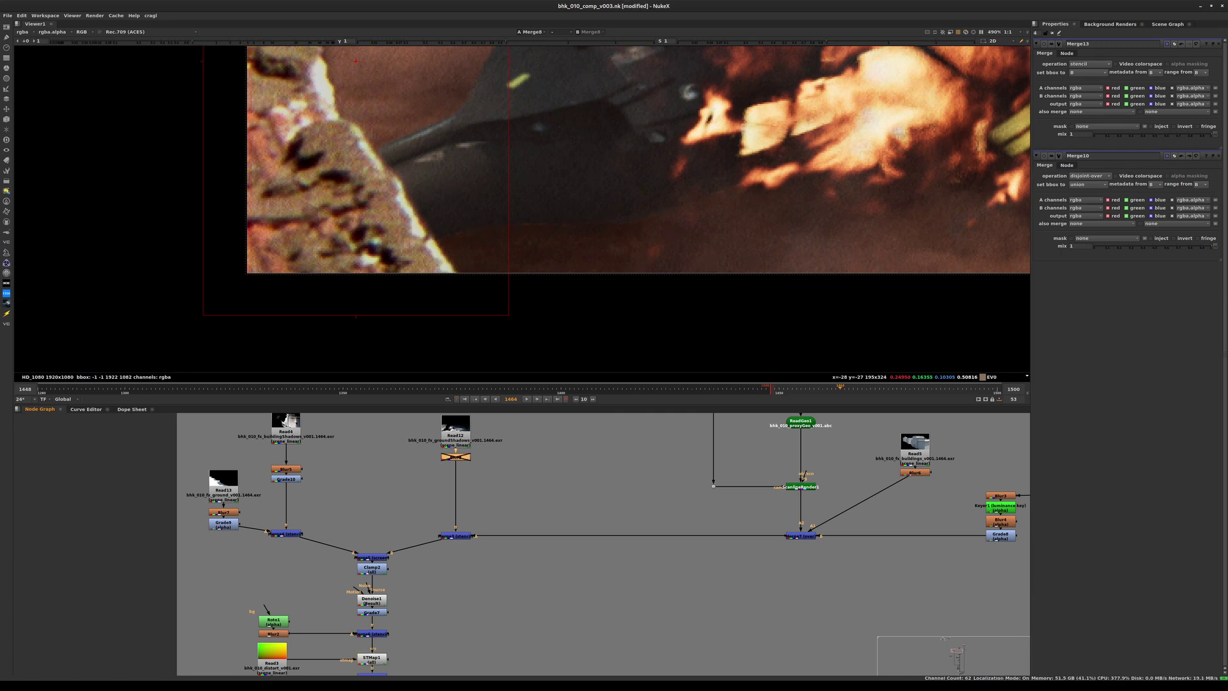
key(d)
key(d)
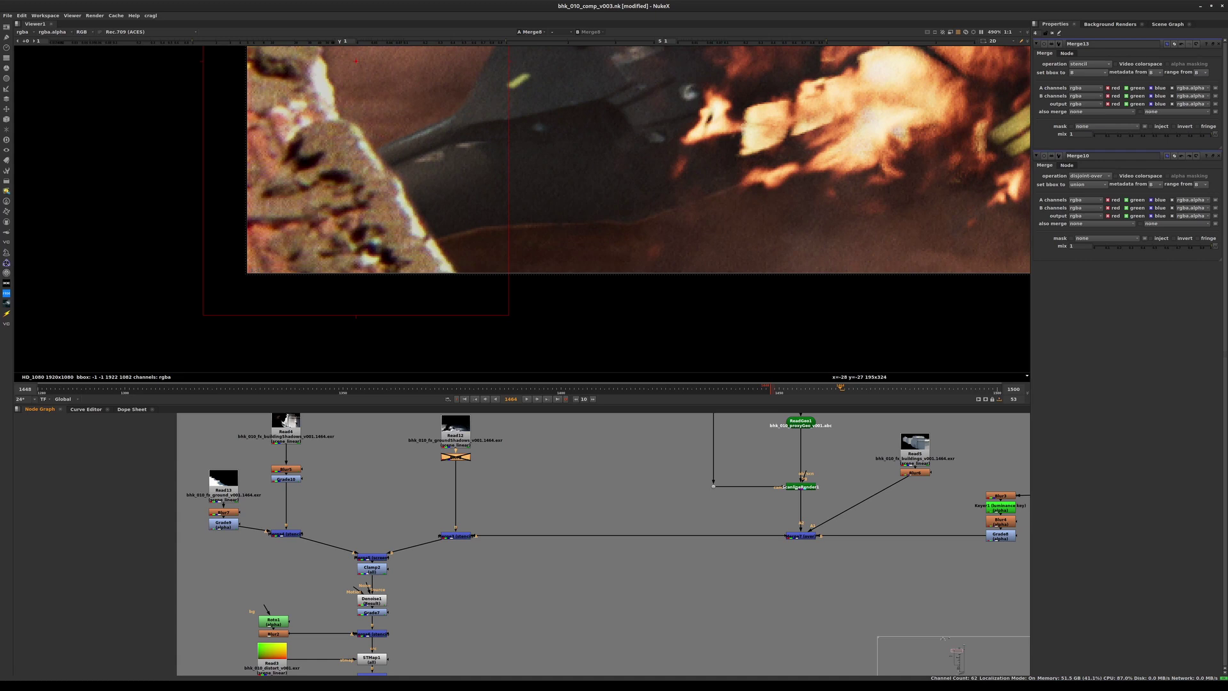
key(d)
Step: View the ground shadows pass's blur on its own and toggle it to judge its edges, then view it at 100%
key(1)
middle_drag(537, 511, 521, 562)
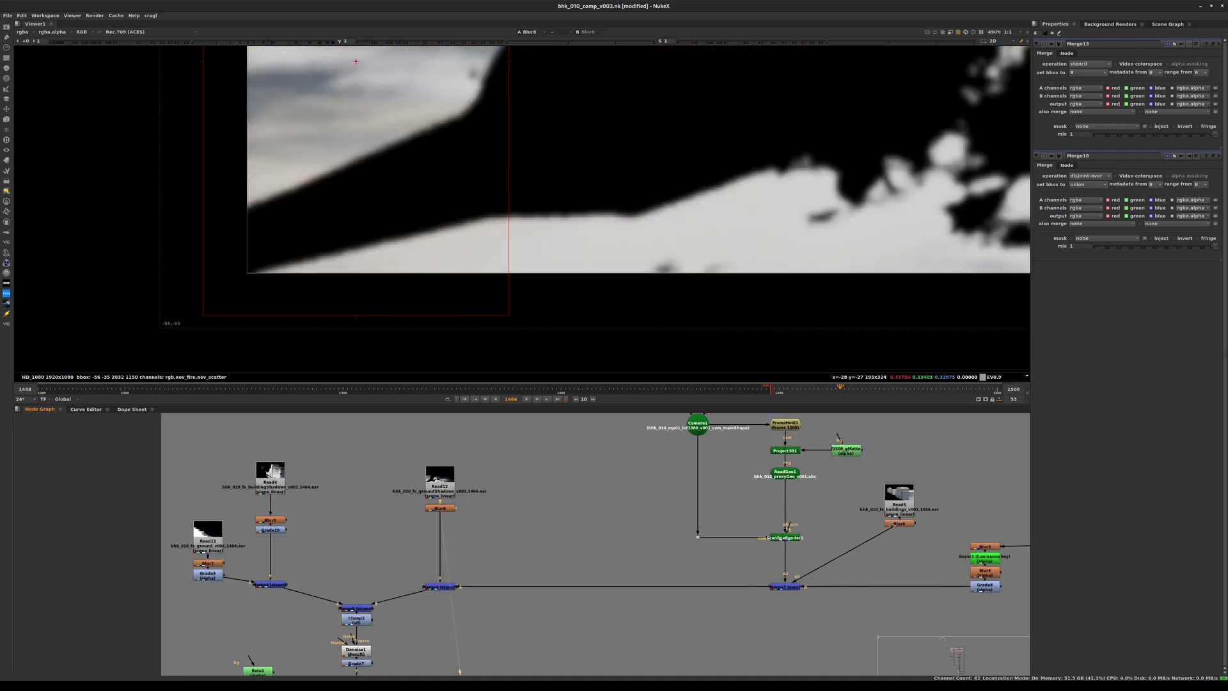
click(440, 508)
key(d)
key(d)
key(d)
key(d)
key(d)
key(d)
key(ctrl+1)
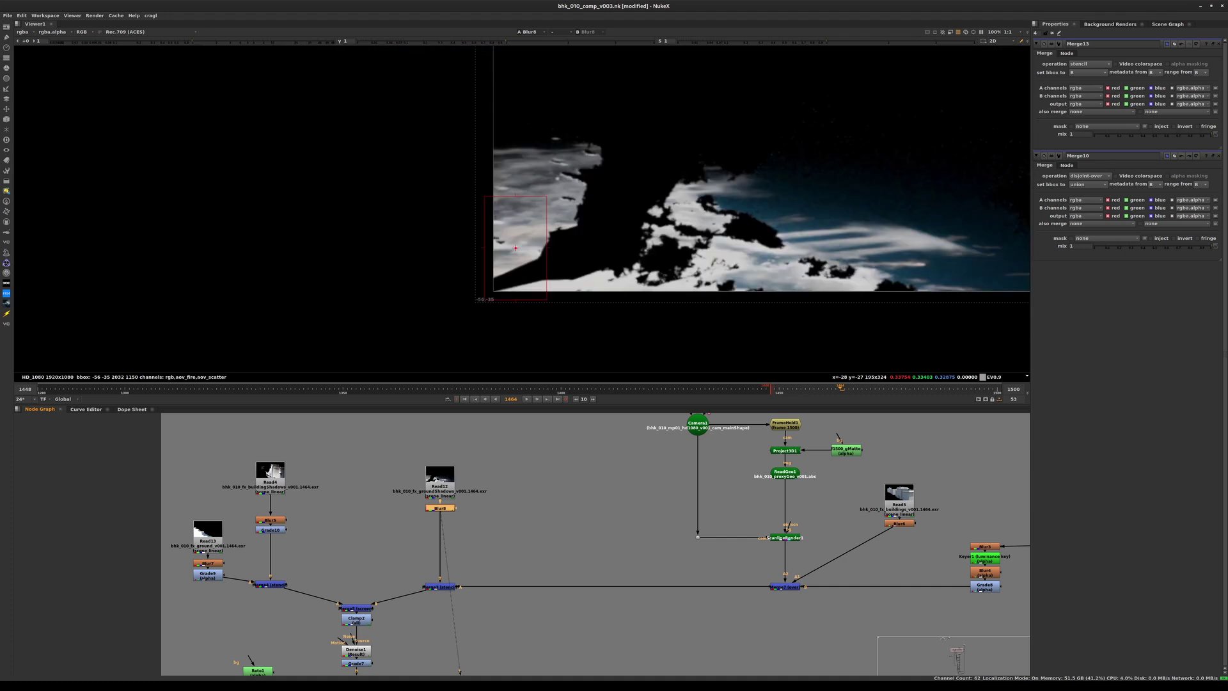
Step: Compare the ground shadows Merge with the shadow grade on the plate and sample the area around the foreground wall
scroll(594, 544, down, 6)
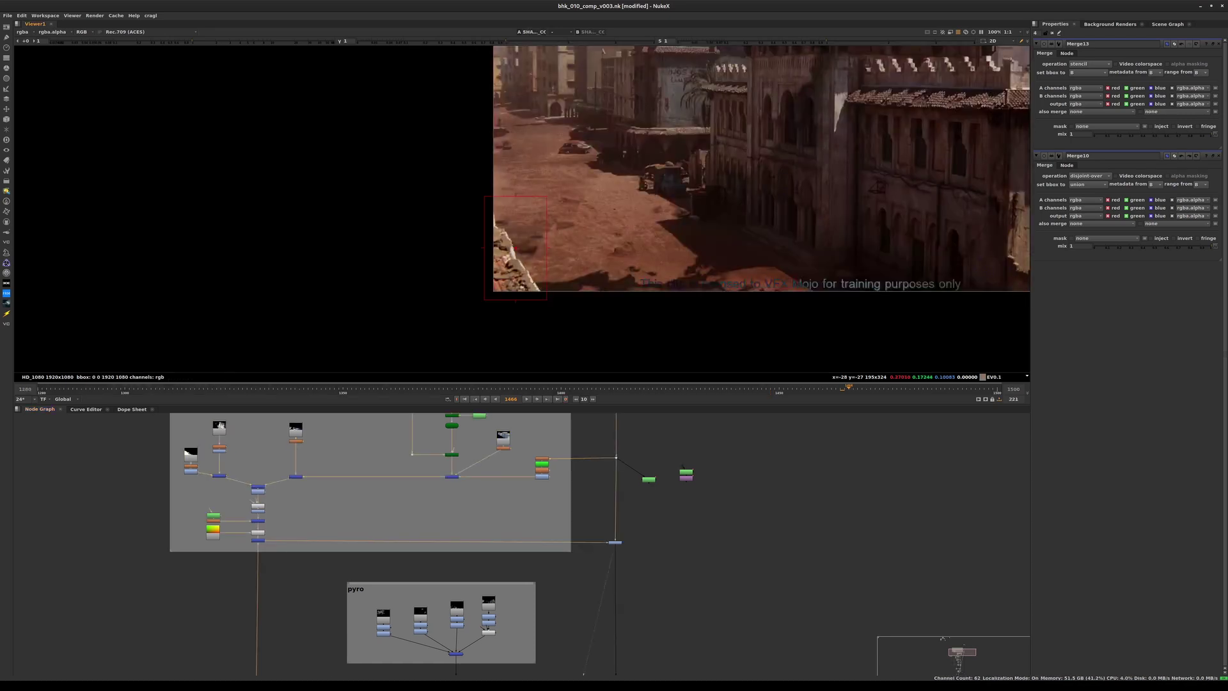
scroll(576, 273, up, 1)
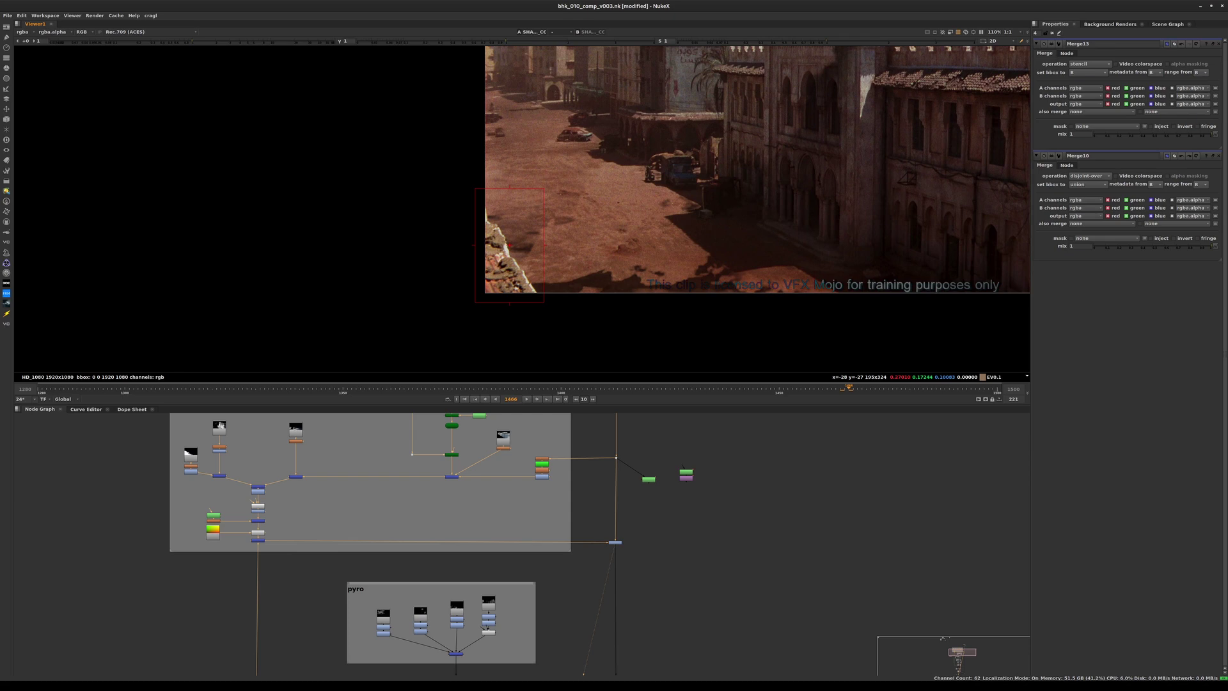
scroll(537, 278, up, 5)
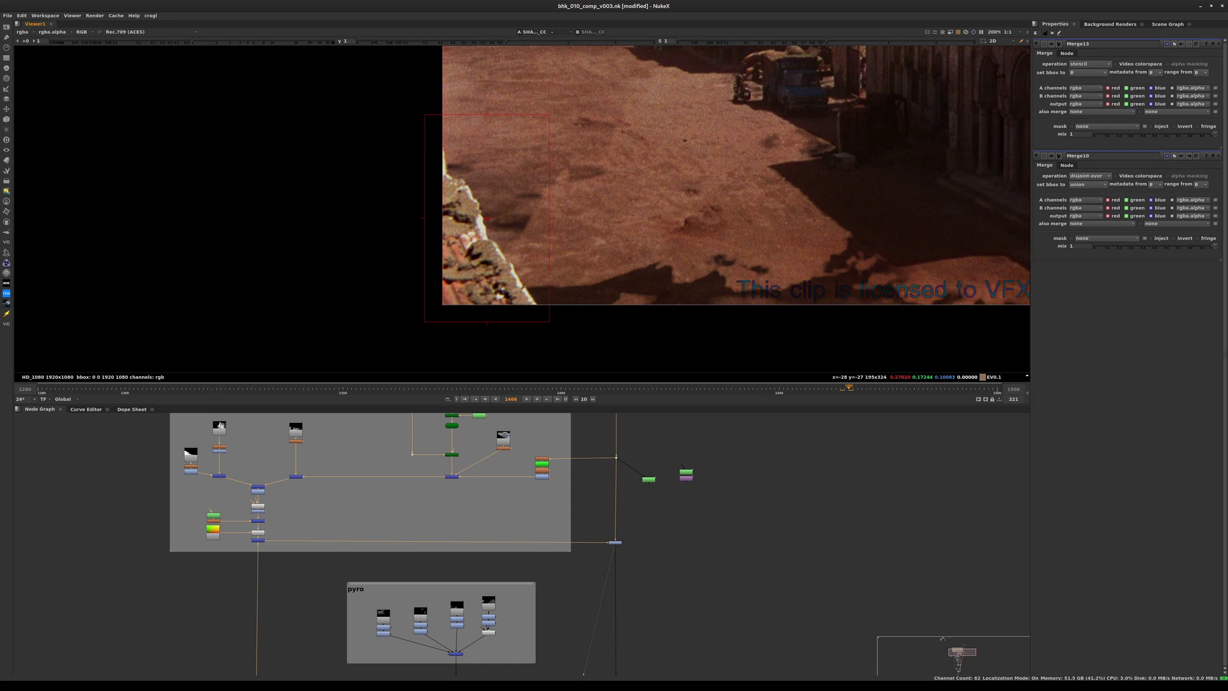
ctrl+shift+drag(665, 314, 666, 314)
ctrl+shift+drag(497, 211, 679, 306)
ctrl+shift+drag(636, 341, 637, 342)
key(1)
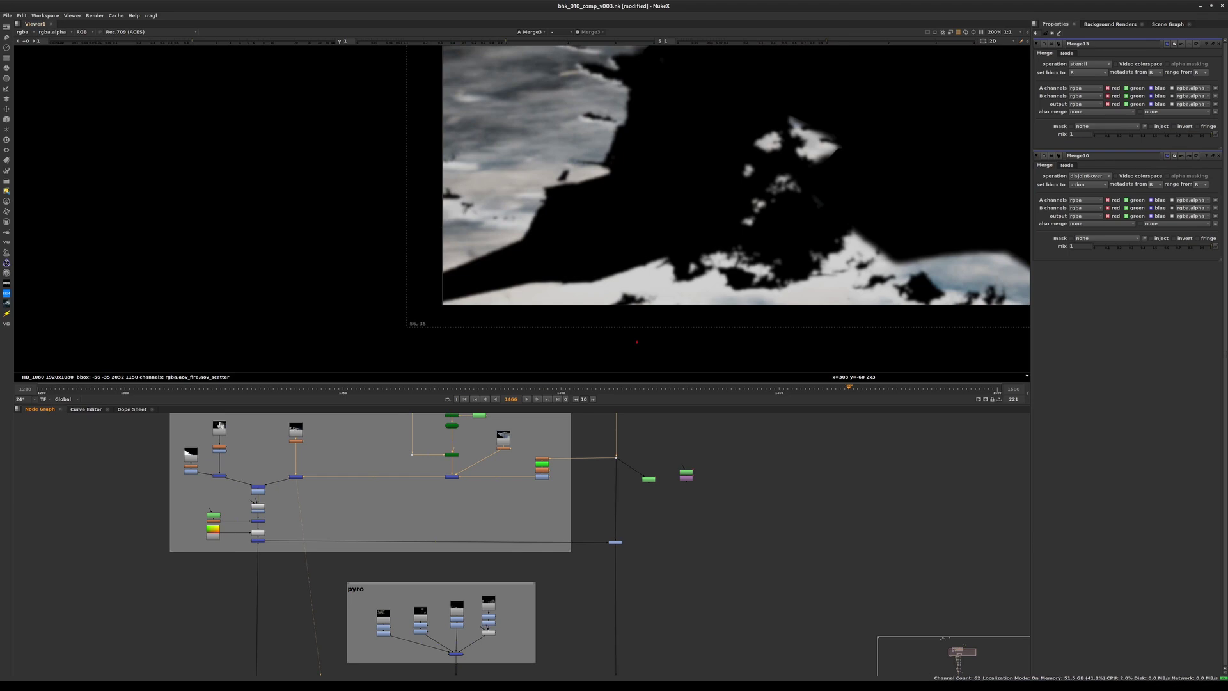
key(2)
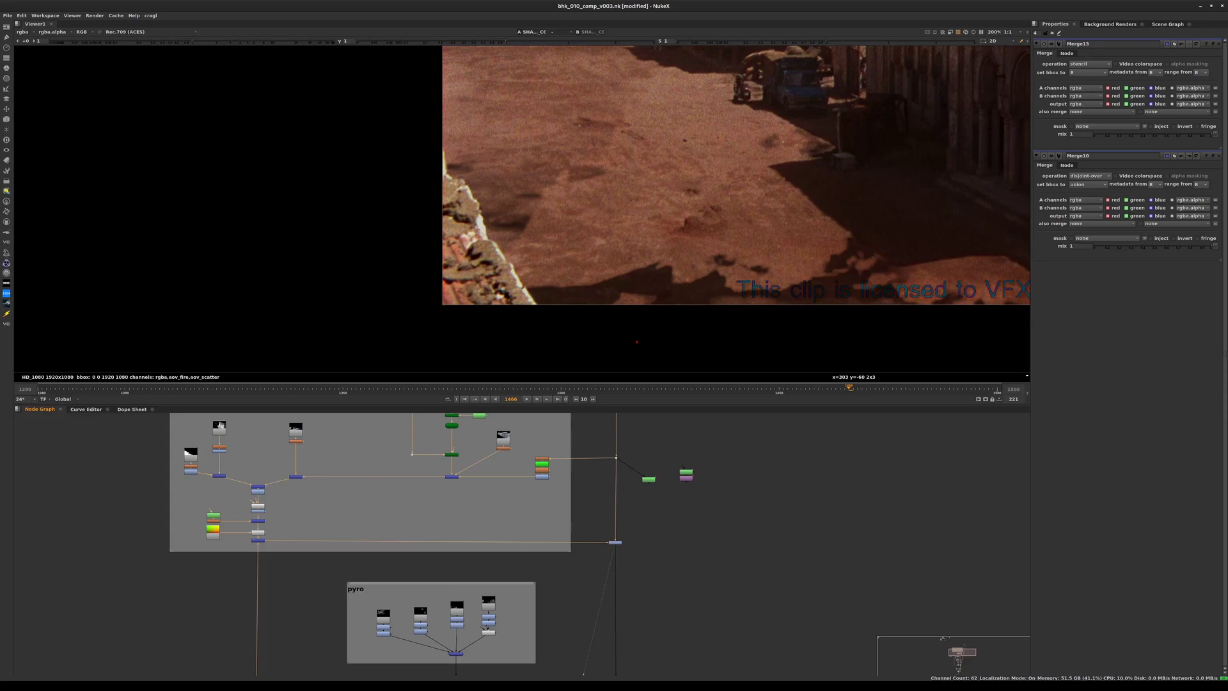
Step: Add a Grade with white clamp enabled below the ground shadows pass's blur and show its output in the viewer
scroll(302, 443, up, 4)
drag(289, 439, 289, 443)
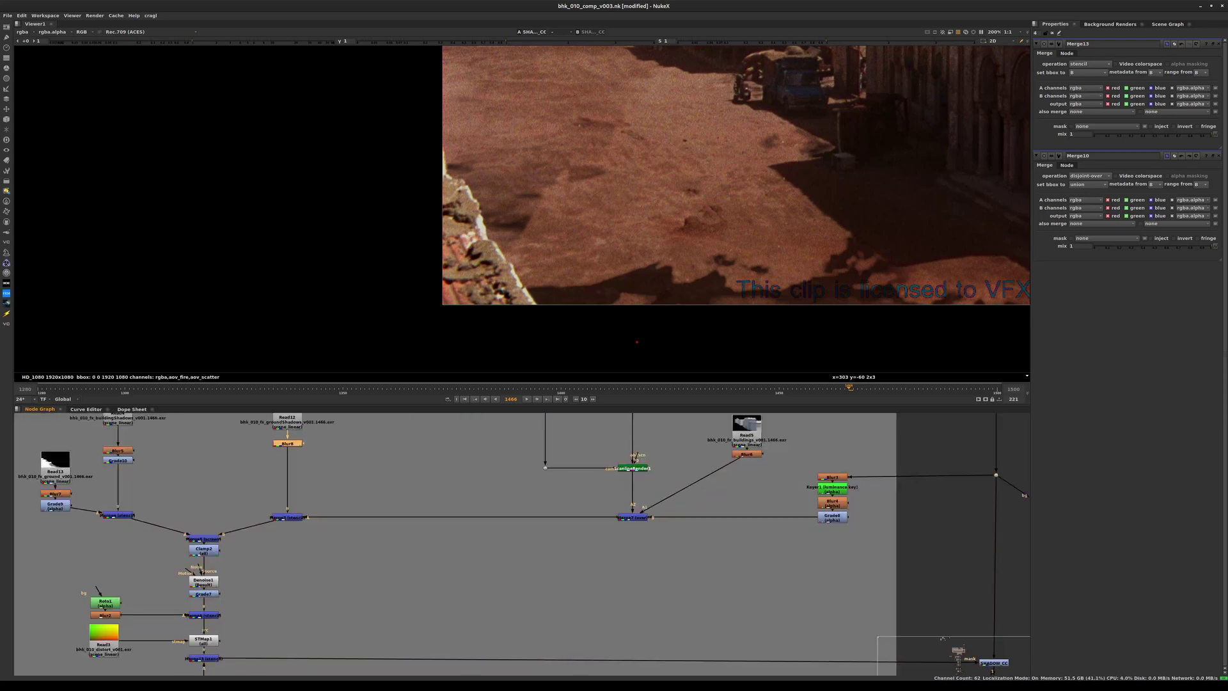
key(g)
key(ctrl+s)
click(1145, 120)
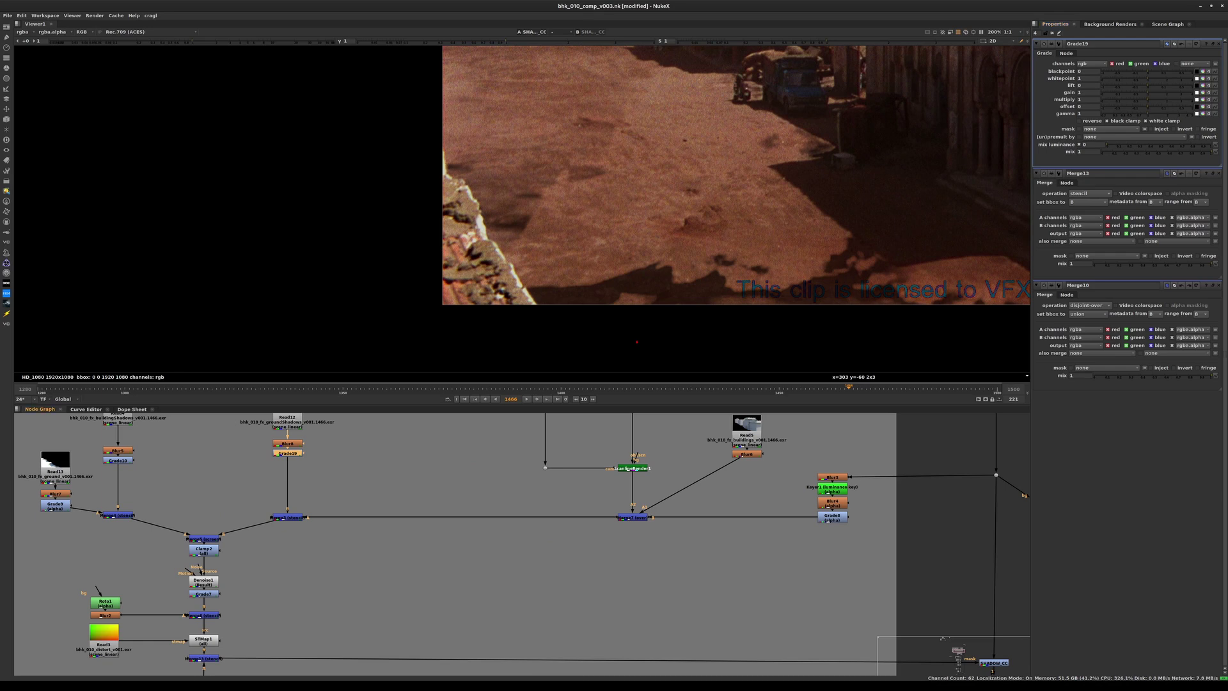
key(1)
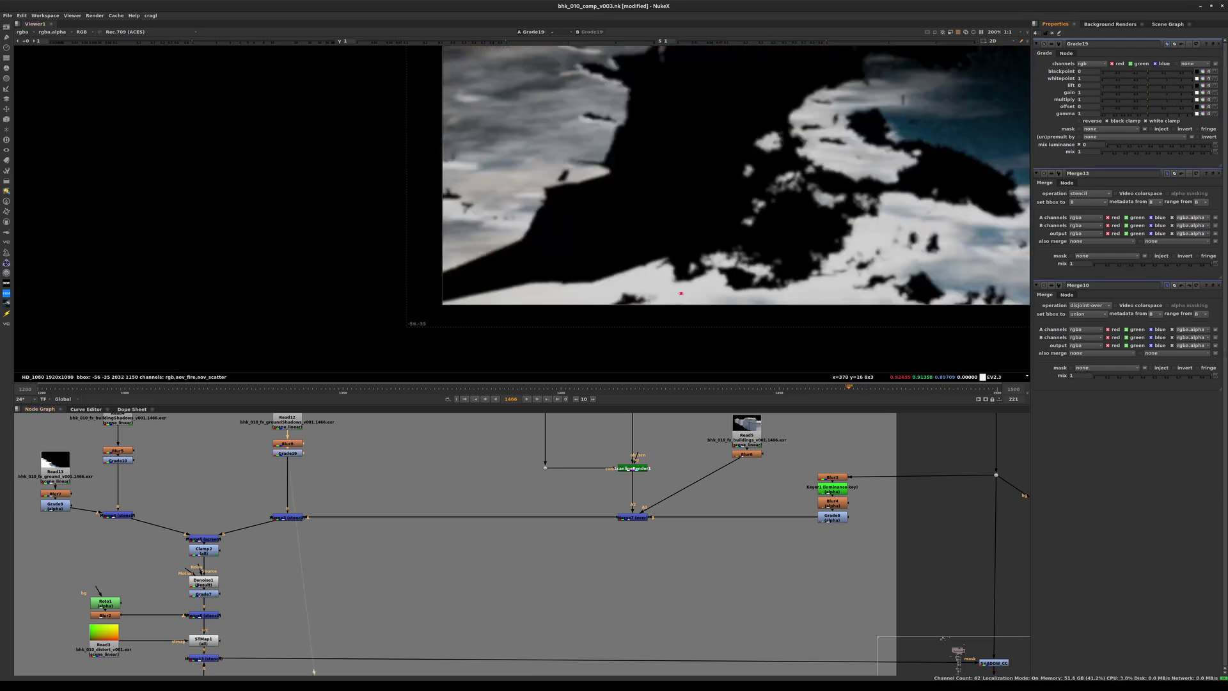
key(ctrl+shift+a)
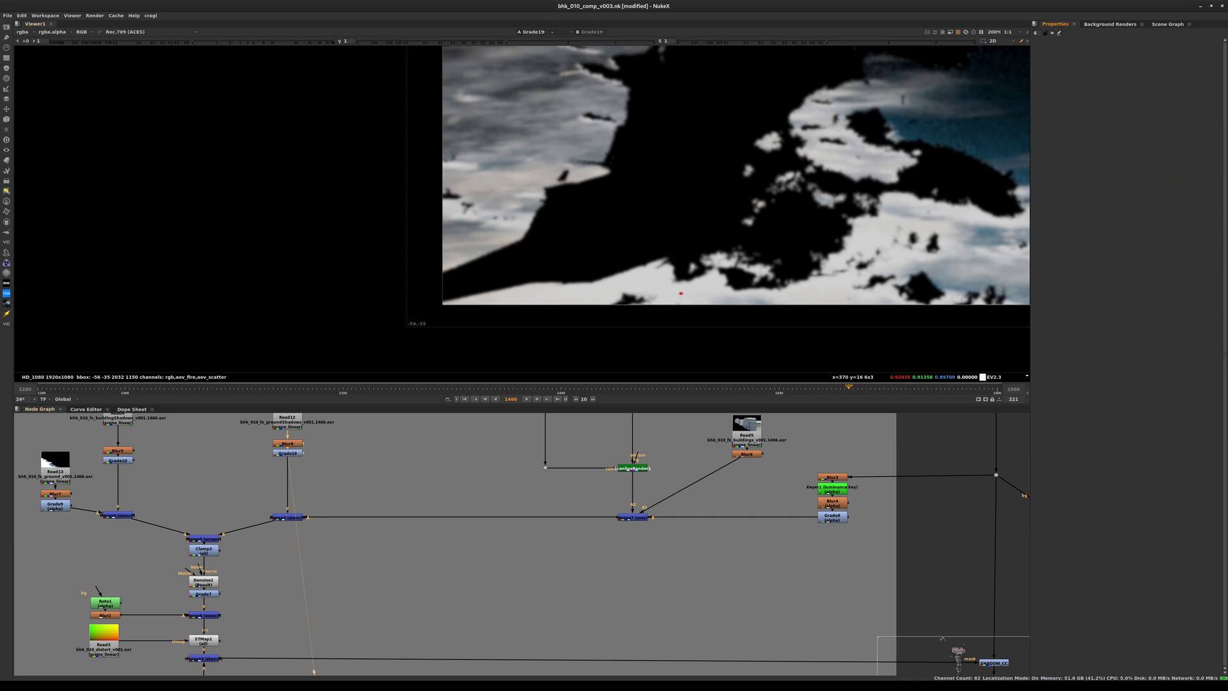
Step: Raise the gamma of the ground shadows Grade19 to about 1.6 while viewing the final Merge below the film grain at frame 1467
mouse_move(849, 388)
mouse_down()
mouse_move(715, 388)
mouse_move(852, 388)
mouse_up()
double_click(287, 453)
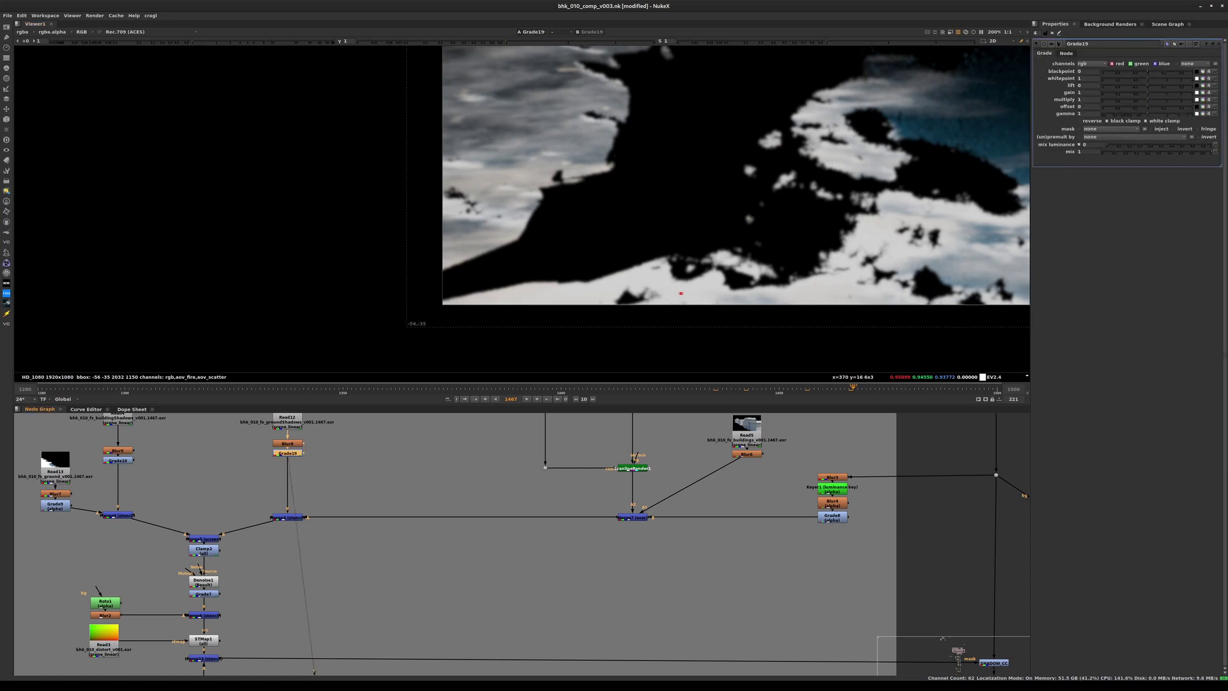
scroll(625, 550, down, 6)
middle_drag(625, 588, 421, 418)
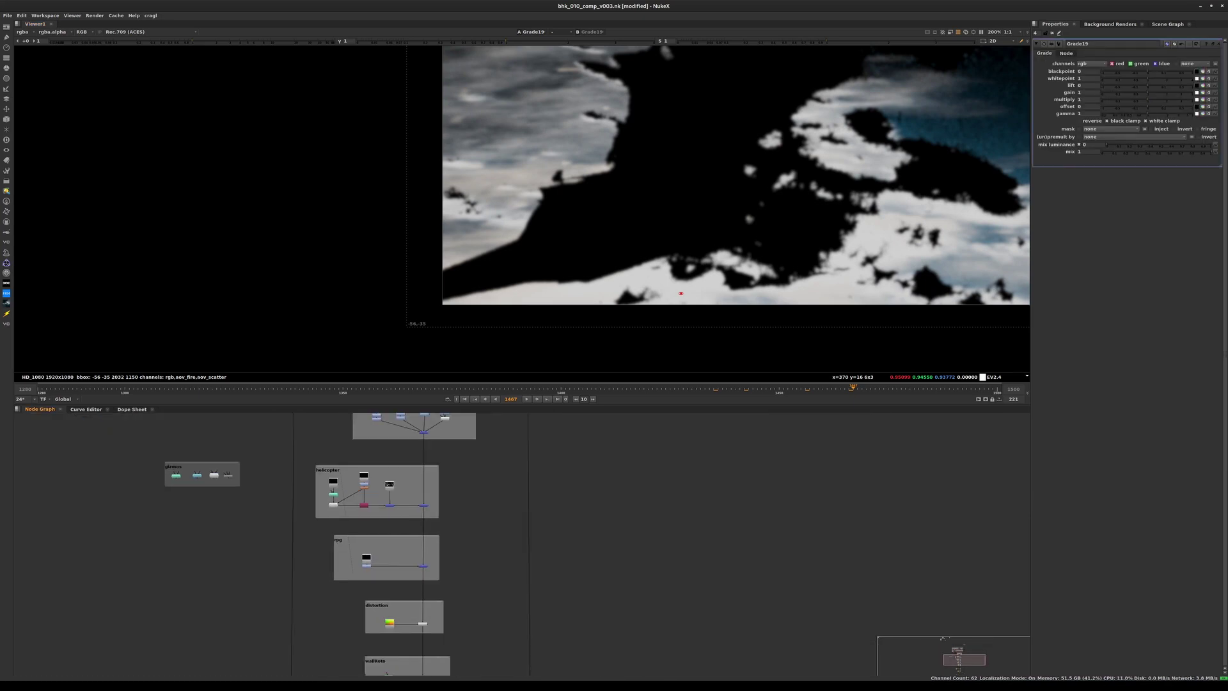
middle_drag(512, 608, 550, 484)
mouse_move(540, 640)
middle_down()
mouse_move(604, 504)
mouse_move(555, 473)
middle_up()
click(583, 552)
key(1)
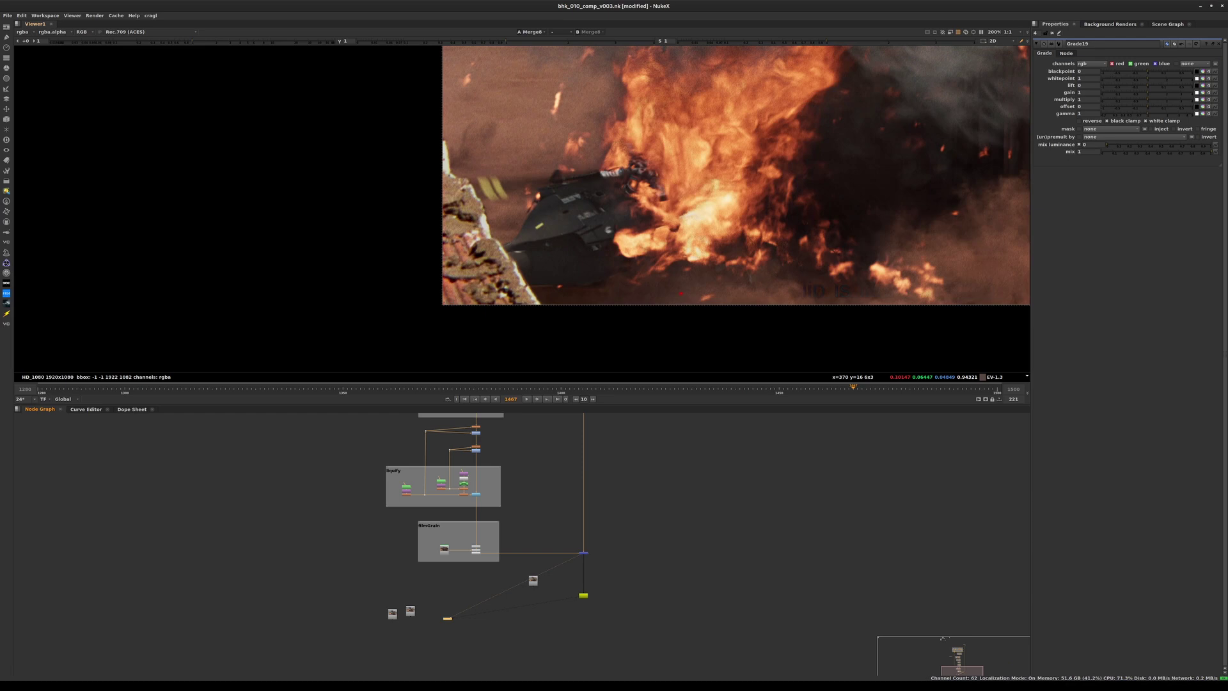
text(.8)
drag(1152, 114, 1159, 115)
scroll(526, 259, up, 5)
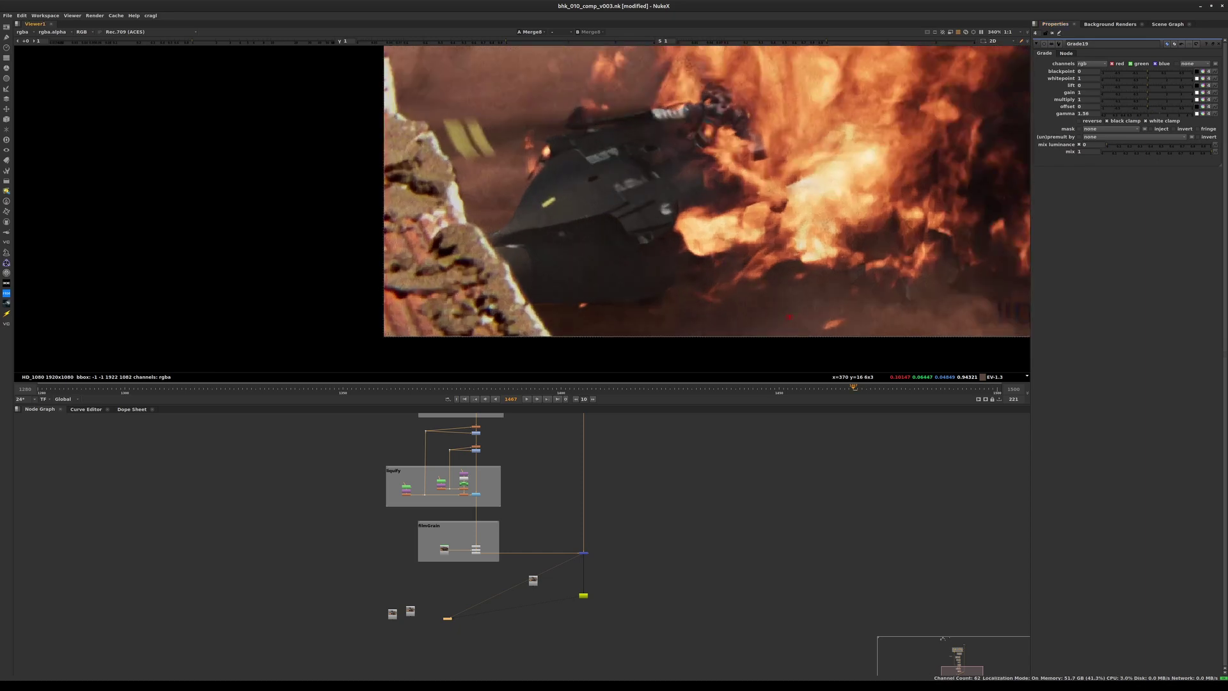
Step: Toggle the ground shadows Grade19 off and on to compare its effect on the final comp, keeping it connected and enabled
mouse_move(544, 448)
middle_down()
mouse_move(498, 604)
mouse_move(517, 664)
middle_up()
middle_drag(511, 460, 544, 632)
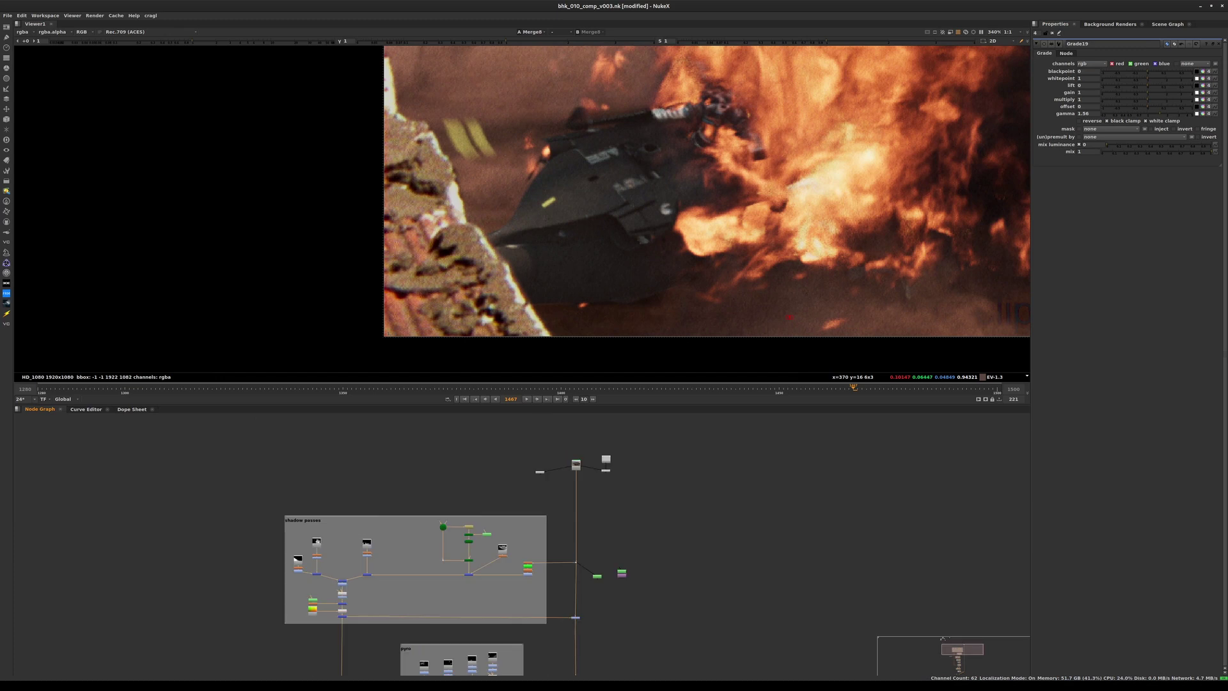
key(f)
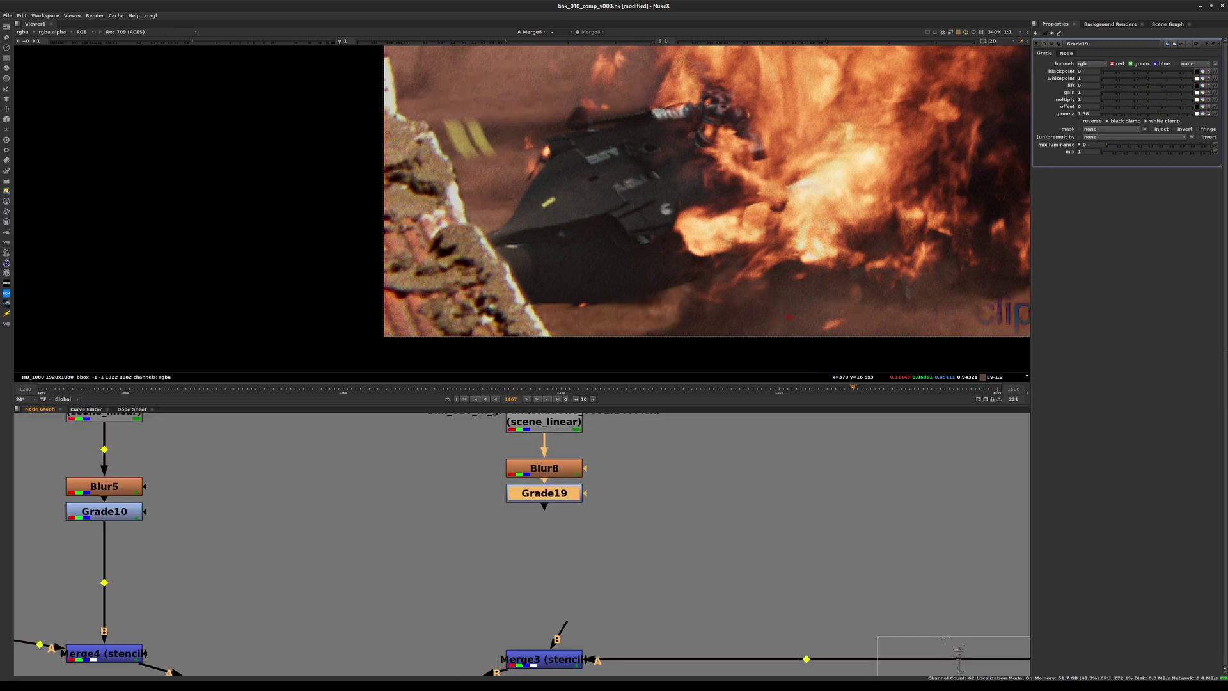
key(ctrl+z)
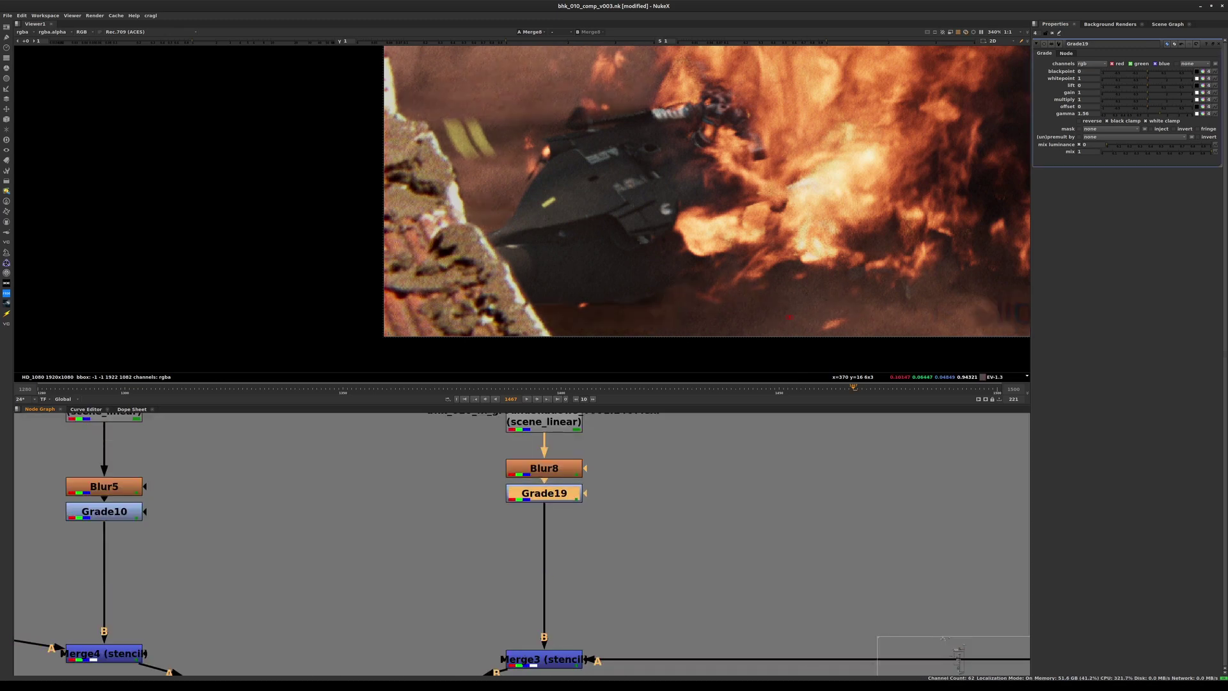
key(d)
key(d)
key(d)
key(d)
key(d)
key(d)
key(d)
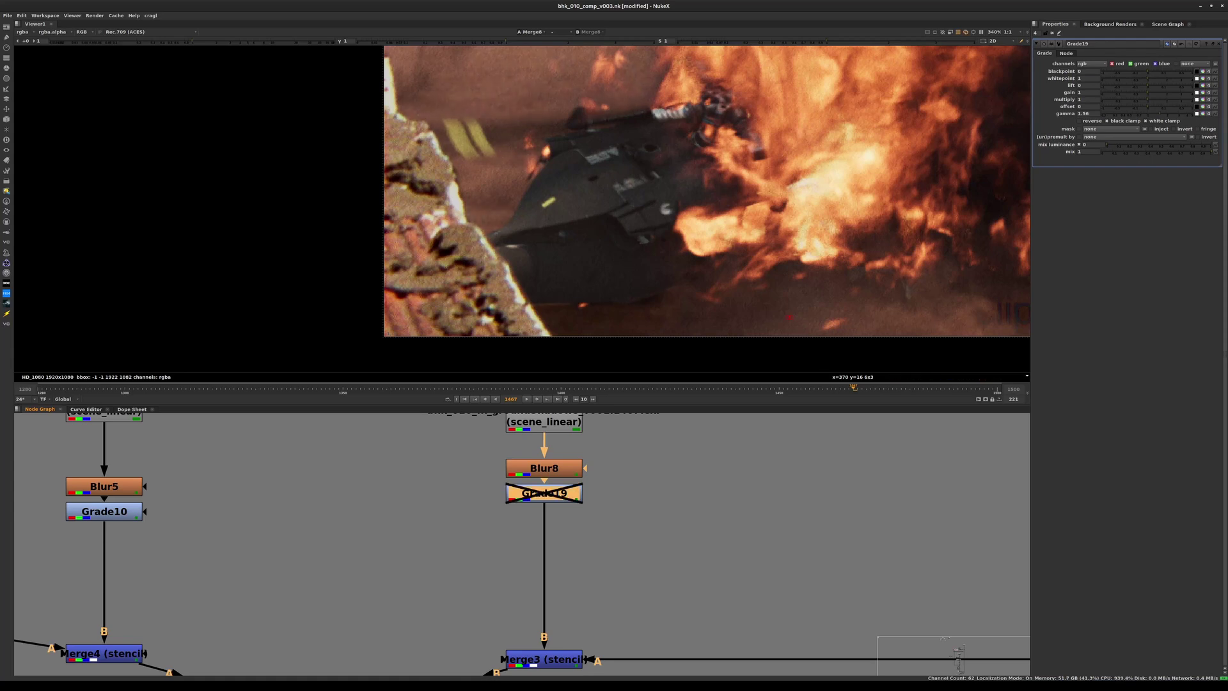
key(d)
key(d)
key(d)
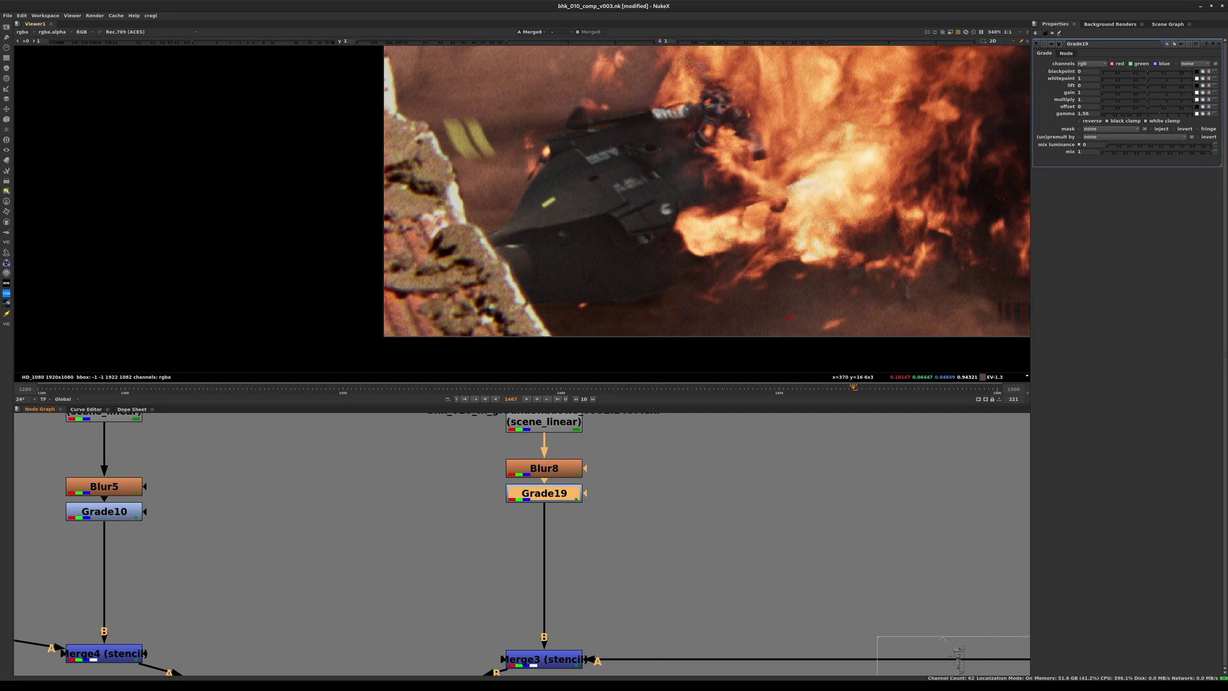
Step: Check the Write output at frame 1464 around the ground below the helicopter, and save the script
scroll(619, 295, down, 2)
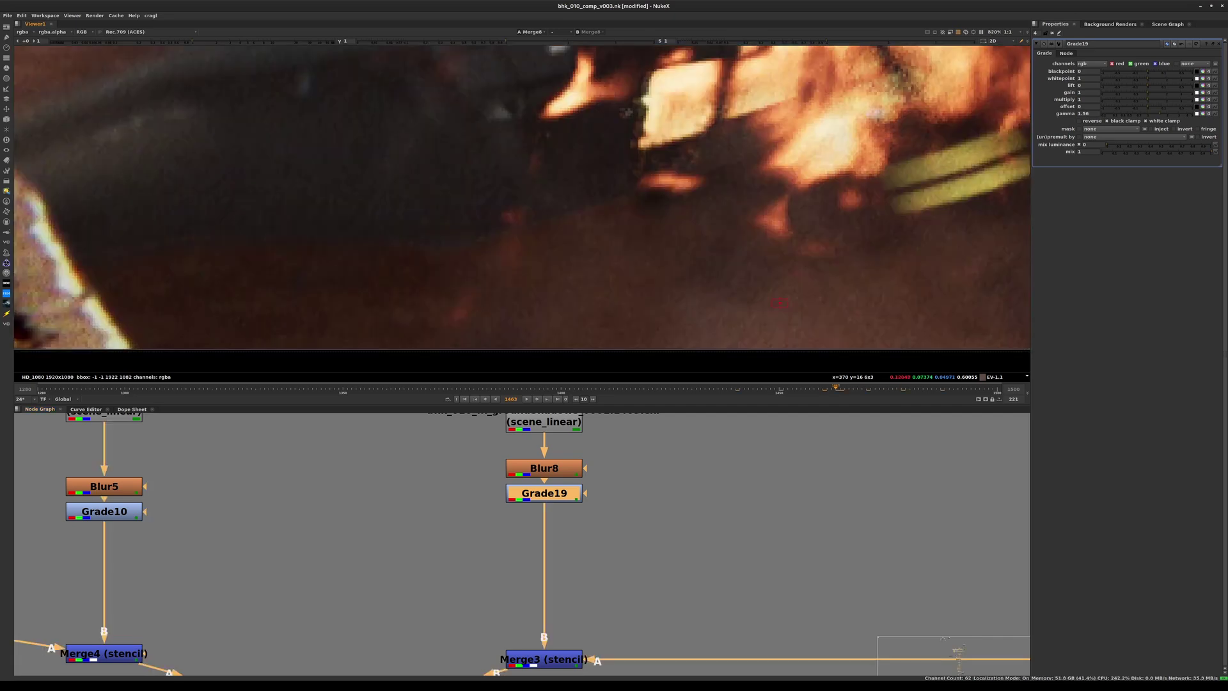
scroll(409, 246, down, 1)
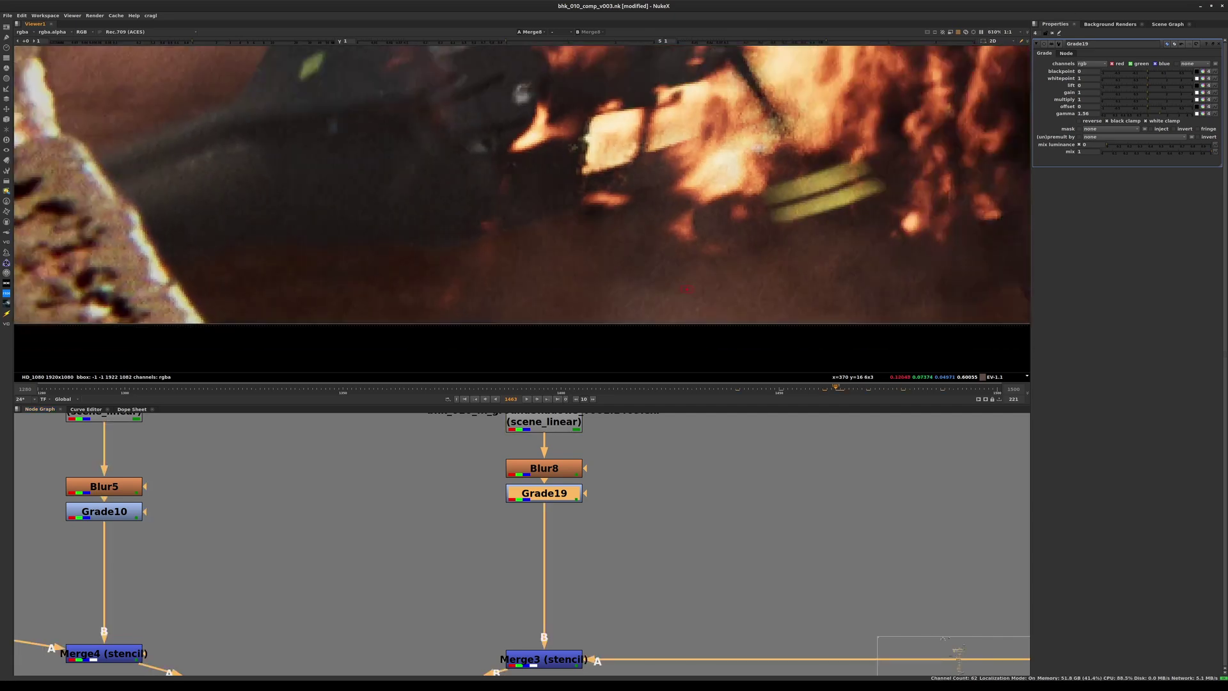
key(1)
key(Right)
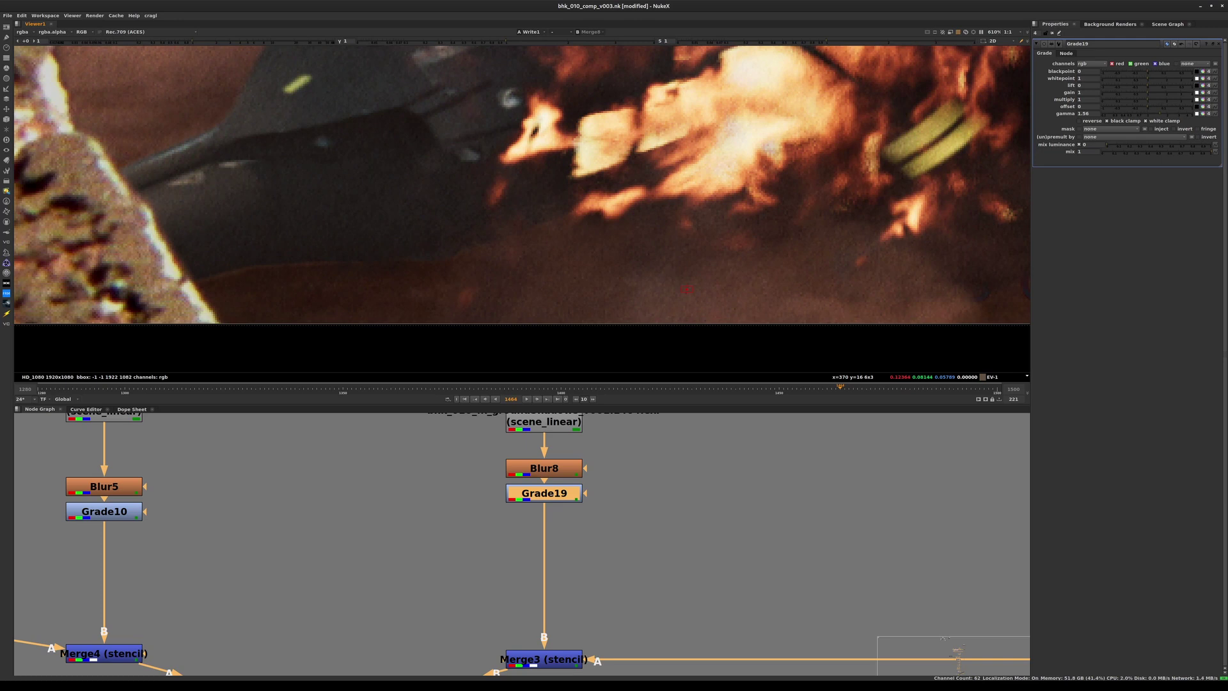
key(ctrl+s)
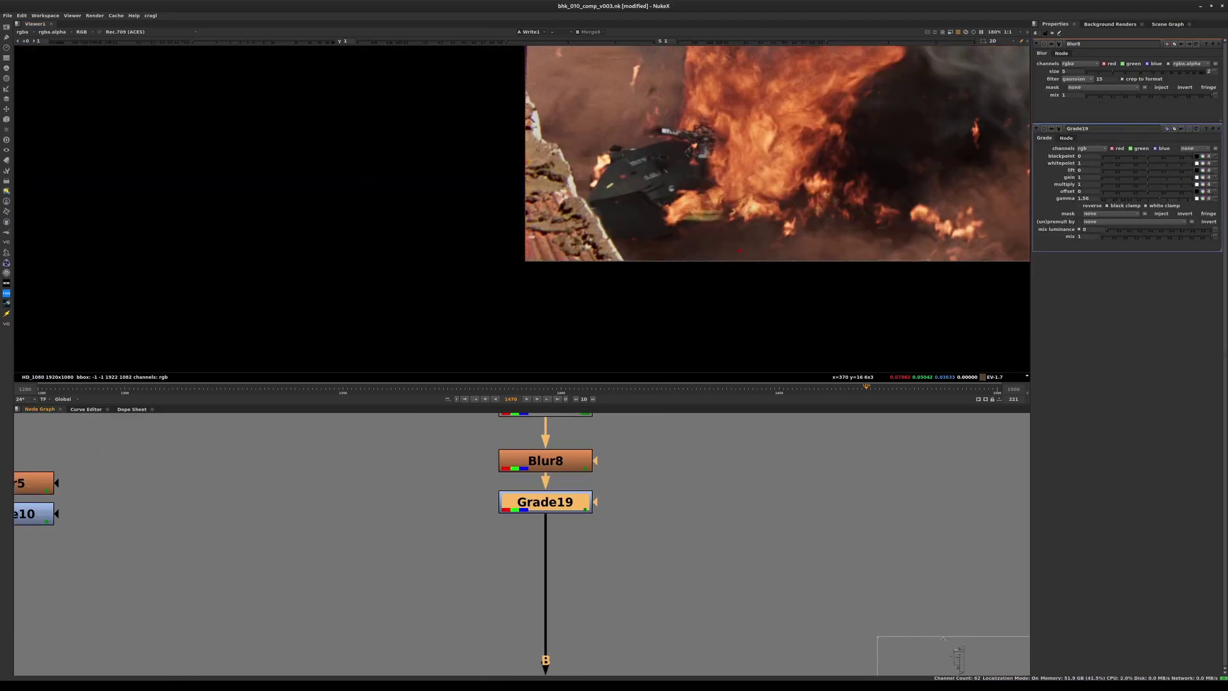
Step: Set the size of the ground shadows pass's Blur8 to 2.5 and move to frame 1467
click(545, 460)
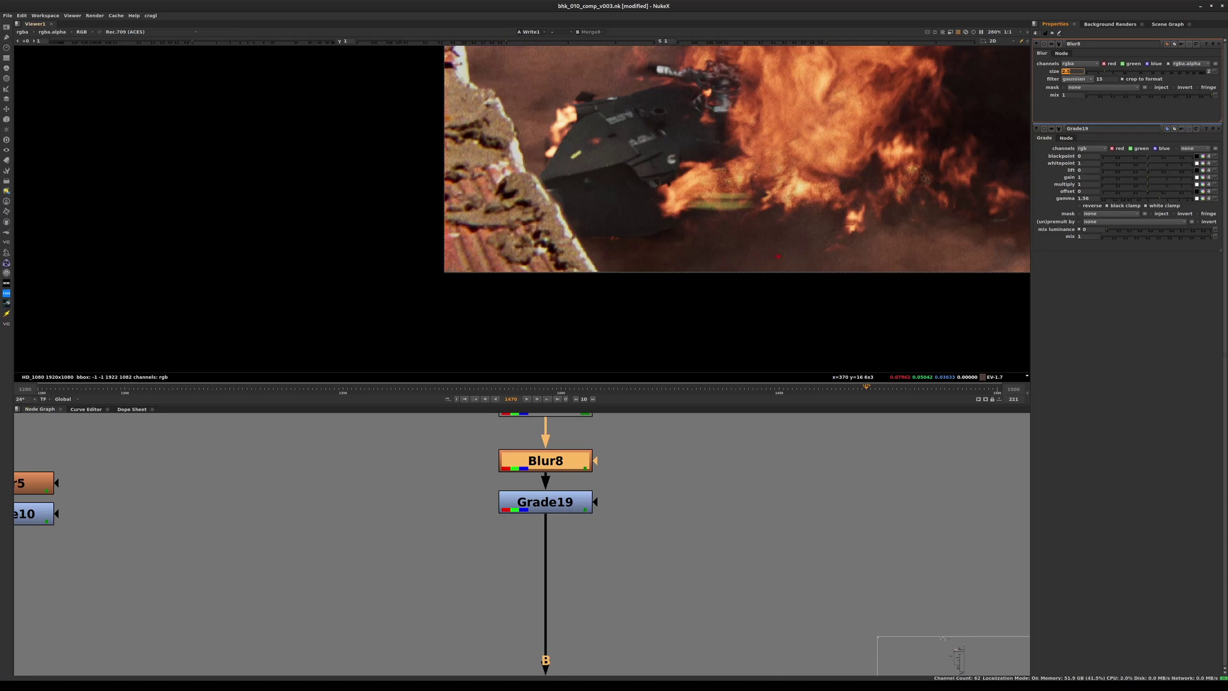
click(853, 389)
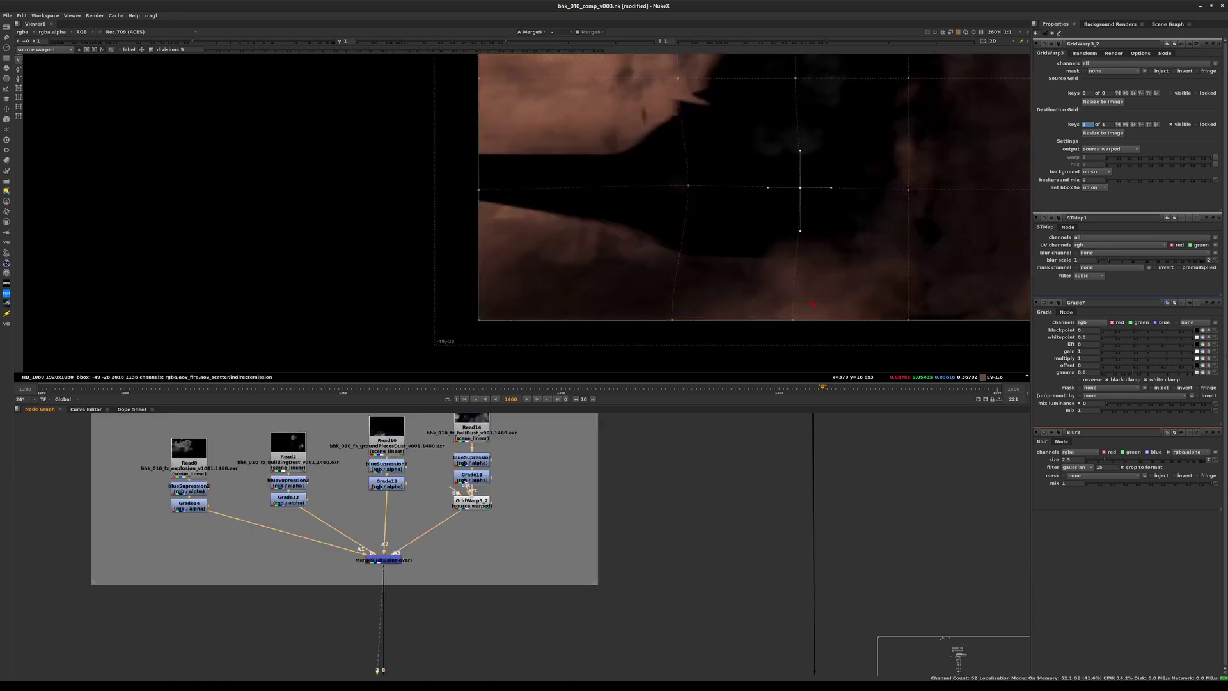
Step: Examine the dark lower edge of the pyro Merge up close at frame 1460 by switching between the two viewer inputs
scroll(728, 257, up, 11)
key(1)
key(2)
key(1)
key(2)
key(1)
key(2)
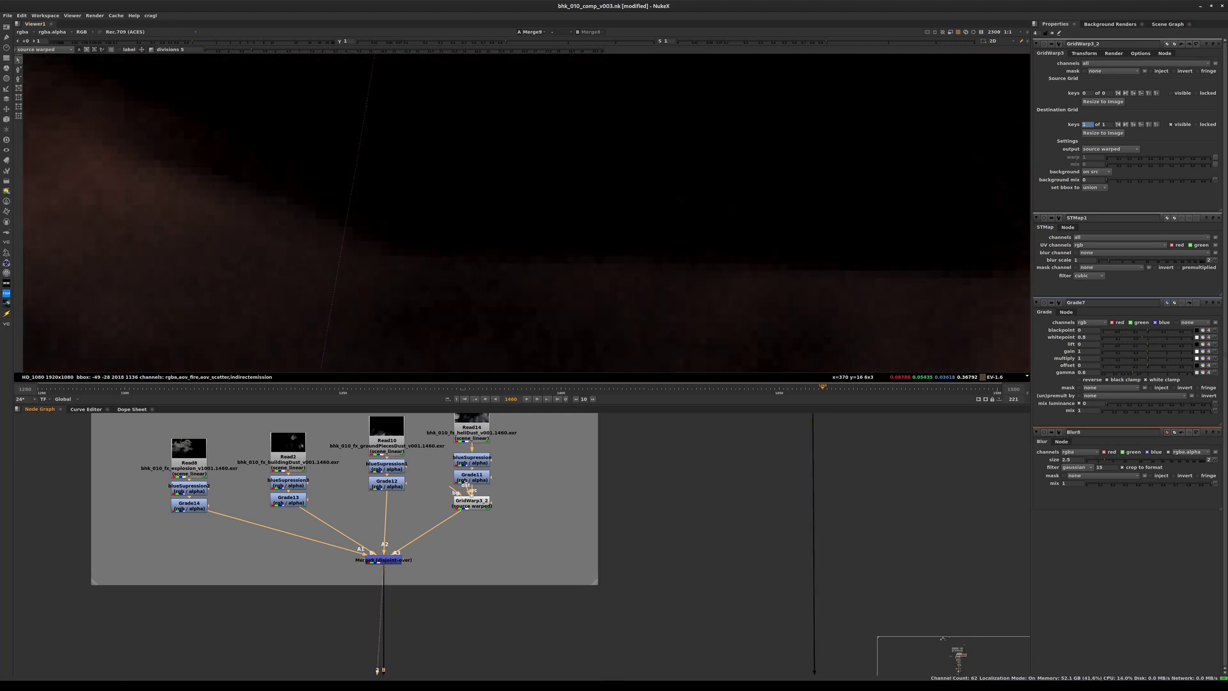
Step: Show the final Merge below the film grain in the viewer and examine the helicopter's lower edge
scroll(574, 569, down, 5)
middle_drag(574, 569, 599, 387)
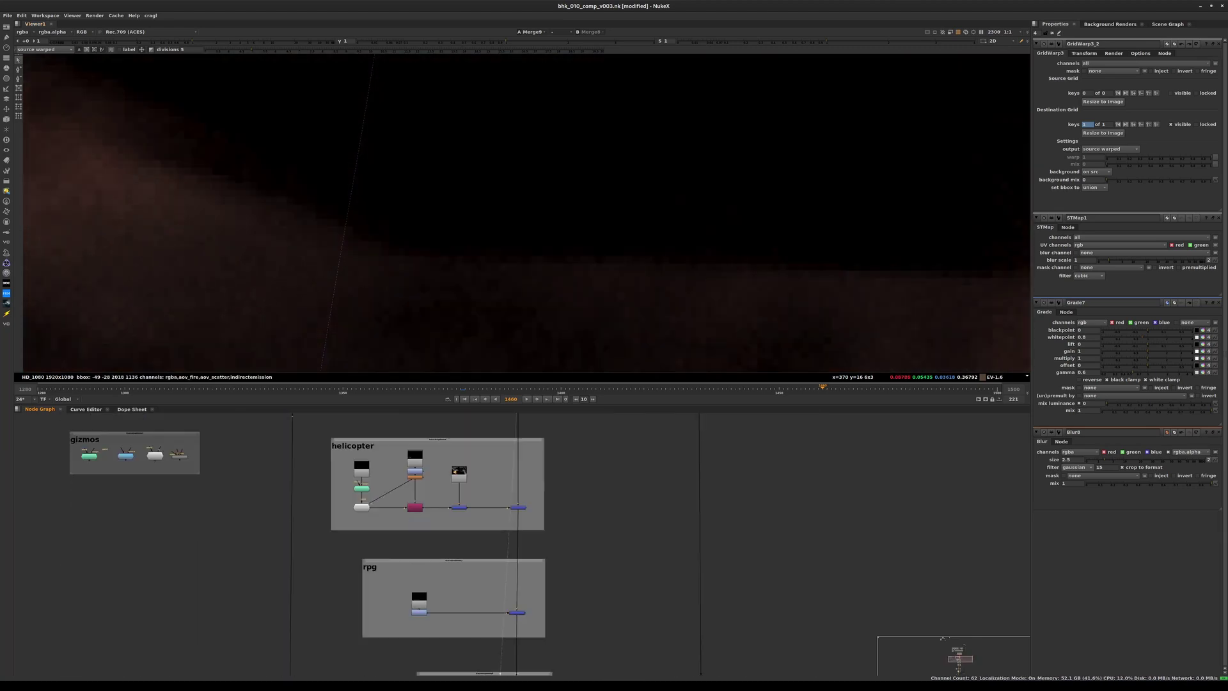
scroll(613, 564, down, 2)
scroll(420, 620, up, 3)
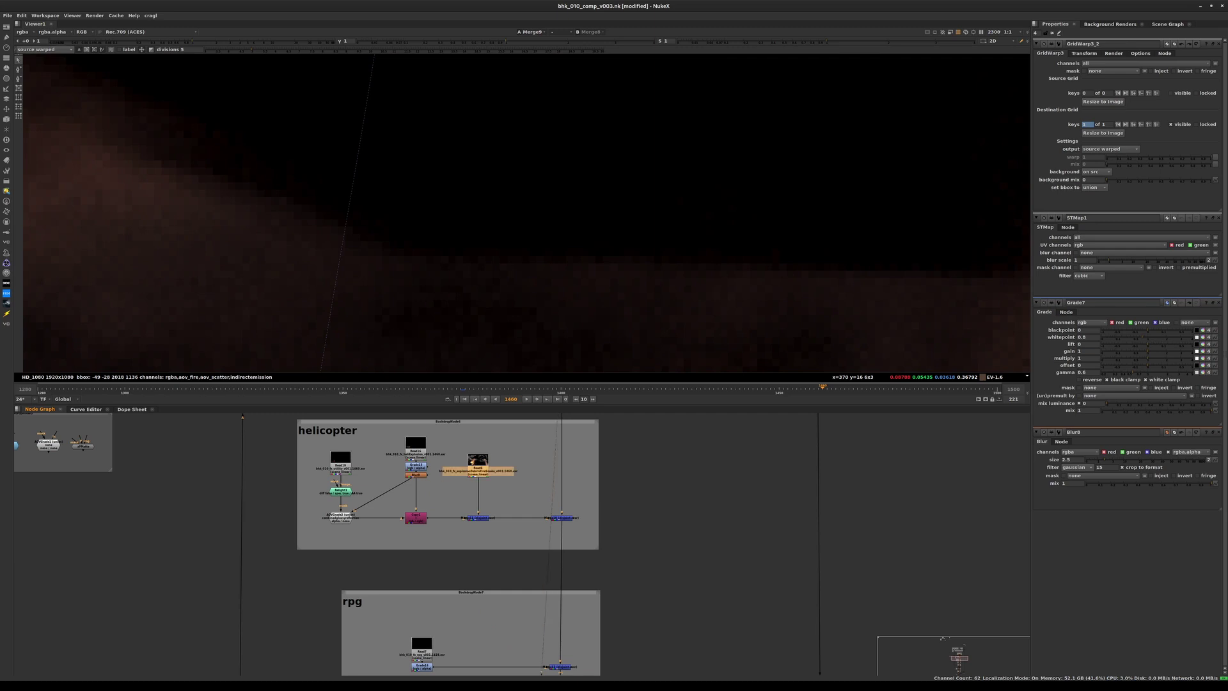
scroll(419, 620, down, 2)
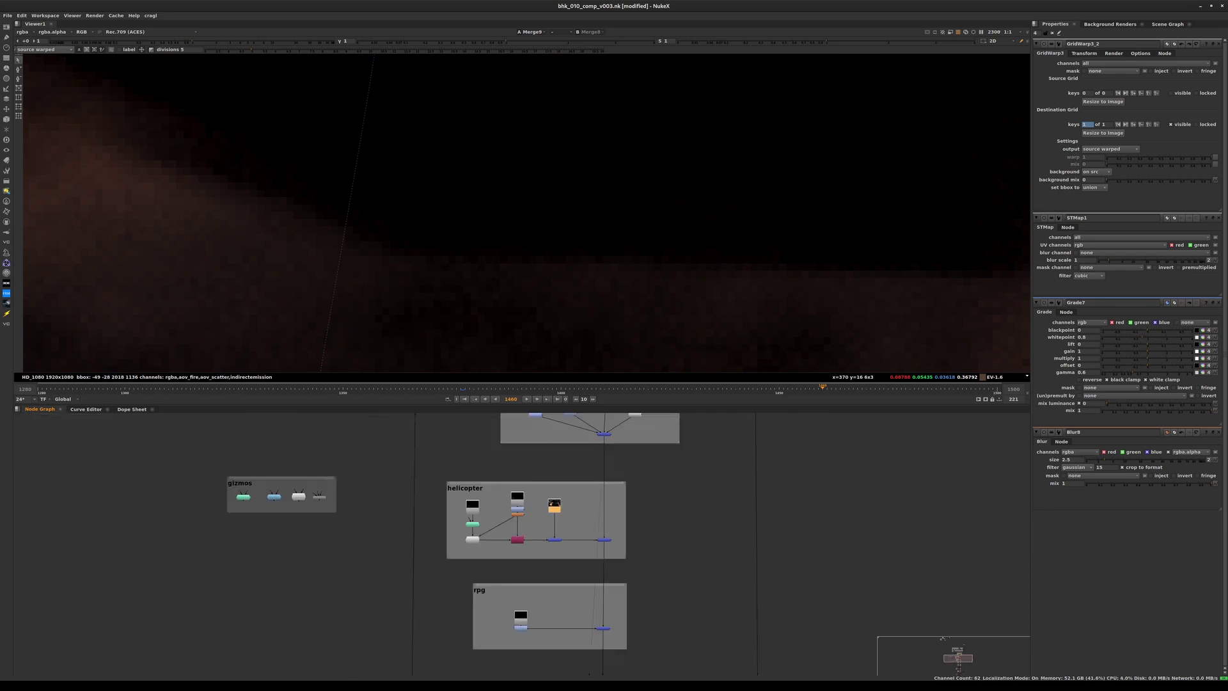
scroll(419, 620, down, 2)
middle_drag(419, 620, 332, 349)
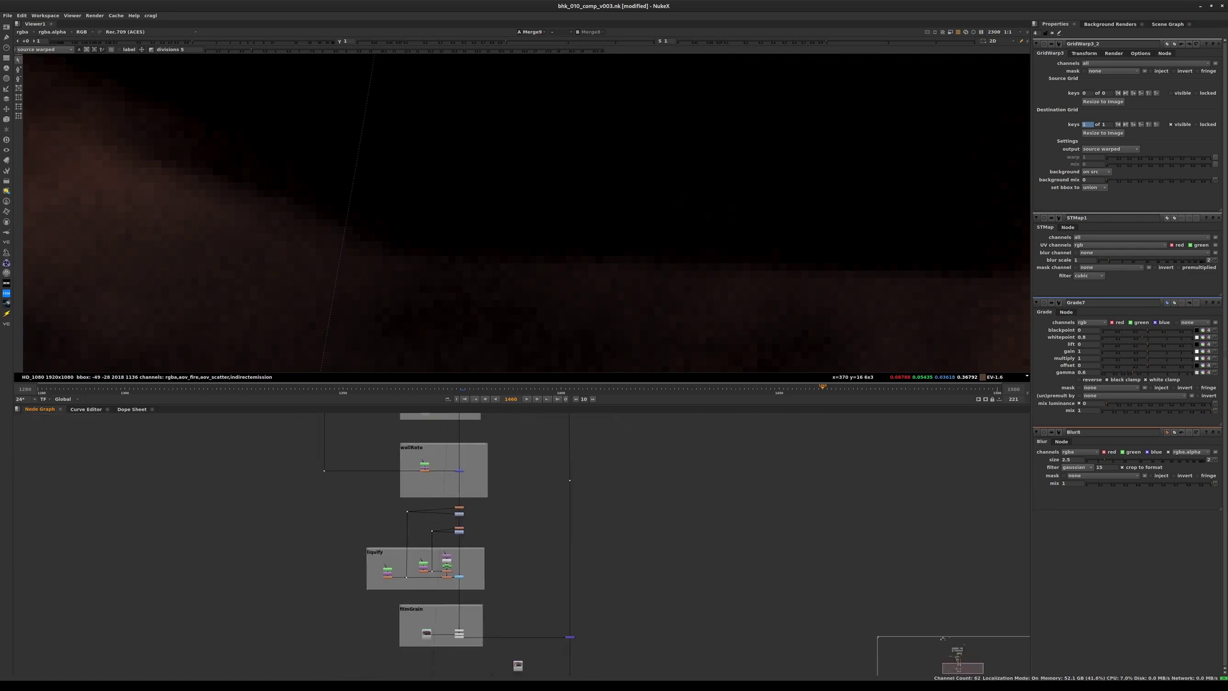
middle_drag(560, 607, 544, 509)
drag(545, 511, 577, 553)
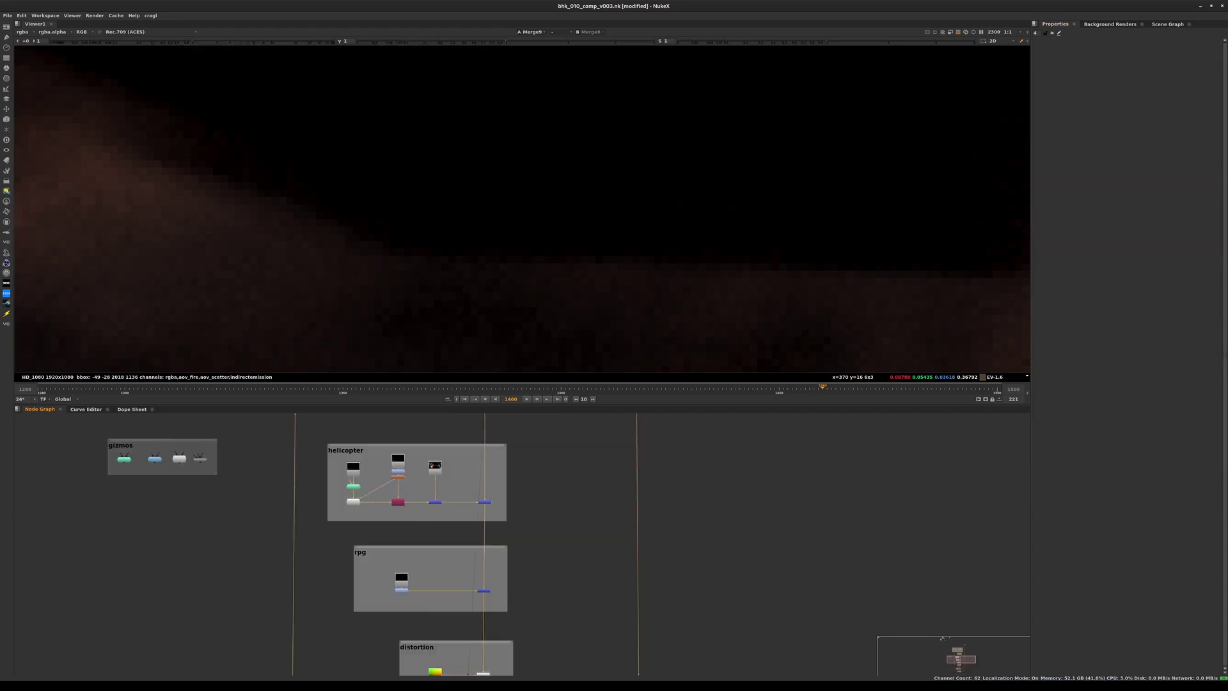
middle_drag(543, 576, 506, 669)
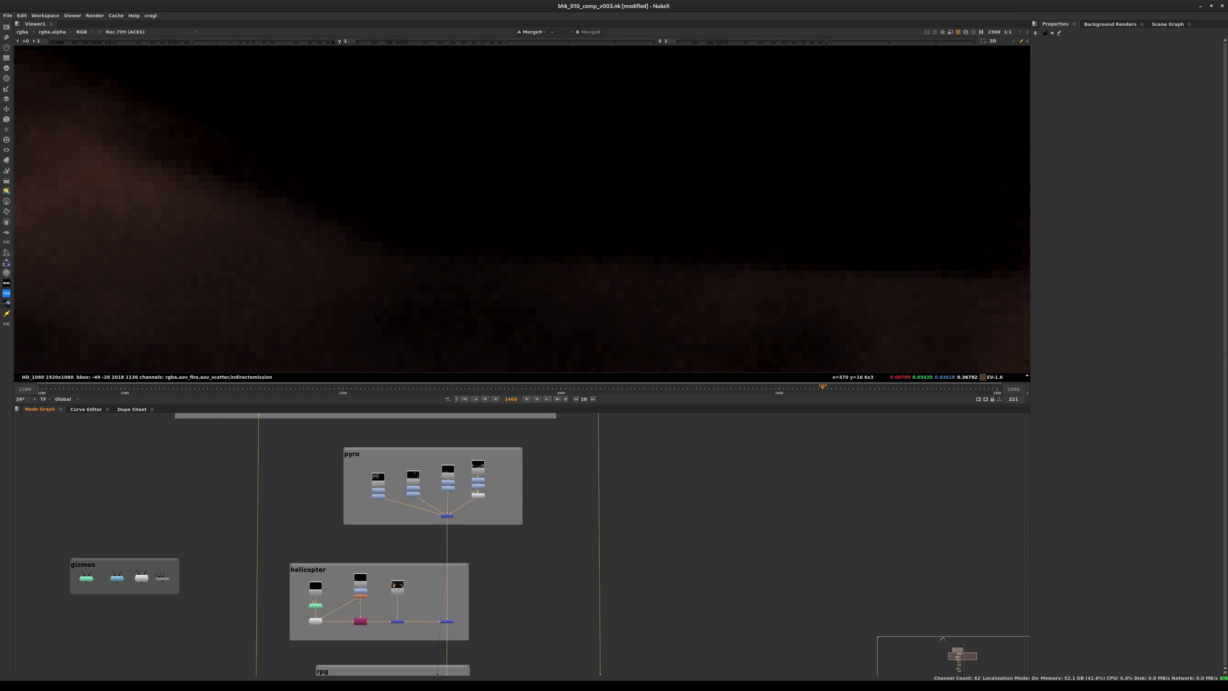
drag(466, 614, 541, 665)
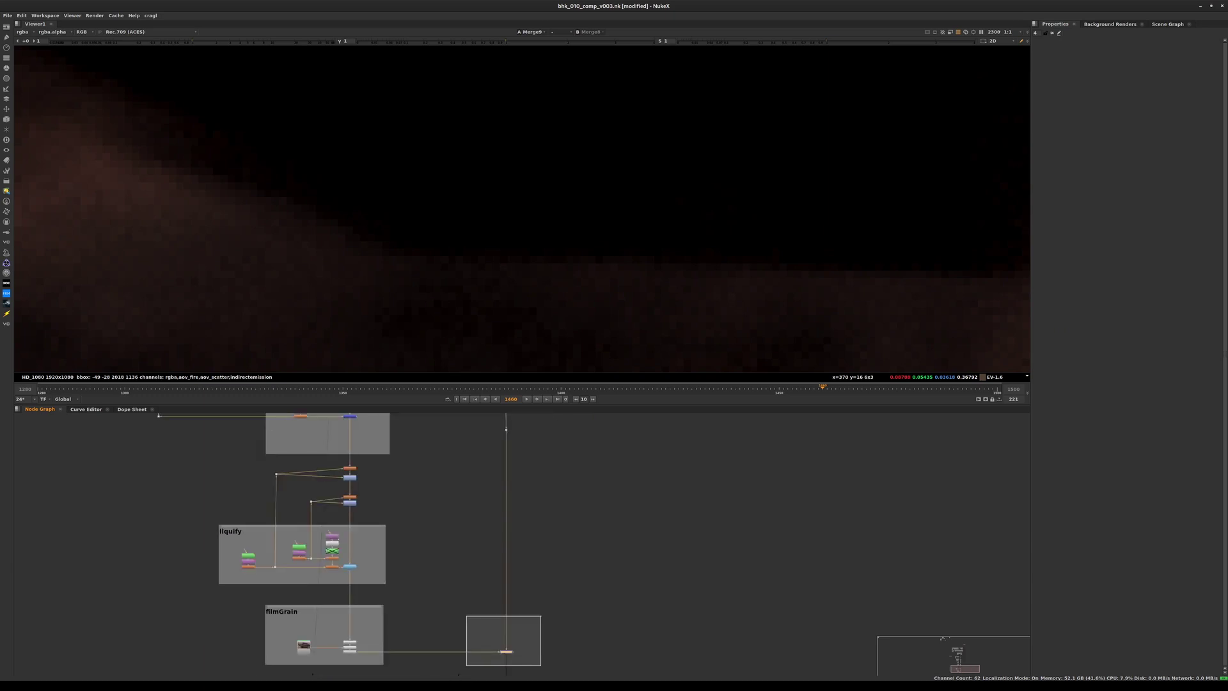
key(1)
scroll(595, 338, down, 5)
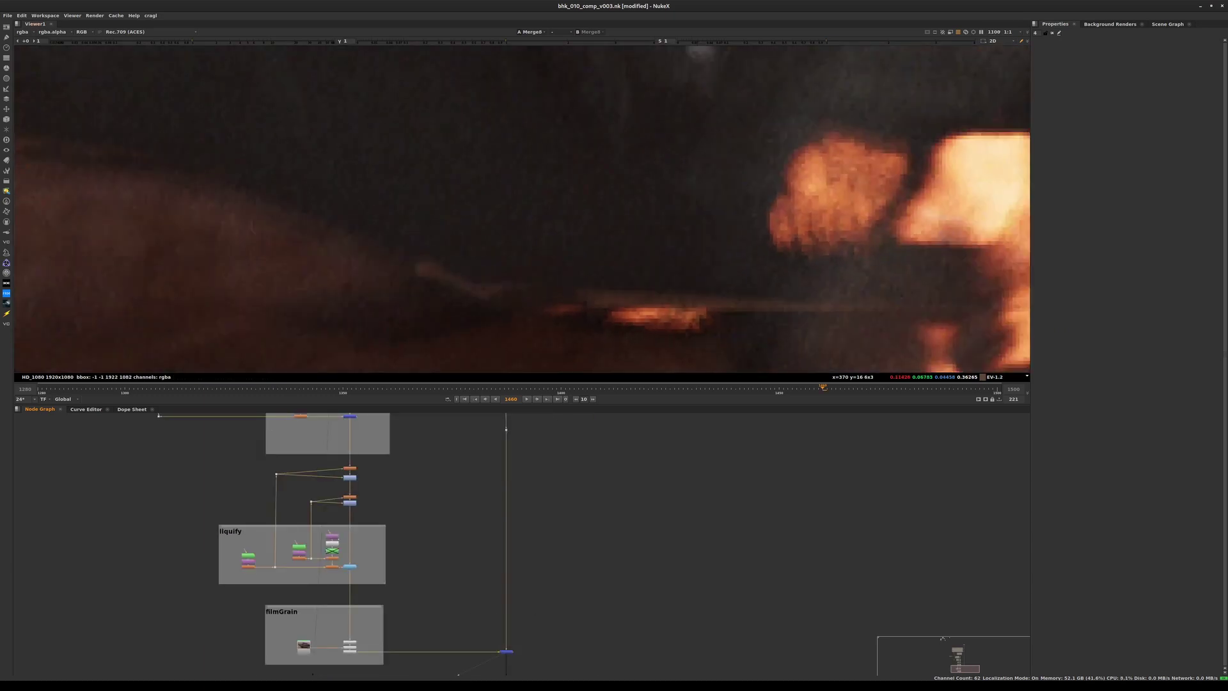
Step: Toggle the STMap in the distortion group off and on to check its effect on the helicopter's lower edge
middle_drag(544, 492, 607, 619)
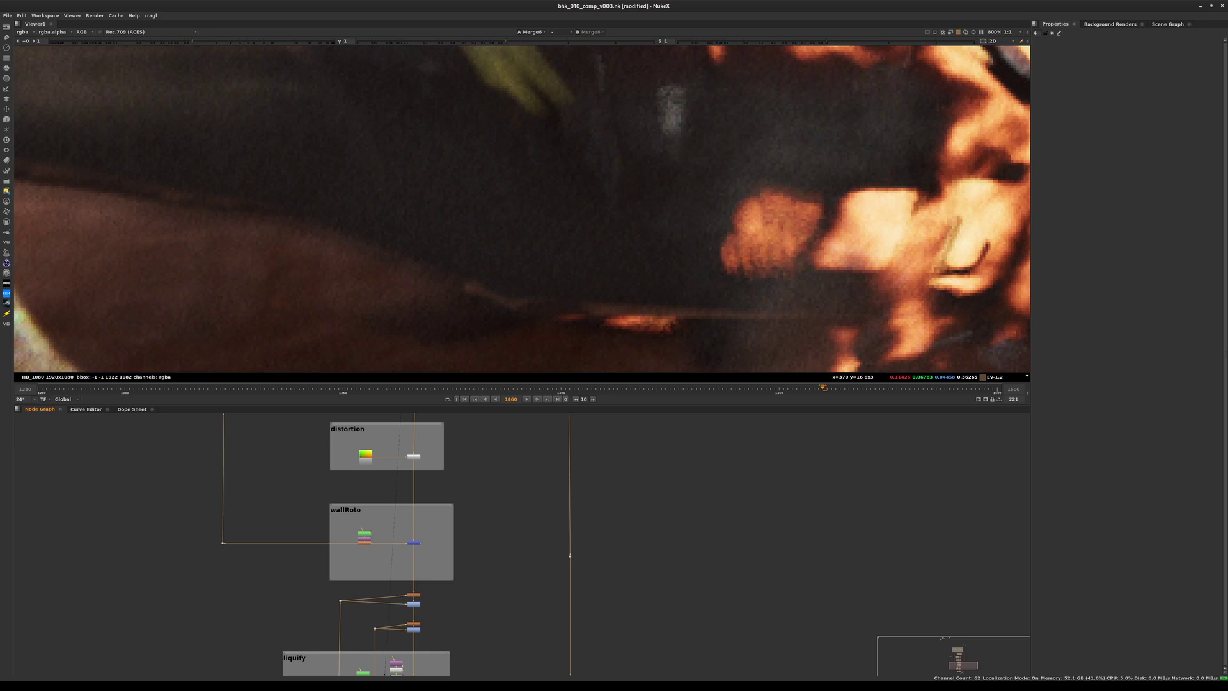
scroll(421, 536, up, 2)
middle_drag(406, 476, 422, 652)
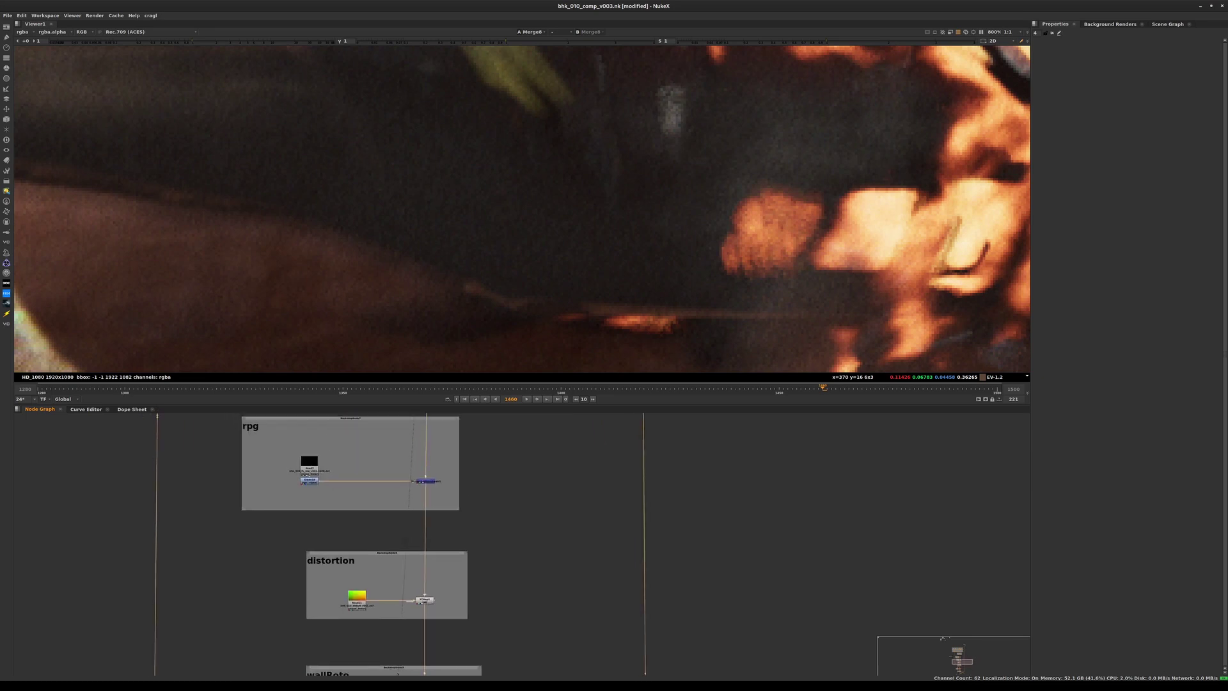
click(424, 600)
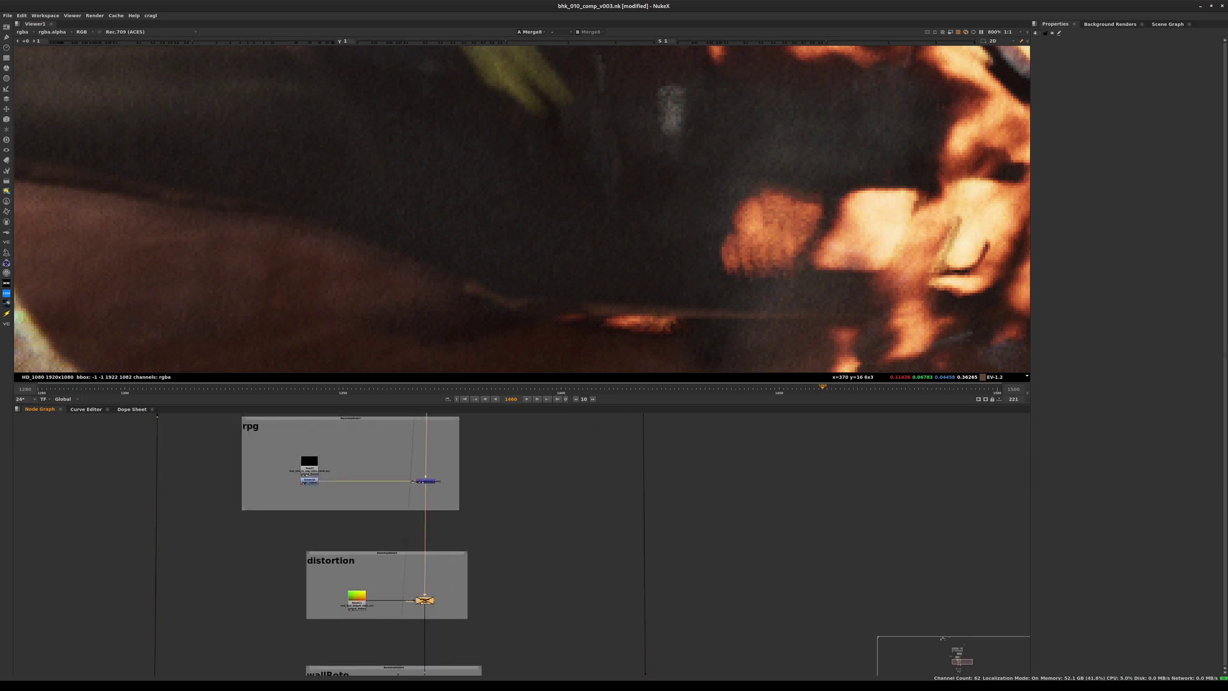
key(d)
key(d)
key(d)
key(d)
Step: Toggle the explosion debris fire and smoke pass Read6 in the helicopter group off and on to compare the edge
middle_drag(448, 435, 476, 588)
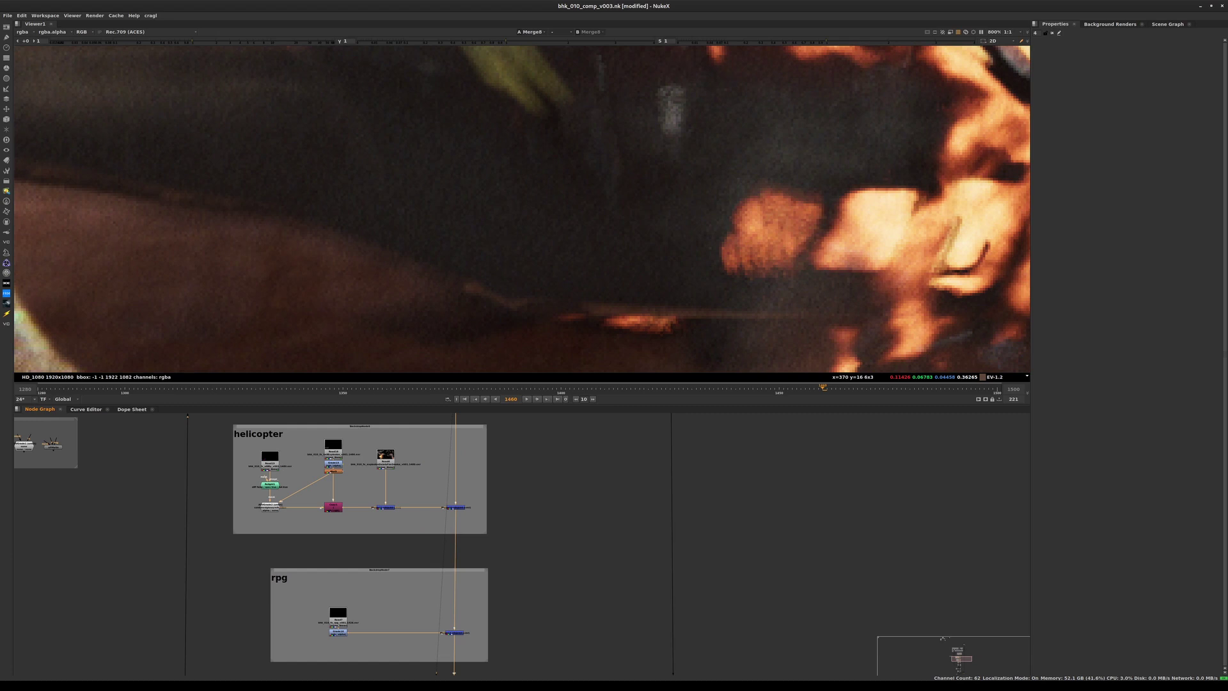
click(385, 463)
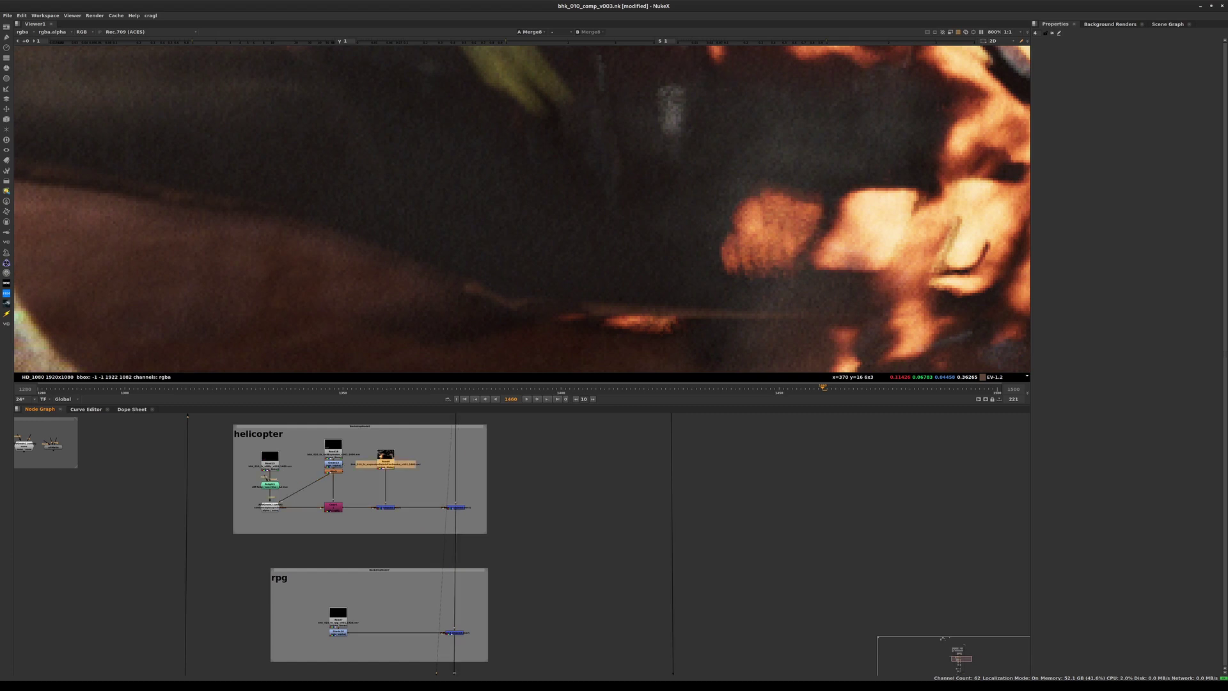
scroll(390, 459, up, 3)
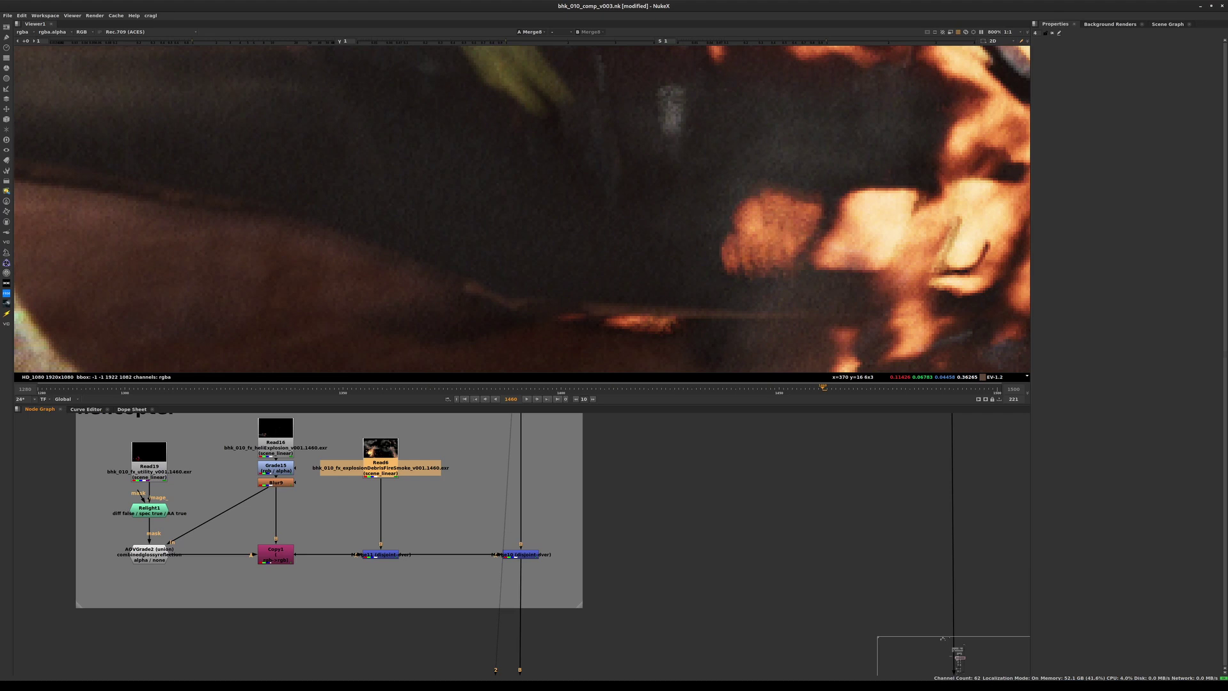
key(d)
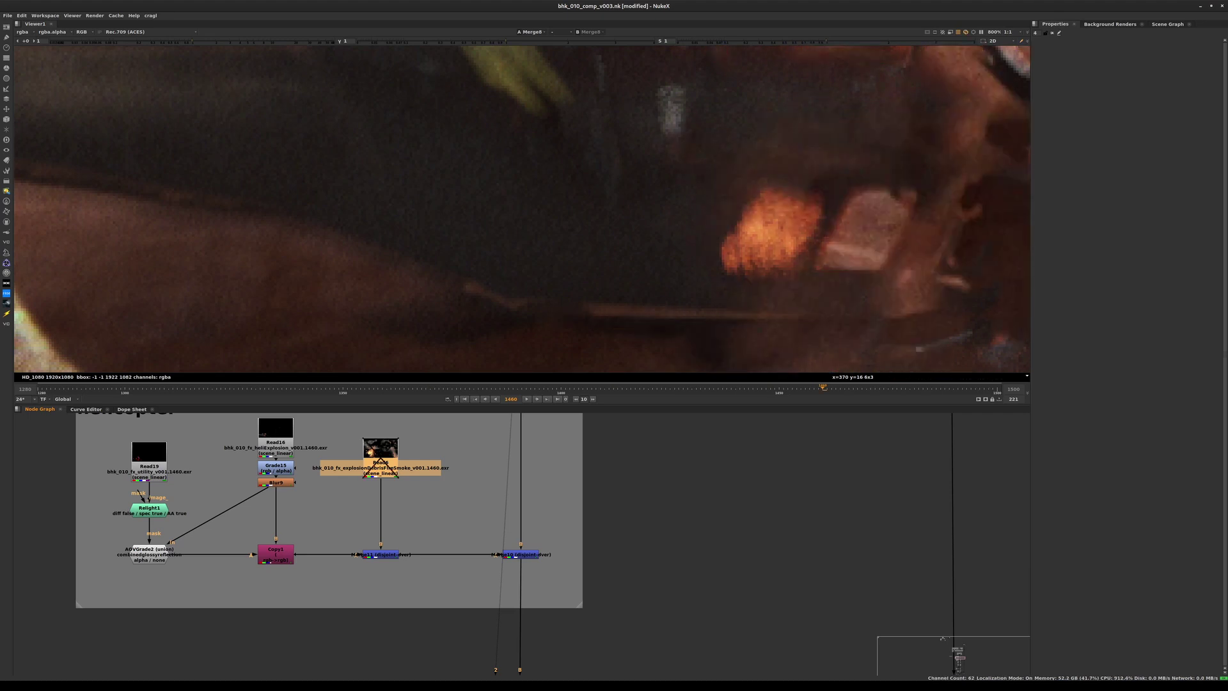
key(d)
Step: Show the wallRoto group's Merge in the viewer and examine the helicopter without the plate behind it
scroll(308, 442, down, 5)
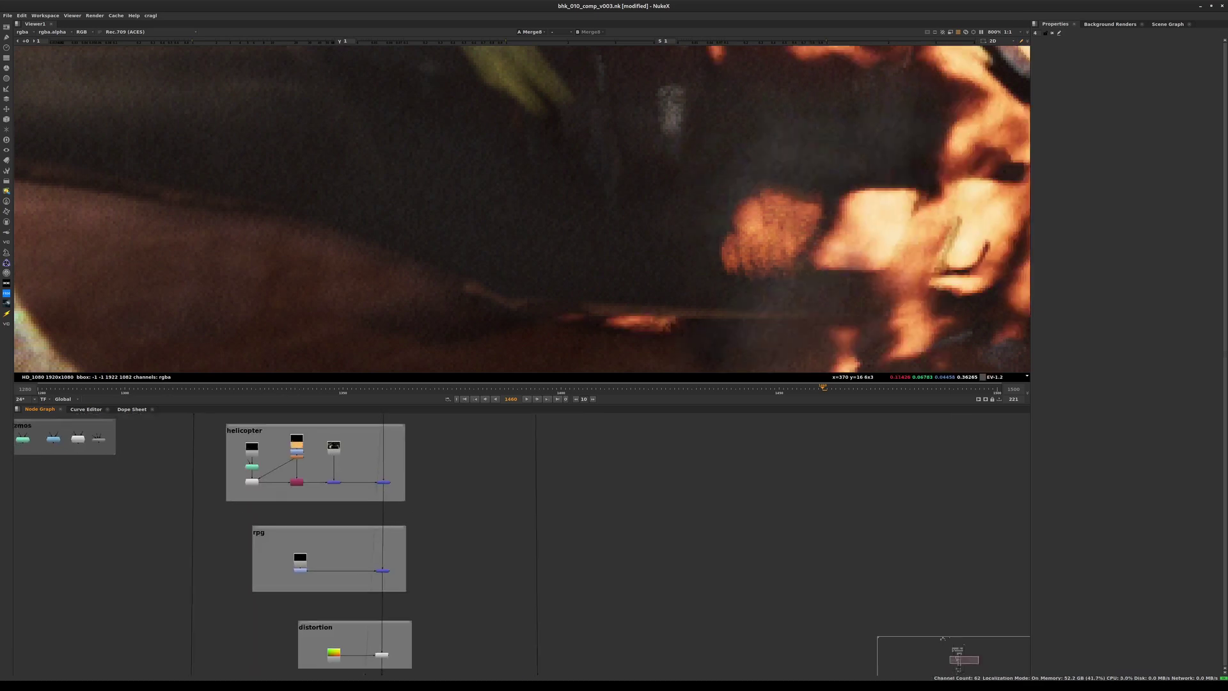
middle_drag(359, 555, 368, 480)
mouse_move(372, 480)
mouse_down()
mouse_move(423, 509)
mouse_move(352, 522)
mouse_up()
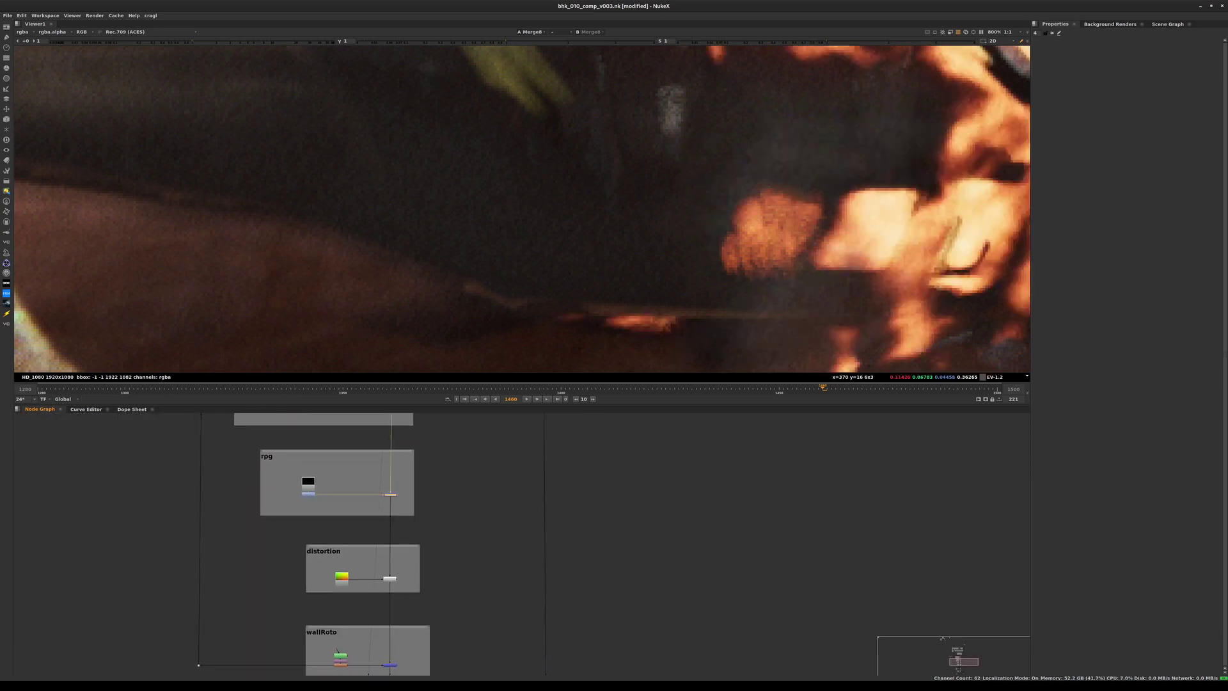
middle_drag(377, 454, 388, 658)
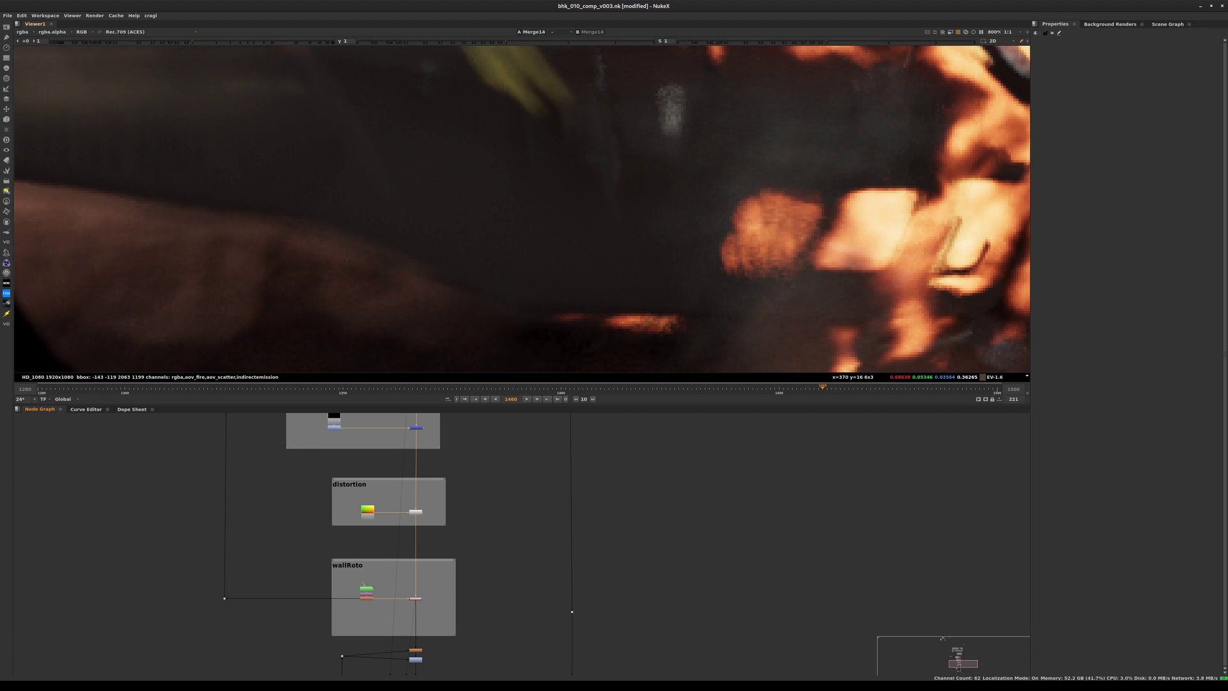
key(minus)
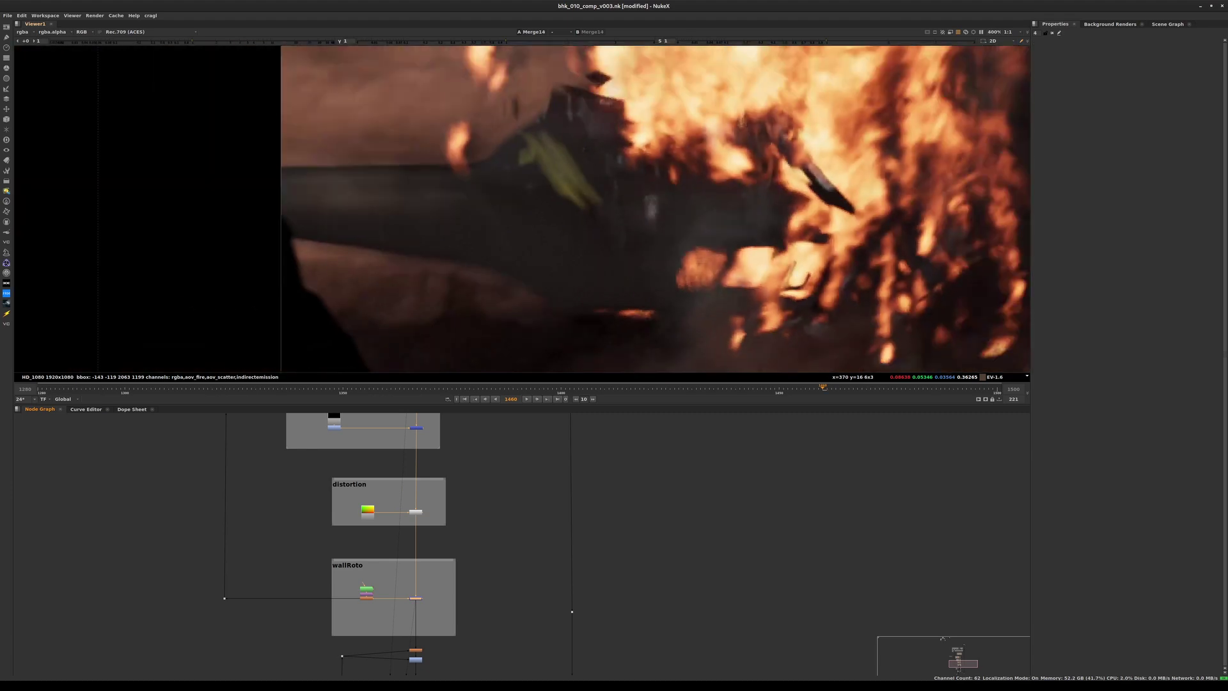
Step: Compare the wallRoto Merge's alpha with its colour close up along the helicopter's lower edge
key(a)
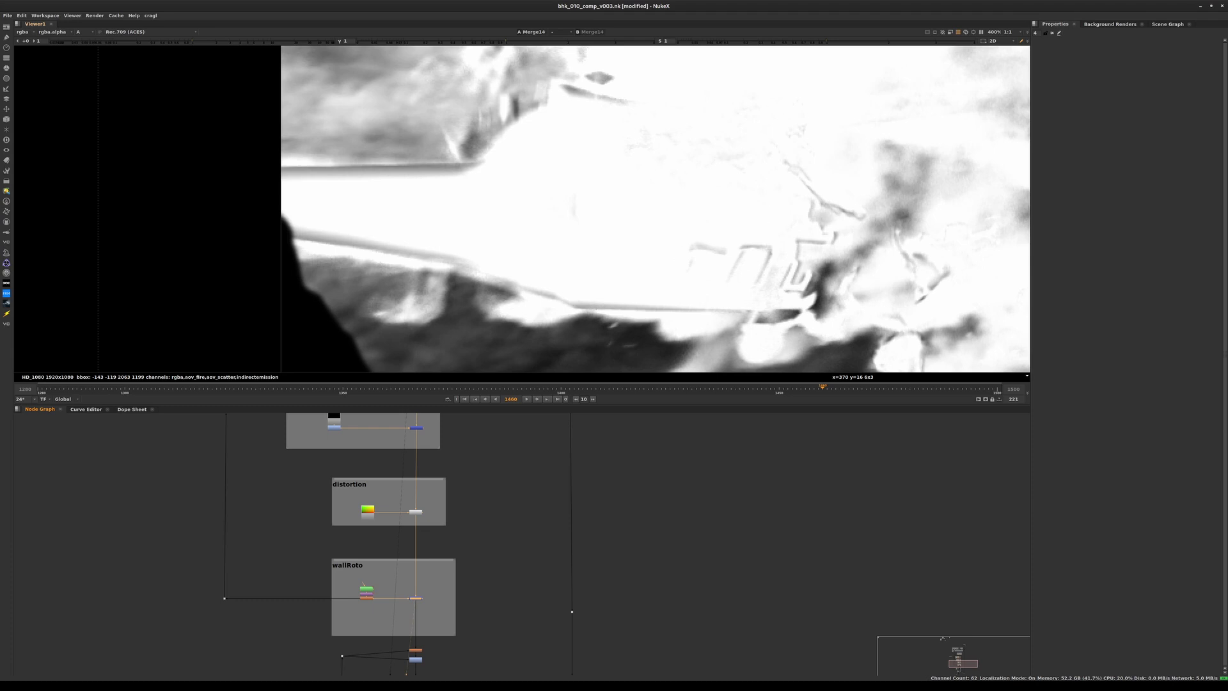
key(plus)
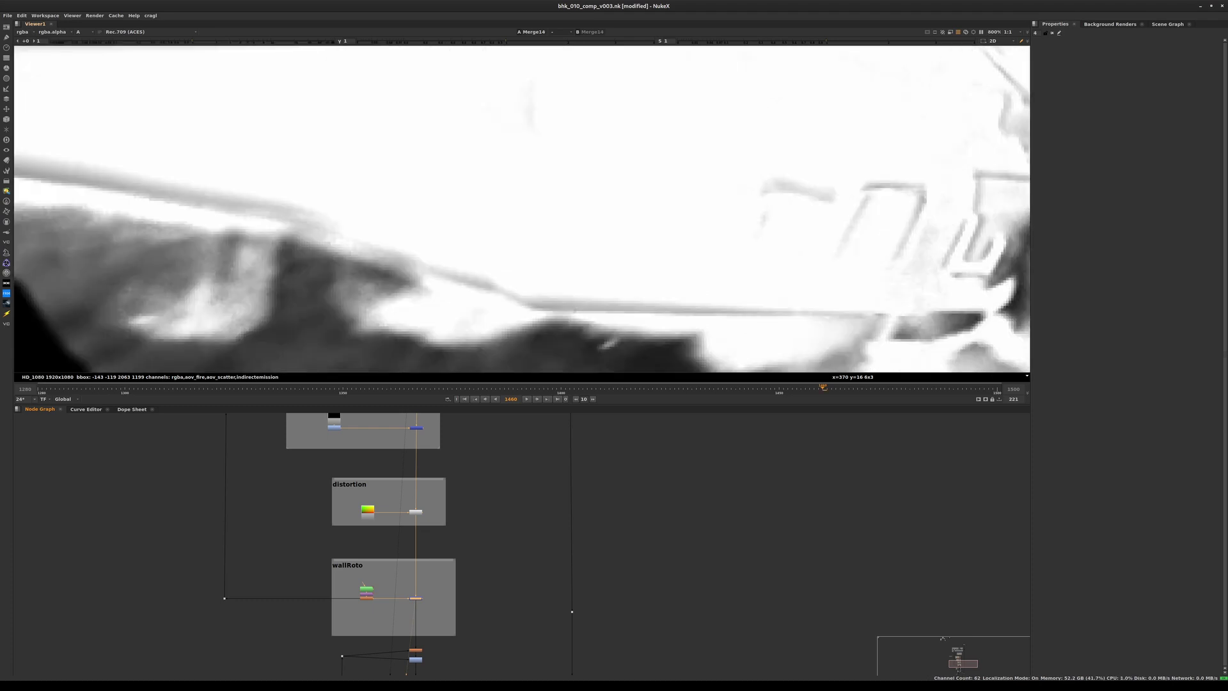
middle_drag(396, 575, 402, 463)
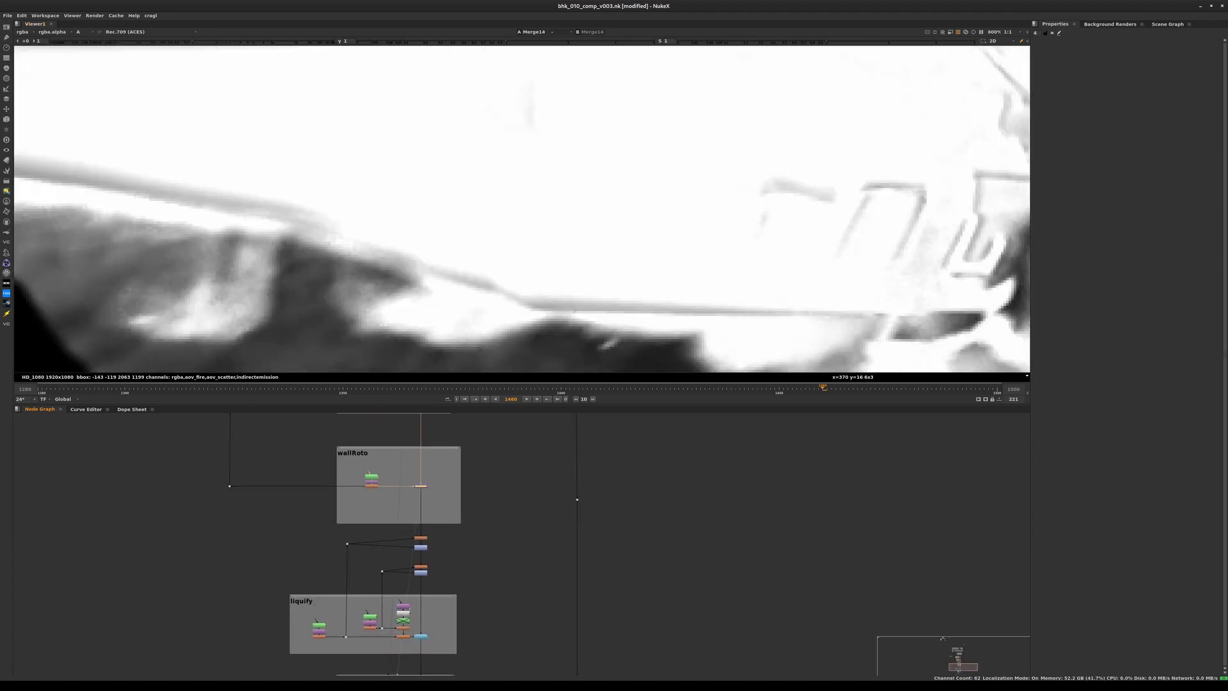
middle_drag(402, 532, 402, 525)
key(a)
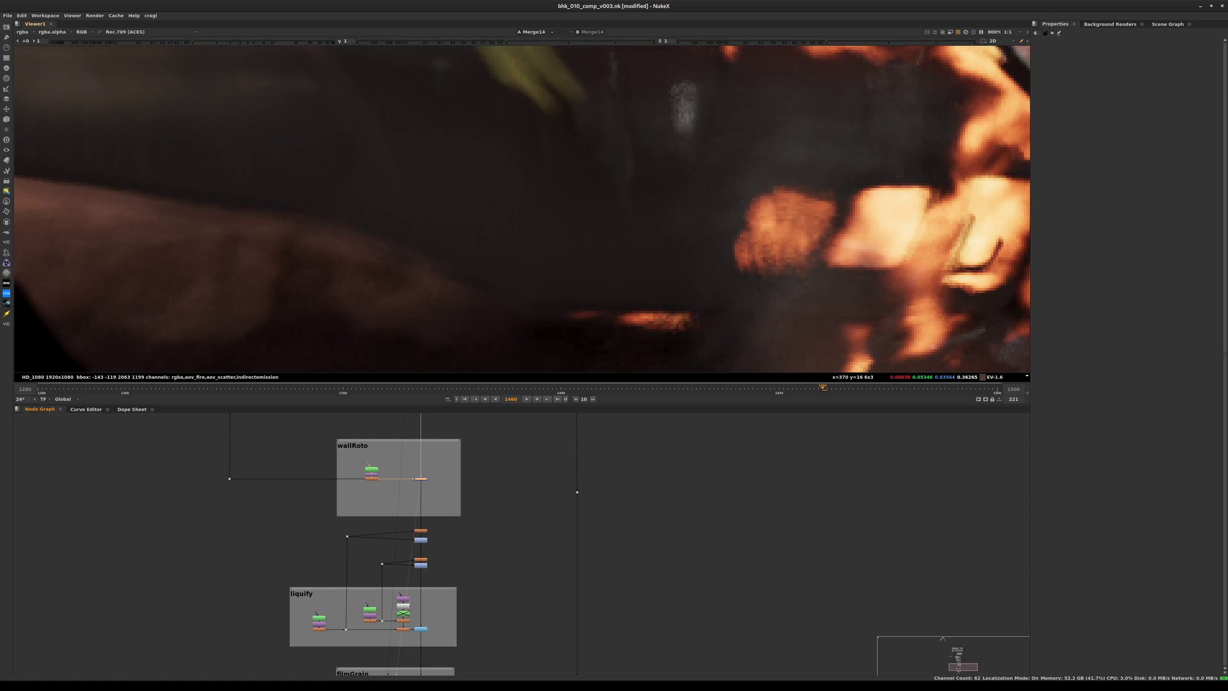
key(a)
scroll(583, 309, up, 3)
ctrl+shift+drag(582, 296, 642, 314)
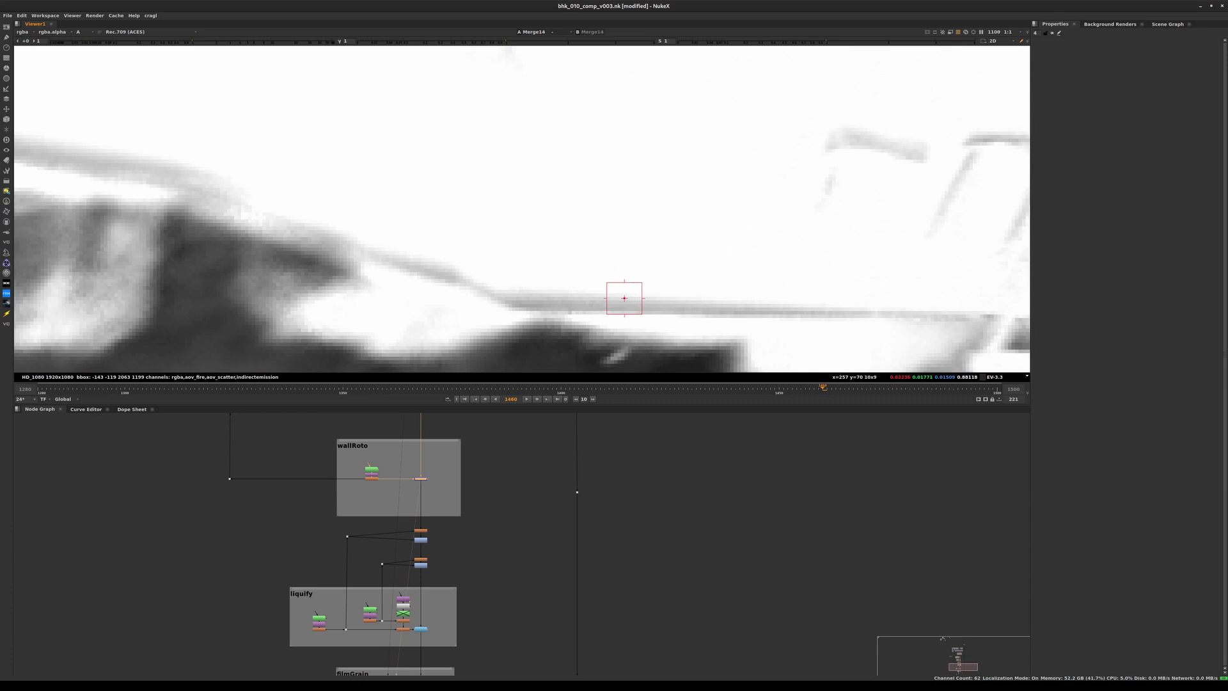
Step: View the background plate branch, followed by the final Merge beside the filmGrain group, around the helicopter's lower edge
click(577, 491)
key(1)
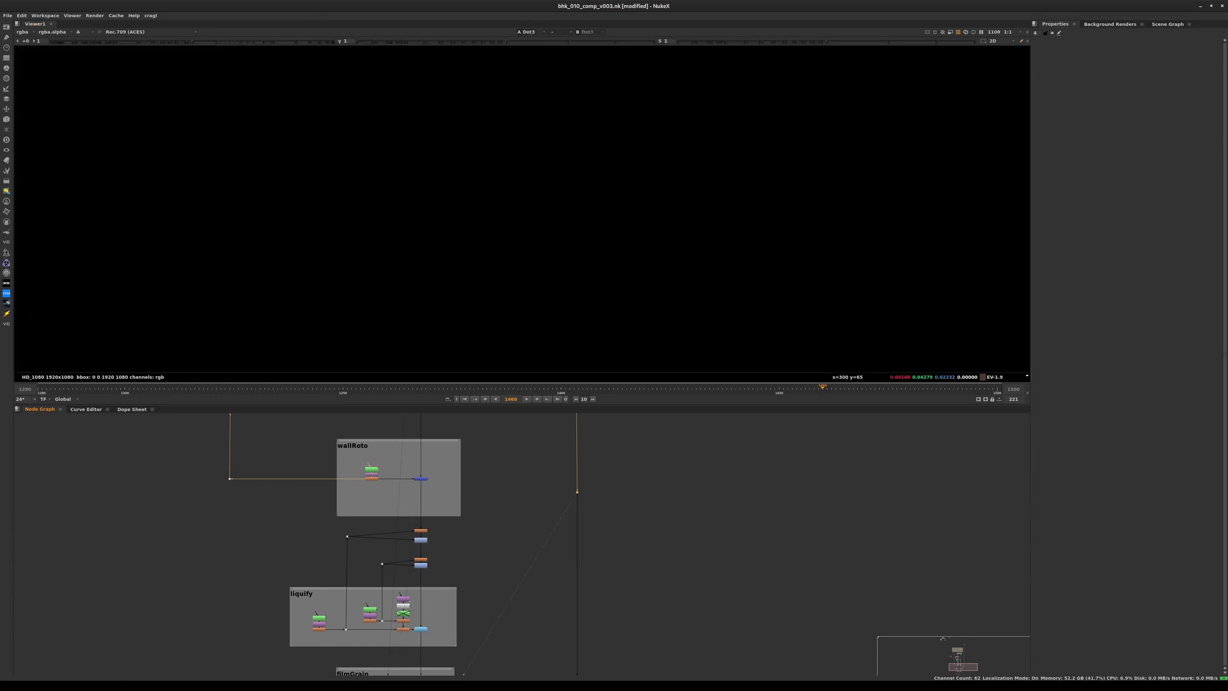
key(a)
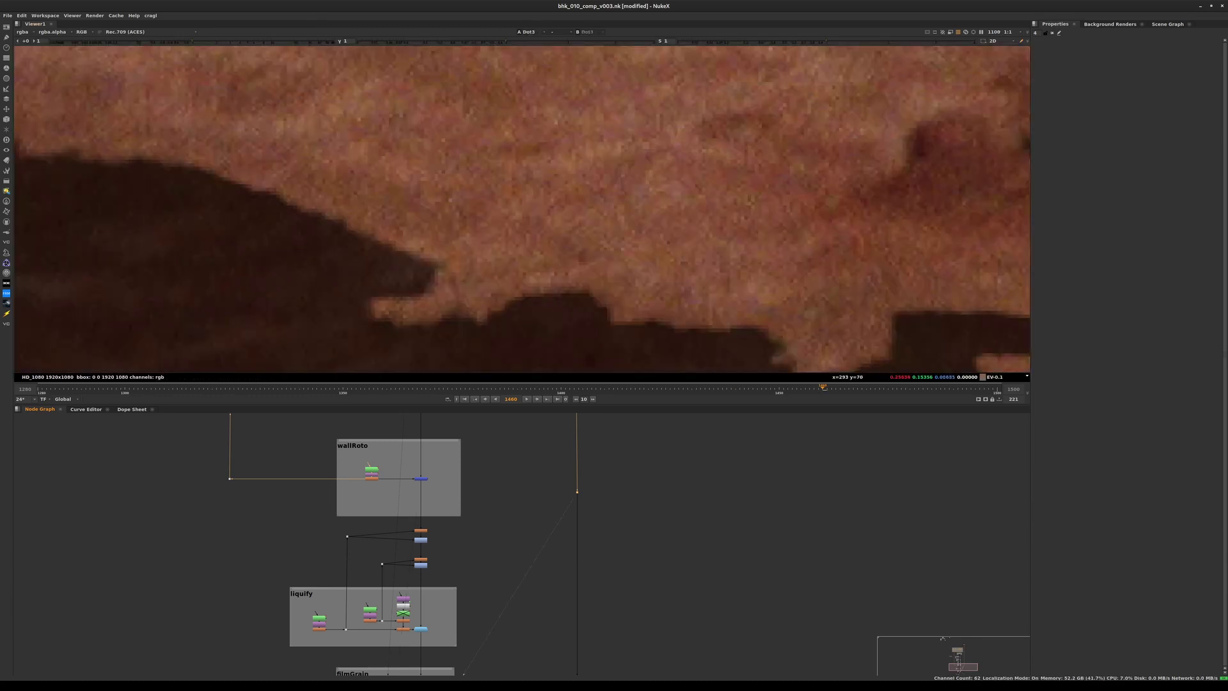
mouse_move(554, 630)
middle_down()
mouse_move(557, 513)
mouse_move(542, 442)
middle_up()
drag(542, 511, 607, 559)
key(1)
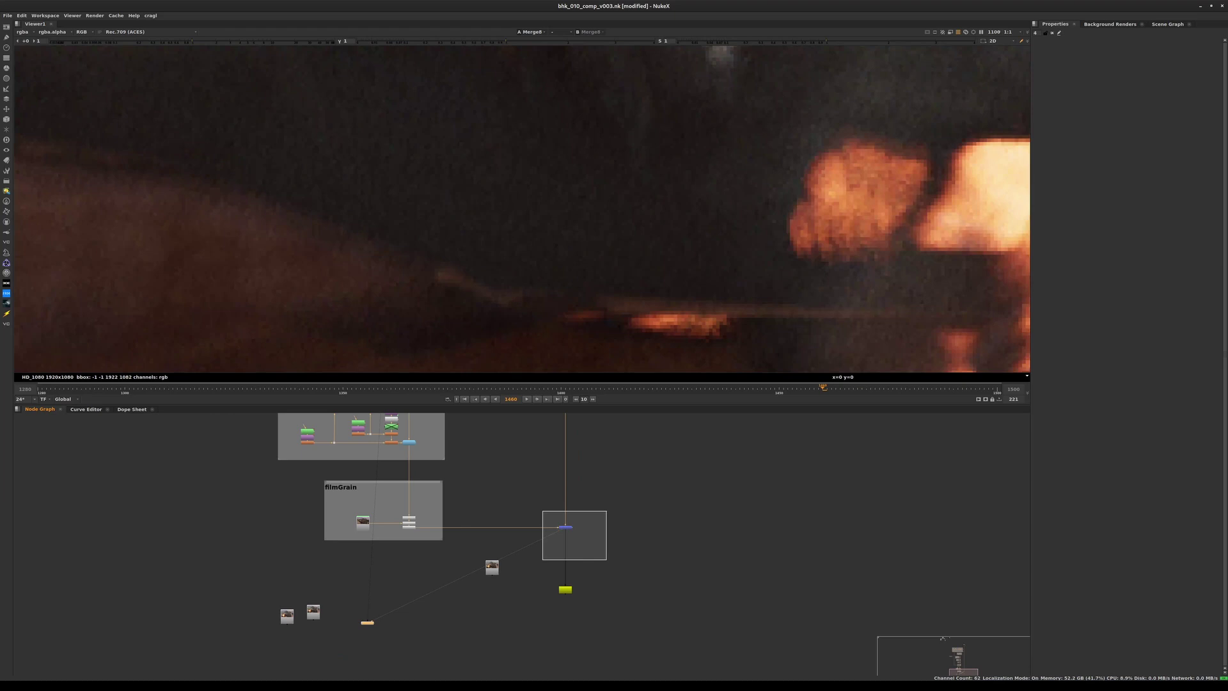
scroll(638, 303, down, 3)
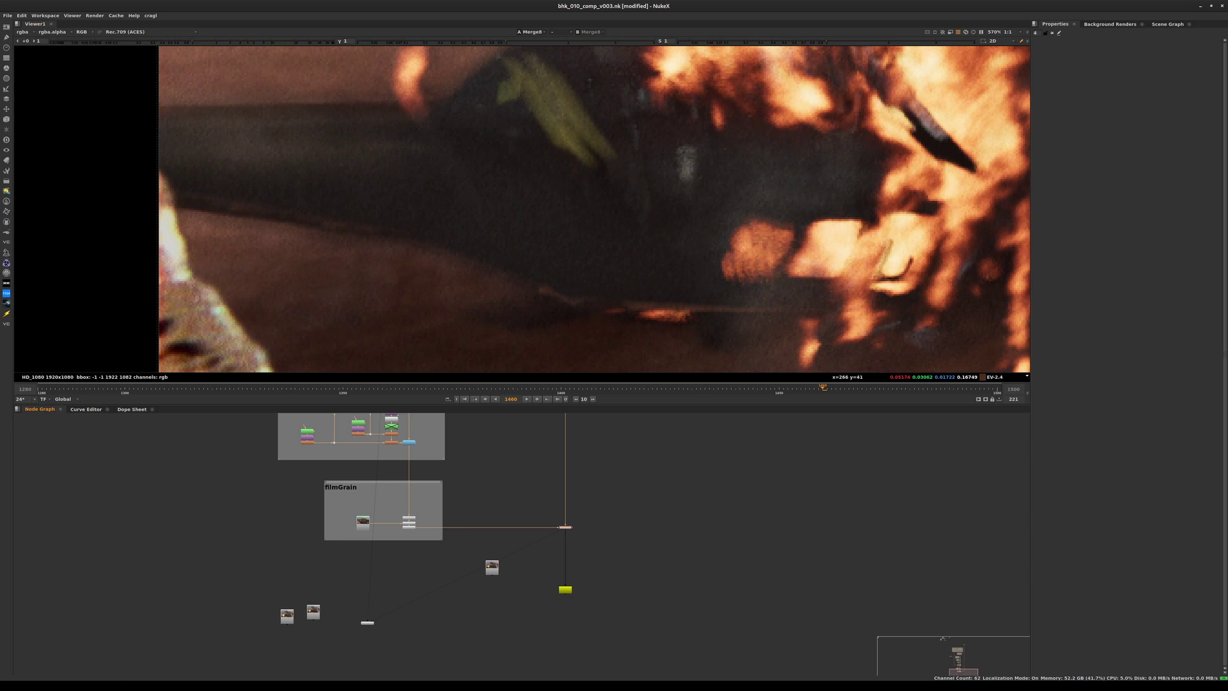
Step: Show the heliExplosion Read from the helicopter group in the viewer and compare its colour and alpha
mouse_move(630, 466)
middle_down()
mouse_move(665, 542)
mouse_move(664, 633)
middle_up()
middle_drag(665, 576, 665, 690)
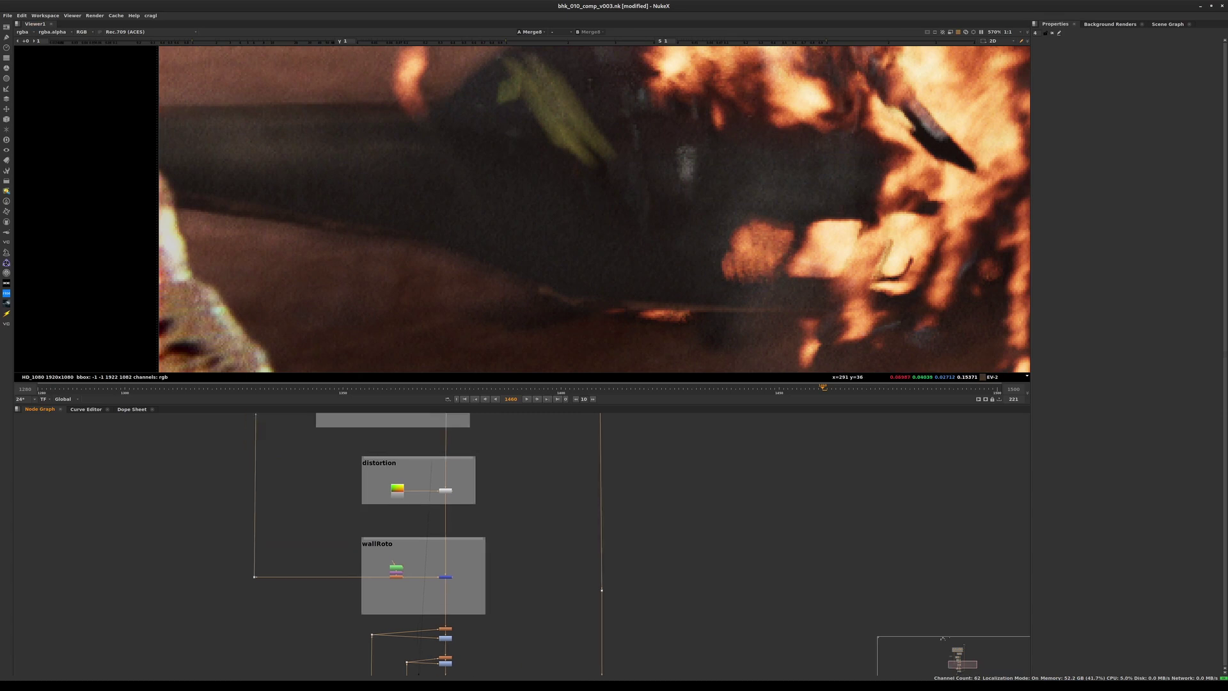
key(space)
middle_drag(576, 479, 644, 586)
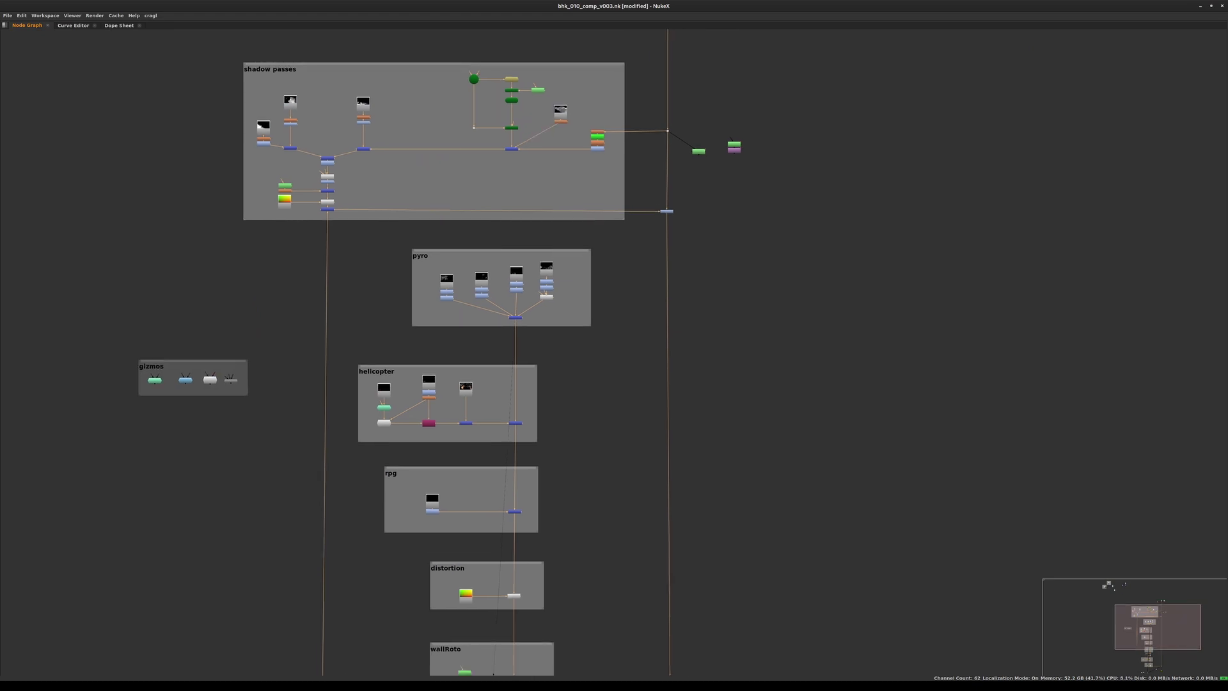
scroll(435, 390, up, 3)
key(space)
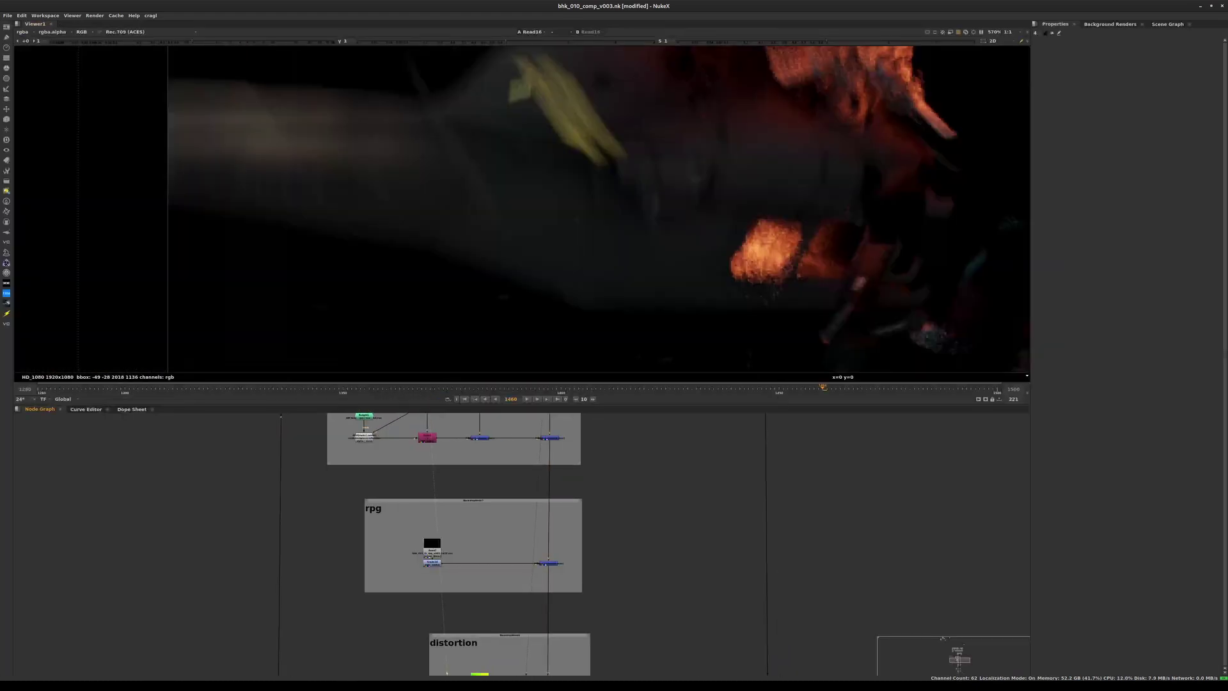
key(a)
key(a)
key(a)
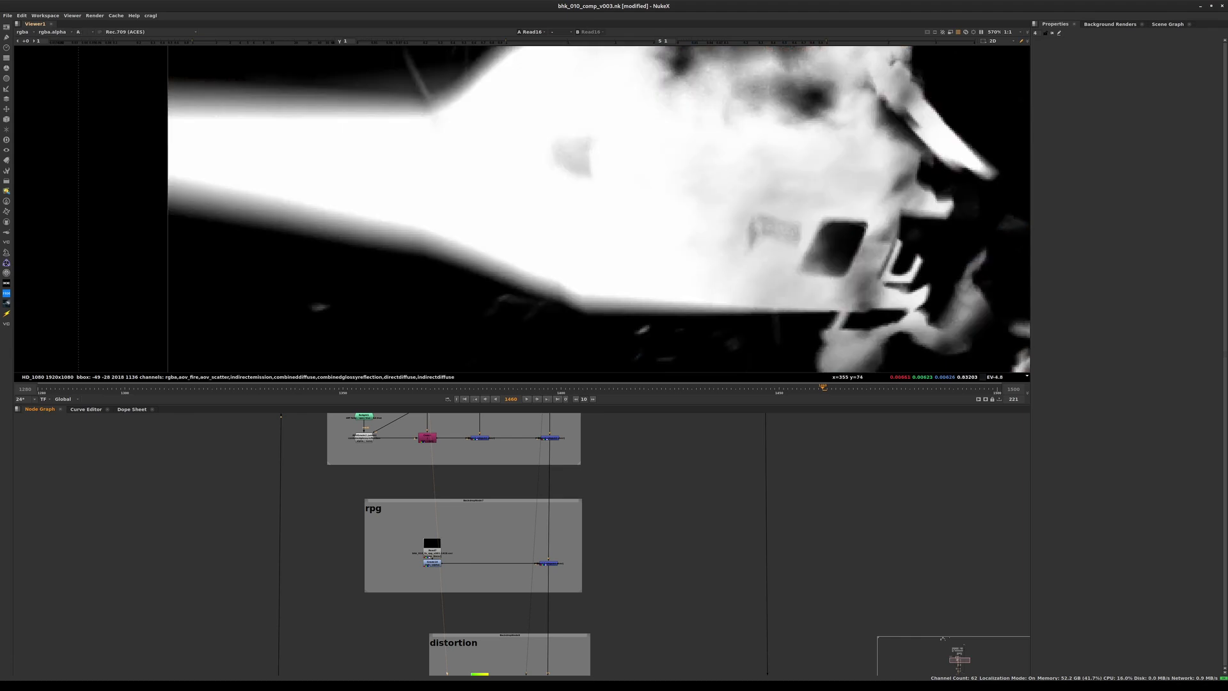
Step: Create a Grade node and insert it into the background plate pipe beside the helicopter group
middle_drag(576, 512, 428, 585)
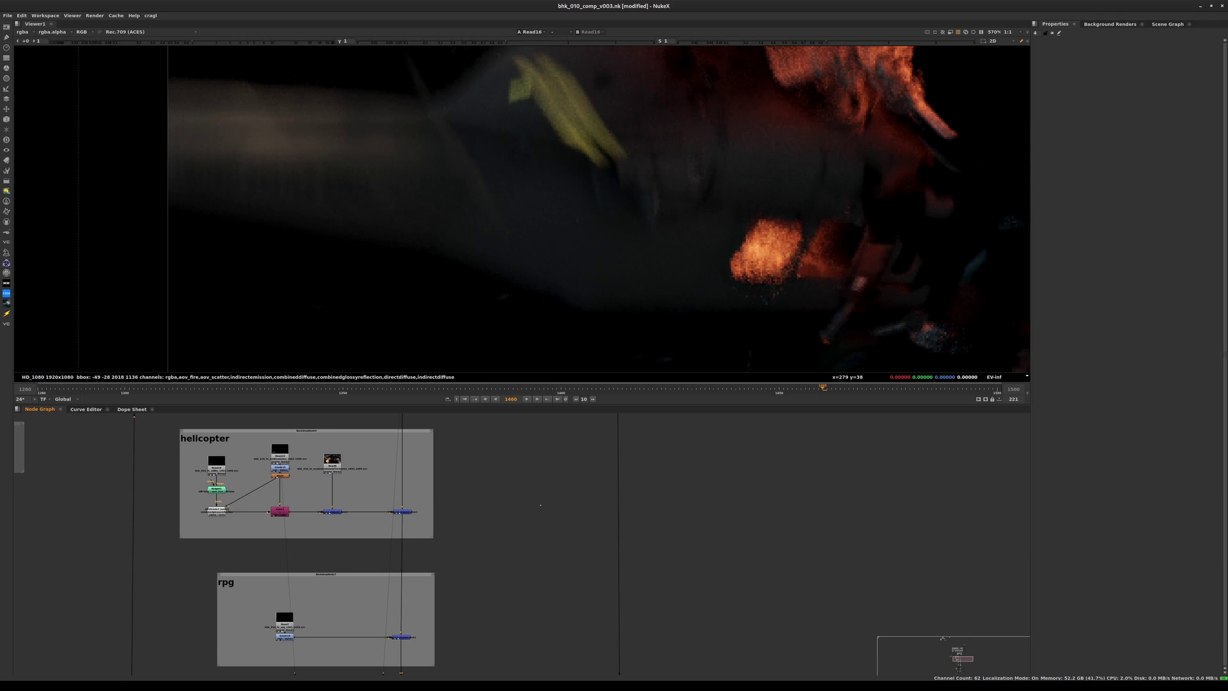
key(g)
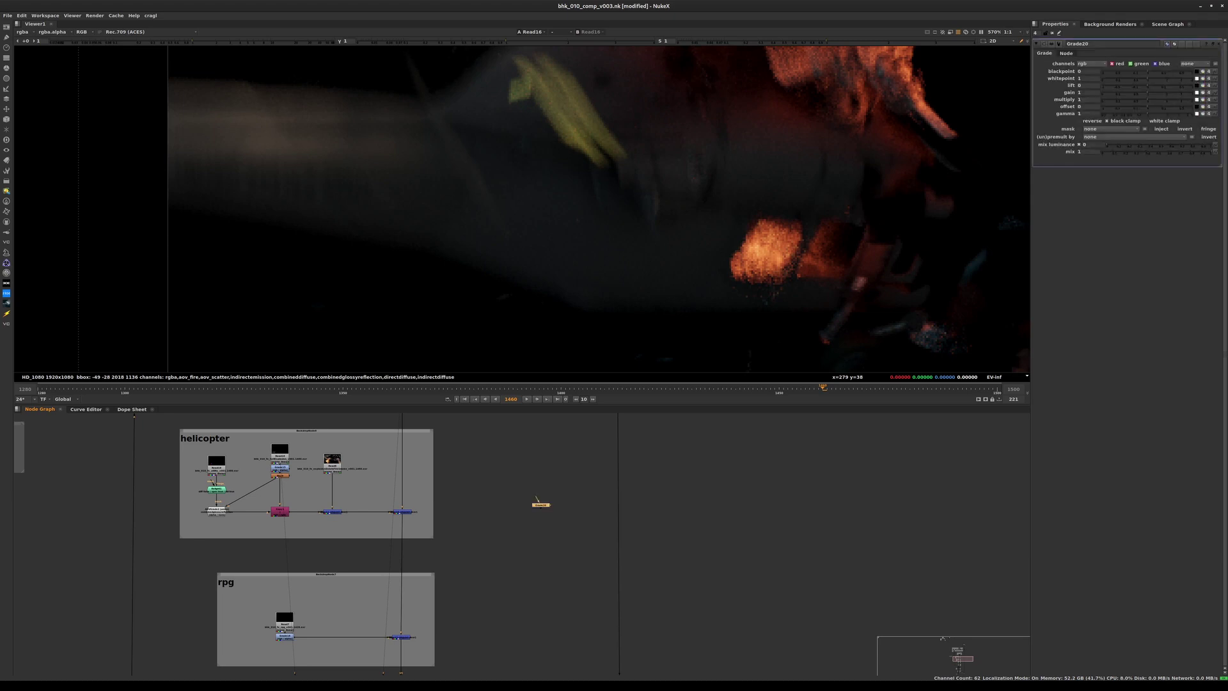
drag(541, 506, 616, 503)
scroll(501, 566, down, 1)
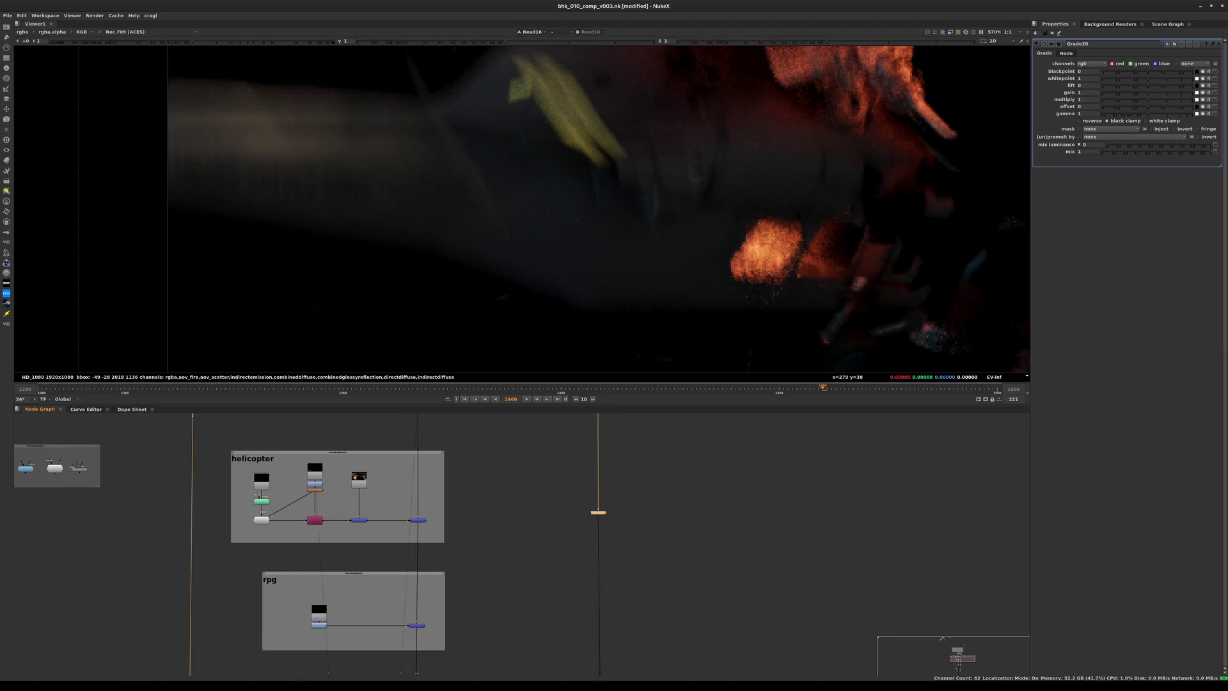
scroll(291, 501, up, 2)
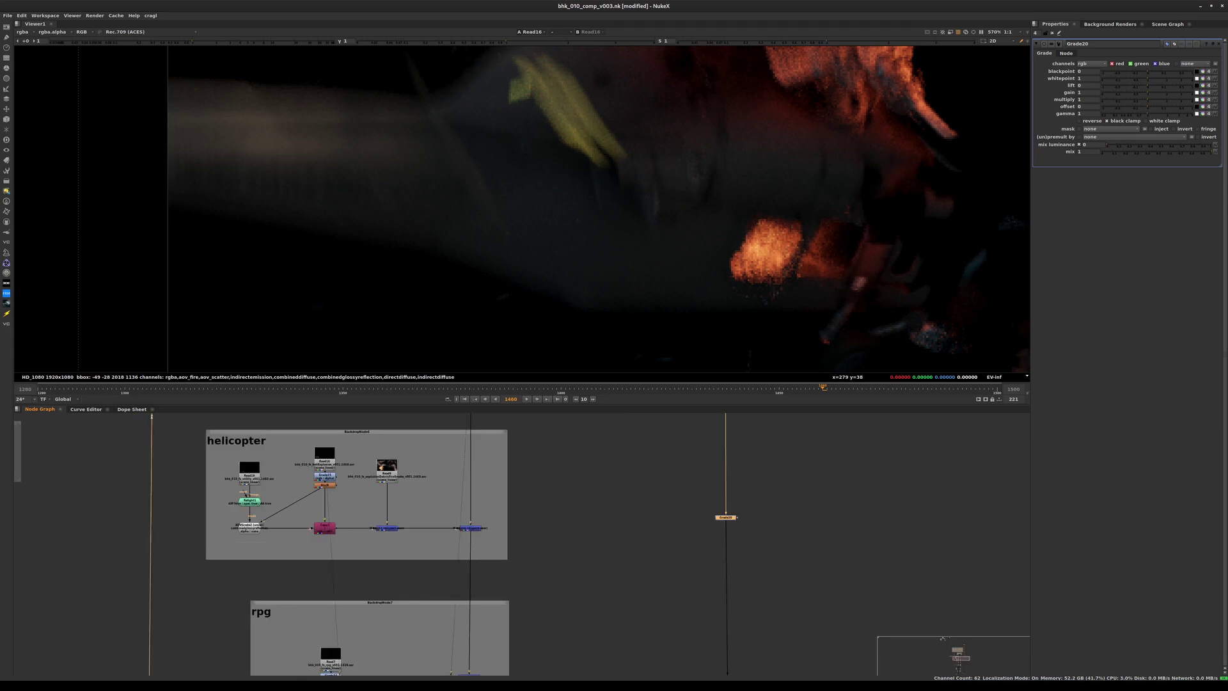
Step: Mask the new Grade with the heliExplosion Blur output through a Dot, and show the Grade in the viewer
click(324, 465)
click(325, 485)
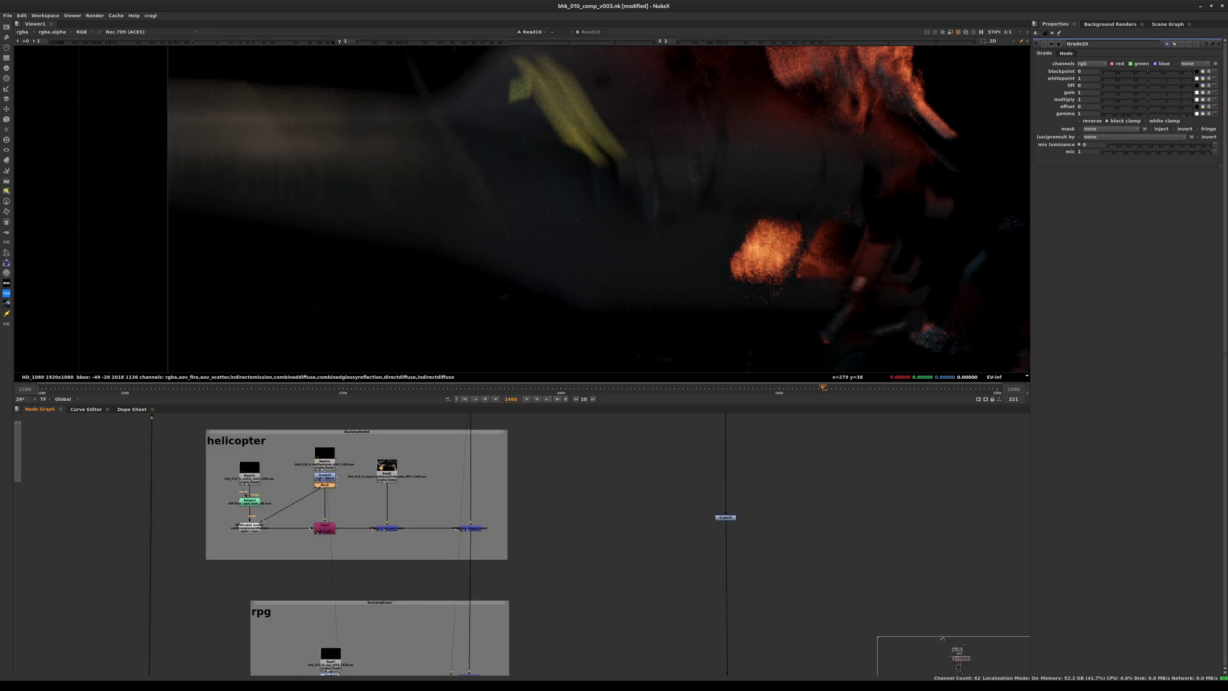
scroll(337, 473, up, 2)
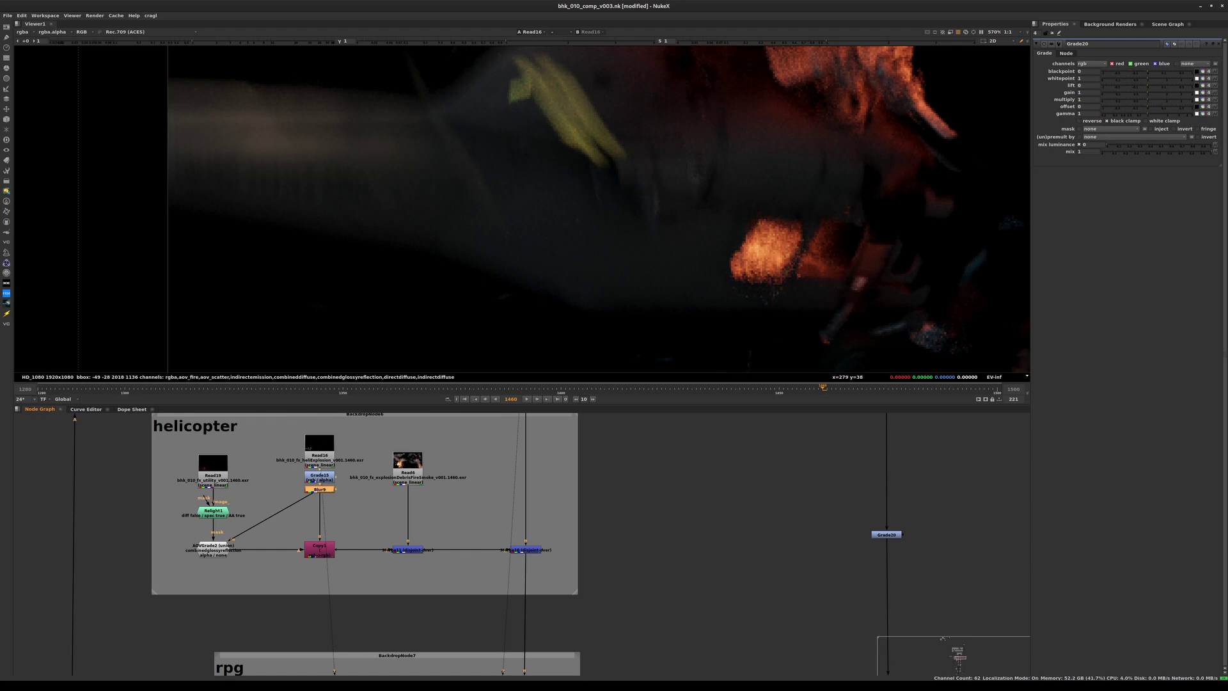
click(746, 504)
drag(747, 508, 314, 491)
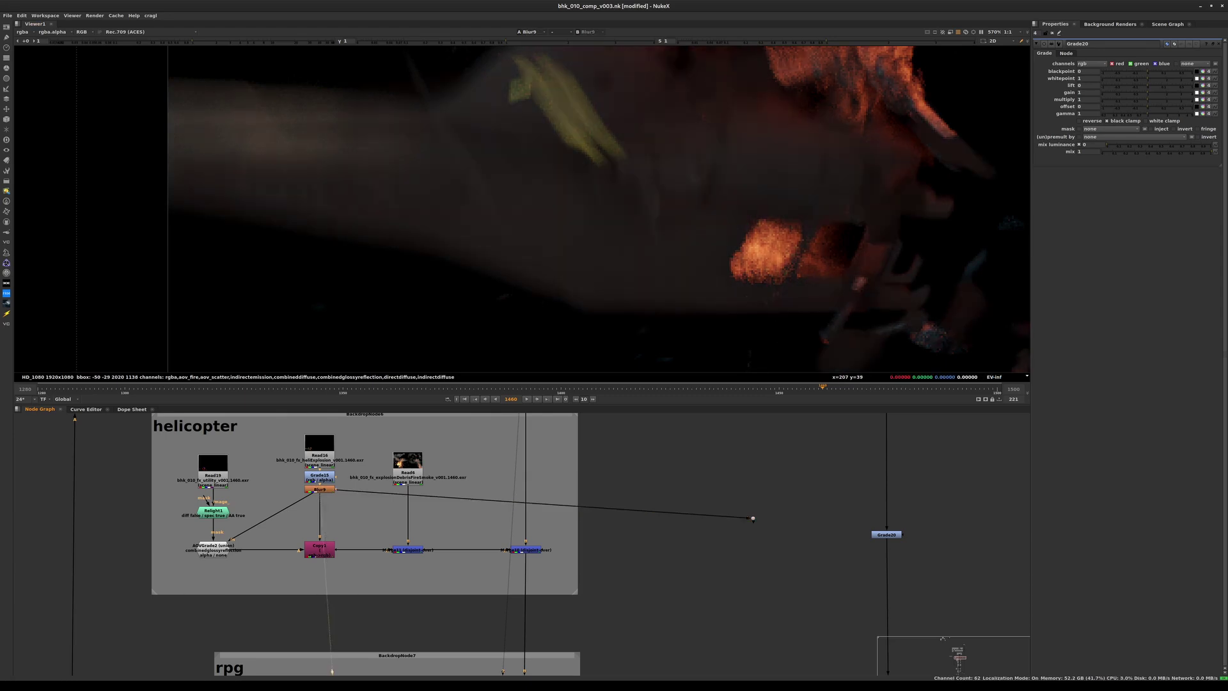
drag(903, 535, 753, 517)
drag(886, 535, 885, 519)
scroll(885, 518, down, 3)
key(1)
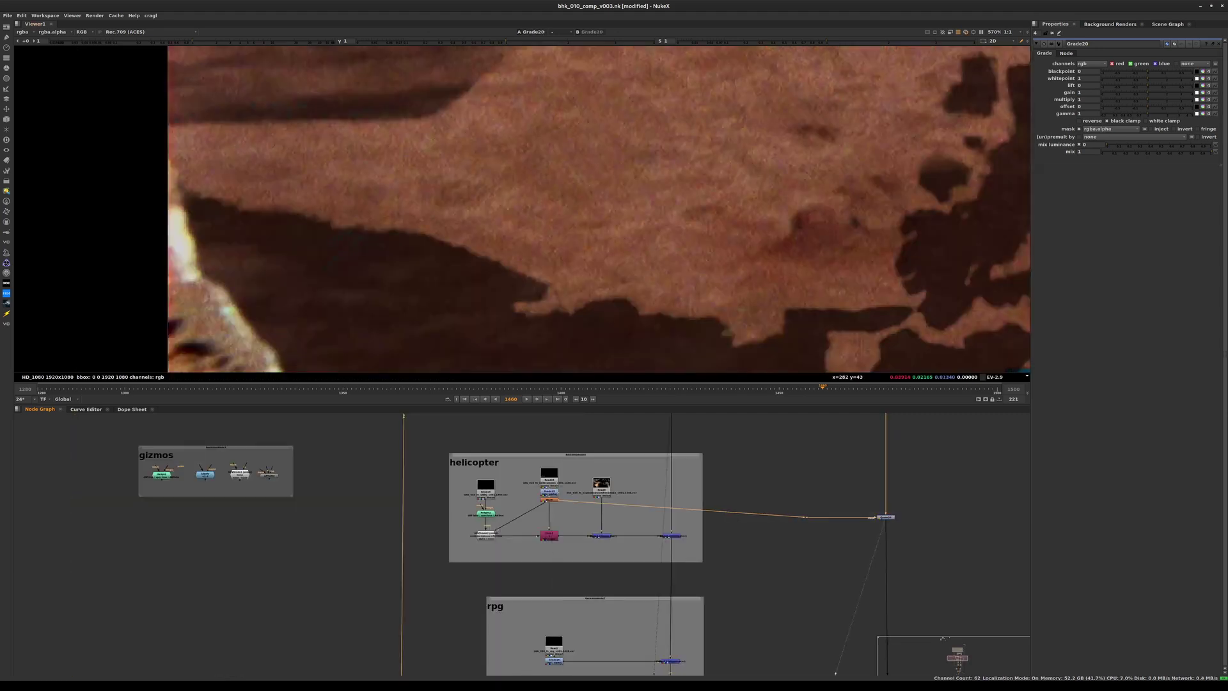
Step: Duplicate the distortion group with its Read and STMap and place the copy beside the new plate Grade
click(737, 601)
mouse_move(736, 601)
middle_down()
mouse_move(661, 418)
mouse_move(670, 511)
mouse_move(592, 130)
middle_up()
key(space)
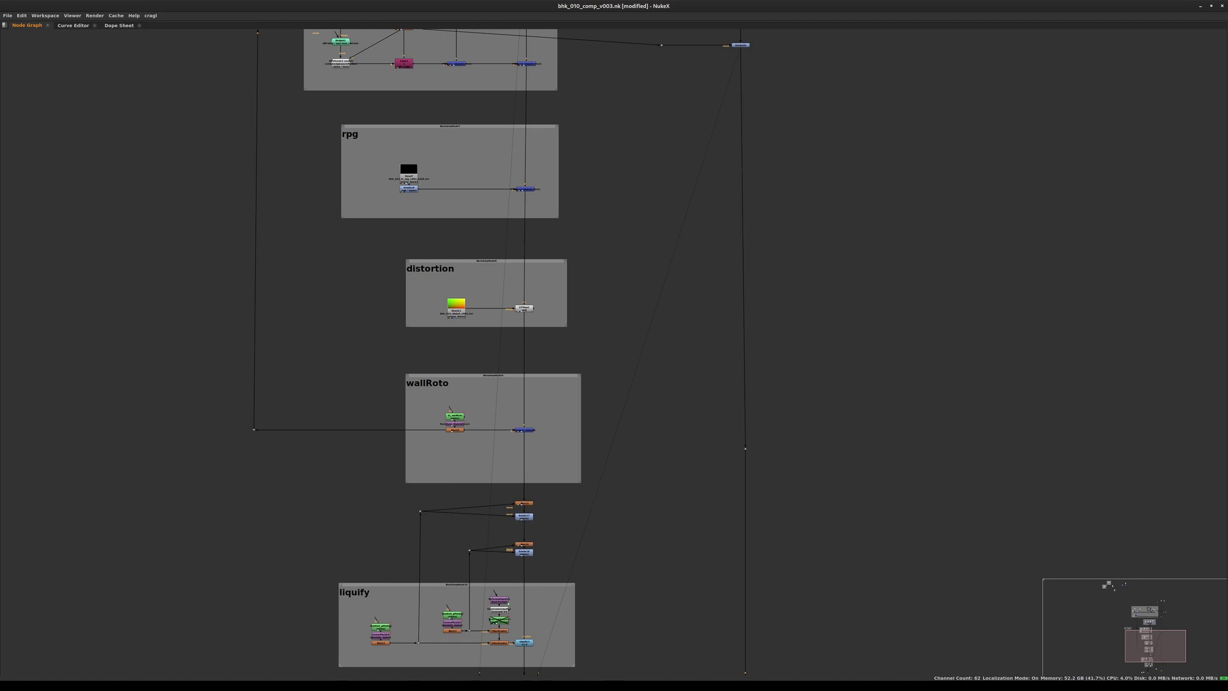
middle_drag(662, 462, 618, 199)
drag(659, 483, 782, 528)
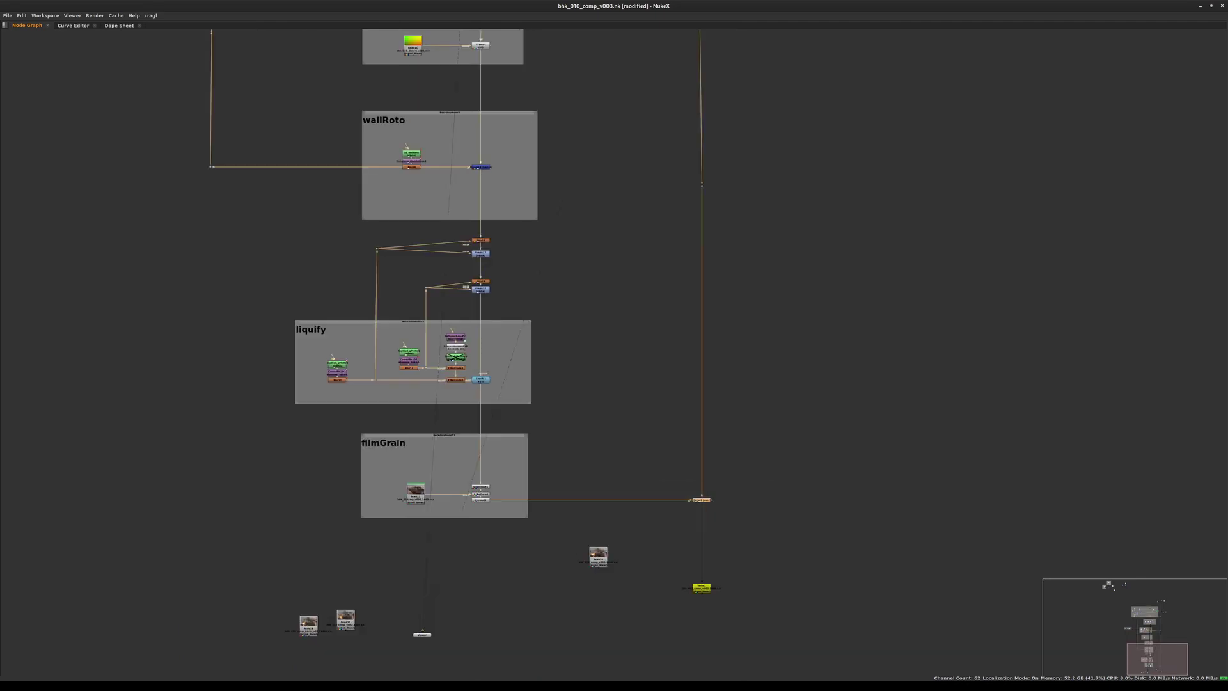
middle_drag(678, 313, 700, 470)
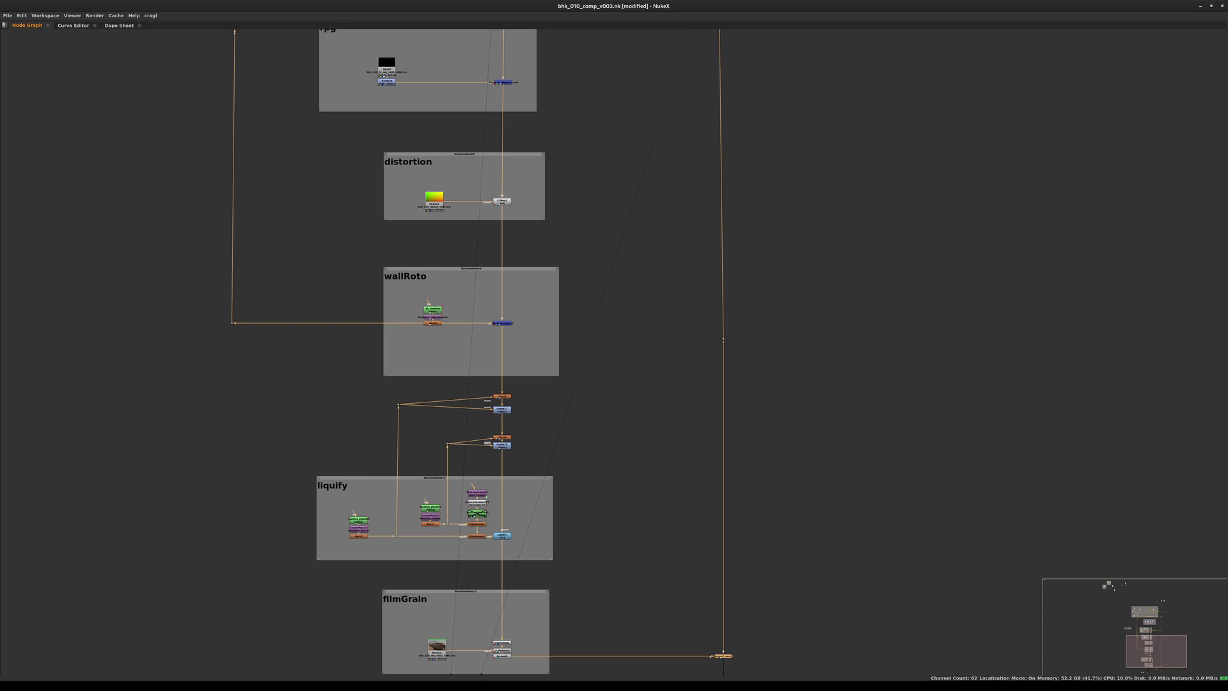
click(464, 155)
middle_drag(659, 230, 603, 560)
click(740, 277)
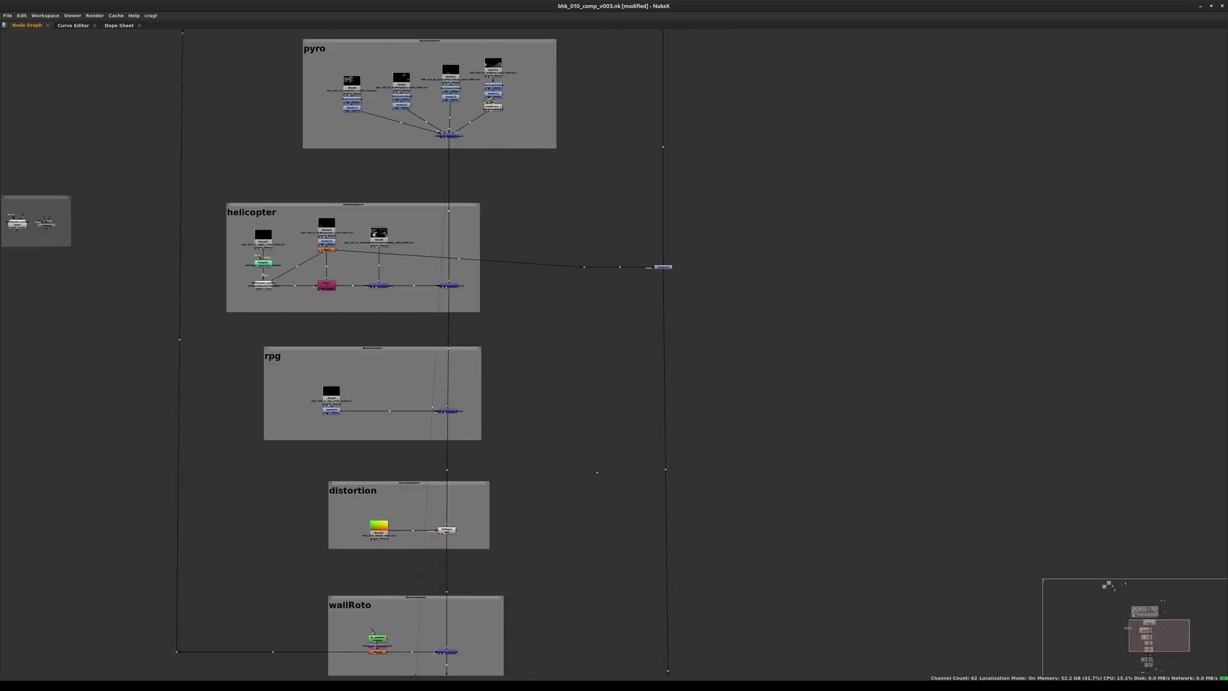
key(ctrl+v)
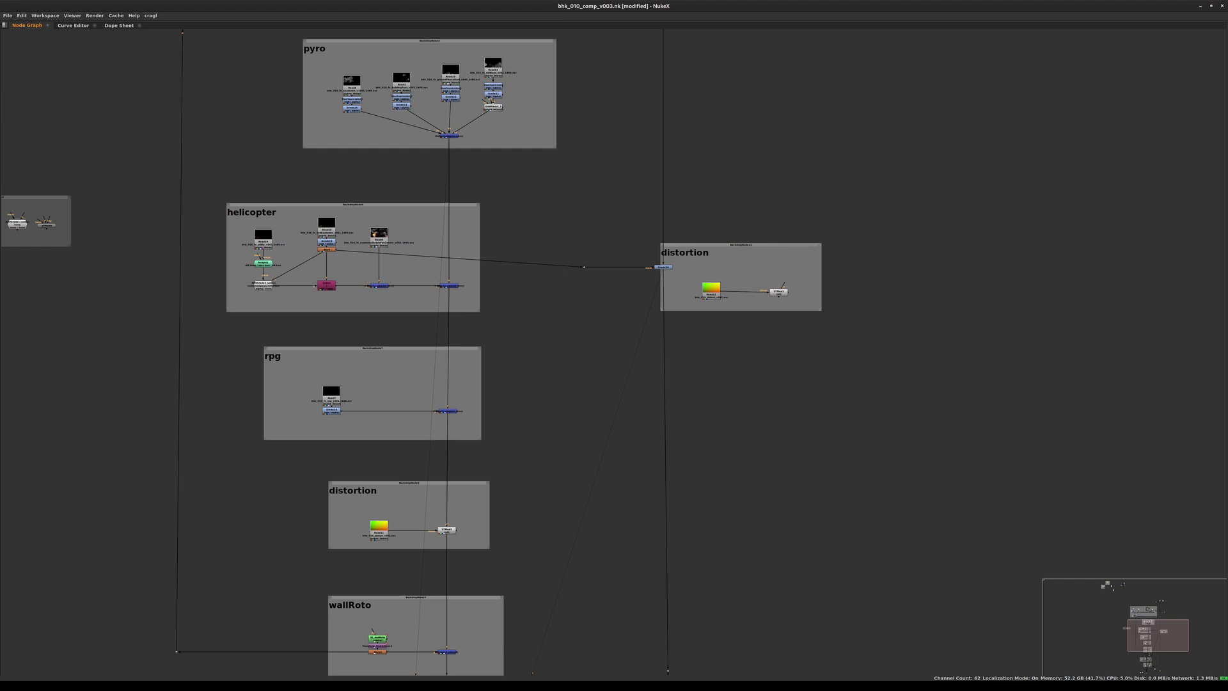
Step: Compact the duplicated distortion group and move it between the helicopter group and the plate Grade
drag(779, 292, 732, 295)
drag(711, 294, 696, 293)
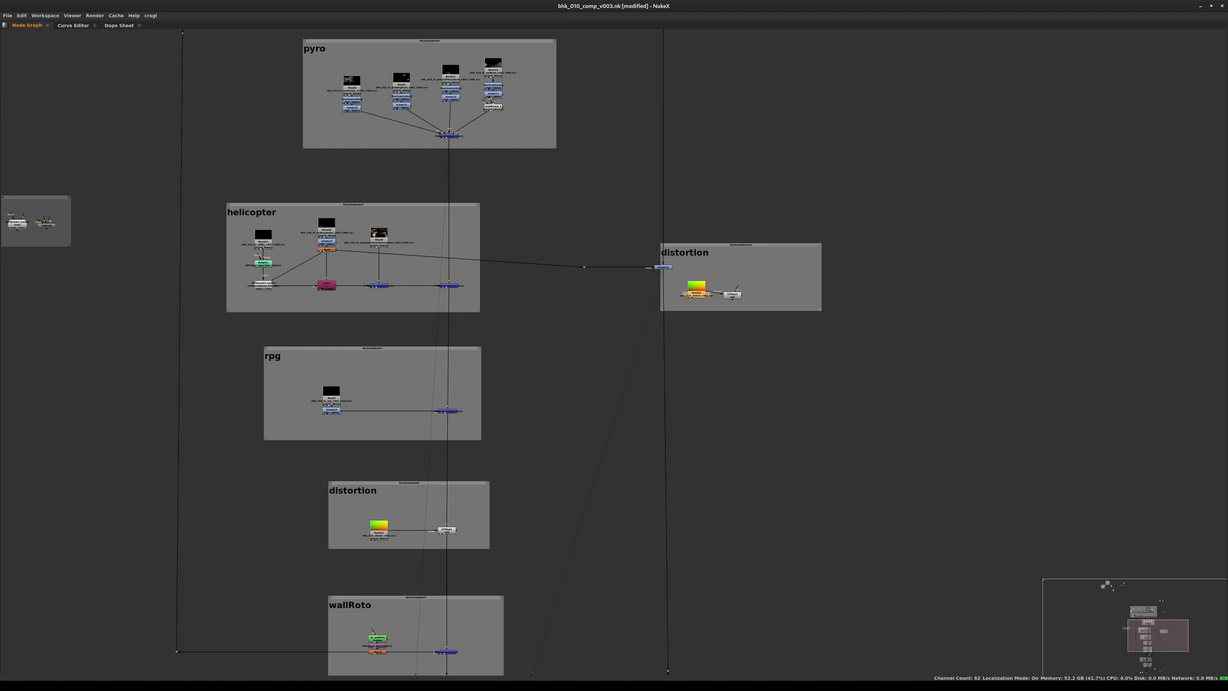
drag(820, 309, 761, 305)
click(776, 214)
drag(711, 245, 562, 229)
scroll(591, 262, up, 4)
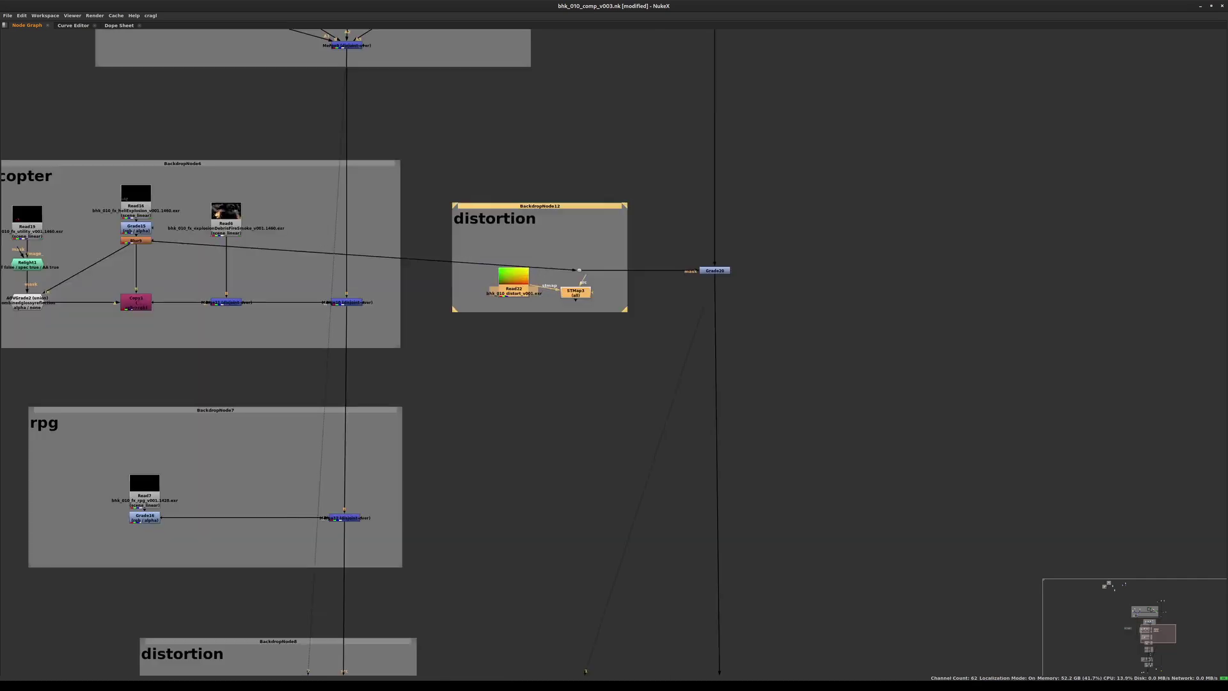
Step: Insert the duplicated STMap into the Grade's mask connection and tidy its Read, Dot and the Grade
click(593, 256)
mouse_move(584, 278)
mouse_down()
mouse_move(595, 289)
mouse_move(583, 291)
mouse_up()
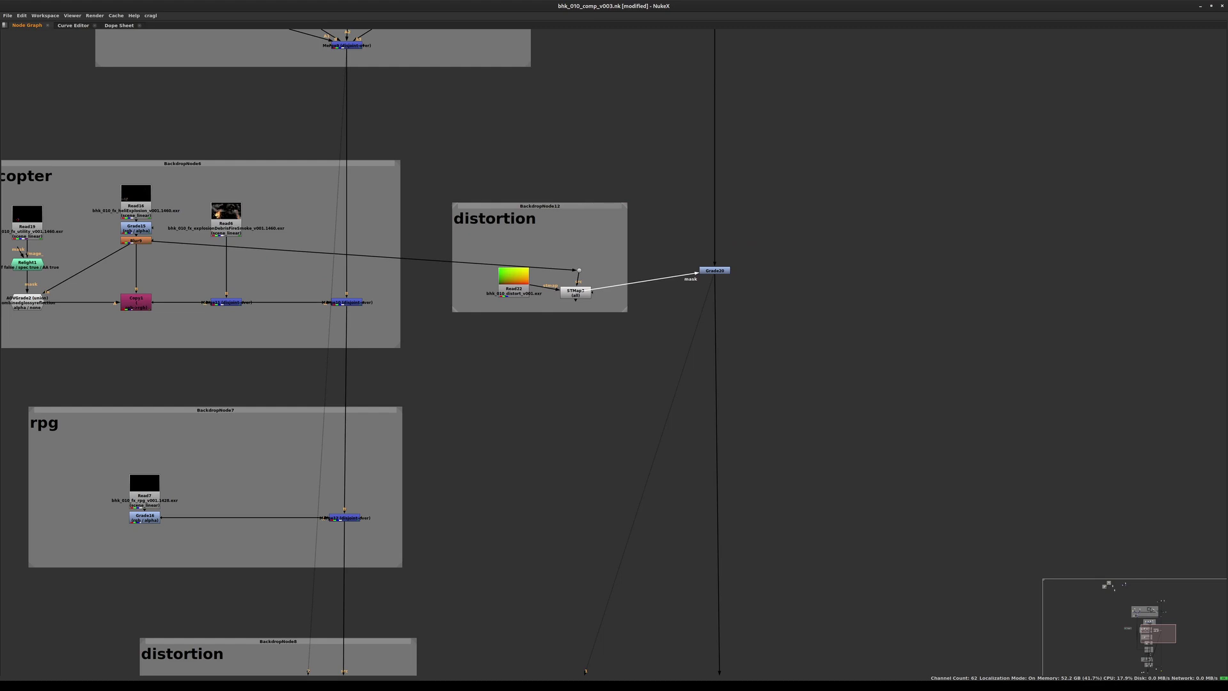
mouse_move(512, 278)
mouse_down()
mouse_move(609, 243)
mouse_move(515, 273)
mouse_up()
drag(575, 292, 528, 289)
drag(611, 252, 515, 273)
click(514, 273)
drag(714, 270, 714, 283)
click(736, 307)
click(714, 283)
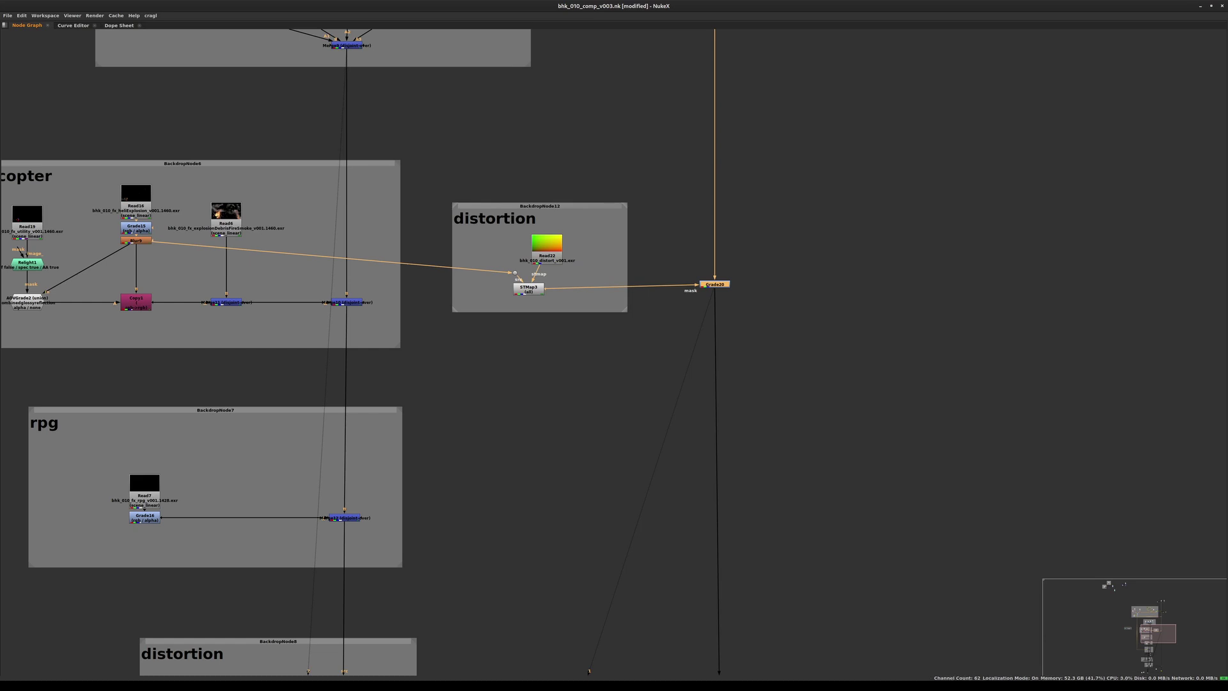
Step: Show the final Merge beside the filmGrain group in the viewer
key(space)
mouse_move(871, 617)
middle_down()
mouse_move(846, 571)
mouse_move(614, 540)
middle_up()
scroll(846, 571, down, 10)
scroll(614, 544, up, 7)
click(525, 596)
key(1)
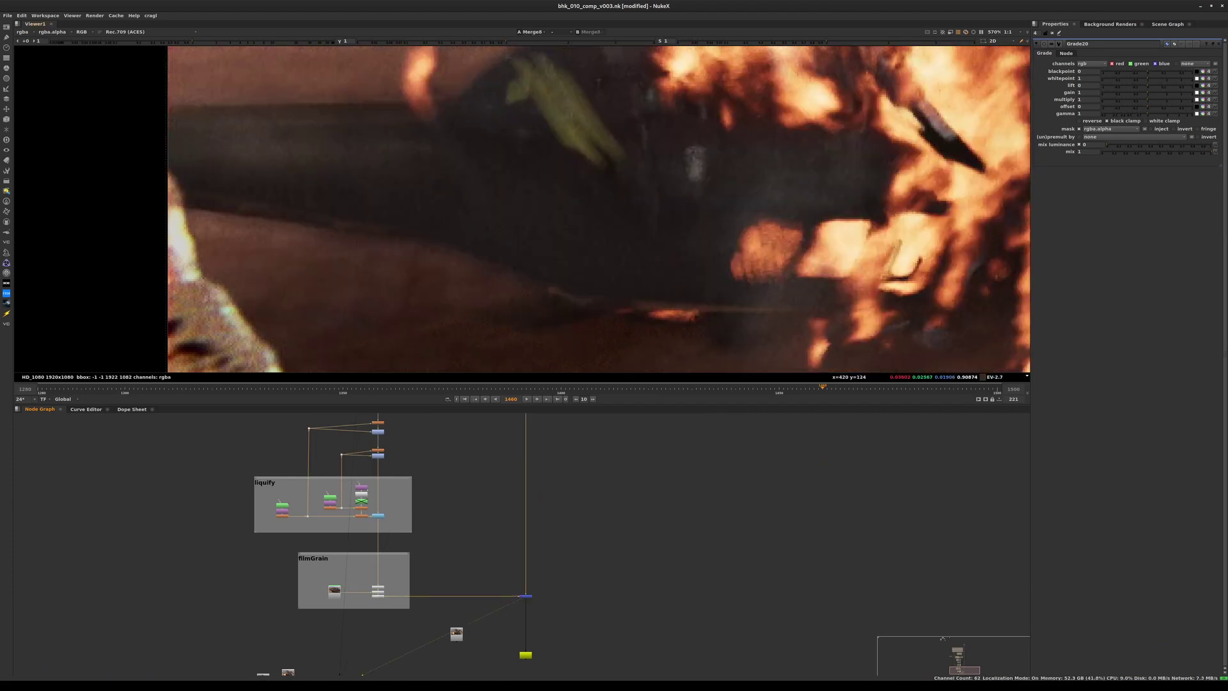
Step: Align the plate Grade level with the duplicated STMap that feeds its mask
mouse_move(624, 442)
middle_down()
mouse_move(629, 606)
mouse_move(607, 671)
middle_up()
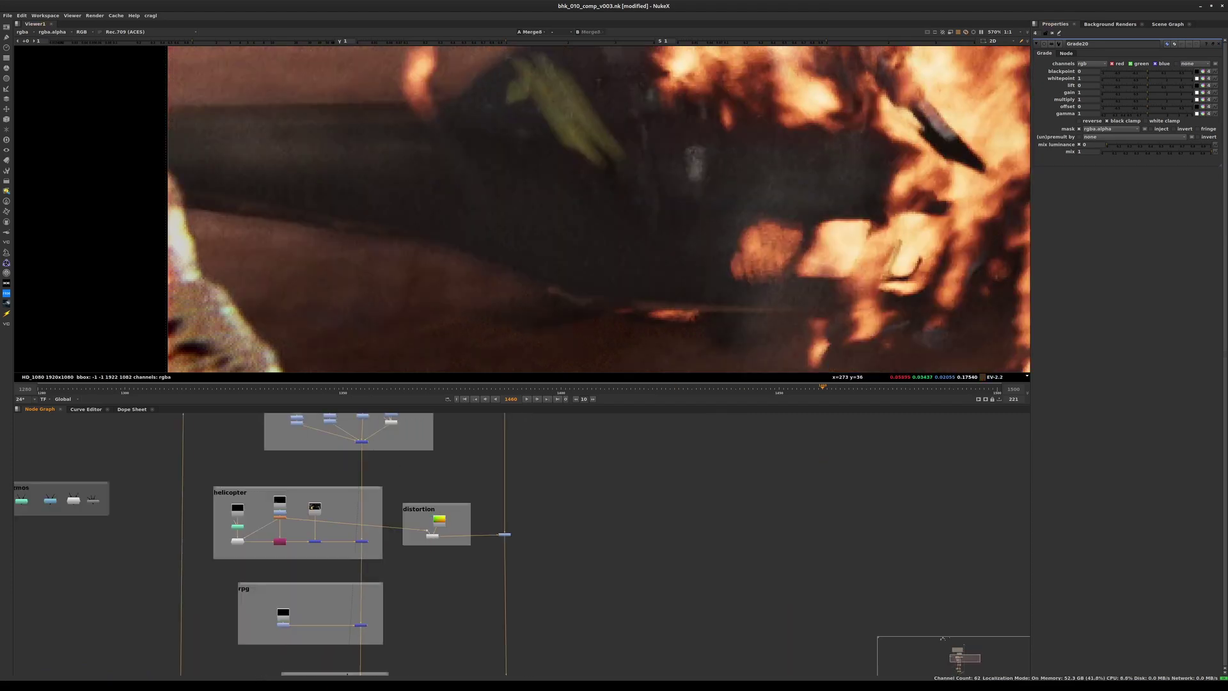
scroll(472, 522, up, 3)
click(542, 549)
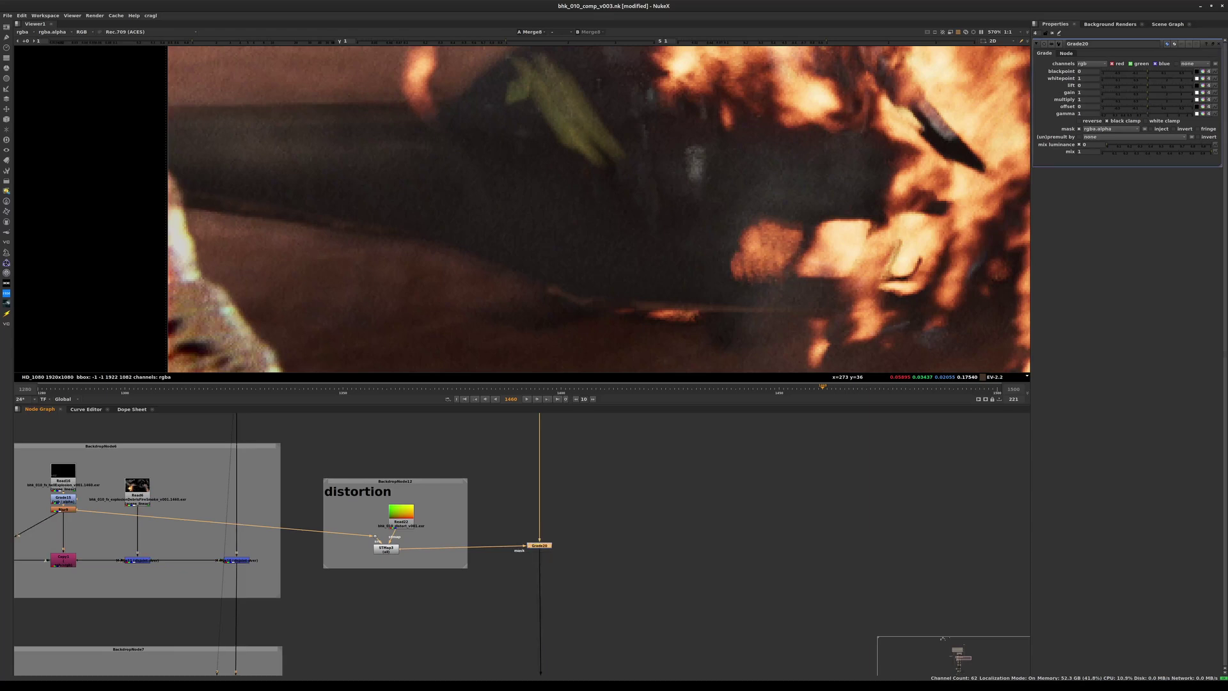
drag(542, 549, 539, 548)
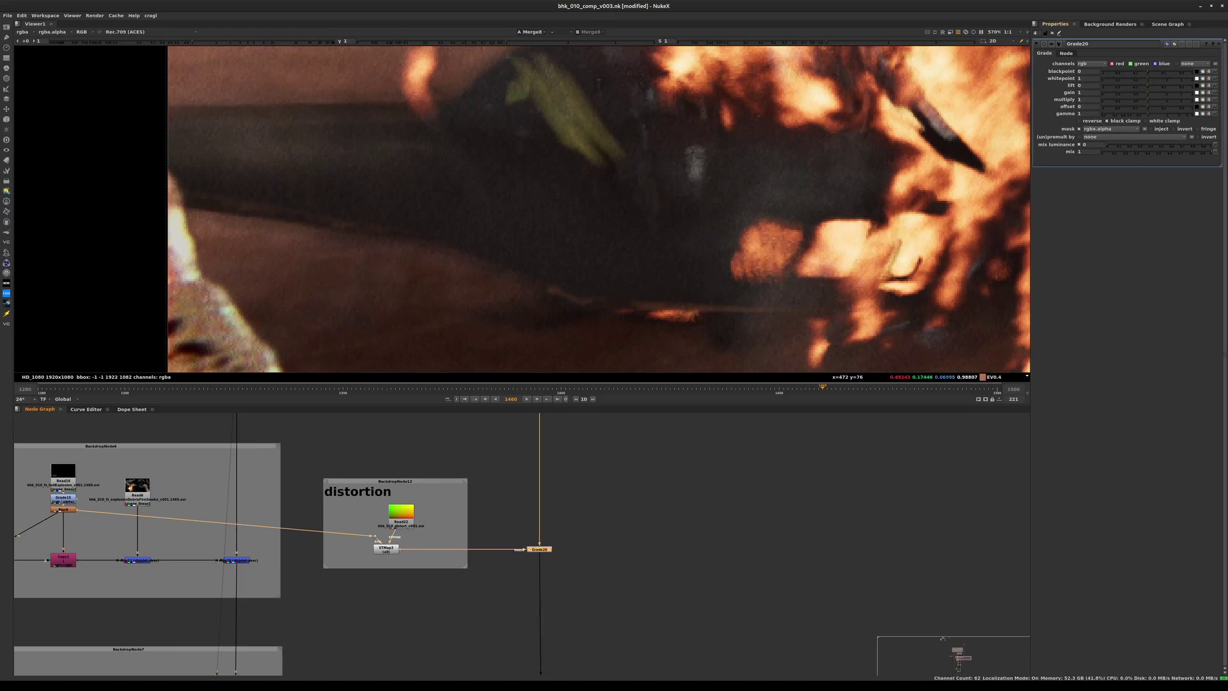
Step: Try a gain adjustment on the masked plate Grade and undo it
mouse_move(1147, 94)
mouse_down()
mouse_move(1108, 93)
mouse_move(1142, 93)
mouse_up()
key(ctrl+z)
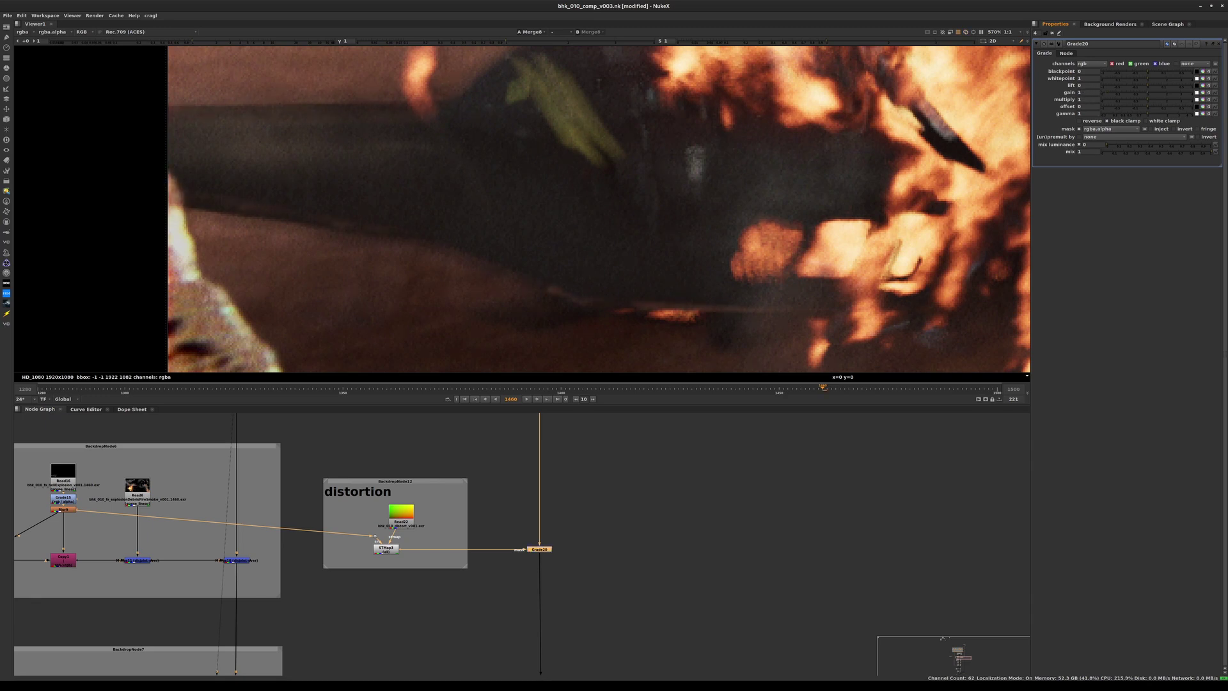
Step: Lower the masked plate Grade's gain to 0.18
drag(1148, 94, 1111, 93)
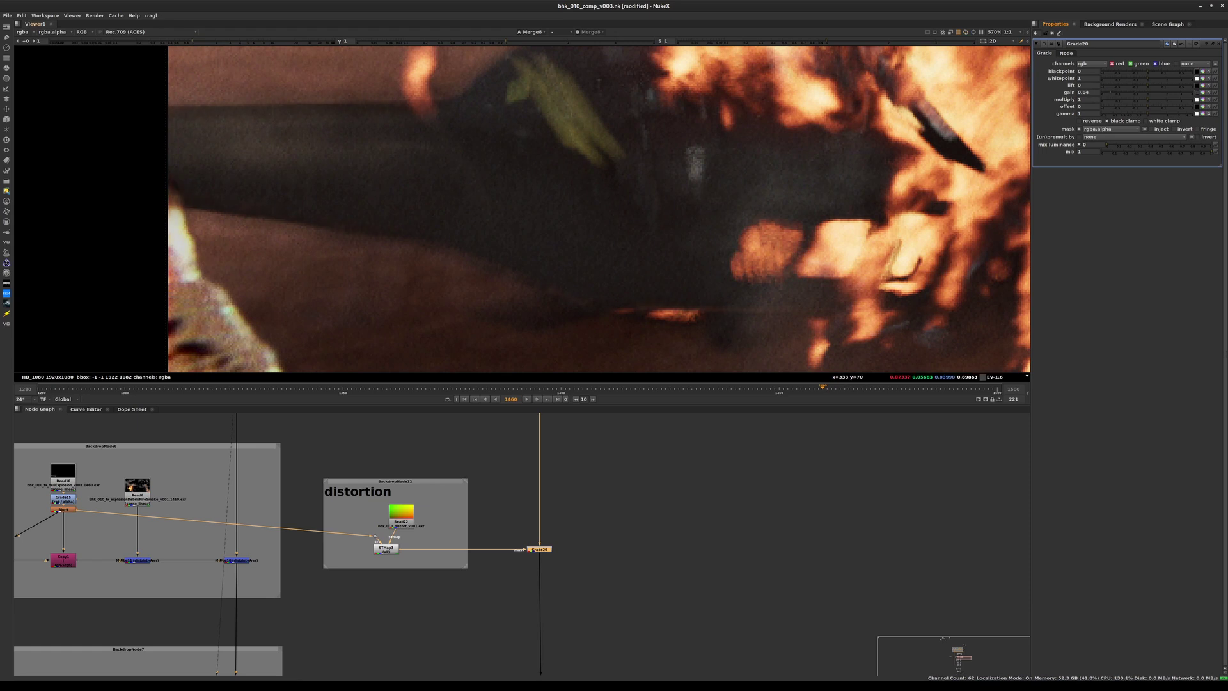
drag(1111, 93, 1135, 94)
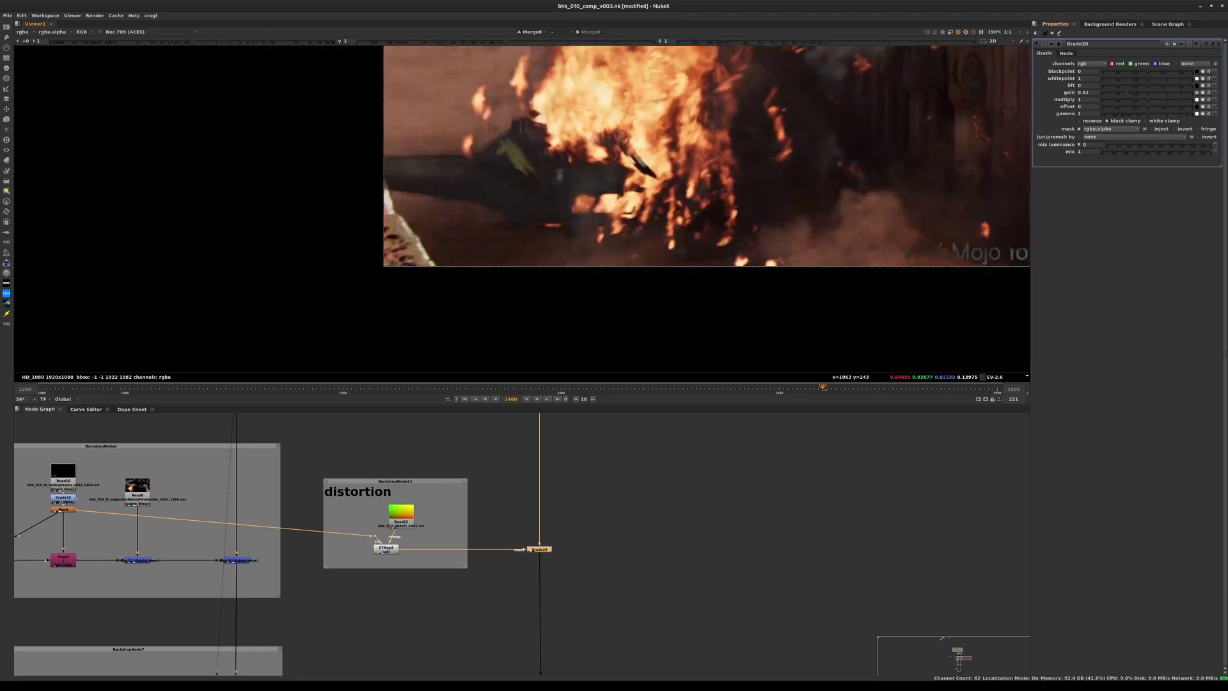
mouse_move(1127, 94)
mouse_down()
mouse_move(1139, 93)
mouse_move(1122, 93)
mouse_up()
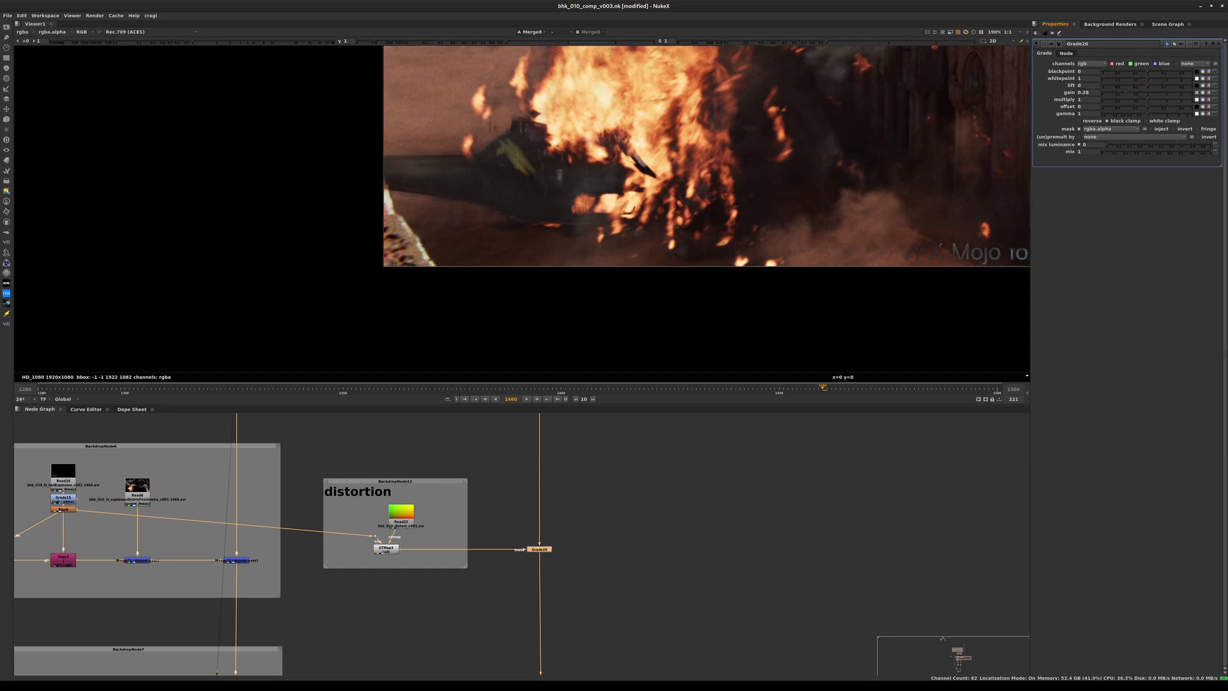
drag(1132, 93, 1121, 93)
scroll(524, 226, up, 5)
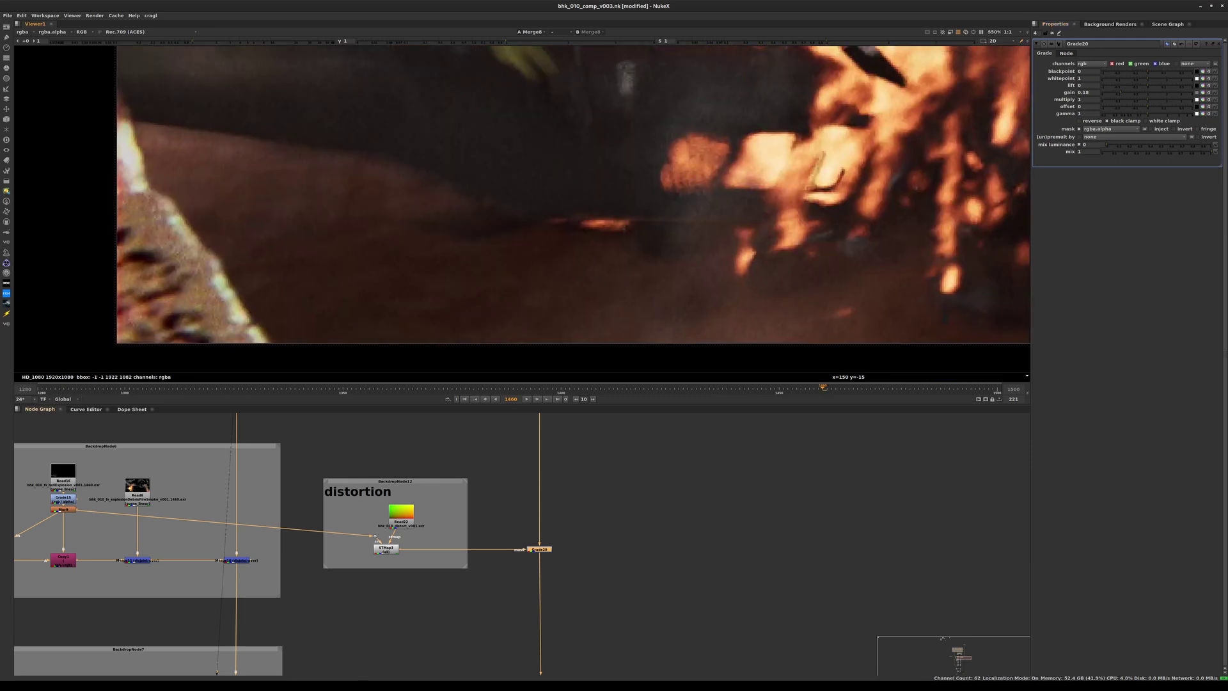
scroll(674, 204, down, 4)
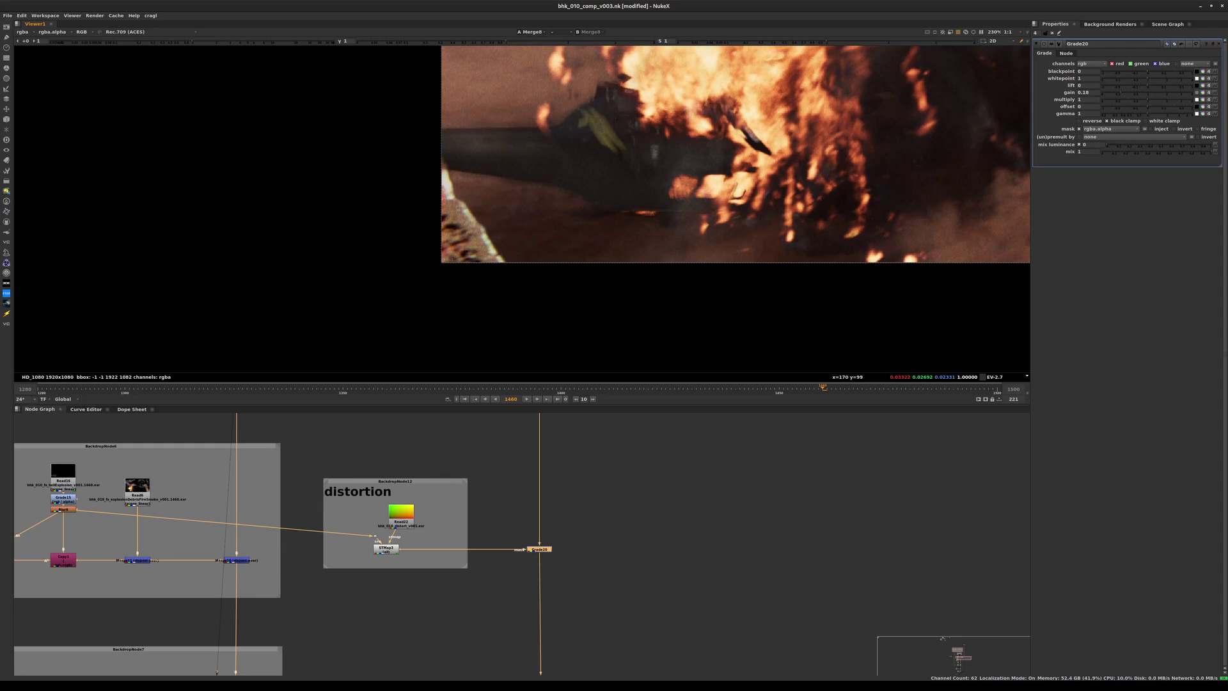
Step: Place the rendered comp v003 Read node near the final Merge and show it in the viewer
key(space)
scroll(759, 450, down, 12)
middle_drag(760, 450, 648, 400)
scroll(734, 453, up, 7)
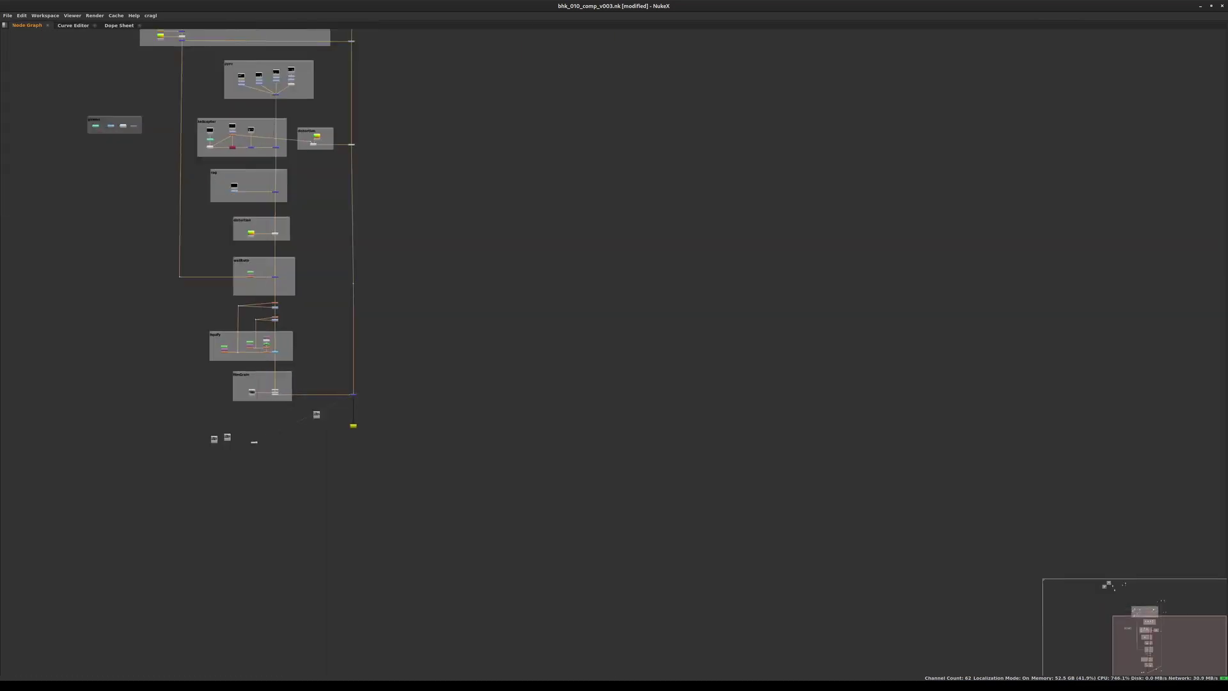
scroll(265, 407, up, 6)
mouse_move(231, 463)
mouse_down()
mouse_move(754, 325)
mouse_move(694, 287)
mouse_move(776, 269)
mouse_up()
drag(873, 206, 637, 338)
key(1)
key(space)
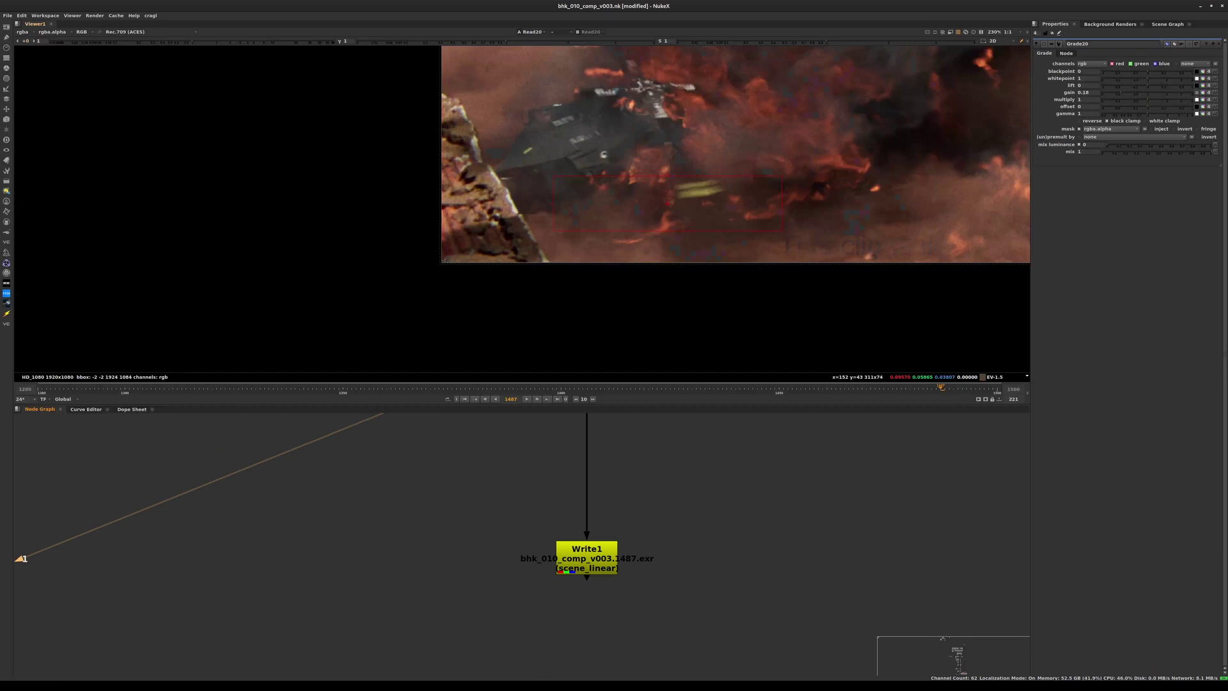
Step: Play and step through the rendered comp around frames 1457 to 1461, examining the thin edge under the helicopter
key(j)
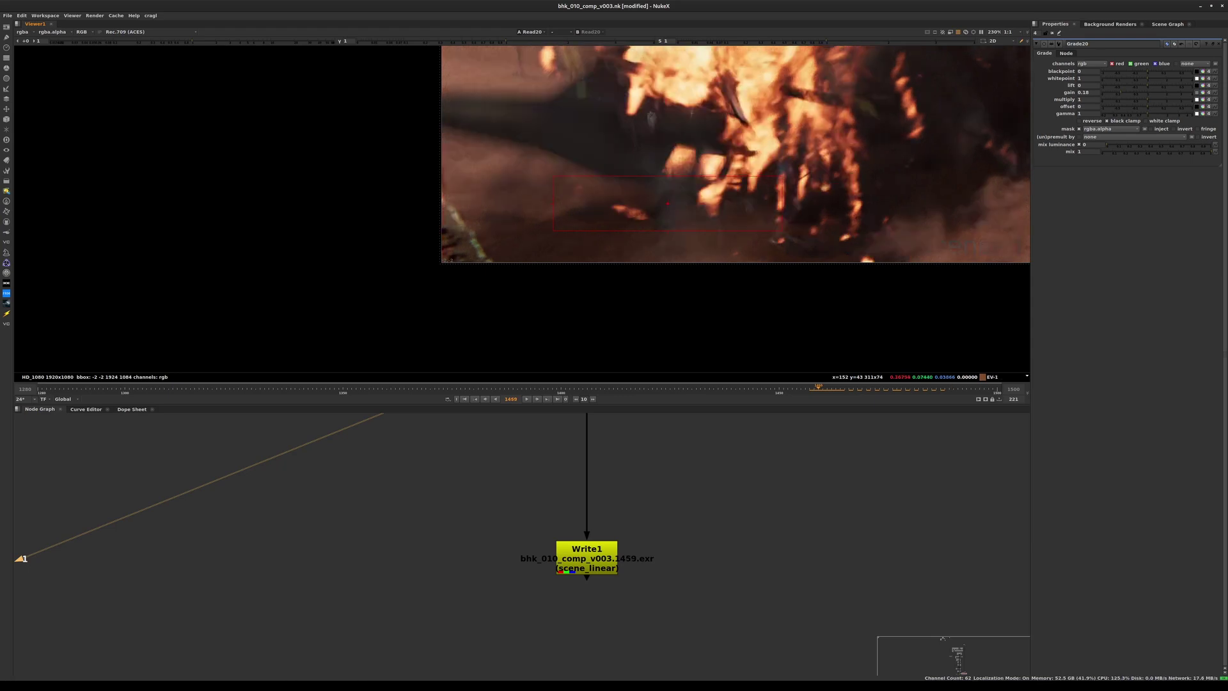
key(Right)
key(Right)
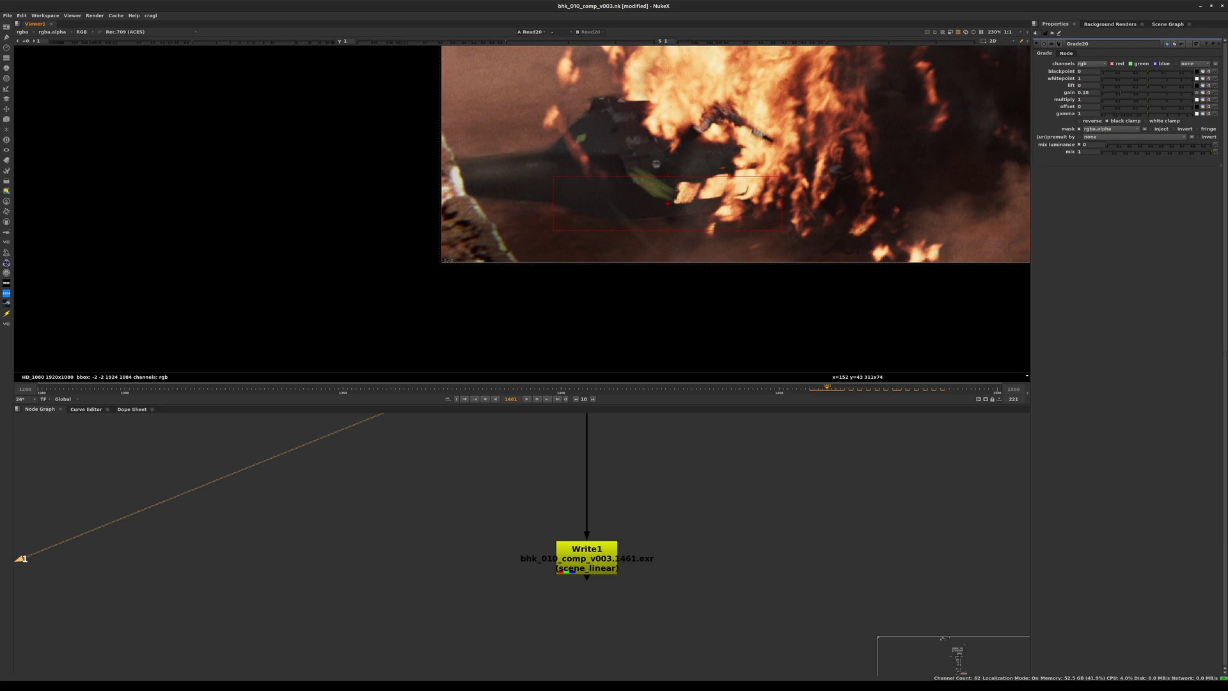
key(l)
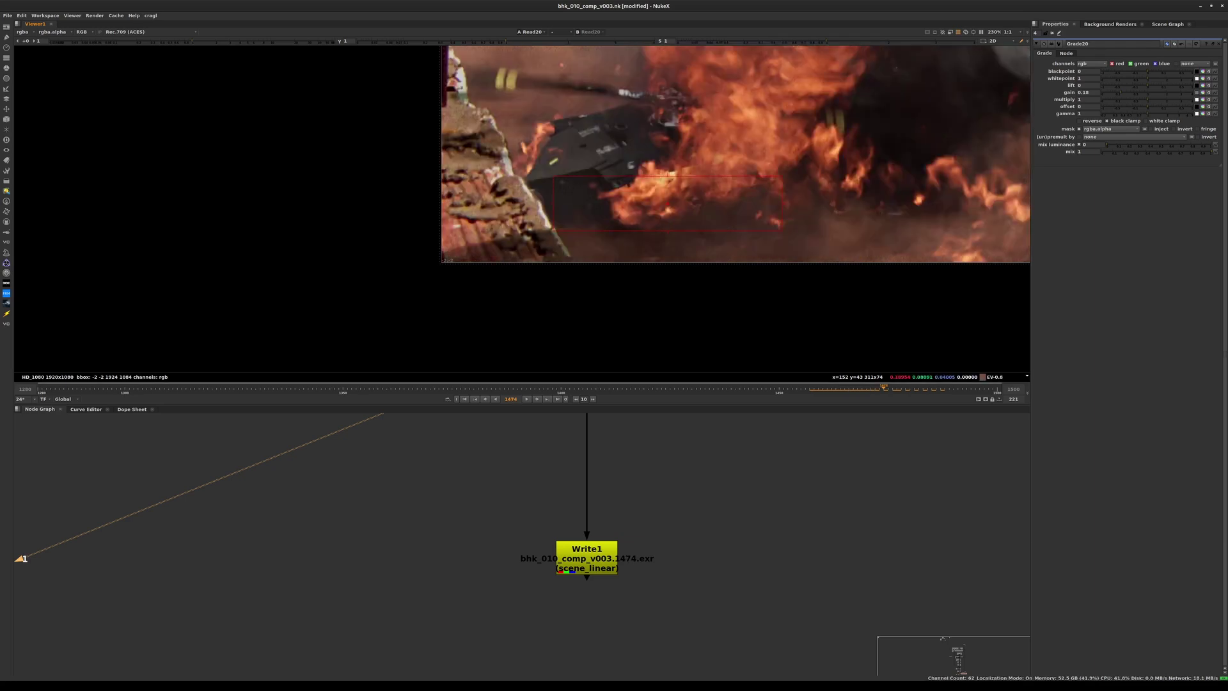
ctrl+shift+drag(858, 224, 862, 224)
key(Right)
key(Right)
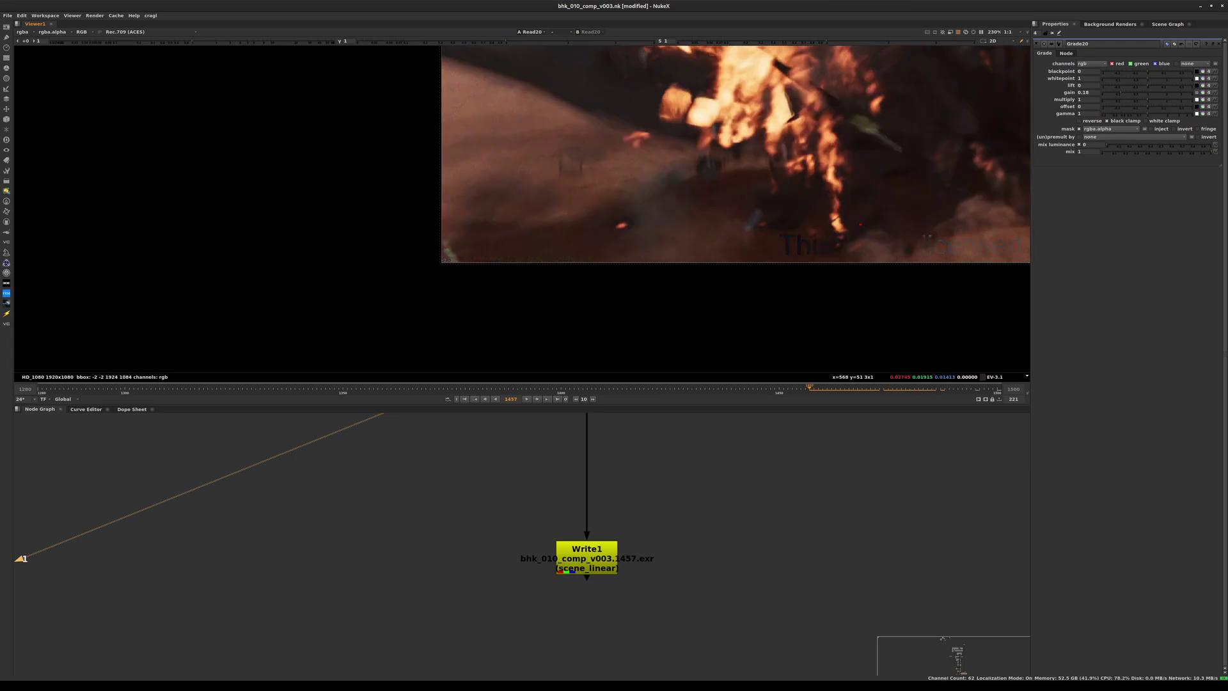
key(Right)
key(Right)
key(Right)
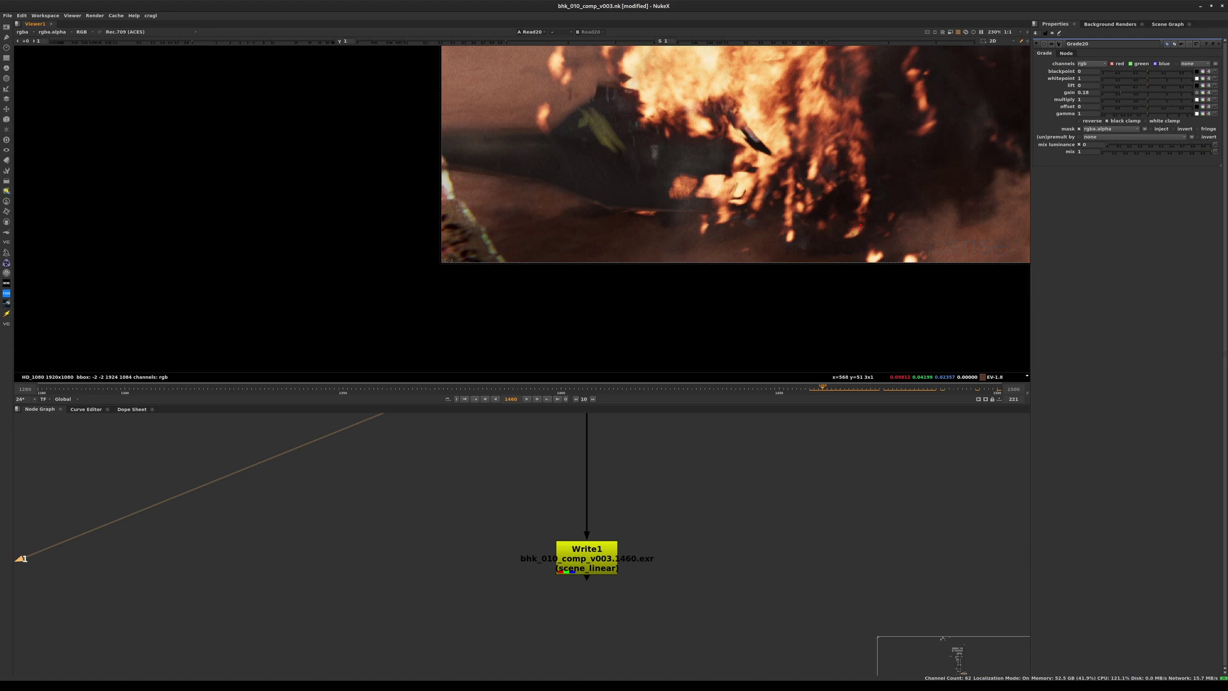
ctrl+shift+drag(578, 187, 751, 228)
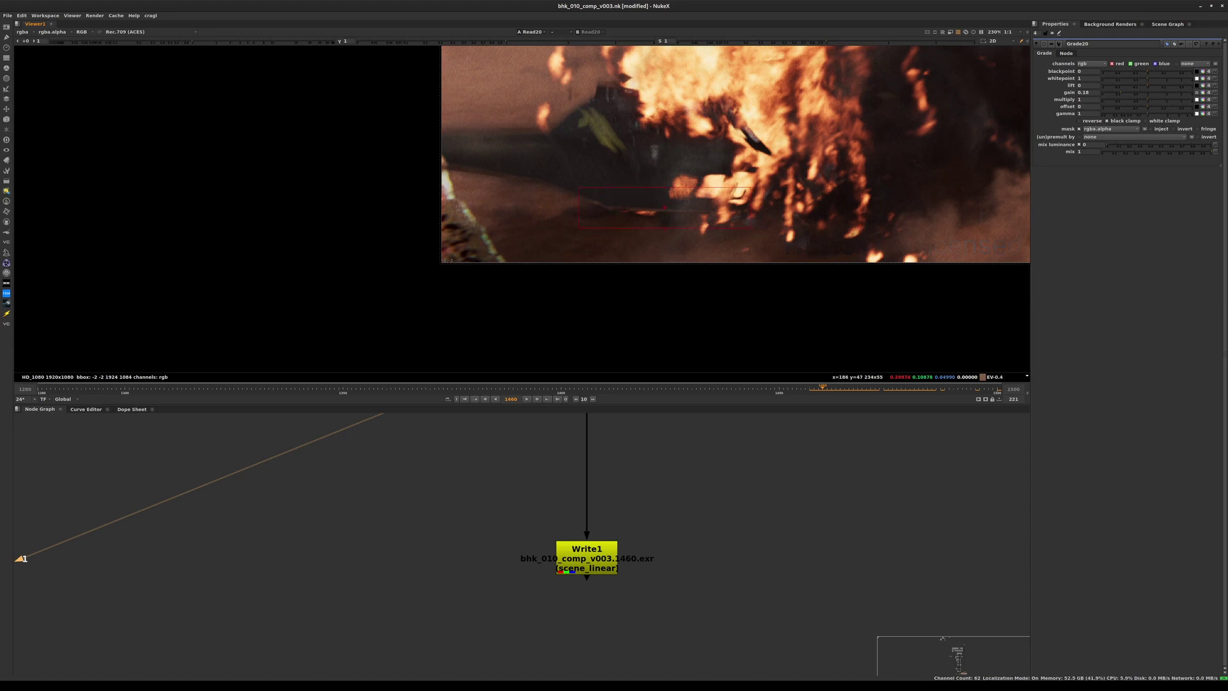
ctrl+click(652, 233)
Step: Add a Roto node and draw a closed Bezier around the thin edge below the helicopter at frame 1460
middle_drag(671, 505, 666, 506)
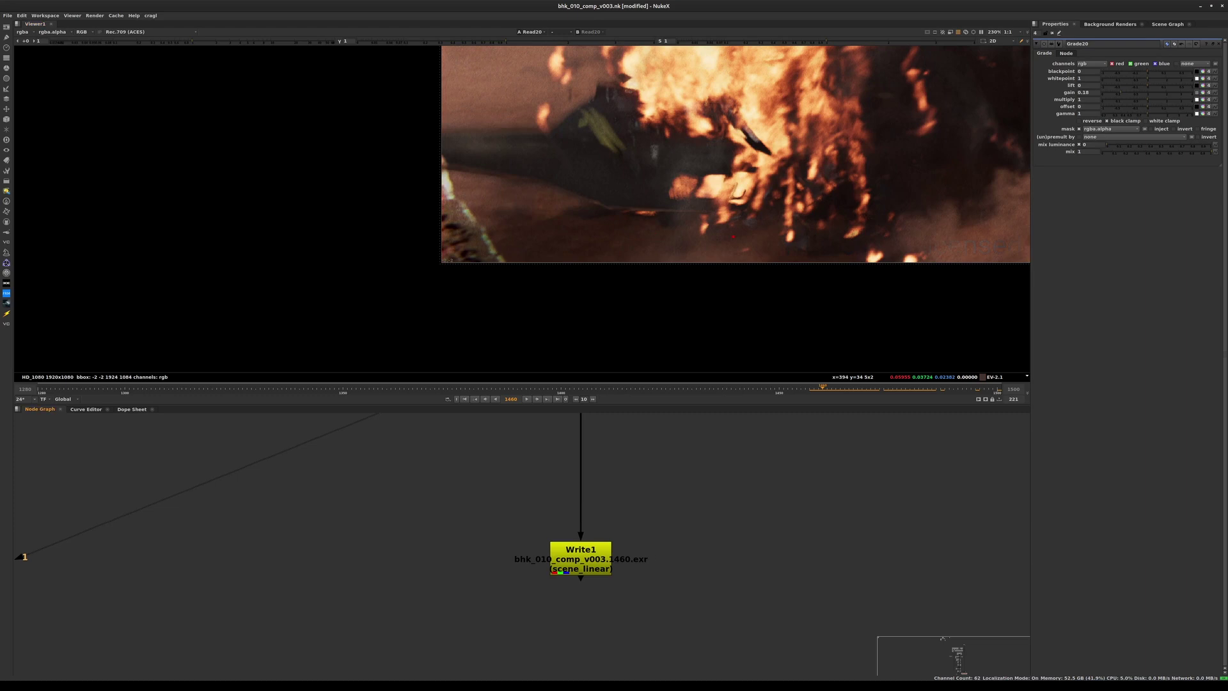
key(o)
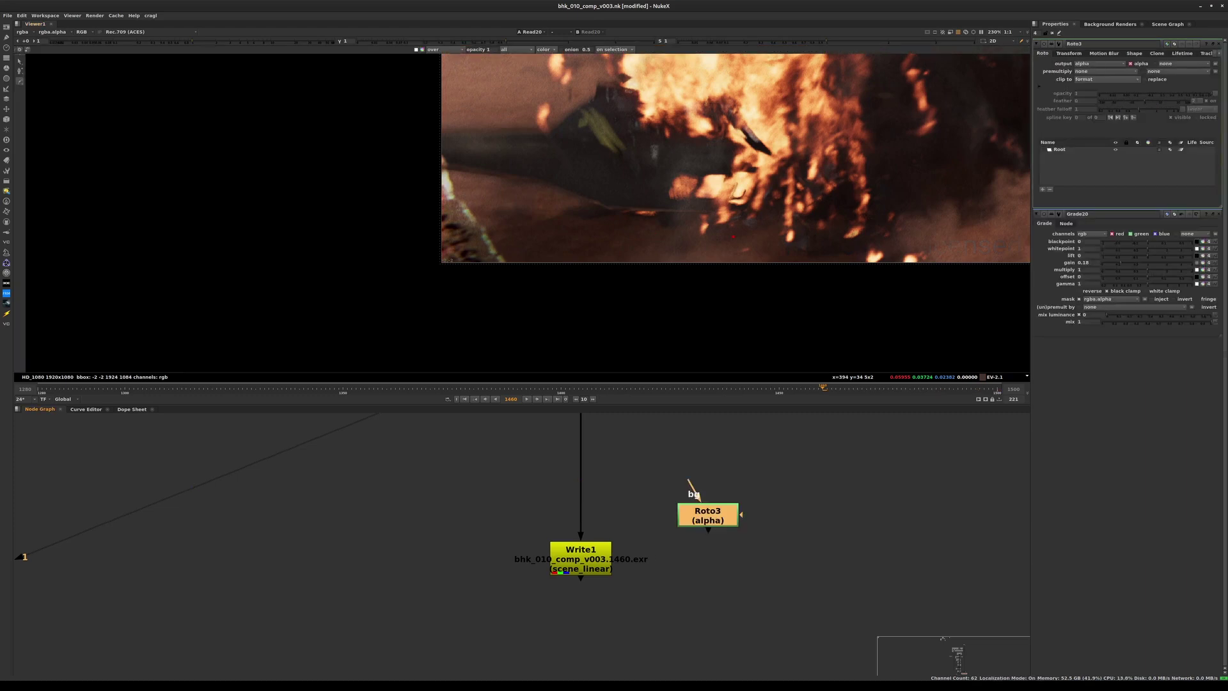
click(721, 185)
drag(481, 153, 438, 151)
drag(461, 192, 493, 204)
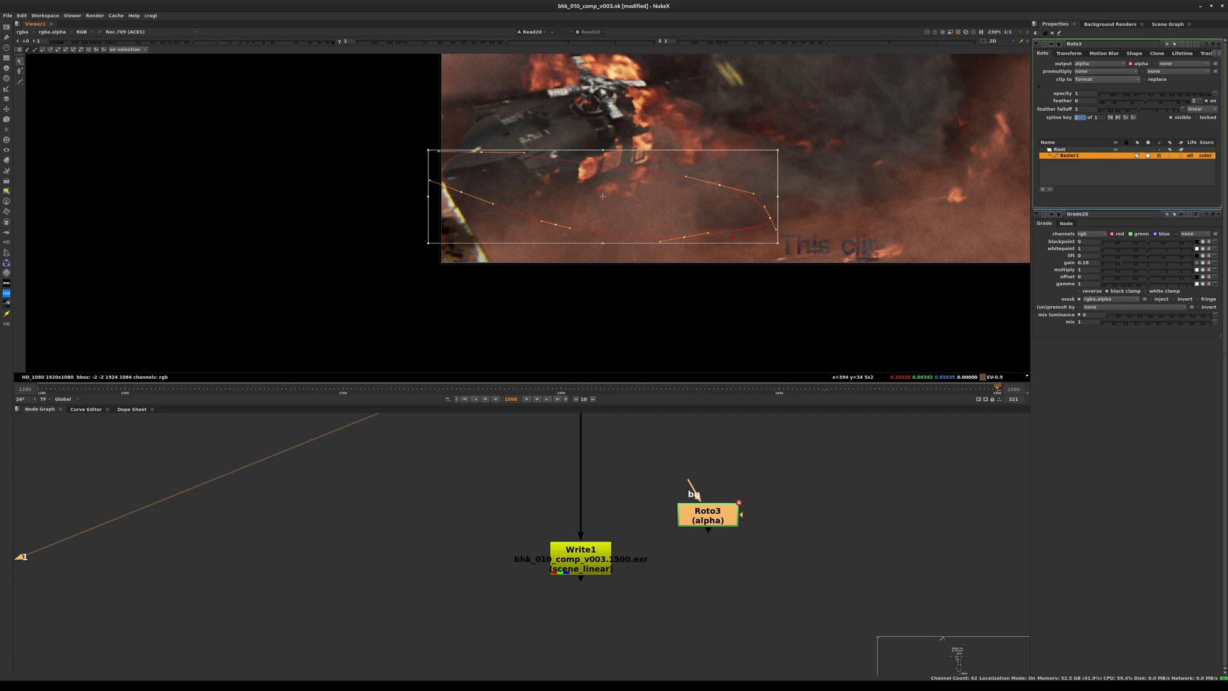
Step: Rotate the Bezier at frame 1500 and move it beneath the helicopter
drag(777, 243, 783, 196)
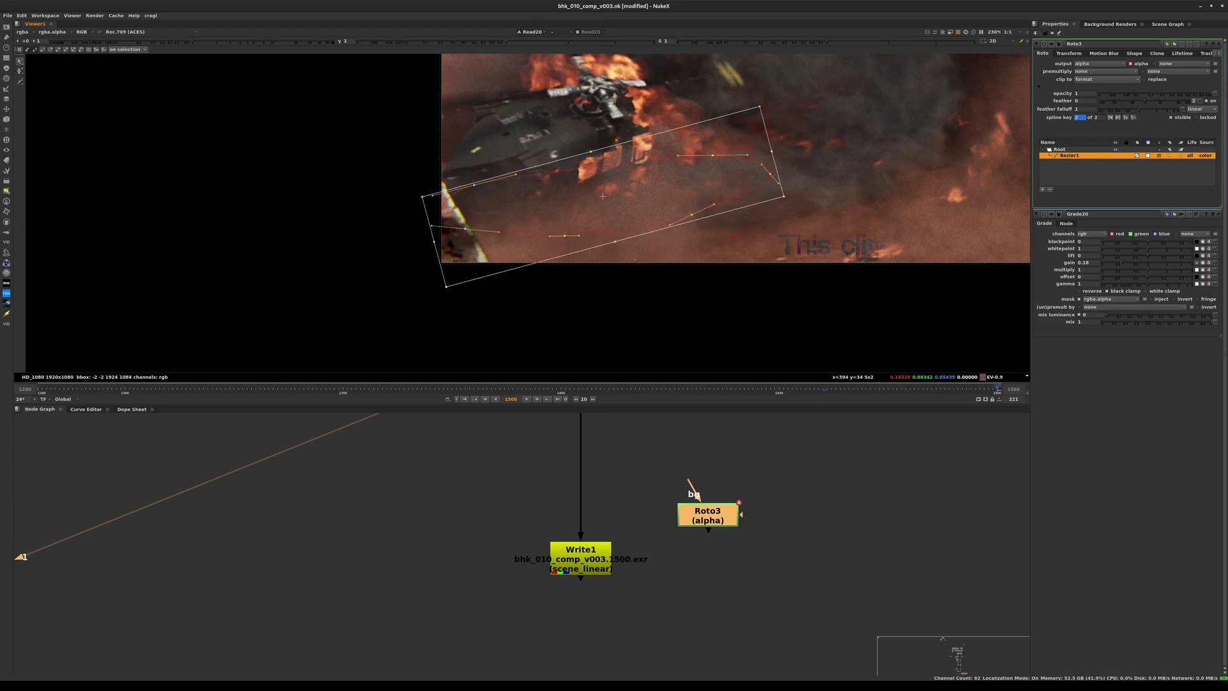
drag(602, 196, 547, 200)
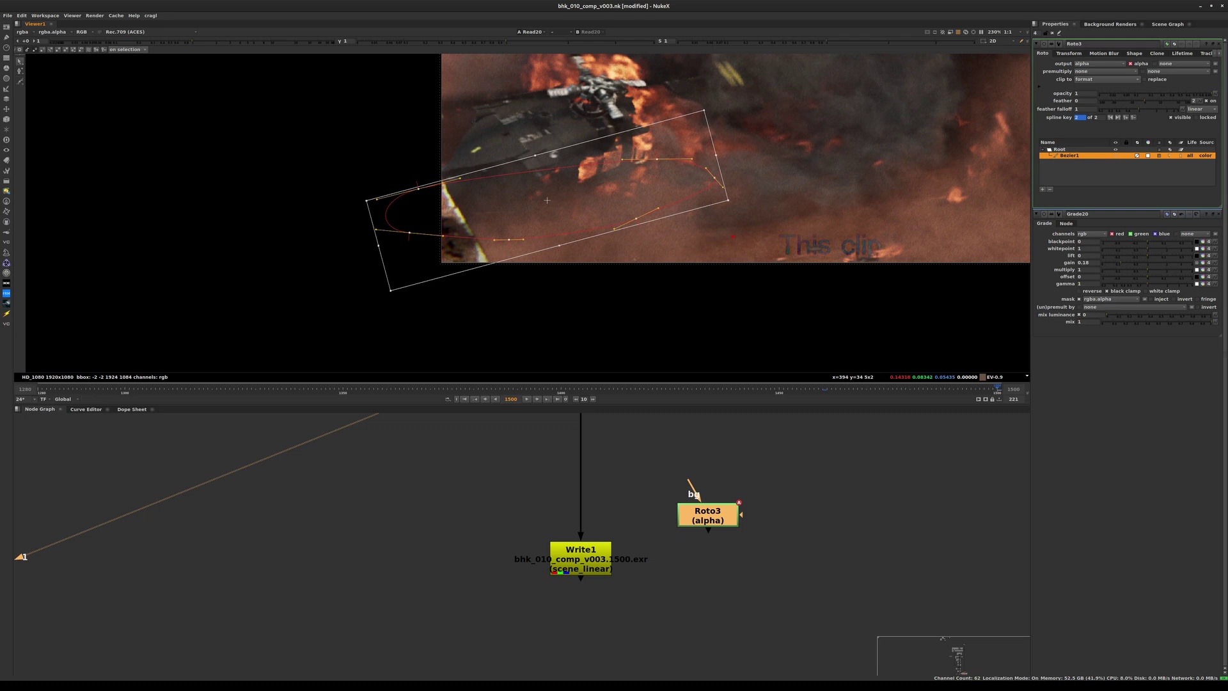
drag(546, 200, 537, 200)
Step: Pull the Bezier's individual points at frame 1500 inward to fit the area below the helicopter
drag(648, 158, 467, 198)
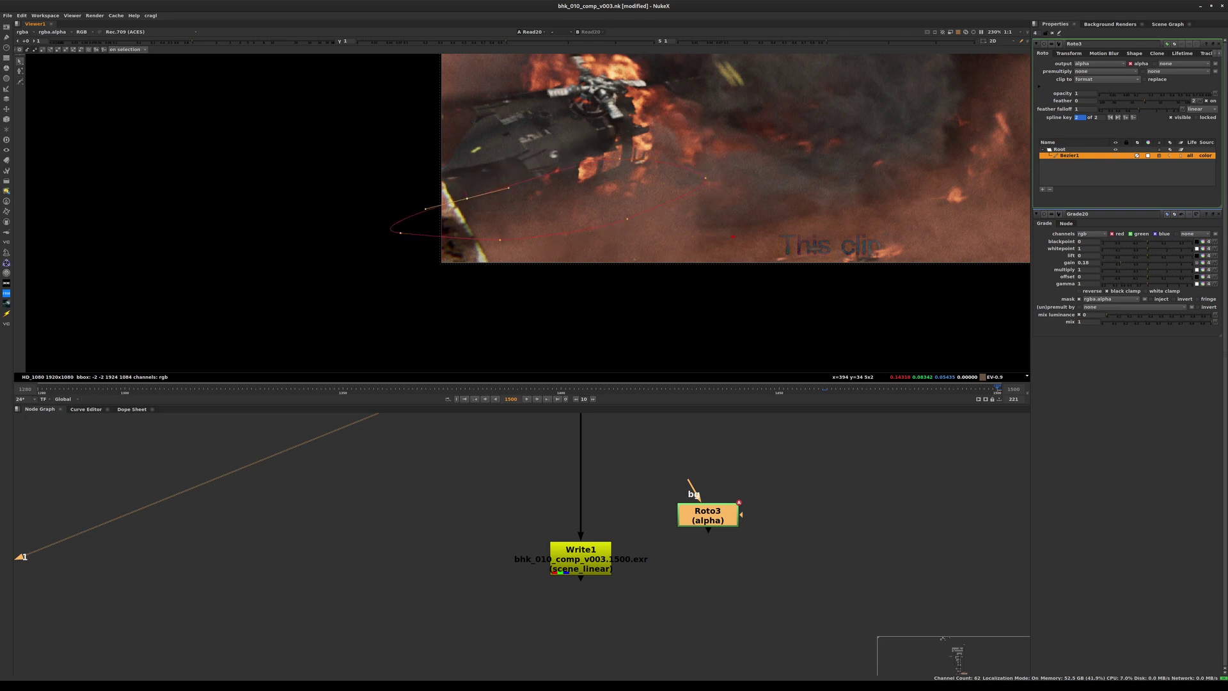
drag(400, 233, 535, 224)
drag(628, 218, 616, 211)
drag(705, 178, 688, 178)
drag(619, 159, 617, 159)
drag(454, 229, 463, 228)
drag(394, 173, 540, 263)
scroll(460, 215, up, 2)
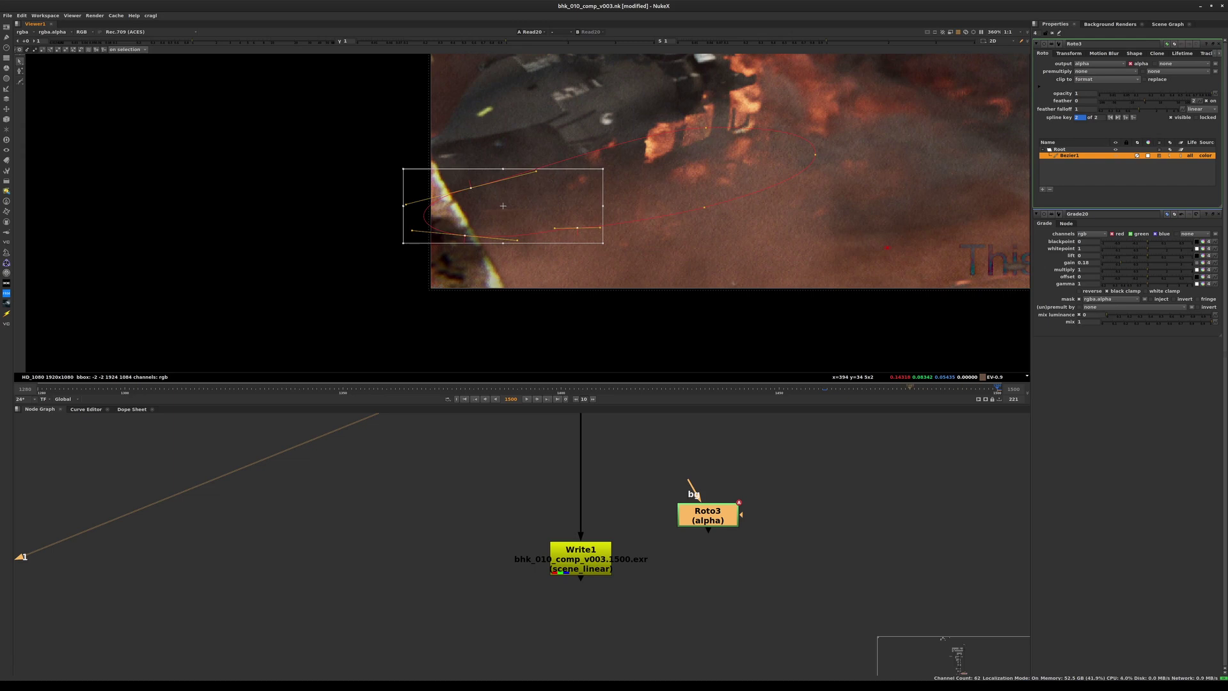
Step: Rotate and shift the whole Bezier at frame 1479 to follow the helicopter's underside
click(905, 389)
key(ctrl+a)
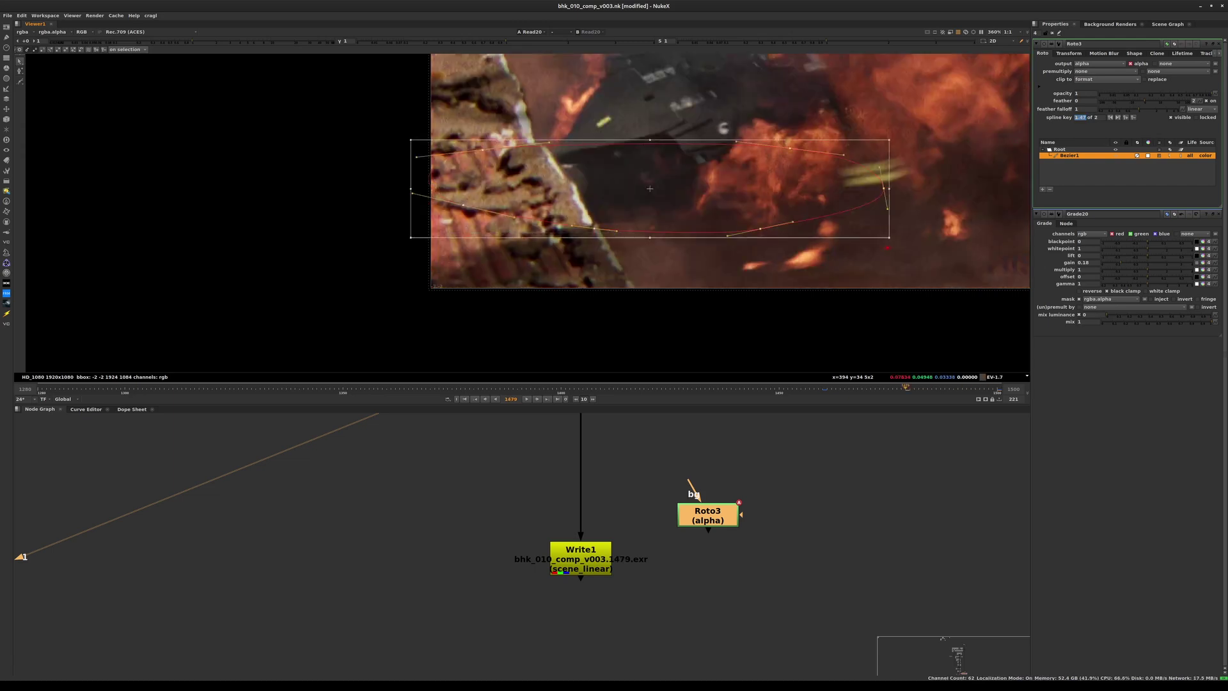
scroll(877, 175, down, 5)
middle_drag(877, 175, 605, 218)
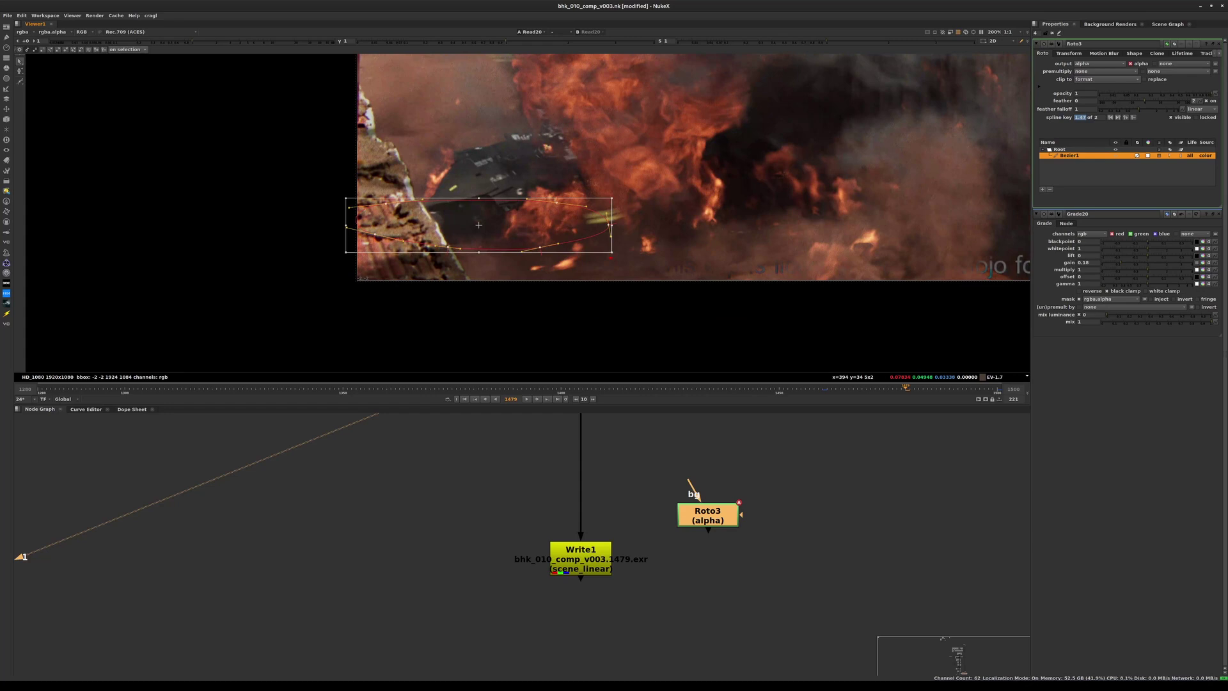
drag(615, 197, 609, 178)
drag(478, 225, 524, 232)
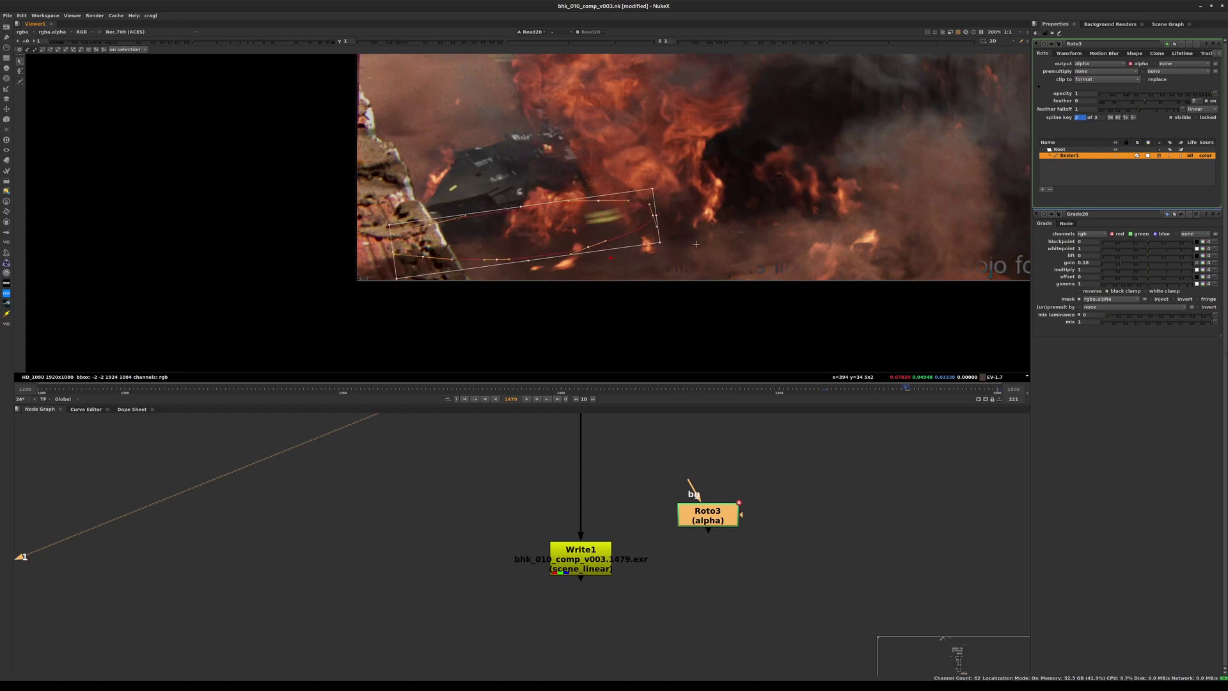
Step: Shorten the Bezier at frame 1479 by moving both of its ends and its lower point inward
scroll(453, 247, up, 12)
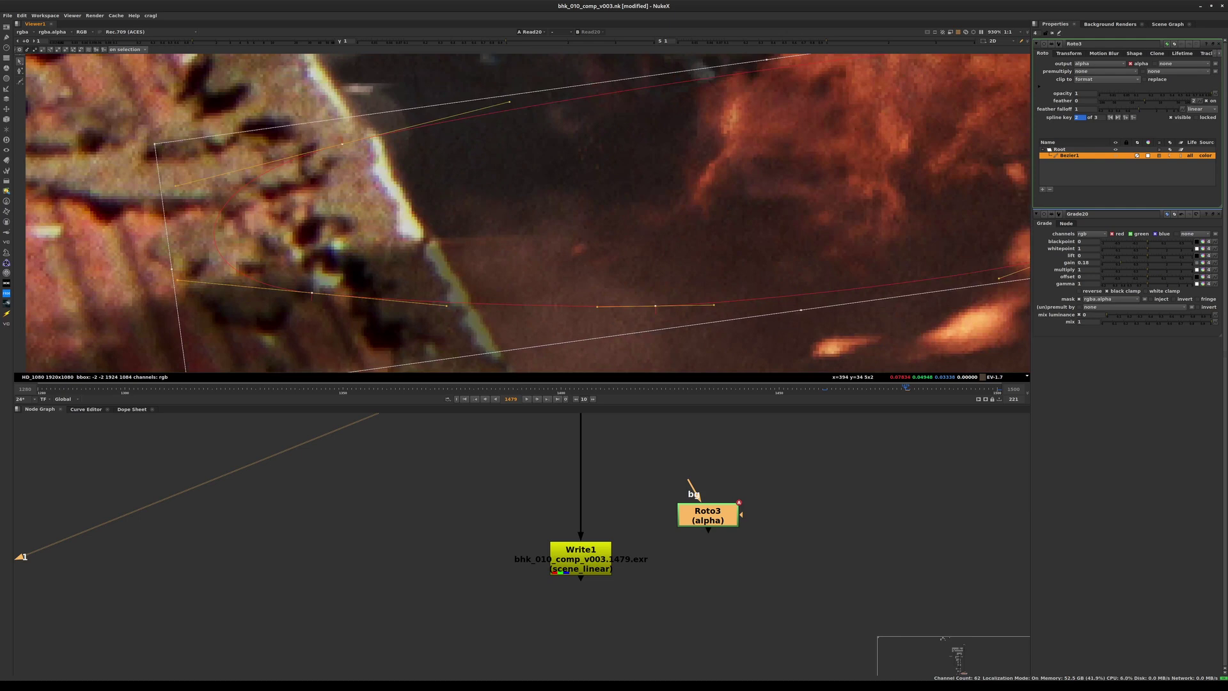
scroll(520, 241, down, 7)
drag(926, 249, 705, 126)
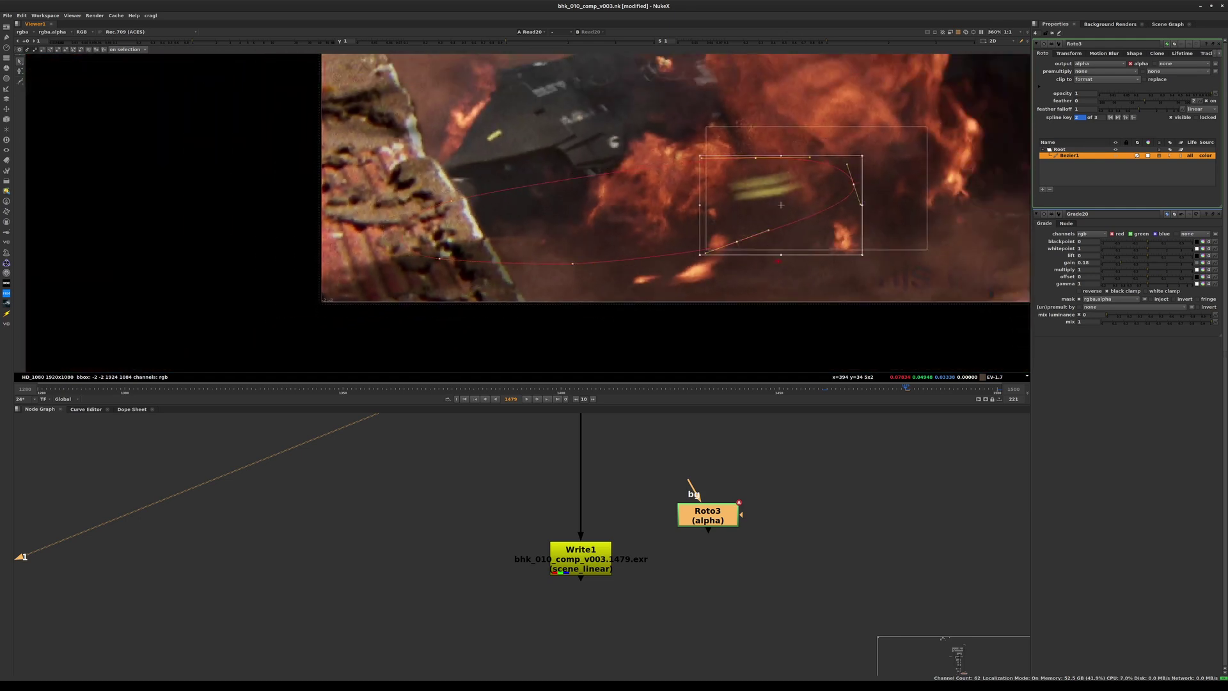
drag(781, 204, 680, 222)
drag(484, 280, 360, 183)
drag(451, 224, 468, 225)
drag(573, 264, 556, 263)
click(554, 281)
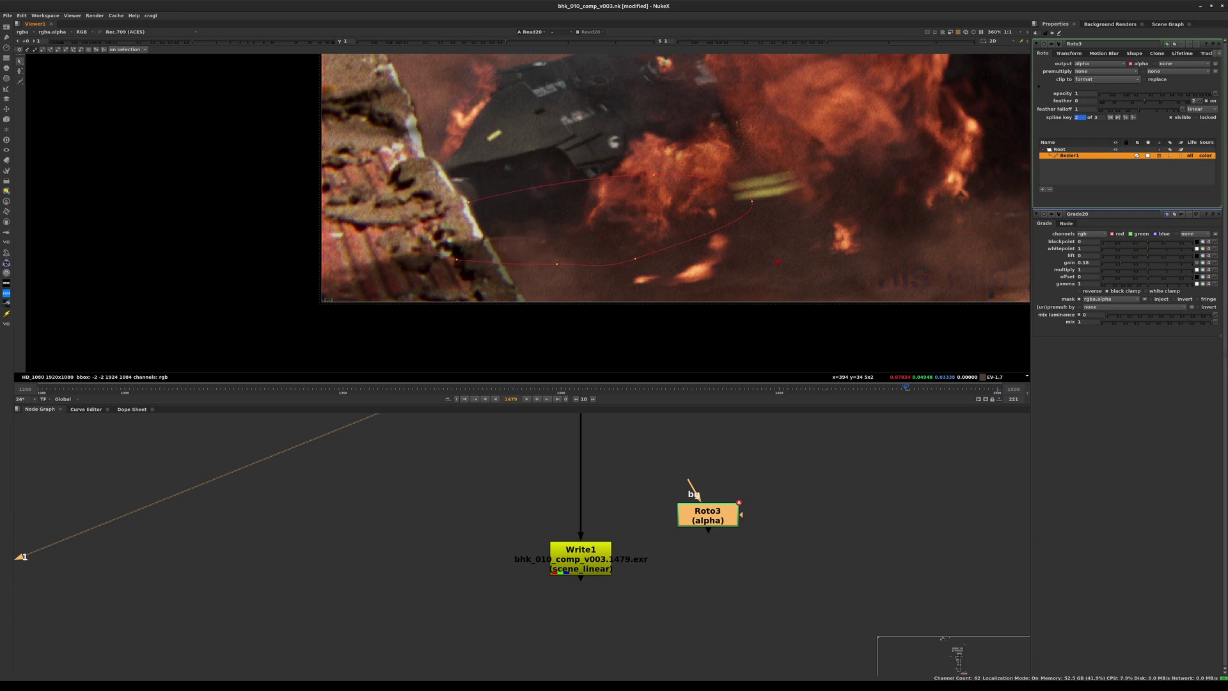
Step: Rotate and move the whole Bezier at frame 1469 to cover the area under the helicopter
key(shift+Left)
key(ctrl+a)
drag(806, 276, 813, 216)
drag(585, 220, 604, 239)
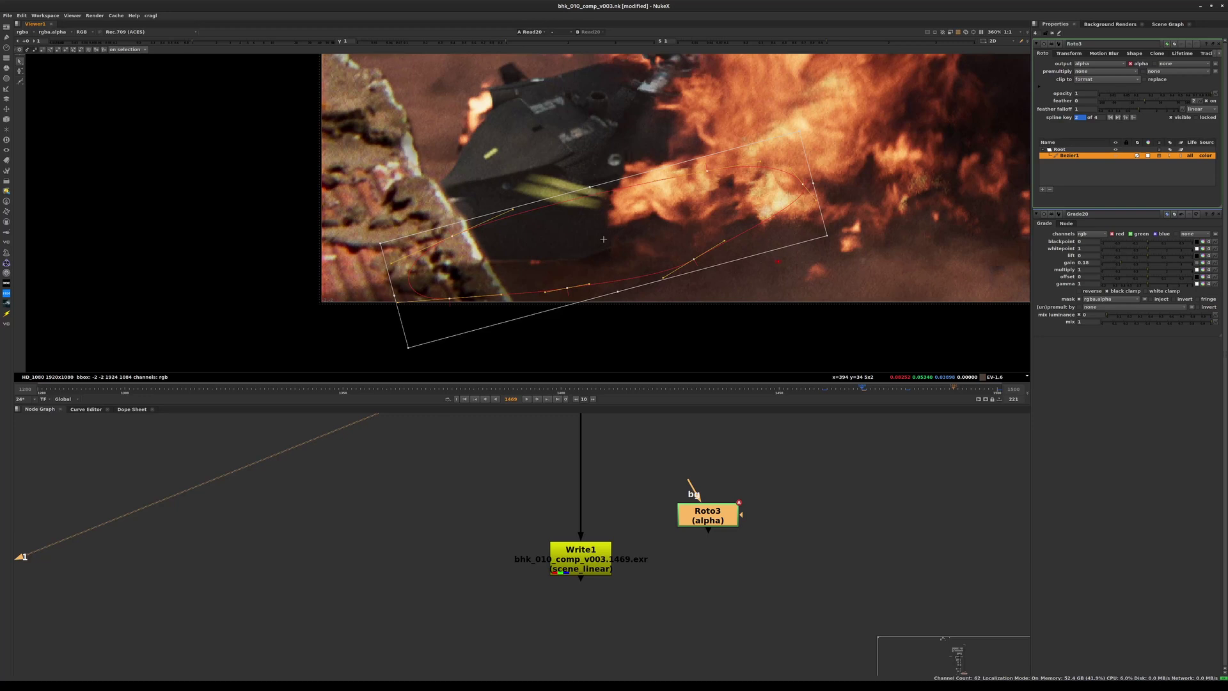
Step: Shift and tilt the Bezier at frame 1490 and reposition it at frame 1484 beneath the helicopter
click(952, 388)
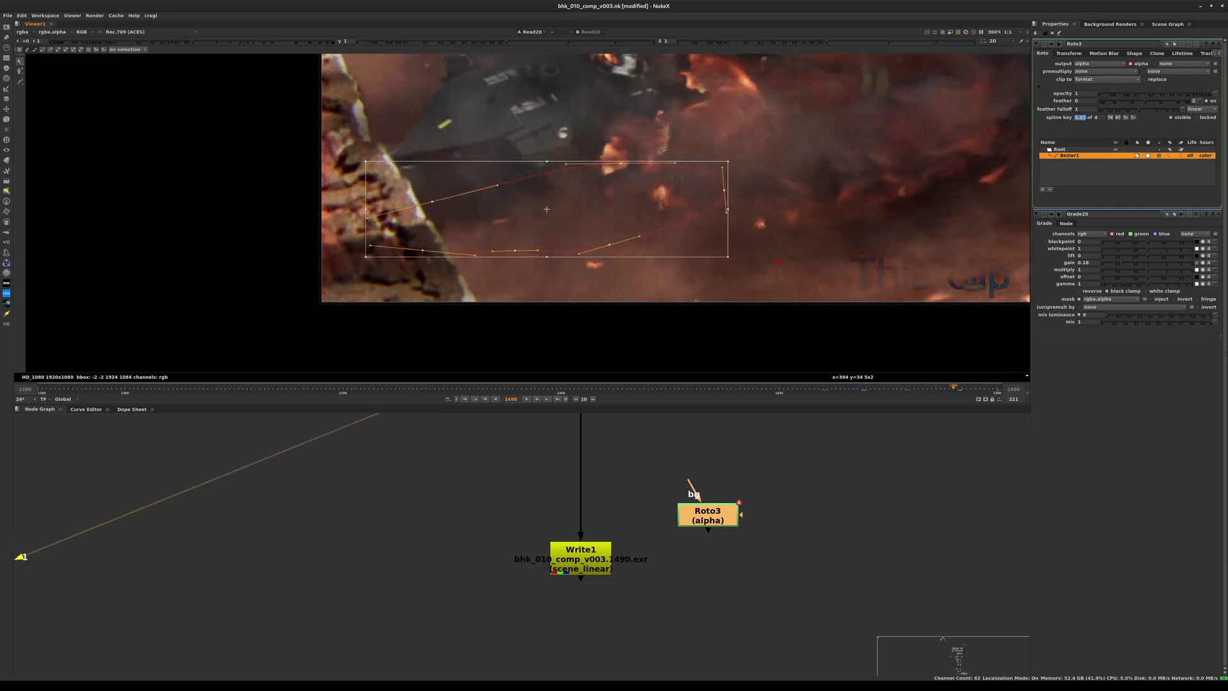
drag(541, 204, 541, 202)
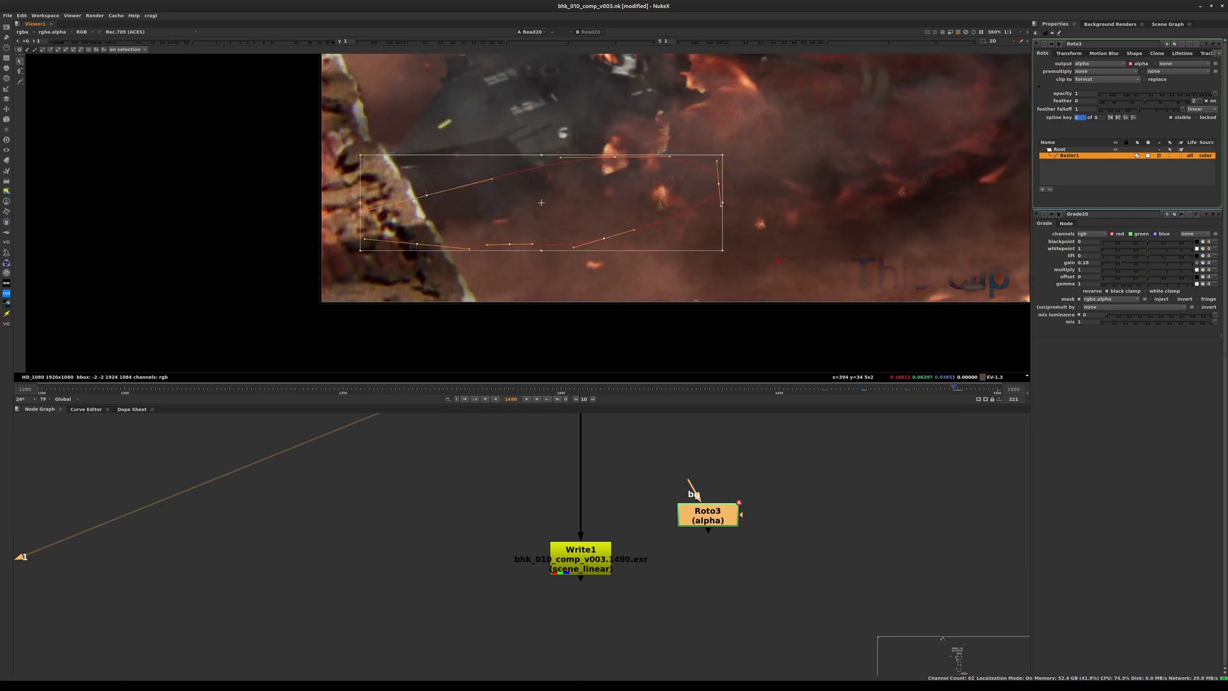
drag(722, 251, 721, 258)
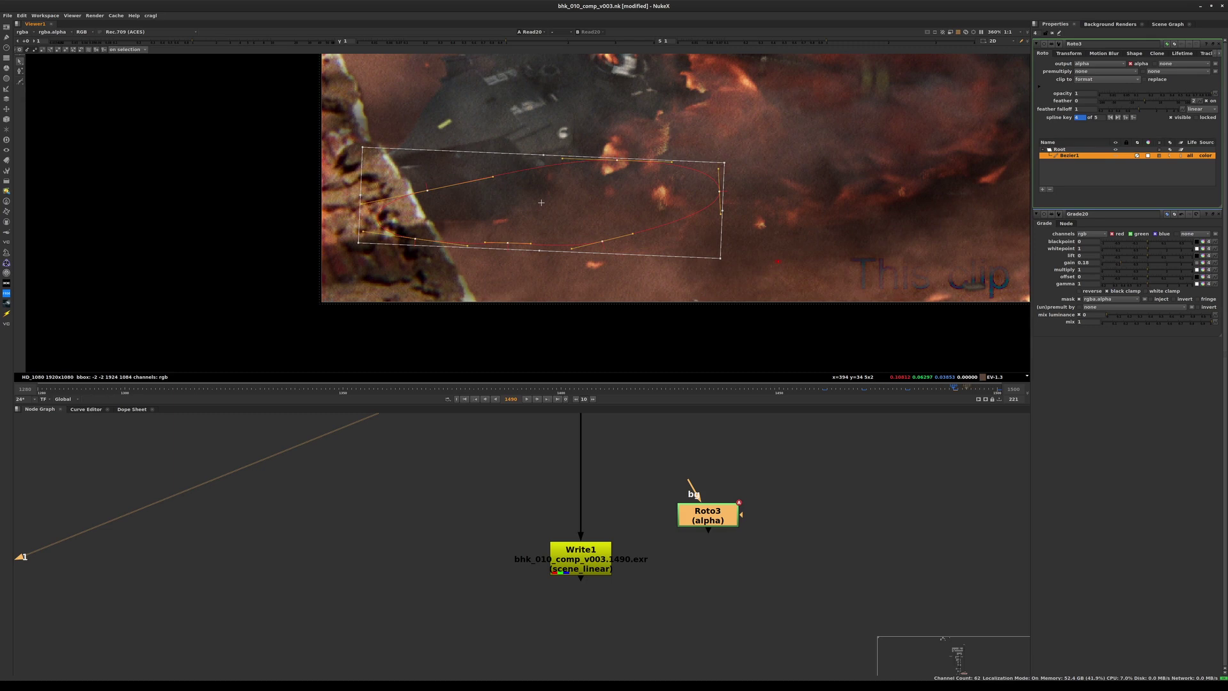
click(928, 388)
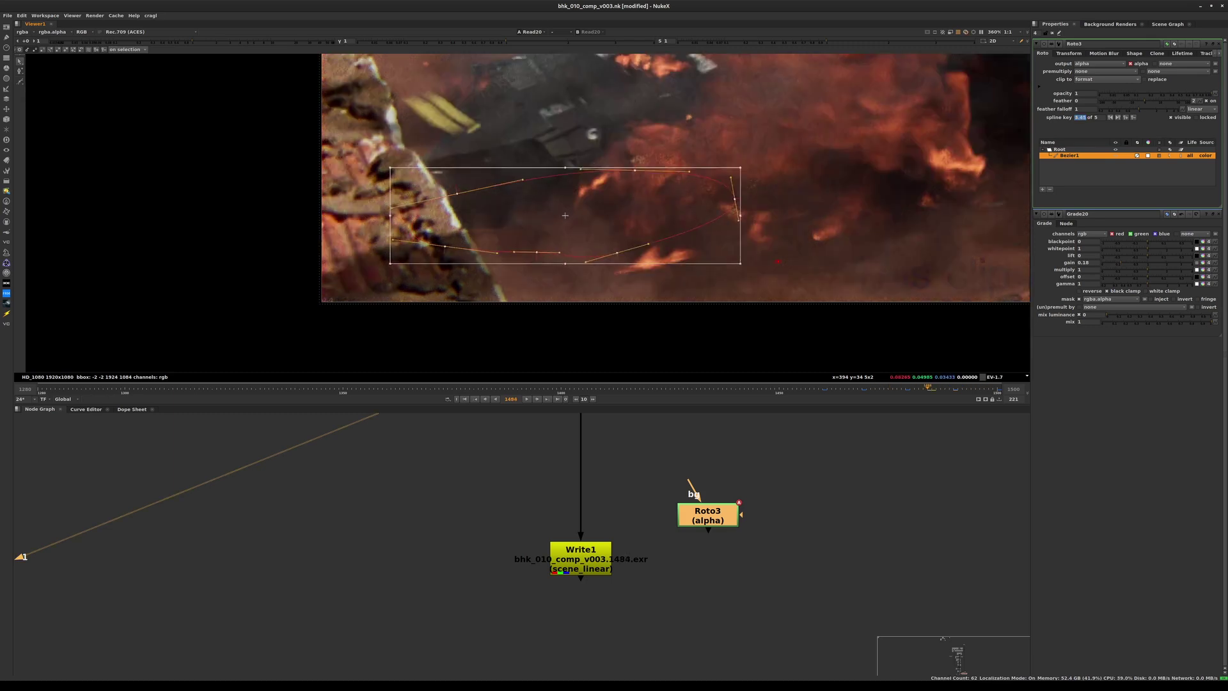
drag(564, 215, 558, 218)
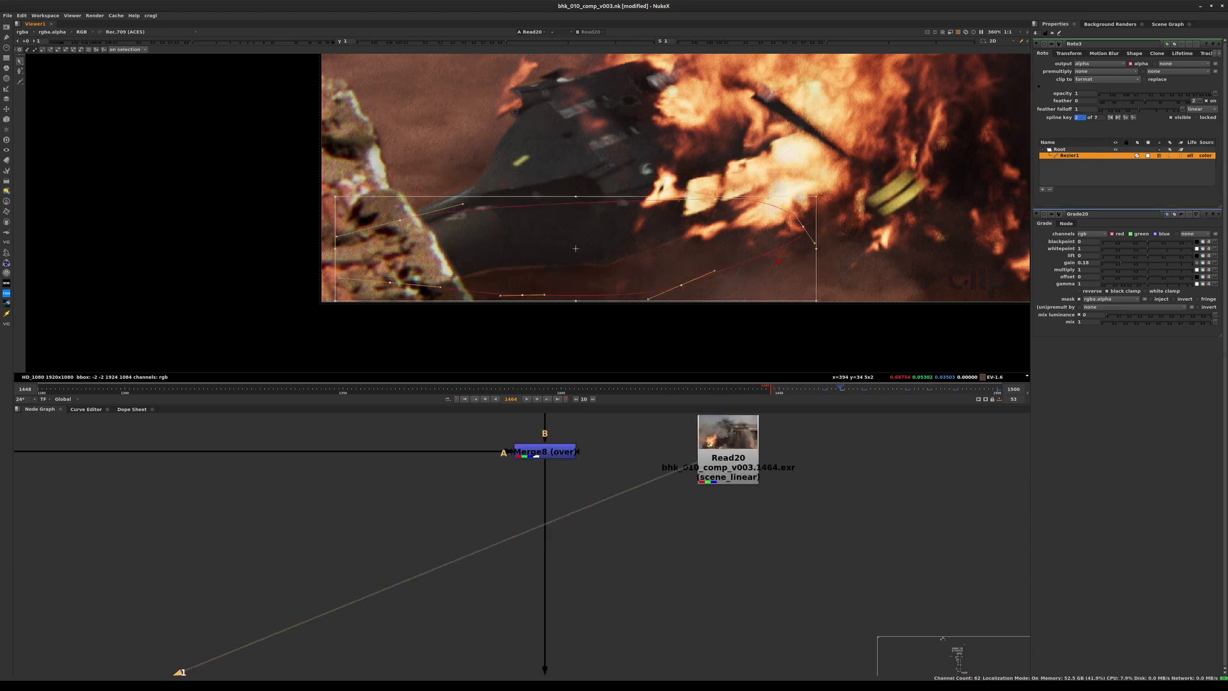
Step: Rotate and shift the Bezier at frame 1464 under the helicopter and check it at frames 1459 and 1460
drag(817, 302, 821, 272)
drag(576, 248, 578, 254)
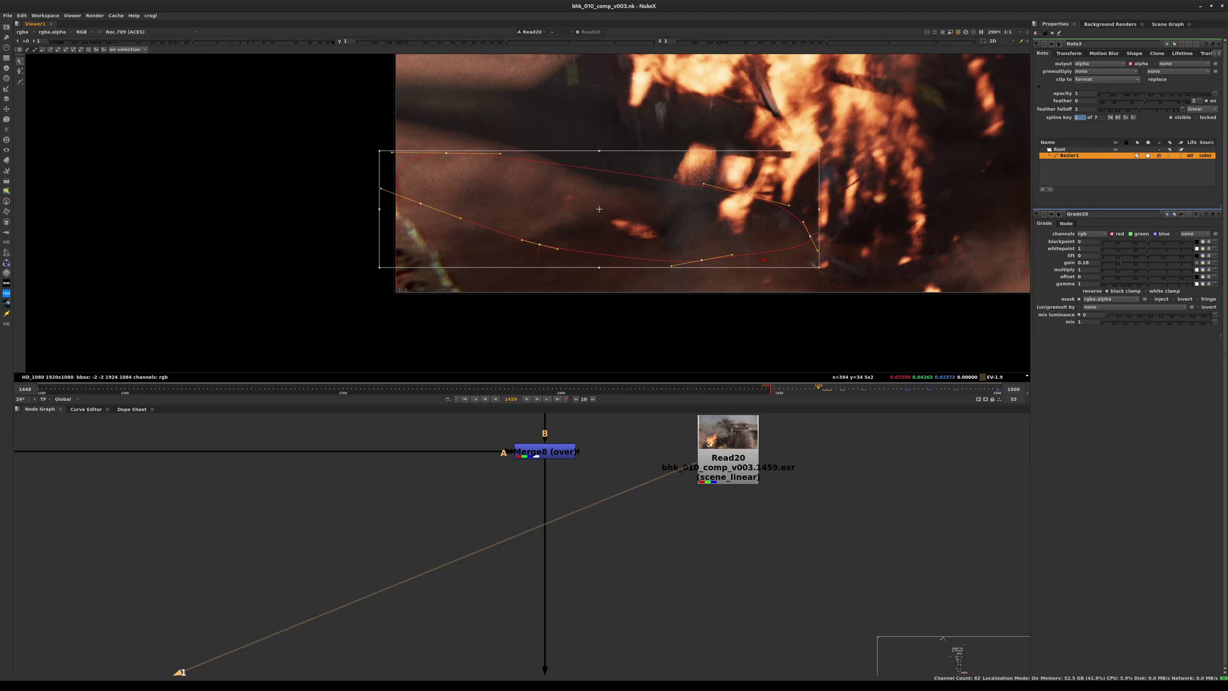
drag(728, 459, 725, 459)
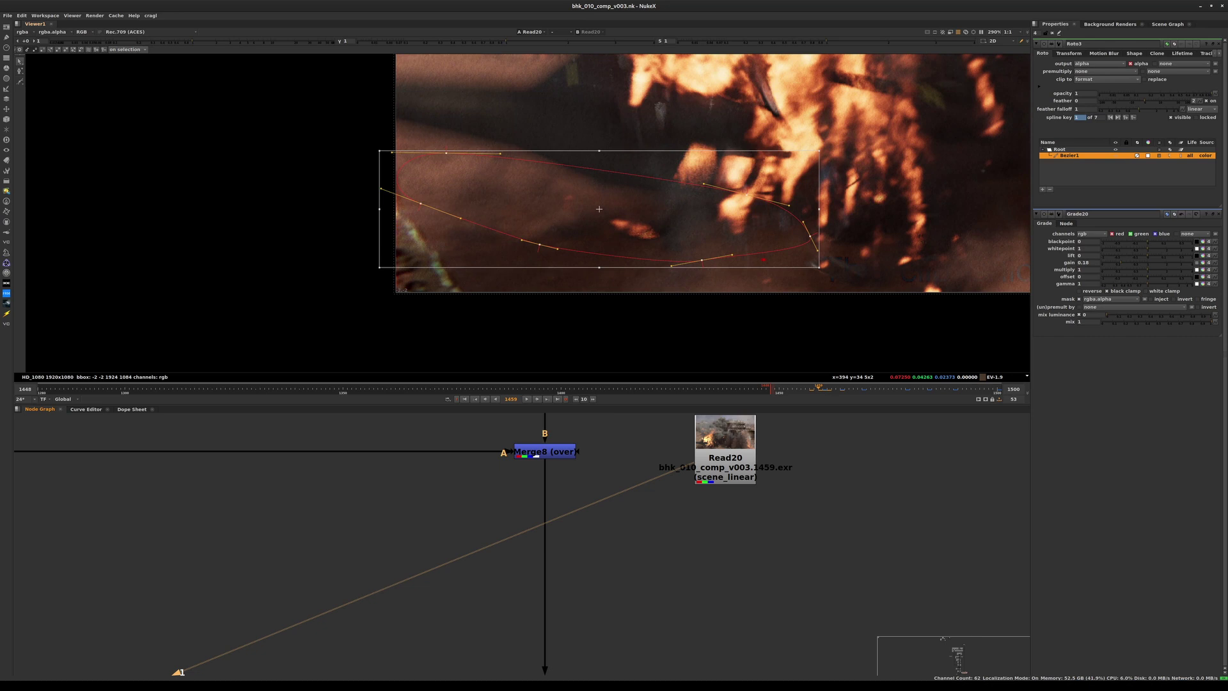
key(Right)
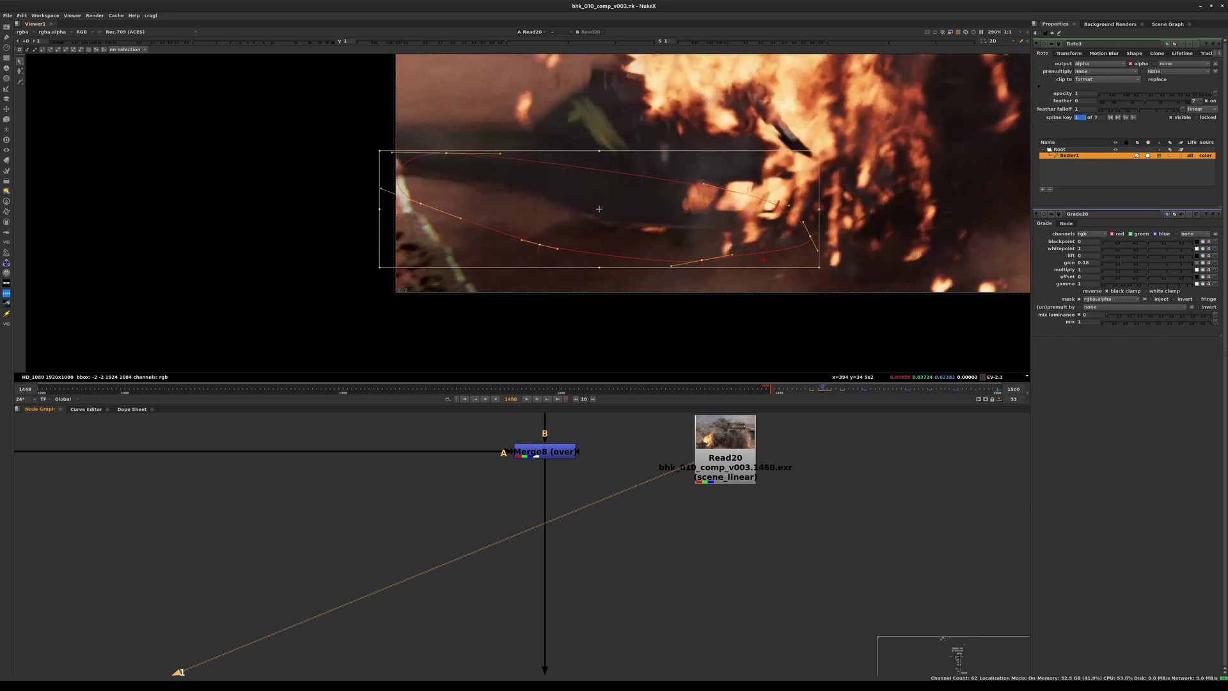
Step: Try to move the whole Bezier out of the picture at frame 1459, and undo the move
key(f)
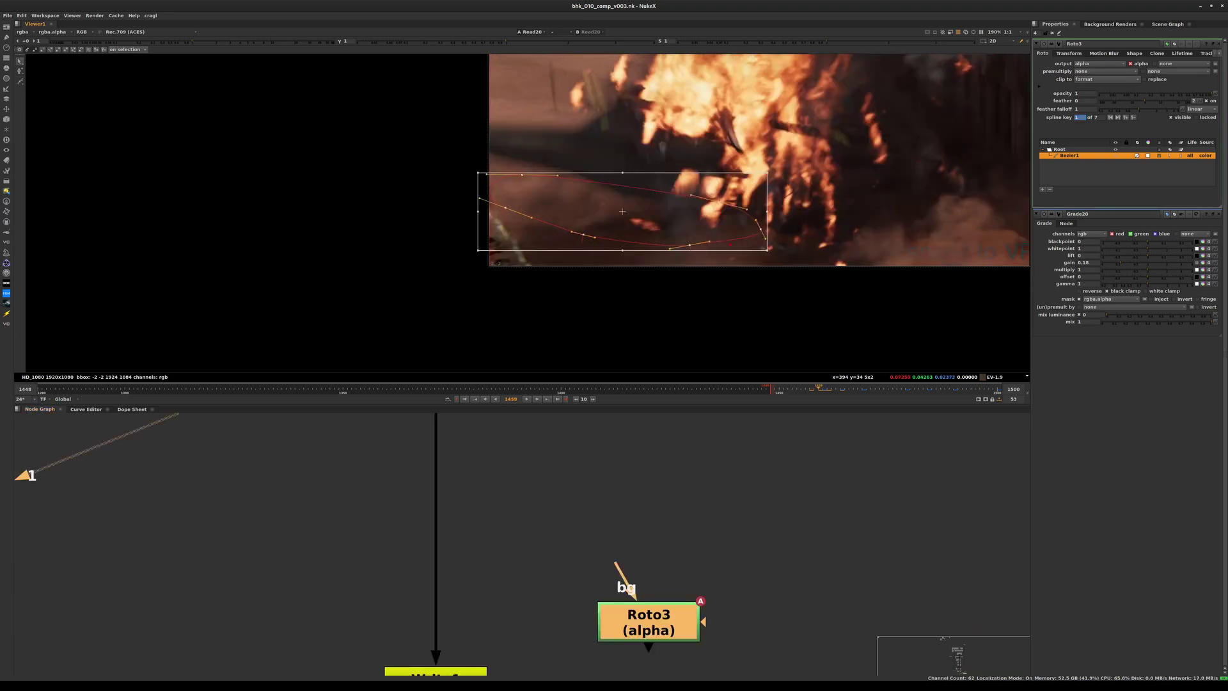
drag(622, 211, 556, 327)
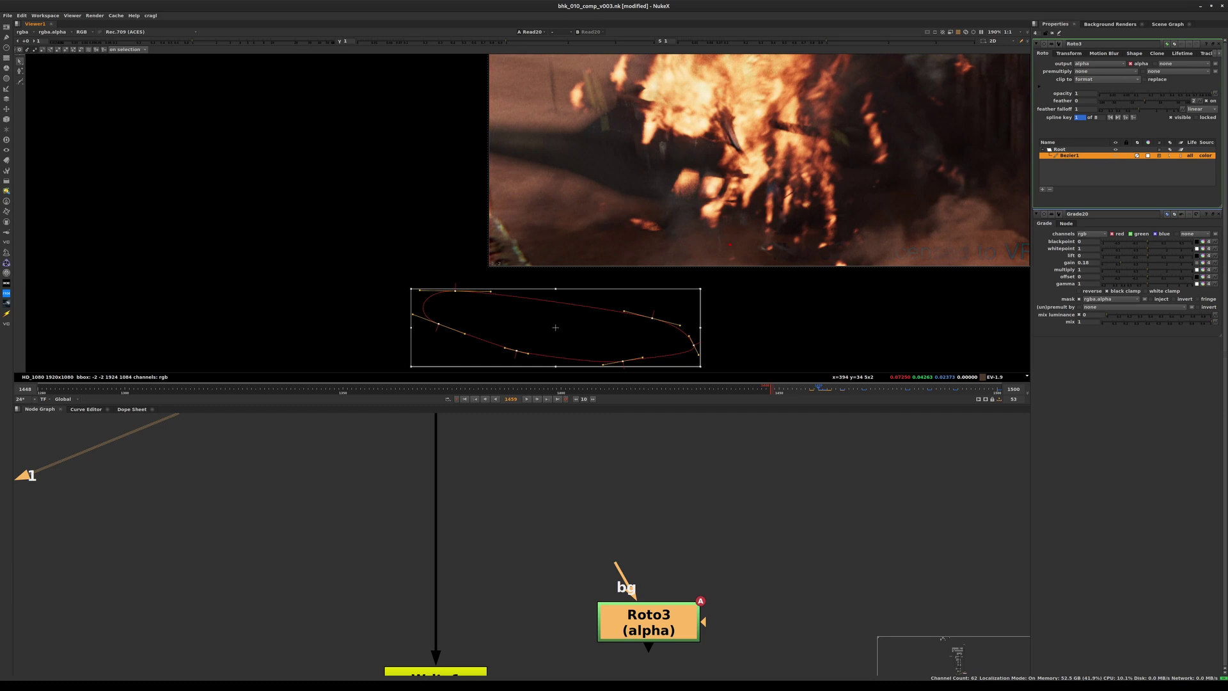
key(ctrl+z)
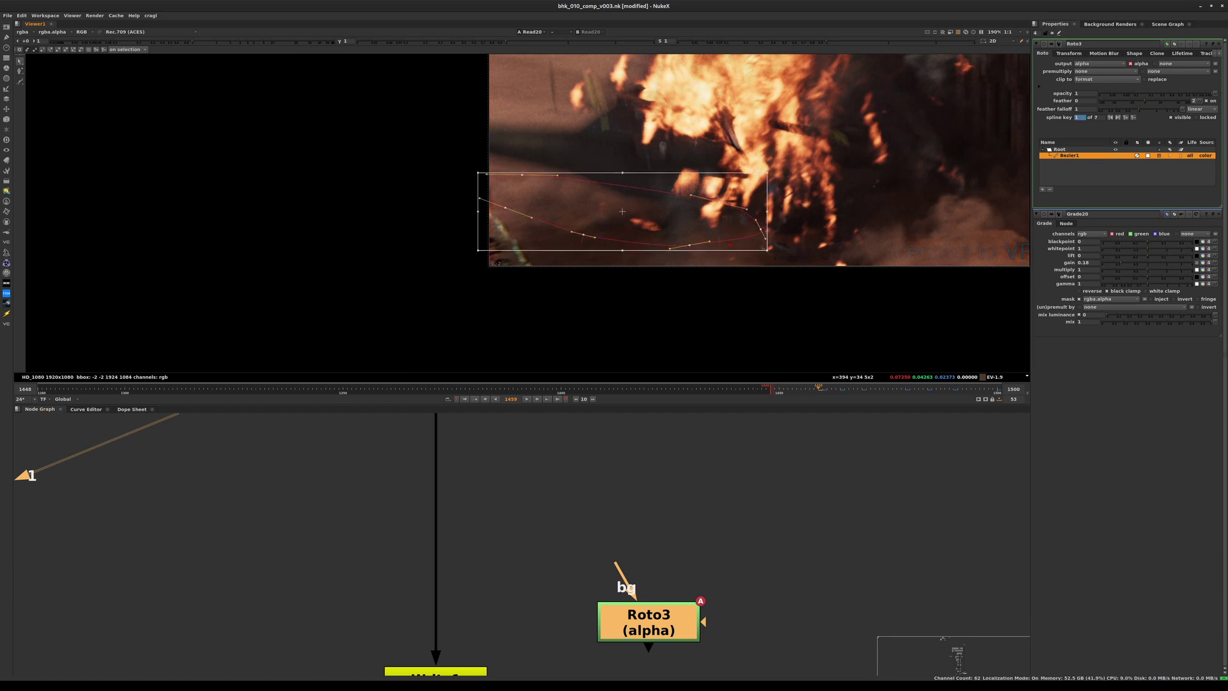
Step: Key the Roto3 node's Disable setting so the node is disabled at frame 1459 and enabled at 1460, and save the script
drag(648, 621, 647, 619)
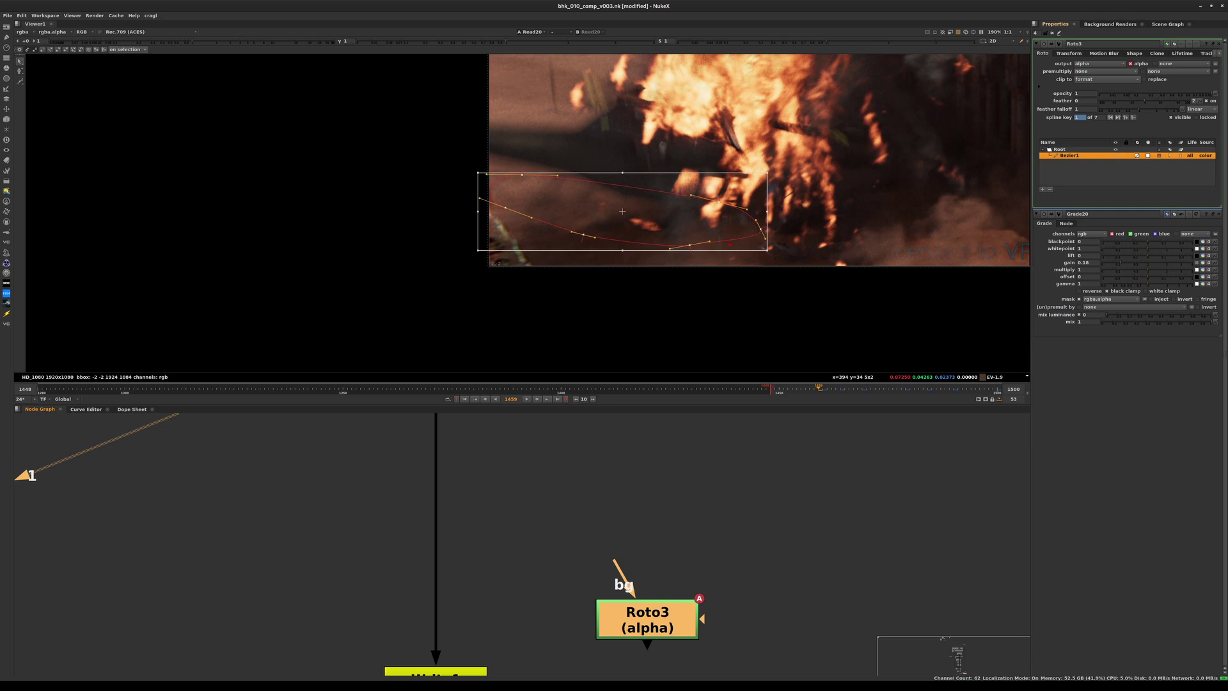
drag(1031, 306, 950, 307)
click(1155, 54)
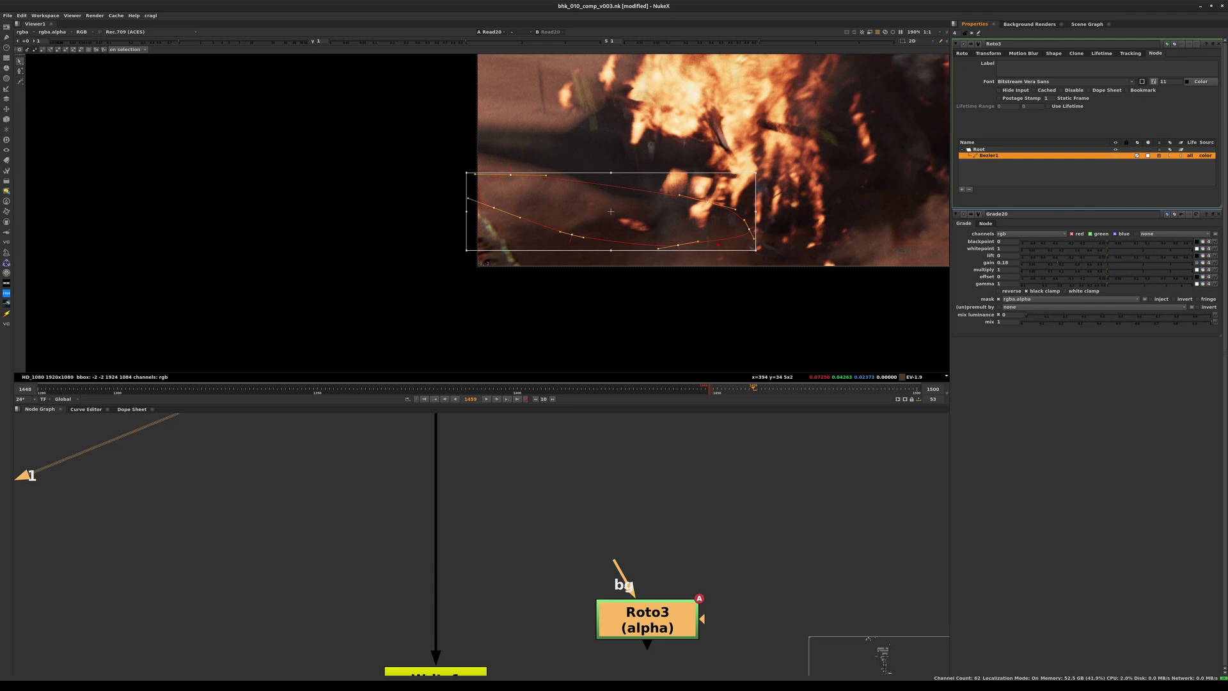
right_click(1077, 92)
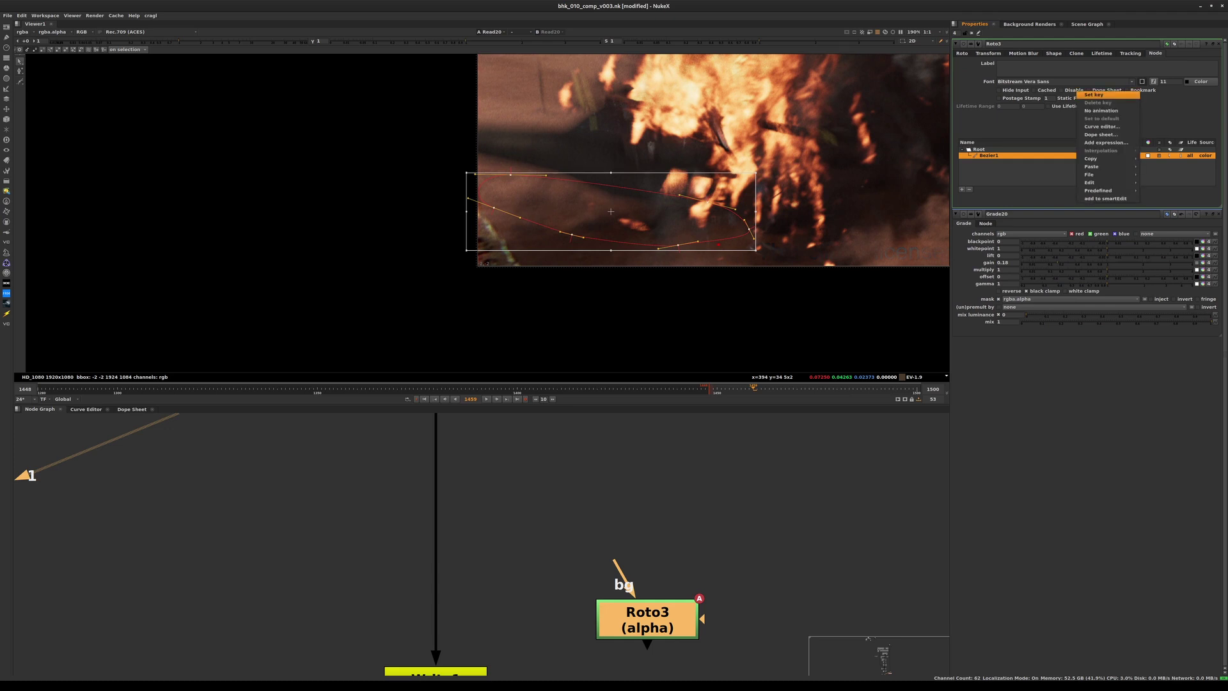
click(1093, 95)
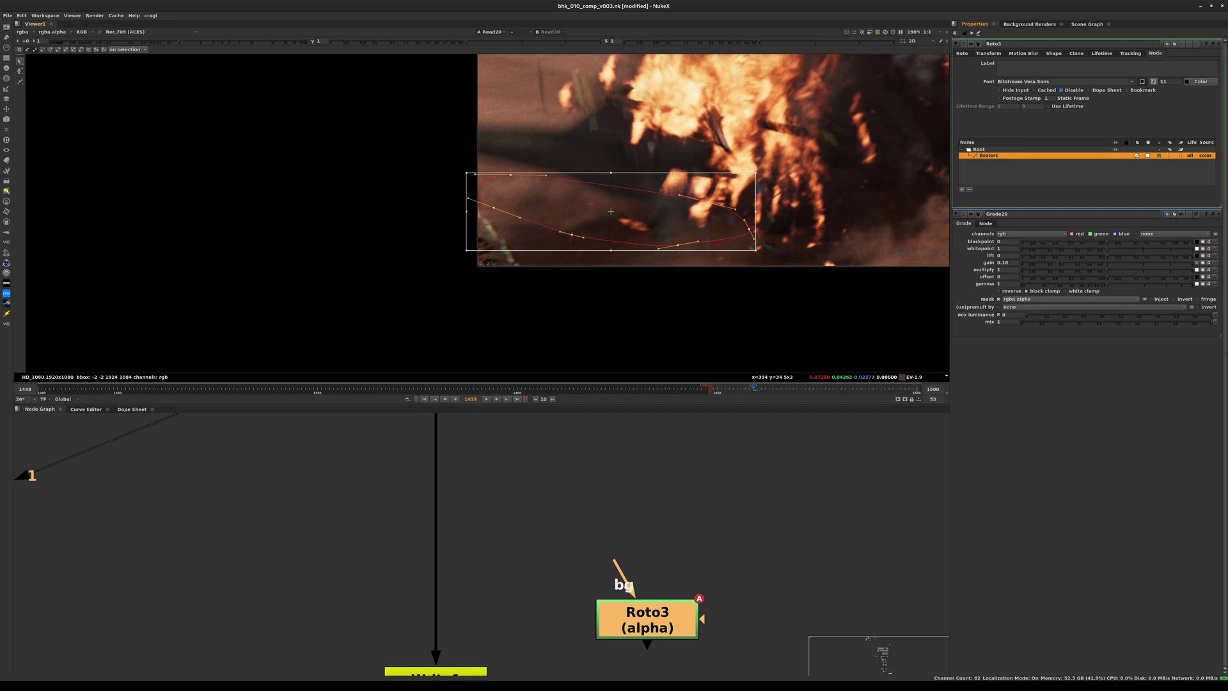
key(Right)
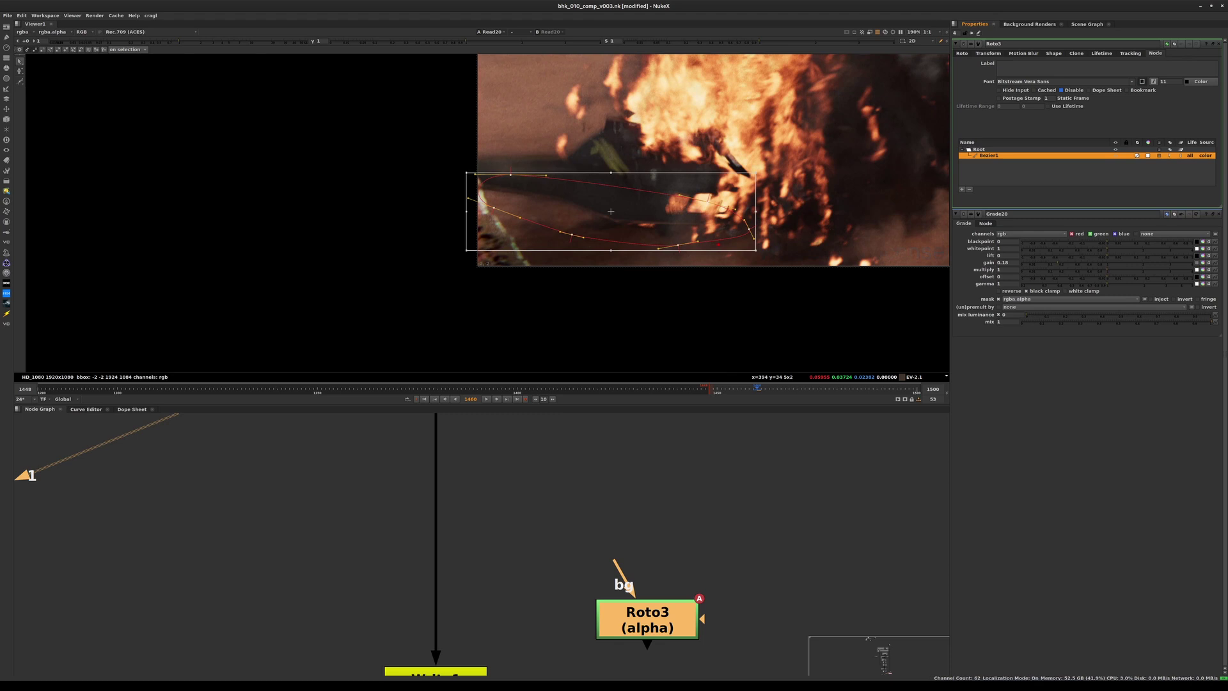
key(Left)
key(d)
key(ctrl+s)
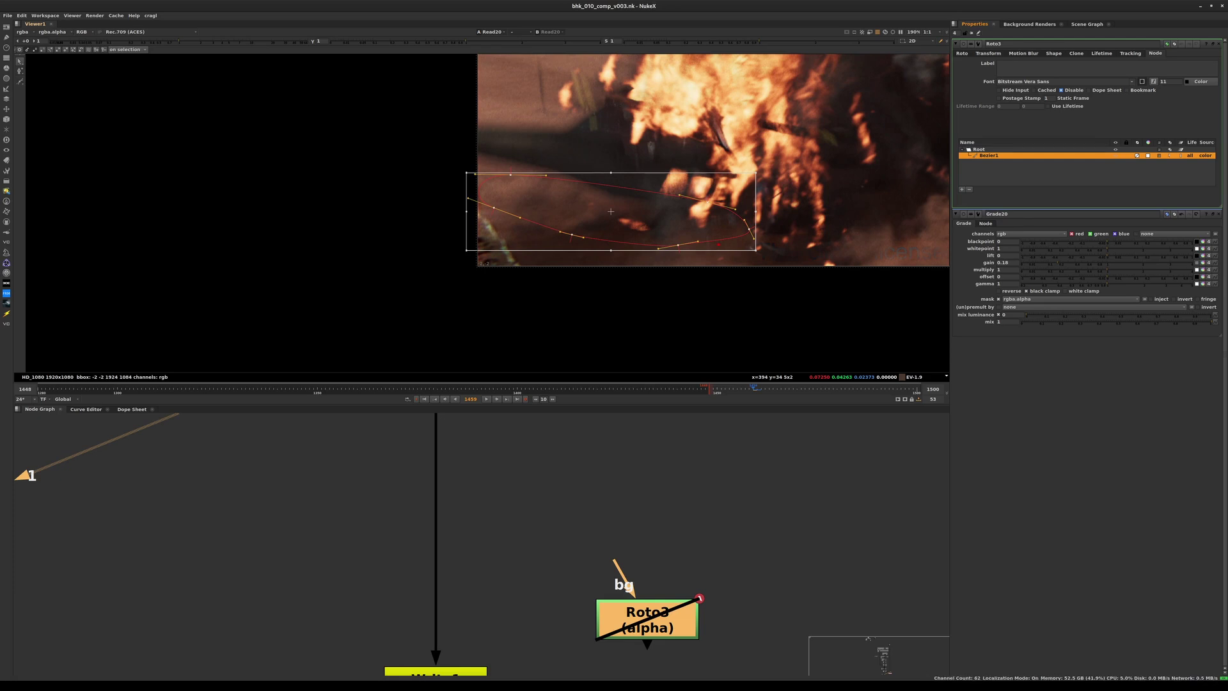
Step: Step through frames 1454 to 1460 to check where the roto node switches between disabled and enabled
key(Left)
key(Left)
key(Left)
key(Left)
key(Left)
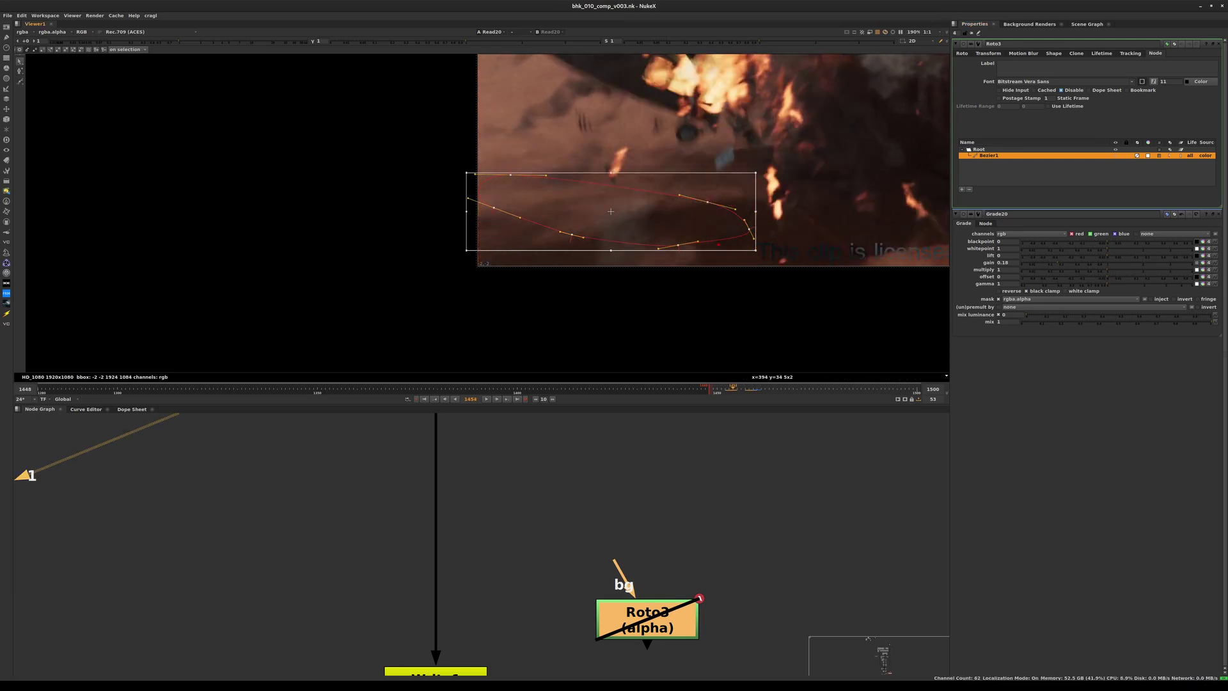
key(Right)
key(Right)
key(Right)
key(Right)
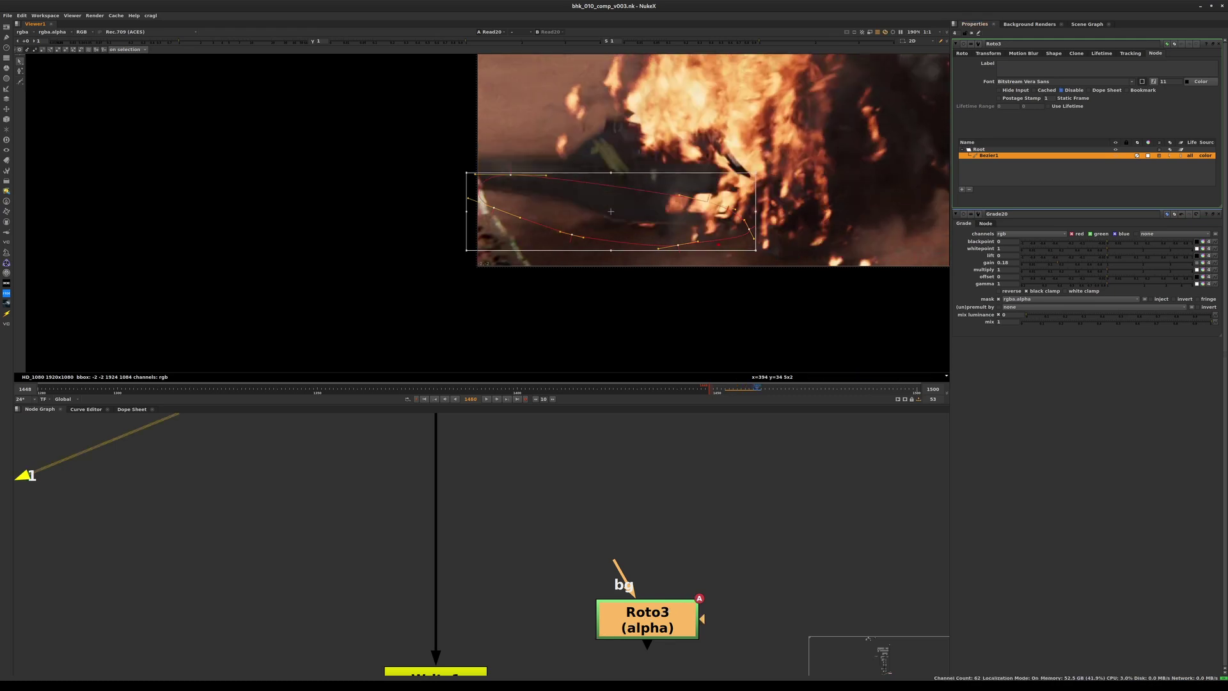
key(Right)
Step: Rename the Roto3 node bottomOfHelicopter and save the script
middle_drag(544, 563, 568, 505)
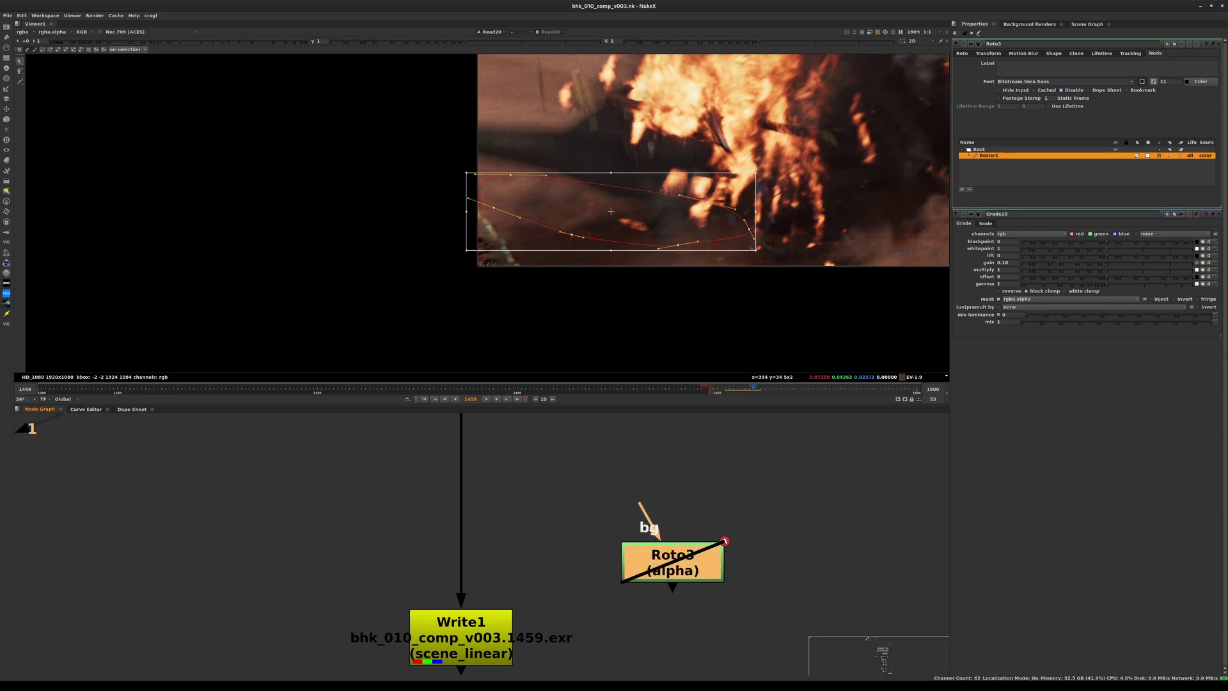
text(bottom)
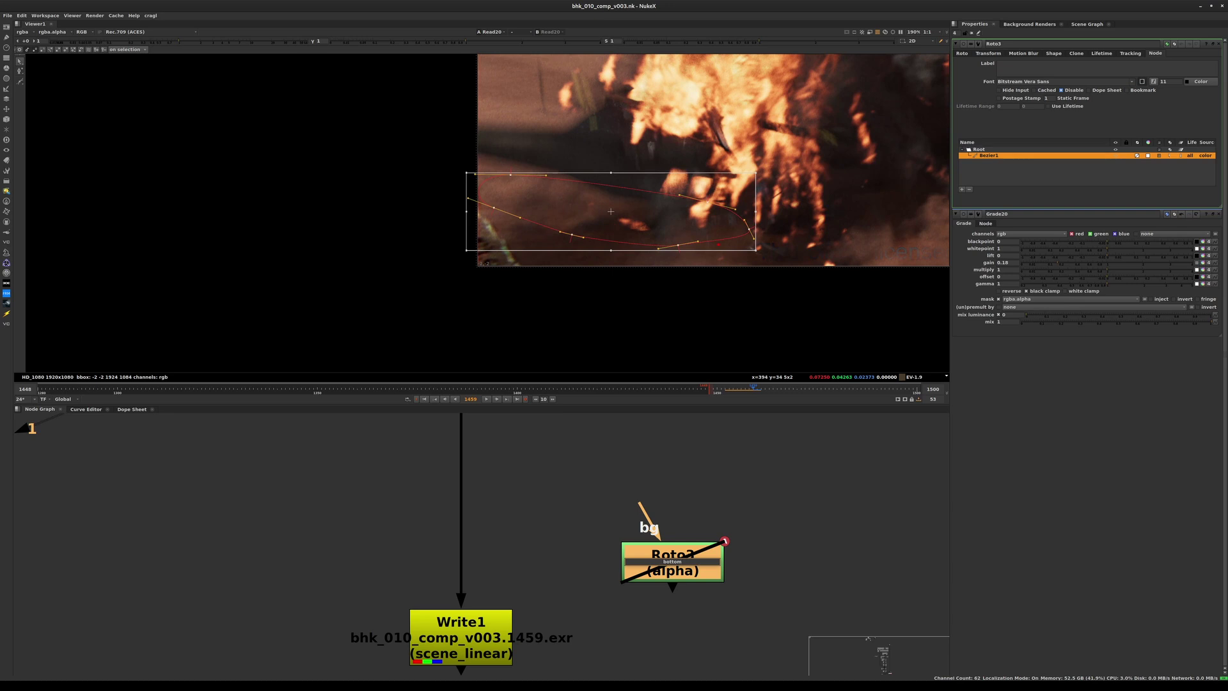
text(OfHelicopter)
key(Return)
drag(672, 561, 667, 549)
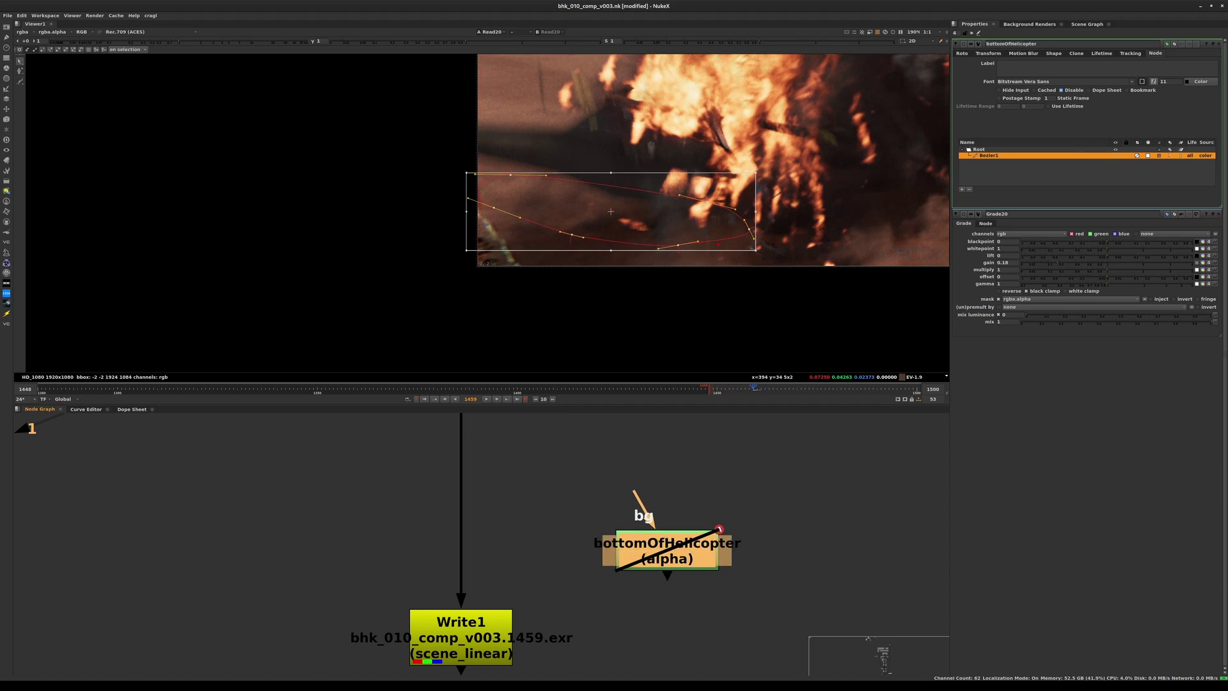
key(d)
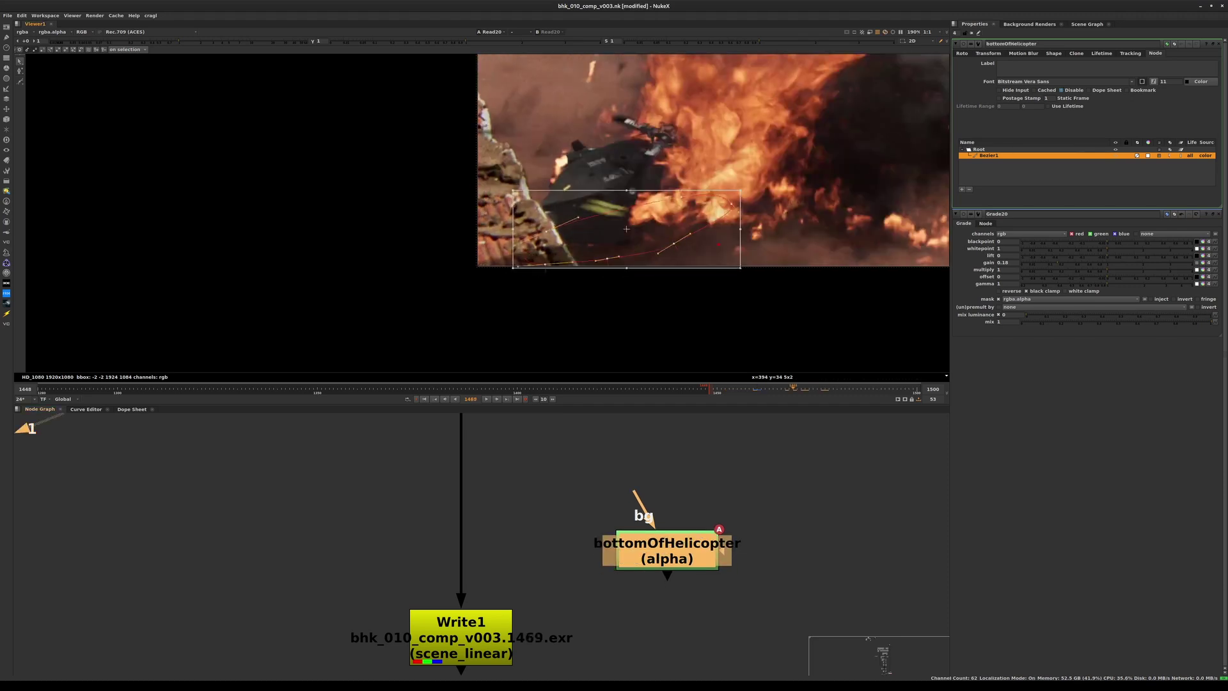
key(ctrl+s)
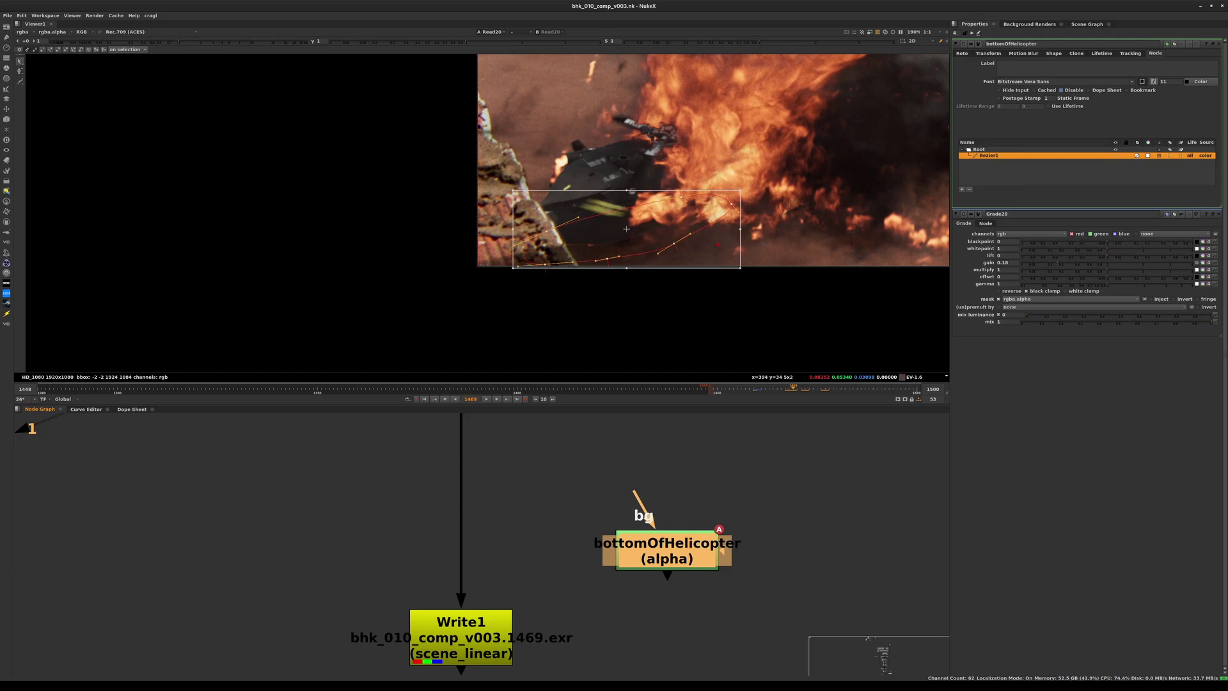
Step: Move the bottomOfHelicopter node up the node graph to below the distortion group beside the helicopter and rpg groups
key(space)
scroll(759, 486, down, 7)
drag(736, 490, 710, 274)
middle_drag(711, 274, 752, 435)
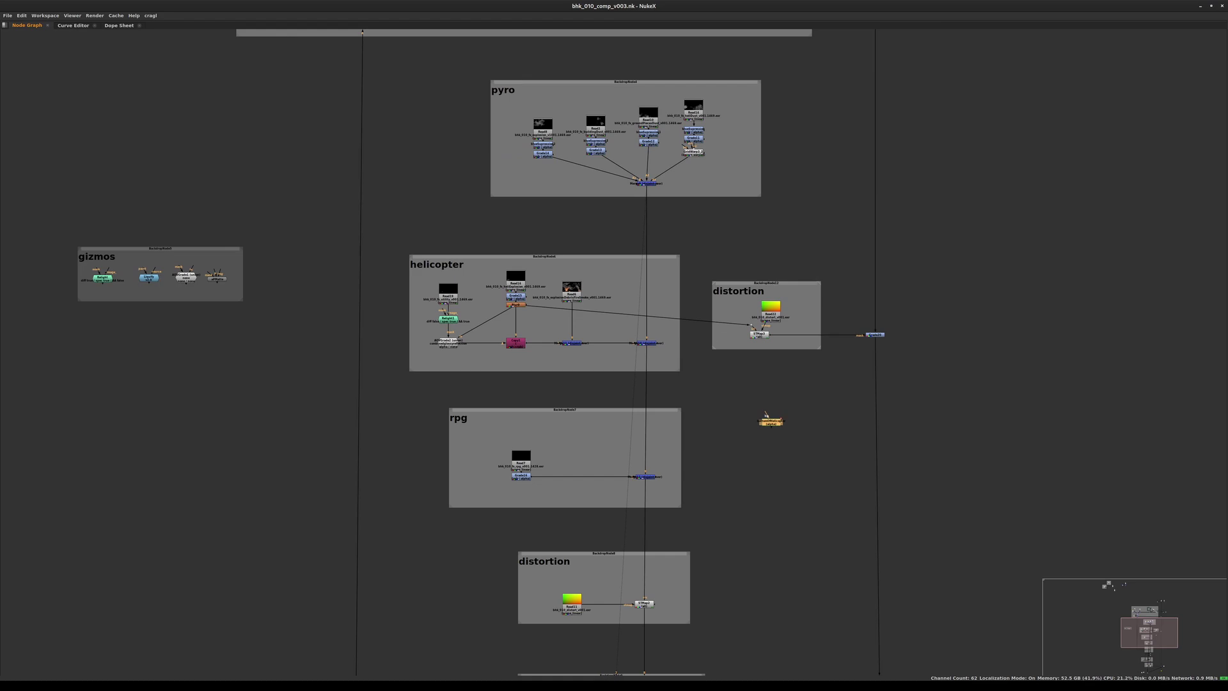
scroll(761, 445, up, 3)
click(765, 455)
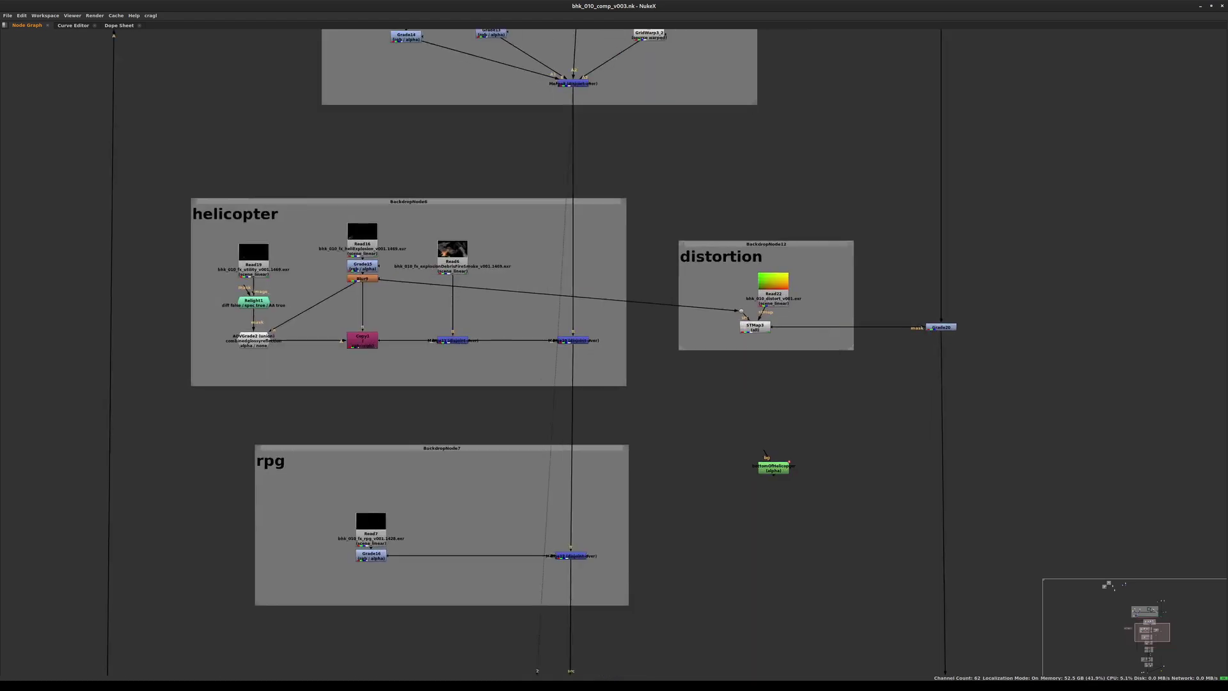
Step: View the output of the masked plate Grade and the alpha of the bottomOfHelicopter roto
click(940, 328)
key(1)
key(space)
middle_drag(799, 473, 554, 560)
drag(528, 554, 541, 533)
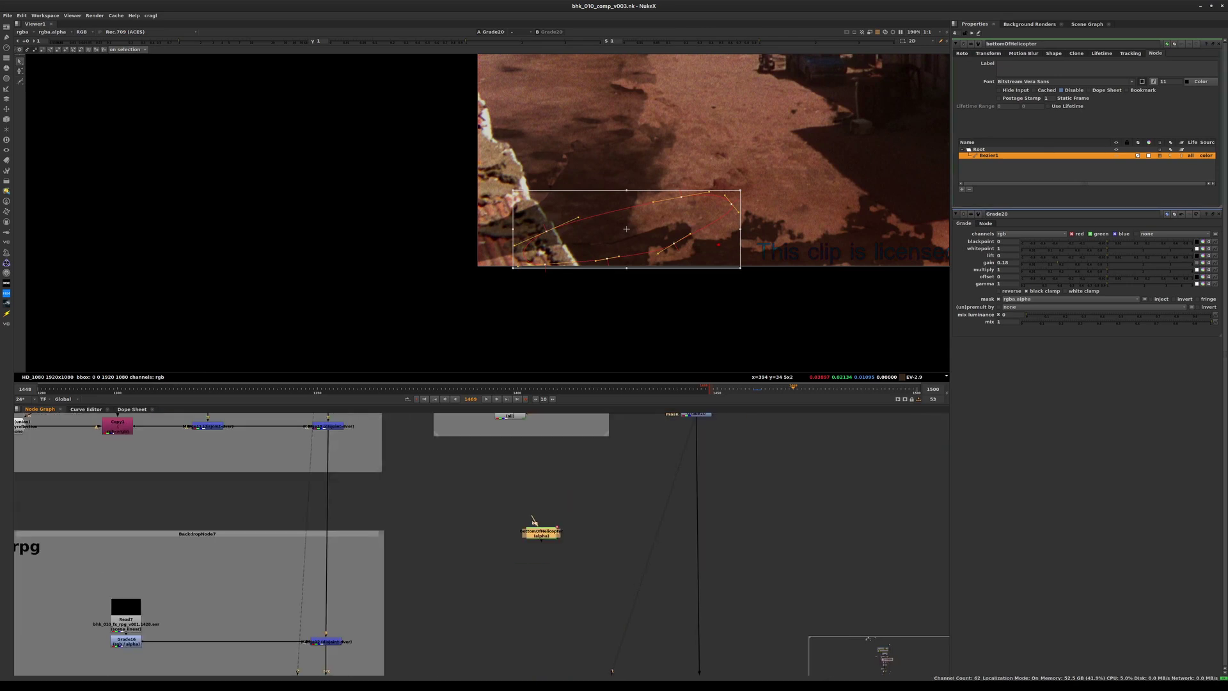
key(1)
key(a)
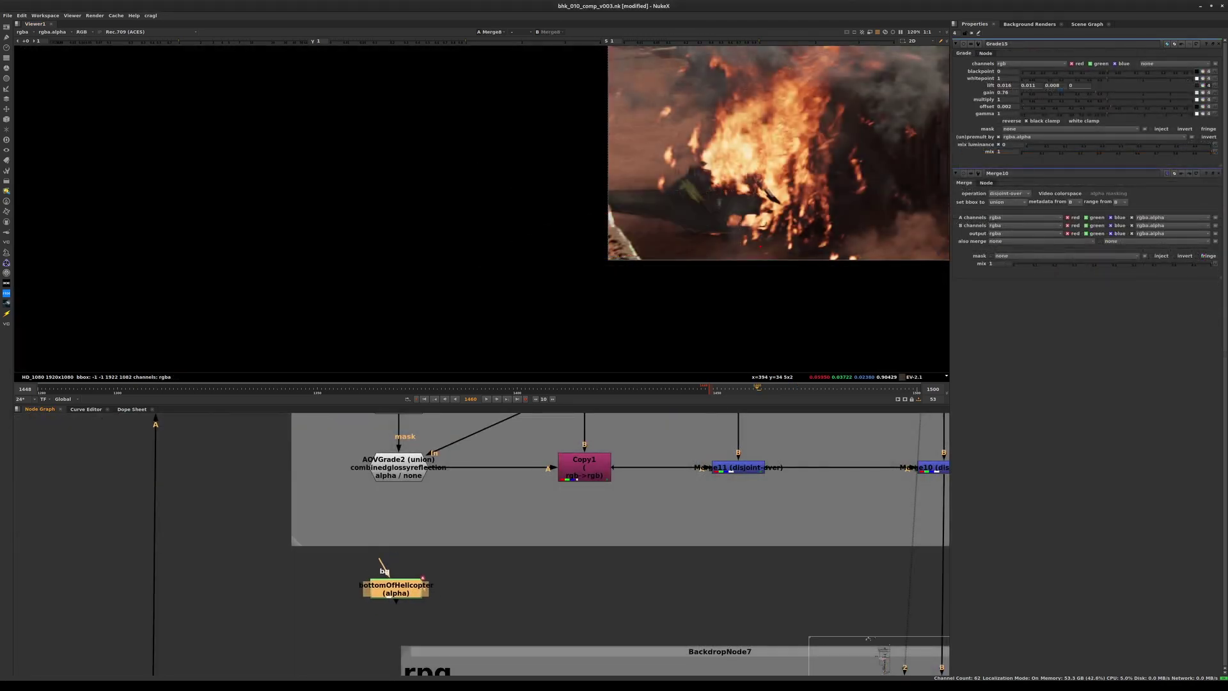
Step: Position the bottomOfHelicopter node beneath the helicopter group and add a Blur of size 30.2 after it
drag(423, 583, 420, 584)
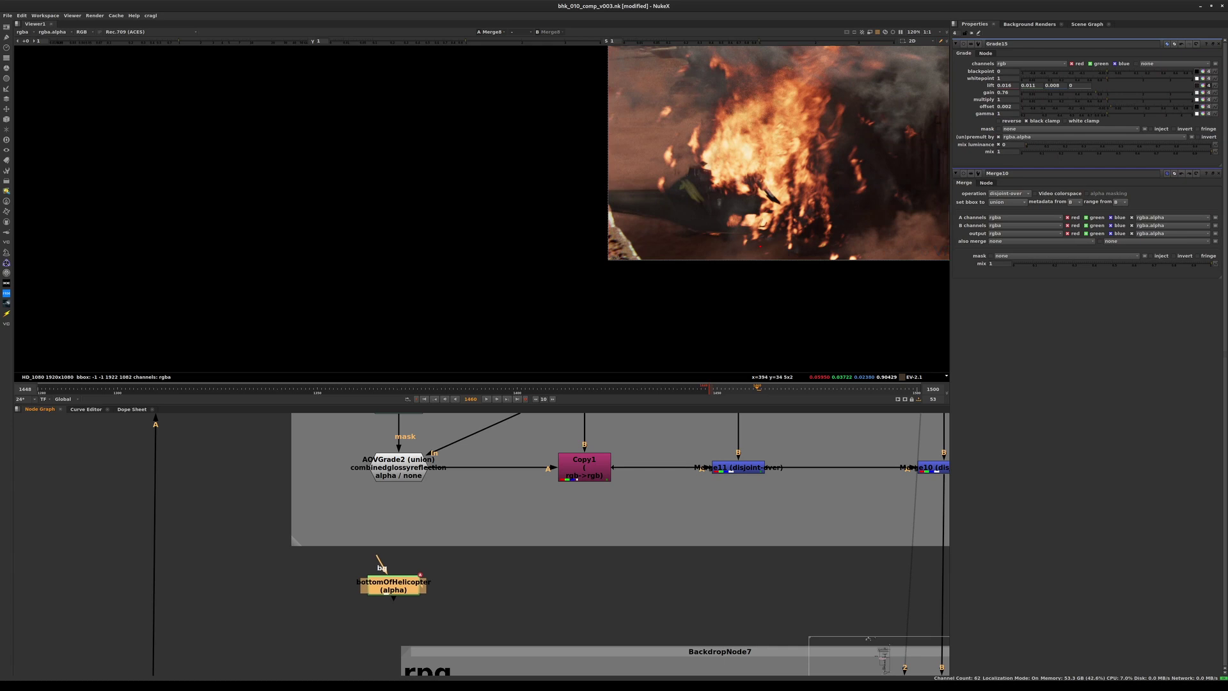
double_click(393, 586)
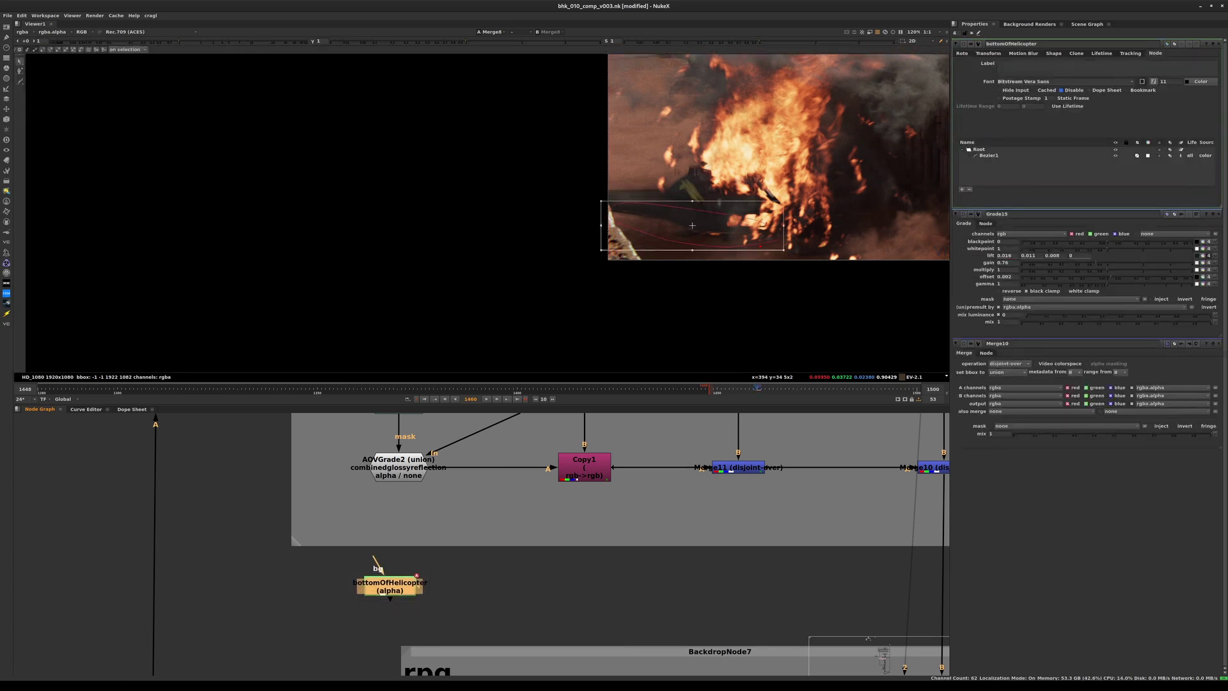
key(b)
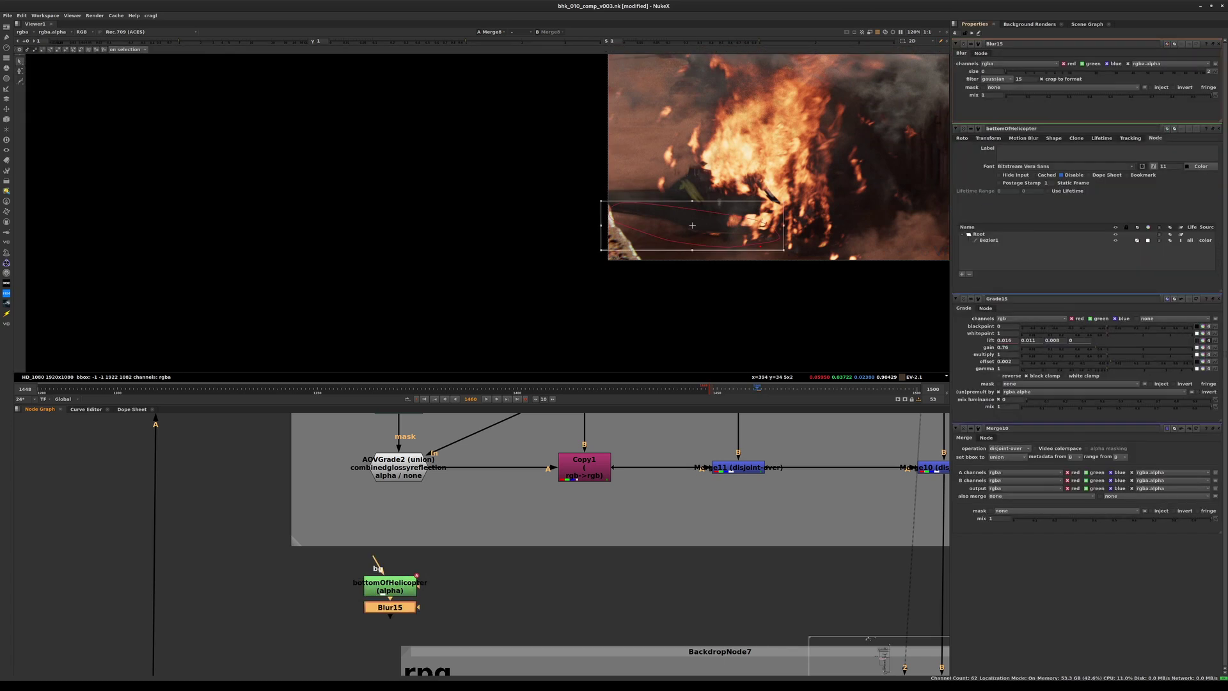
click(1060, 72)
drag(1083, 72, 1114, 71)
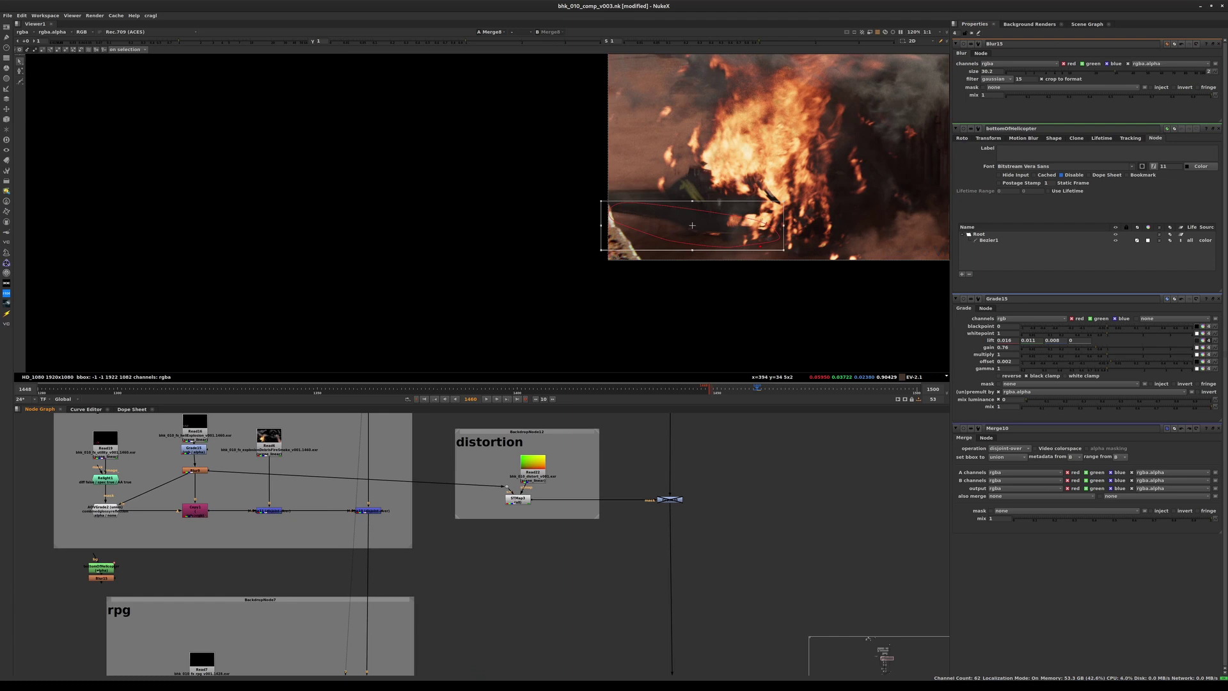
Step: Compare the alpha of Merge10 and Merge11 around the underside of the helicopter inside the Bezier
key(1)
key(a)
key(a)
key(a)
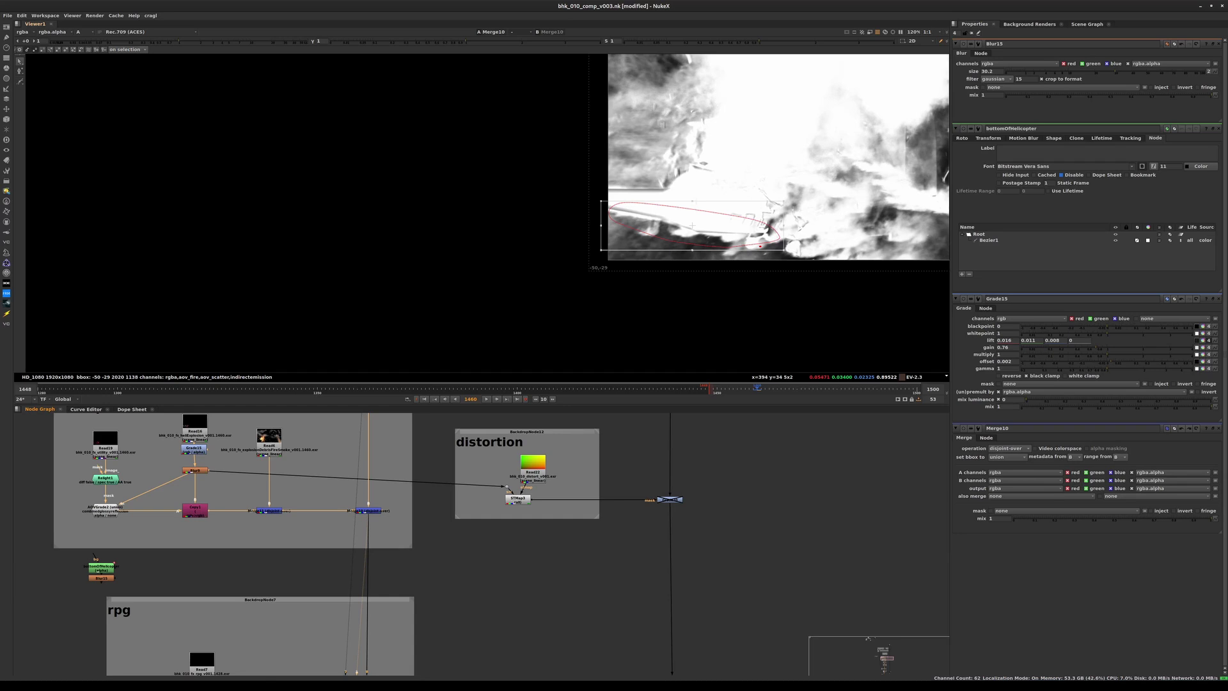
scroll(653, 215, up, 5)
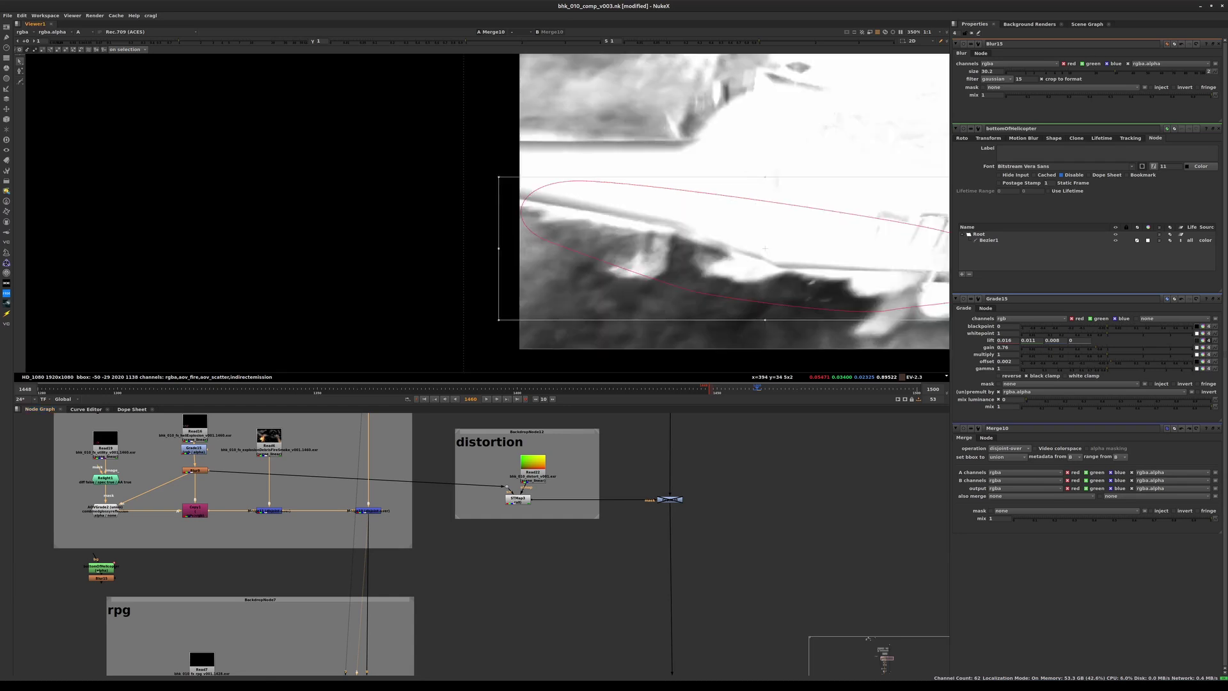
key(1)
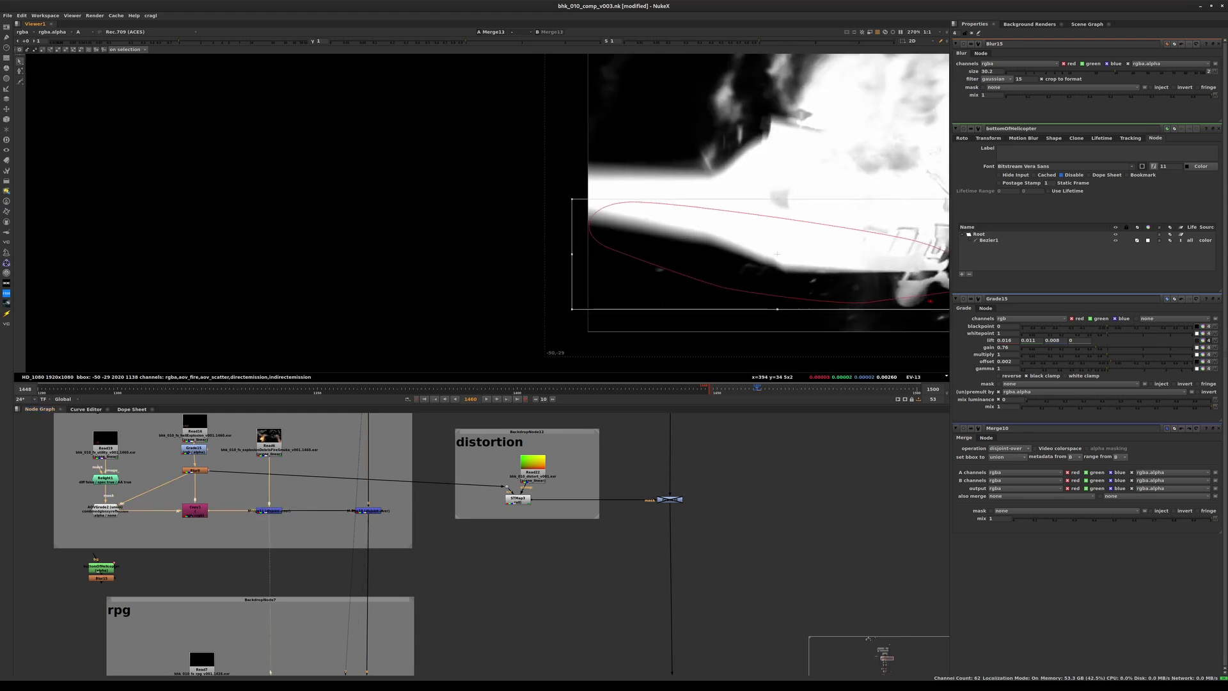
scroll(479, 307, down, 2)
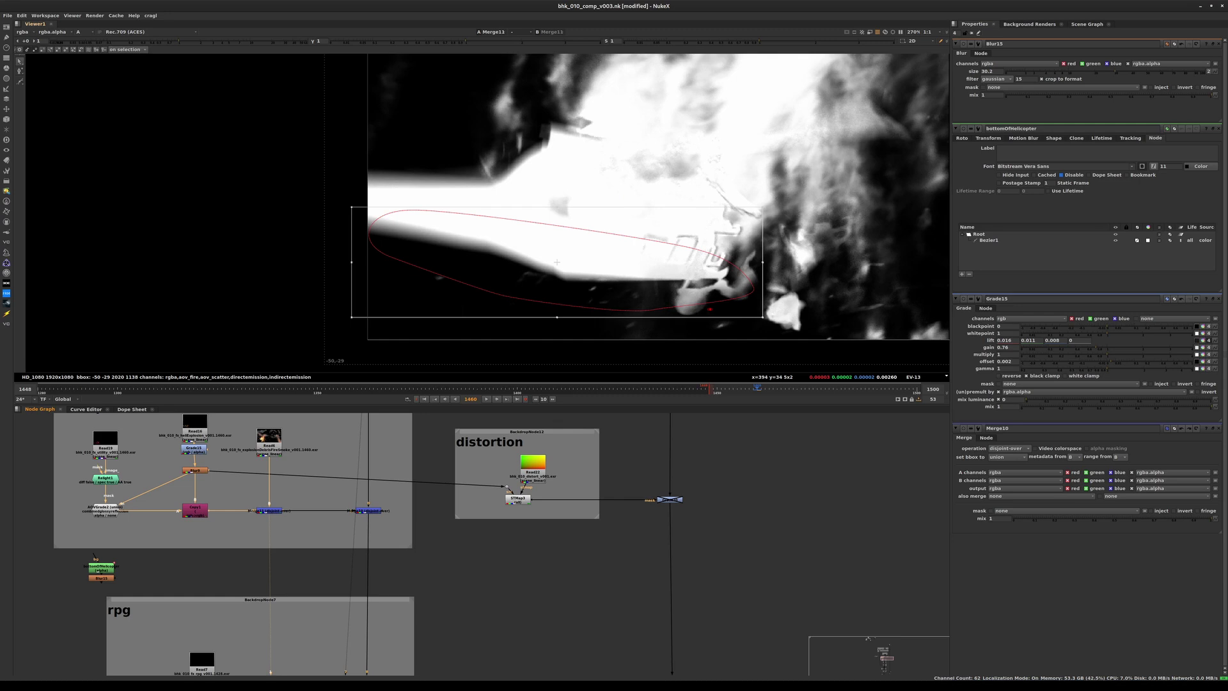
key(1)
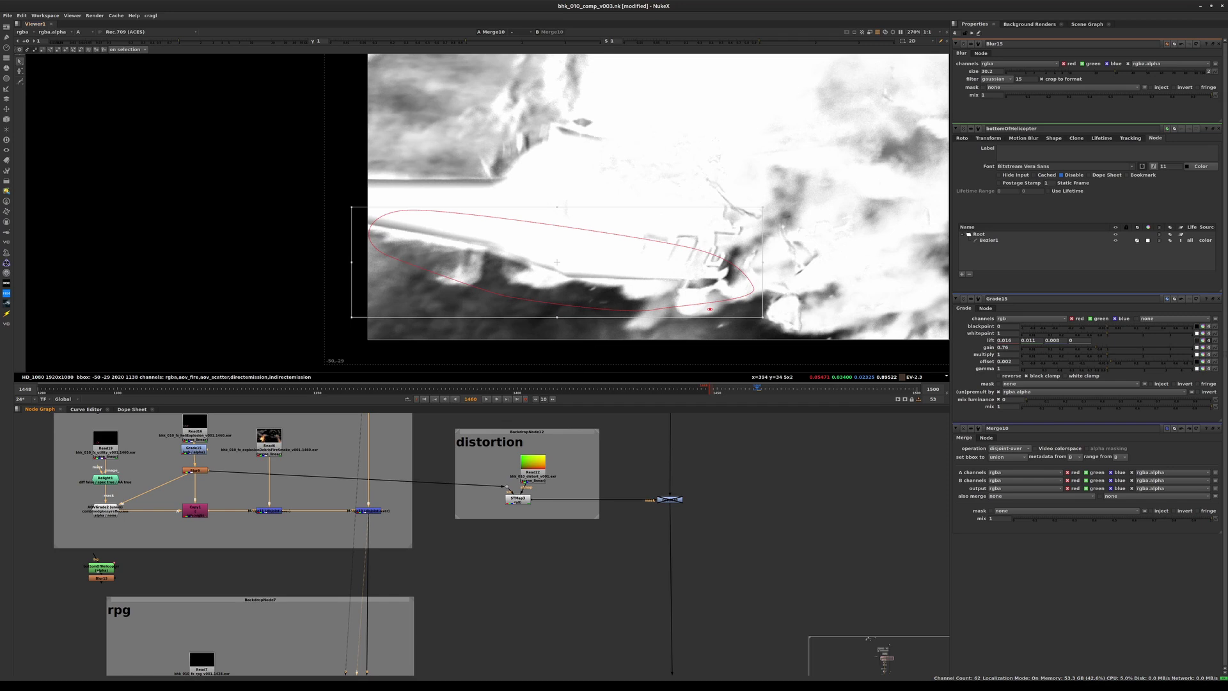
Step: Insert a Grade between Merge11 and Merge10, mask it with the blurred bottomOfHelicopter roto, and line Merge10 up with it
middle_drag(319, 500, 401, 495)
drag(387, 496, 313, 527)
key(g)
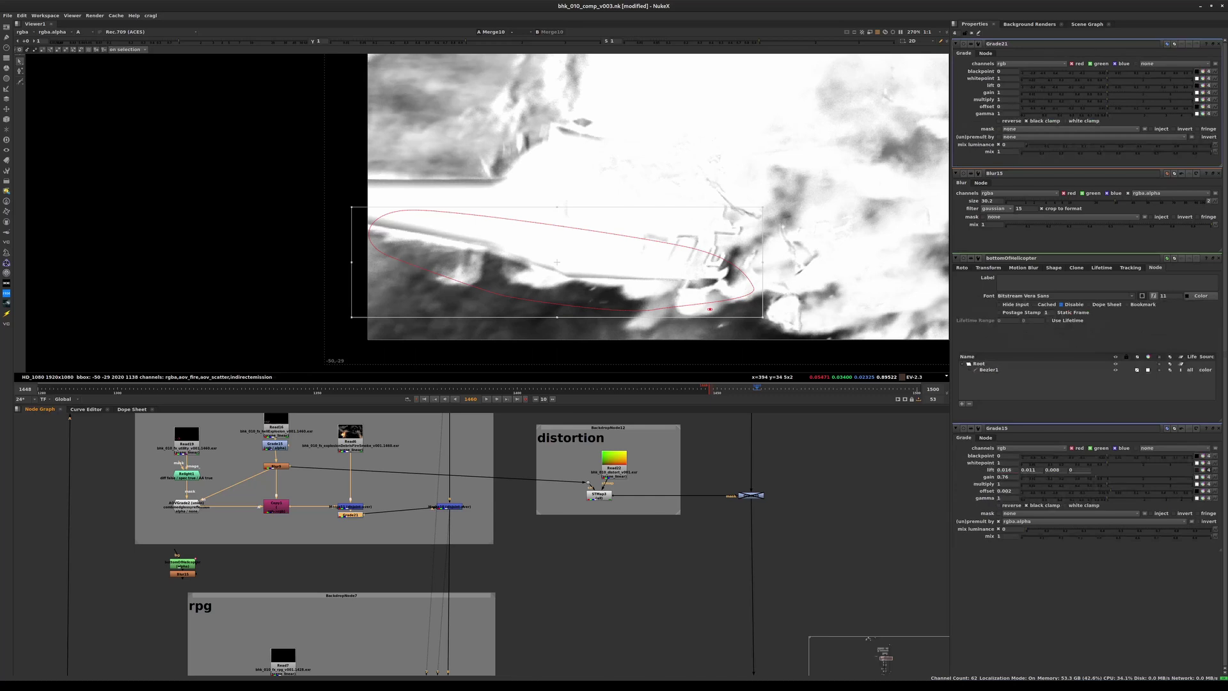
drag(350, 515, 191, 574)
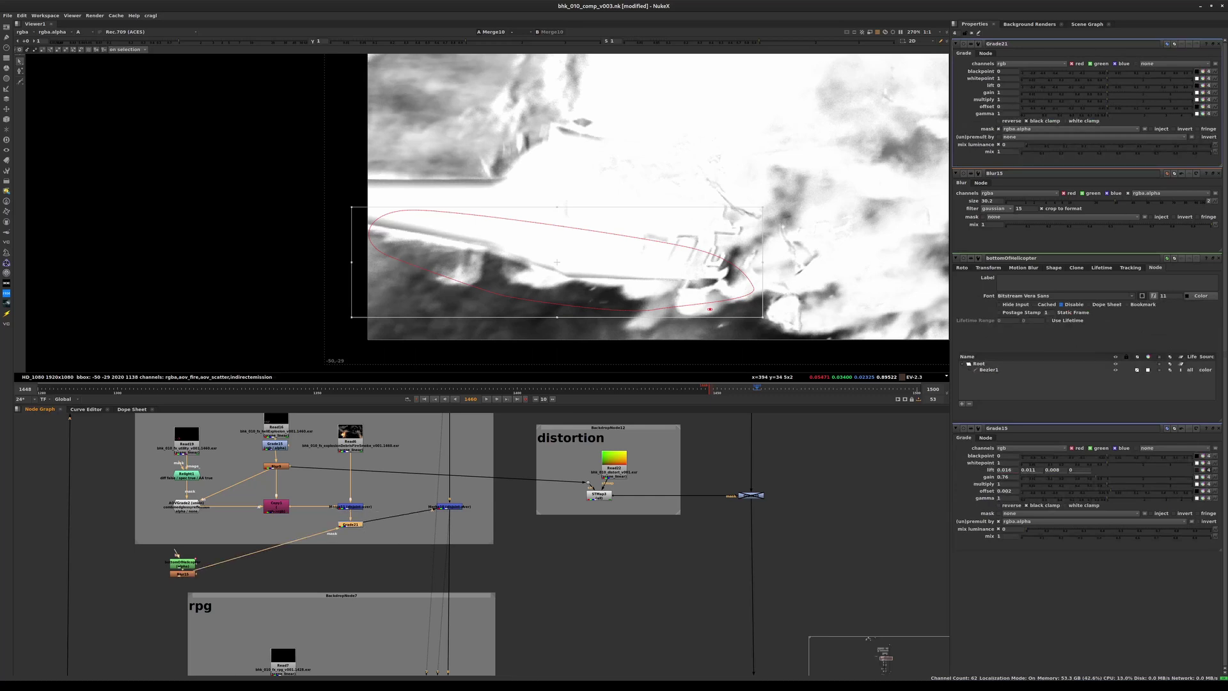
drag(449, 507, 448, 525)
Step: Close the other node properties, set the new Grade's channels to alpha and turn on its white clamp
click(350, 524)
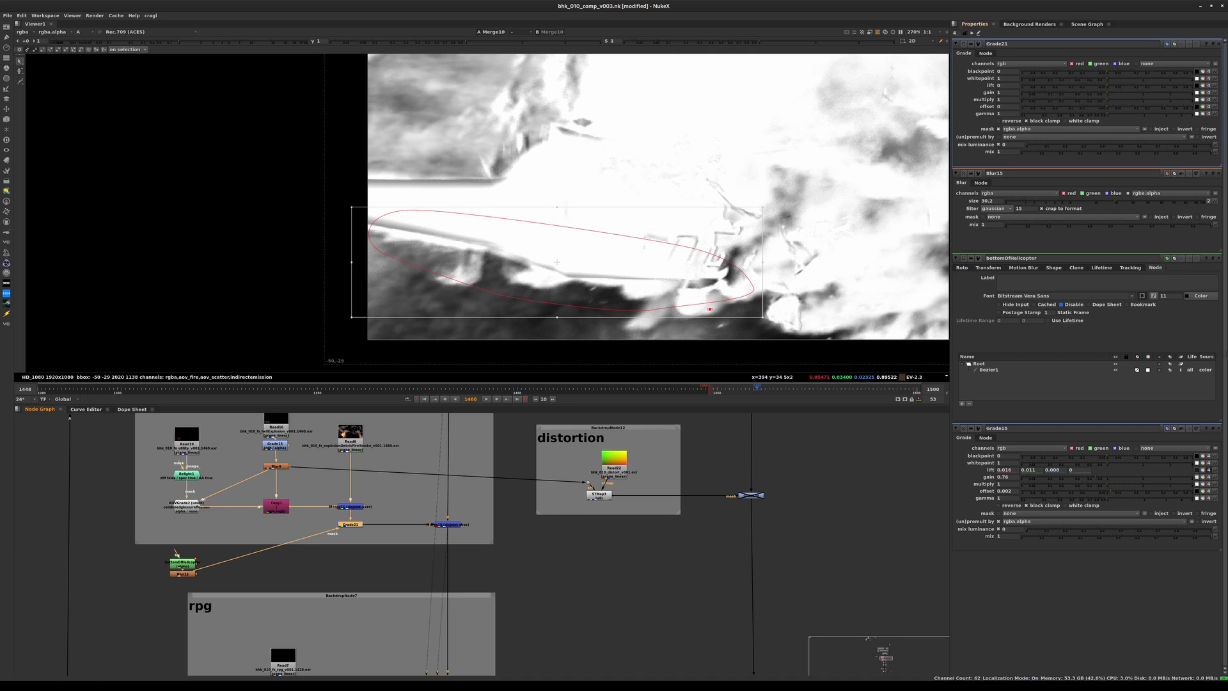
ctrl+alt+click(1218, 44)
click(1031, 64)
click(1028, 103)
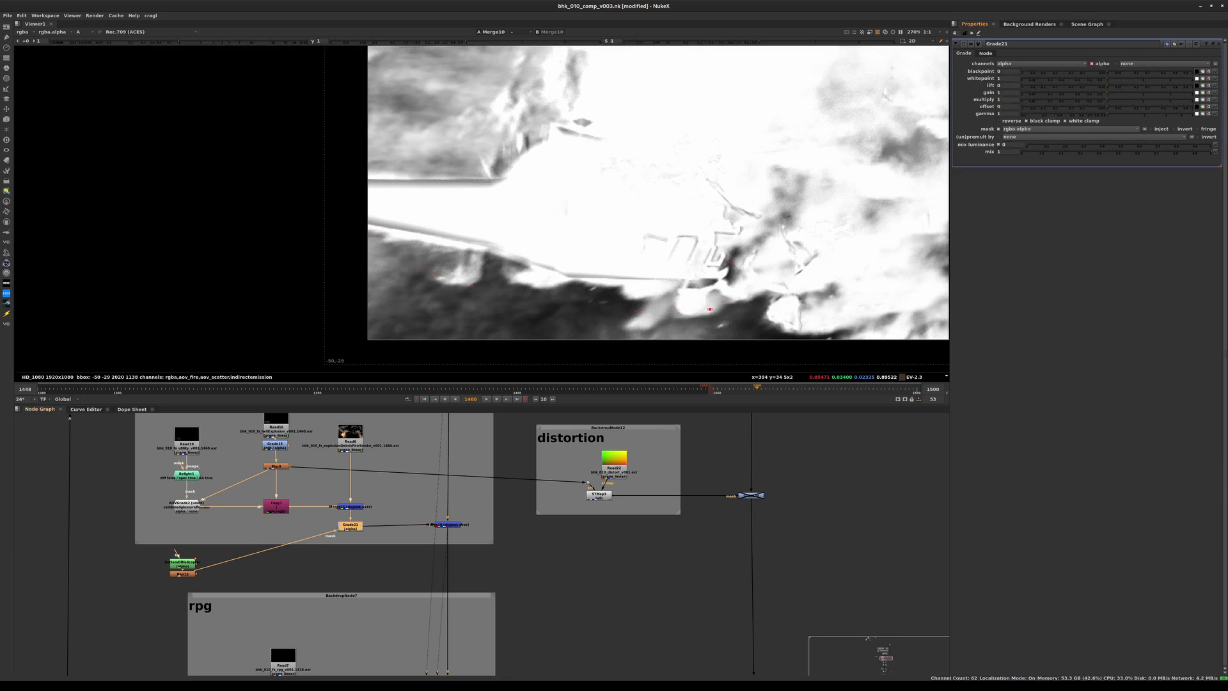
Step: Return the viewer to full colour, view the final Merge beside the filmGrain group, and save the script
scroll(604, 553, down, 3)
key(a)
scroll(679, 559, down, 3)
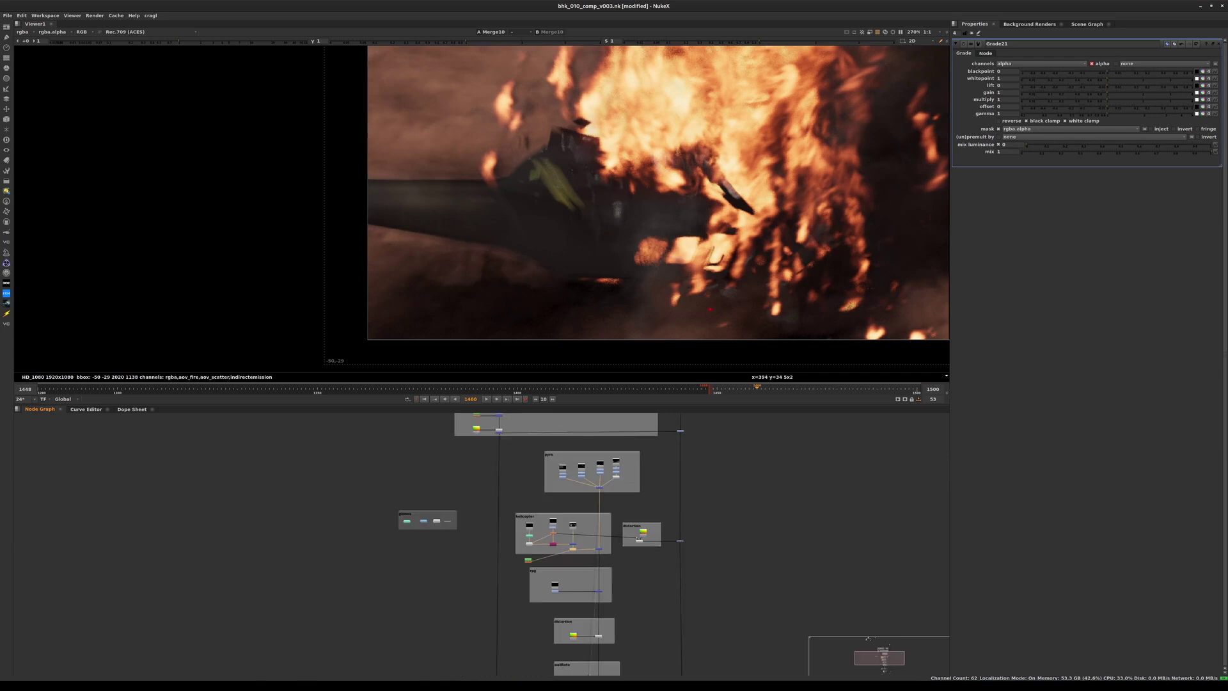
middle_drag(679, 601, 578, 495)
middle_drag(596, 669, 584, 471)
scroll(584, 495, up, 6)
drag(588, 503, 508, 540)
key(1)
key(ctrl+s)
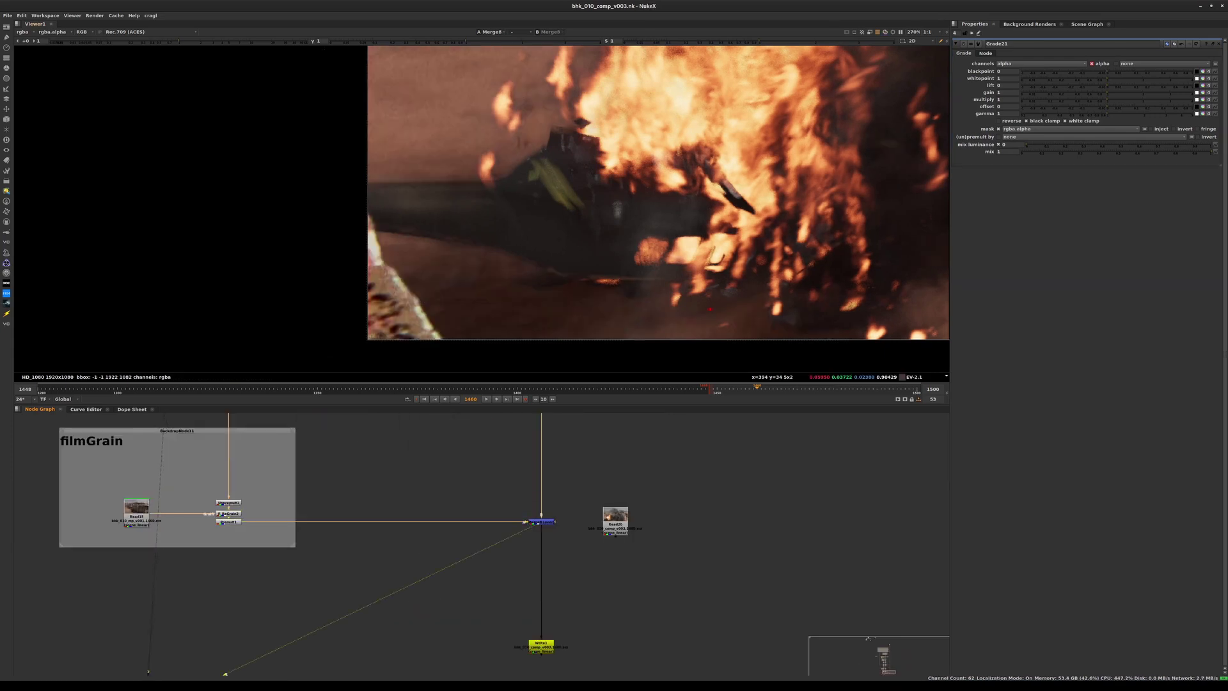
Step: Extend the helicopter backdrop downward and move the bottomOfHelicopter roto and its Blur inside it
middle_drag(409, 486, 450, 553)
scroll(449, 553, down, 1)
middle_drag(441, 447, 505, 640)
middle_drag(448, 473, 521, 671)
middle_drag(409, 486, 418, 636)
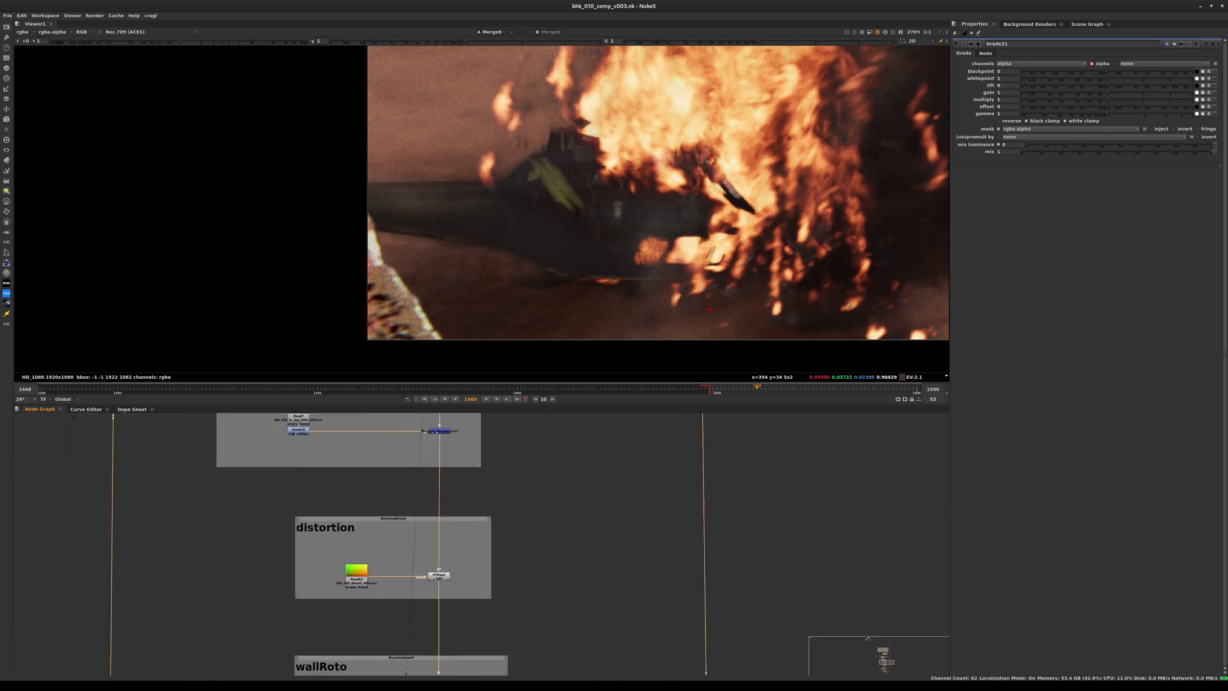
middle_drag(303, 428, 355, 632)
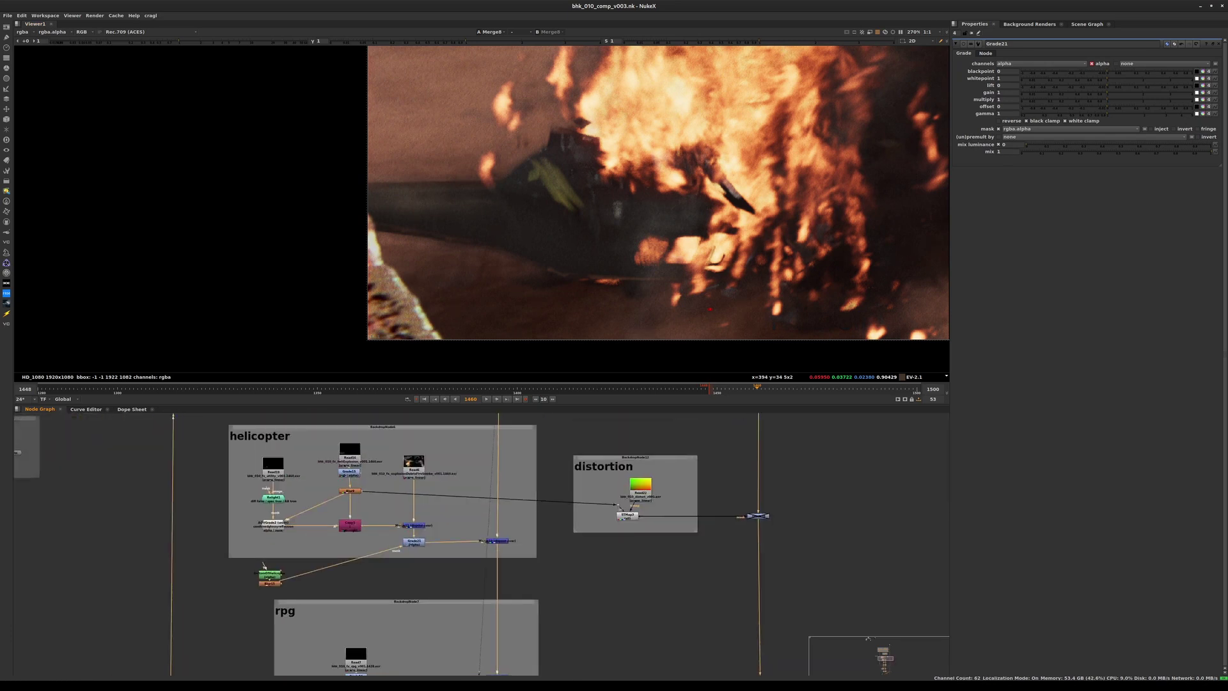
drag(534, 556, 535, 574)
drag(264, 566, 305, 539)
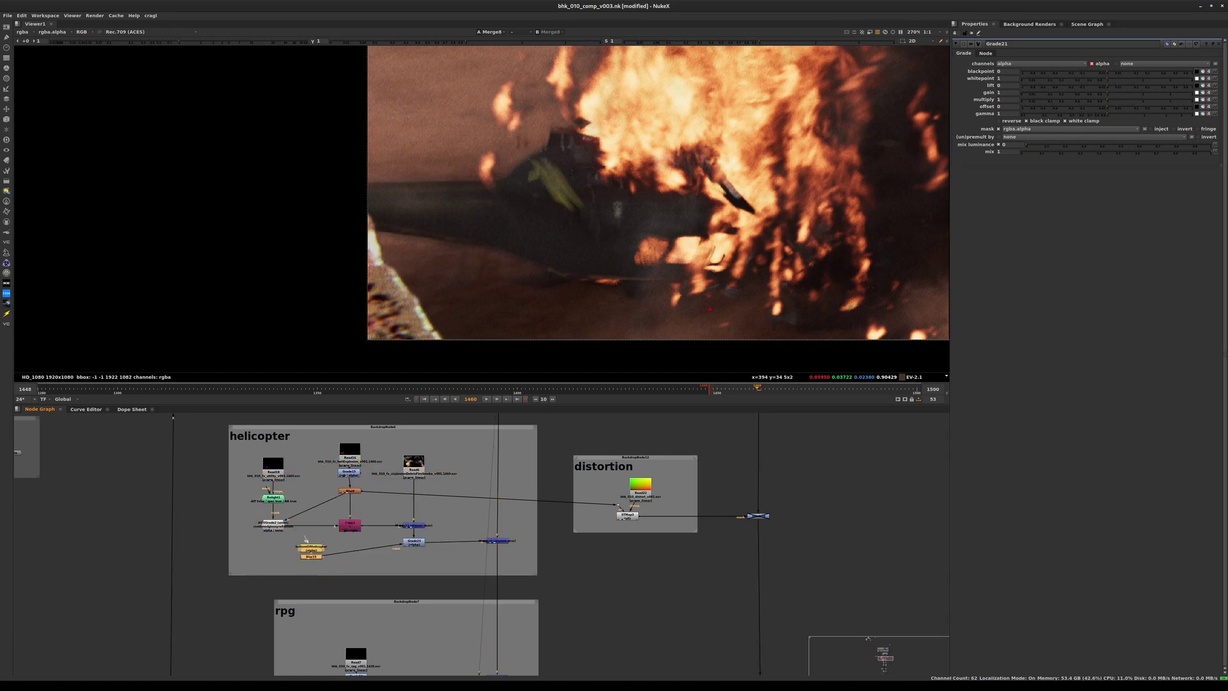
Step: Line up the new Grade, Merge10 and the roto's Blur in one horizontal row inside the helicopter backdrop, and save the script
drag(414, 541, 413, 552)
drag(497, 541, 499, 552)
ctrl+drag(311, 556, 305, 534)
key(ctrl+s)
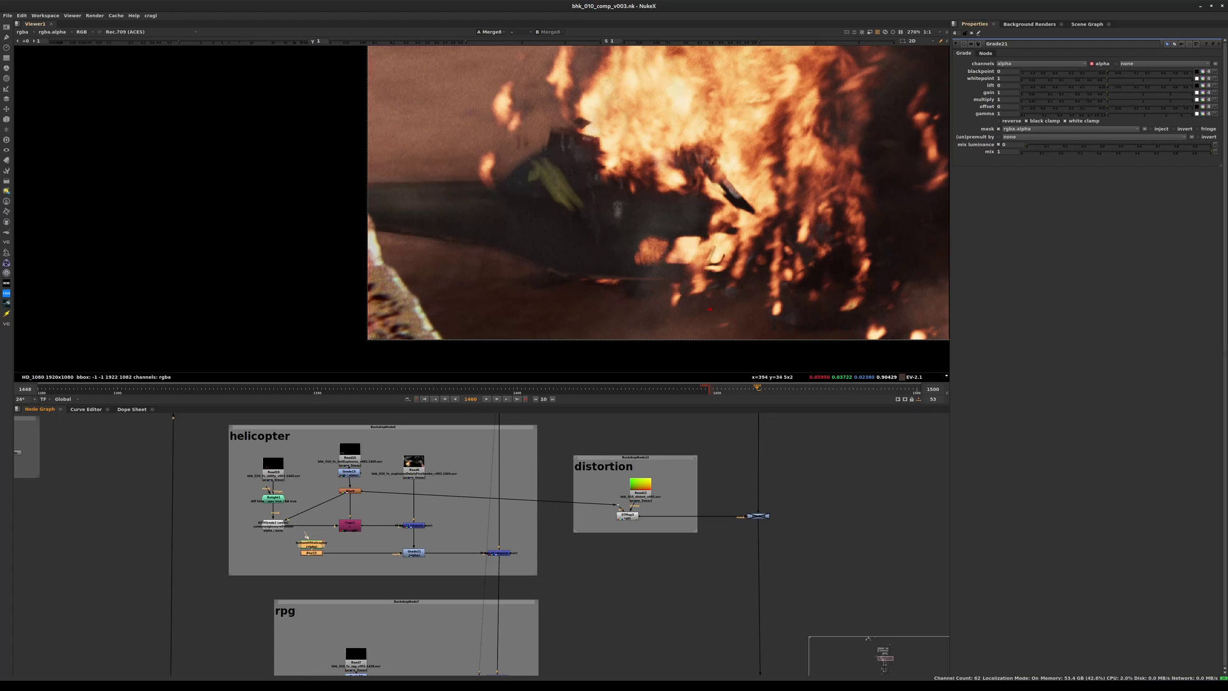
Step: Set the Grade's whitepoint to 0.8 and its gamma to about 1.32 to strengthen the helicopter's masked alpha
drag(1107, 114, 1139, 113)
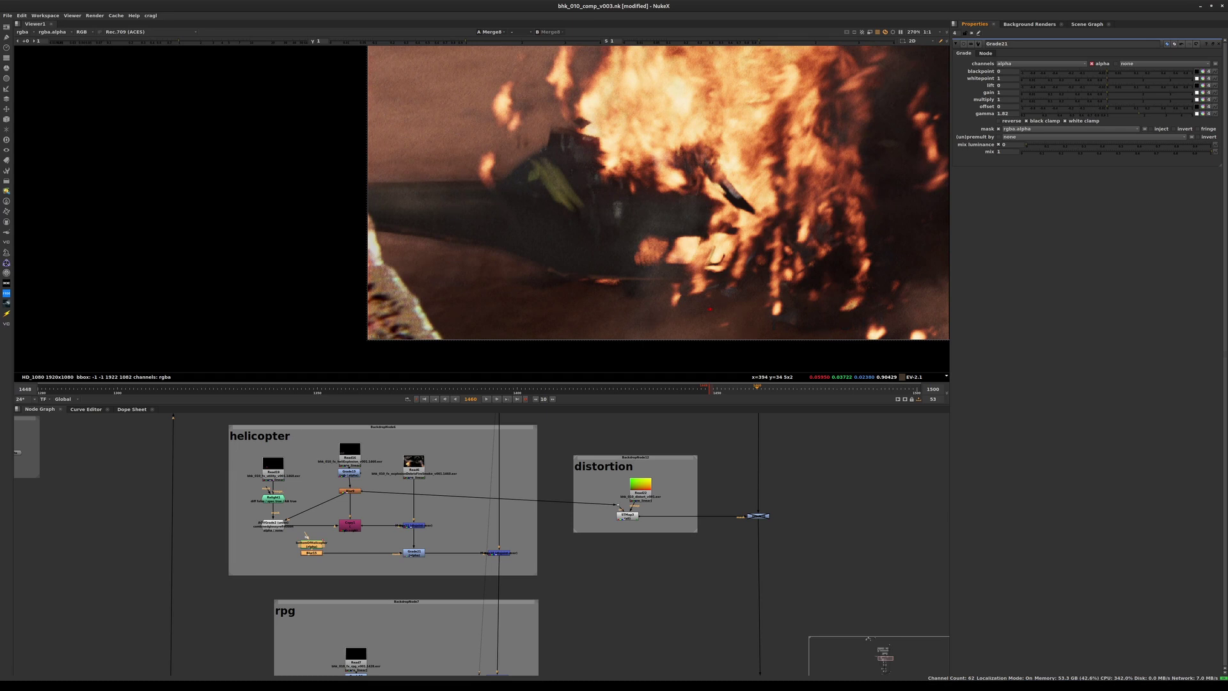
drag(1138, 114, 1136, 114)
double_click(1001, 78)
text(.9)
key(Return)
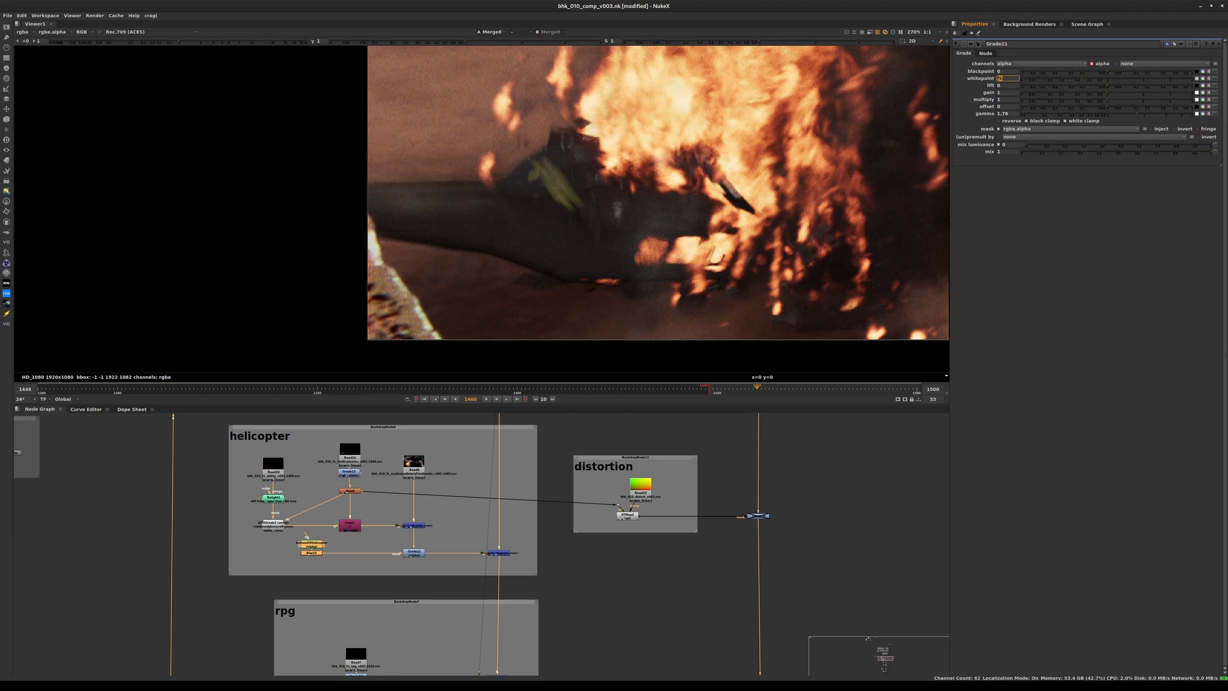
text(0.8)
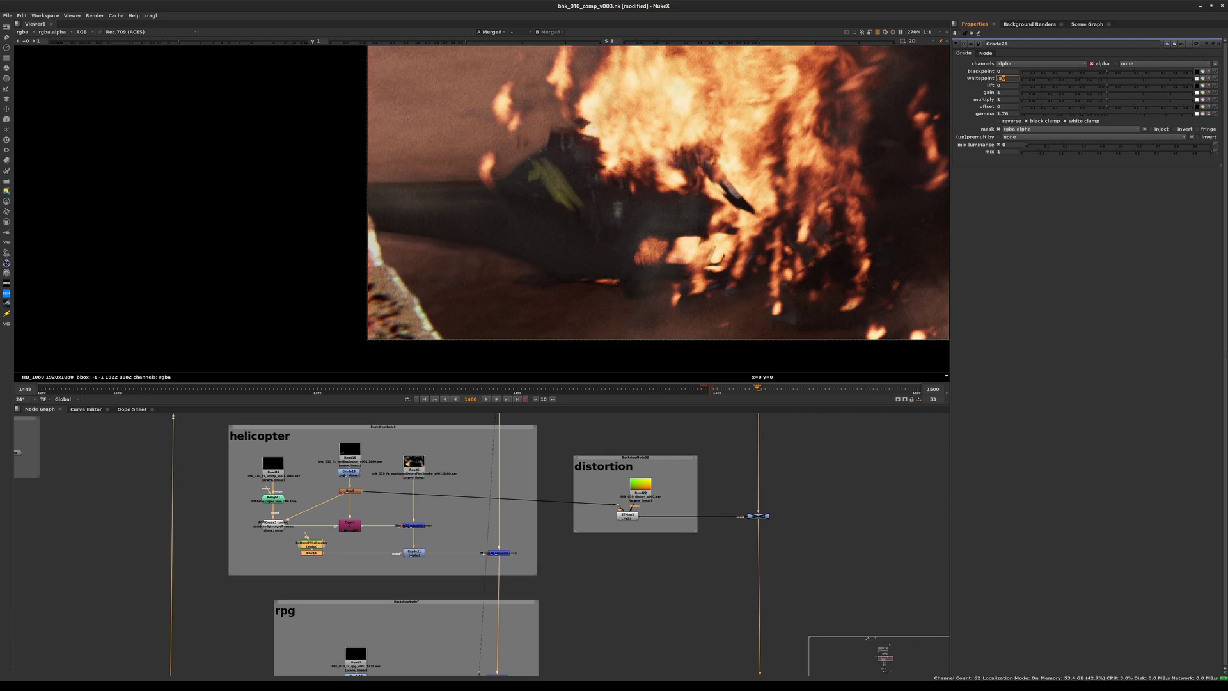
key(Return)
drag(1114, 115, 1109, 114)
drag(1116, 114, 1120, 115)
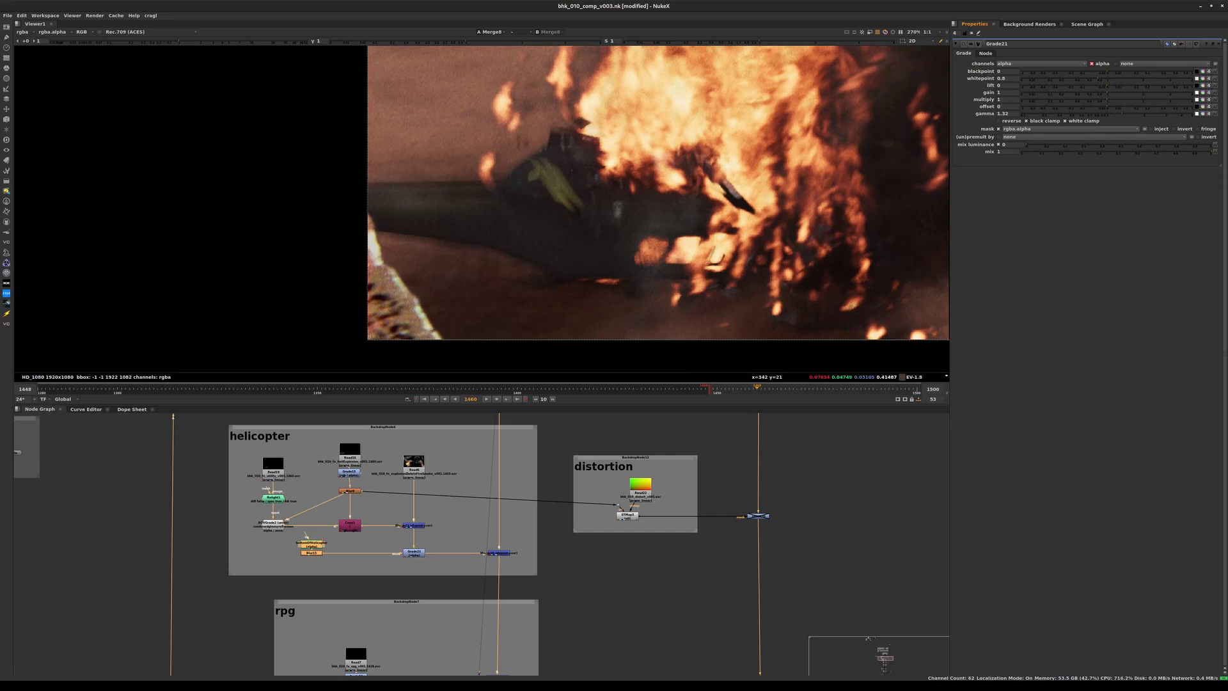
Step: Raise the size of the Blur below the bottomOfHelicopter roto to about 61
double_click(312, 553)
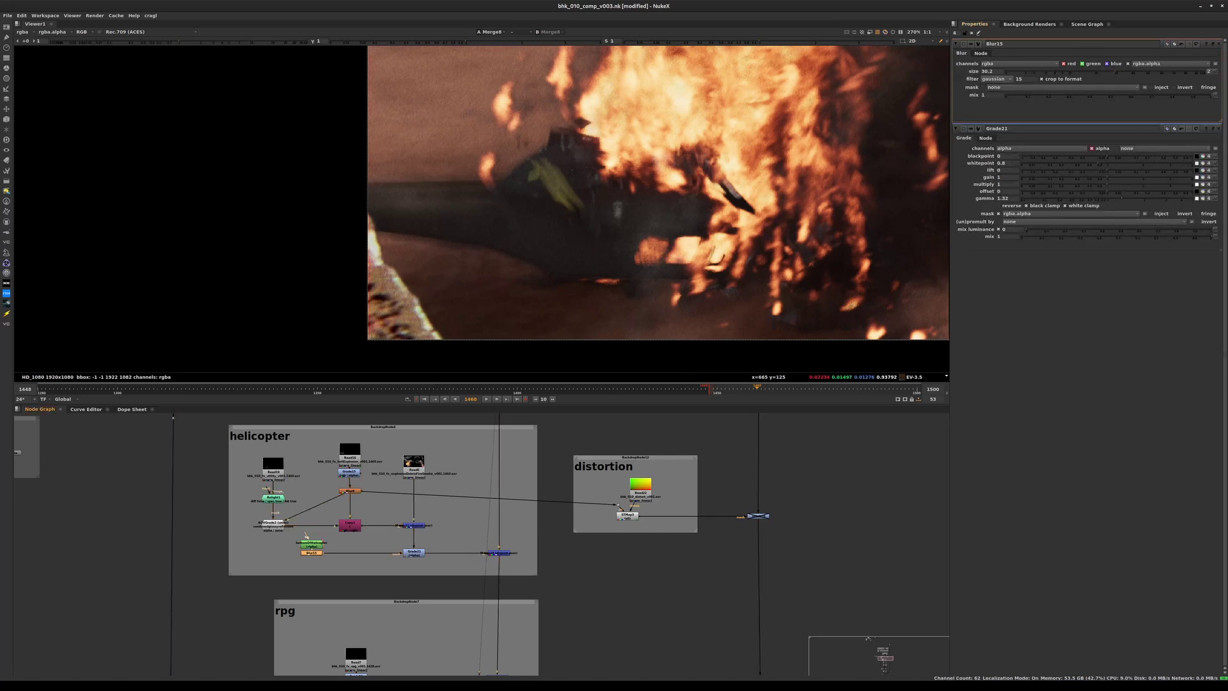
drag(1115, 72, 1173, 72)
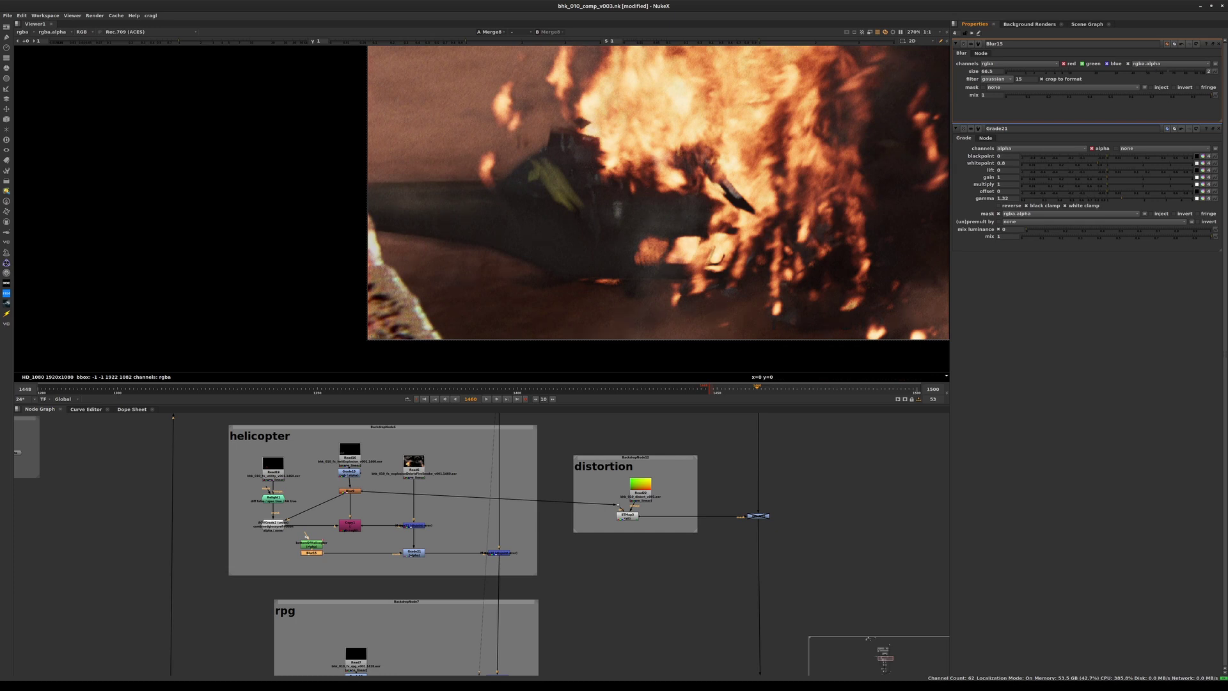
drag(1173, 72, 1164, 72)
Step: Check the bottomOfHelicopter roto's shape, close all node properties, and reopen the Grade with its gamma raised to about 1.57
double_click(311, 543)
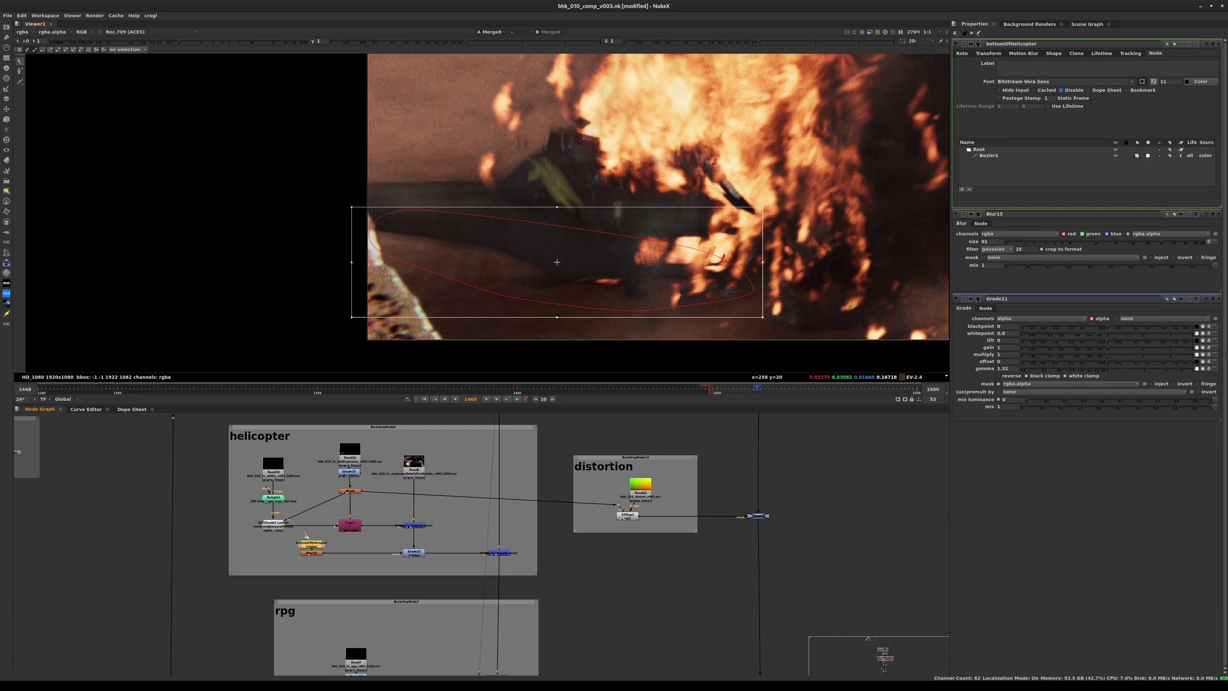
key(ctrl+shift+a)
double_click(414, 553)
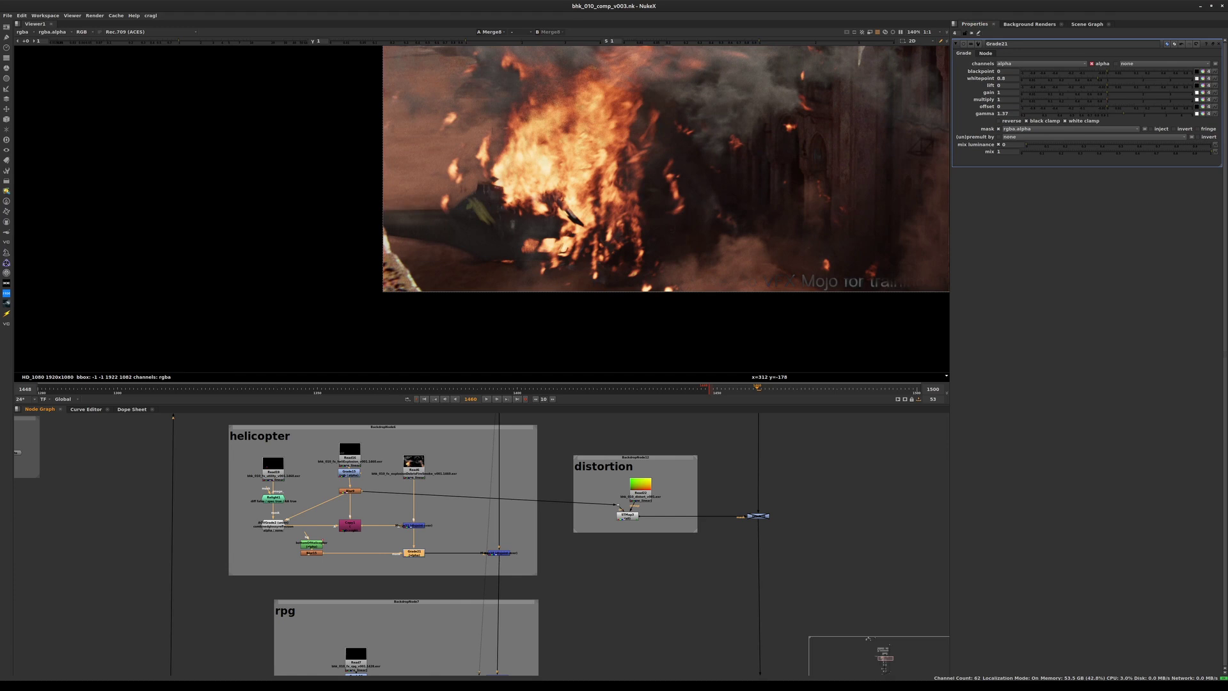
Step: Play the shot forward, reopen the bottomOfHelicopter roto, and compare the composite at frames 1459 and 1460
key(l)
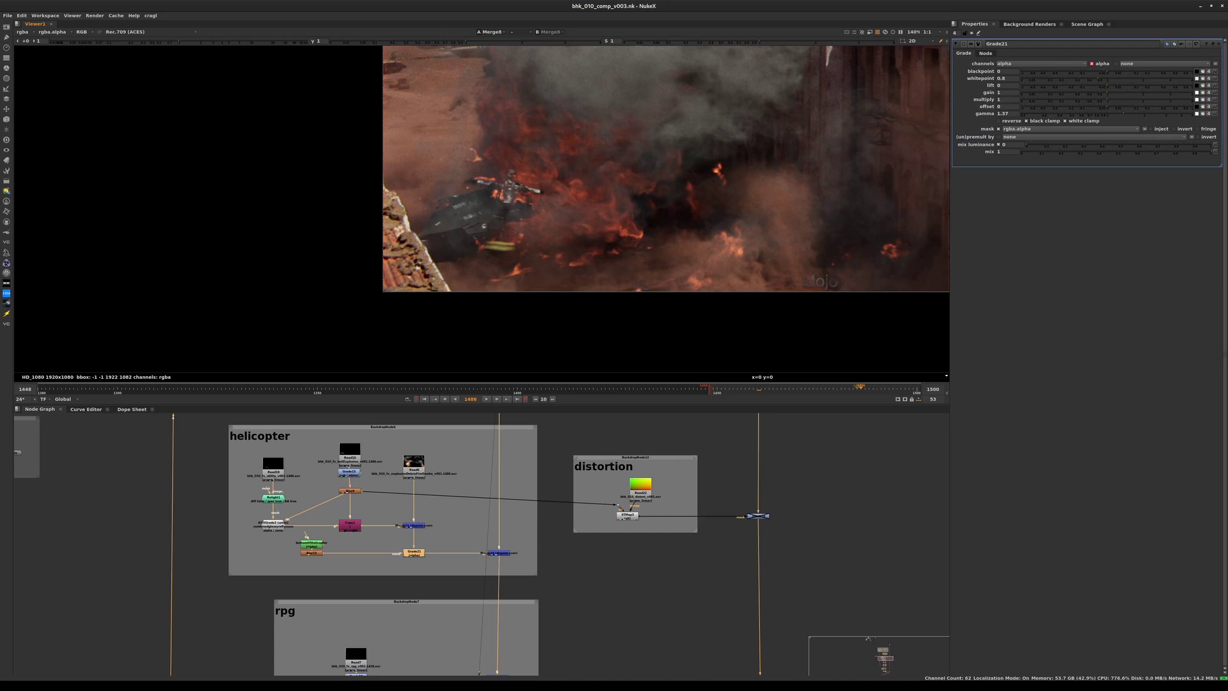
click(817, 389)
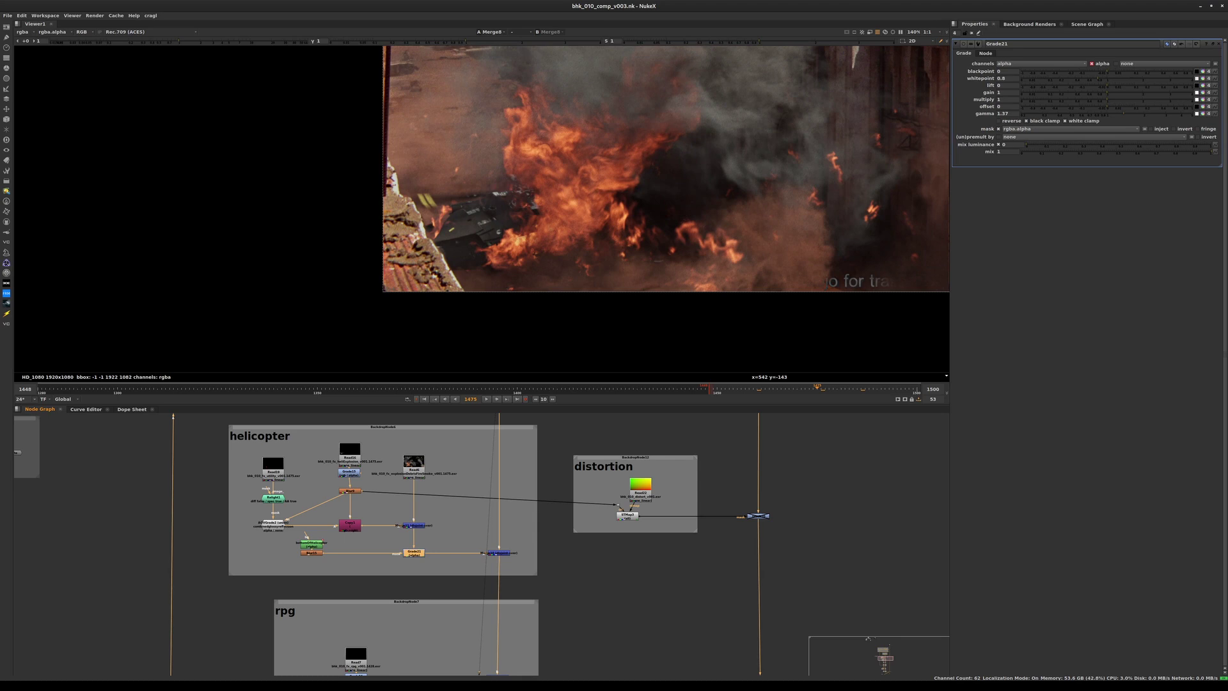
double_click(307, 539)
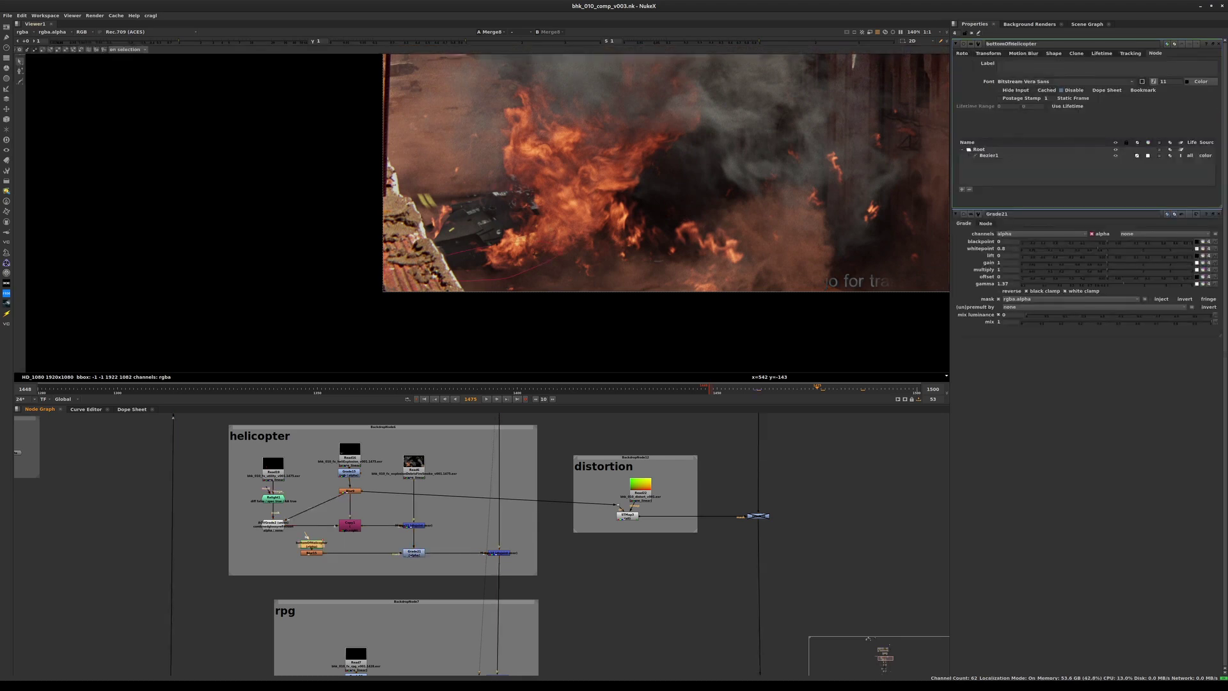
key(d)
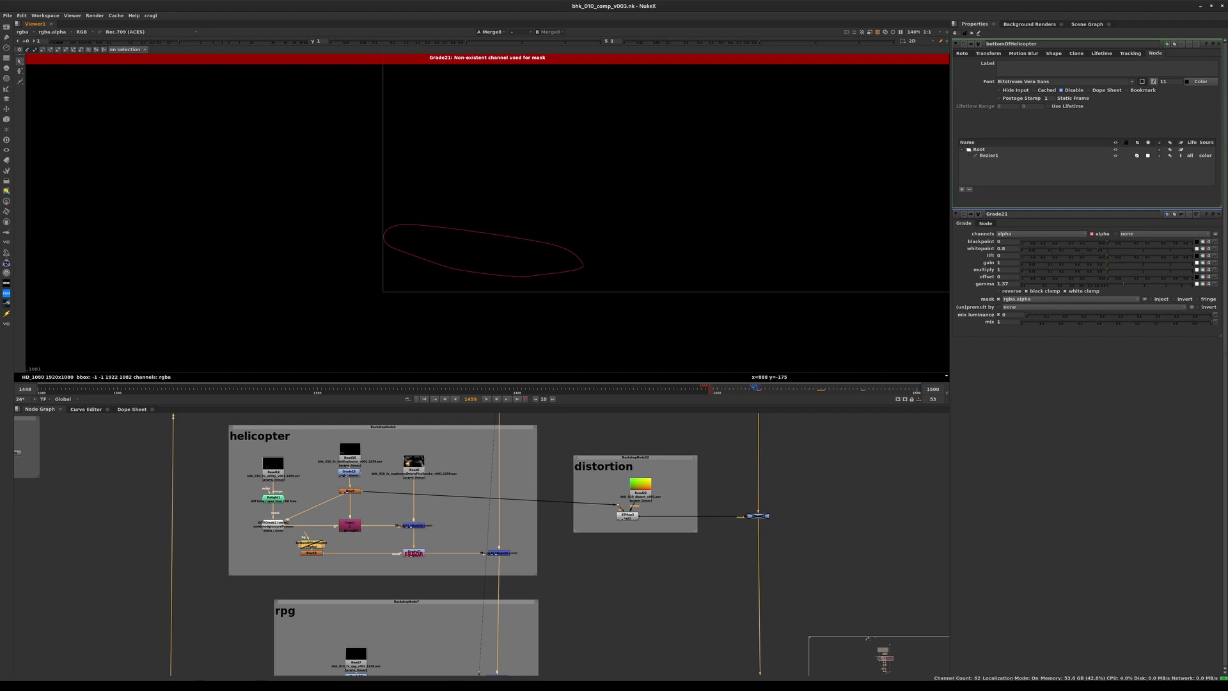
key(Right)
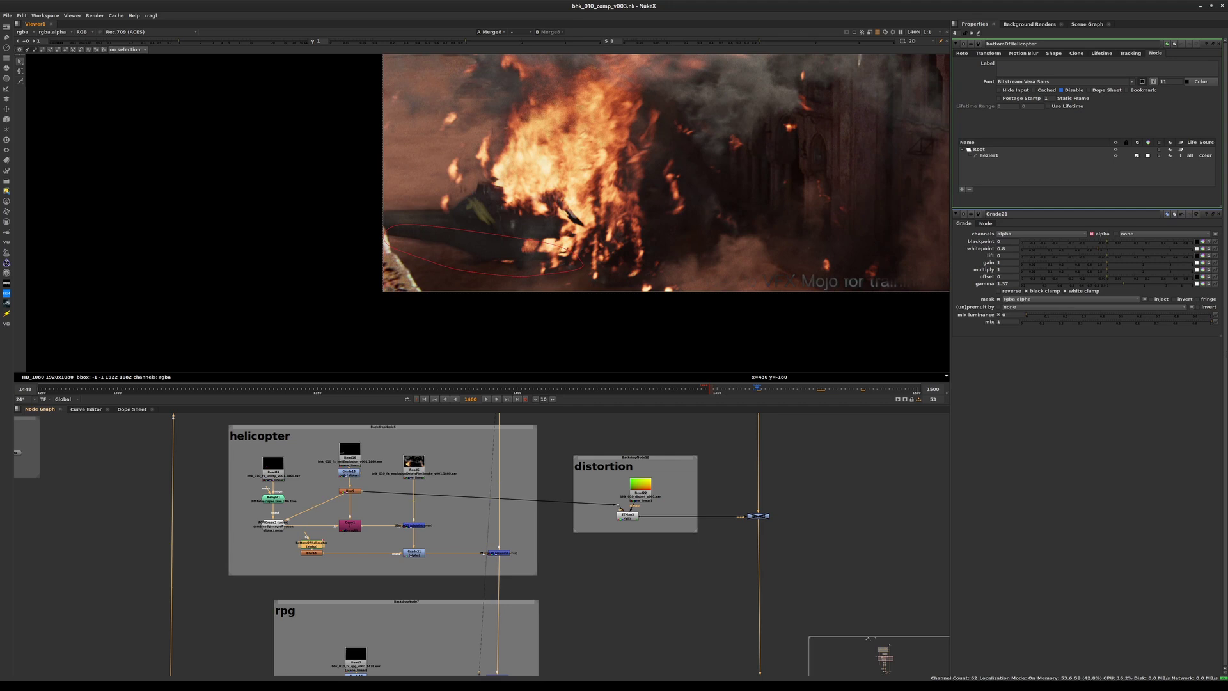
key(d)
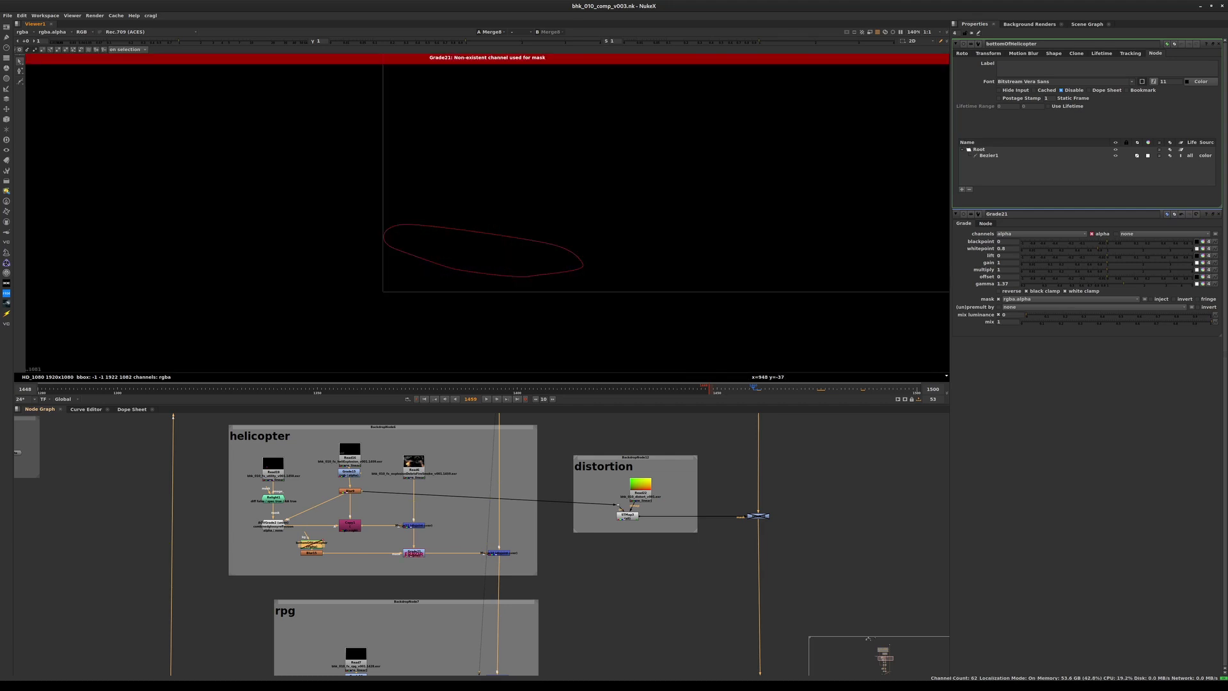
Step: Examine the Grade and its mask chain at frame 1459, viewing the bottomOfHelicopter roto on its own
scroll(325, 550, up, 4)
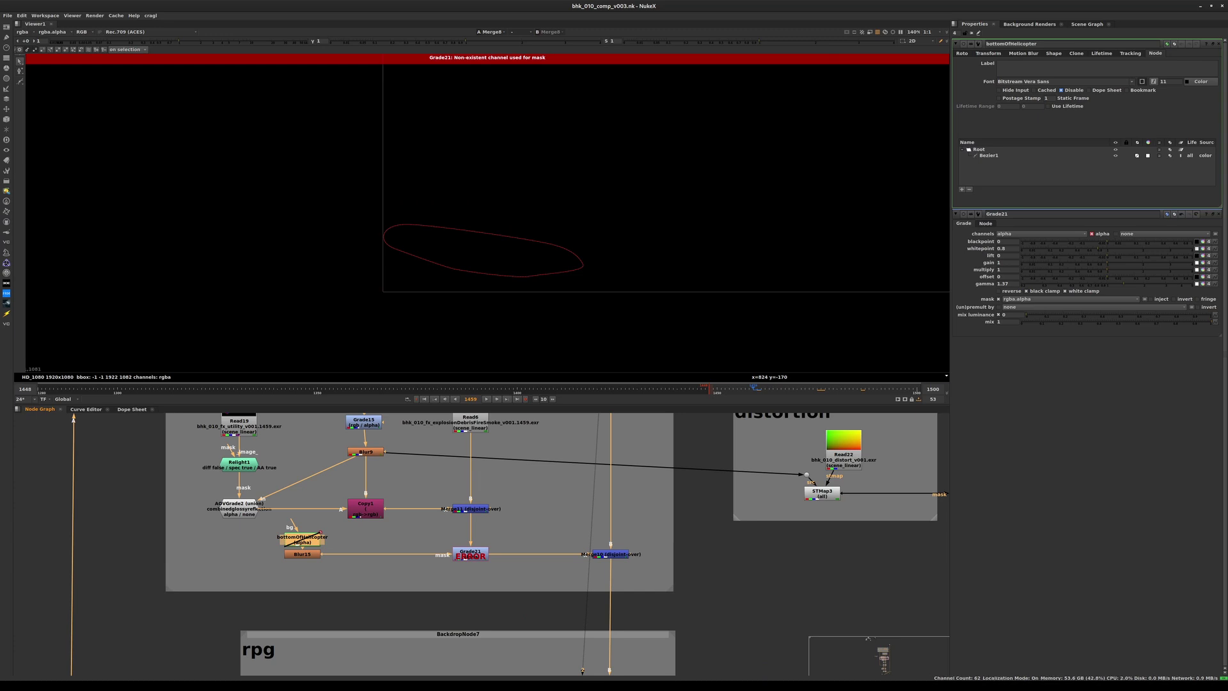
scroll(302, 539, up, 3)
click(585, 562)
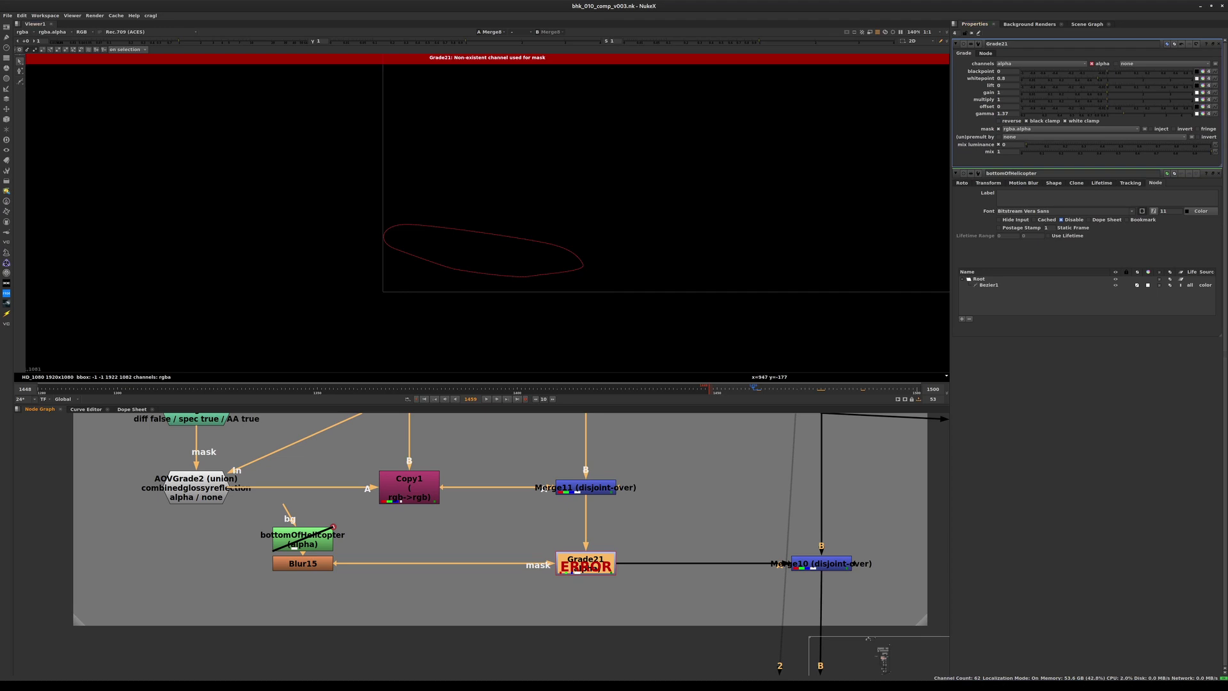
click(681, 521)
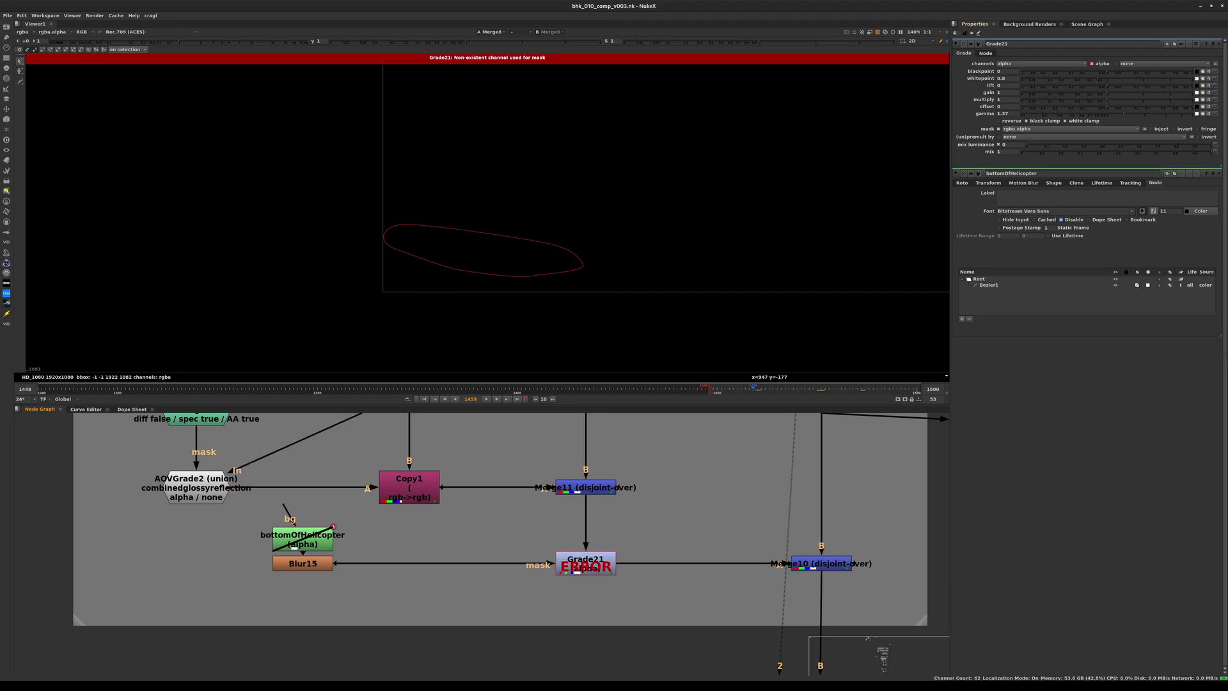
click(302, 539)
key(1)
scroll(561, 269, down, 4)
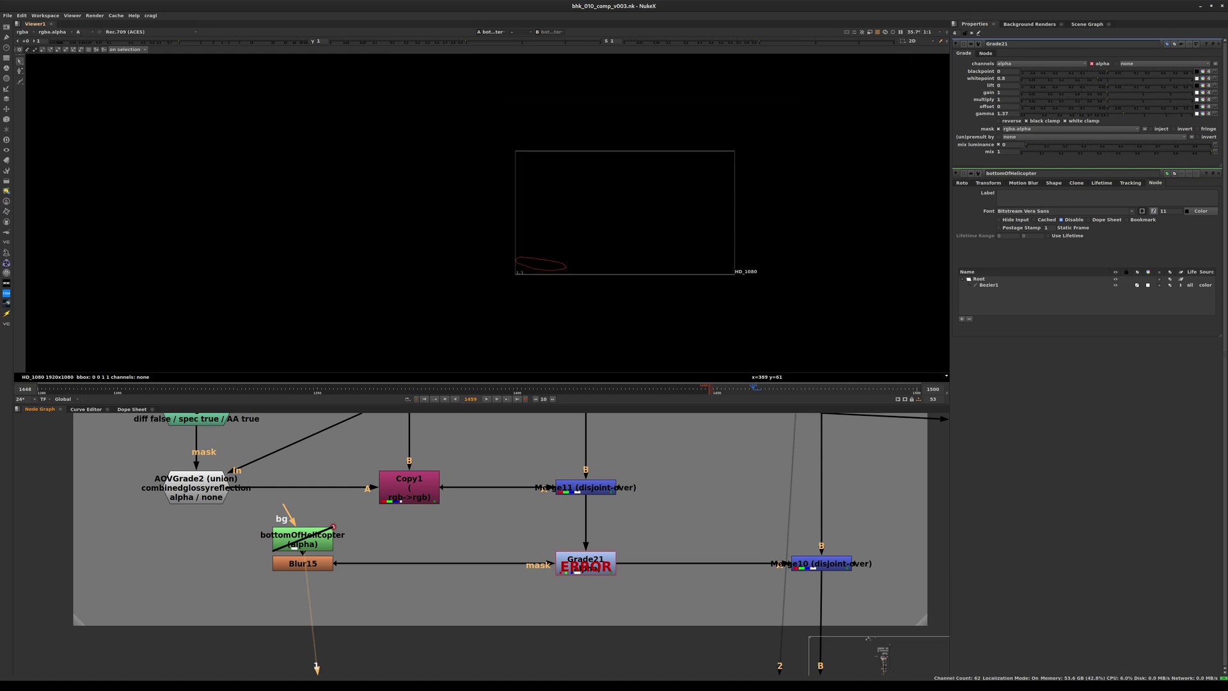
click(586, 563)
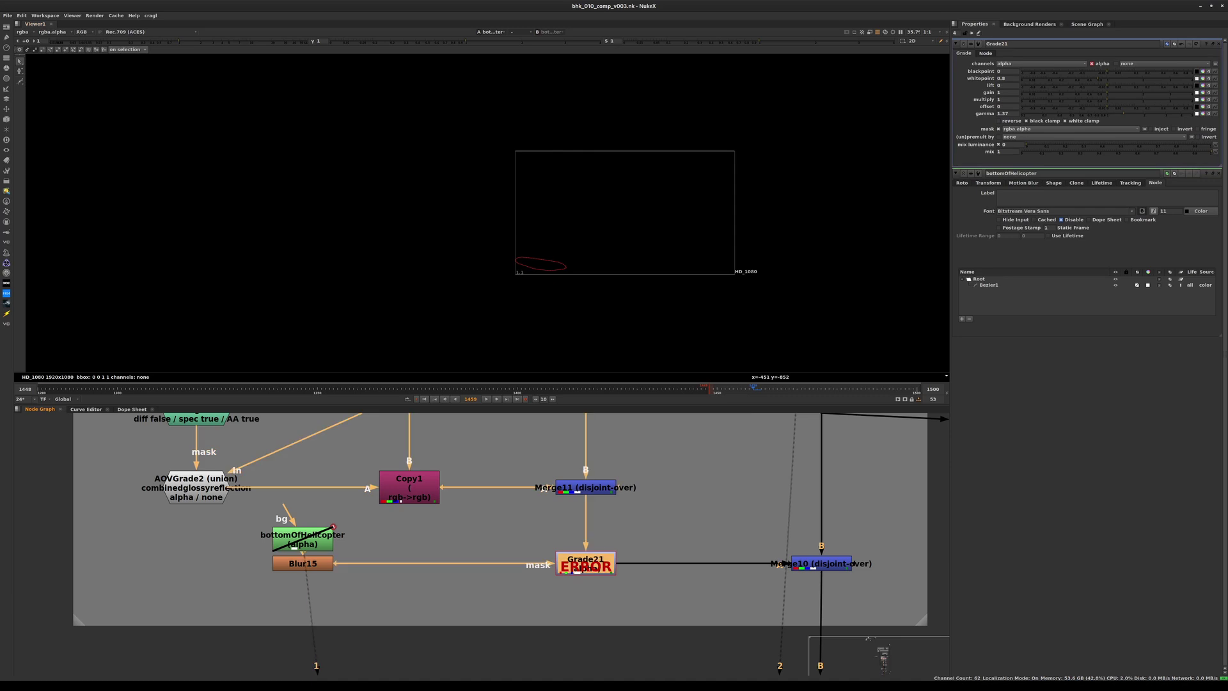
key(a)
Step: Delete the animation on the bottomOfHelicopter roto's disable setting and leave the node enabled
double_click(302, 539)
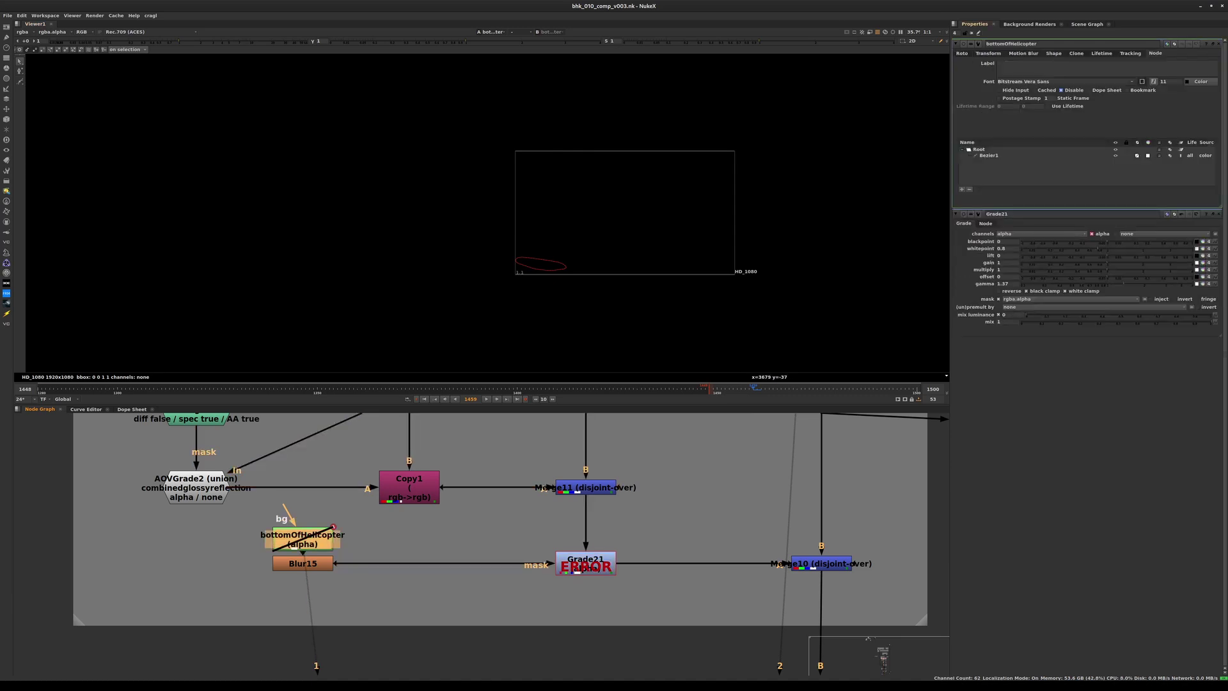
right_click(1078, 91)
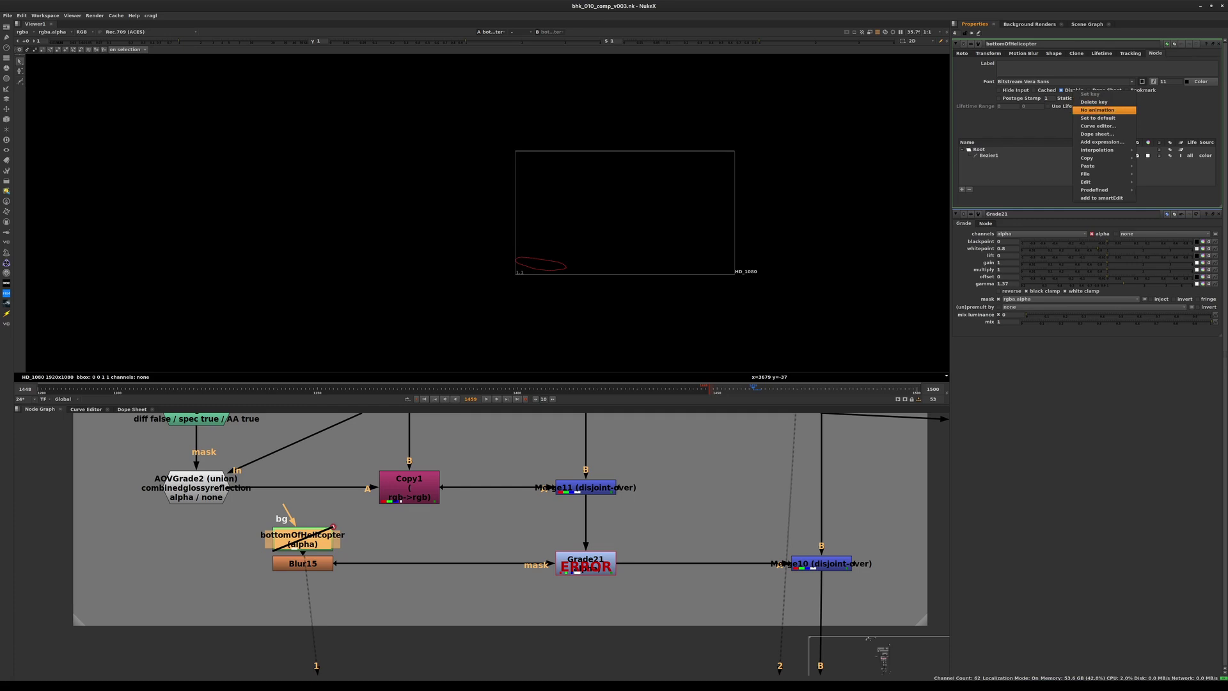
click(1097, 110)
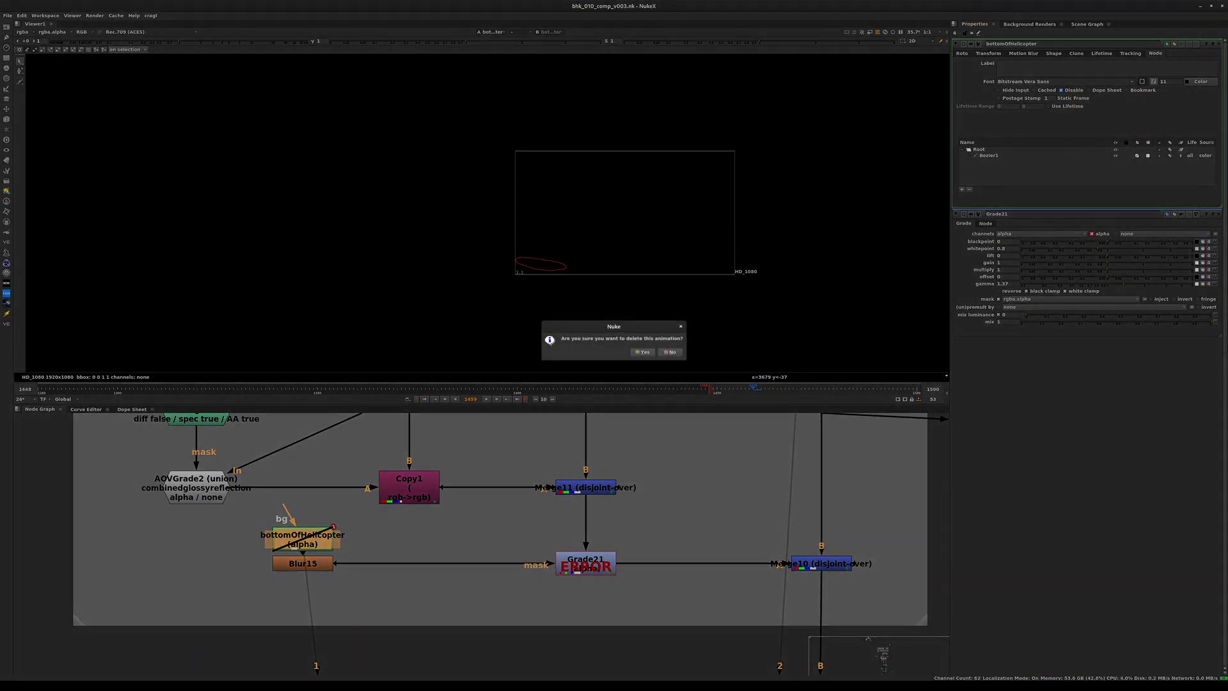
key(Return)
key(d)
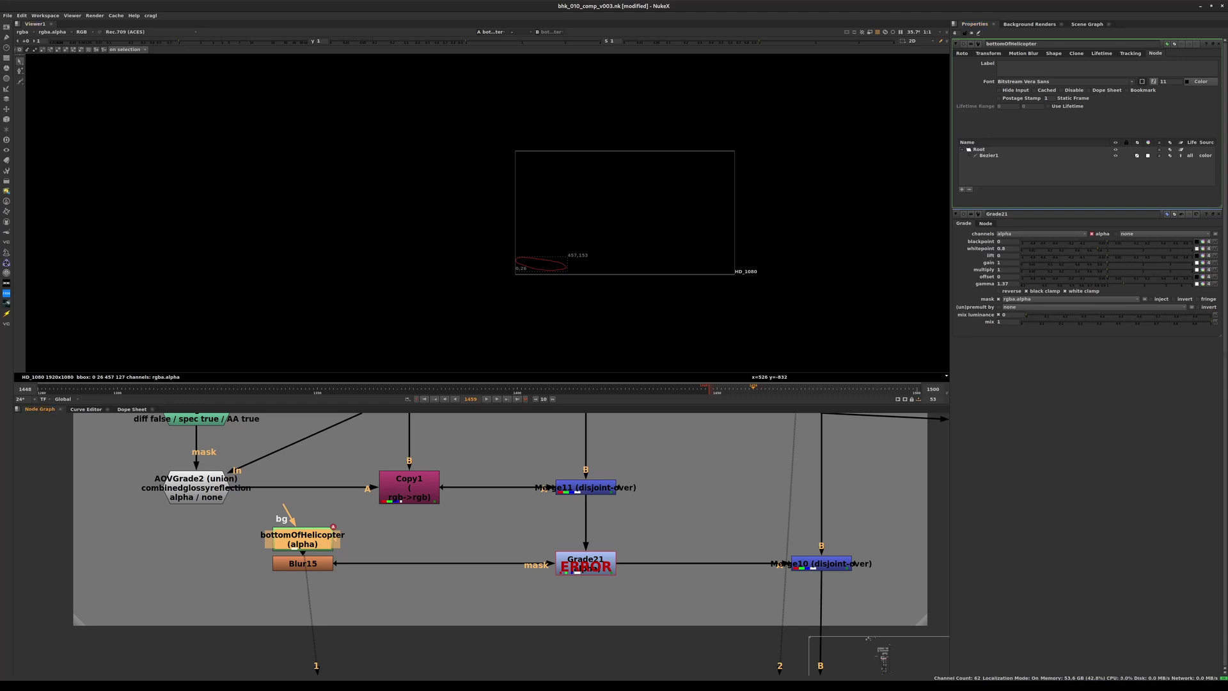
Step: Move the whole Bezier outside the image below its lower-left corner at frame 1459, view the Grade, and save the script
click(962, 54)
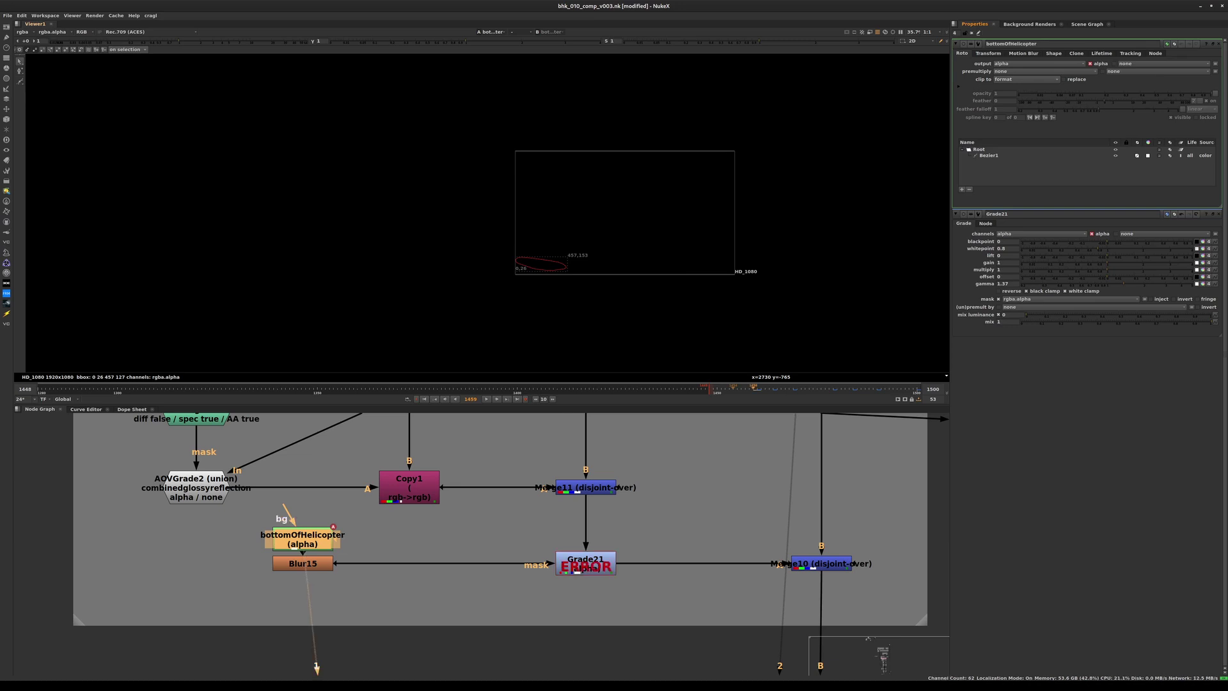
click(541, 264)
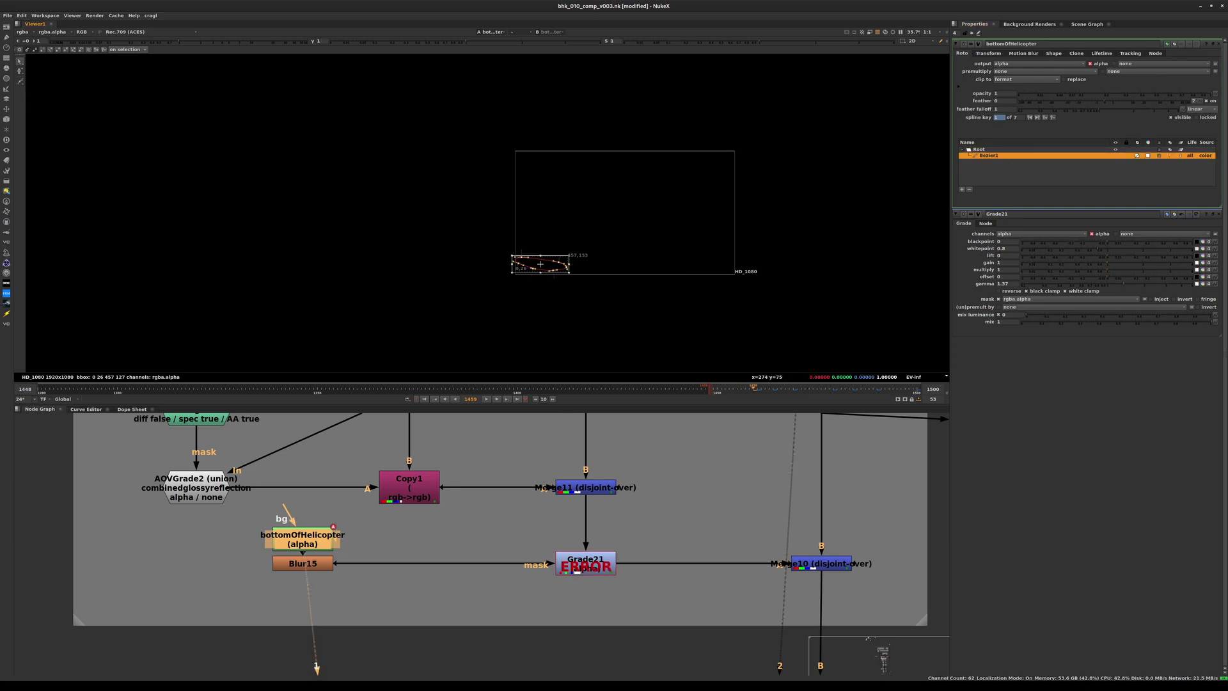
drag(540, 264, 494, 290)
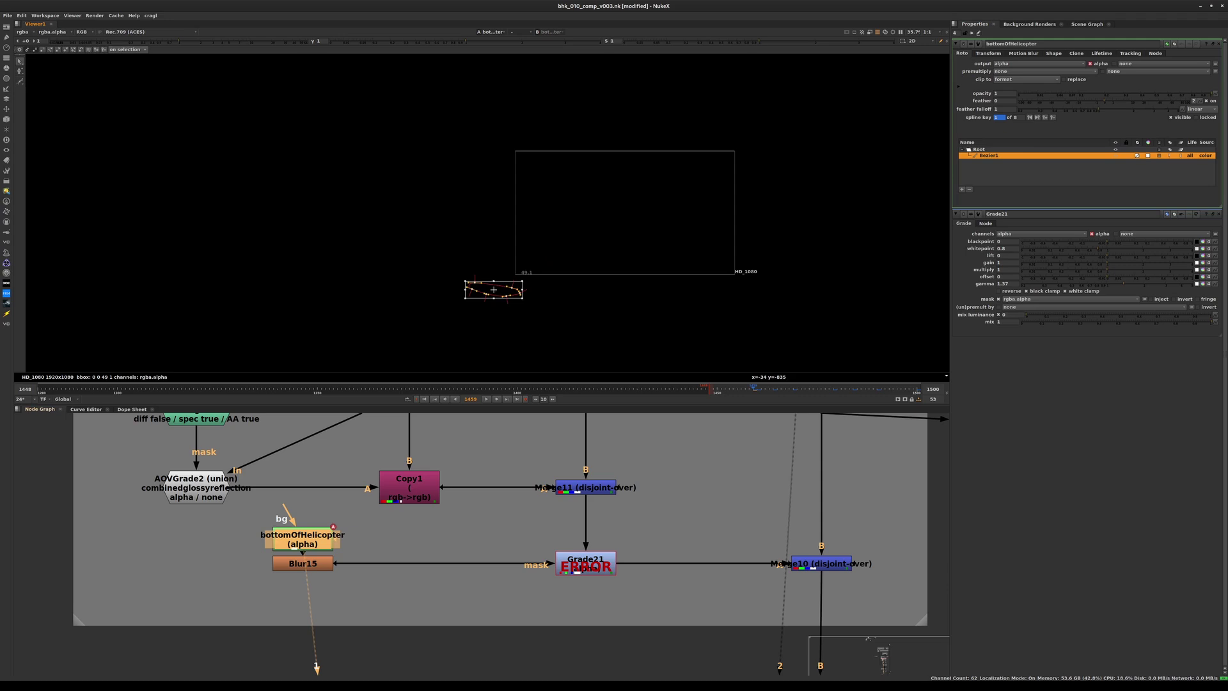
key(1)
key(ctrl+s)
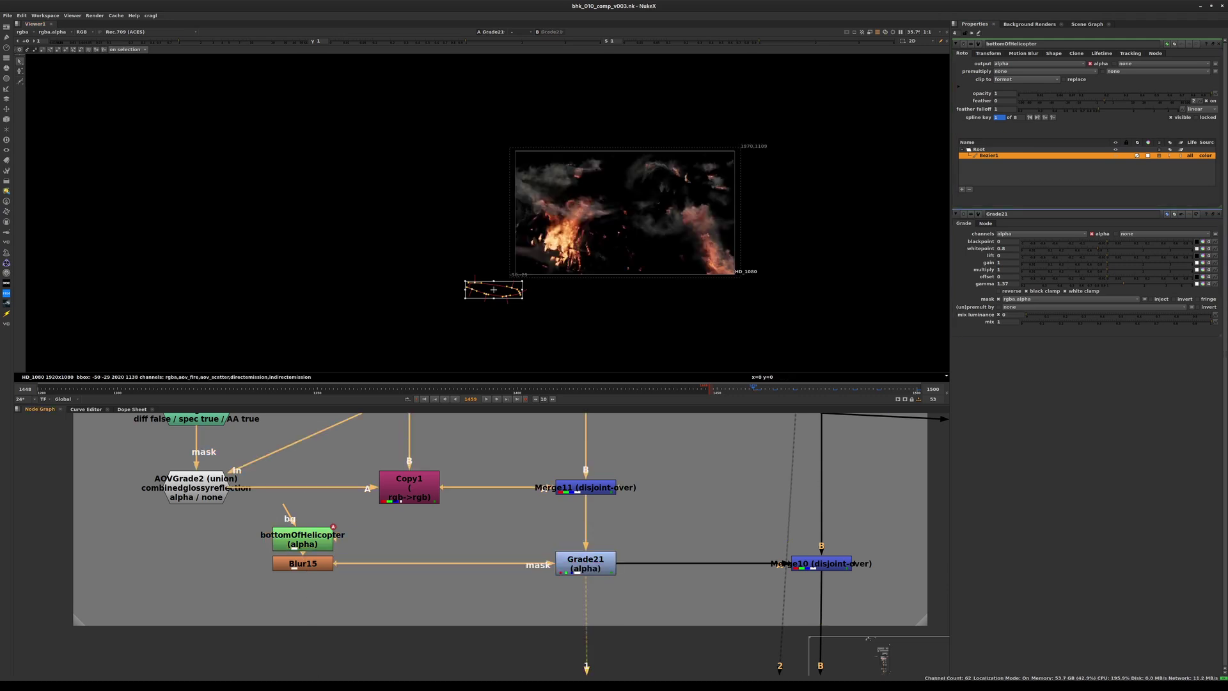
Step: Inspect the Grade's output and the off-frame Bezier up close, and close all node properties
click(585, 563)
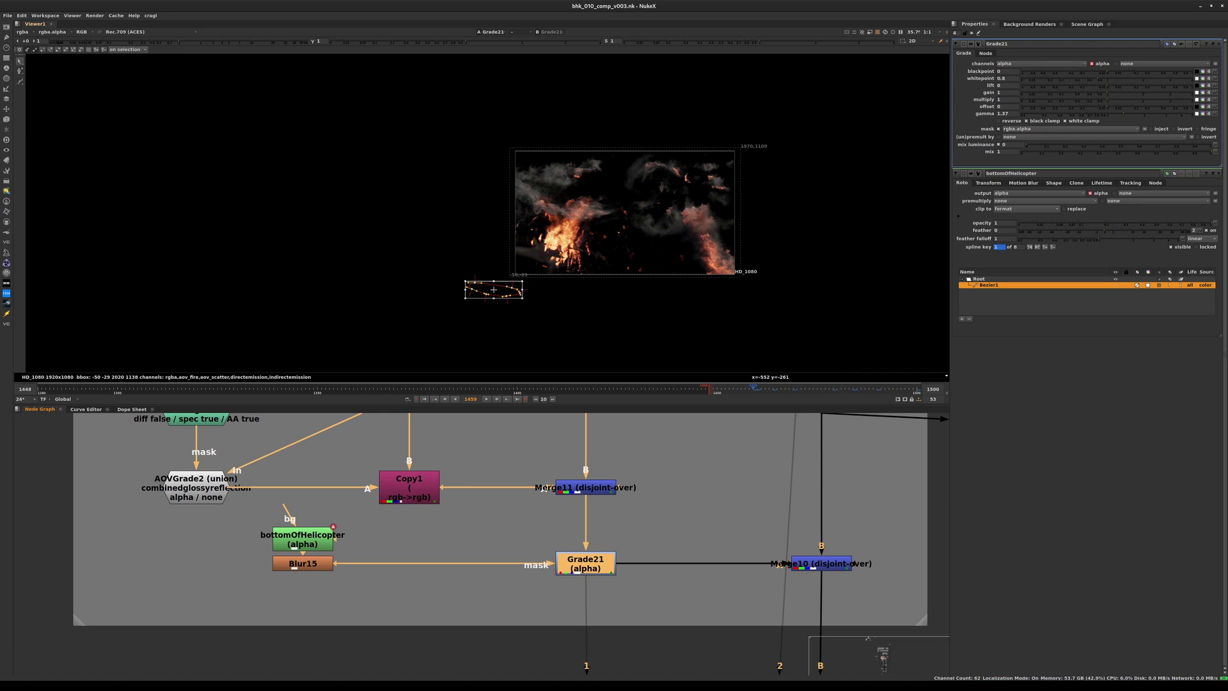
scroll(506, 295, up, 2)
scroll(496, 291, up, 3)
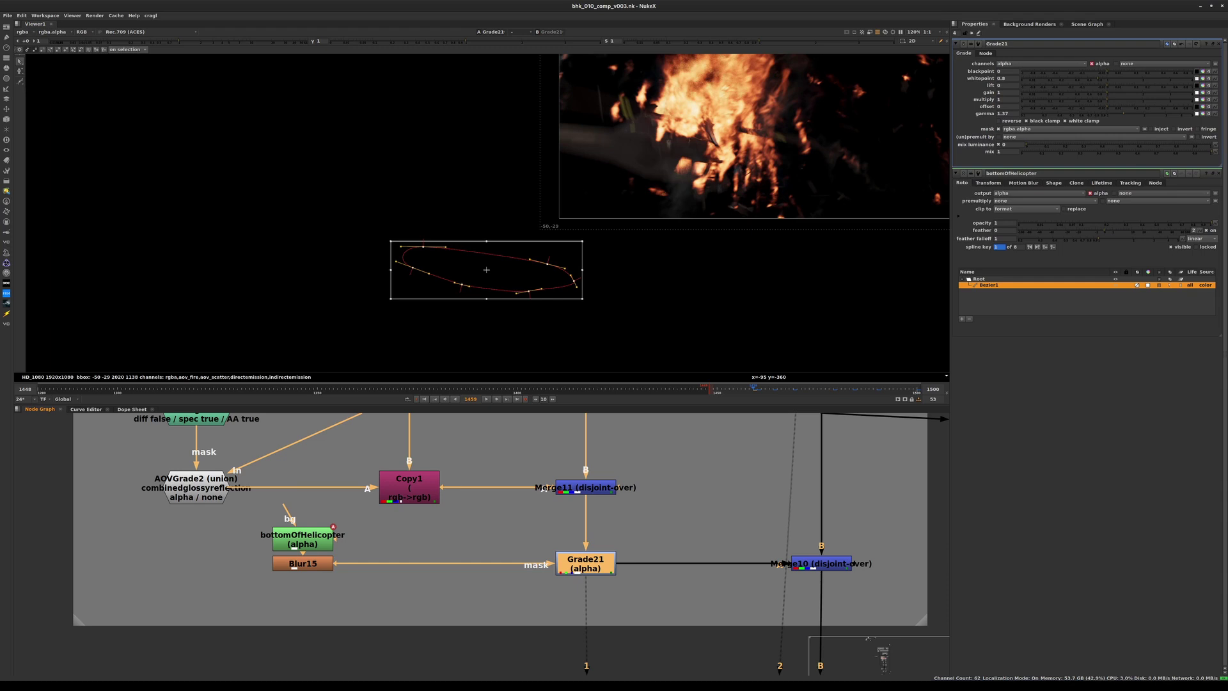
scroll(606, 563, down, 2)
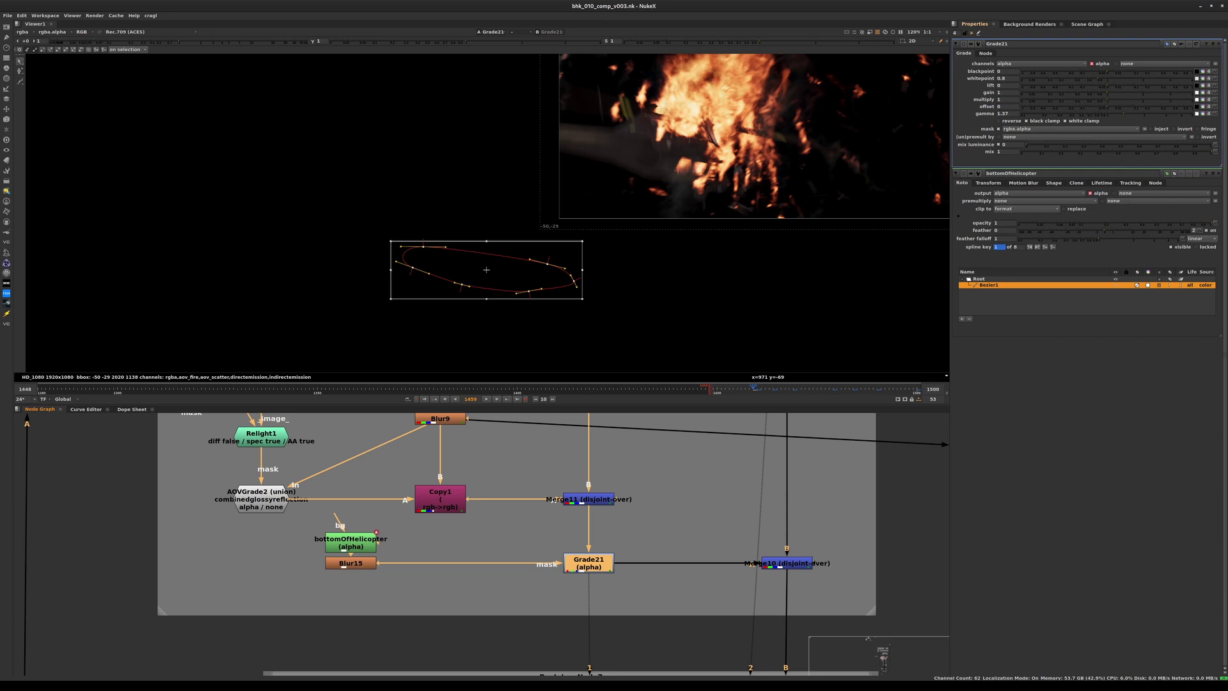
key(ctrl+shift+a)
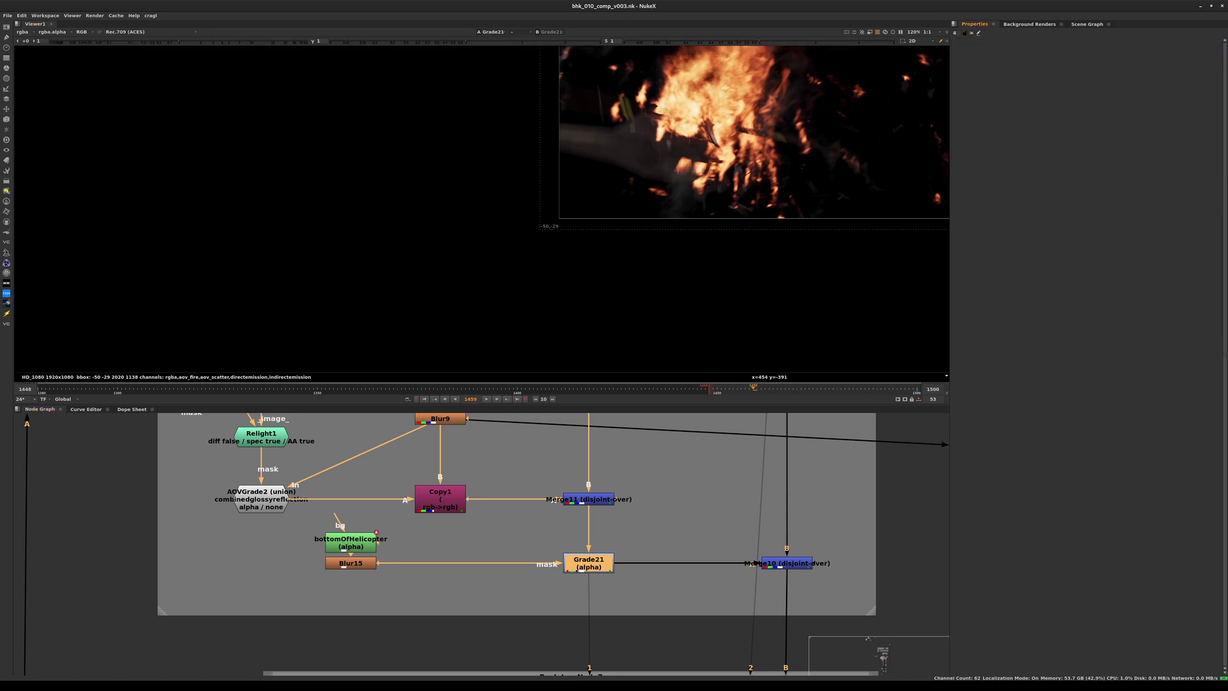
Step: Select Write1 at the end of the script and start rendering it with the frame range 1459-1500
scroll(699, 504, down, 4)
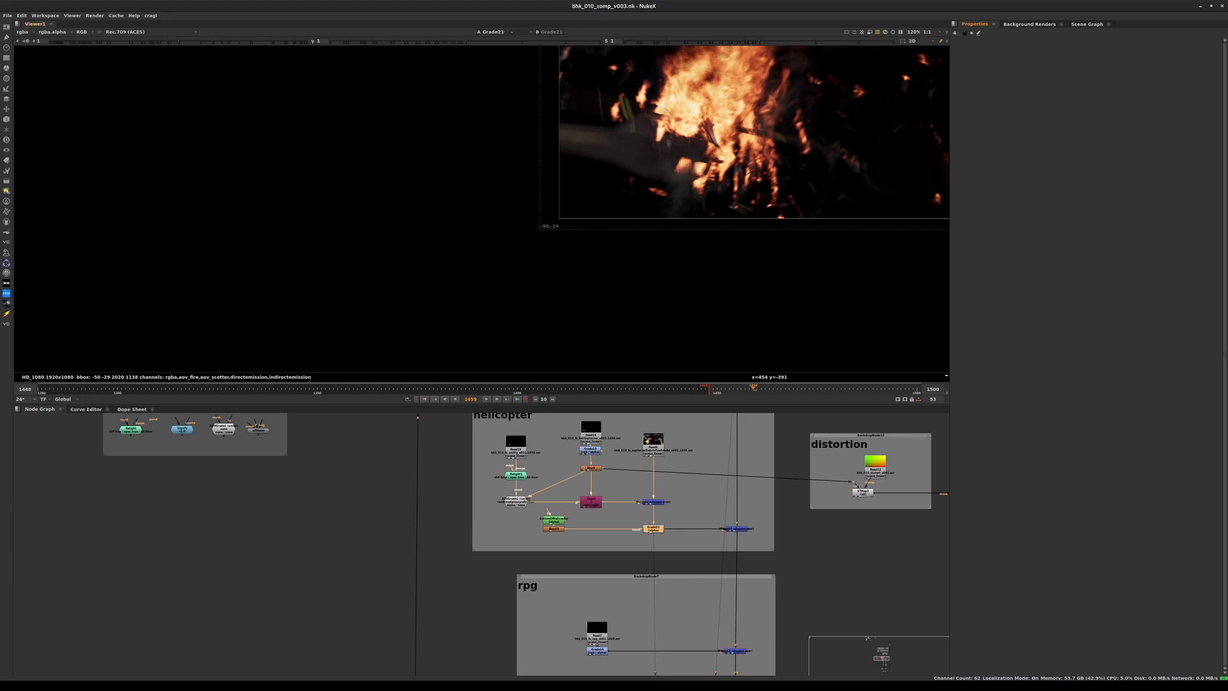
scroll(699, 504, down, 3)
middle_drag(729, 652, 575, 390)
middle_drag(641, 655, 658, 487)
click(658, 488)
scroll(632, 496, up, 3)
scroll(663, 482, up, 3)
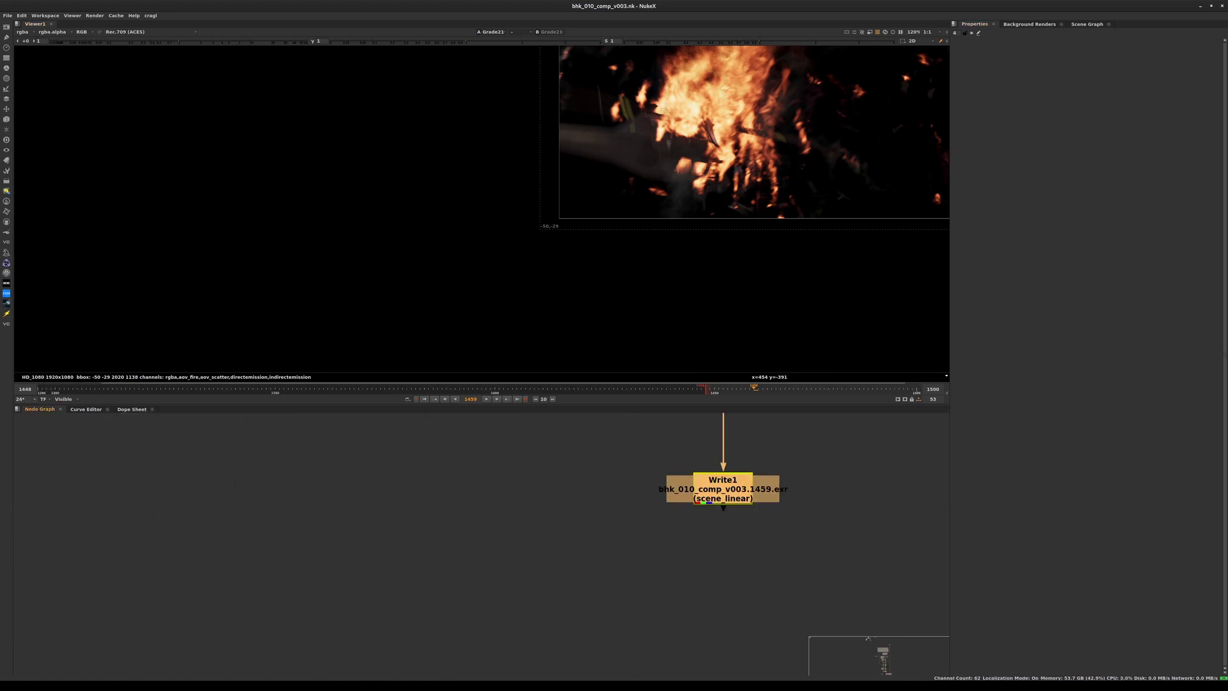
key(F7)
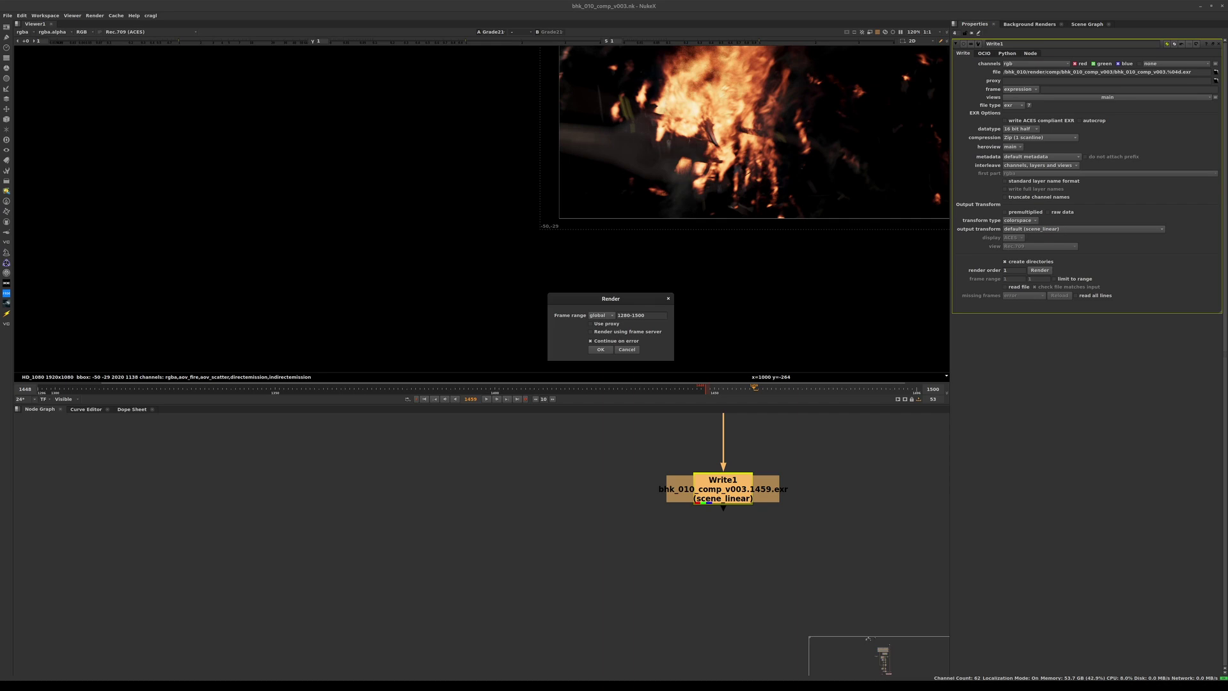
double_click(624, 315)
text(1459)
key(Return)
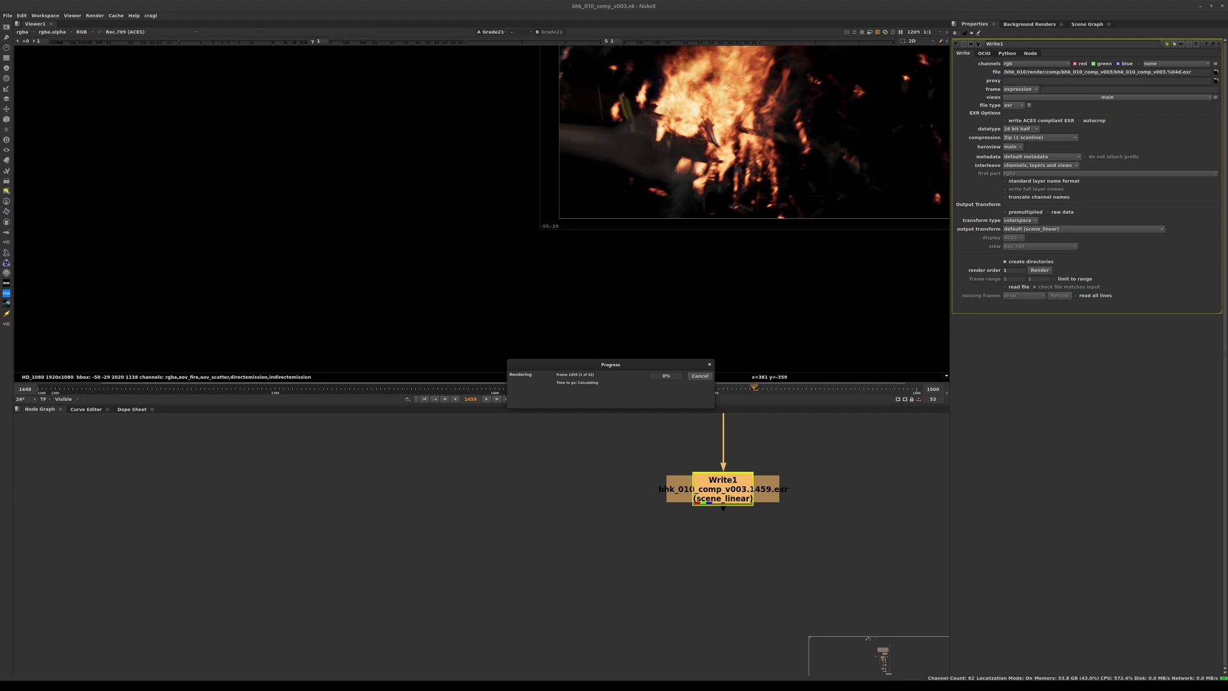